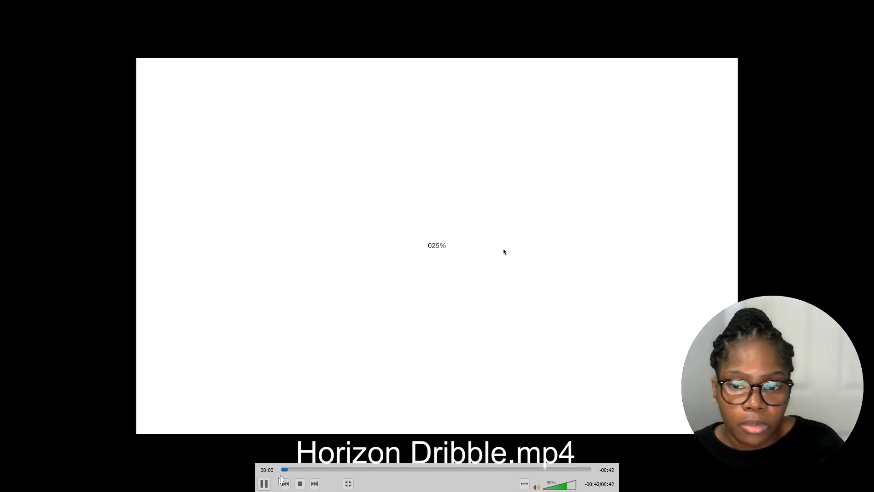
Skip ahead to about 10 seconds in the Horizon Dribble.mp4 video and pause playback
left_click_drag(293, 468, 360, 472)
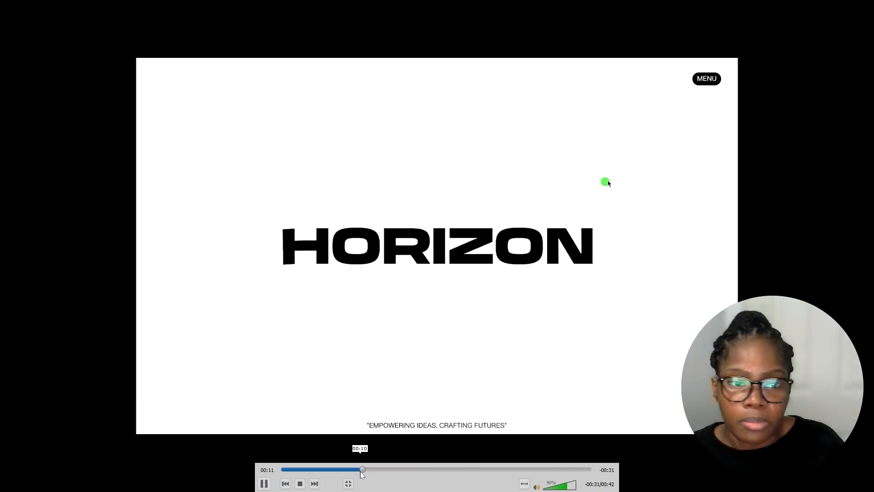
left_click(264, 486)
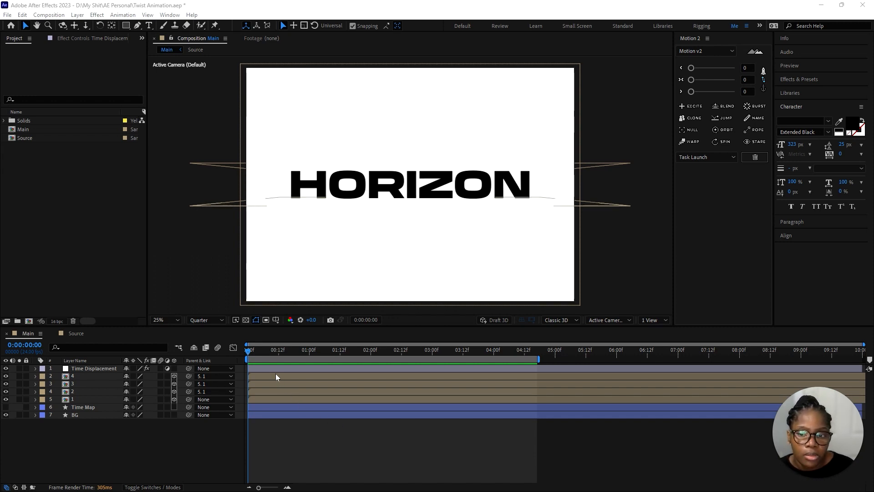
Preview the twisting HORIZON text animation in the Main composition from the first frame
mouse_move(249, 358)
left_mouse_down()
mouse_move(273, 357)
mouse_move(243, 360)
left_mouse_up()
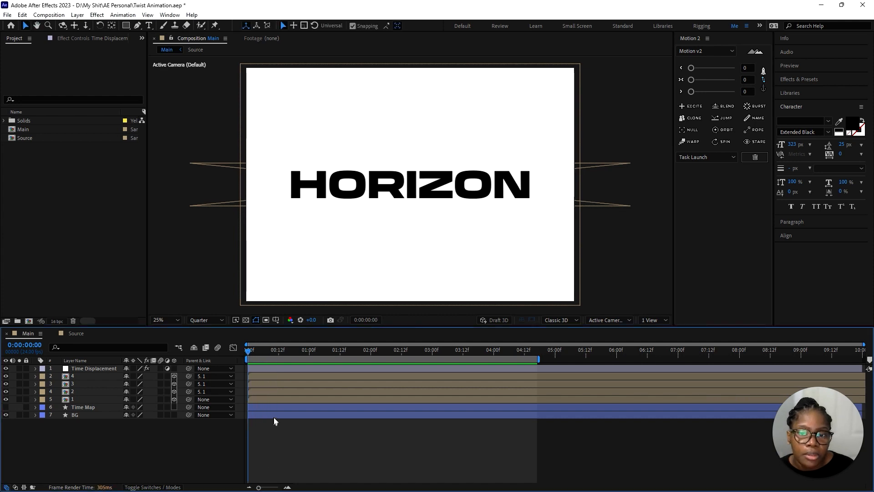
left_click(810, 67)
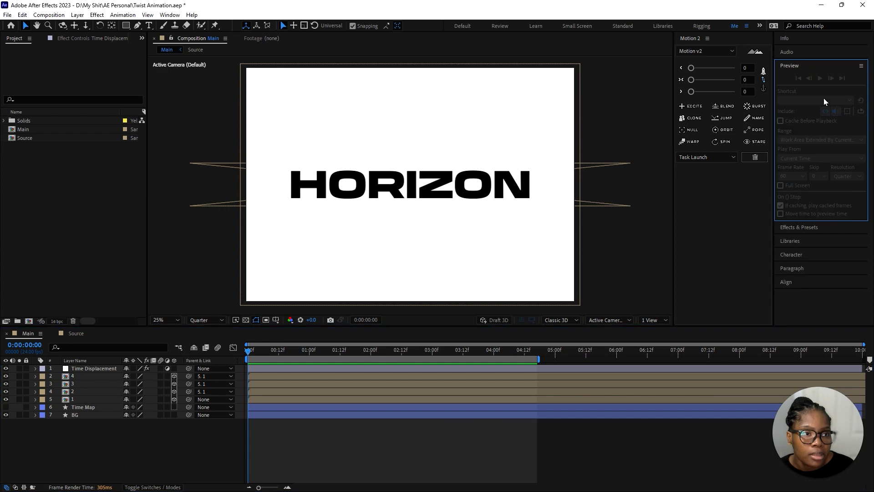
left_click(336, 444)
left_click(818, 80)
left_click(820, 79)
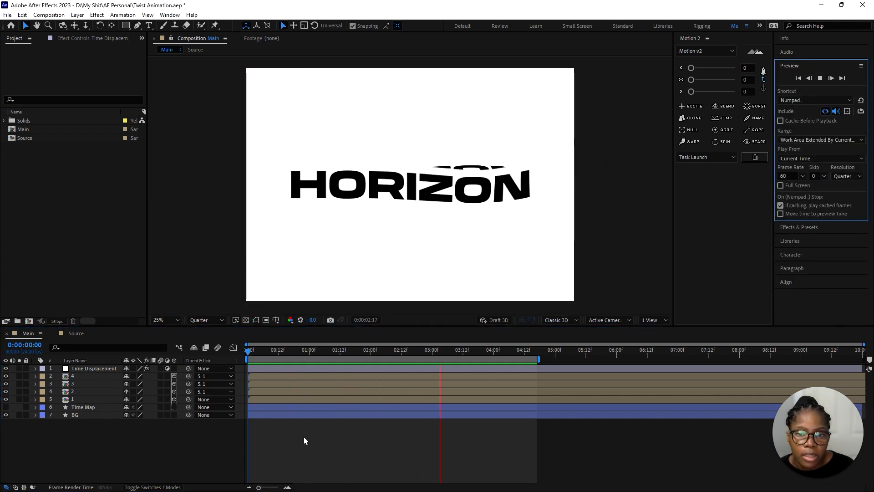
key("space")
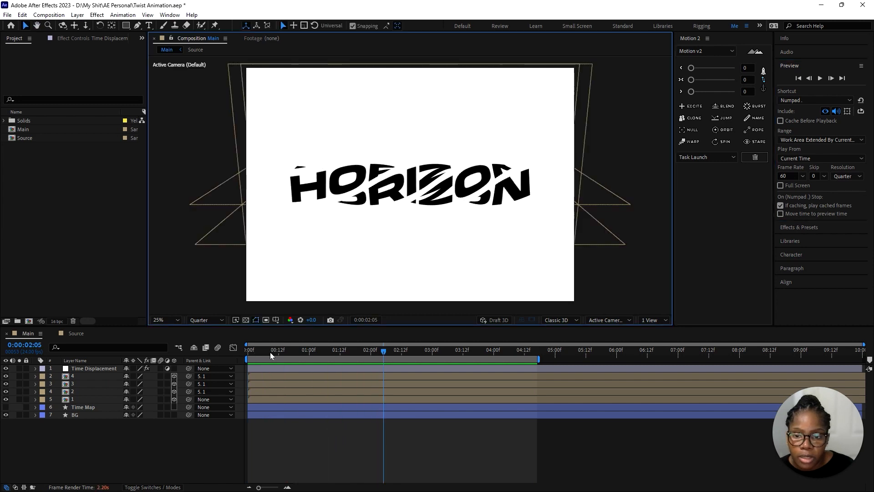
key("Home")
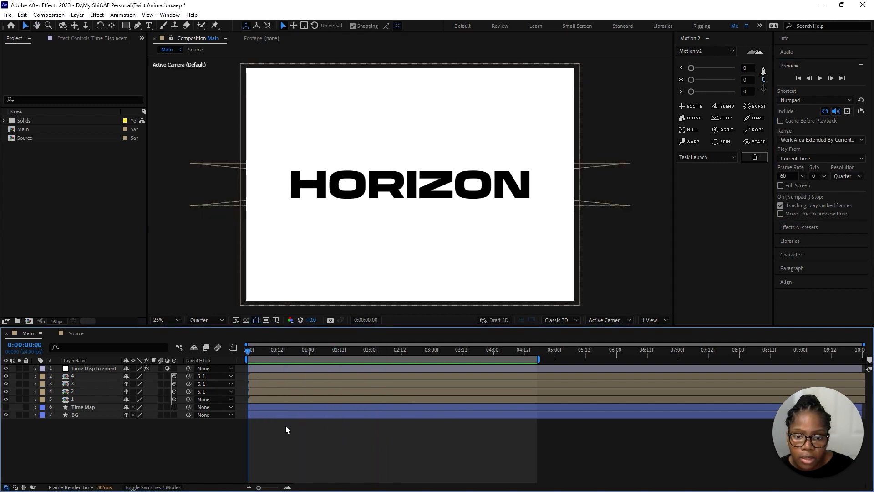
key("space")
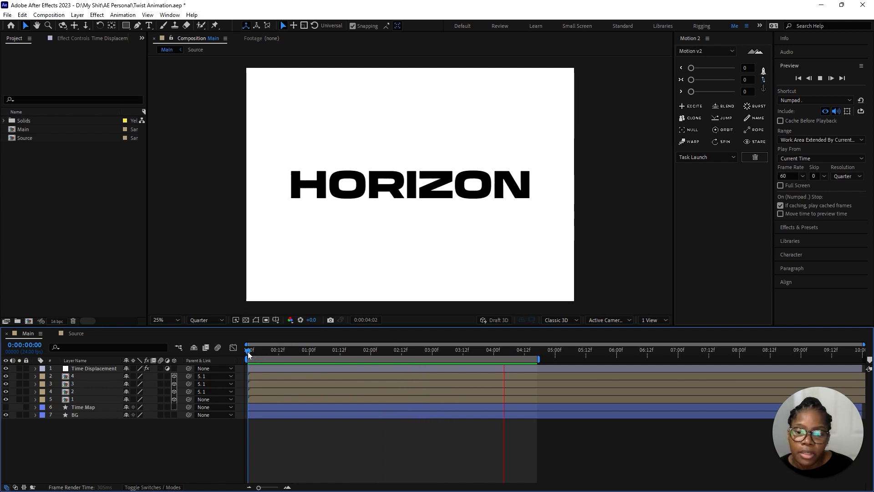
left_click_drag(249, 353, 380, 392)
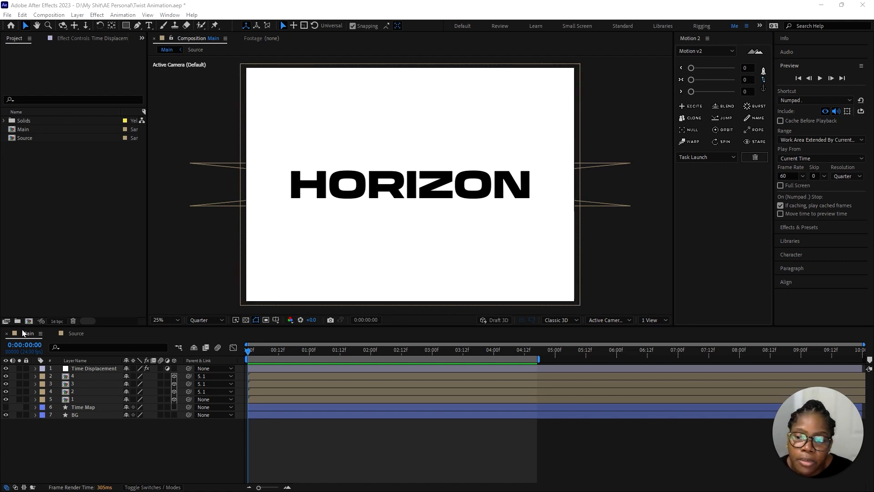
Open the Source composition and replace the HORIZON text with MOMENTUM
left_click(73, 336)
left_click(84, 369)
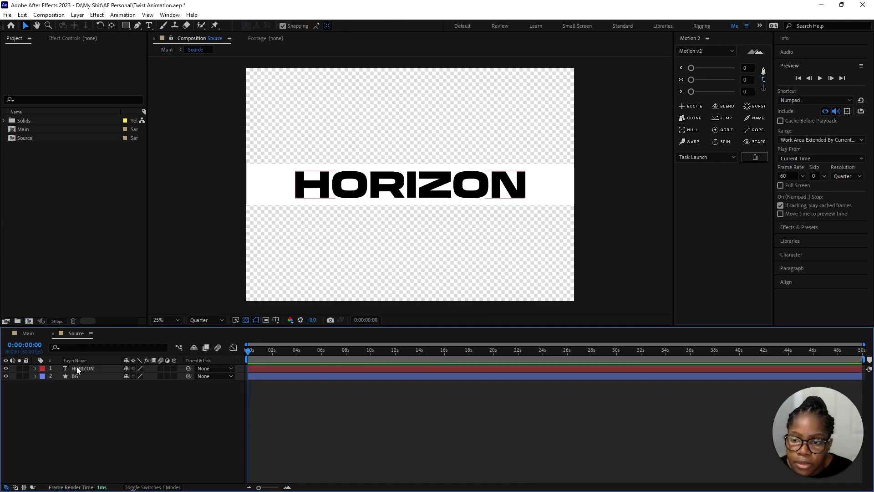
left_click(544, 130)
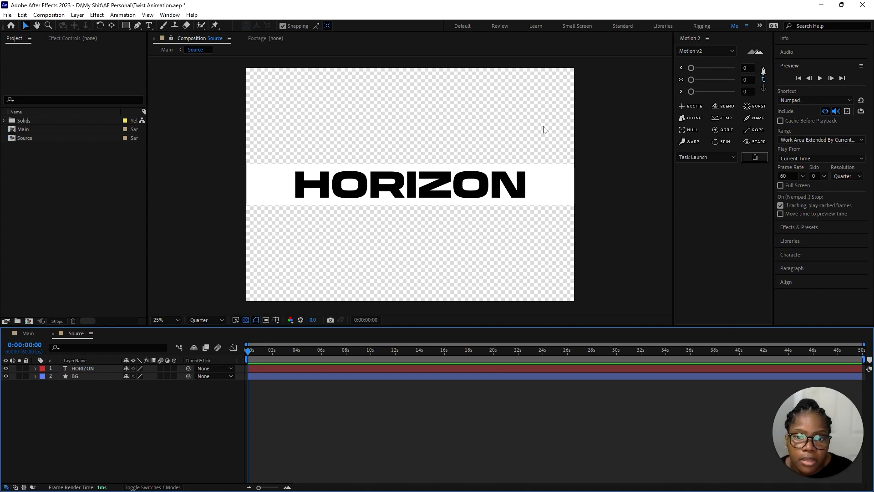
left_click(419, 183)
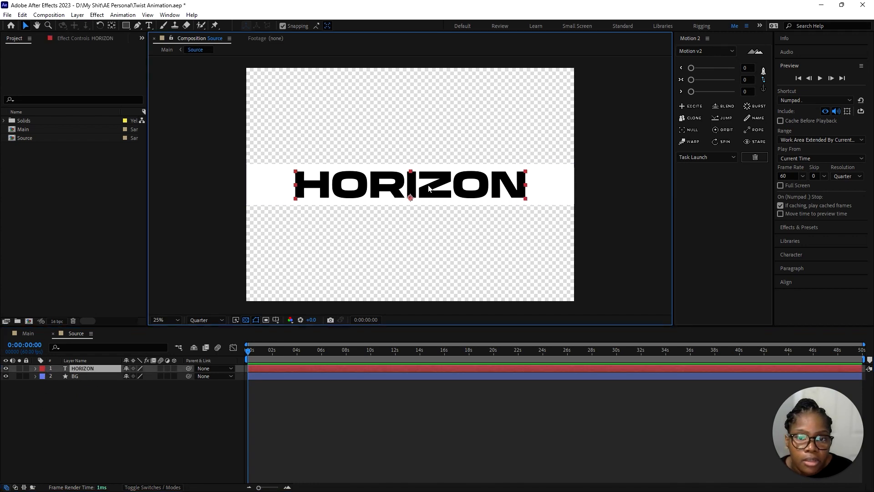
double_click(409, 185)
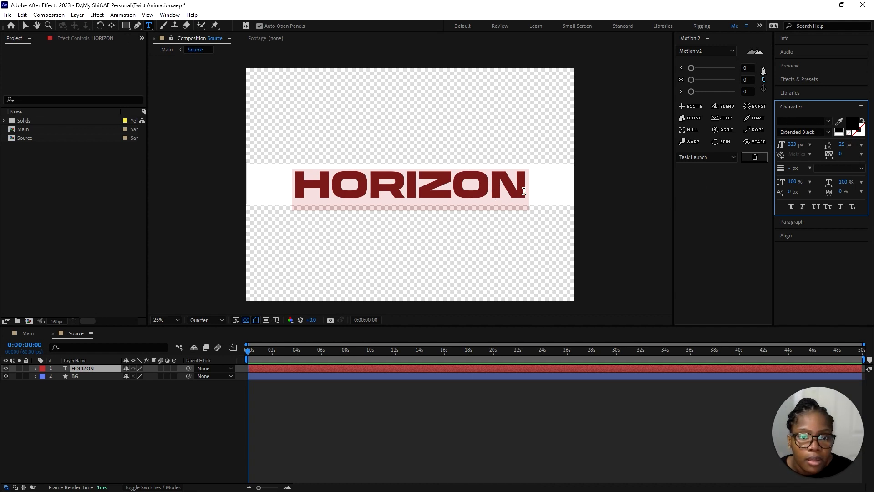
left_click_drag(526, 190, 266, 188)
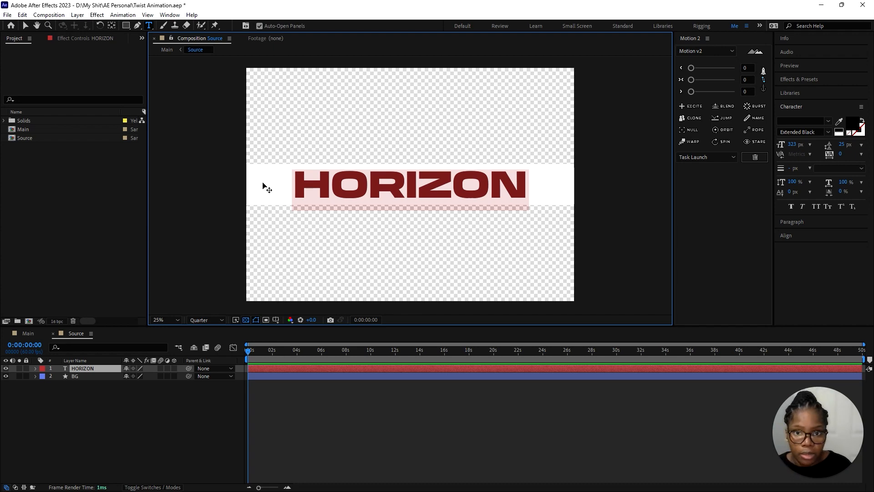
type("MOMENTUM")
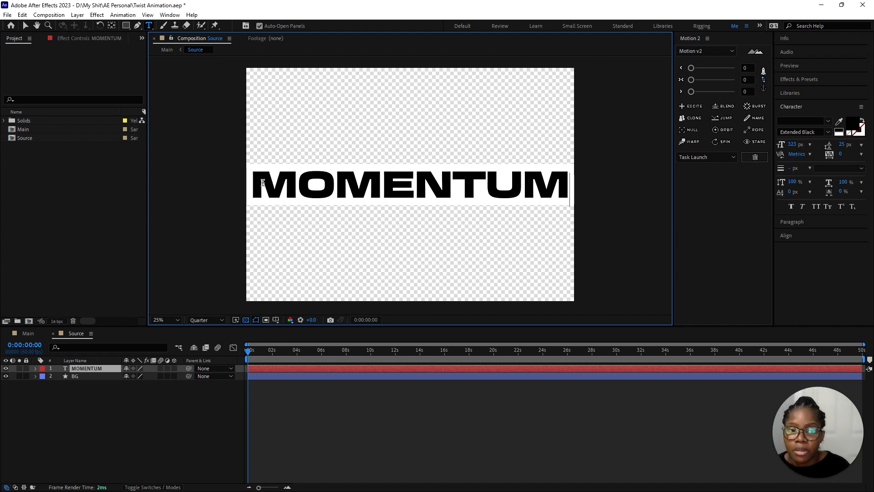
Replace the MOMENTUM text in the Source composition with SELECTED
key("BackSpace")
key("BackSpace")
key("BackSpace")
key("BackSpace")
key("BackSpace")
key("BackSpace")
key("BackSpace")
key("BackSpace")
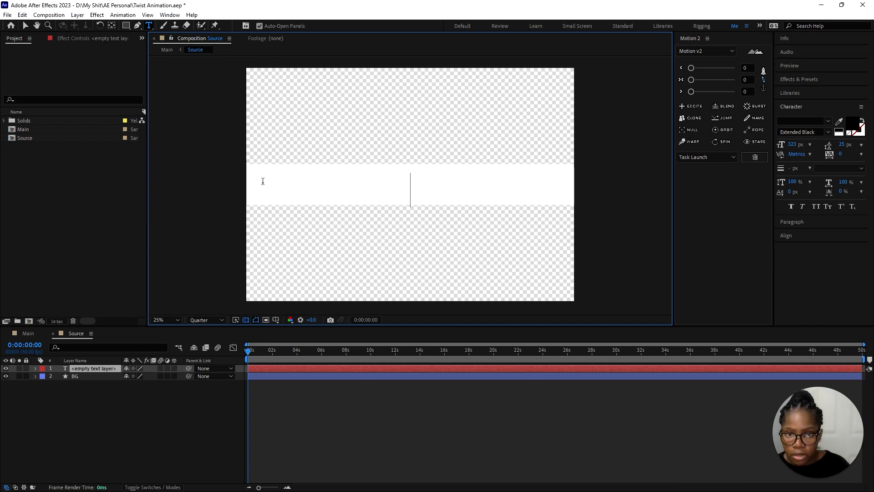
type("SELECTED")
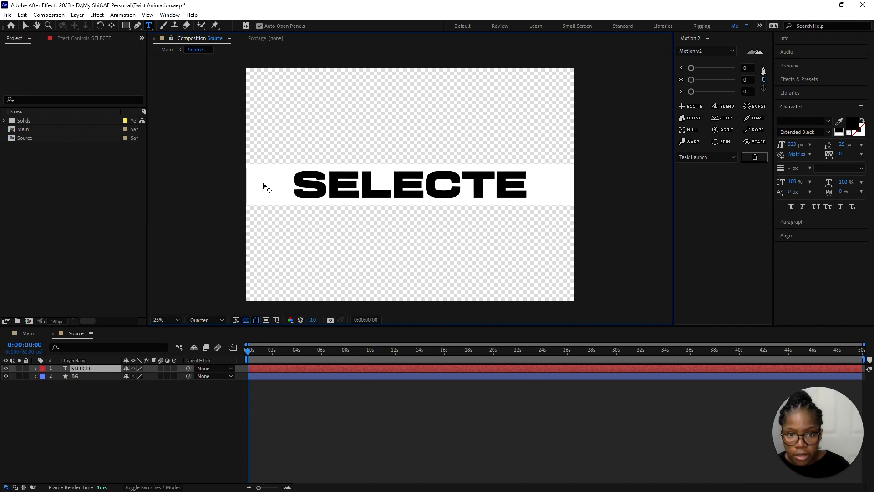
Replace the SELECTED text in the Source composition with a first name in capital letters
key("Left")
key("Left")
key("Left")
key("Left")
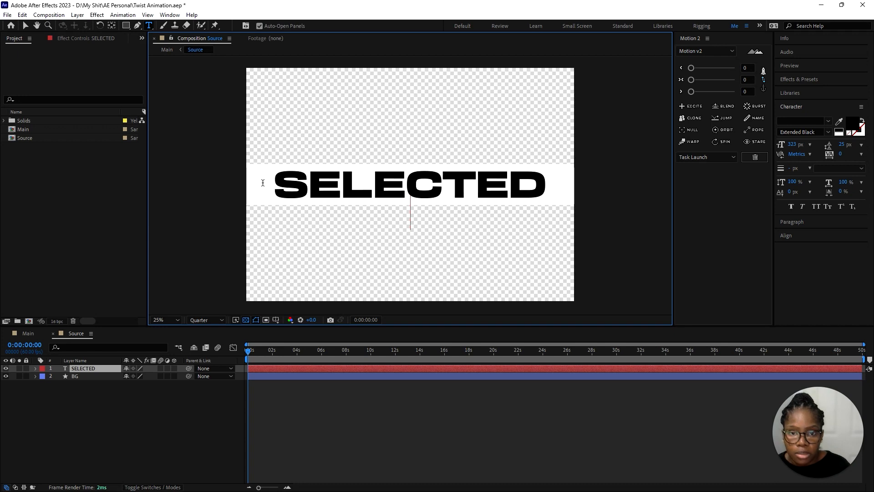
key("BackSpace")
key("BackSpace")
key("BackSpace")
key("BackSpace")
key("BackSpace")
key("BackSpace")
key("BackSpace")
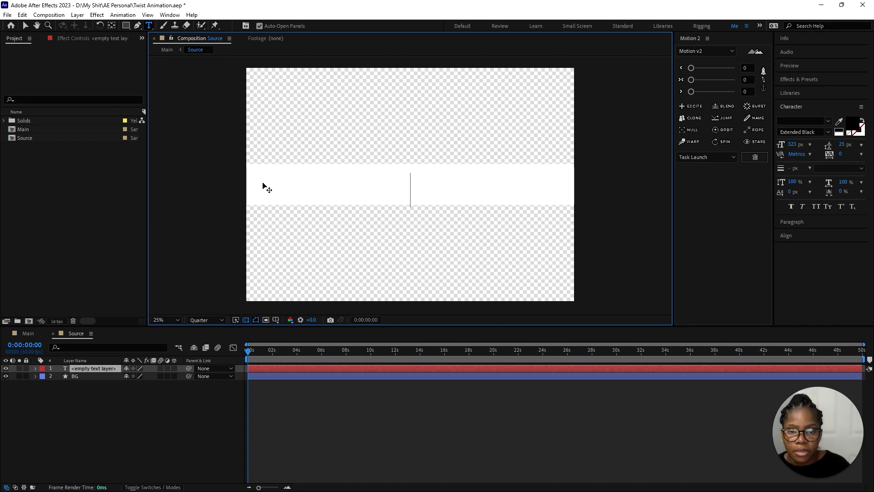
type("CYNTH")
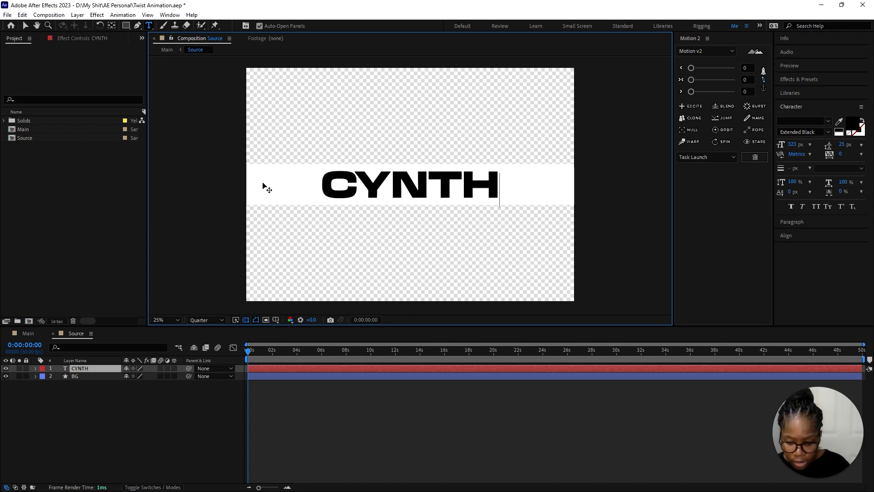
type("IA")
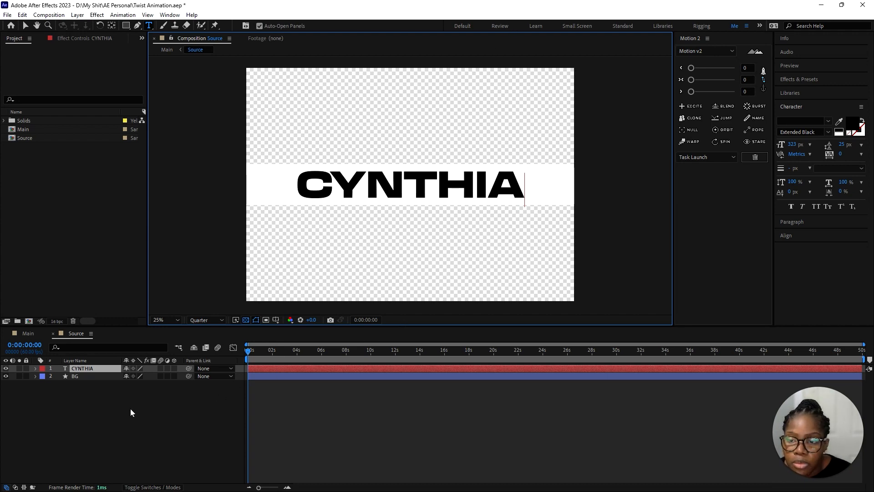
Return to the Main composition, re-enable view refresh and preview the twist animation with the replaced text
left_click(28, 333)
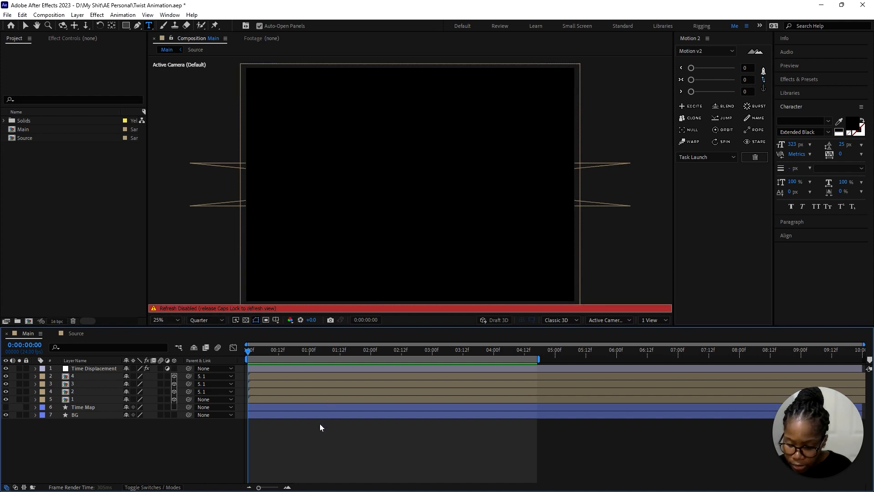
key("Caps_Lock")
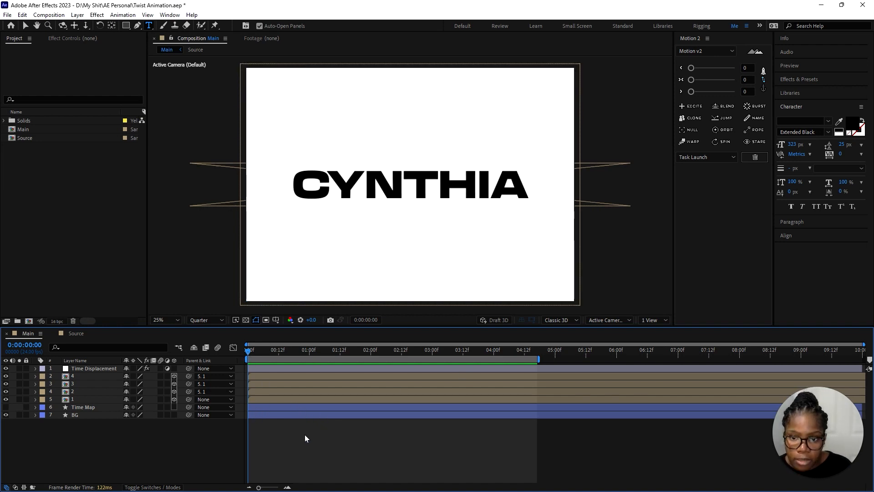
key("space")
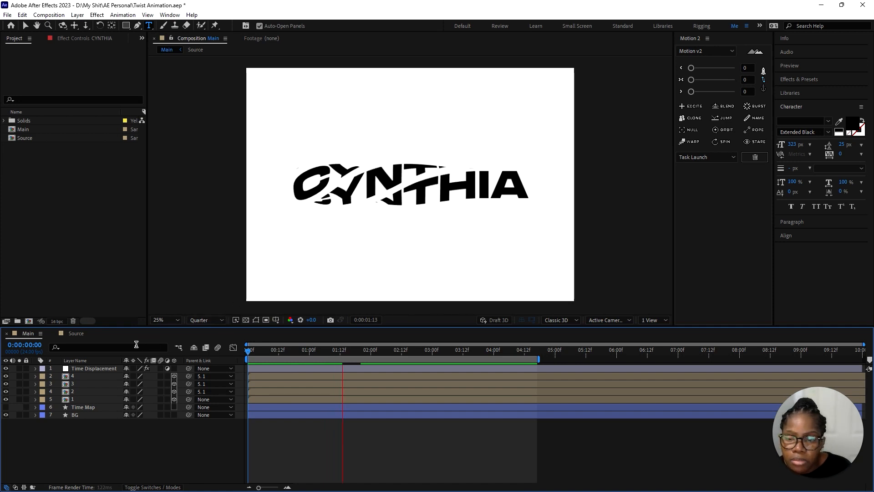
left_click(207, 320)
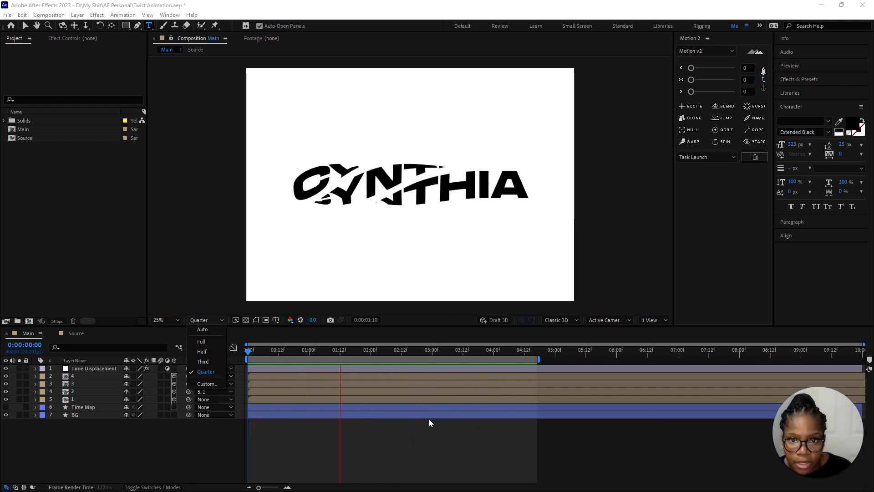
left_click(377, 352)
key("Home")
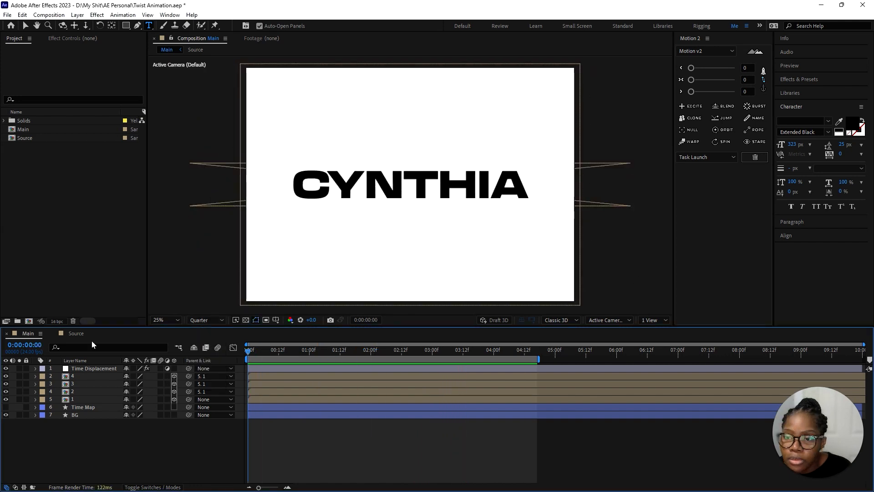
Change the text layer in the Source composition to HORIZON and return to the start of the Main composition
left_click(76, 333)
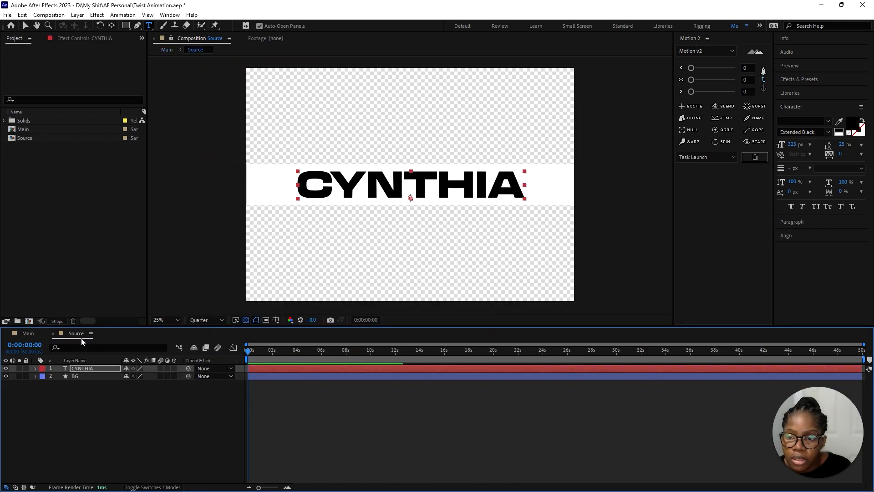
left_click(469, 189)
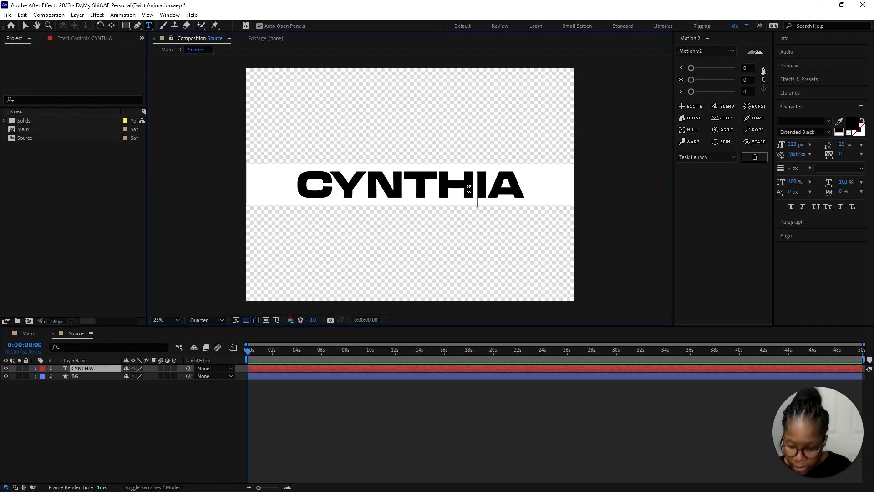
key("ctrl+a")
type("horiz")
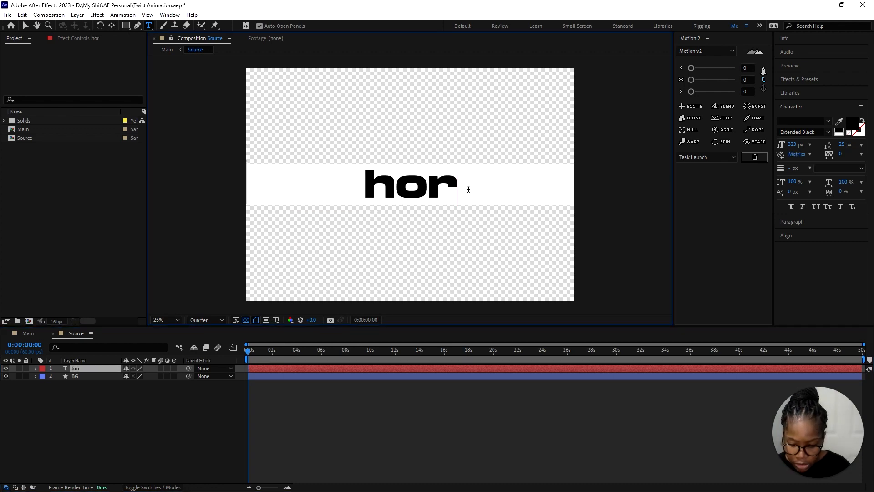
key("BackSpace")
key("BackSpace")
key("BackSpace")
key("BackSpace")
key("BackSpace")
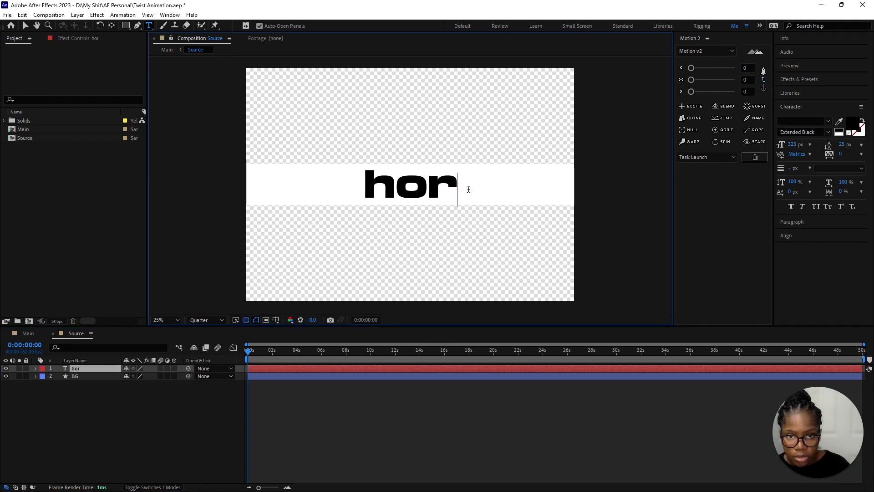
type("HO")
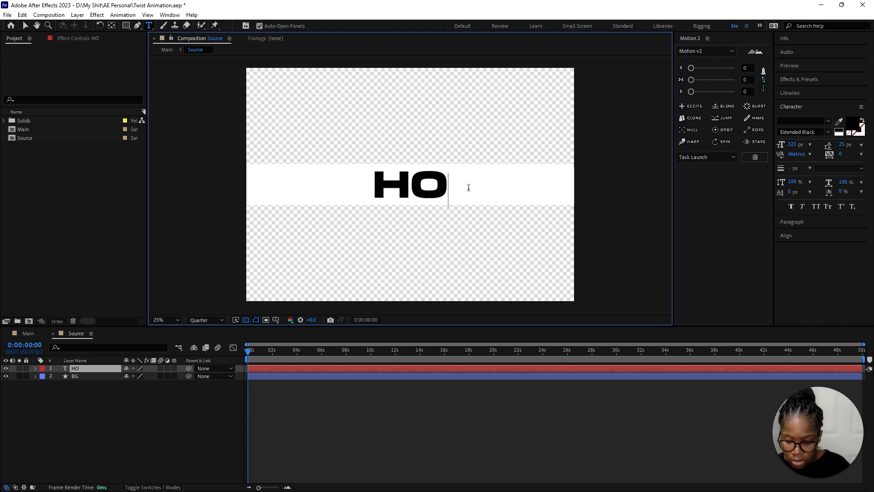
type("RIZON")
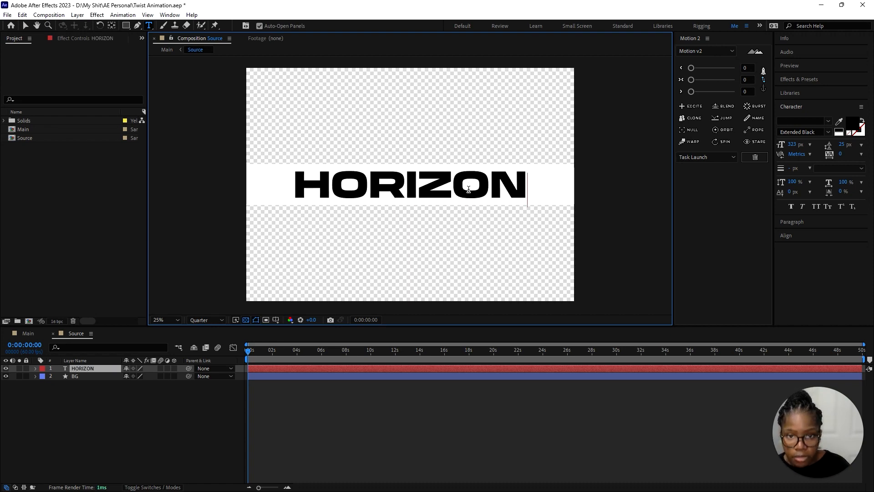
left_click(214, 397)
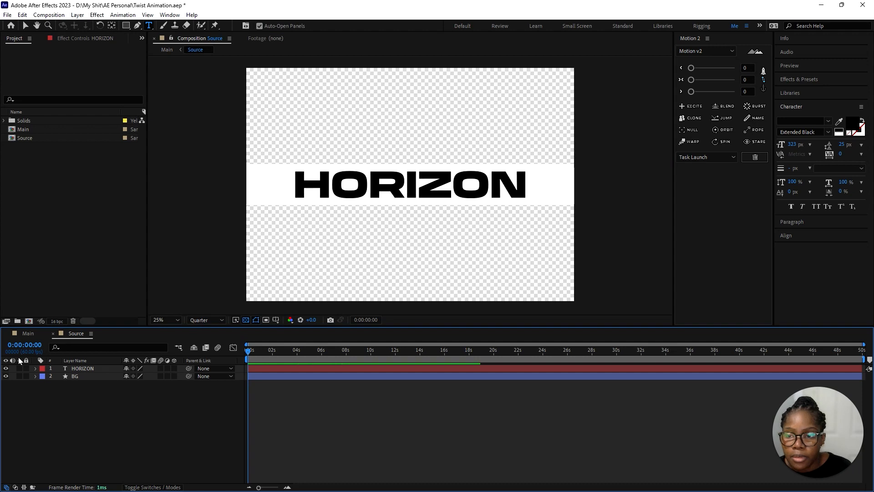
left_click(33, 335)
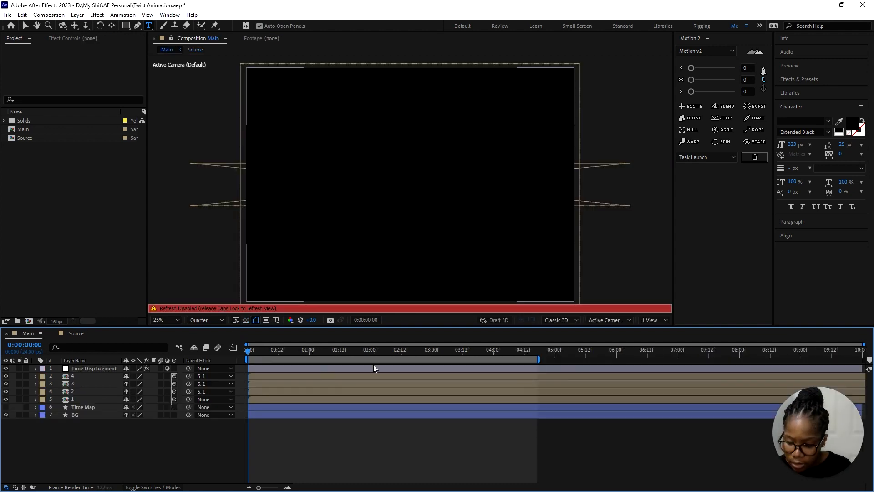
left_click_drag(253, 358, 142, 390)
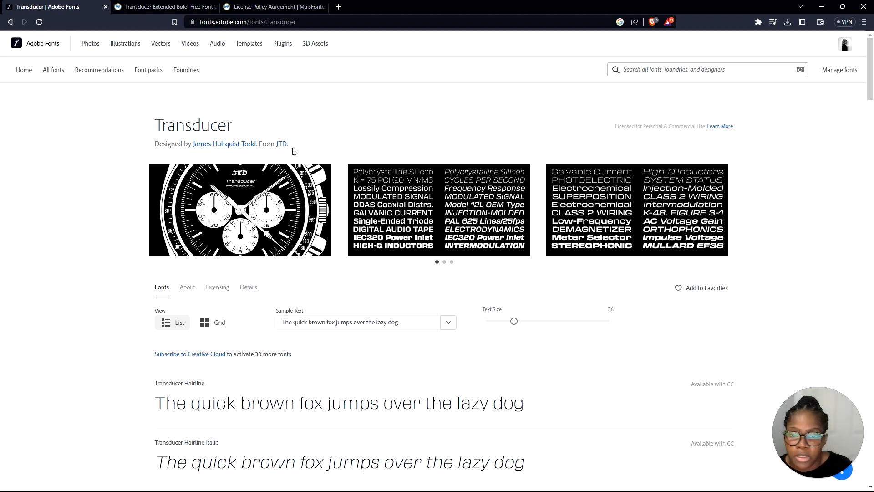
Examine the Transducer font family on Adobe Fonts, looking through its styles down to Transducer Extended Black
scroll(294, 152, "down", 2)
scroll(173, 151, "down", 5)
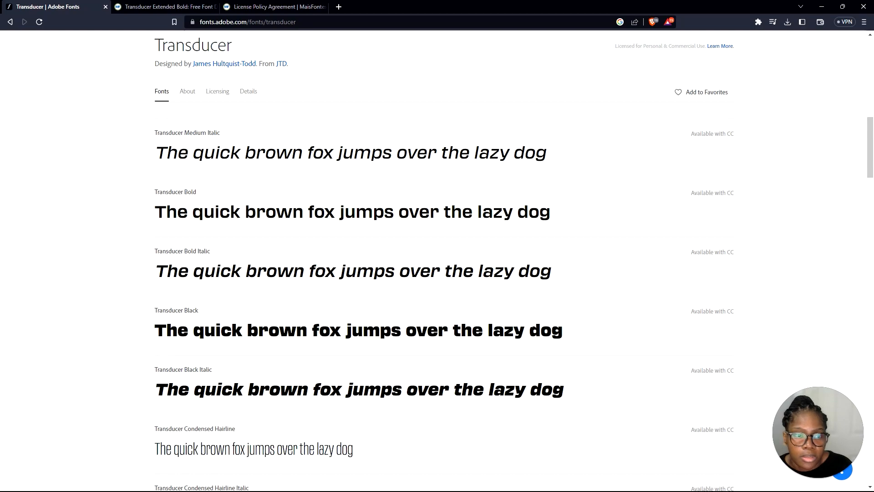
scroll(566, 323, "down", 15)
scroll(606, 230, "down", 12)
scroll(416, 237, "up", 15)
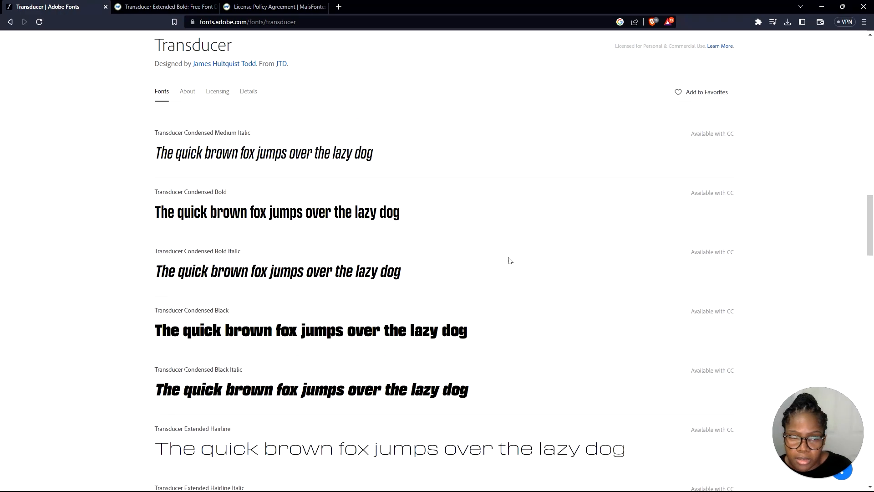
scroll(596, 274, "up", 12)
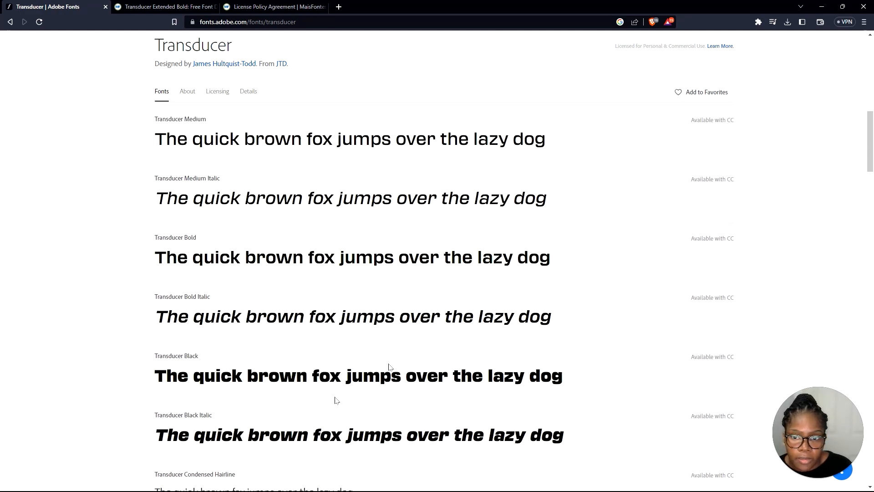
scroll(348, 234, "up", 4)
scroll(359, 246, "down", 18)
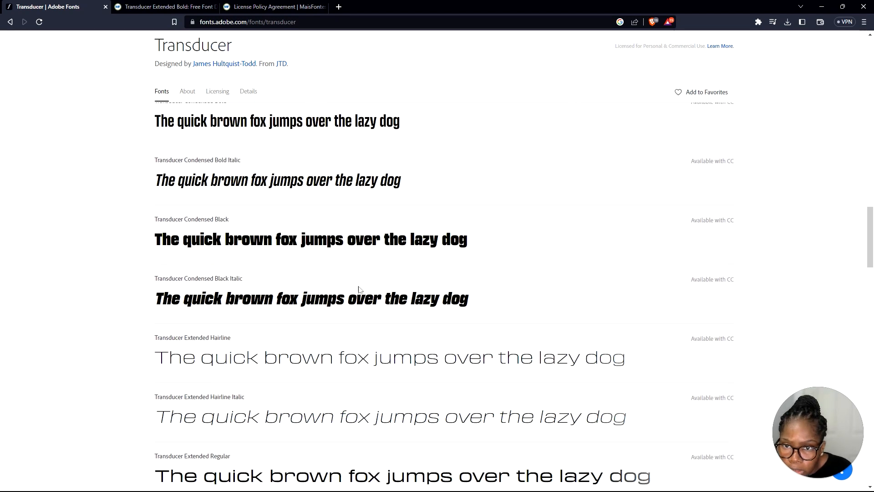
scroll(359, 290, "down", 11)
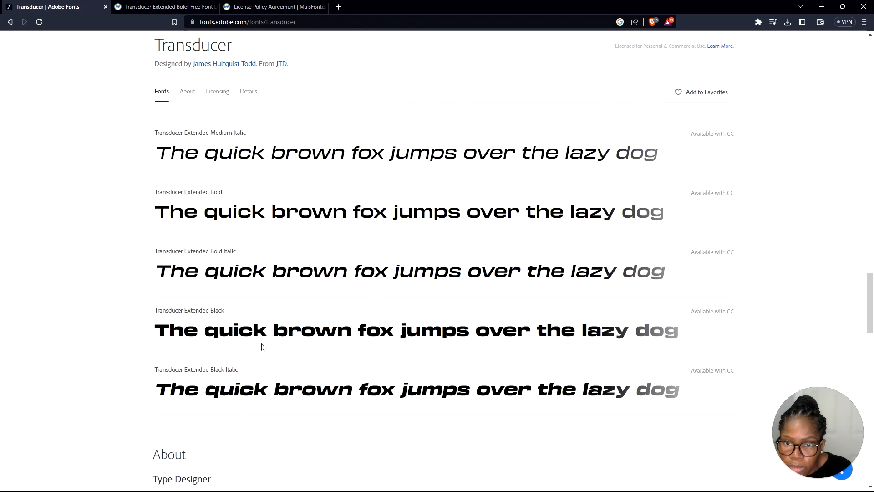
left_click_drag(155, 334, 698, 315)
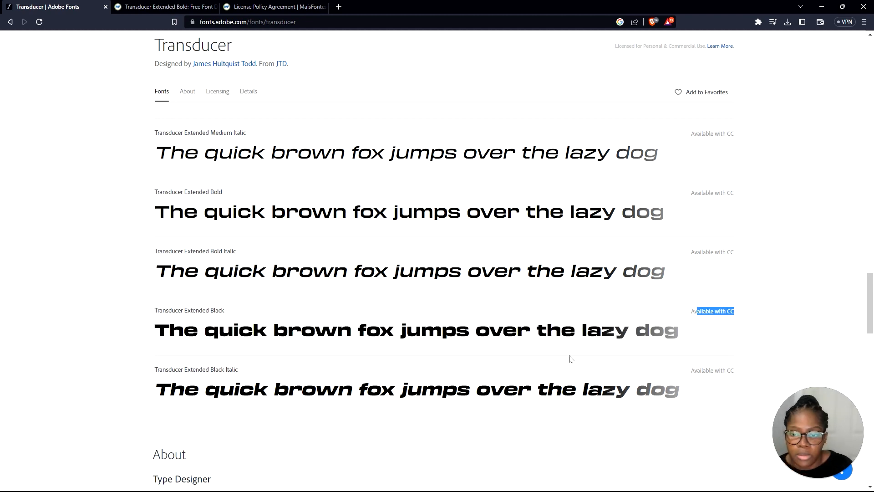
scroll(571, 359, "up", 20)
scroll(571, 294, "up", 14)
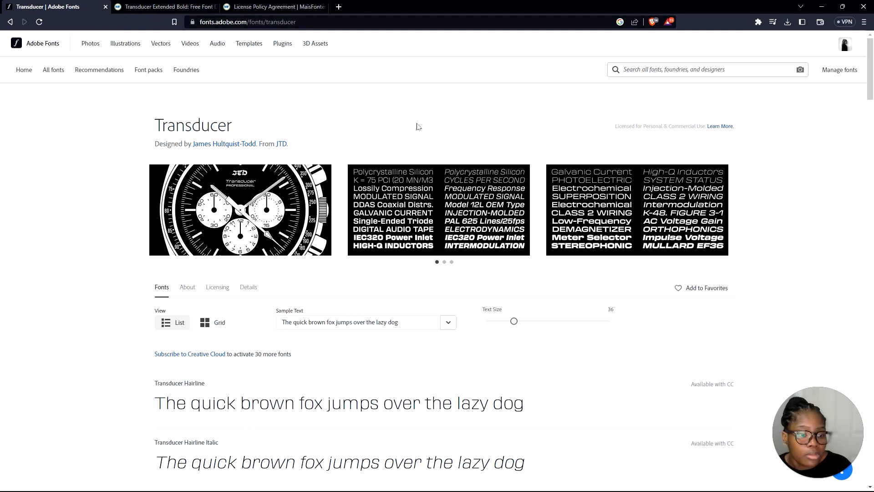
Review the MaisFontes download page for Transducer Extended Bold and the personal-use terms on the site's font license page
left_click(163, 8)
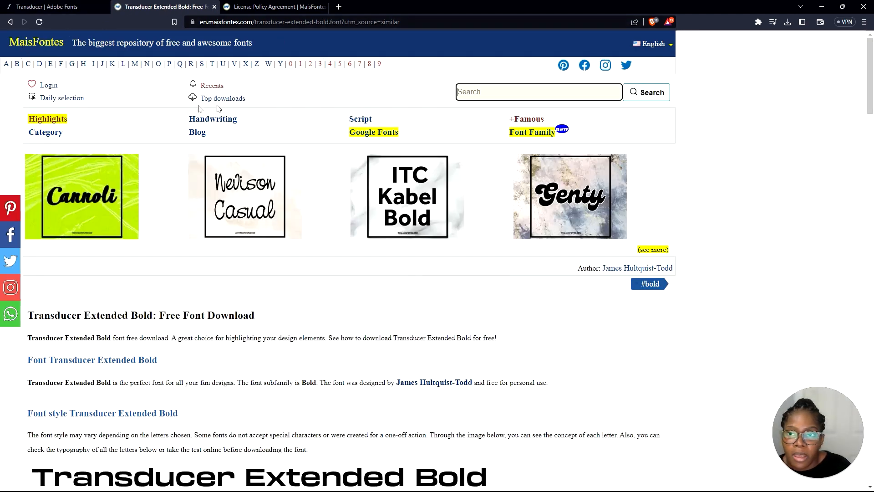
scroll(246, 196, "down", 5)
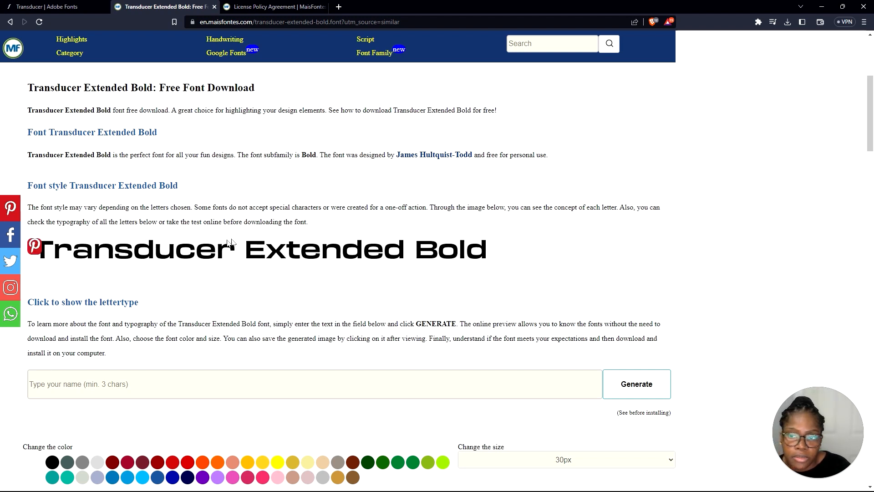
scroll(565, 198, "down", 6)
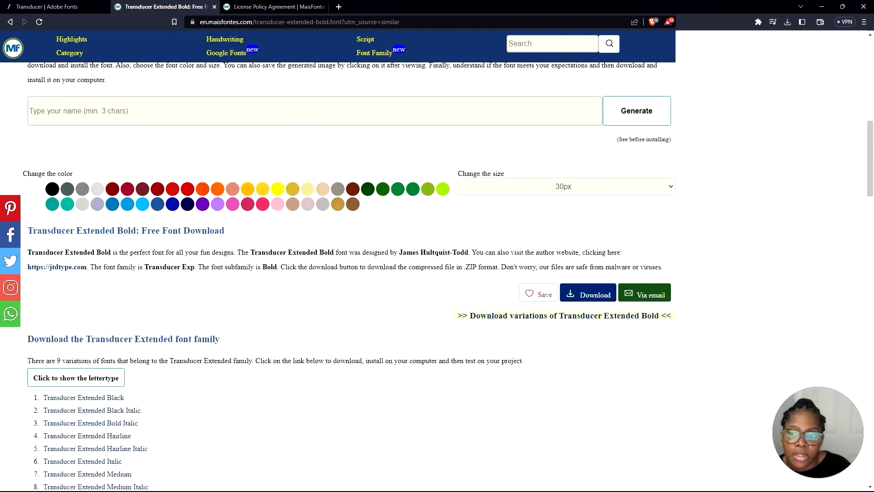
scroll(574, 164, "down", 3)
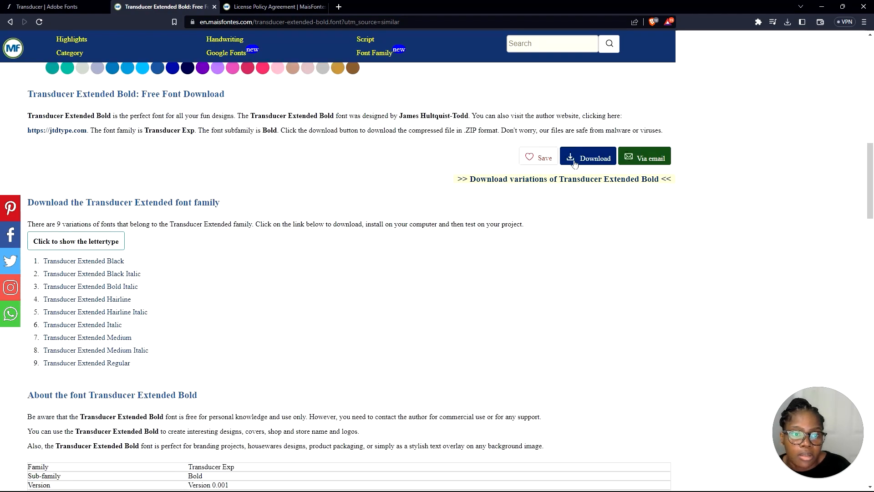
scroll(185, 204, "down", 3)
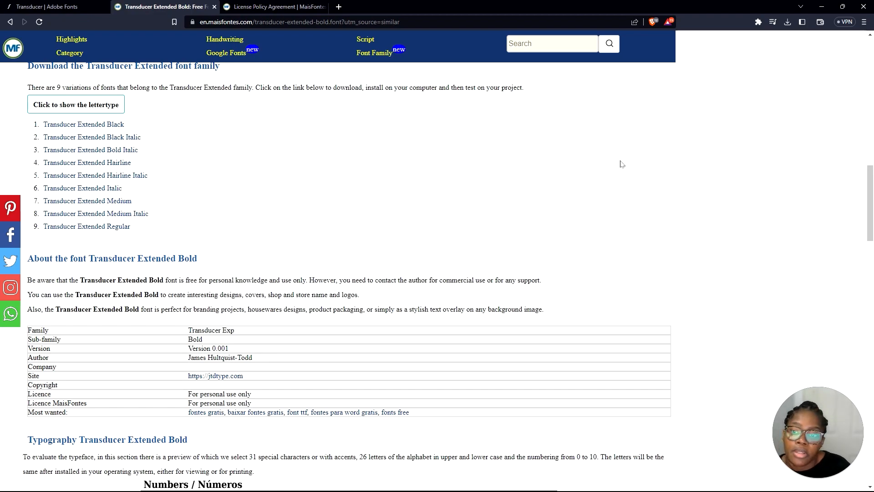
scroll(127, 177, "down", 5)
scroll(731, 289, "down", 9)
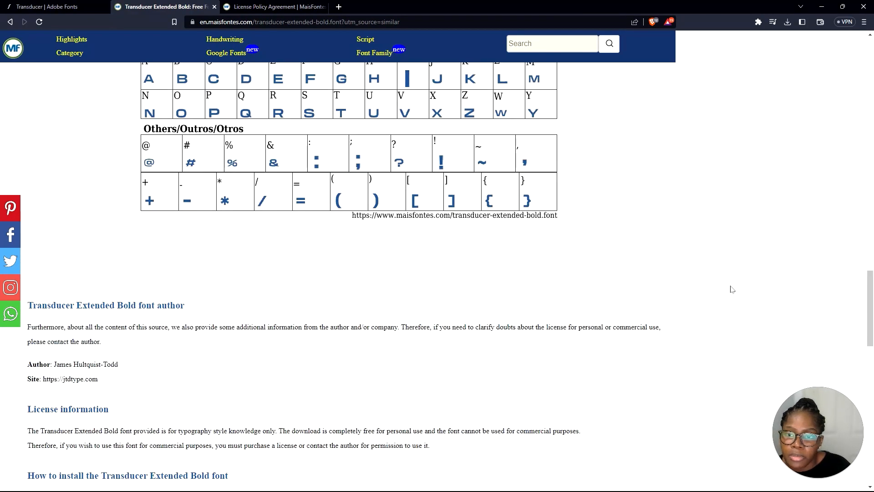
scroll(504, 299, "up", 9)
scroll(505, 298, "up", 15)
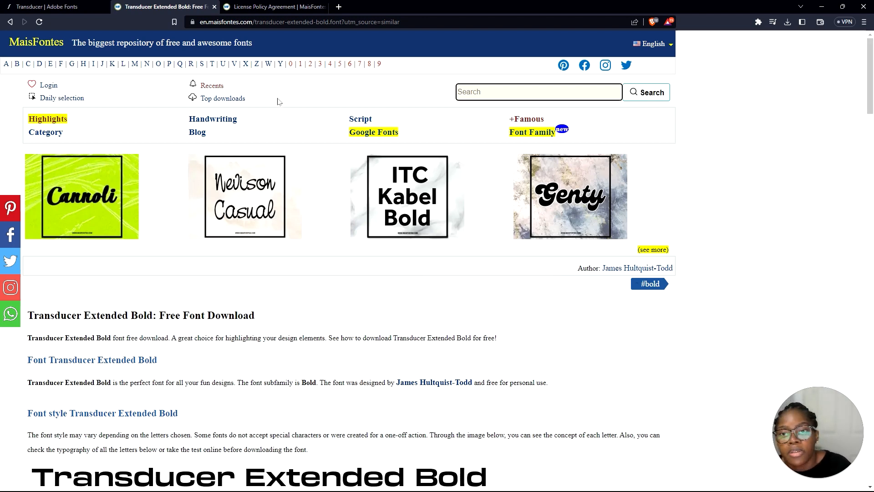
left_click(271, 6)
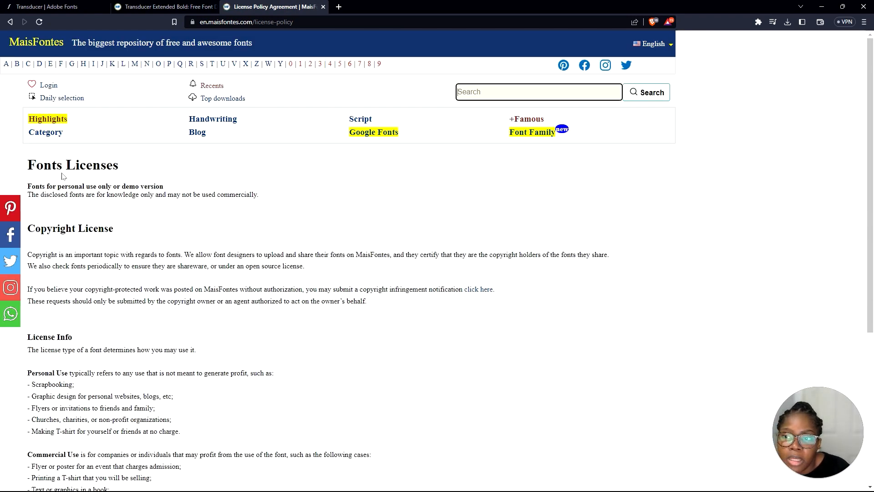
left_click_drag(29, 186, 117, 187)
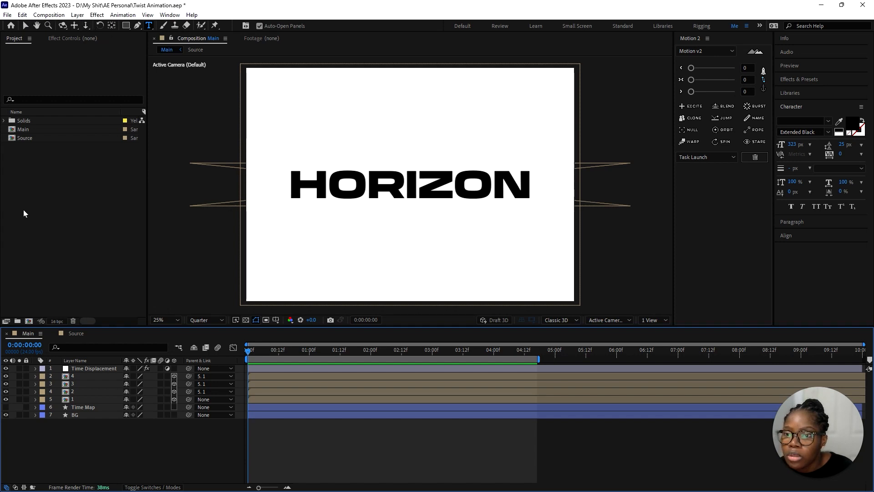
Switch to After Effects and add the Main composition to the Render Queue
left_click(42, 139)
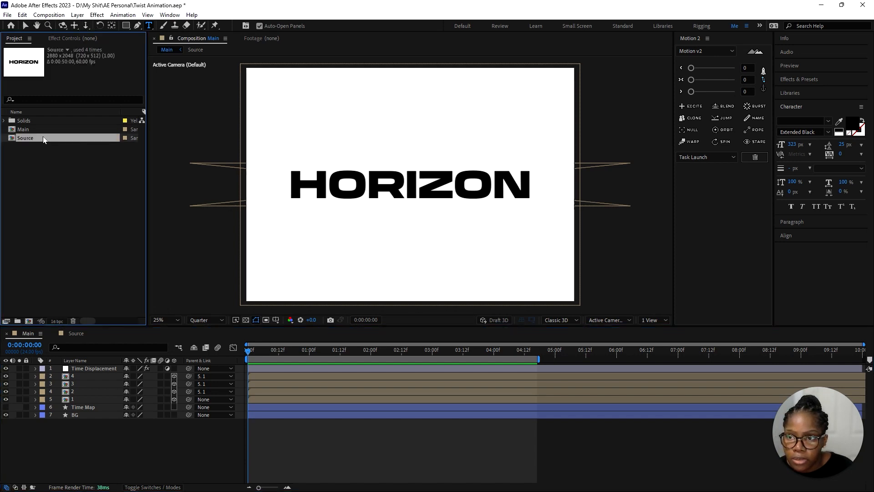
left_click(111, 246)
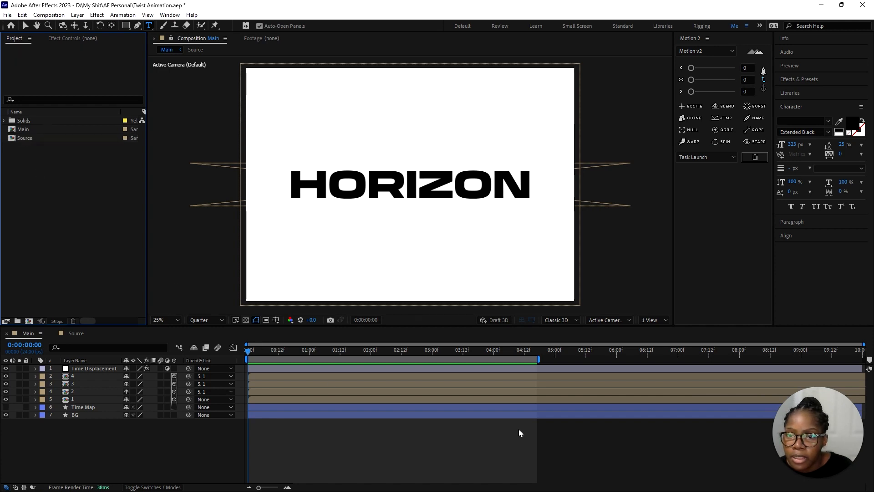
left_click(28, 129)
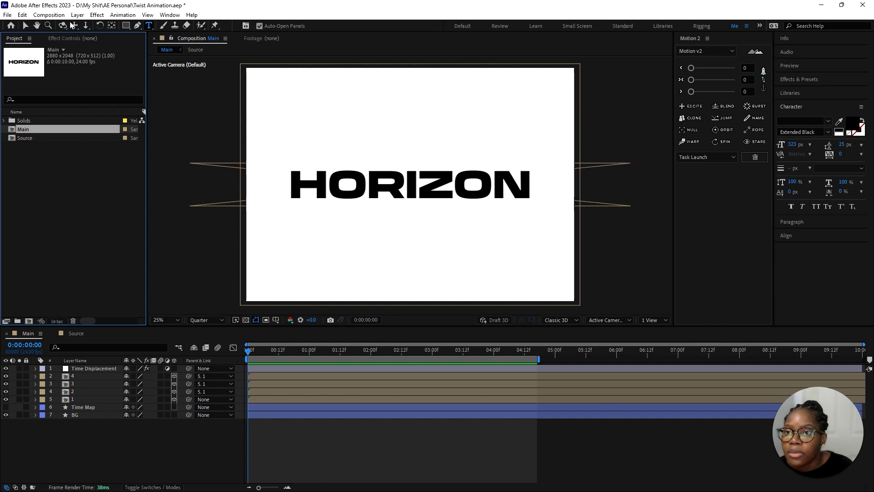
left_click(45, 16)
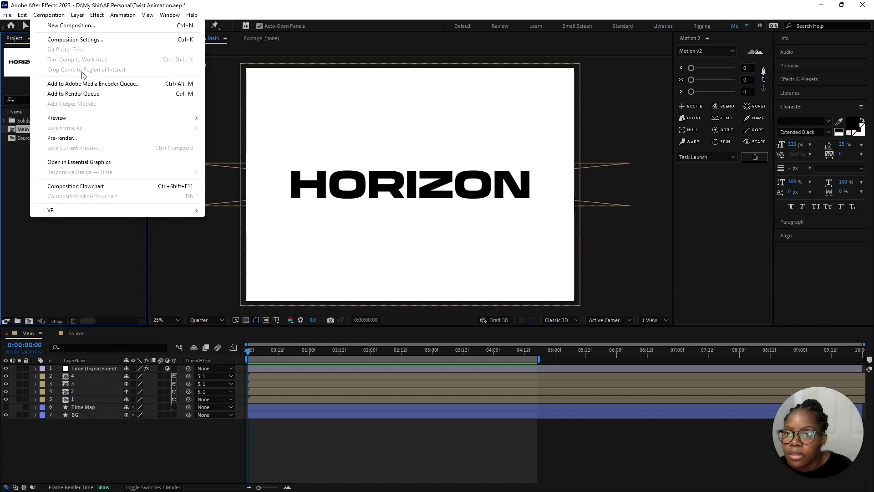
left_click(94, 95)
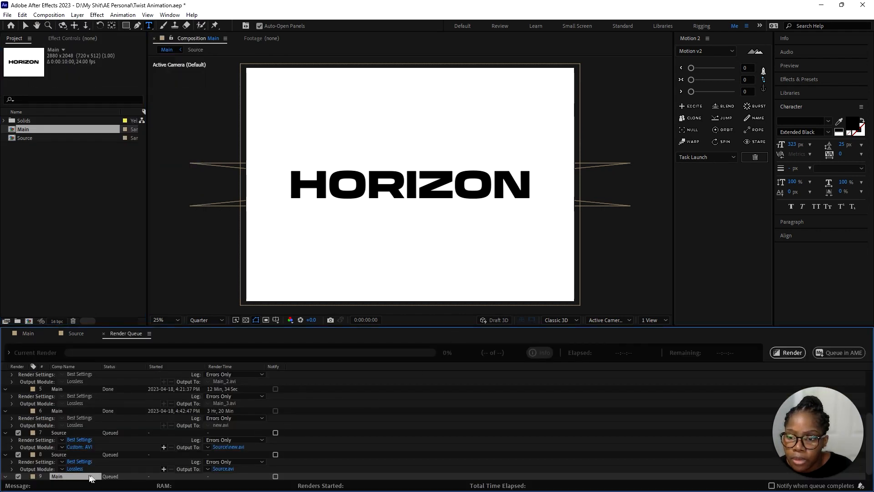
Set the output module format of the newly queued Main item to AVI and check its output destination
scroll(114, 442, "down", 1)
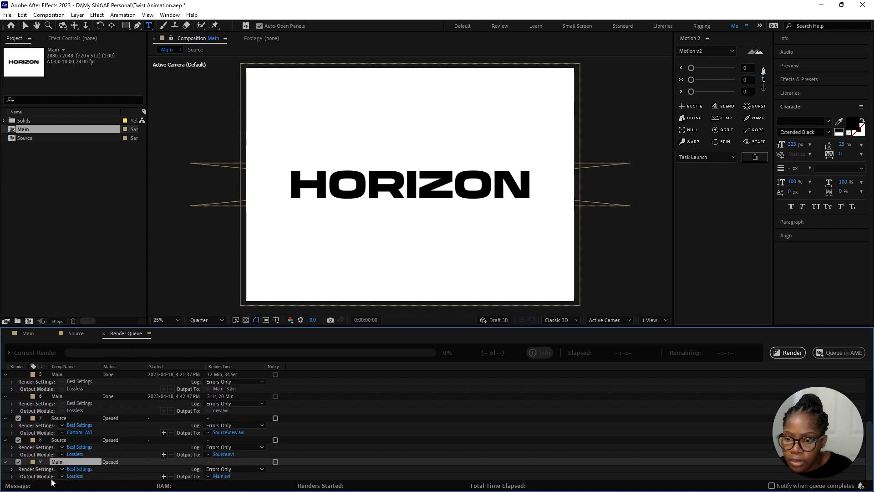
left_click(80, 476)
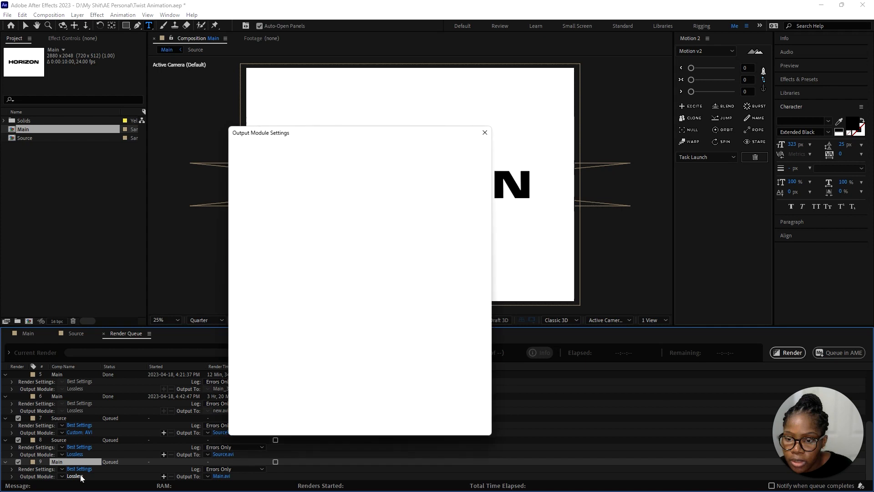
left_click(306, 175)
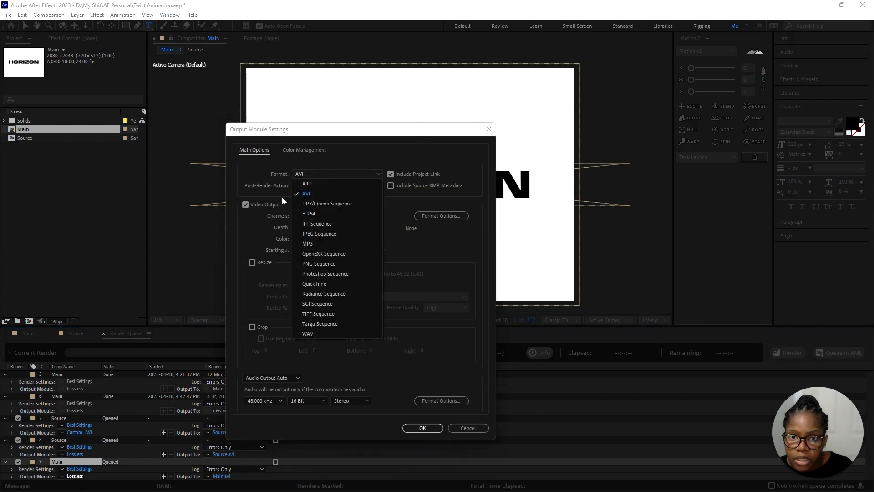
left_click(302, 194)
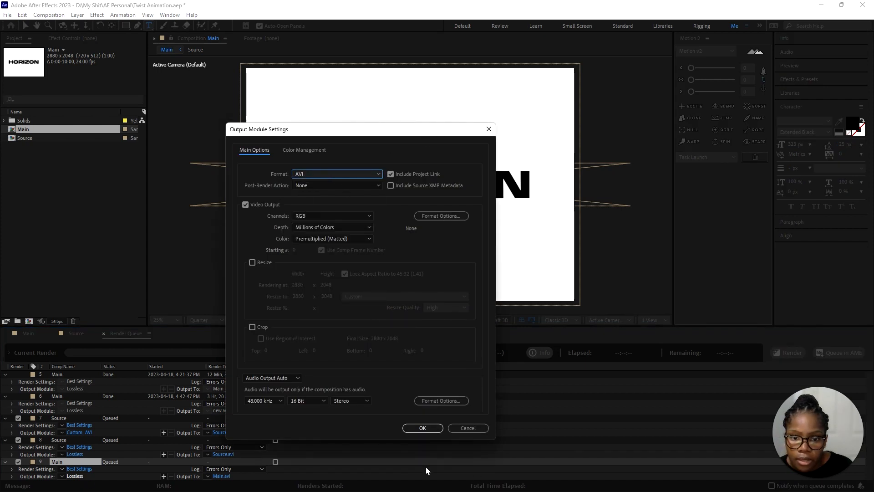
left_click(424, 429)
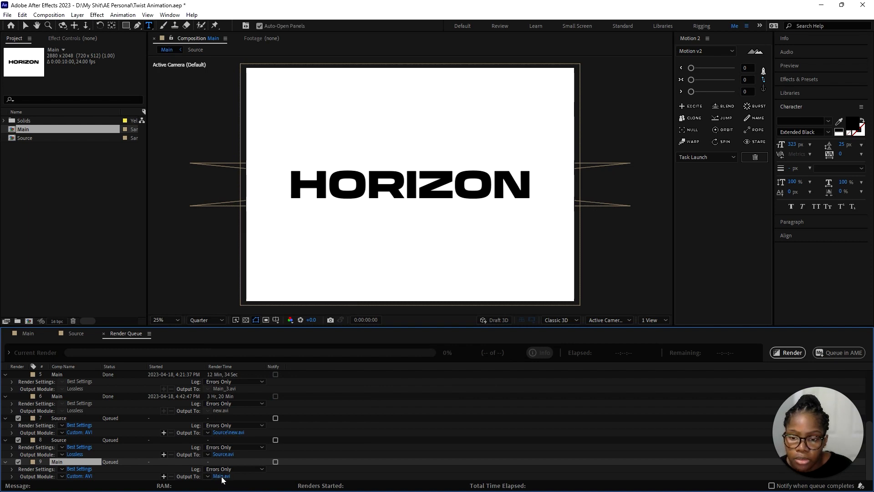
left_click(222, 476)
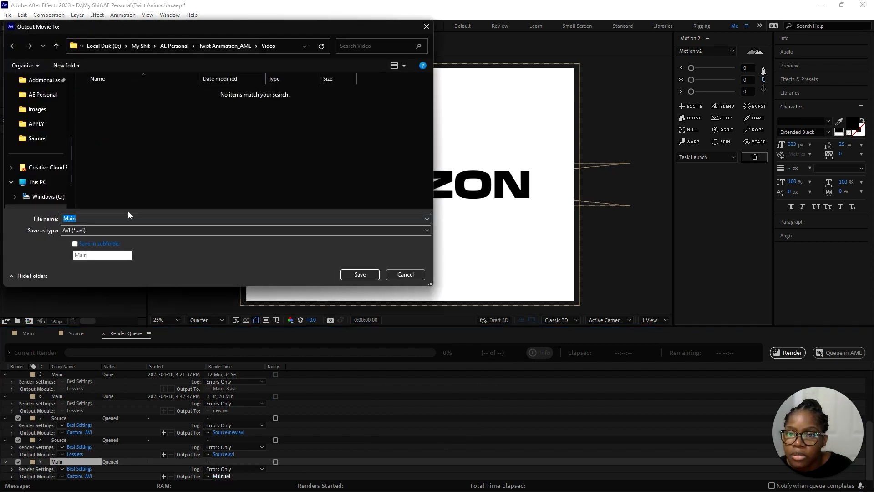
left_click(404, 274)
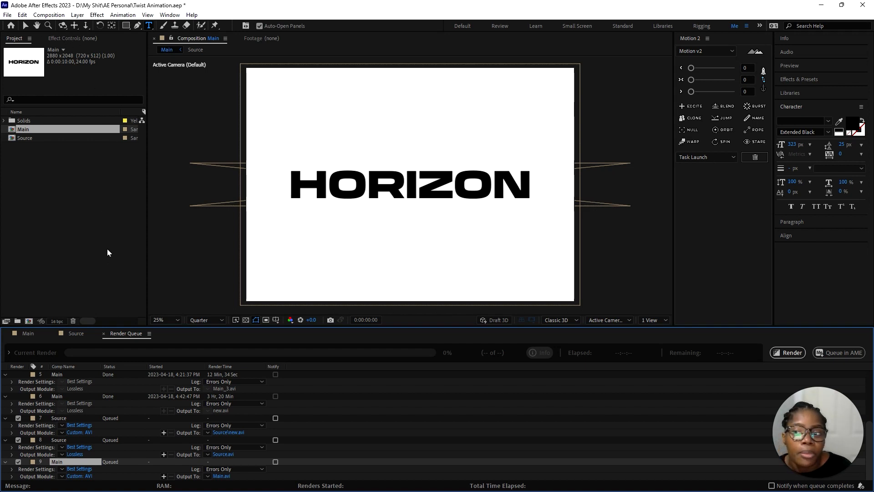
Send the Main composition to the Adobe Media Encoder queue
left_click(51, 15)
left_click(60, 218)
left_click(41, 129)
left_click(49, 15)
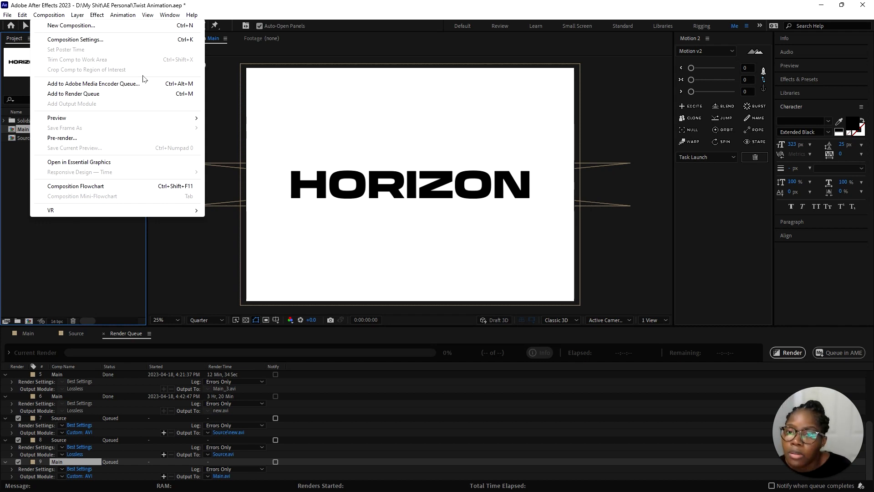
left_click(127, 84)
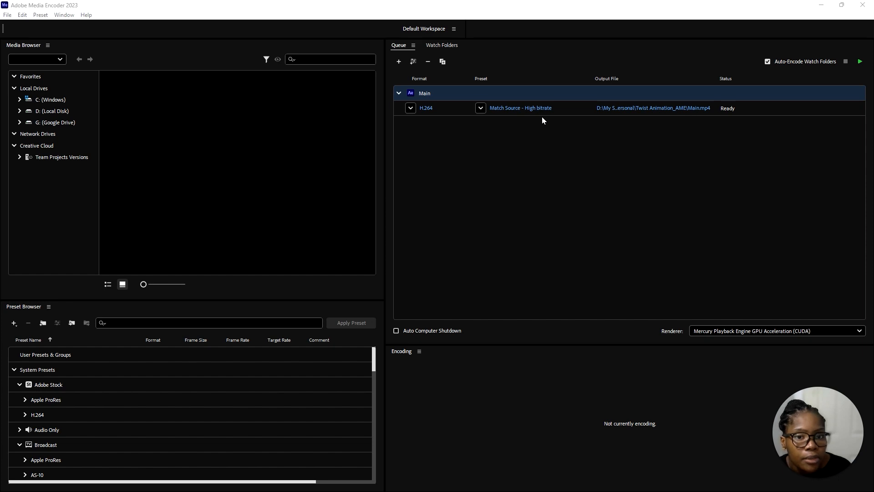
Choose the Match Source - High bitrate preset in the export settings of the queued H.264 Main item and accept them
left_click(523, 111)
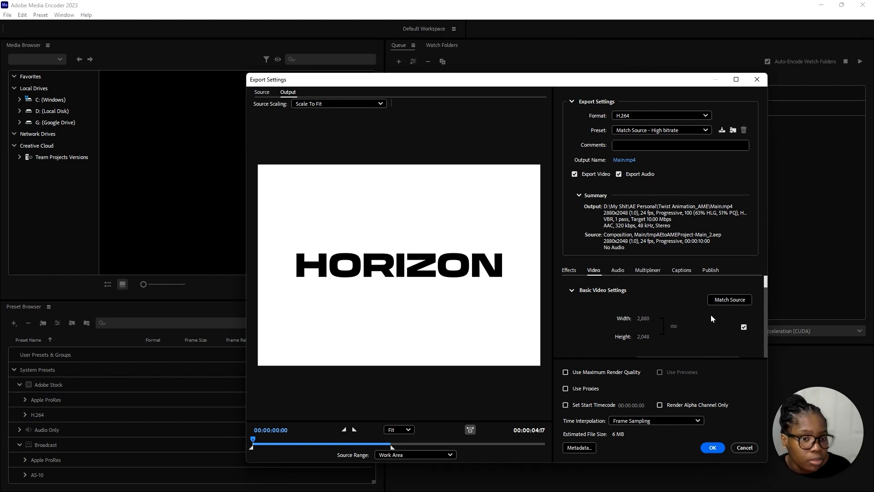
left_click(686, 131)
left_click(658, 140)
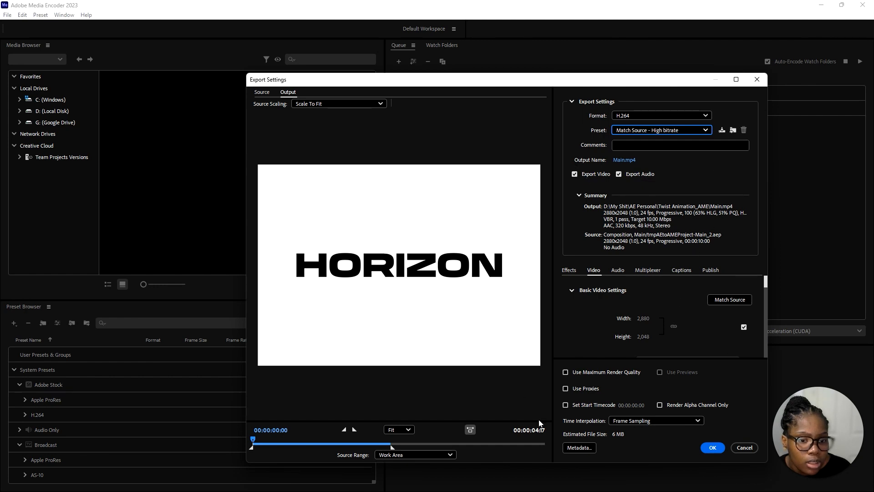
left_click(712, 448)
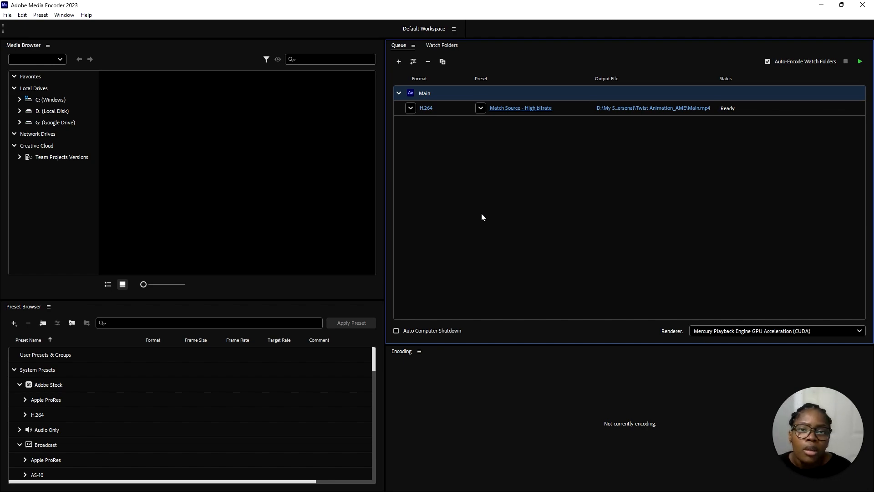
Minimize Media Encoder, switch to the Figma Horizon Website file and look over the full Horizon page from hero to footer
left_click(821, 5)
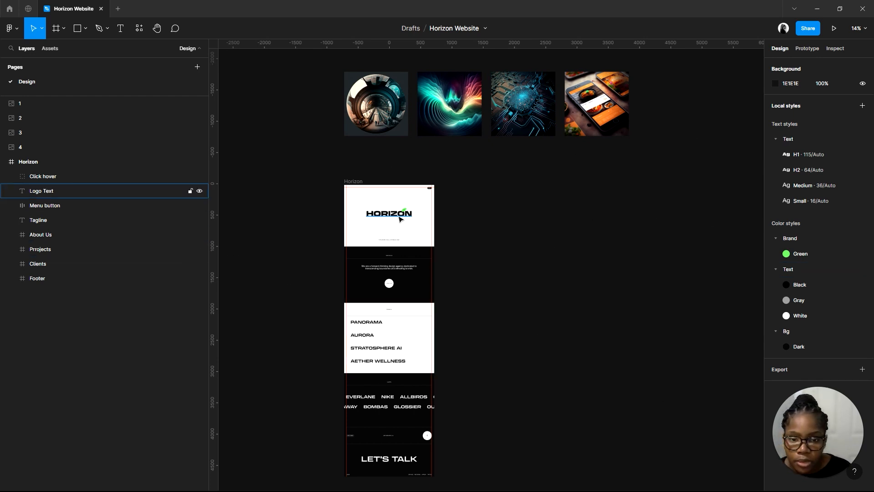
scroll(420, 228, "down", 1)
scroll(331, 211, "up", 5)
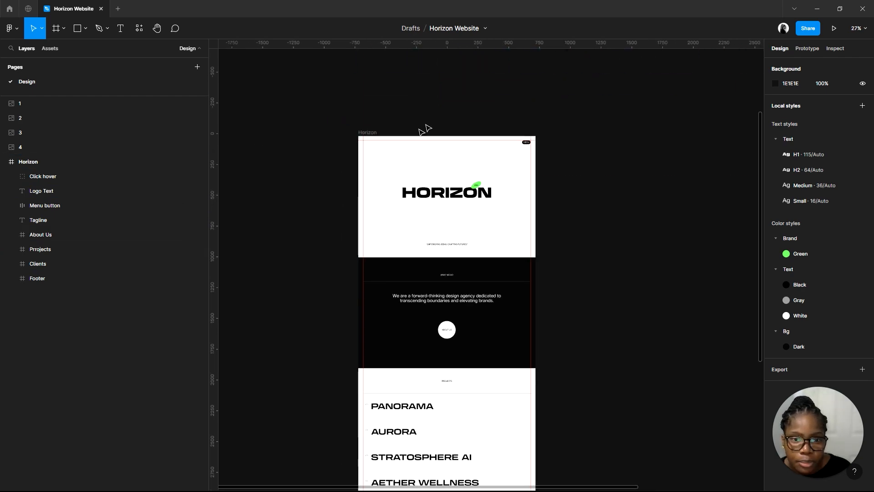
scroll(454, 94, "down", 2)
scroll(521, 286, "down", 8)
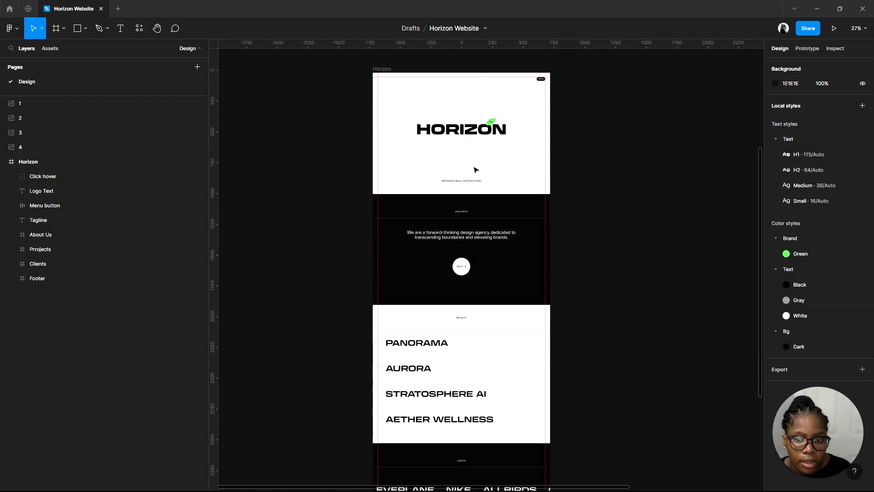
scroll(482, 302, "down", 3)
scroll(482, 273, "up", 8)
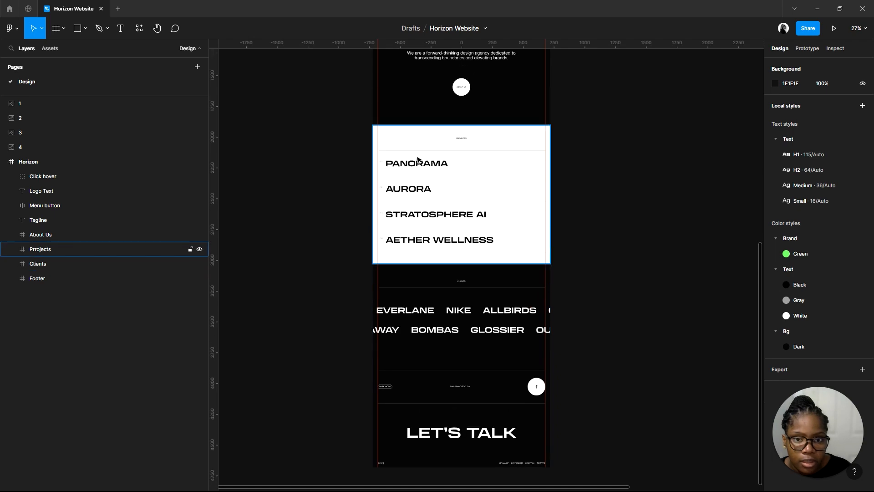
scroll(416, 99, "down", 3)
scroll(433, 355, "down", 4)
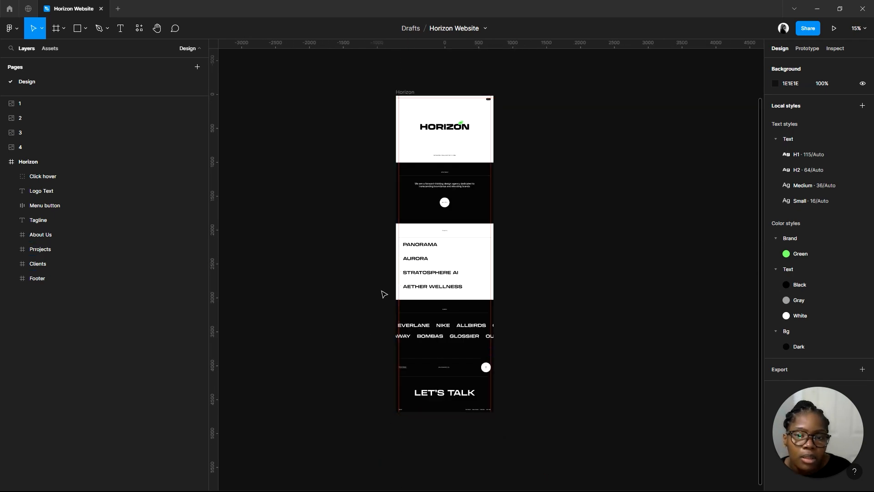
Find the four project images above the Horizon frame, select them together and clear the selection
scroll(383, 293, "up", 3)
scroll(611, 363, "up", 8)
scroll(382, 222, "down", 1)
scroll(391, 223, "up", 5)
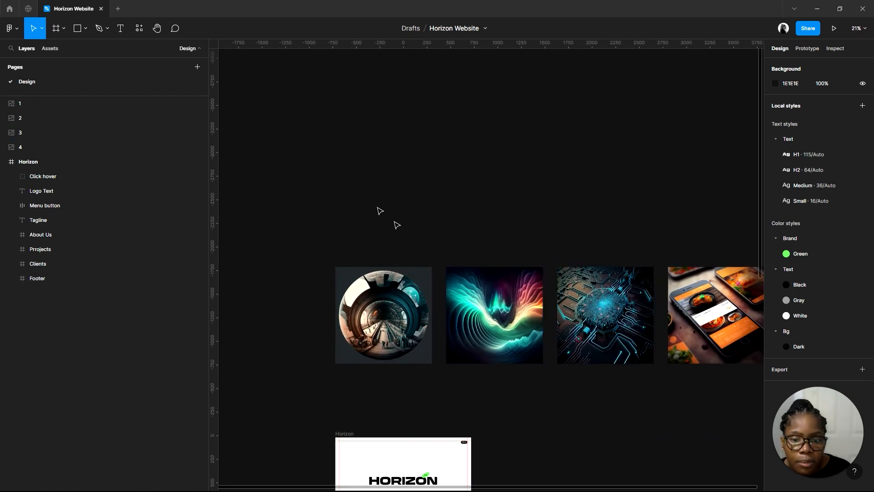
scroll(522, 260, "down", 3)
left_click_drag(332, 225, 724, 359)
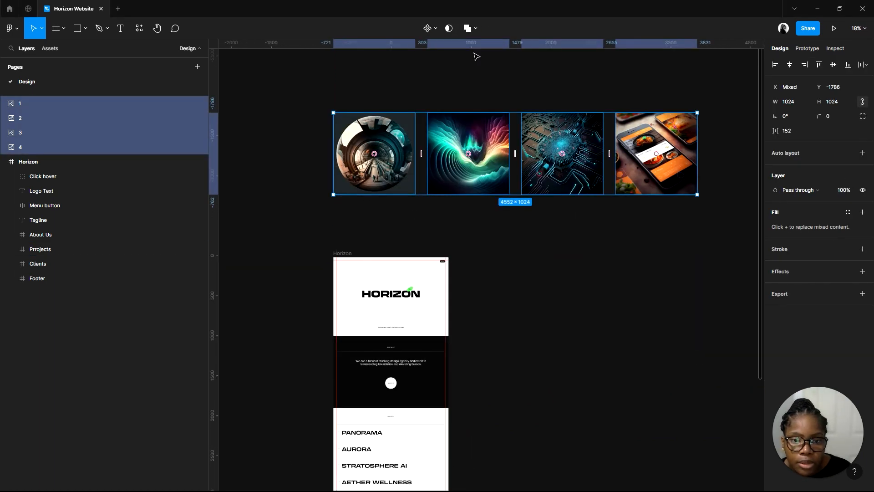
scroll(478, 65, "up", 3)
left_click(327, 112)
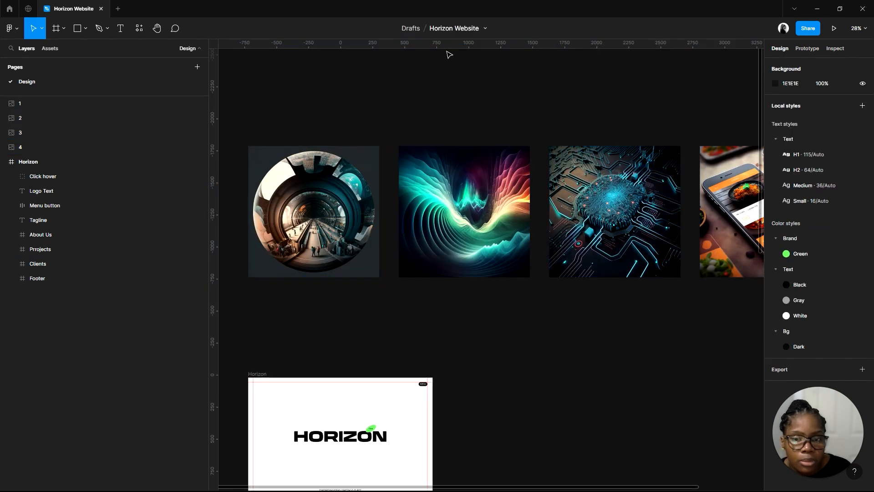
Inspect project images 1, 2, 3 and 4 up close by selecting them one at a time
scroll(509, 89, "down", 2)
scroll(419, 109, "up", 4)
left_click(358, 275)
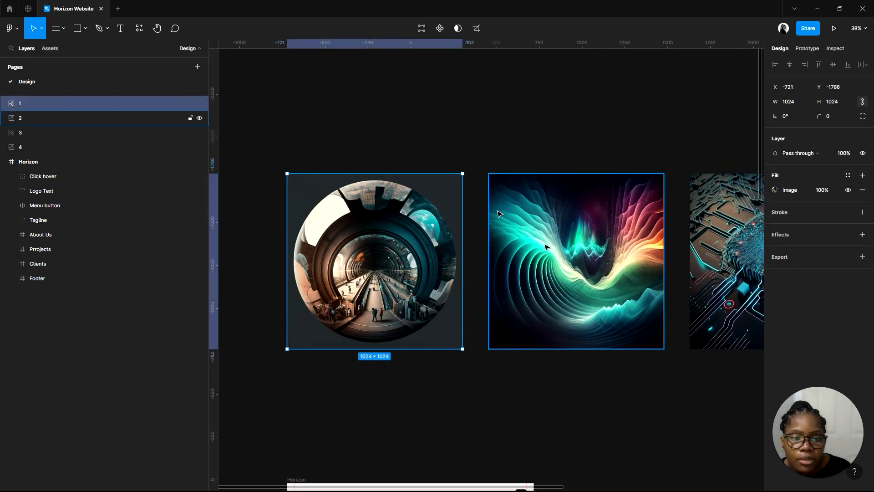
scroll(352, 197, "down", 3)
left_click(484, 228)
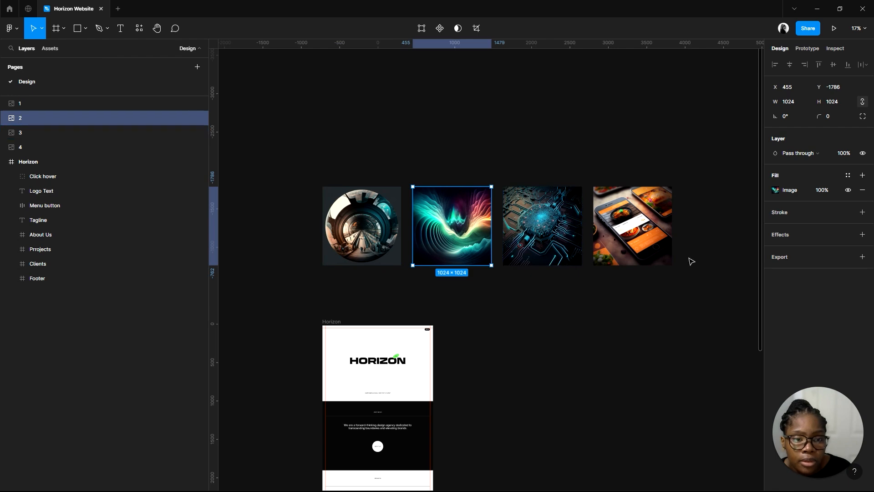
scroll(557, 179, "up", 3)
scroll(725, 188, "down", 3)
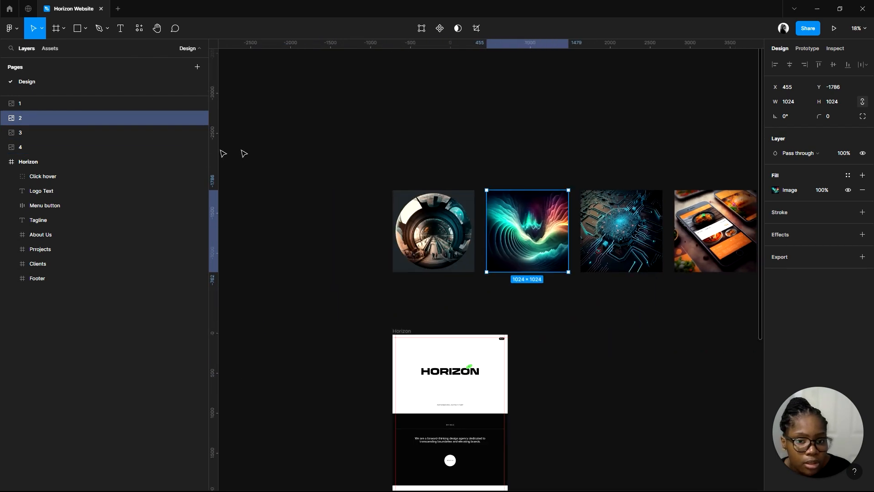
scroll(274, 146, "down", 2)
scroll(282, 182, "up", 4)
left_click(326, 189)
left_click(468, 220)
left_click(629, 237)
left_click(743, 254)
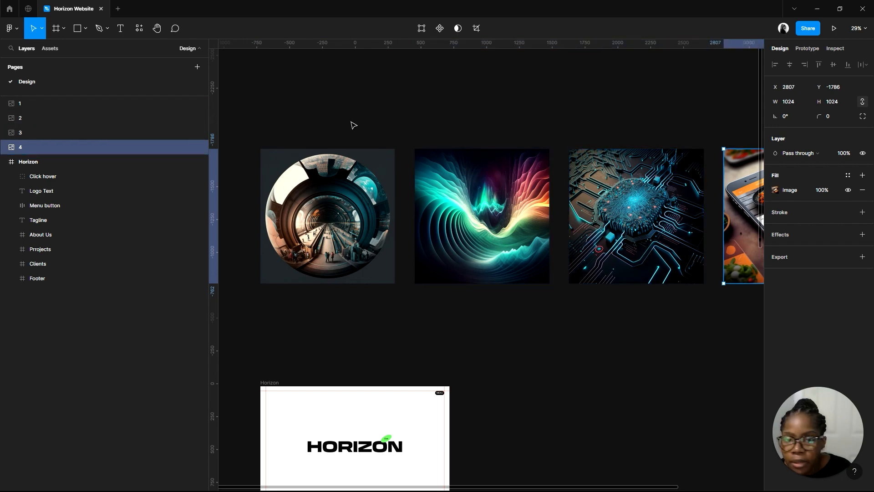
Examine the hero section of the Horizon frame, including its margin guides, logo text and menu button
scroll(419, 152, "down", 3)
scroll(387, 155, "down", 4)
scroll(329, 123, "up", 4)
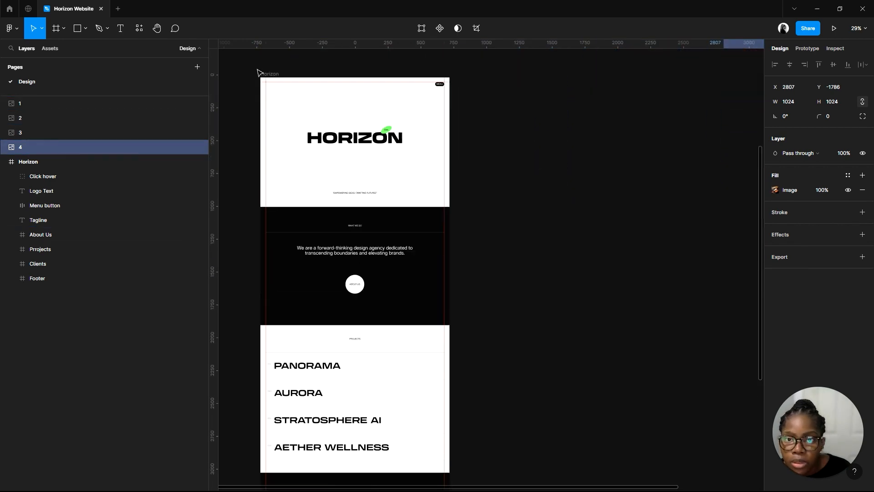
scroll(246, 216, "up", 5)
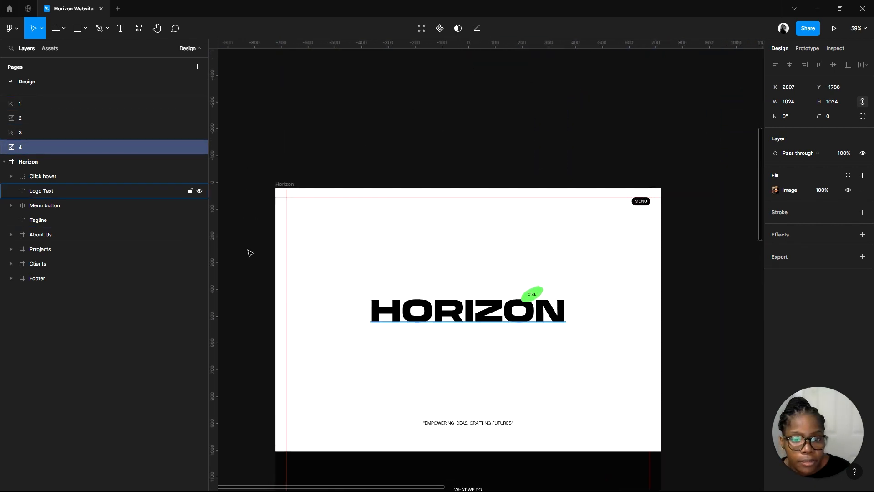
scroll(254, 191, "up", 2)
scroll(319, 107, "down", 2)
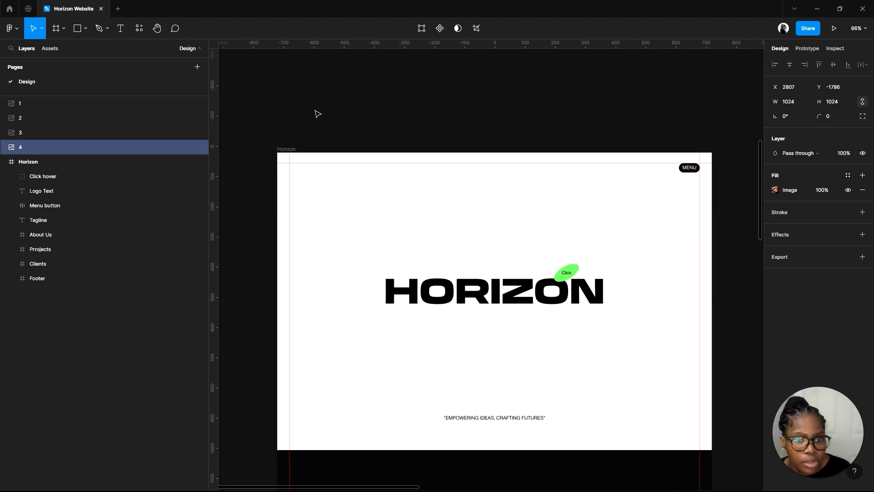
scroll(389, 361, "up", 1)
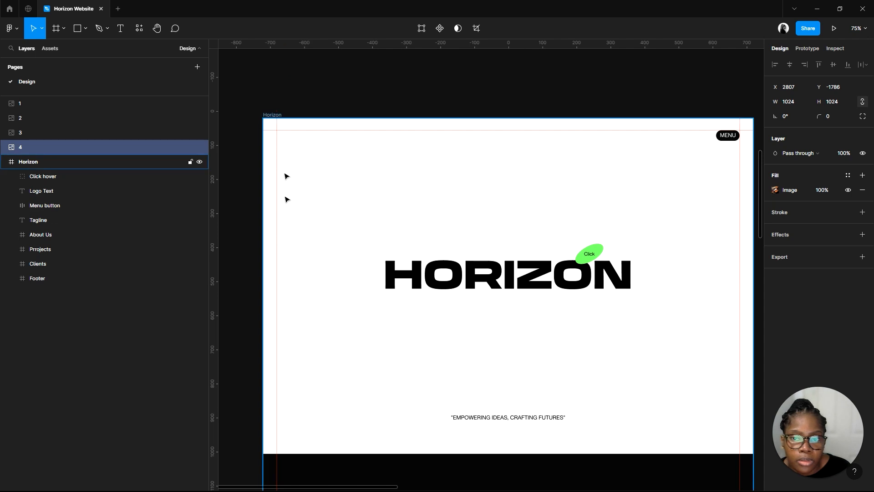
scroll(344, 183, "up", 1)
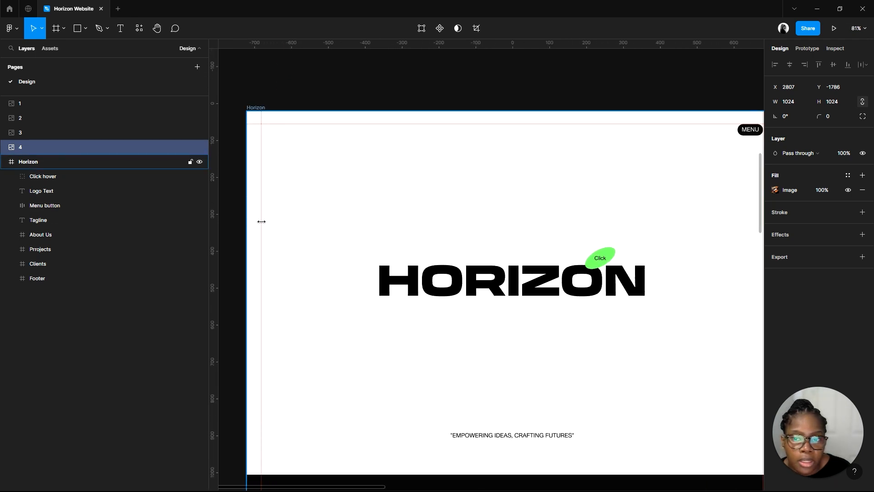
scroll(353, 158, "down", 3)
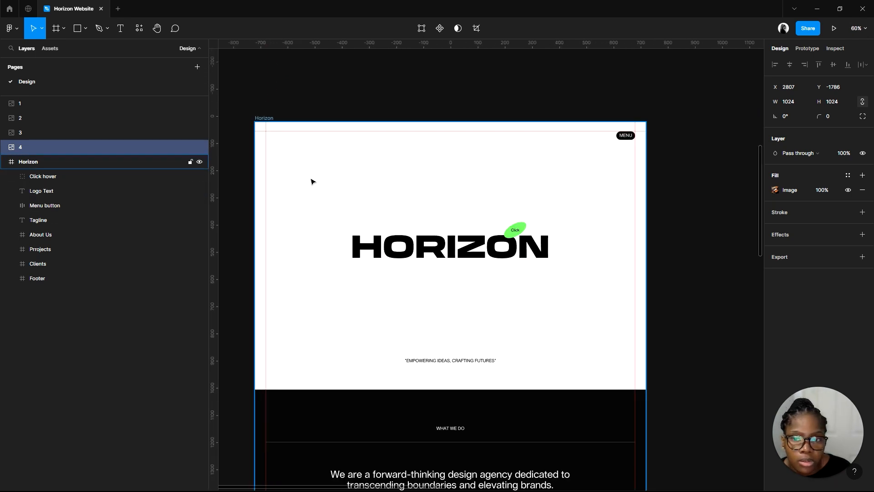
scroll(301, 155, "up", 3)
scroll(384, 92, "down", 3)
scroll(686, 118, "up", 3)
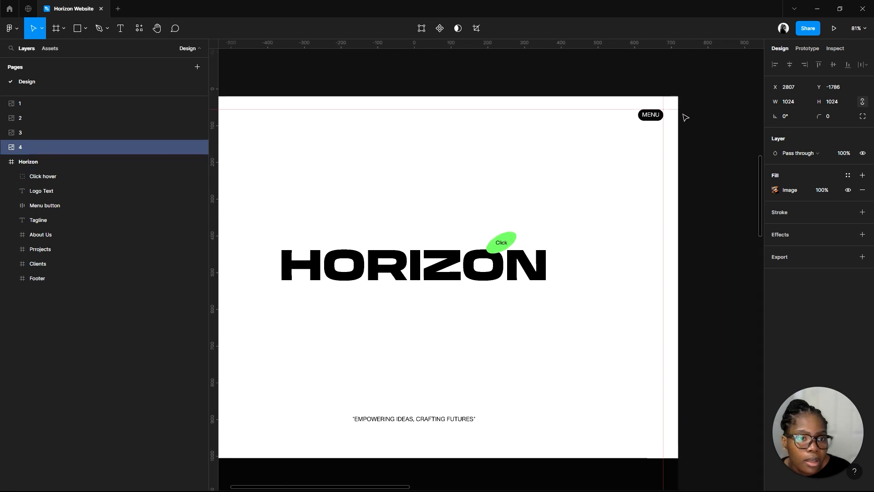
scroll(605, 162, "down", 2)
scroll(488, 250, "up", 2)
Replace the HORIZON logo text in the hero section with a person's first name
left_click(514, 248)
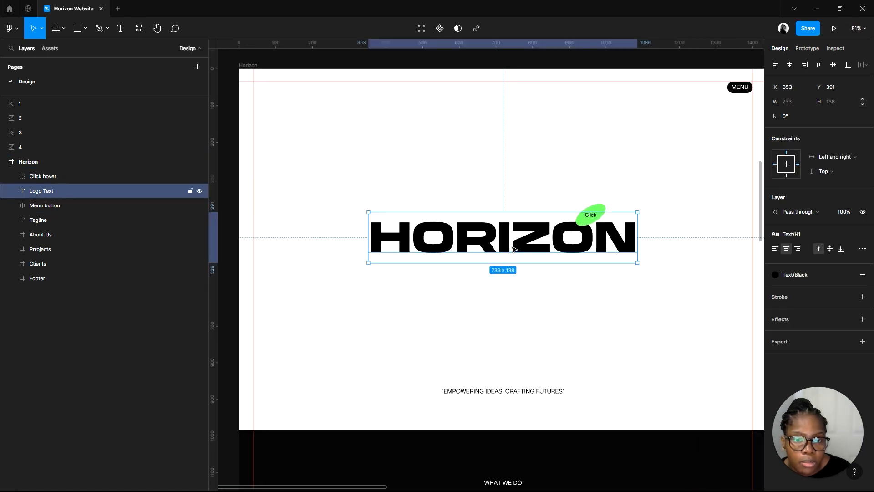
double_click(548, 248)
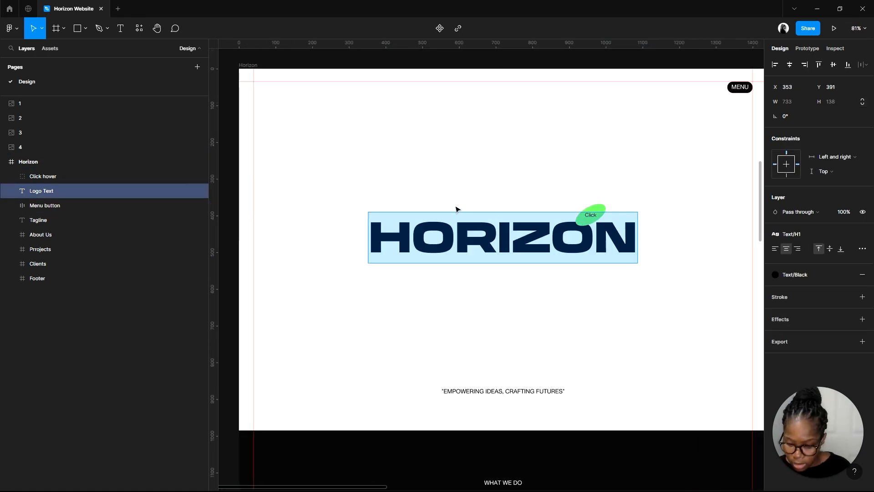
type("CYNTH")
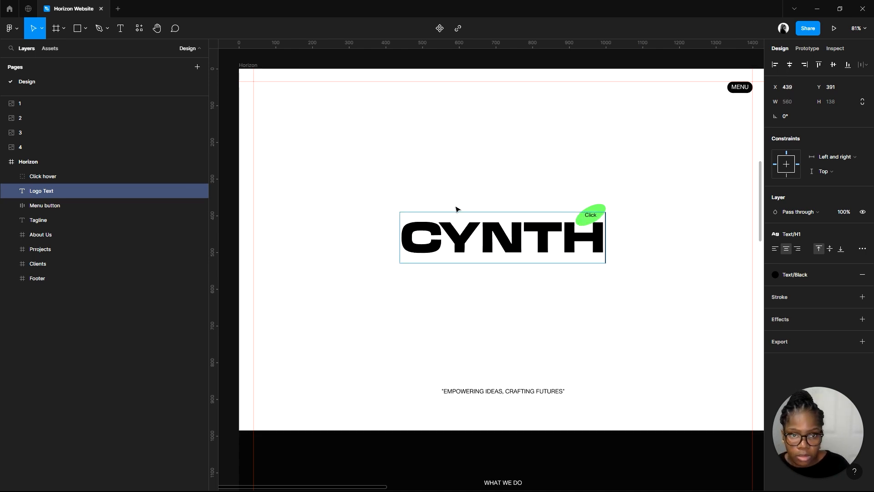
type("IA")
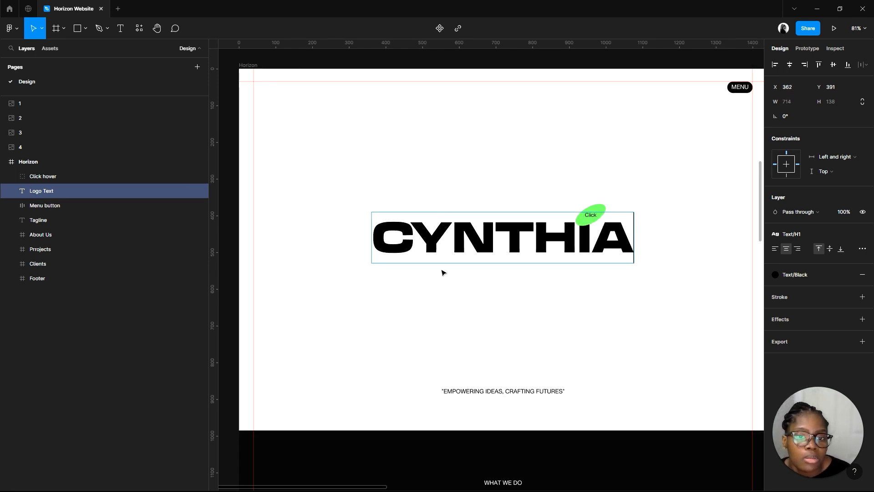
key("Escape")
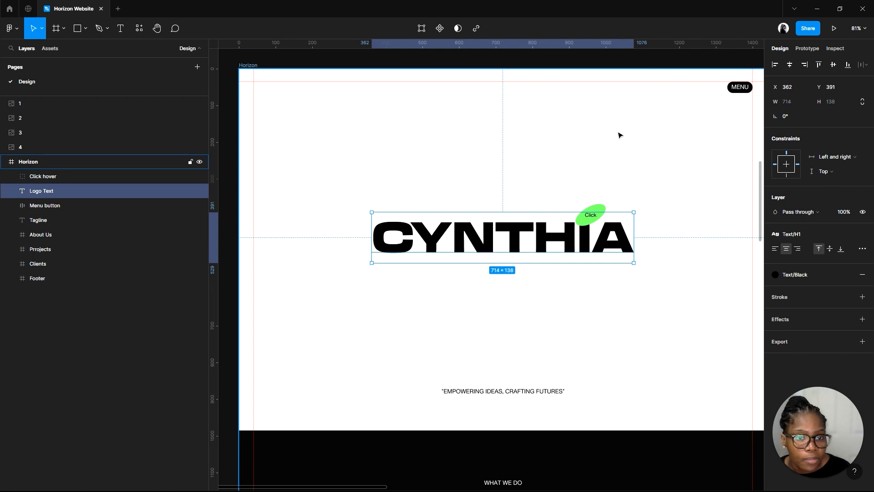
Undo the logo text replacement to restore HORIZON and leave text editing
scroll(601, 150, "down", 1)
key("ctrl+z")
key("ctrl+z")
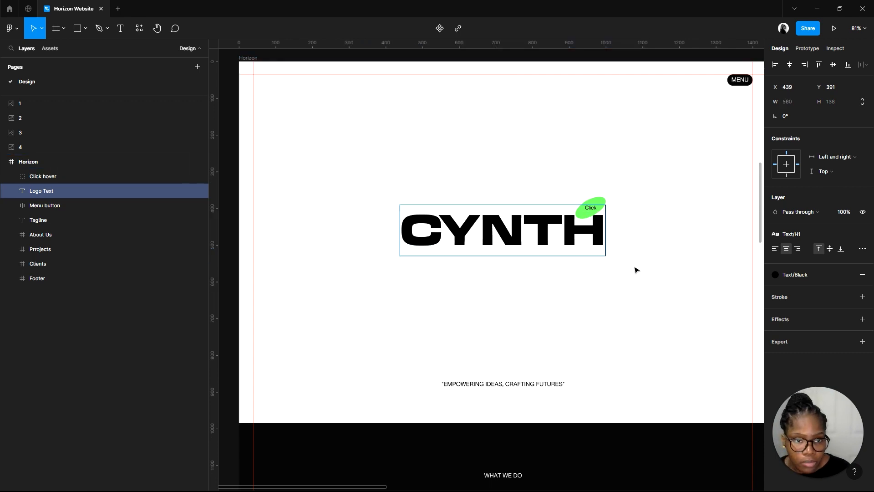
key("ctrl+z")
scroll(626, 187, "up", 2)
key("Escape")
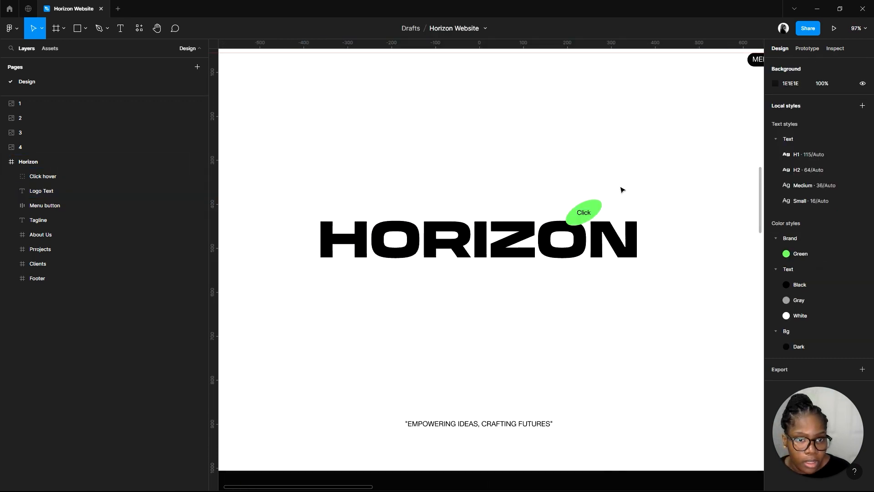
Examine the hero's green Click label and tagline, and the What We Do section with its About Us button
scroll(618, 196, "up", 2)
left_click(593, 245)
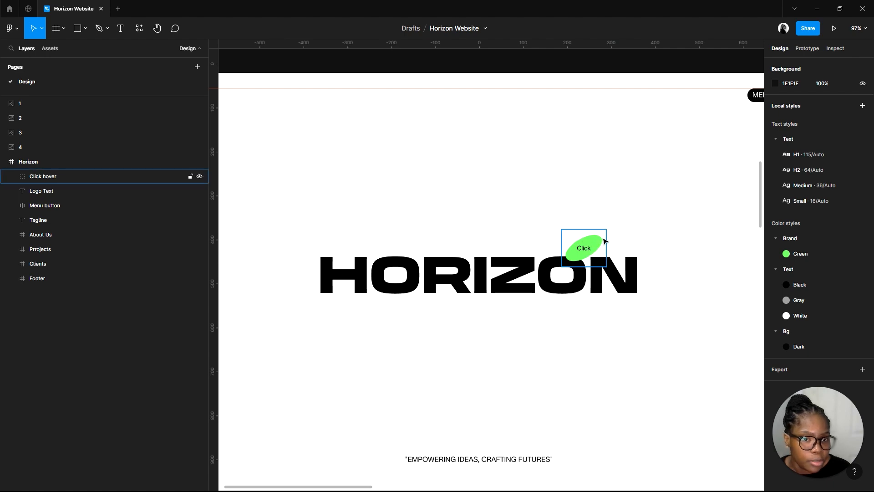
scroll(650, 181, "down", 2)
scroll(610, 127, "down", 2)
scroll(531, 273, "up", 3)
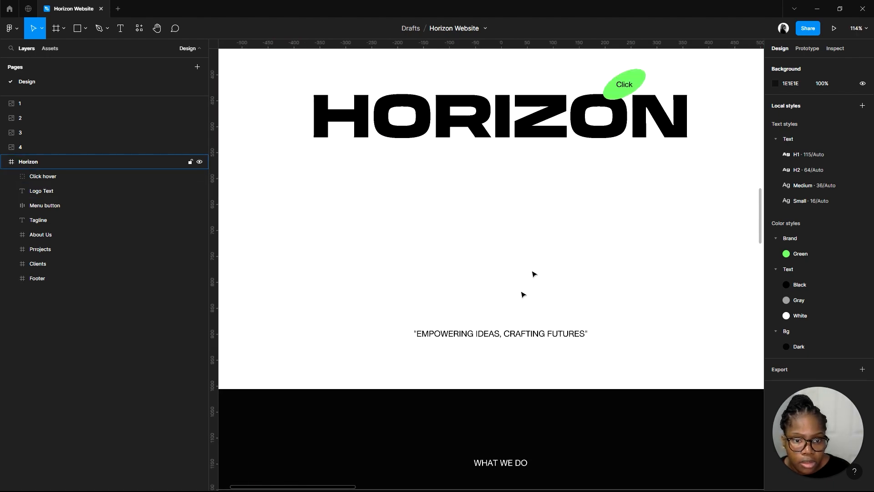
scroll(520, 235, "down", 5)
scroll(524, 239, "down", 3)
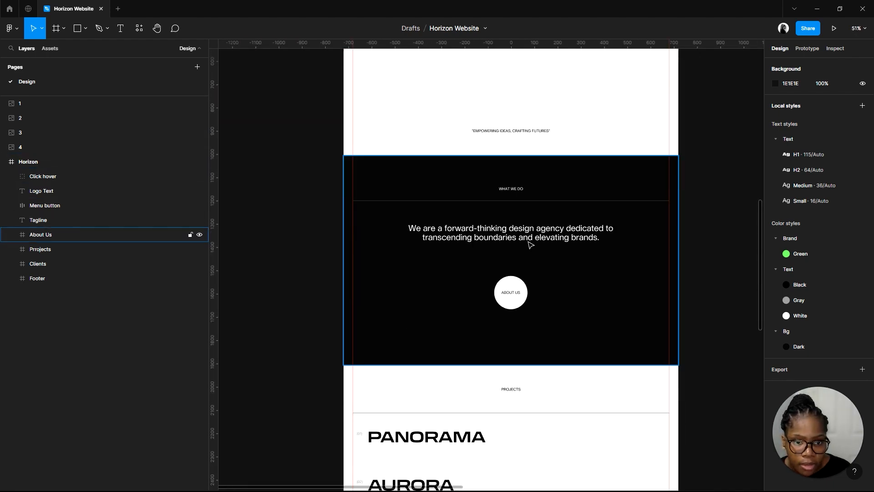
scroll(534, 193, "up", 4)
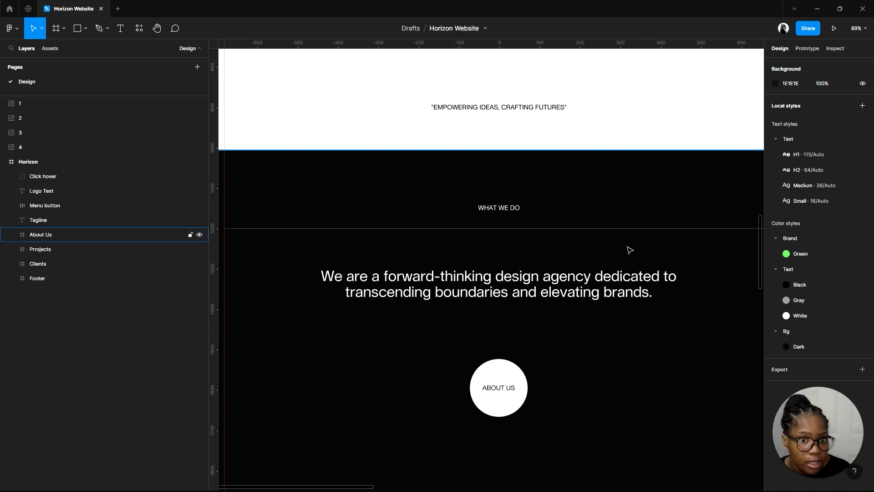
scroll(496, 196, "down", 3)
scroll(556, 241, "down", 6)
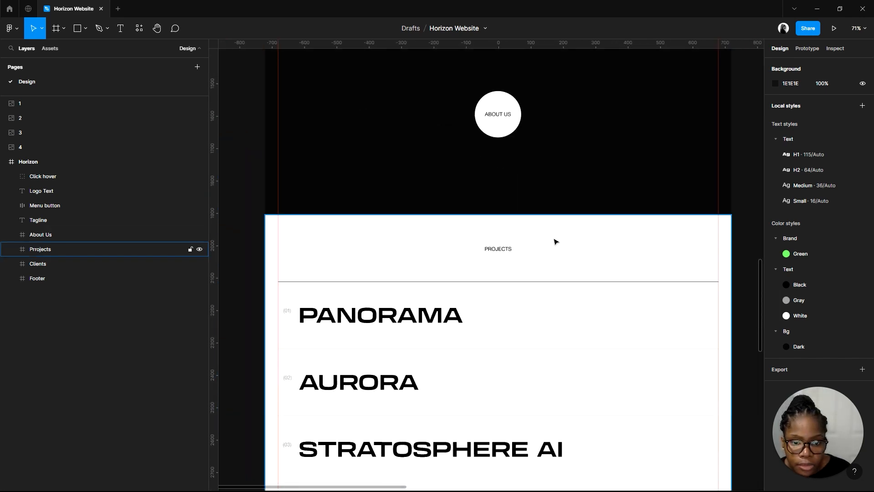
Select the Panorama row in the Projects section and open its PANORAMA title text for editing
scroll(430, 223, "up", 4)
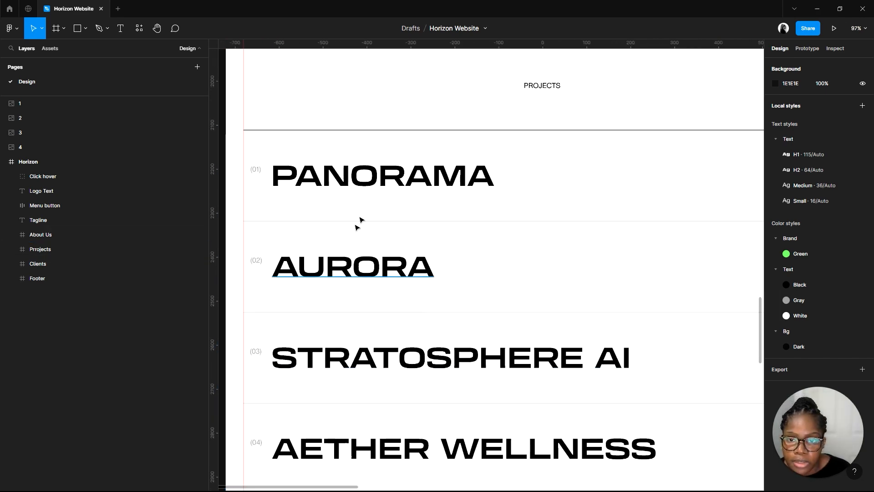
left_click(384, 184)
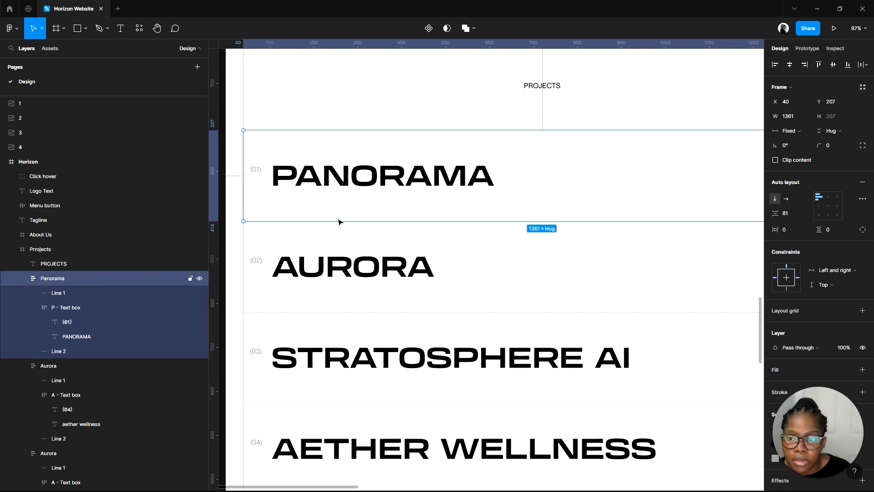
double_click(394, 184)
double_click(393, 181)
Examine the remaining project titles and the Clients section with its two rows of brand names
scroll(343, 185, "down", 5, "ctrl")
scroll(445, 275, "up", 1, "ctrl")
scroll(504, 299, "down", 5)
scroll(507, 297, "up", 1)
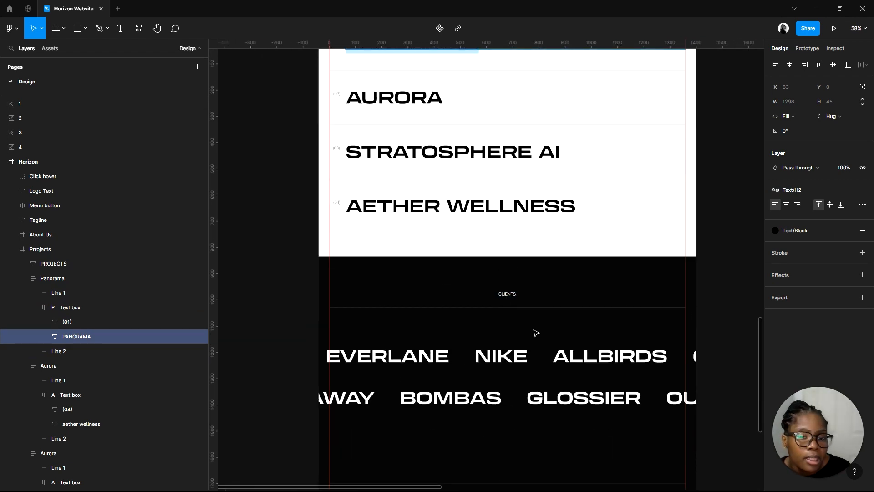
scroll(566, 219, "down", 1, "ctrl")
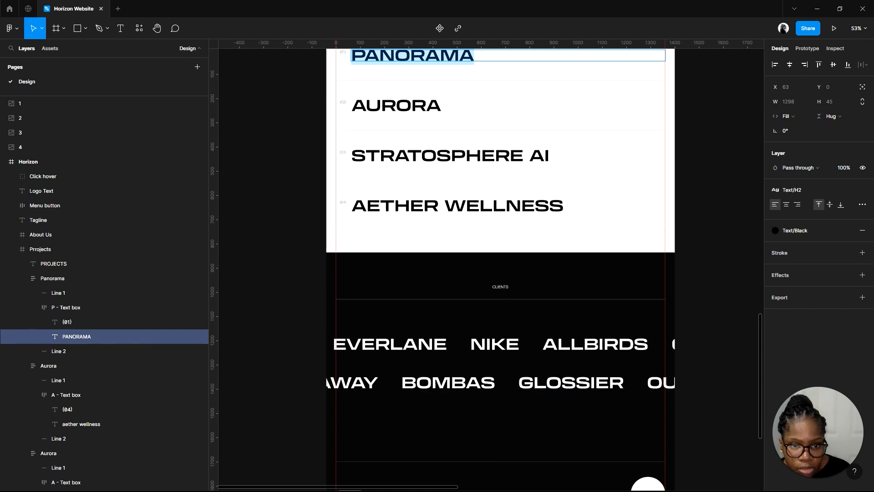
Leave the PANORAMA text selection and examine the complete Horizon page together with the four project images above it
scroll(527, 332, "down", 4, "ctrl")
key("Escape")
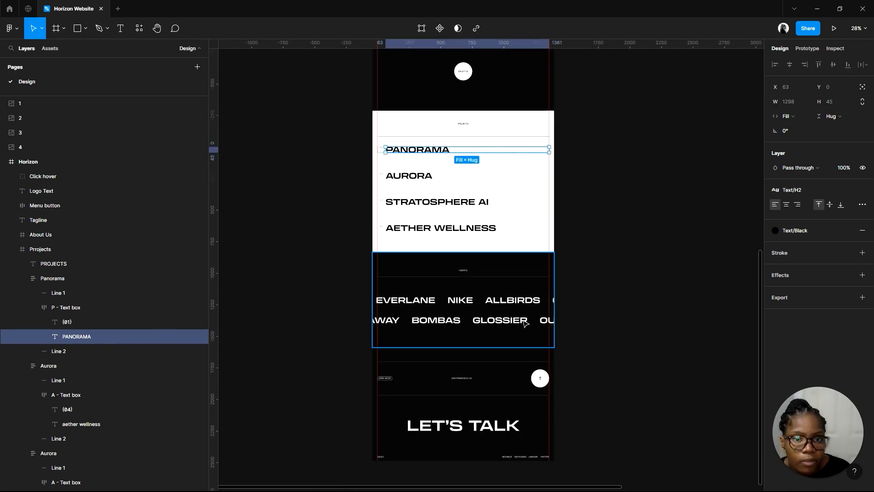
left_click(746, 287)
scroll(673, 316, "up", 10)
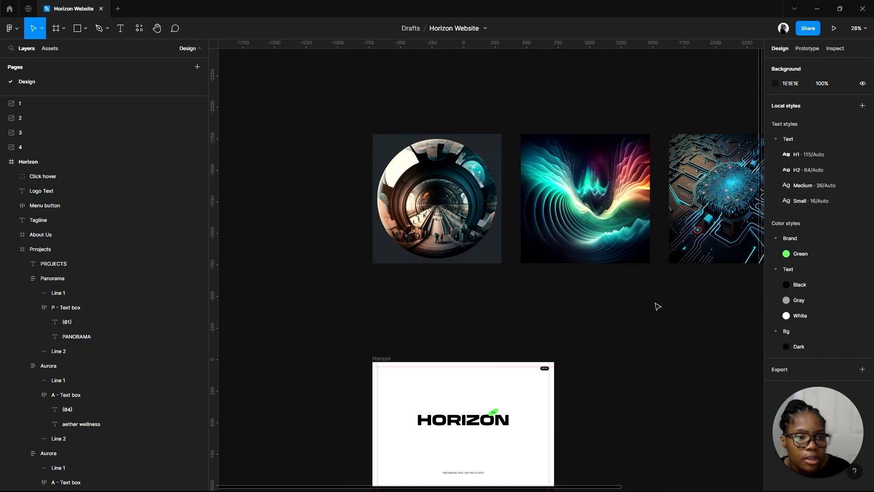
scroll(324, 82, "down", 5, "ctrl")
scroll(324, 126, "up", 2, "ctrl")
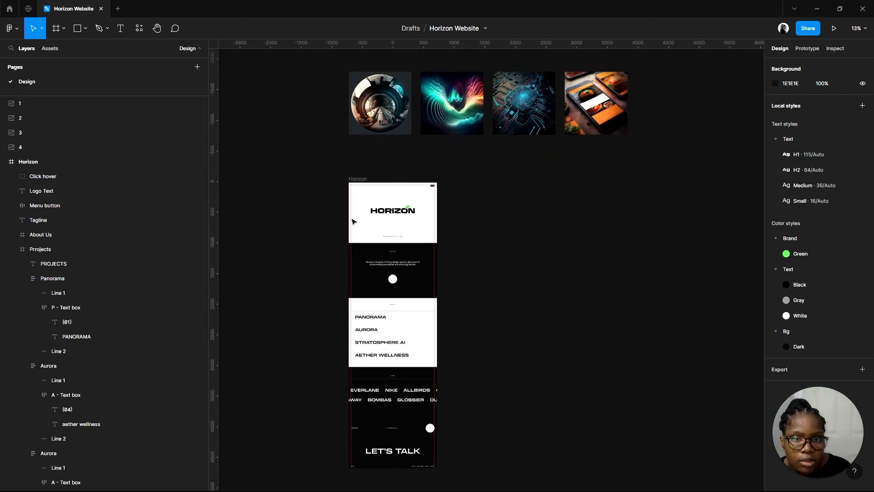
key("shift+1")
scroll(592, 368, "up", 1)
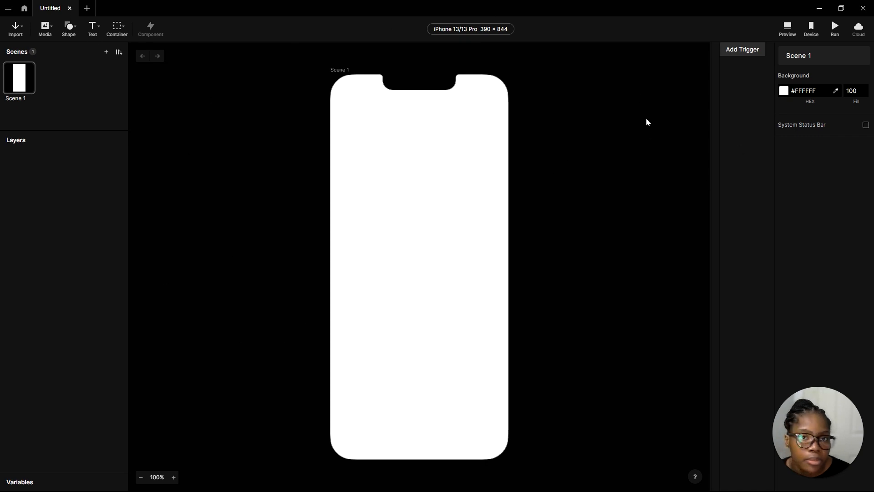
Switch to ProtoPie and set the device to a custom 1440 × 900 size with the system status bar type None
left_click(479, 31)
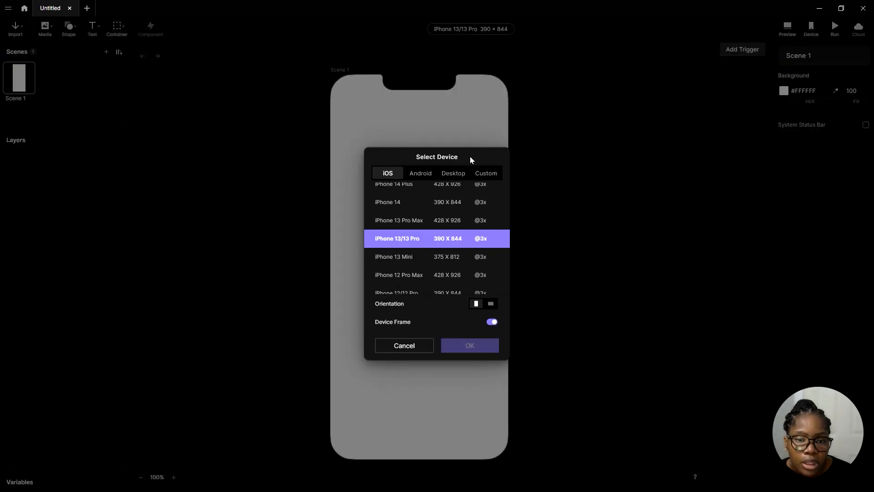
left_click(461, 175)
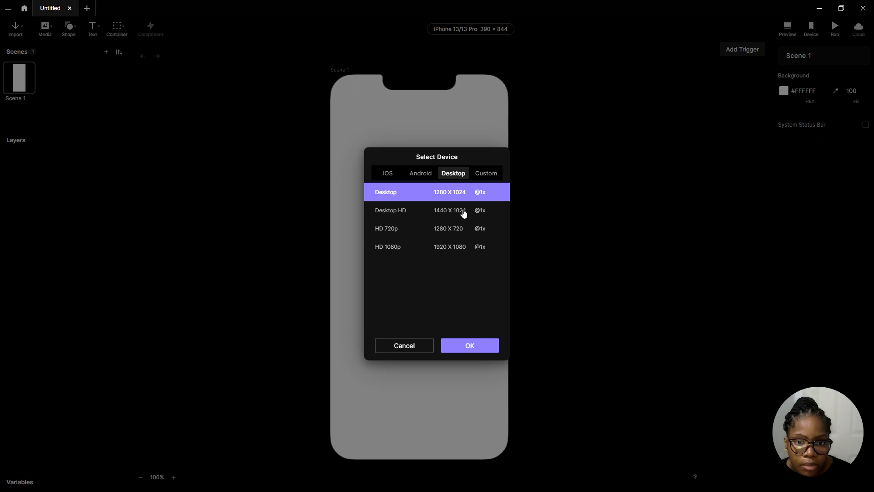
left_click(463, 213)
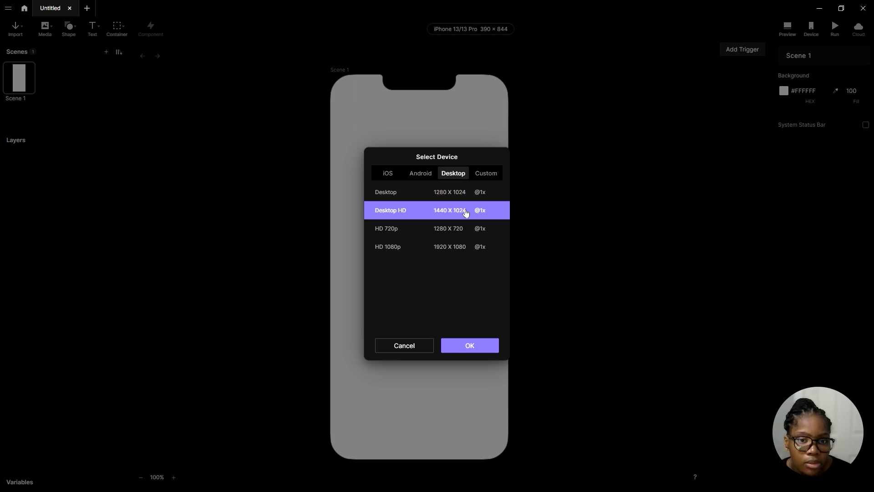
left_click(483, 177)
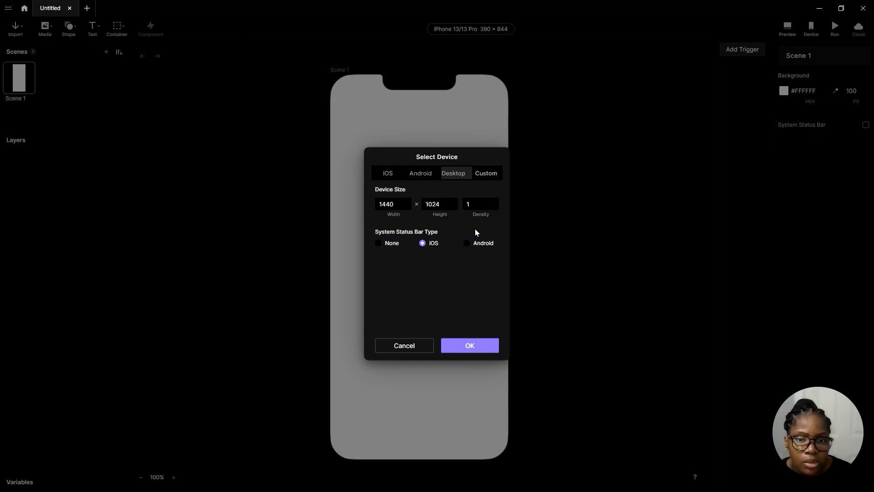
left_click_drag(448, 203, 424, 208)
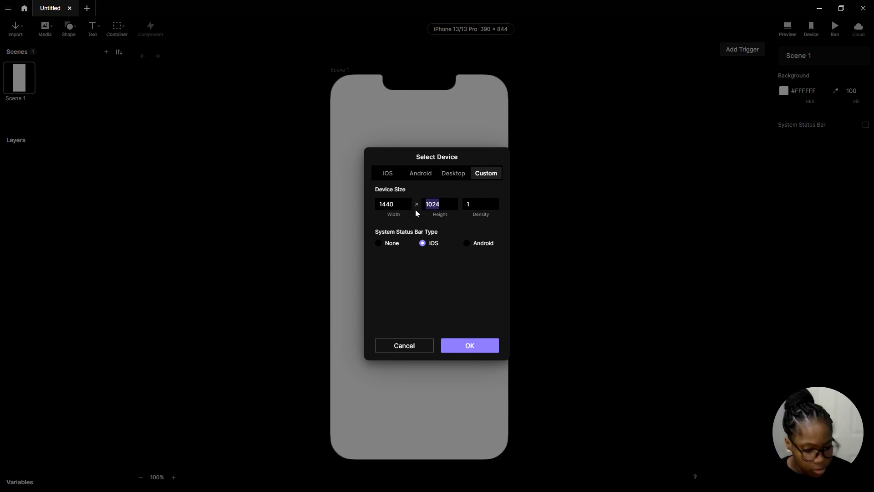
type("900")
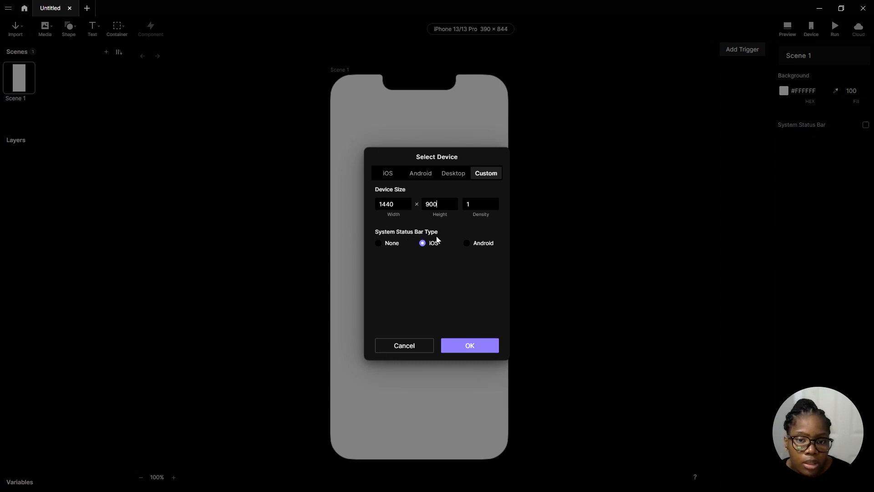
left_click(378, 244)
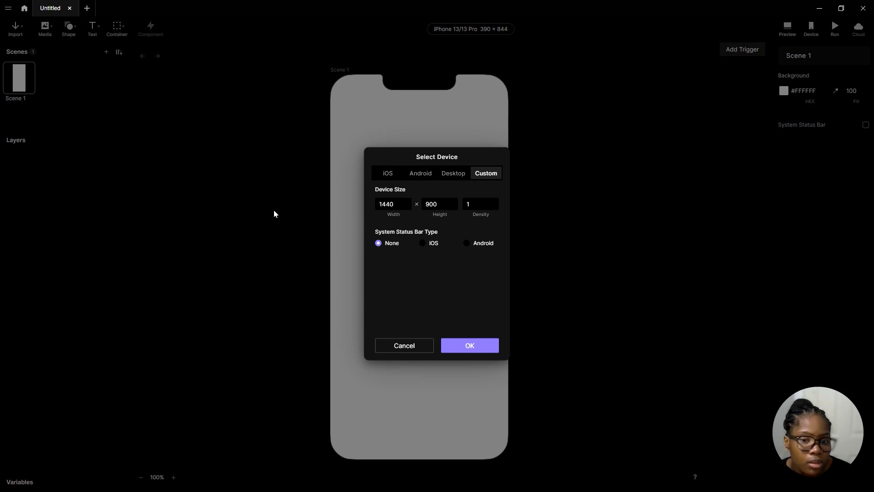
left_click(474, 346)
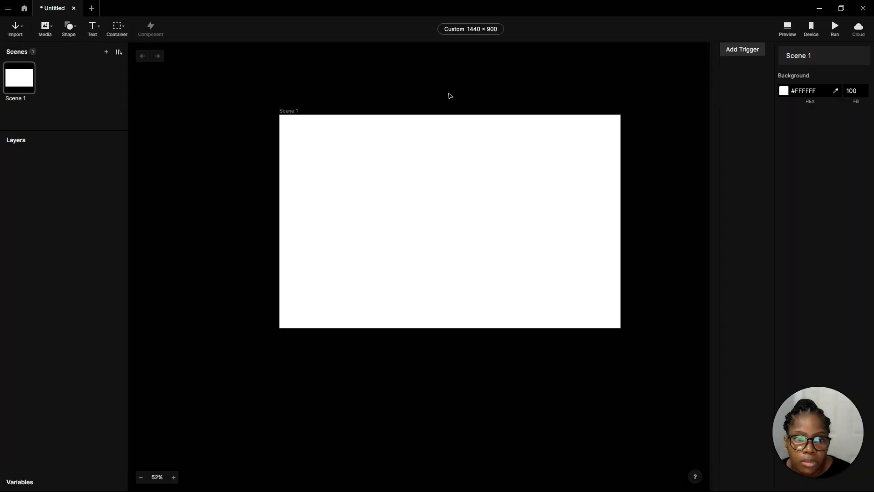
scroll(454, 83, "up", 2)
scroll(369, 117, "down", 2)
scroll(423, 118, "up", 1)
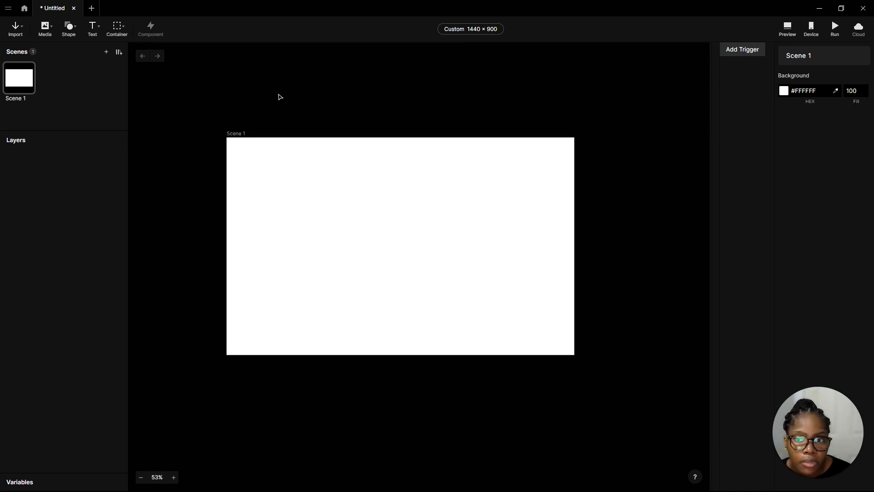
scroll(279, 97, "up", 1)
scroll(521, 91, "down", 1)
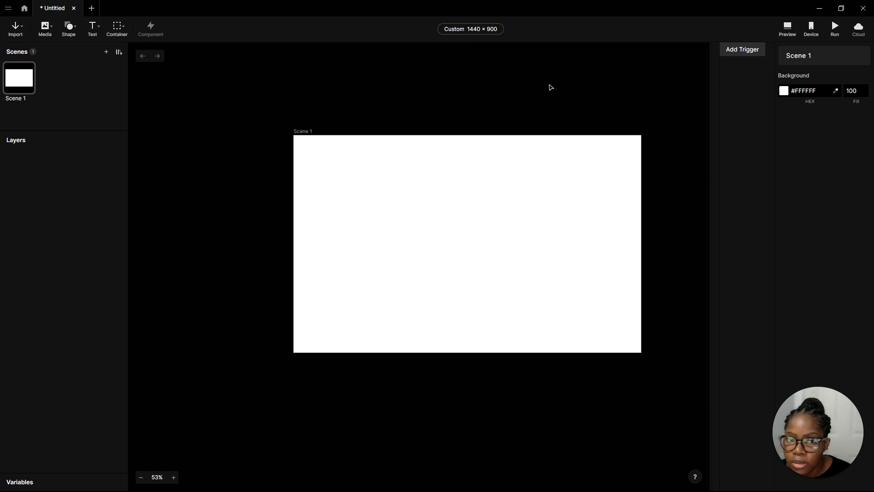
scroll(550, 88, "up", 1)
scroll(343, 108, "down", 1)
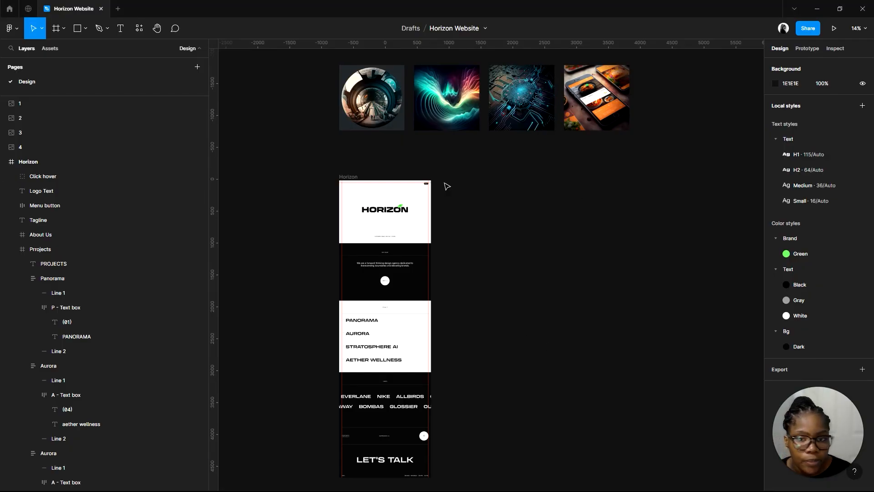
Switch to Figma, select the Horizon frame and launch the ProtoPie plugin on it
scroll(480, 192, "down", 2)
scroll(542, 259, "down", 1)
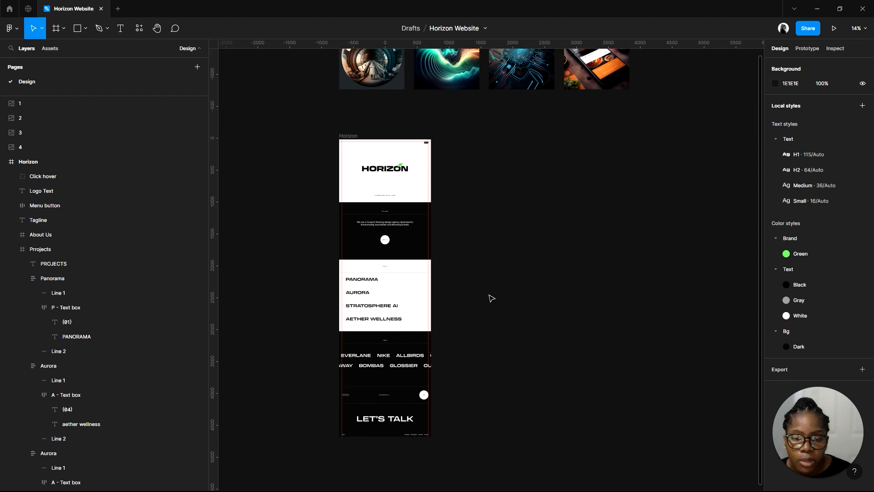
left_click(353, 138)
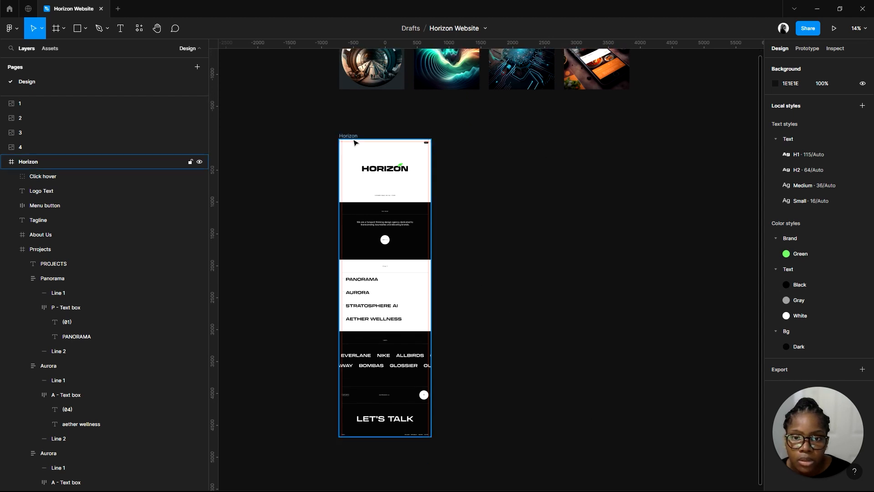
left_click(353, 137)
left_click(383, 133)
left_click(340, 134)
right_click(356, 137)
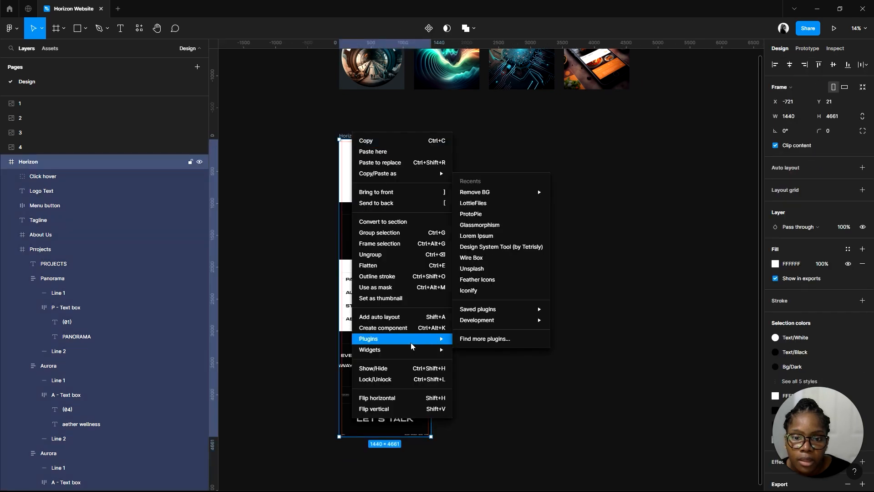
mouse_move(423, 338)
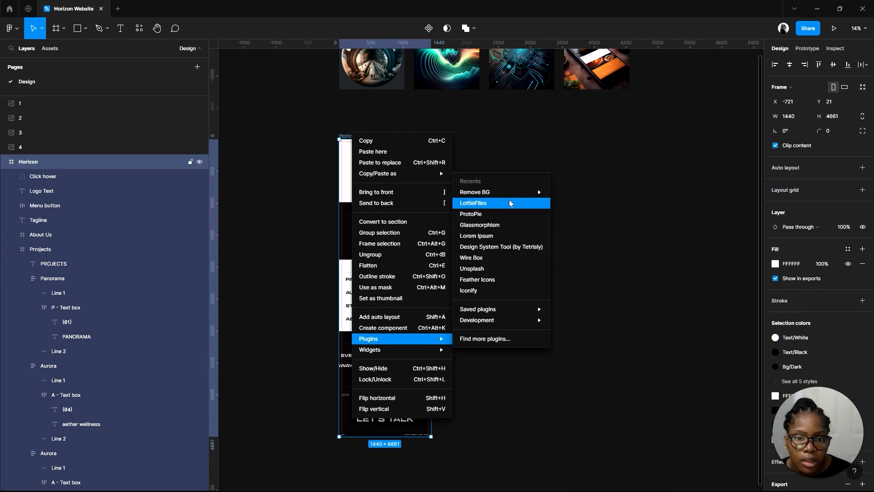
left_click(491, 215)
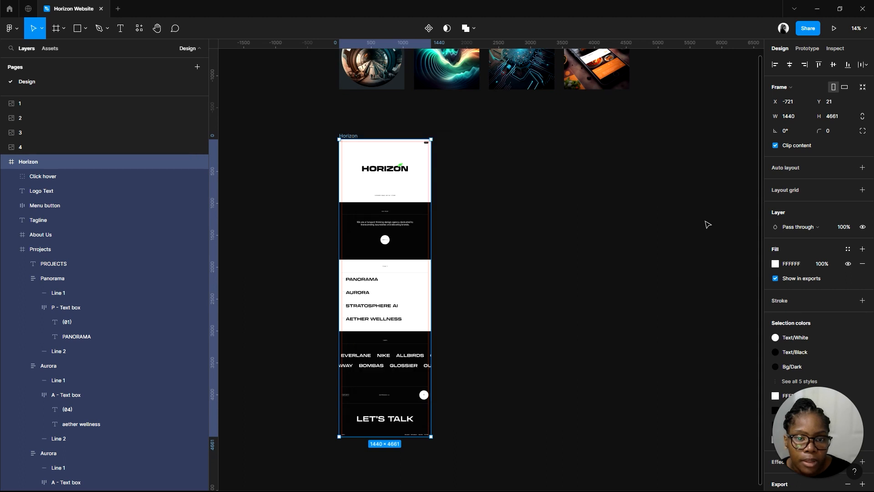
Export the Horizon frame as 1 scene to ProtoPie and maximize the ProtoPie window
left_click_drag(688, 101, 537, 150)
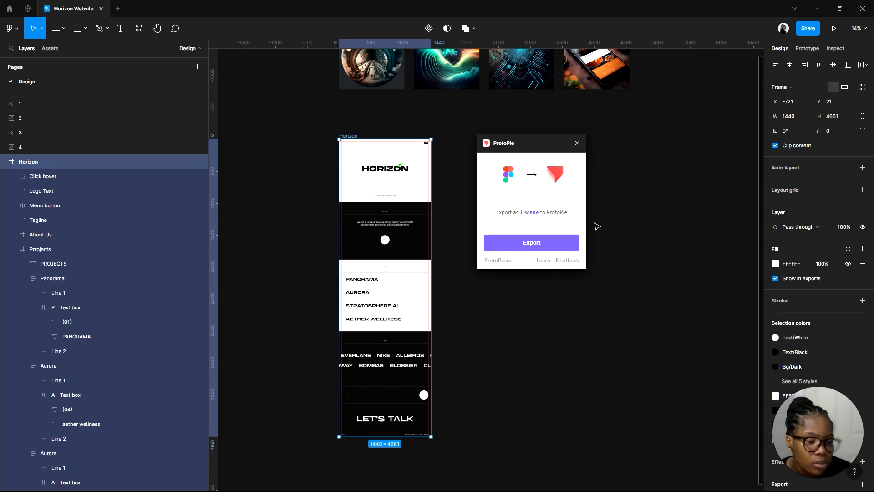
left_click(531, 245)
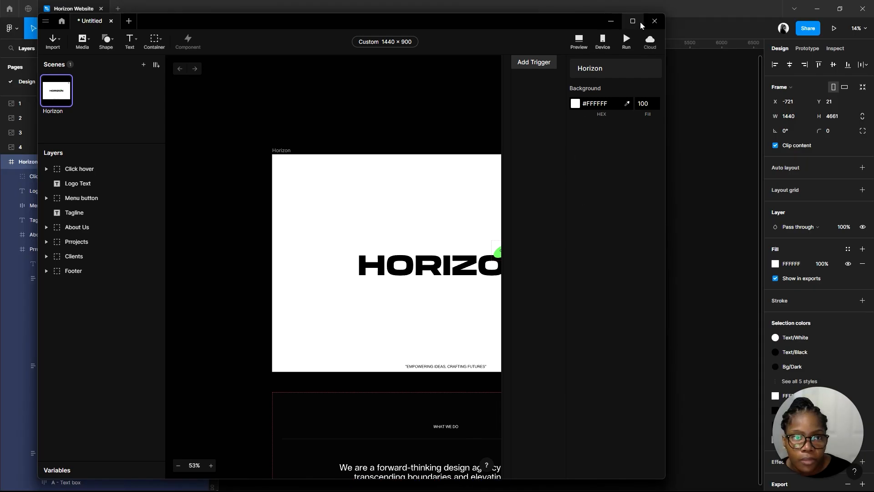
left_click(640, 26)
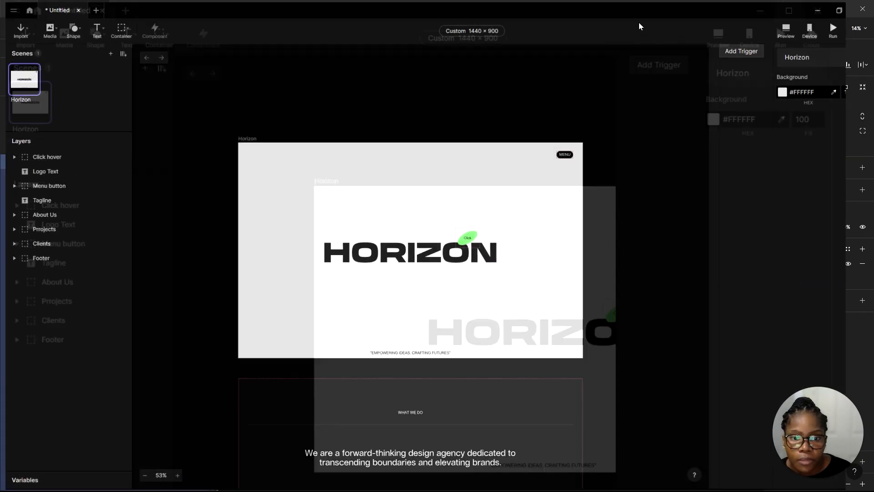
Examine the imported Horizon scene from the hero down to the footer and back to the Projects section
scroll(438, 127, "down", 5)
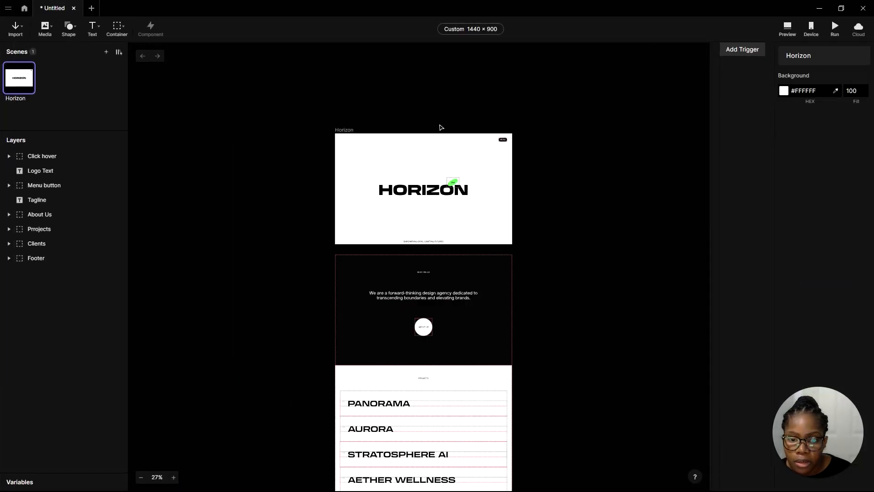
scroll(442, 131, "down", 3)
scroll(446, 126, "down", 7)
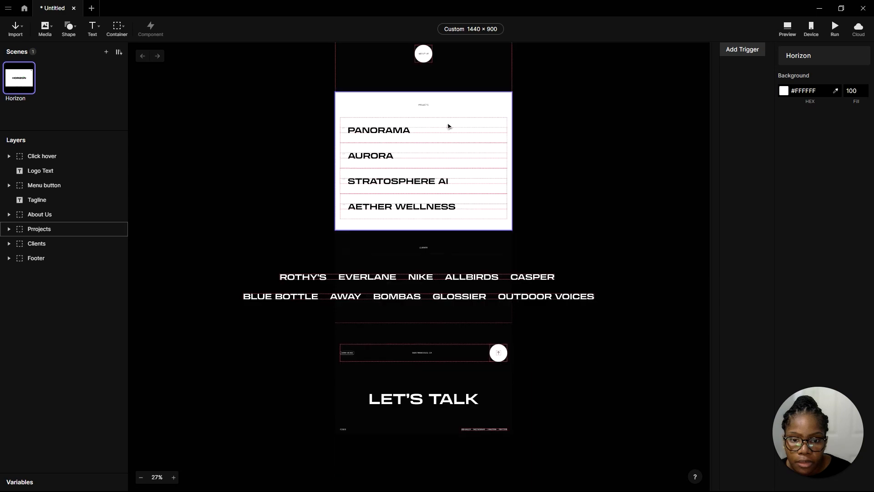
scroll(550, 381, "up", 8)
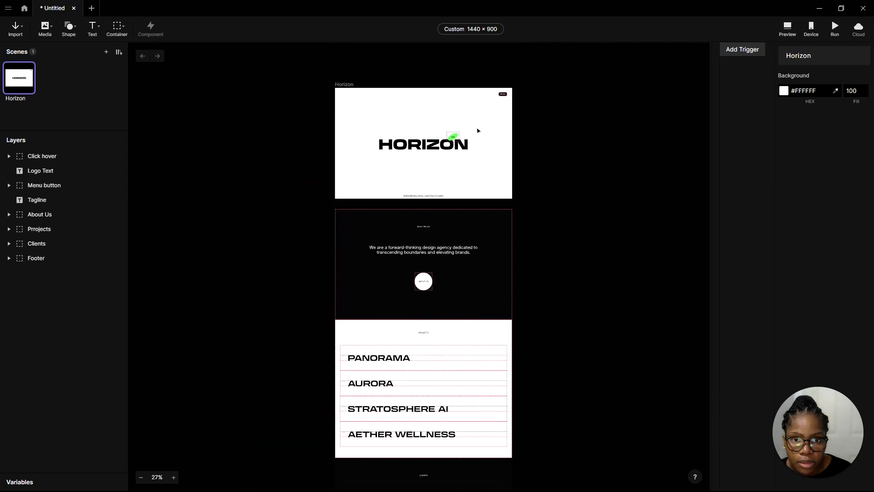
scroll(414, 248, "up", 5)
scroll(489, 218, "down", 2)
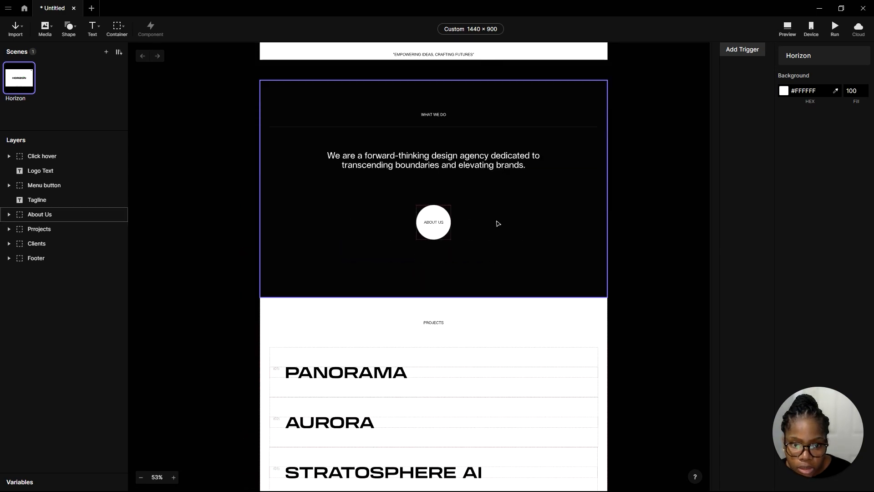
scroll(326, 422, "up", 5)
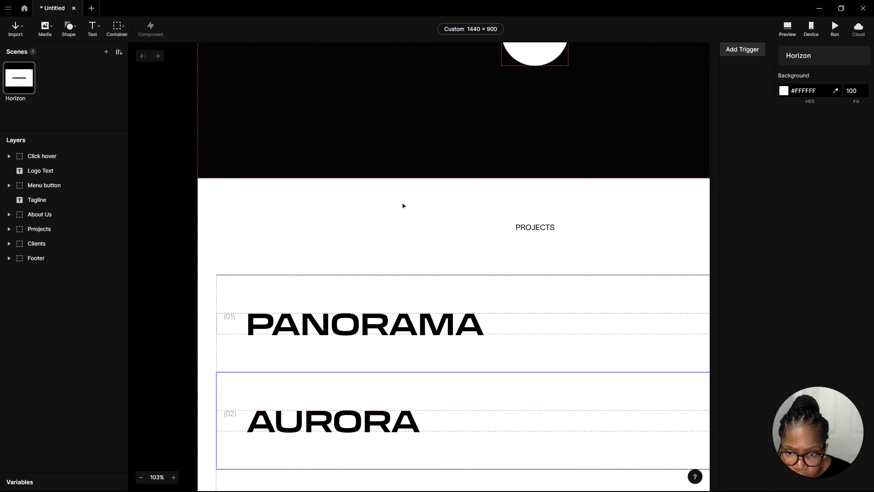
scroll(318, 260, "down", 5)
scroll(257, 324, "up", 2)
Inspect the Projects section's Panorama container and its Line 2 divider, and clear the selection
left_click(390, 259)
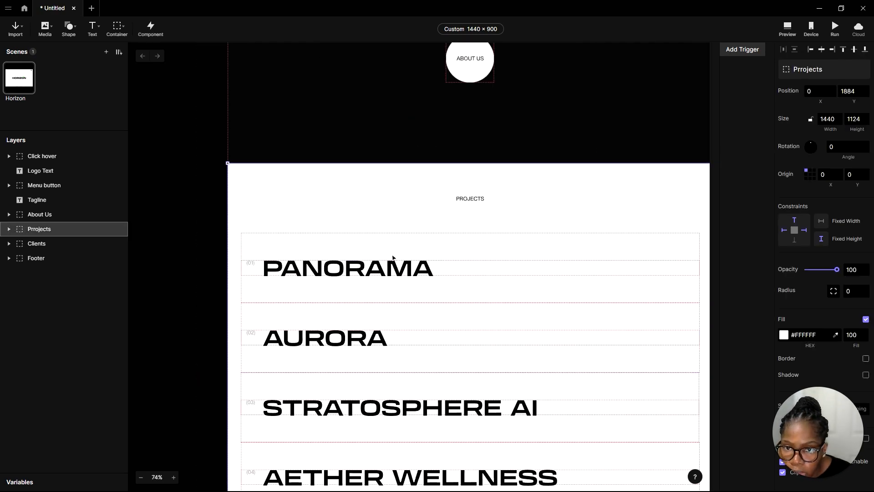
left_click(390, 260)
scroll(196, 322, "up", 2)
scroll(197, 322, "up", 2)
scroll(255, 296, "down", 1)
left_click(302, 269)
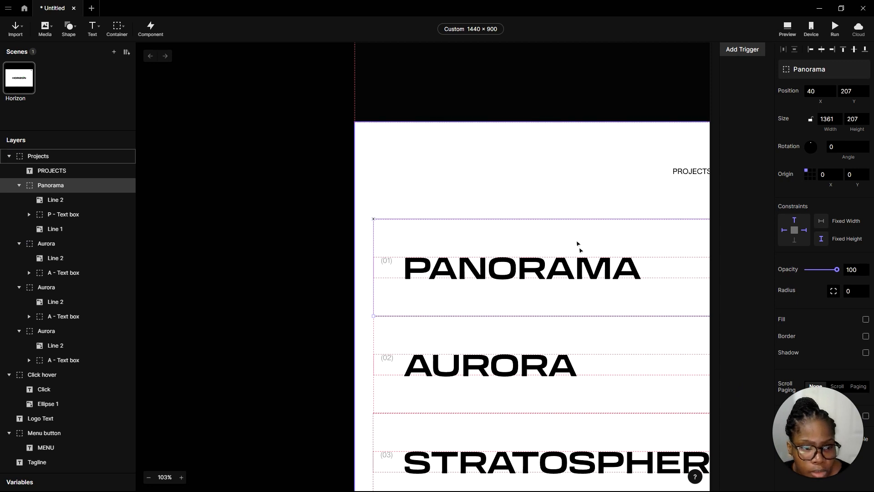
left_click(68, 201)
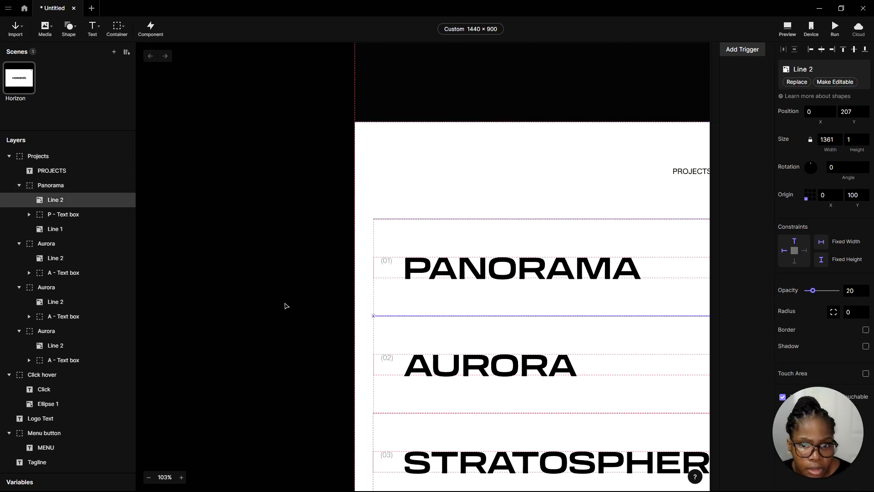
left_click(286, 306)
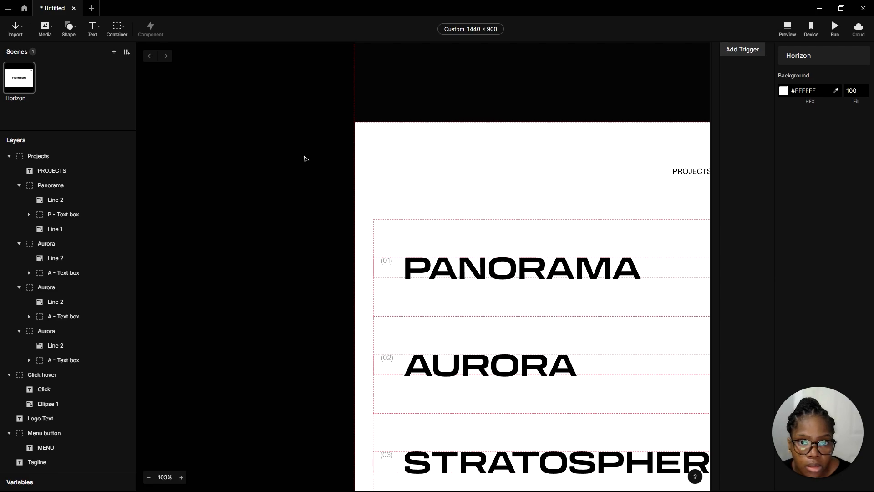
Preview the imported Horizon scene and minimize the preview window
scroll(304, 160, "down", 3)
left_click(783, 31)
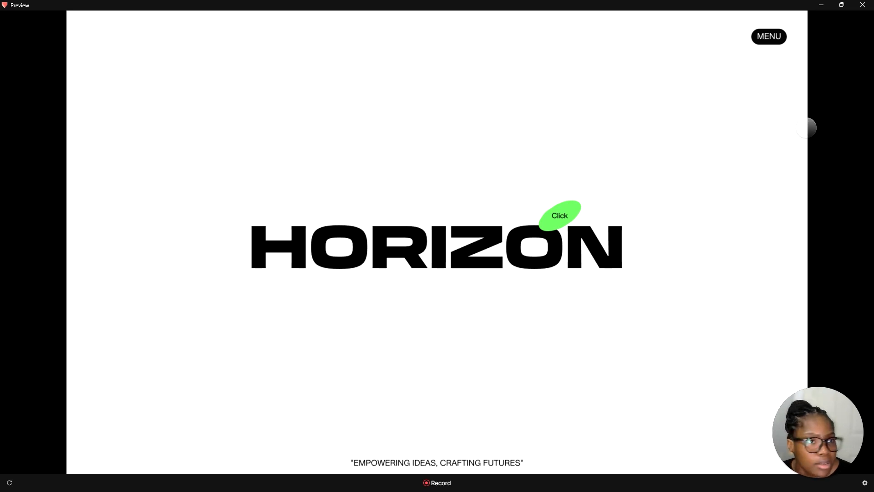
left_click(820, 5)
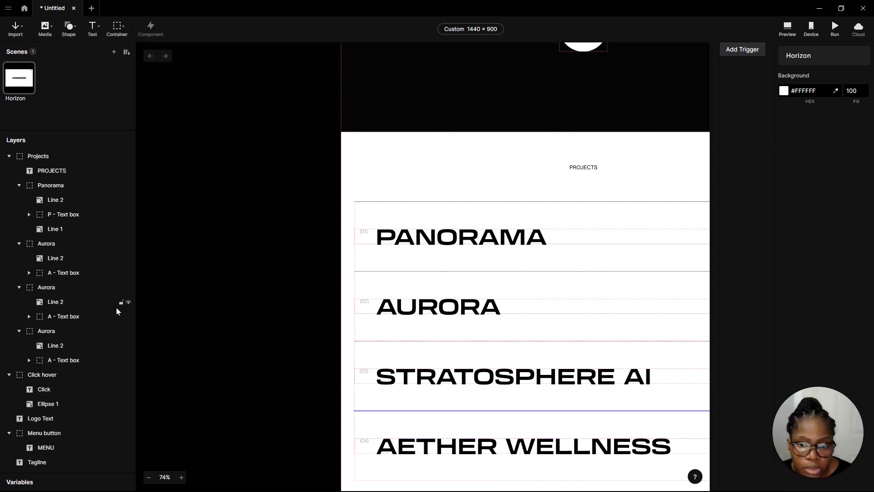
Rename the Aurora container that holds the STRATOSPHERE AI row in the Projects group as Stratosphere AI
left_click(56, 289)
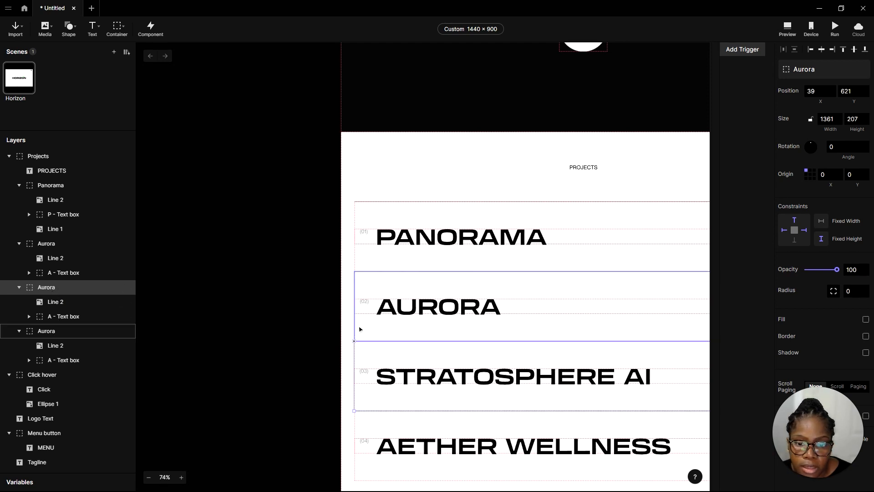
scroll(359, 328, "down", 1)
double_click(49, 289)
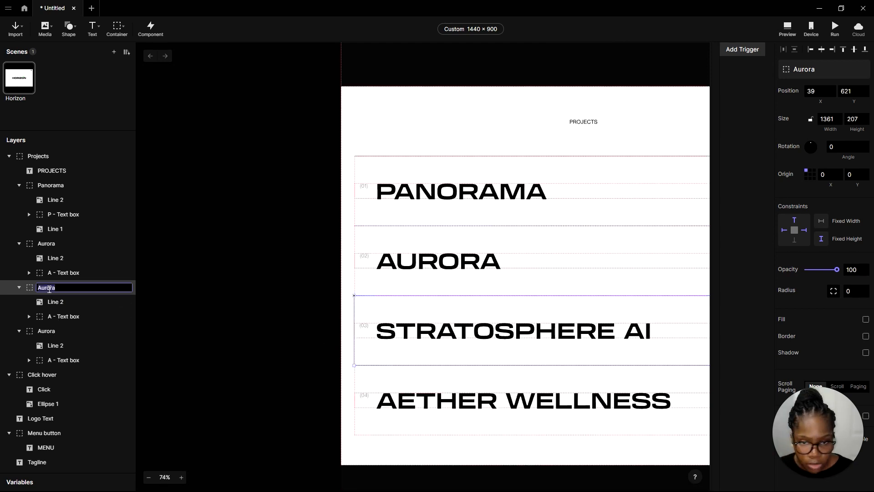
type("Stratosphere AI")
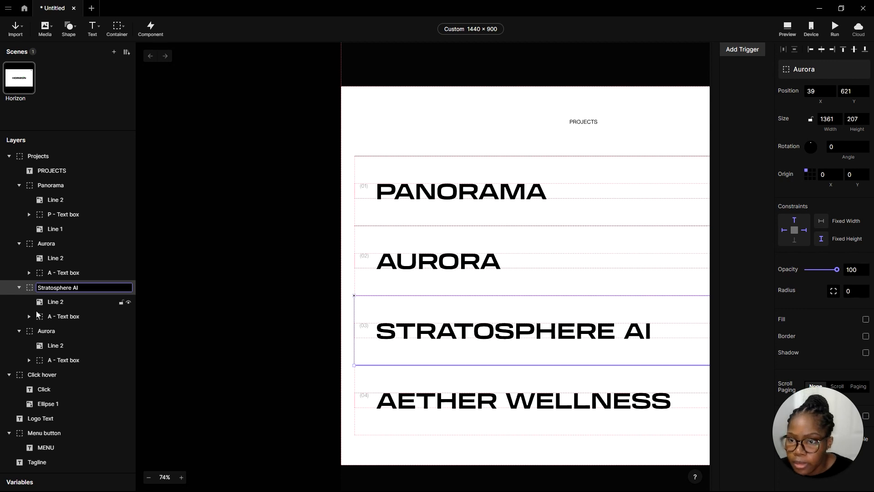
Rename the last Aurora container in the Projects group as Aether
left_click(51, 335)
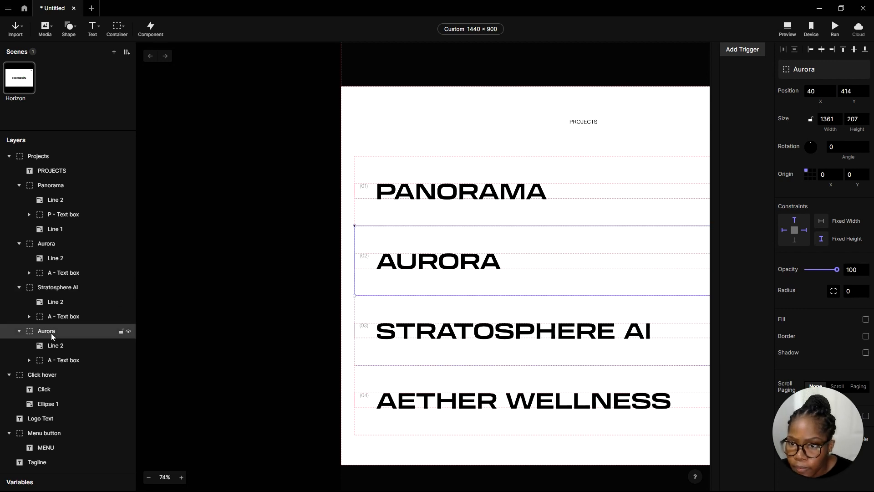
double_click(56, 332)
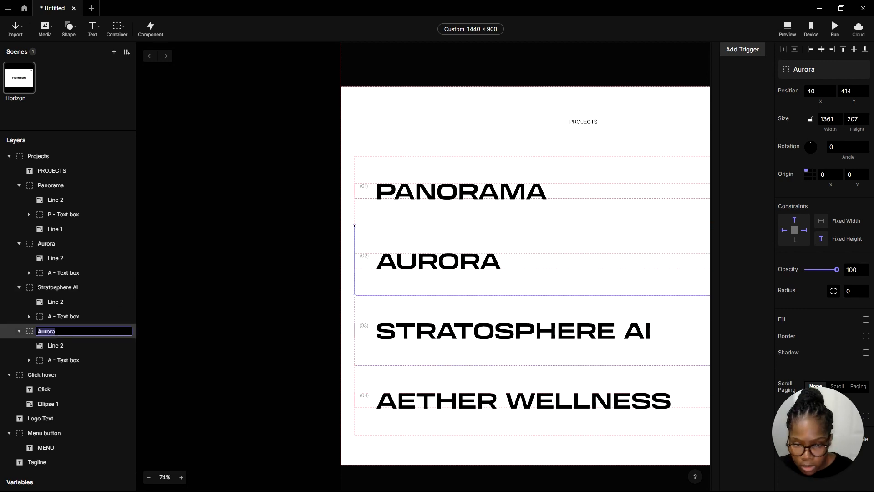
type("a")
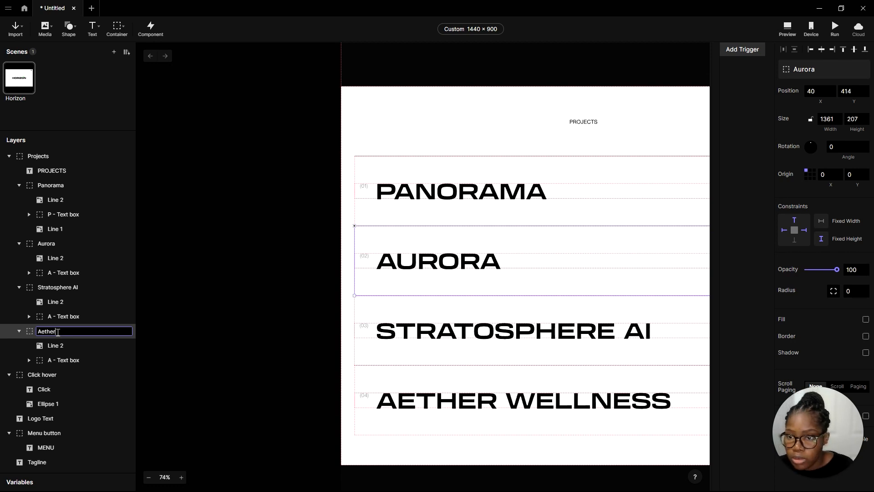
Rename the text box container inside the Aether container as AW - Text box
left_click(59, 360)
double_click(53, 361)
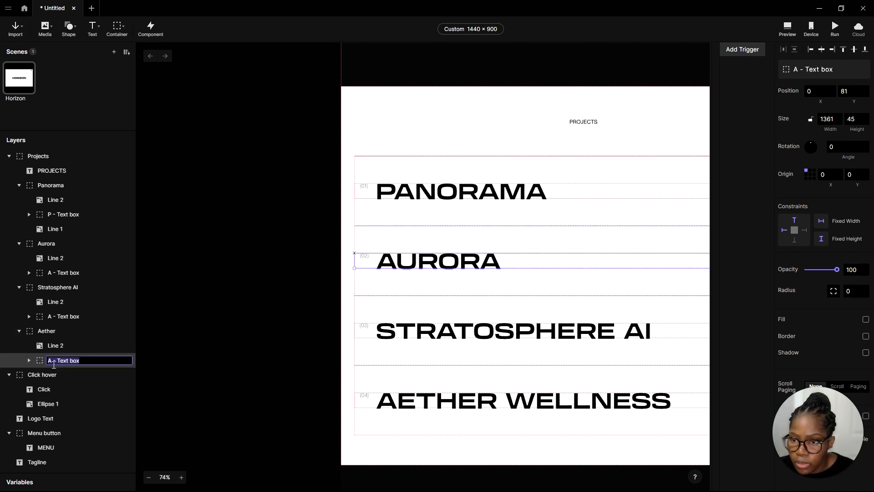
left_click(54, 363)
type("W")
key("Return")
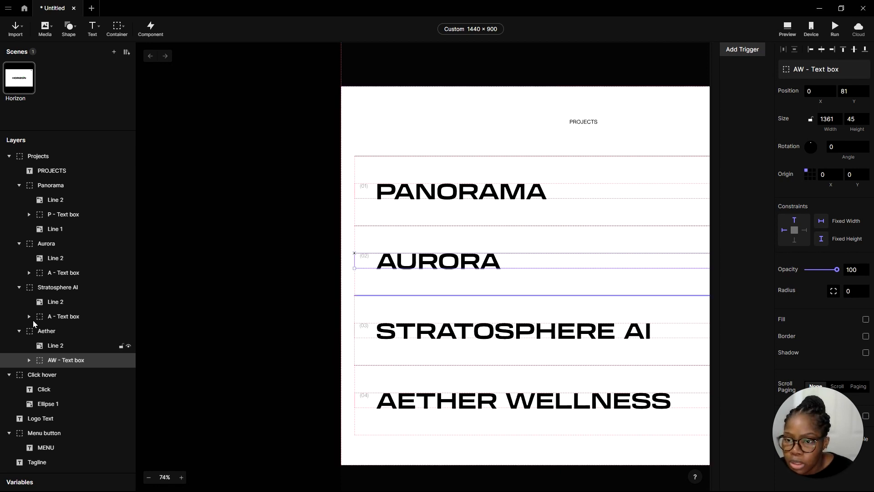
Rename the text box container inside Stratosphere AI as S - Text box and clear the selection
left_click(78, 319)
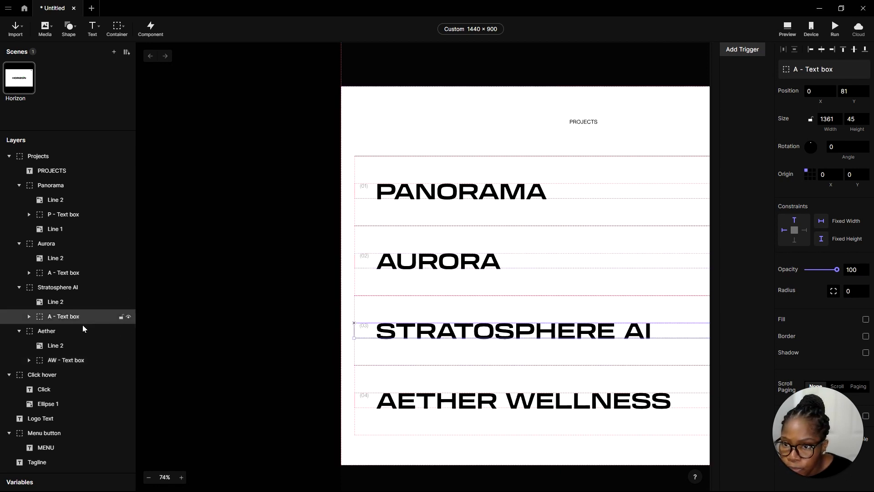
double_click(70, 316)
left_click(51, 317)
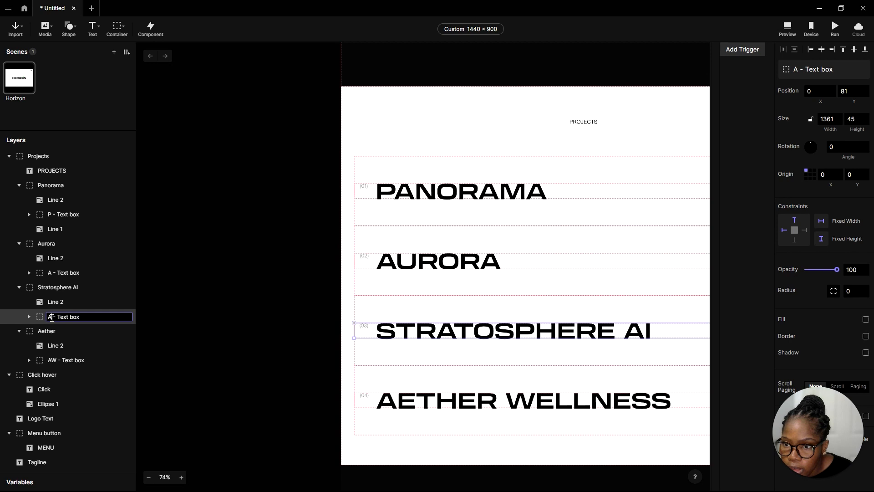
left_click(52, 317)
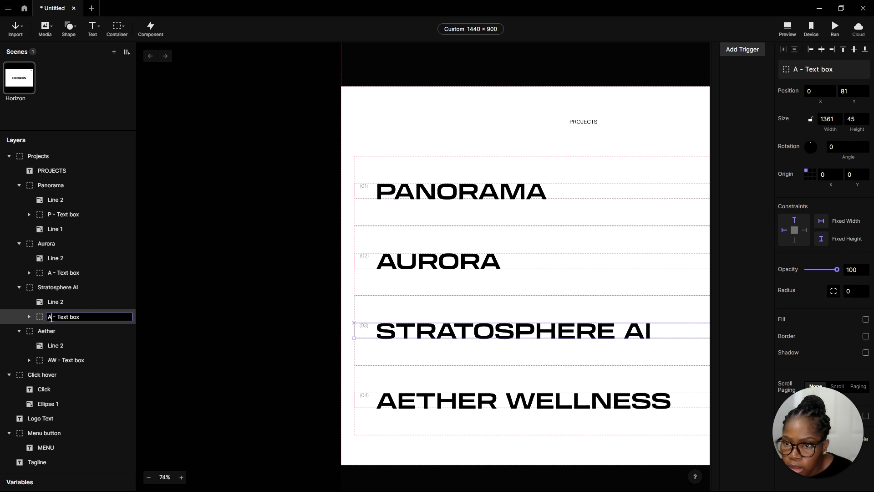
key("BackSpace")
type("S")
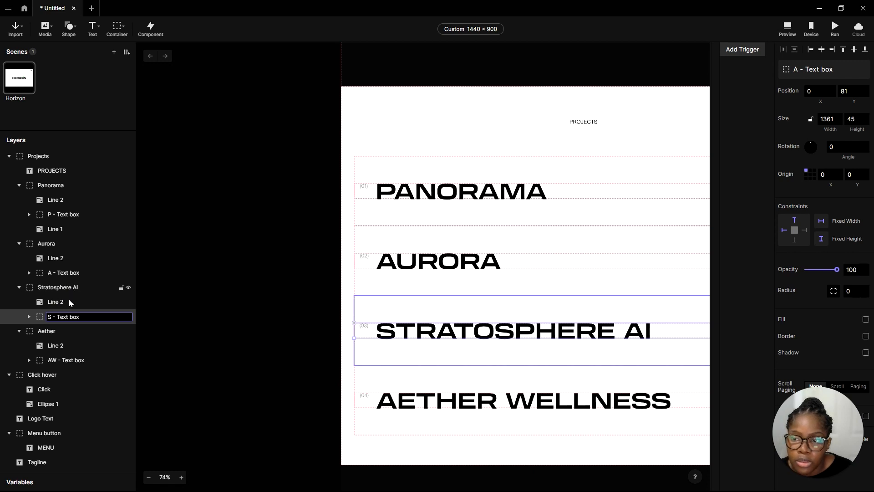
key("Return")
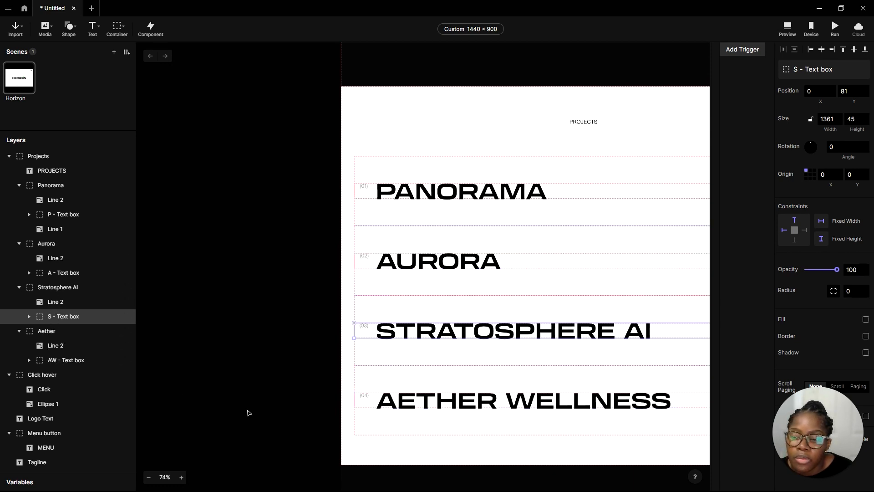
left_click(204, 370)
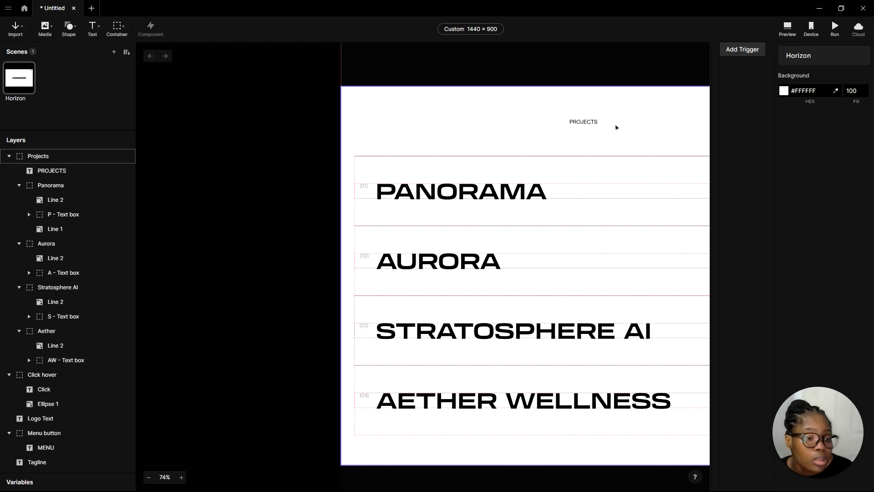
Examine the Horizon scene's sections from Projects up to the hero and across the whole page layout
scroll(318, 279, "down", 6)
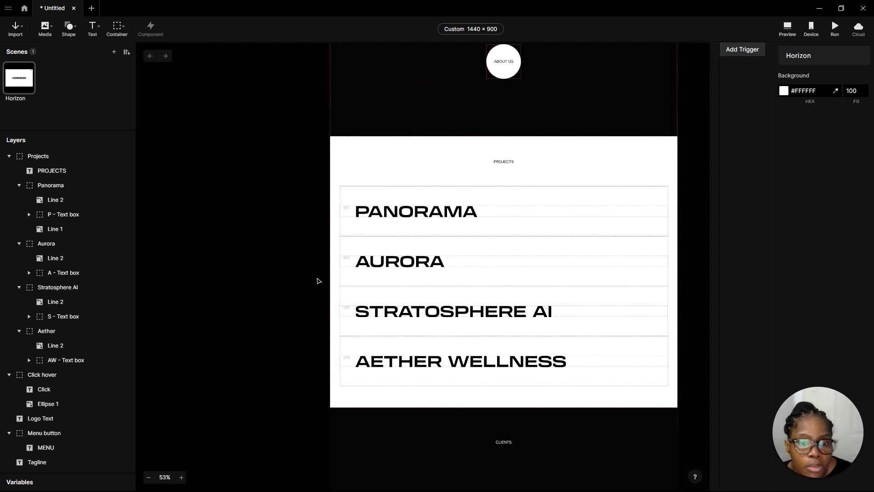
scroll(492, 355, "up", 3)
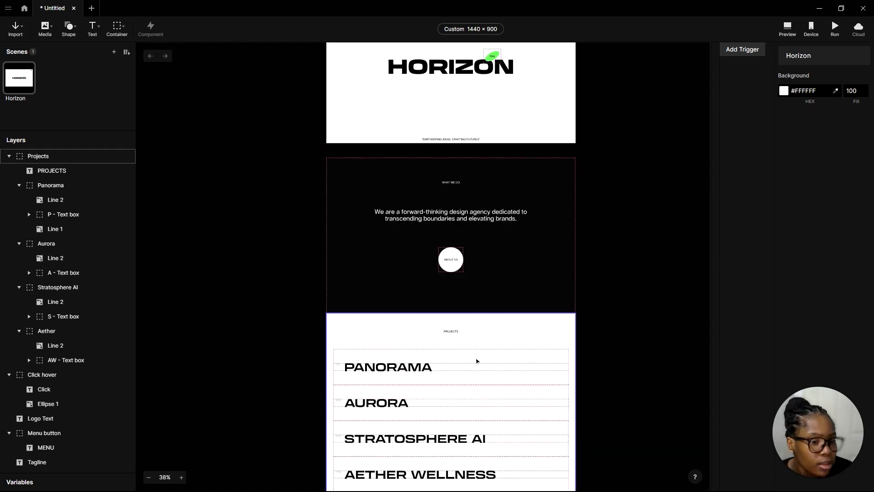
scroll(479, 294, "up", 4)
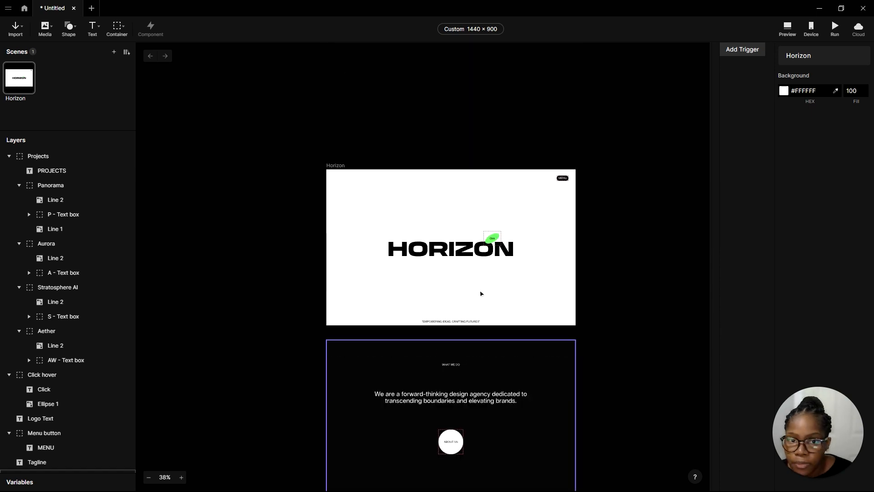
scroll(447, 126, "down", 6)
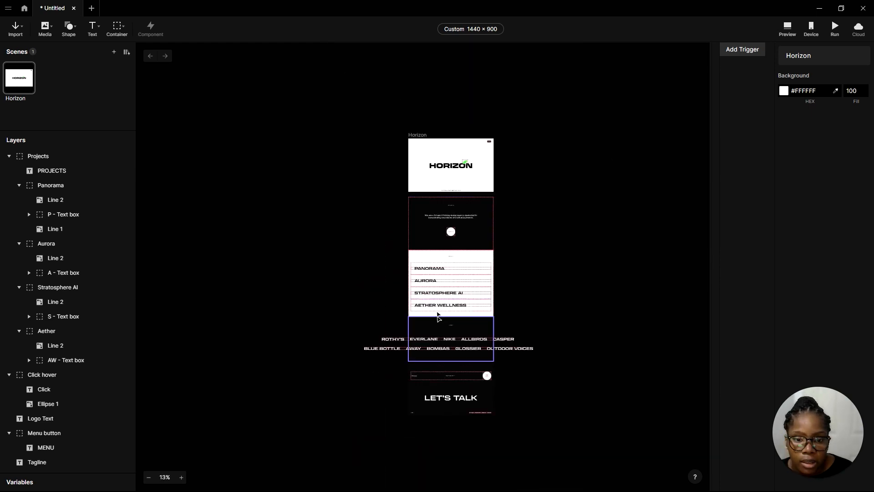
scroll(439, 310, "up", 5)
scroll(449, 247, "down", 2)
scroll(448, 247, "down", 1)
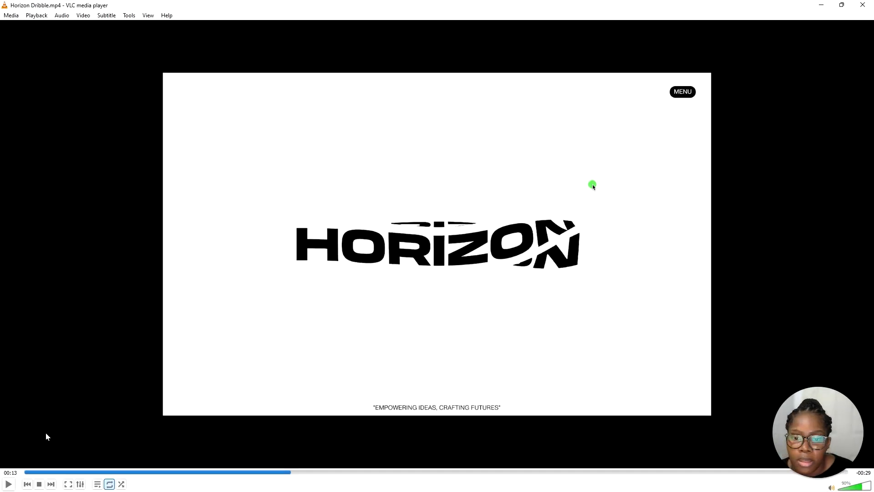
Switch to VLC, play the Horizon Dribble.mp4 reference from the start, pause after the loading animation, and minimize the player
left_click_drag(63, 471, 24, 472)
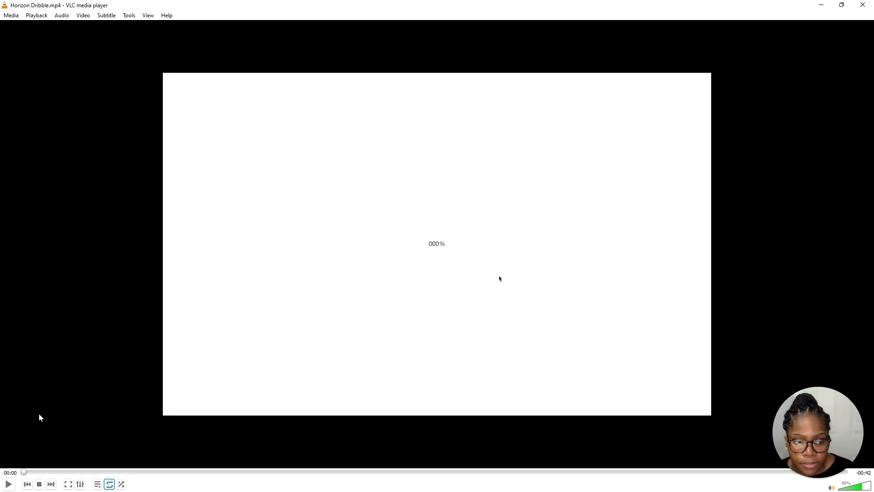
left_click(8, 483)
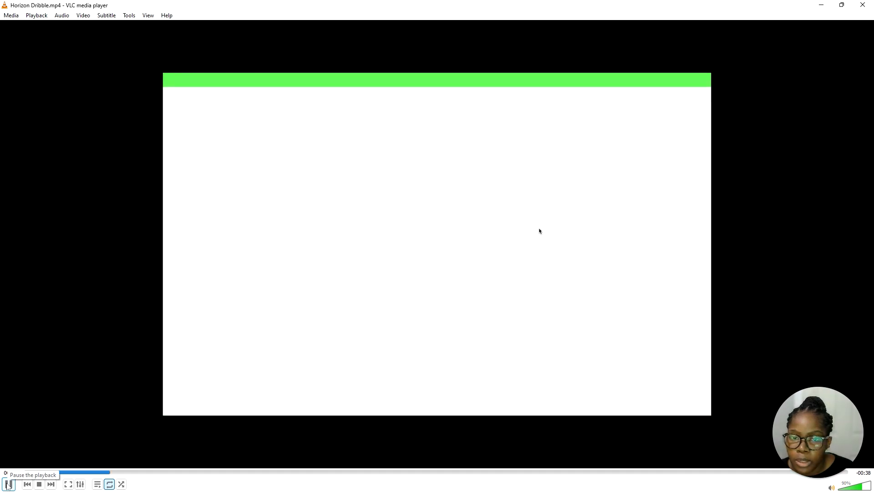
left_click(8, 484)
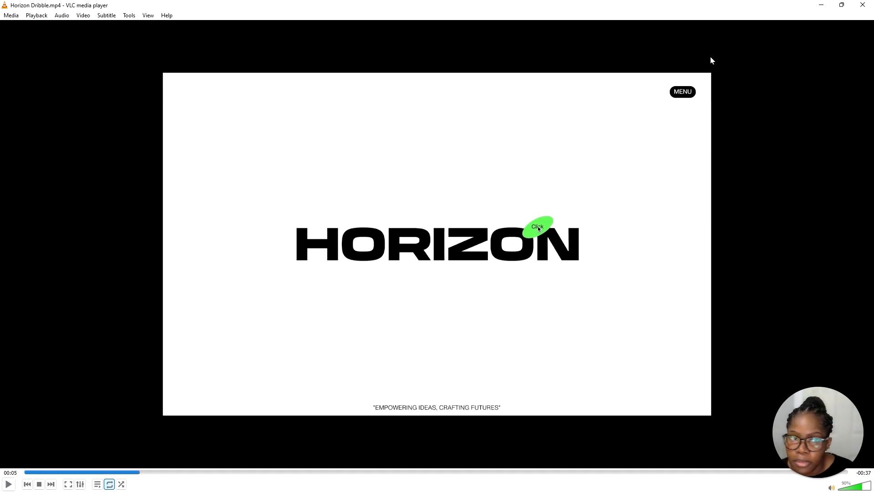
left_click(821, 5)
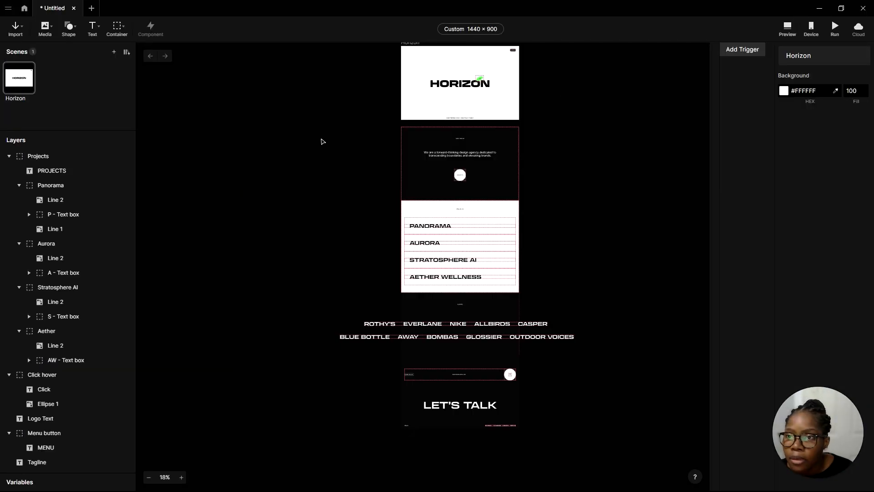
Add a new scene, place it before the Horizon scene, and name it Loader
scroll(321, 142, "up", 3)
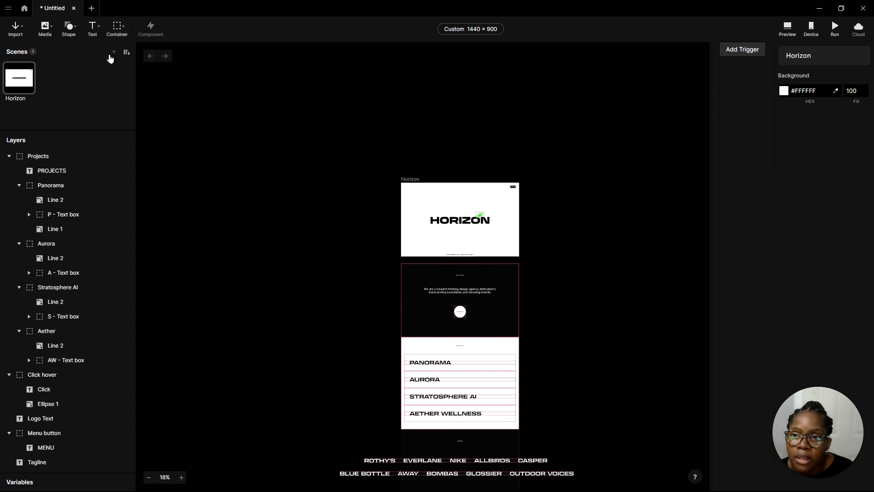
left_click(112, 54)
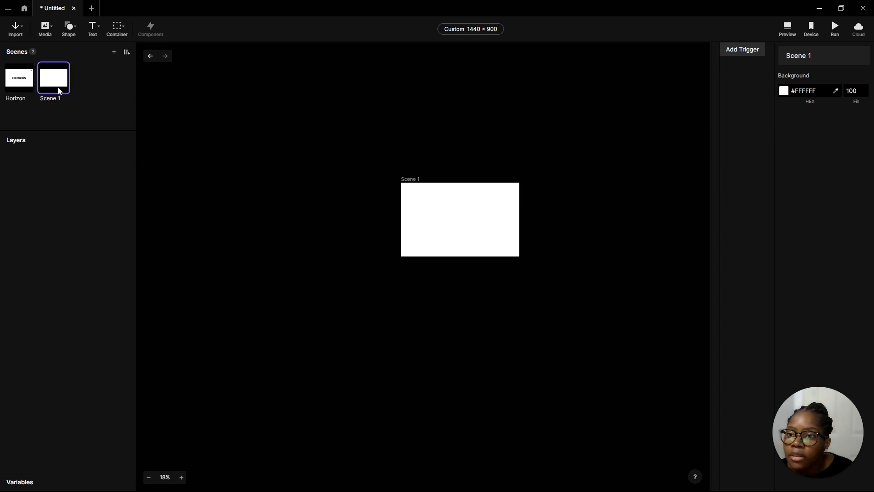
left_click_drag(11, 91, 12, 93)
double_click(24, 100)
type("Loade")
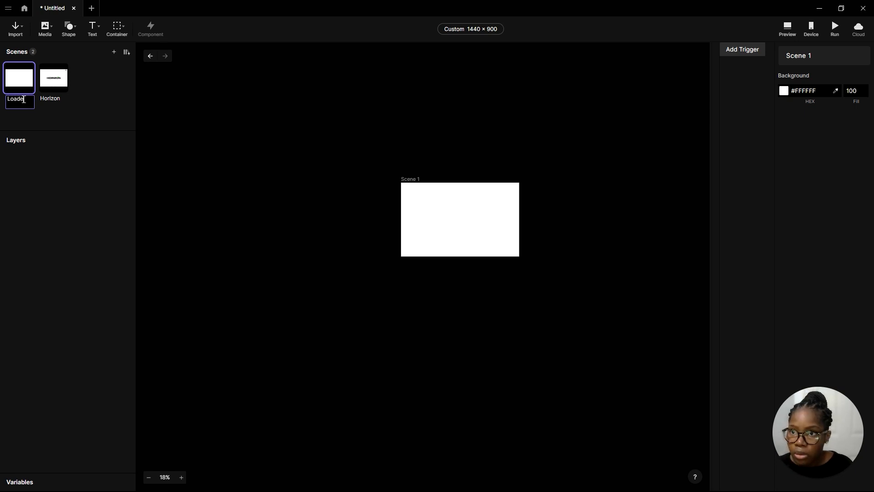
key("Return")
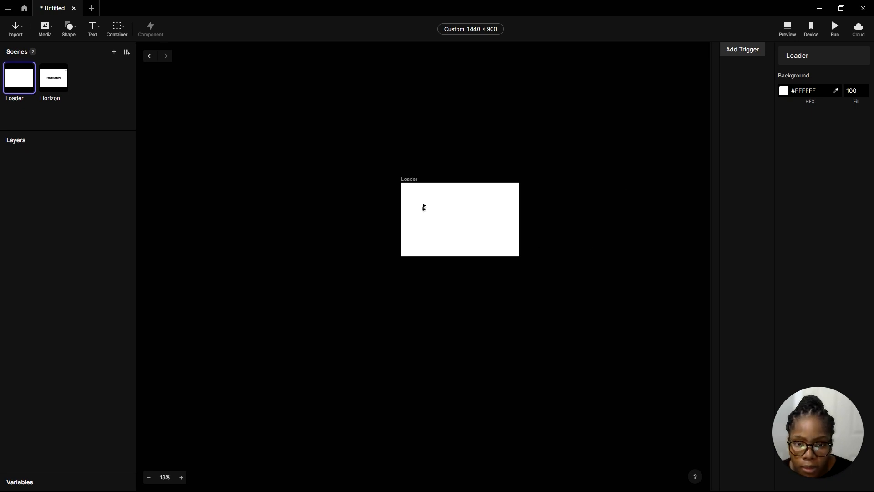
scroll(423, 209, "up", 5)
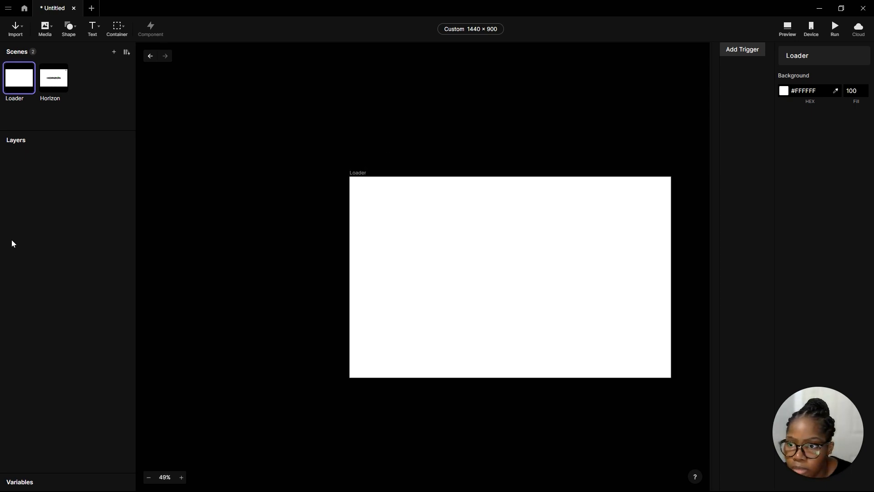
scroll(333, 184, "down", 3)
scroll(355, 189, "up", 2)
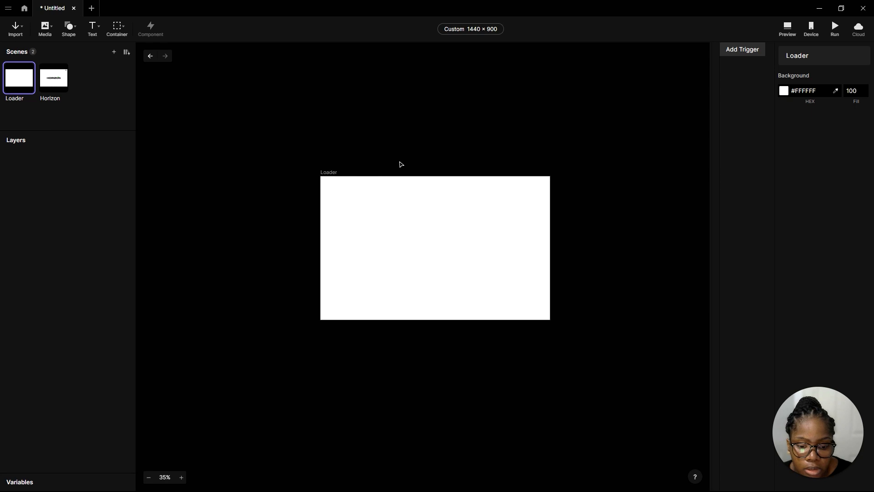
scroll(462, 209, "up", 2)
scroll(268, 160, "up", 2)
scroll(400, 182, "down", 2)
scroll(312, 148, "up", 2)
scroll(297, 150, "down", 2)
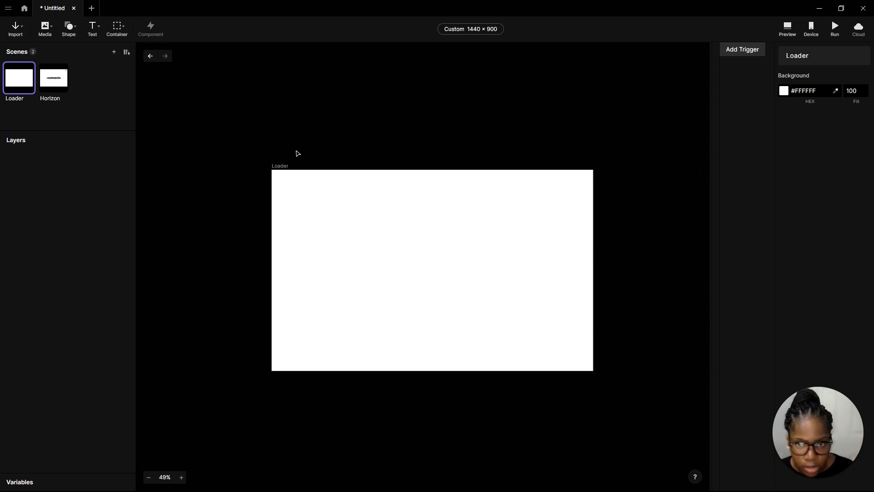
Add a text layer reading 000% near the center of the Loader scene
scroll(453, 168, "up", 2)
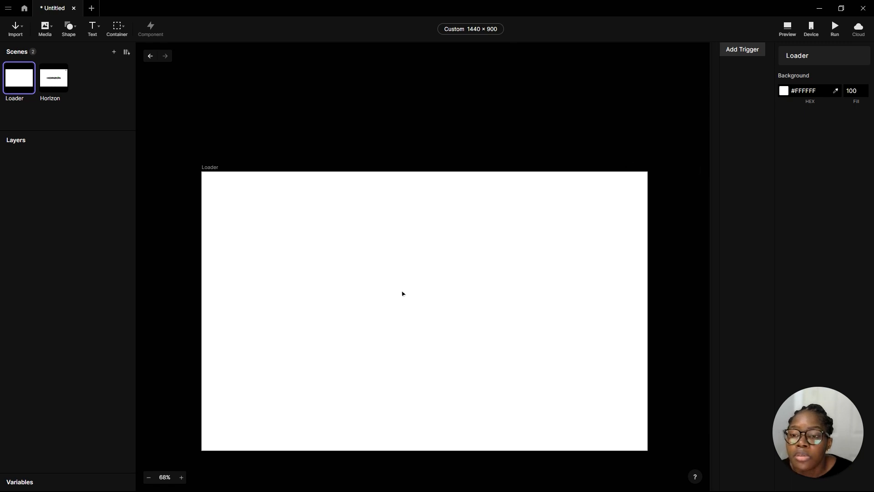
left_click(93, 29)
left_click(102, 48)
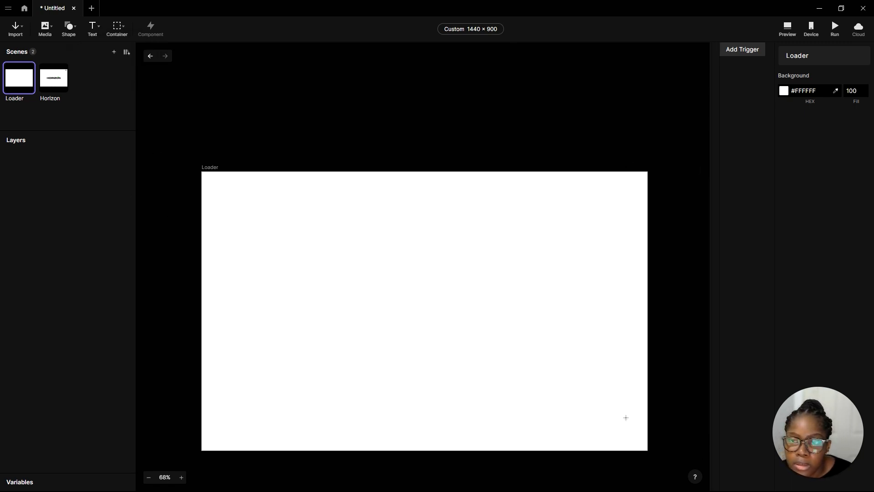
left_click(390, 296)
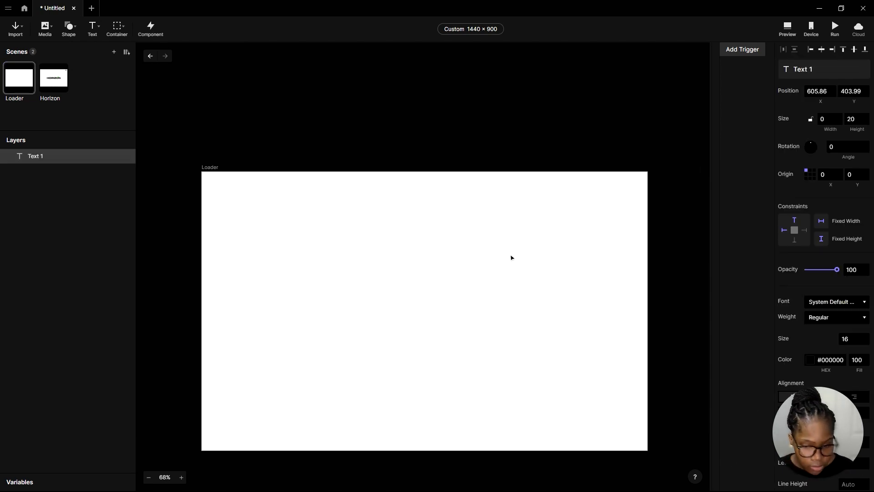
type("25")
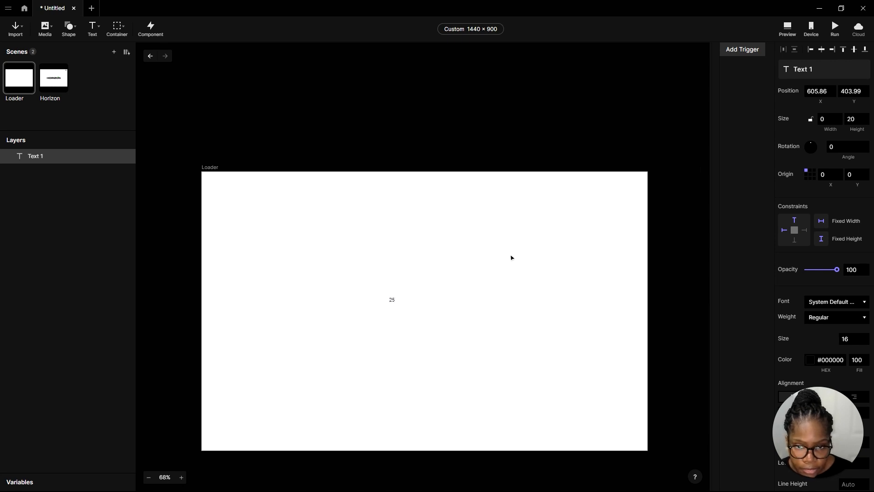
key("BackSpace")
key("BackSpace")
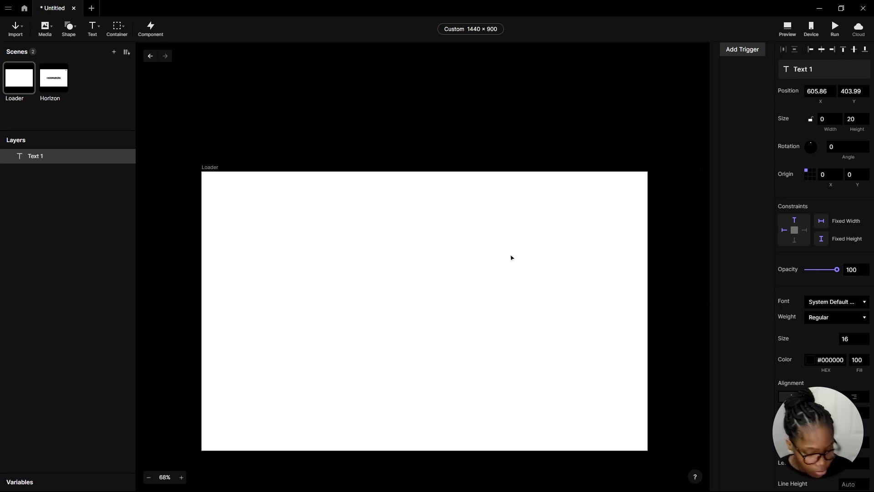
type("000")
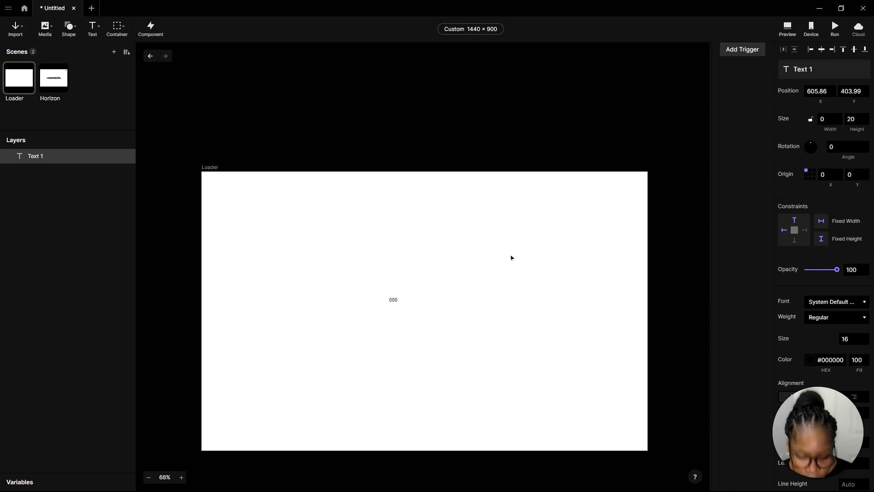
type("%")
key("Escape")
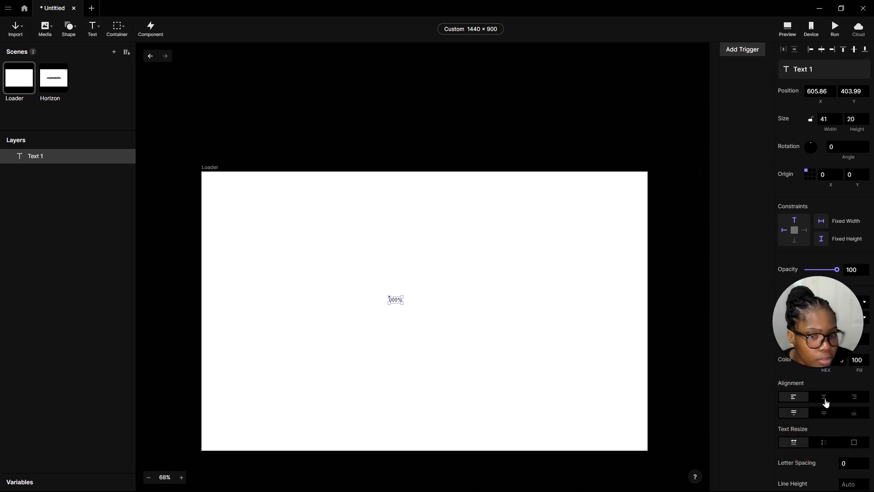
Center the 000% text's alignment and its horizontal position in the scene, and set its font to Lausanne
left_click(825, 400)
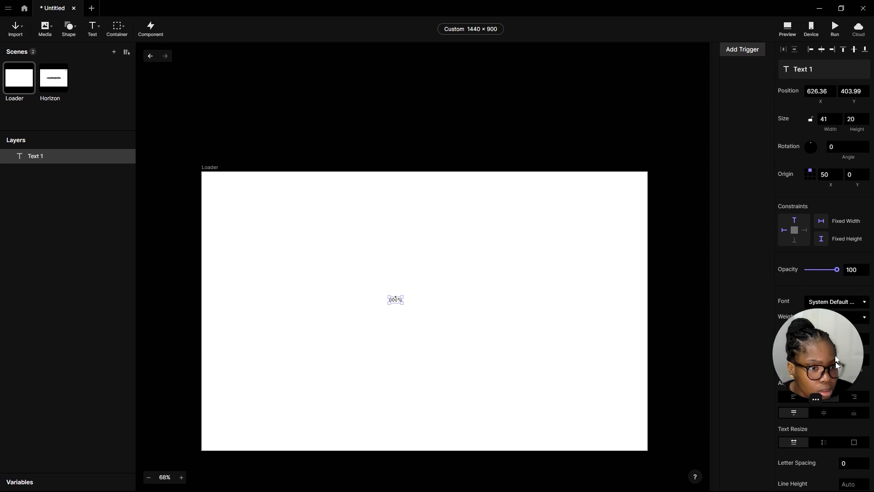
left_click(822, 50)
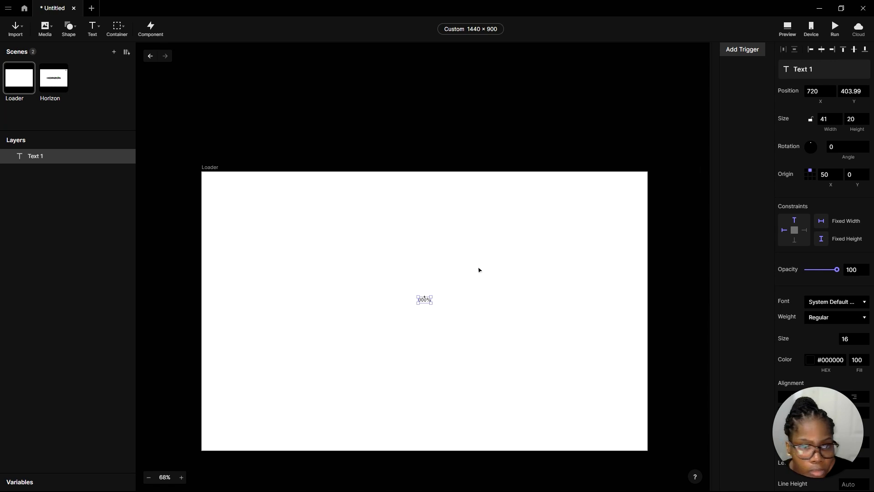
left_click(856, 302)
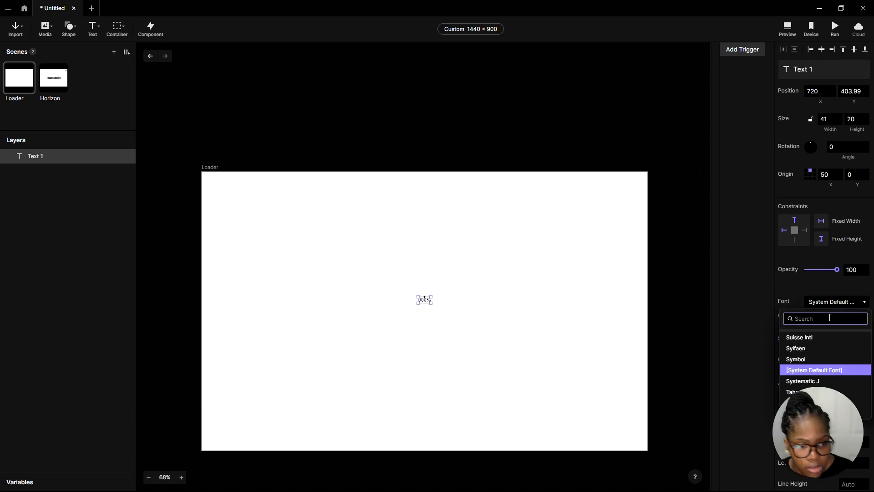
type("Lau")
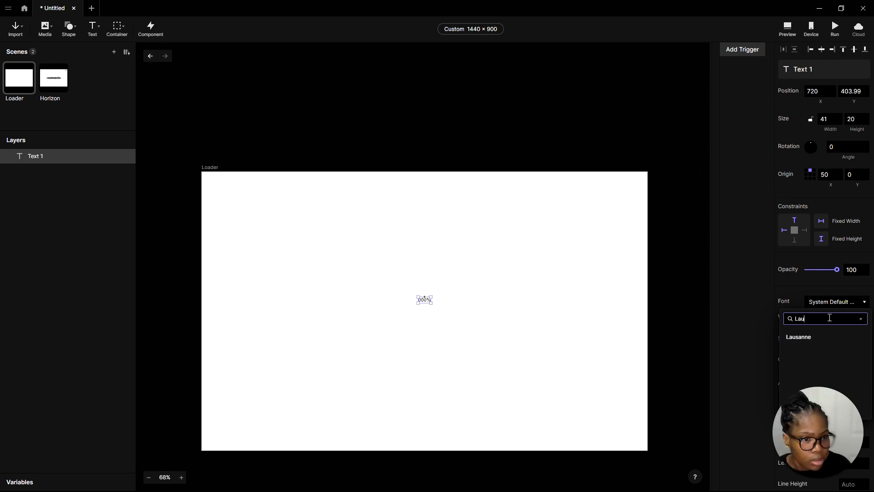
left_click(807, 338)
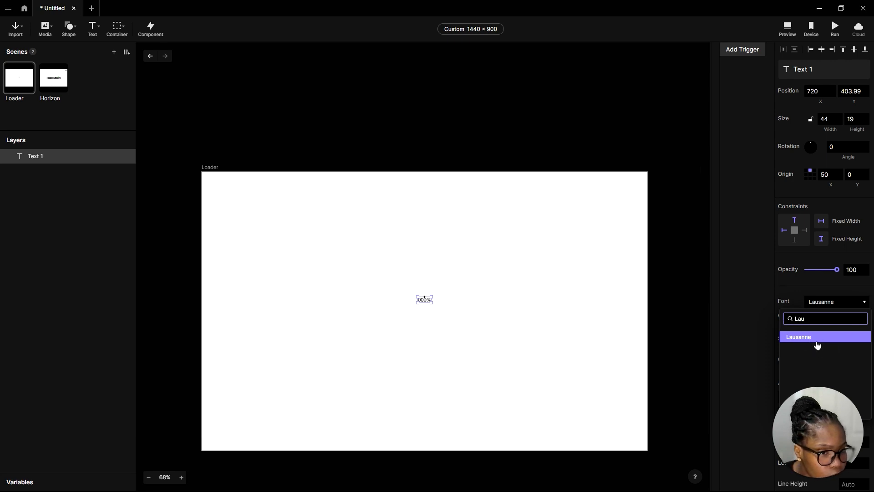
left_click(784, 294)
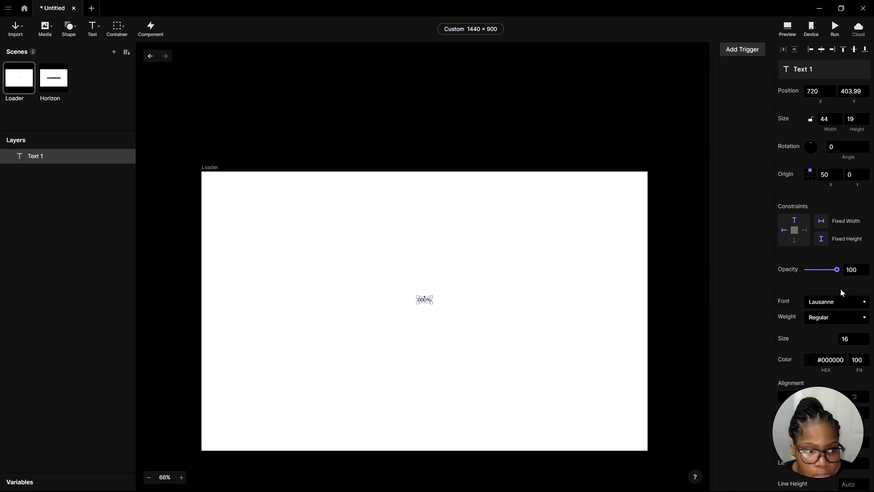
Align the 000% text vertically to the middle of the Loader scene
left_click(413, 306)
left_click(423, 298)
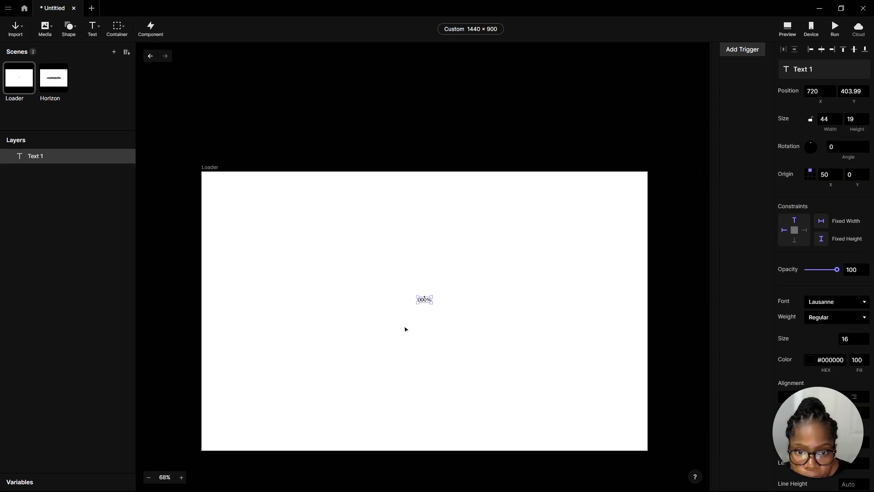
left_click(405, 329)
left_click(430, 301)
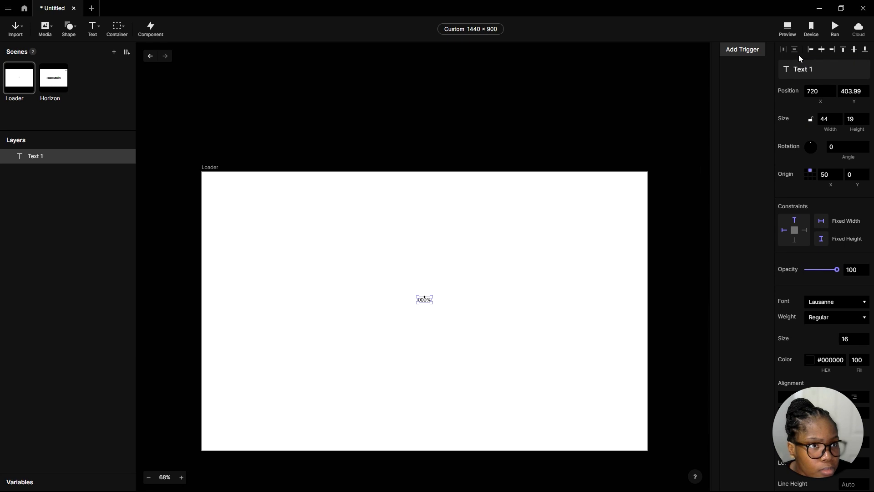
left_click(854, 49)
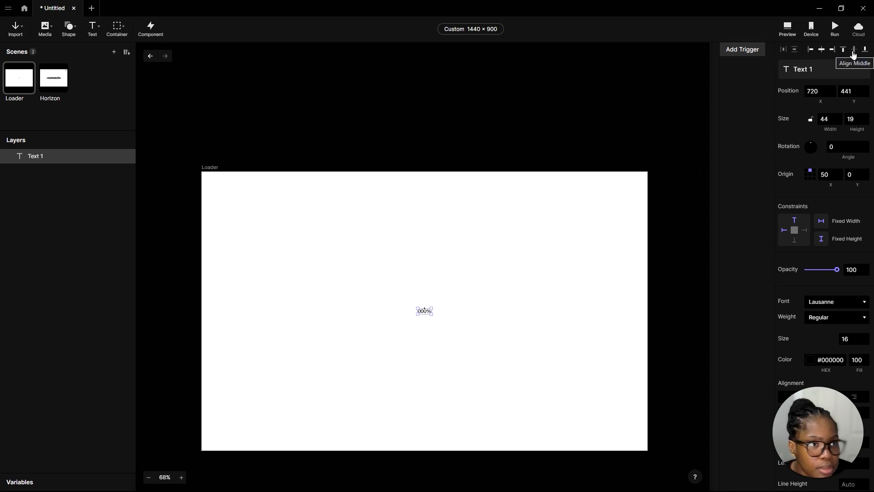
Set the origin of the 000% text layer to its center, 50 by 50
scroll(374, 357, "up", 6)
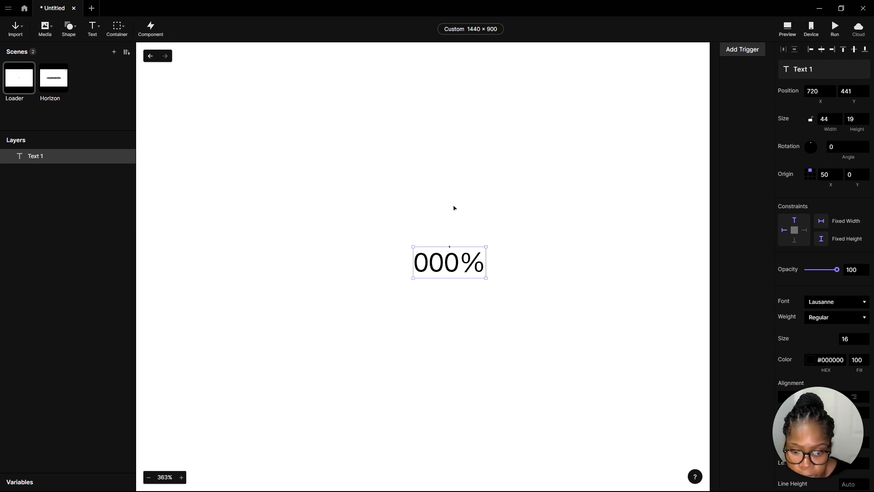
scroll(459, 200, "down", 6)
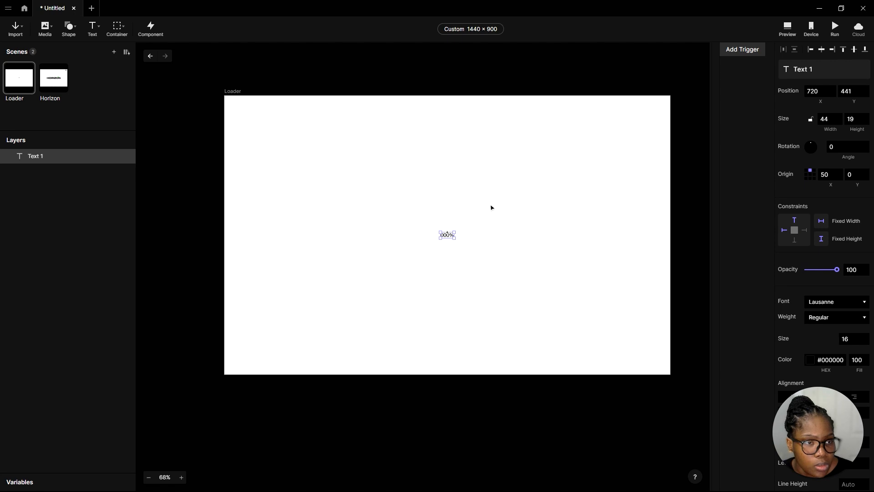
scroll(528, 161, "up", 2)
scroll(431, 141, "down", 2)
scroll(646, 190, "up", 2)
scroll(533, 151, "down", 2)
left_click(500, 383)
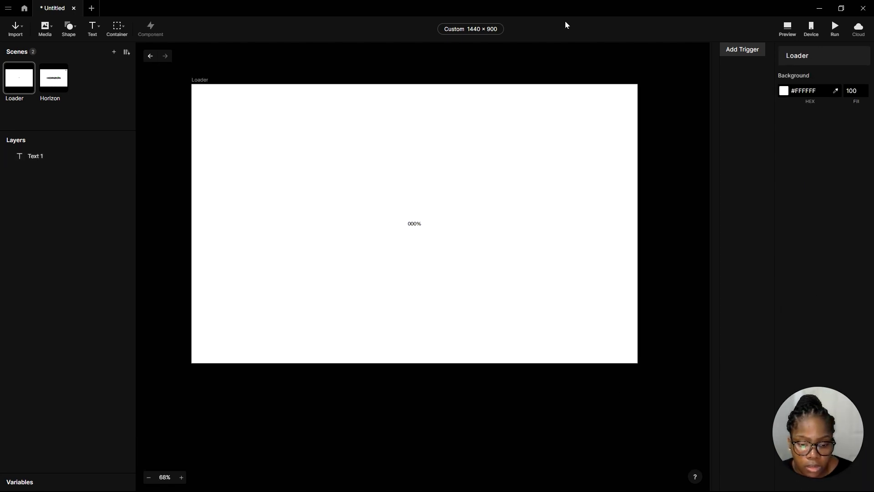
left_click(416, 225)
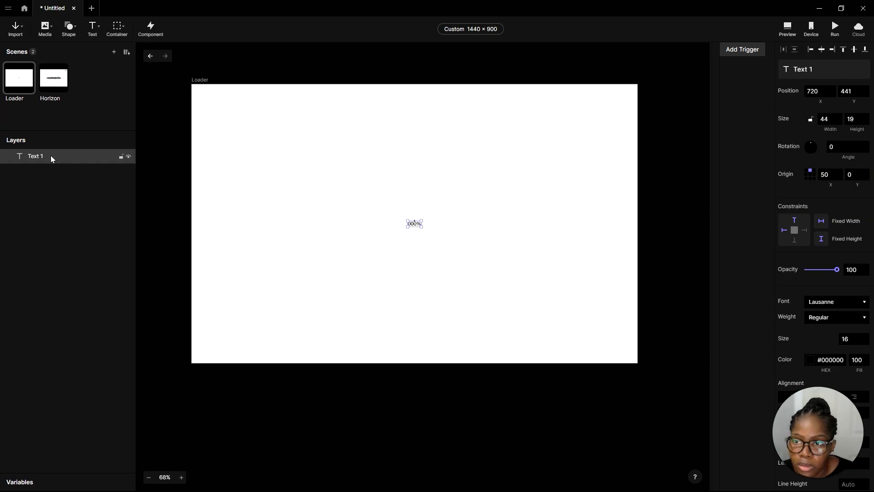
left_click(810, 174)
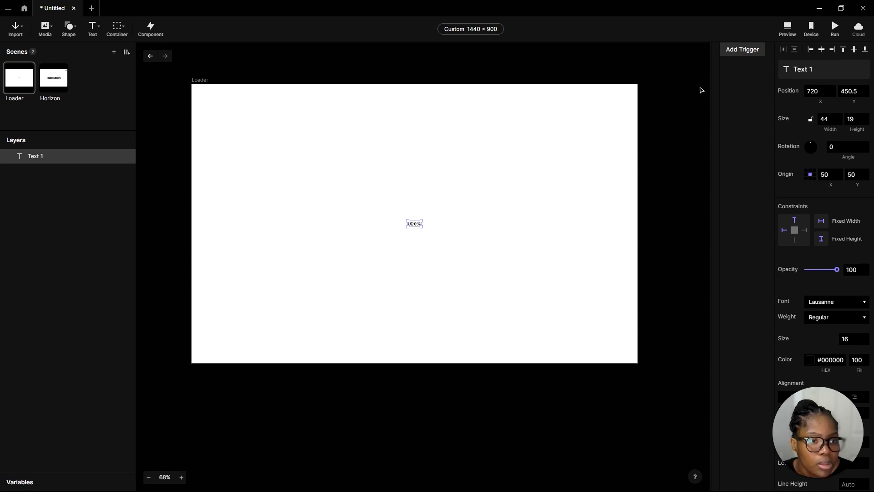
Add a Start trigger to the Loader scene with a Text response targeting the Text 1 layer
left_click(744, 53)
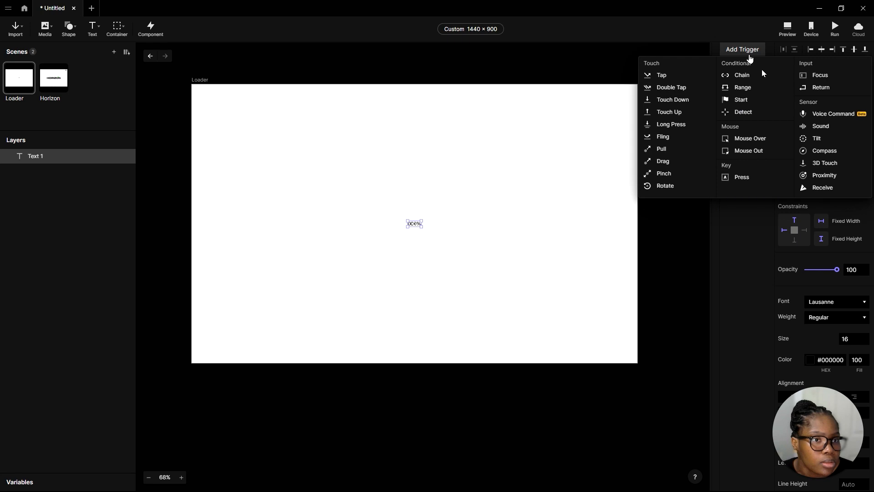
left_click(741, 99)
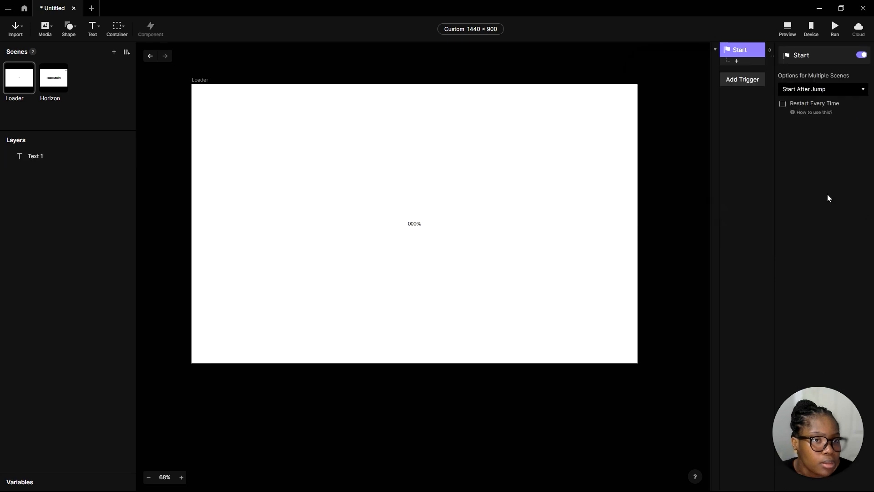
left_click(738, 63)
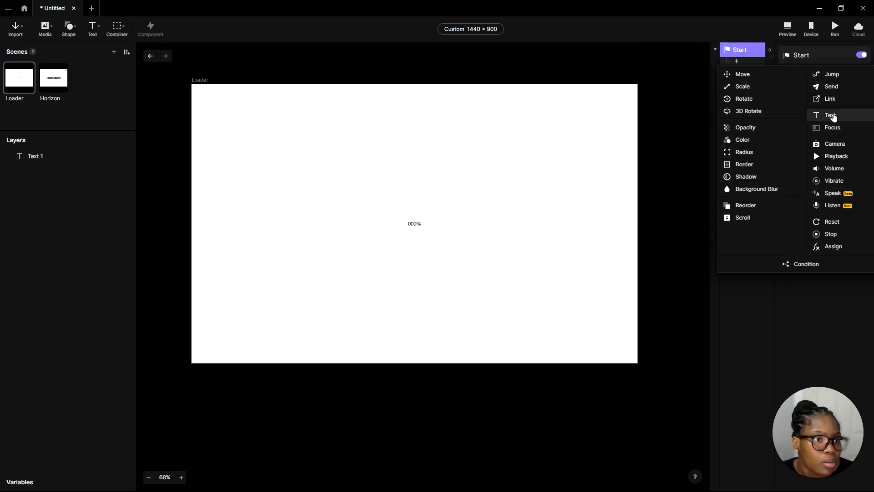
left_click(833, 116)
left_click(825, 70)
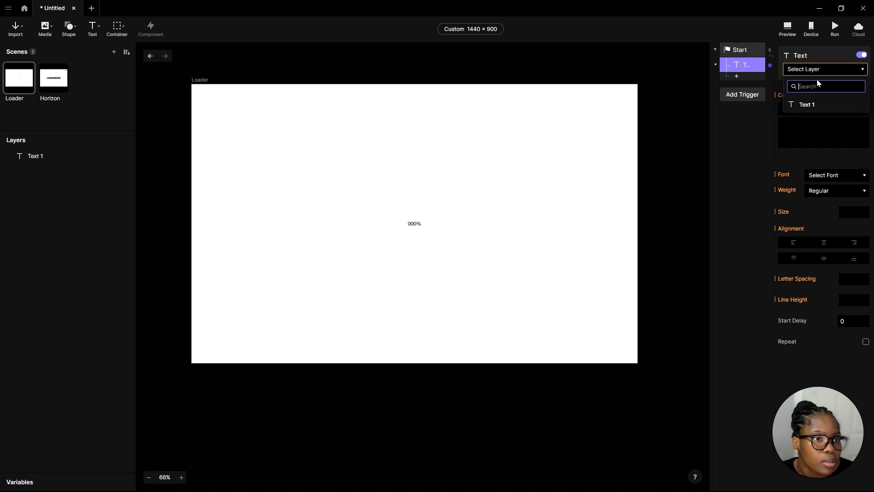
left_click(818, 104)
Set the Text response's content to 025% and its start delay to 1
left_click(844, 129)
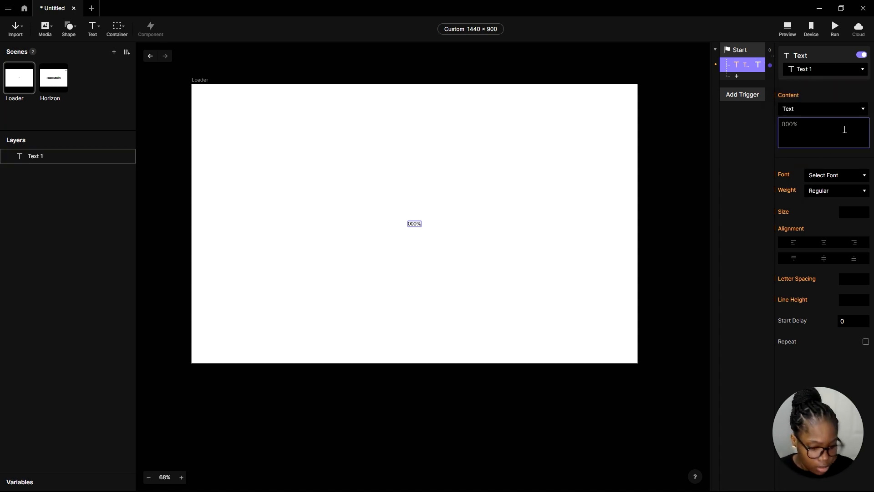
type("025")
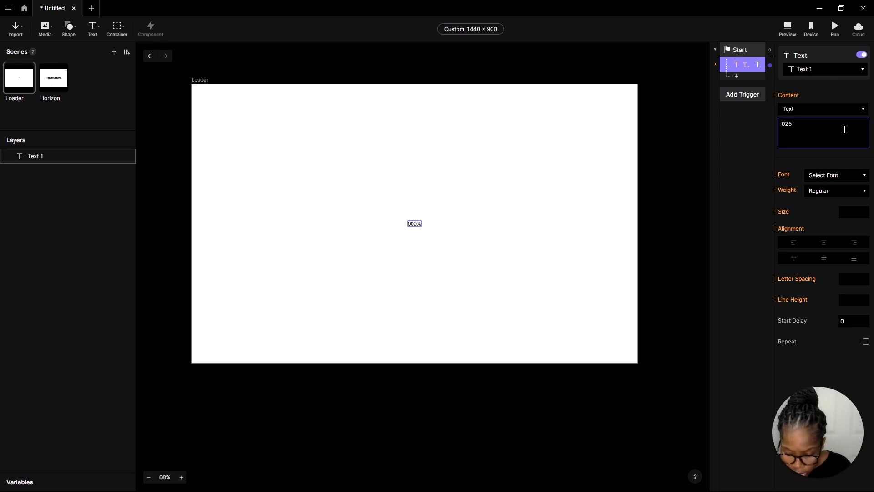
type("%")
left_click(794, 154)
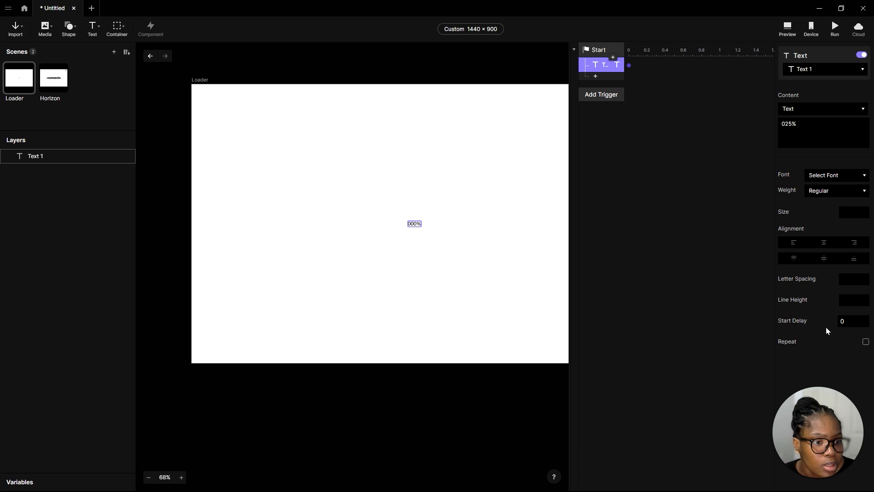
left_click(840, 321)
type("1")
key("Return")
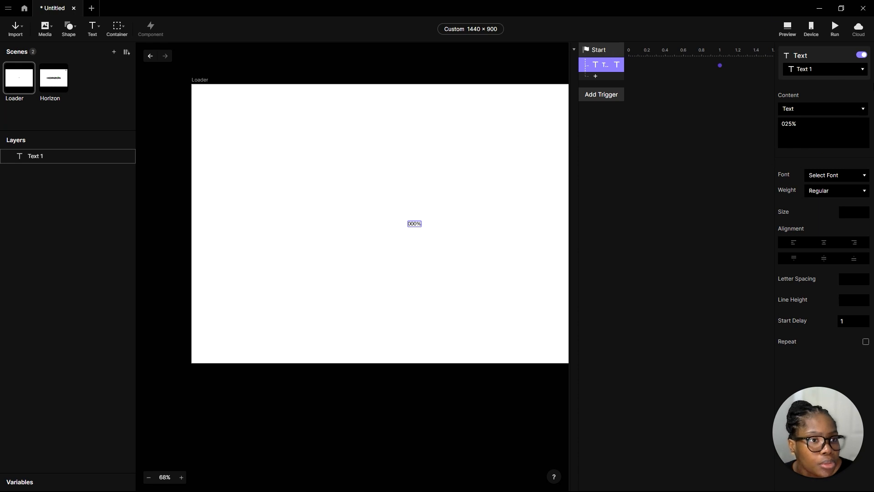
Preview the Loader scene and replay it from the start to check the percentage change
left_click(787, 28)
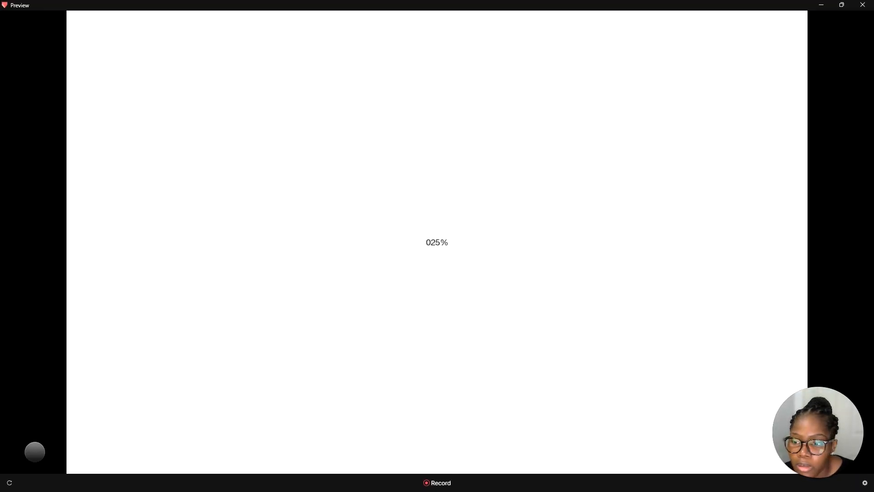
left_click(9, 484)
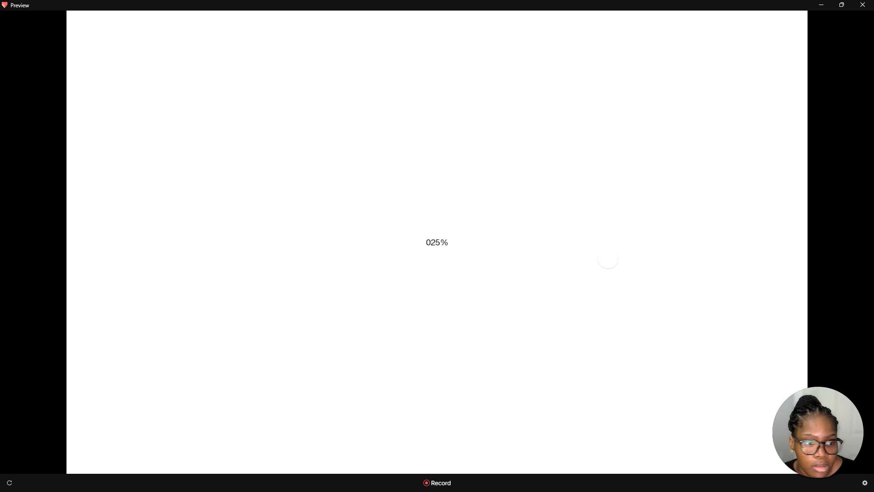
Set the preview's cursor type to Arrow and minimize the preview window
mouse_move(816, 411)
left_click_drag(847, 428, 836, 300)
left_click(865, 482)
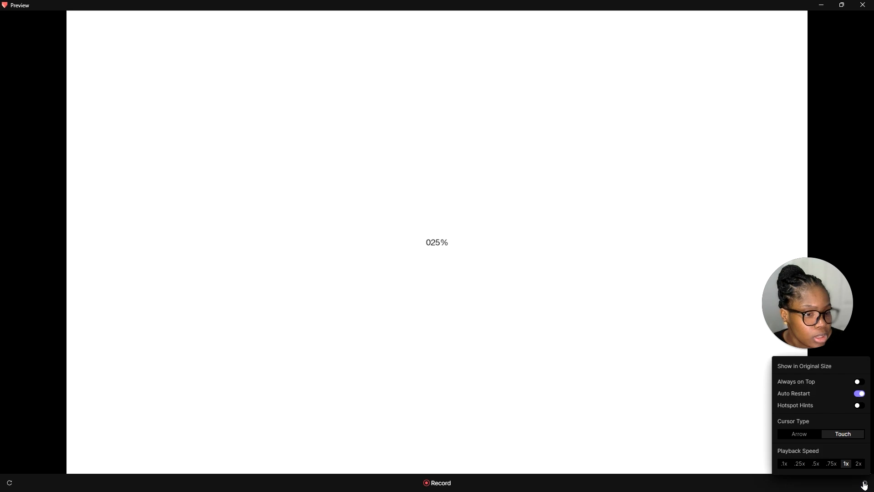
left_click(796, 435)
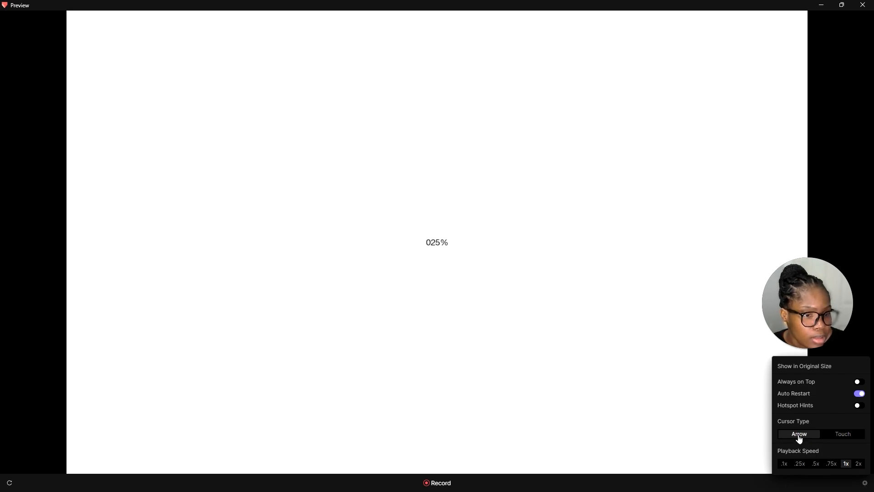
left_click(657, 371)
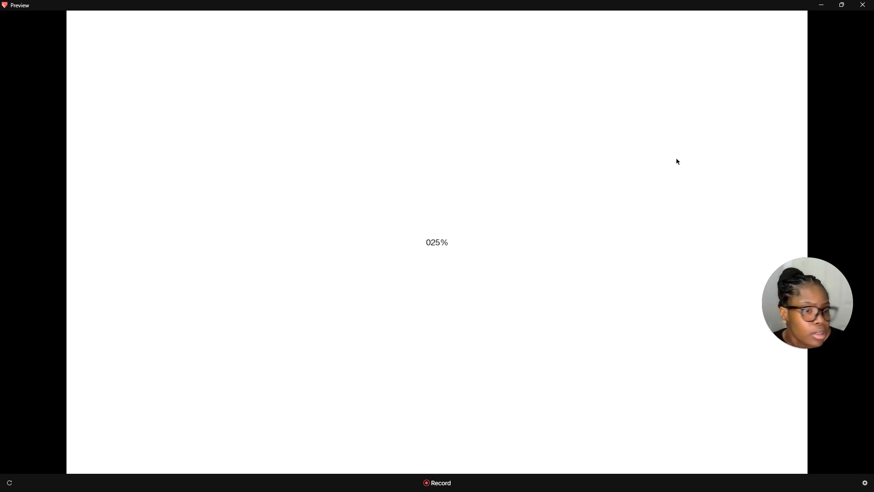
left_click_drag(831, 307, 853, 435)
left_click(820, 5)
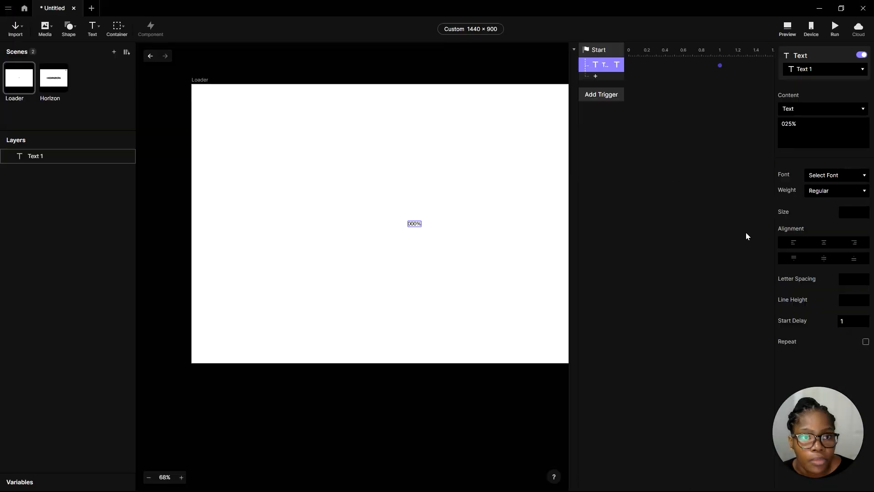
Widen the trigger list column and rename the Start trigger's Text response as 25
left_click(608, 81)
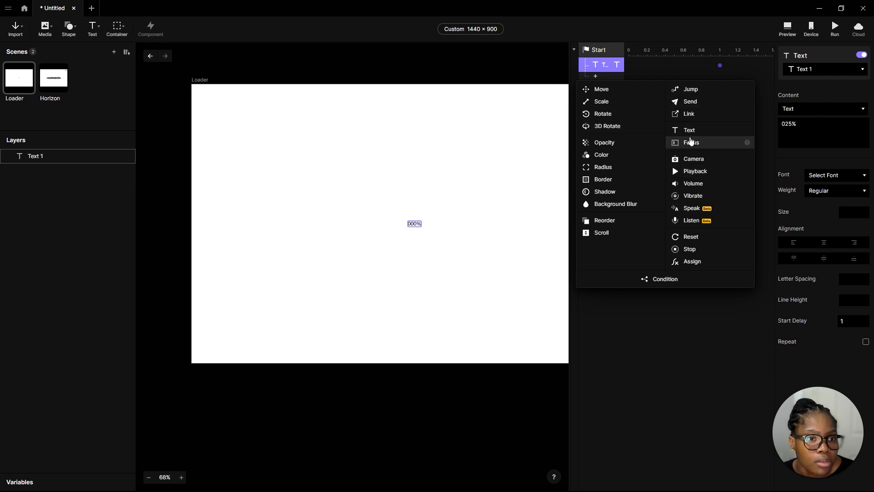
left_click(613, 69)
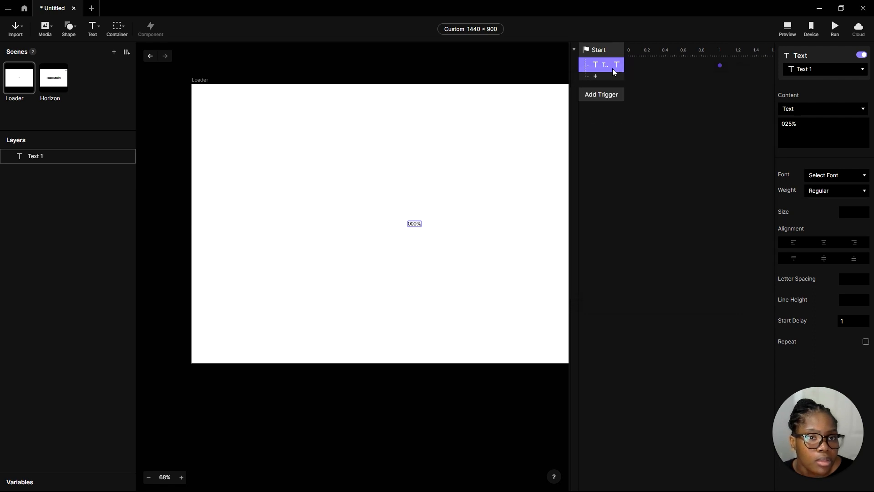
left_click(609, 63)
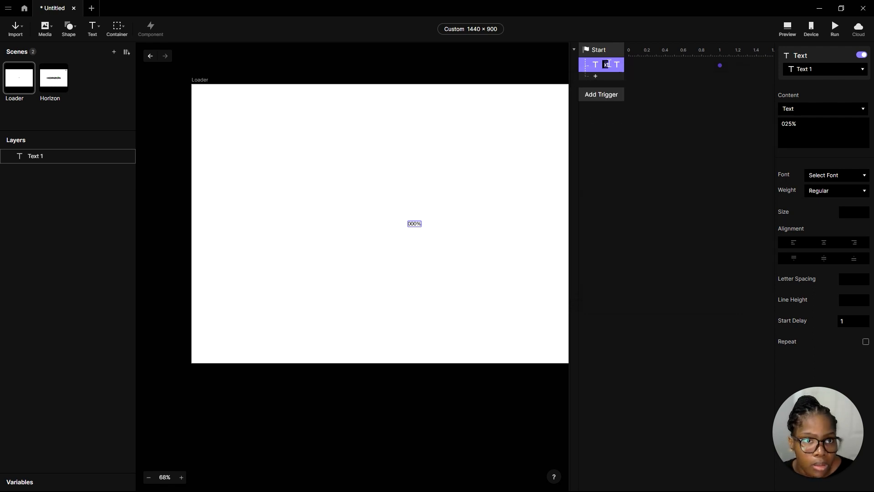
left_click_drag(627, 81, 643, 73)
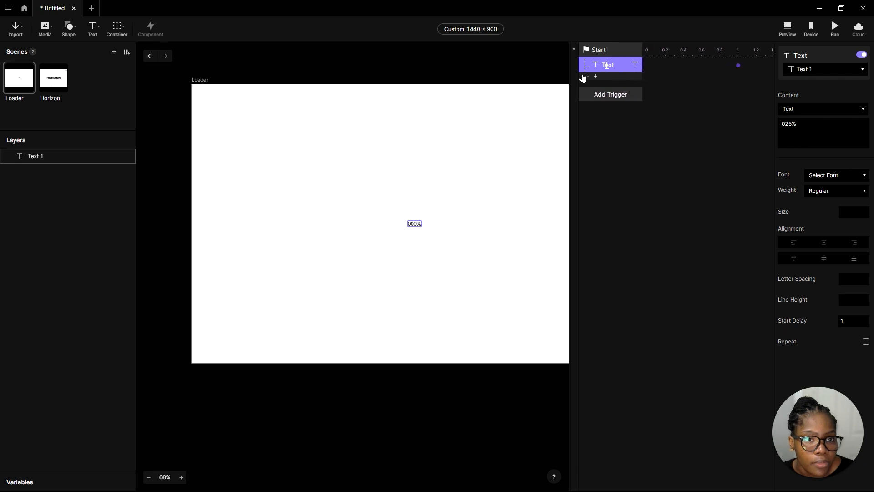
double_click(606, 65)
type("025")
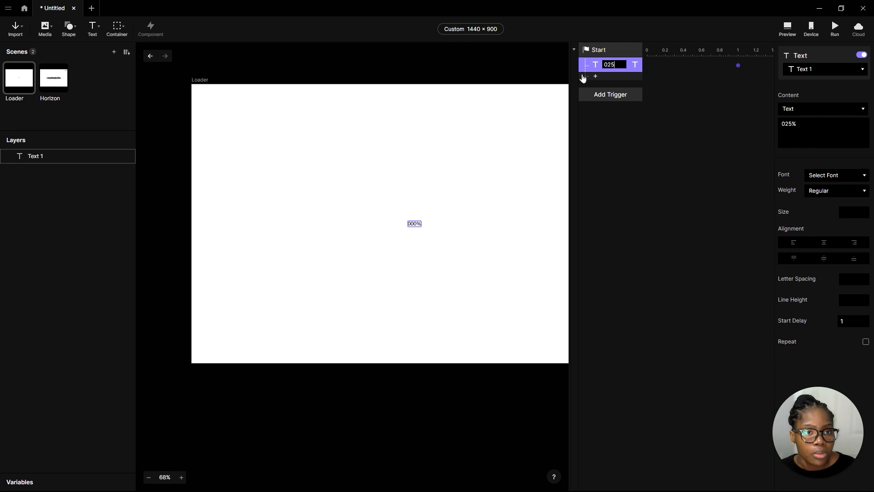
left_click_drag(616, 64, 602, 66)
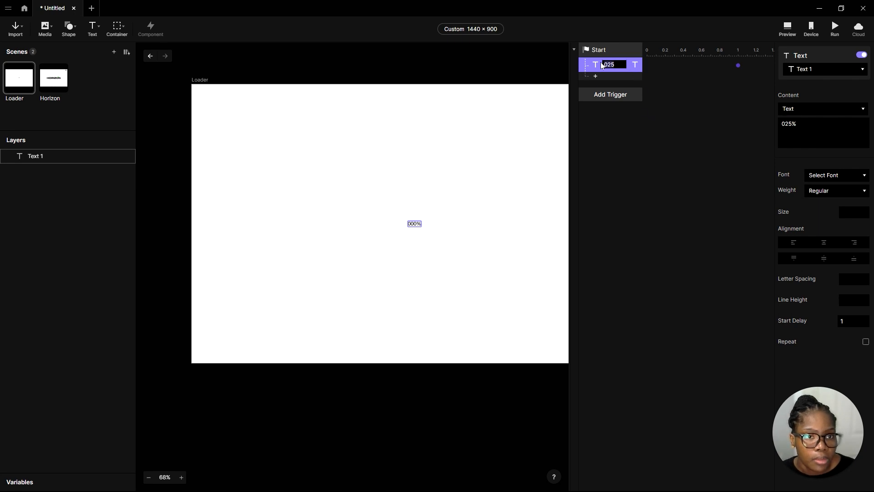
type("25")
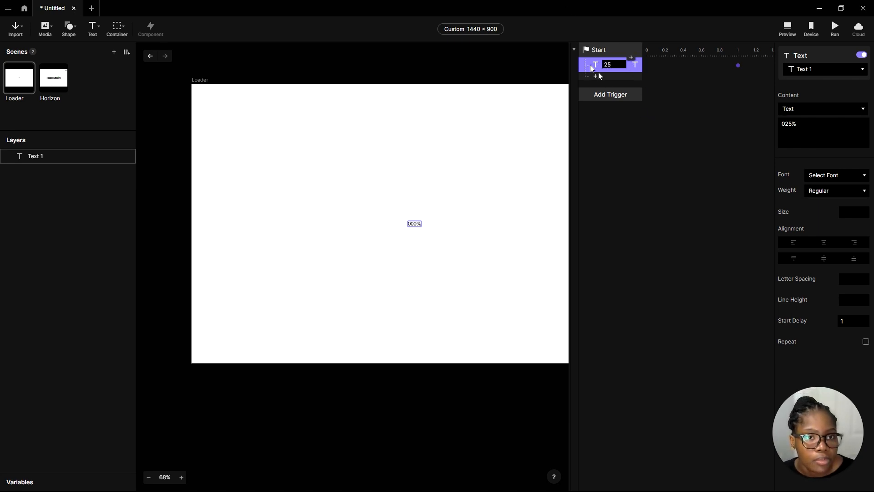
left_click(597, 76)
left_click(672, 60)
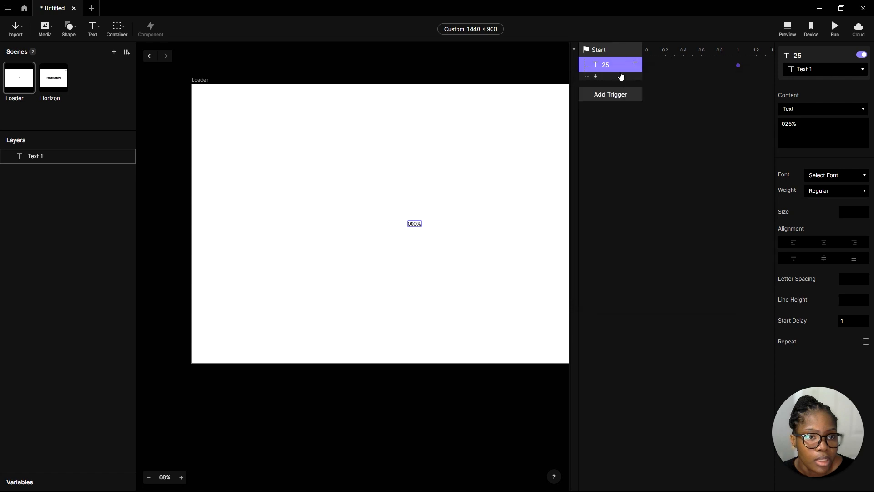
Duplicate the 25 response under the Start trigger and rename the copy as 48
key("ctrl+d")
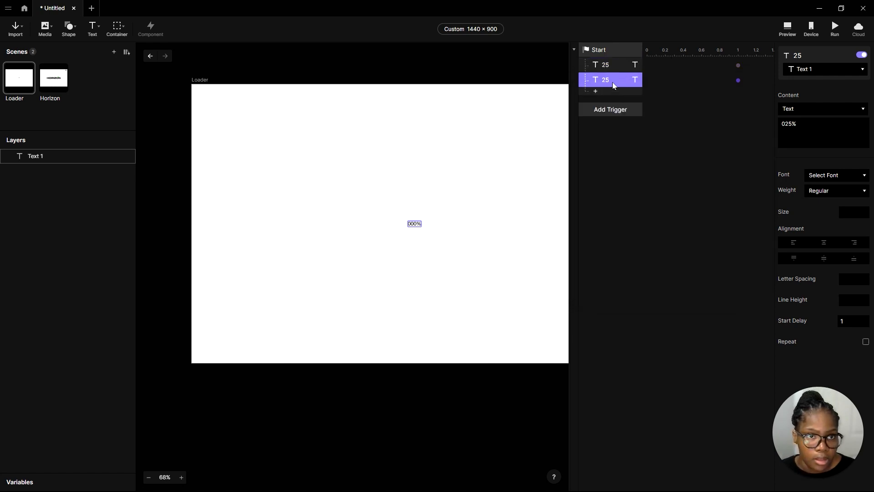
type("48")
left_click(690, 164)
left_click(618, 80)
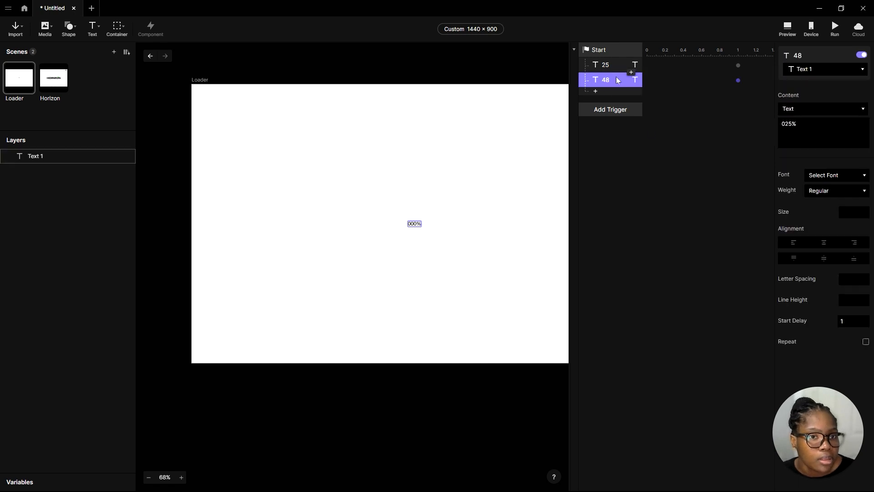
Set the 48 response's content to 048% and its start delay to 1.5
left_click(795, 127)
key("ctrl+a")
type("048")
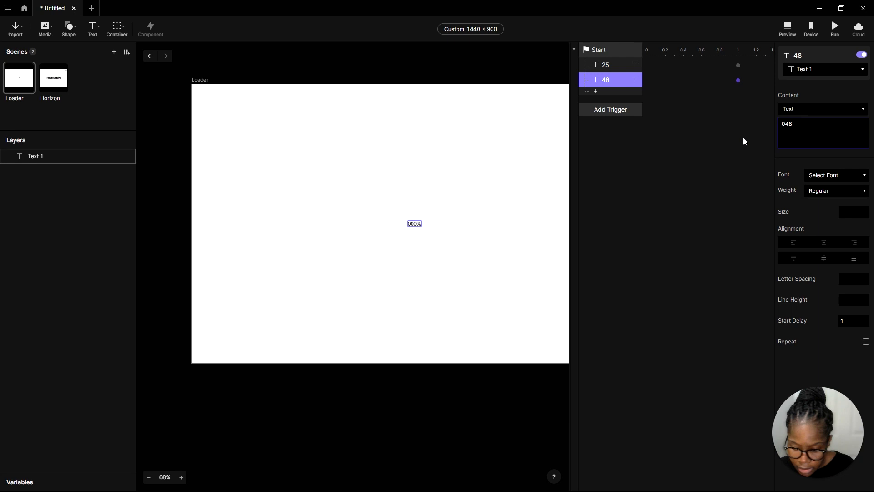
type("%")
left_click(851, 321)
type("1.5")
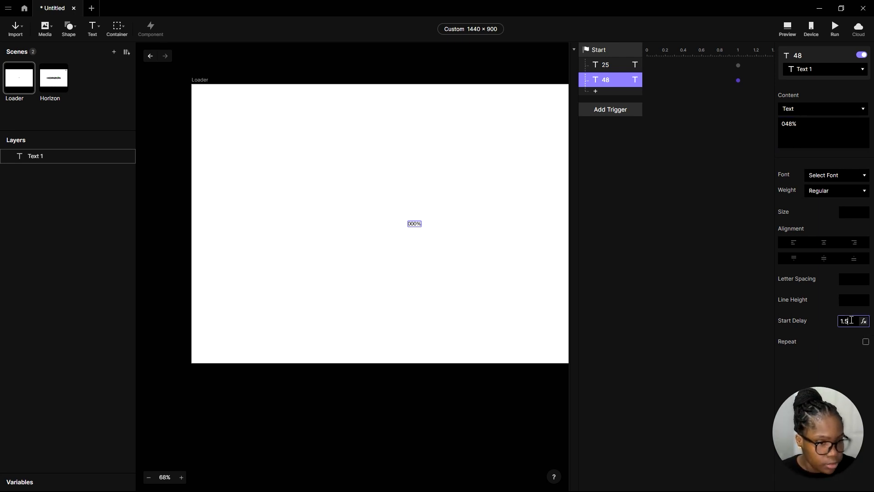
key("Return")
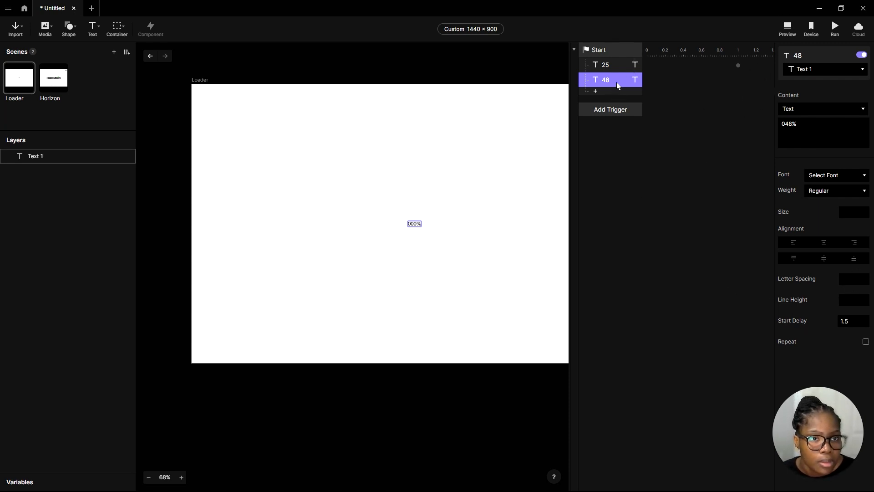
Duplicate the 48 response as 67, with its content set to 067% and its start delay to 2
key("ctrl+d")
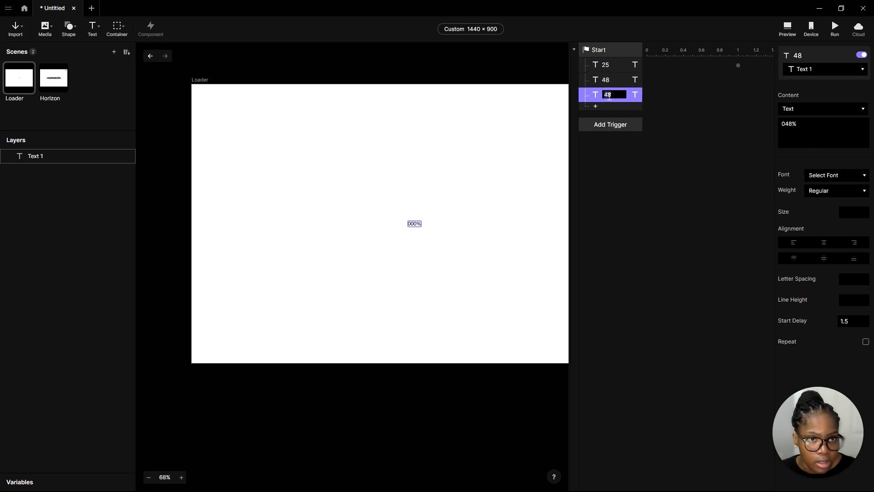
type("67")
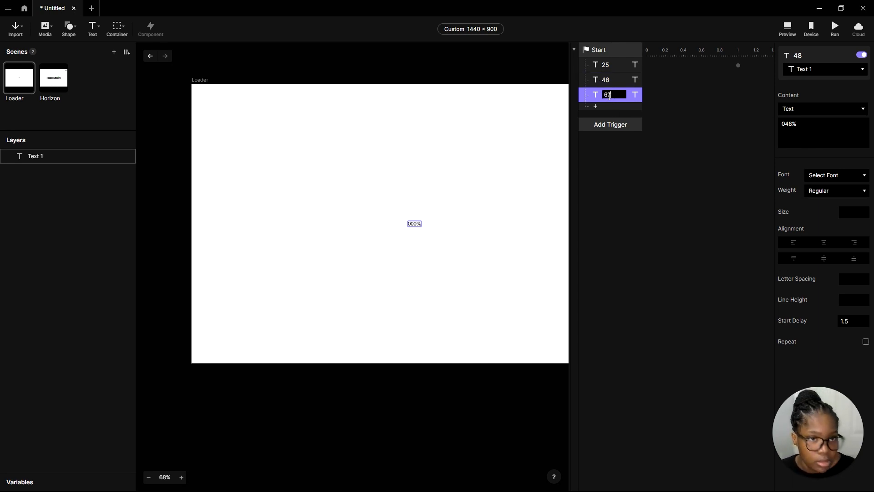
left_click(823, 121)
key("BackSpace")
key("BackSpace")
key("BackSpace")
type("67")
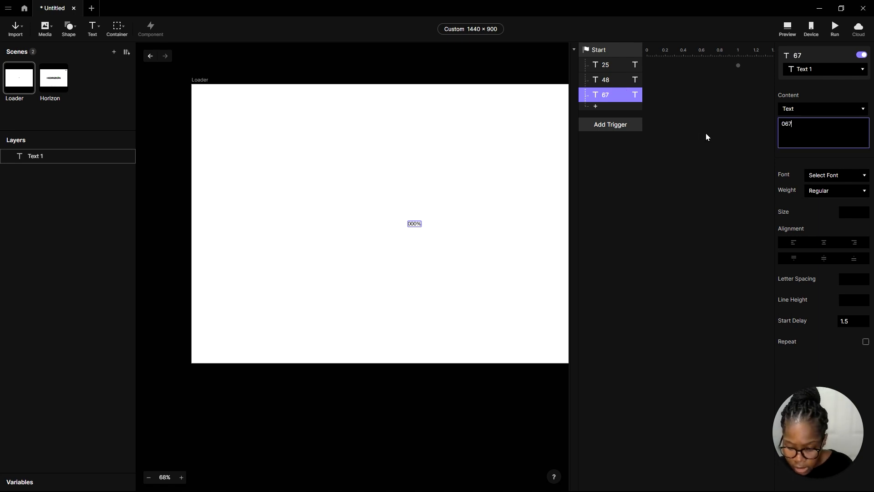
type("%")
left_click(854, 326)
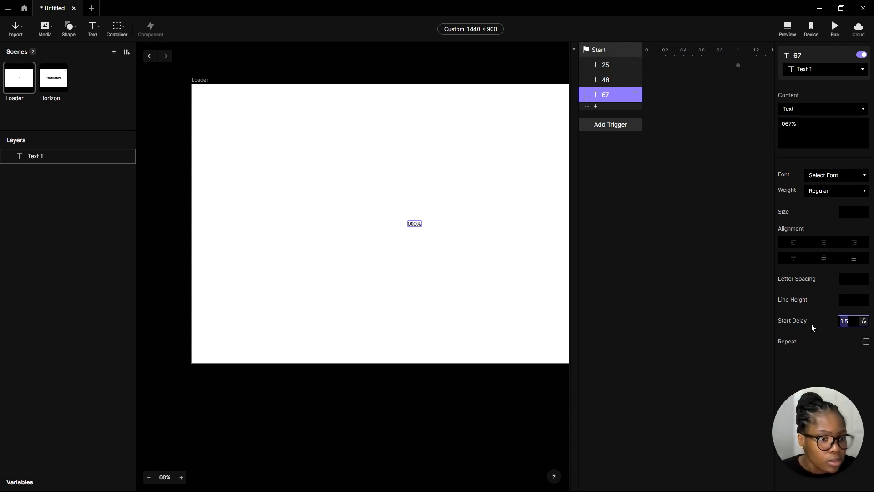
left_click(722, 247)
Duplicate the 67 response and rename the copy as 82
left_click(618, 101)
key("ctrl+d")
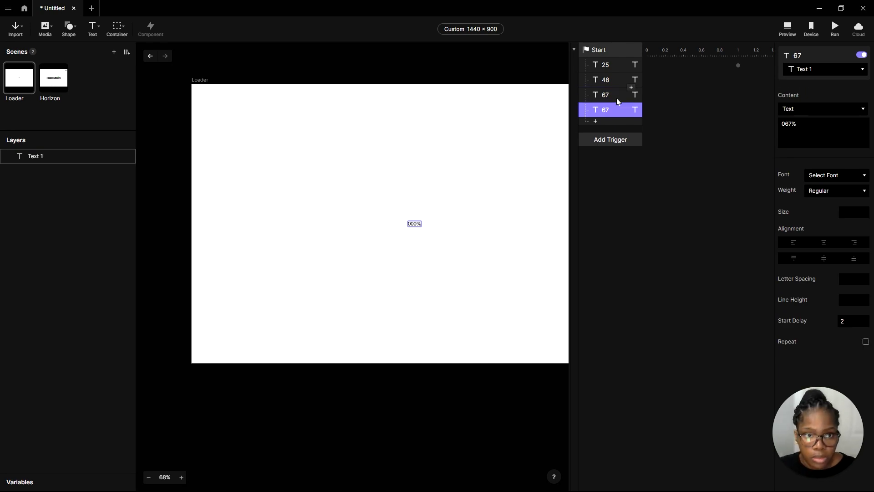
double_click(616, 111)
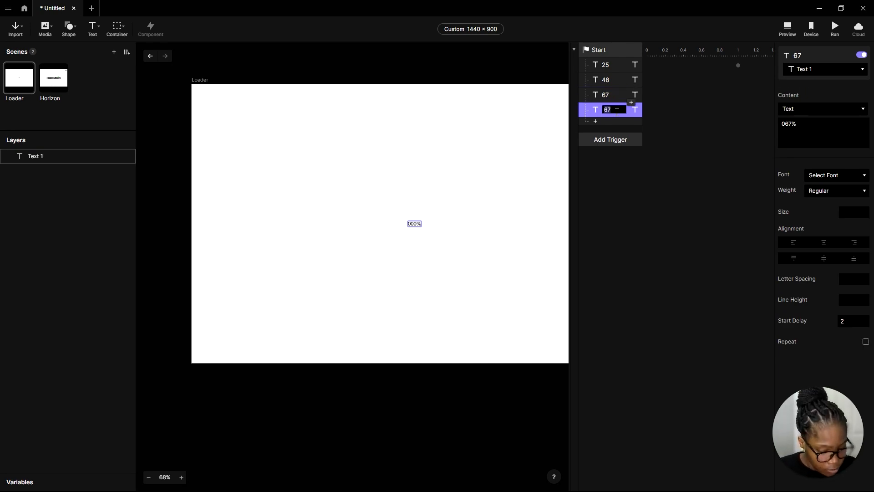
left_click(630, 178)
left_click(619, 110)
Set the 82 response's content to 082% and its start delay to 2.5
left_click(796, 122)
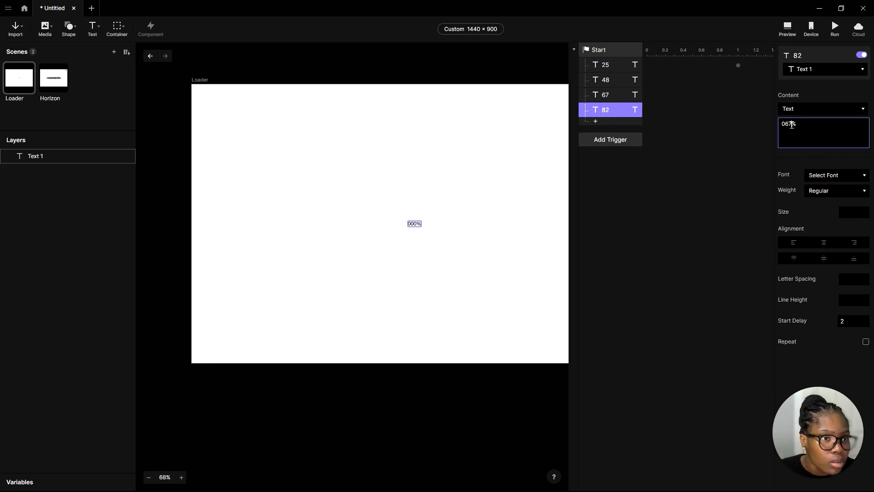
key("BackSpace")
key("BackSpace")
type("8")
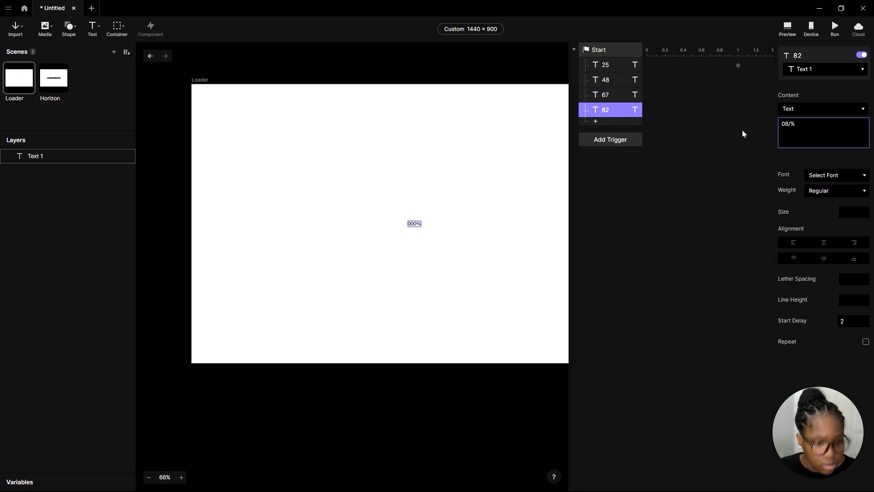
type("2")
left_click(857, 322)
type(".5")
left_click(646, 170)
Duplicate the 82 response and rename the copy as 100
left_click(618, 111)
key("ctrl+d")
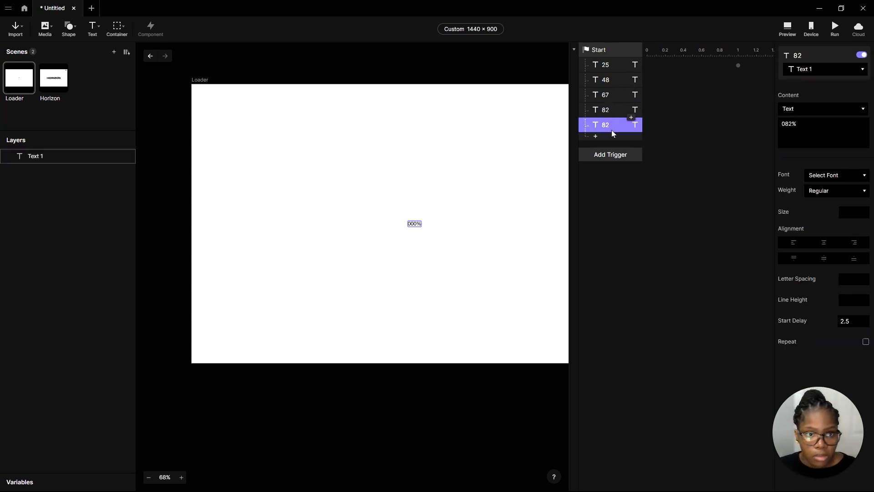
double_click(610, 126)
type("100")
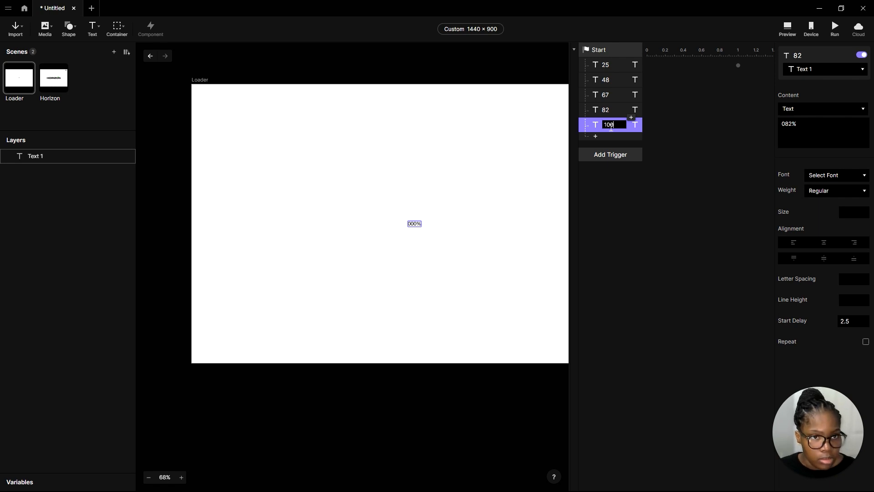
Set the 100 response's content to 100% and its start delay to 3
left_click(785, 124)
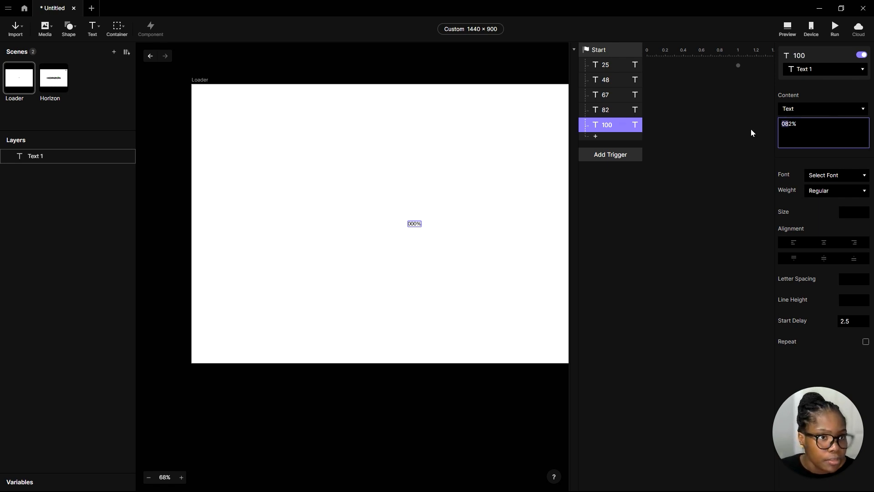
key("Right")
key("BackSpace")
key("BackSpace")
key("Delete")
type("100")
left_click(848, 322)
type("3")
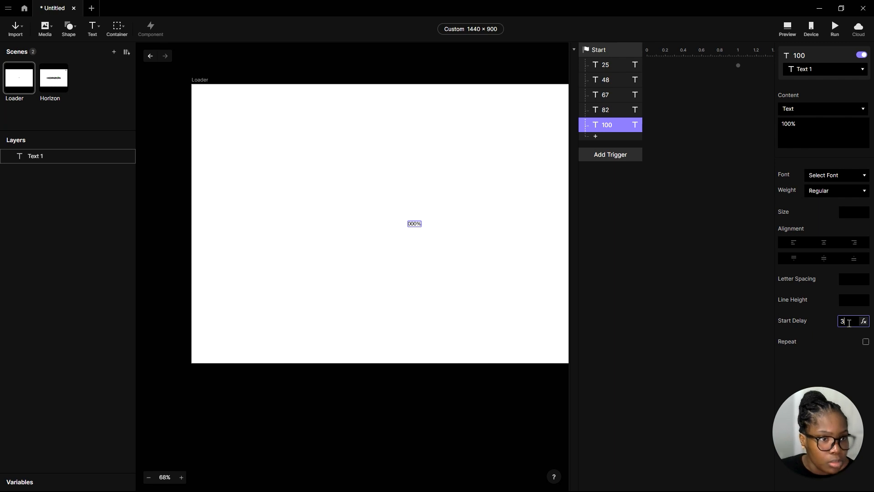
left_click(853, 379)
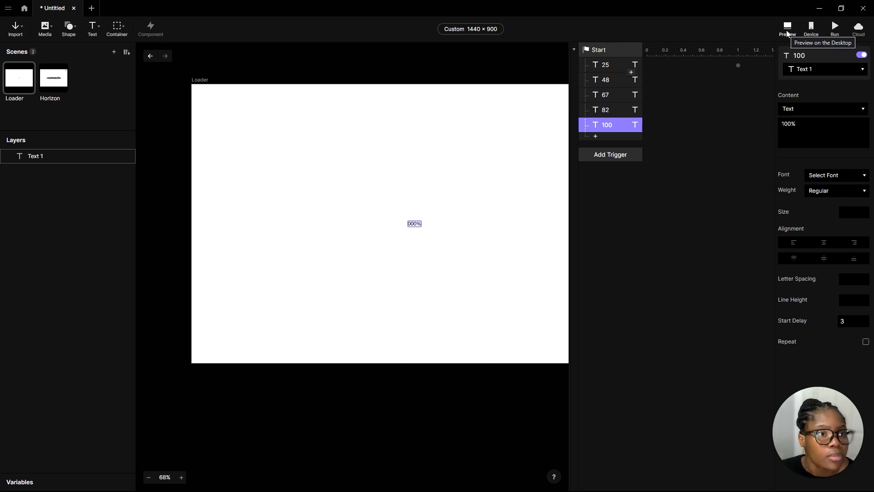
Preview the Loader scene, replay the percentage sequence from the start twice, and minimize the preview window
left_click(786, 30)
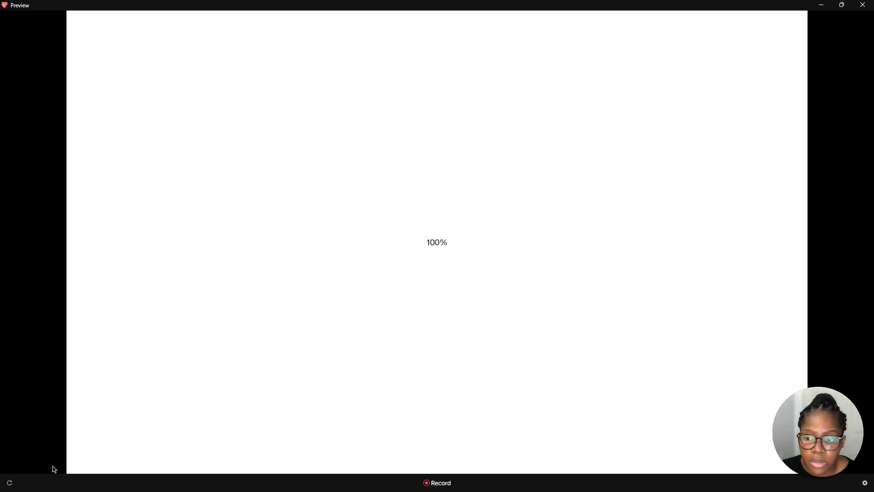
left_click(9, 483)
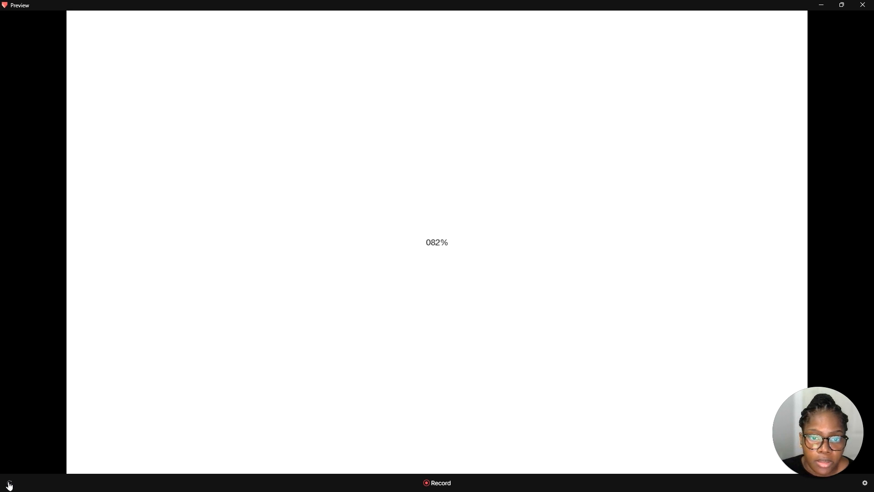
left_click(9, 484)
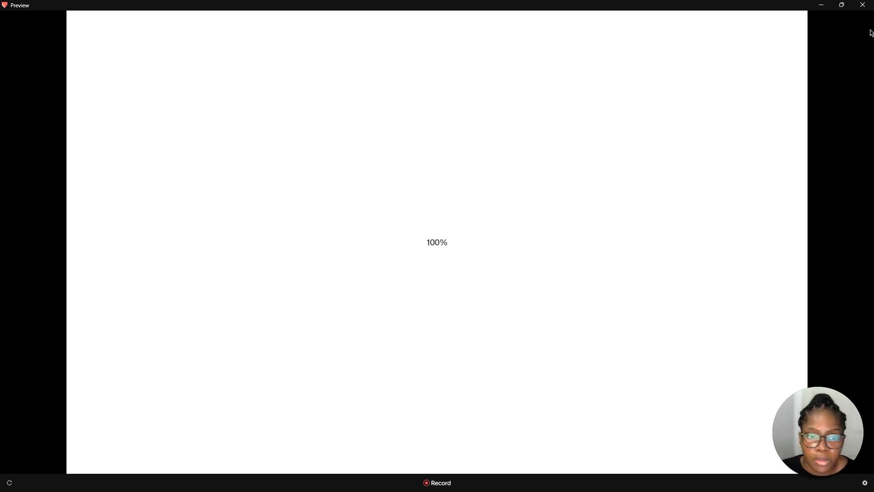
left_click(821, 7)
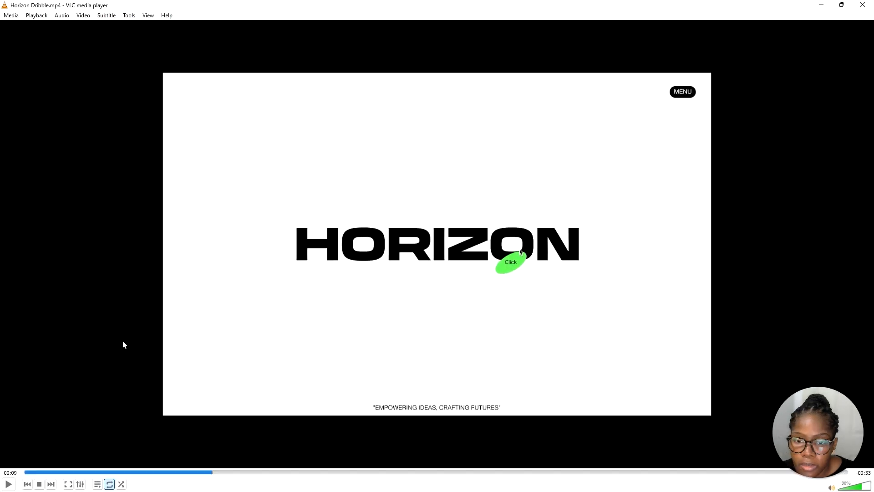
Play the start of the Horizon Dribble.mp4 reference in VLC to examine the loader's transition, pause it and minimize the player
left_click(34, 472)
left_click(9, 484)
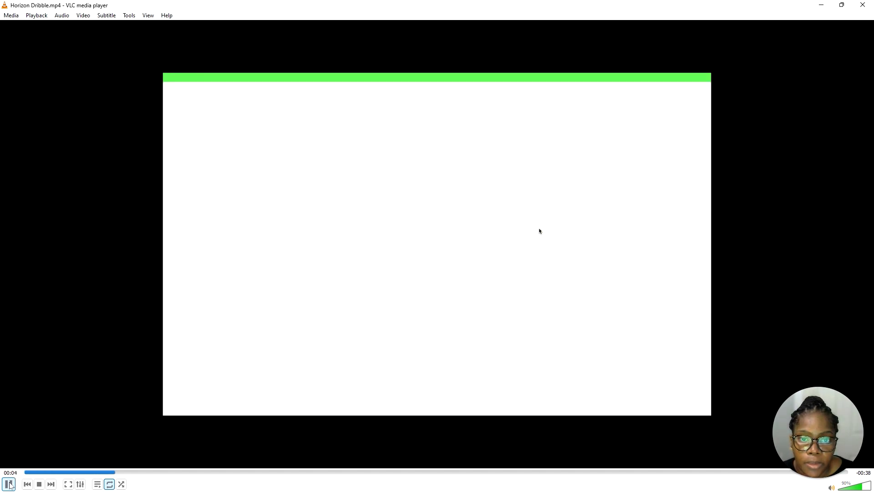
left_click(9, 484)
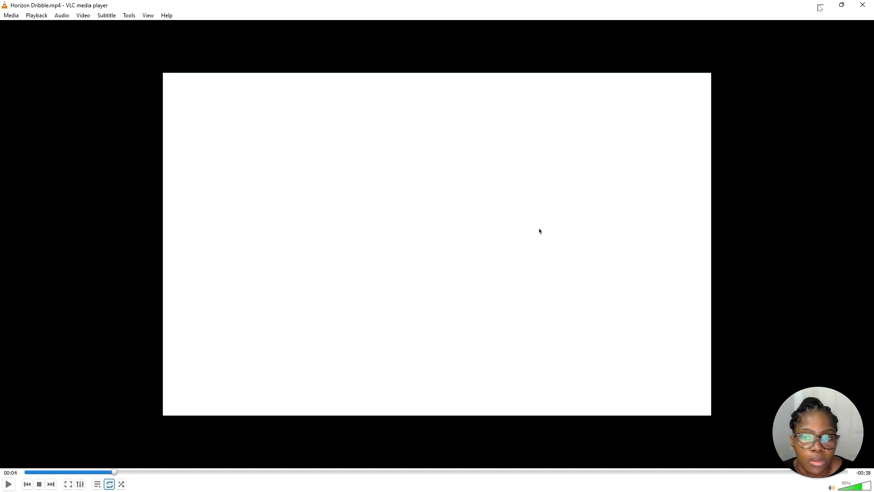
left_click(820, 7)
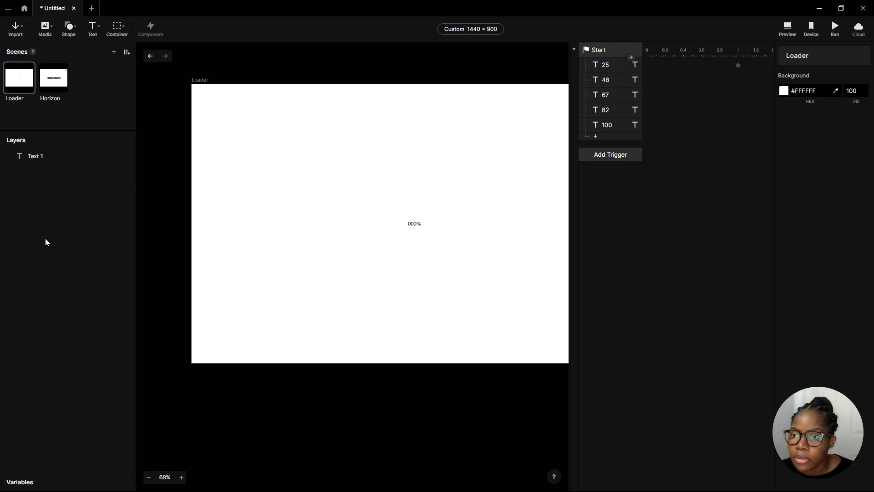
Rename the Text 1 layer in the Loader scene as Loading text
double_click(45, 156)
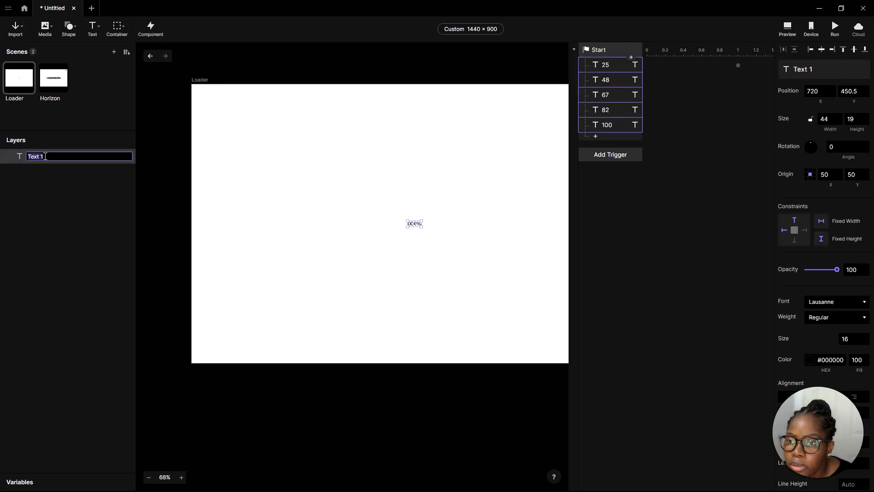
type("Loading t")
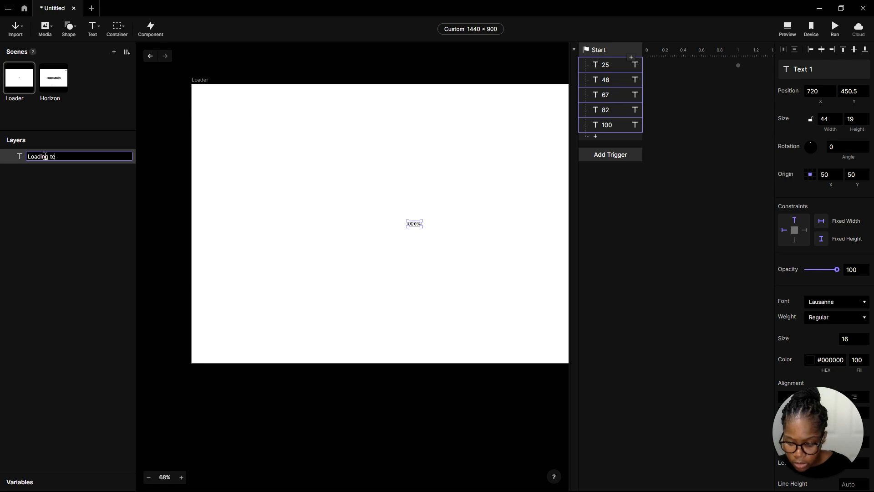
key("Return")
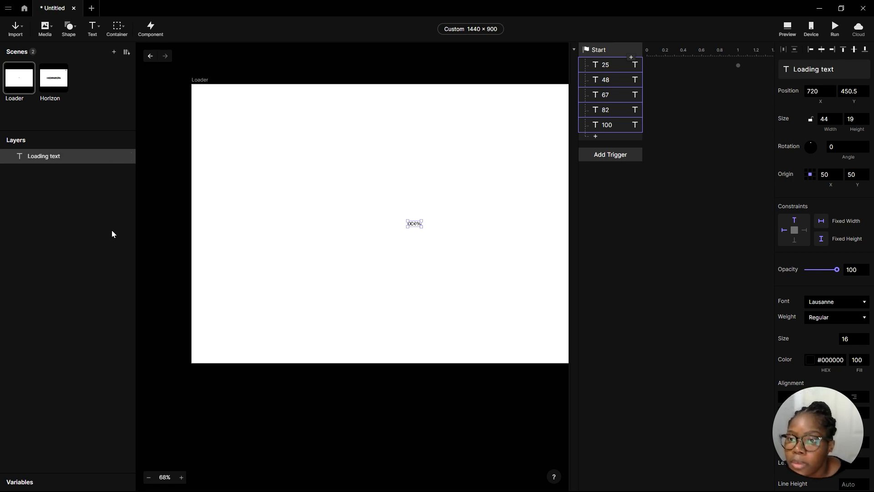
left_click(80, 310)
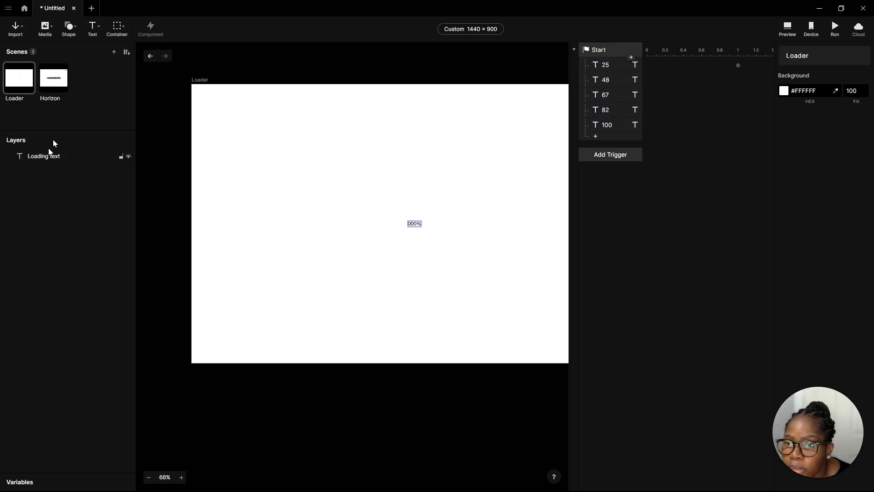
Draw a rectangle about 1441 × 901 covering the whole Loader scene
scroll(295, 162, "down", 3)
scroll(295, 162, "up", 2)
left_click(74, 31)
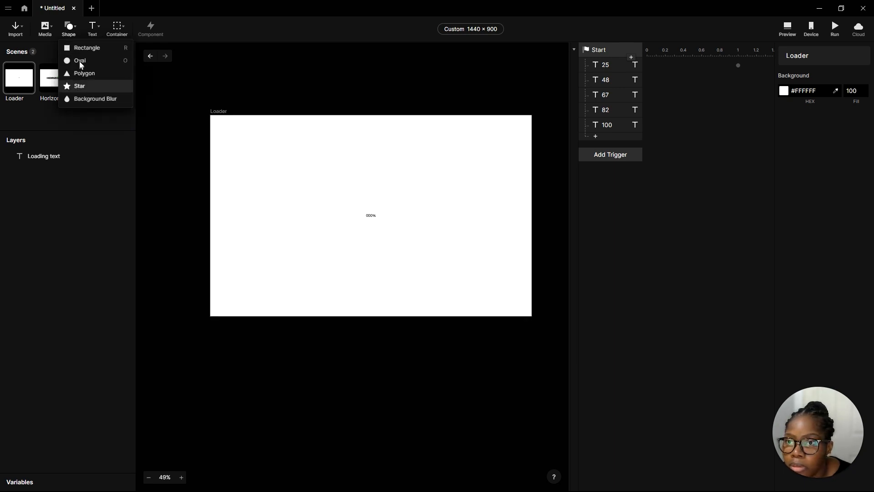
left_click(79, 46)
left_click_drag(210, 115, 532, 315)
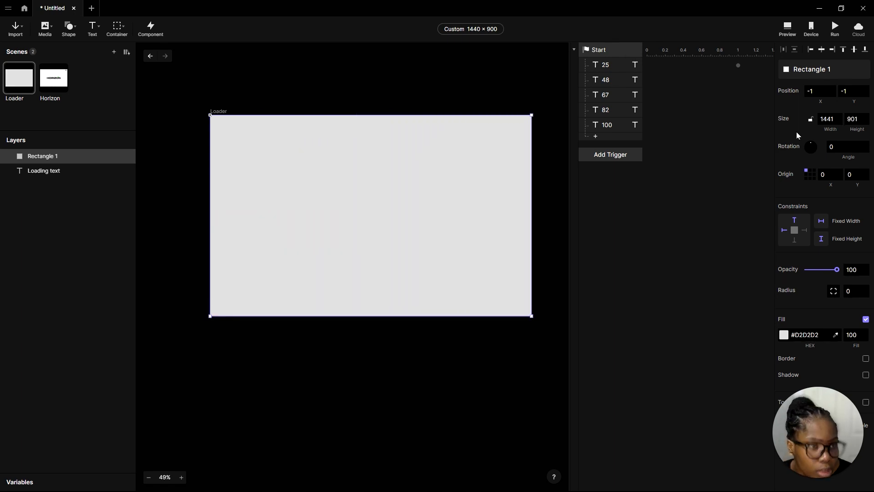
Set the covering rectangle's size to a width of 1440 and a height of 900
key("1")
key("4")
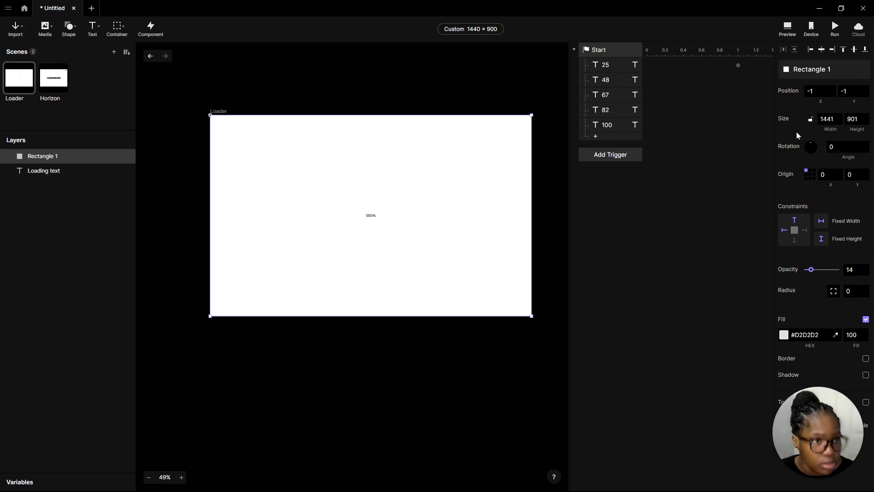
left_click(832, 118)
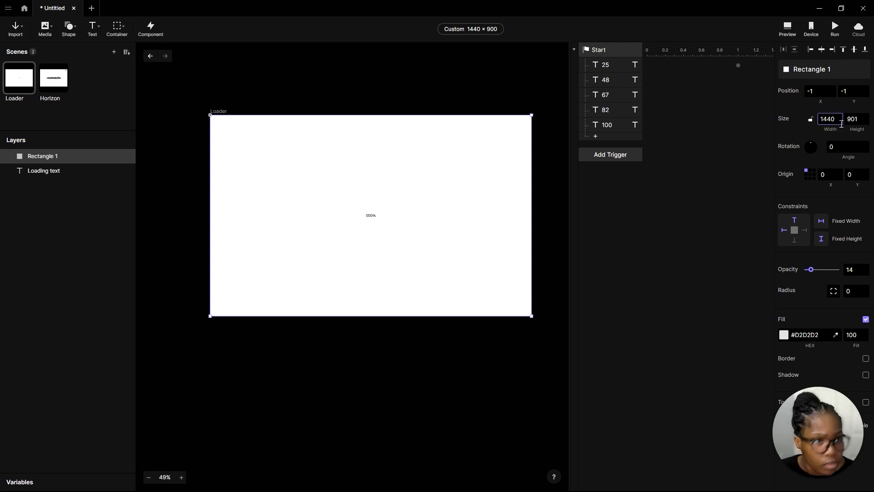
key("Tab")
type("900")
key("Return")
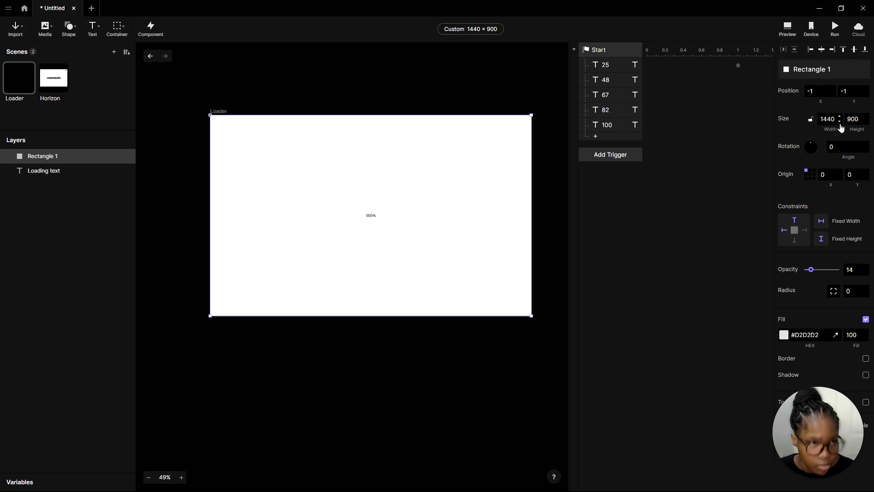
Center the rectangle horizontally and vertically in the Loader scene and set its opacity to 100
left_click(822, 51)
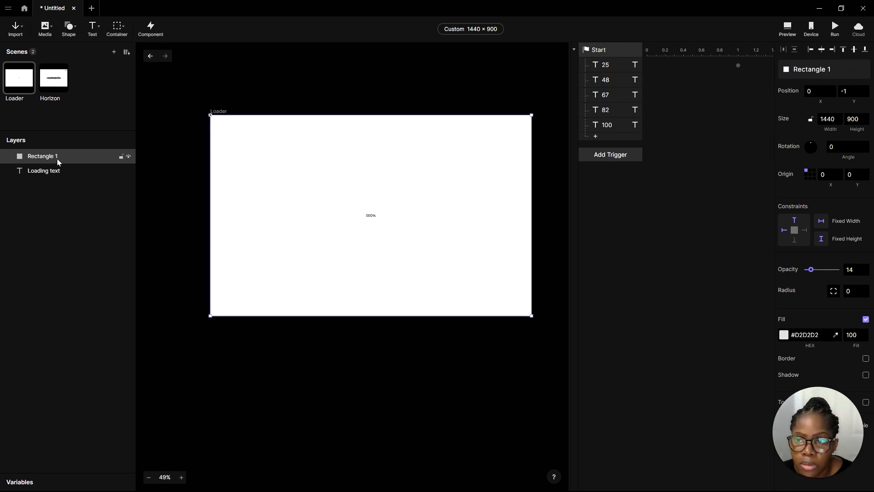
left_click_drag(810, 270, 871, 278)
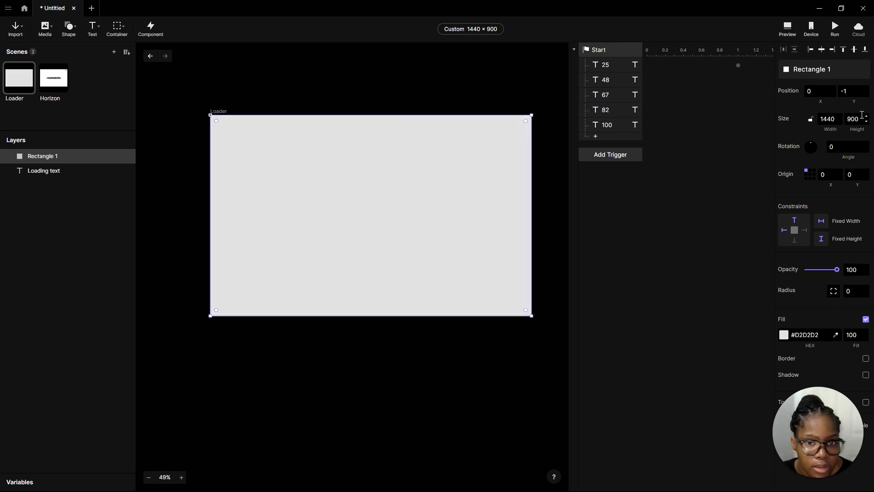
left_click(852, 51)
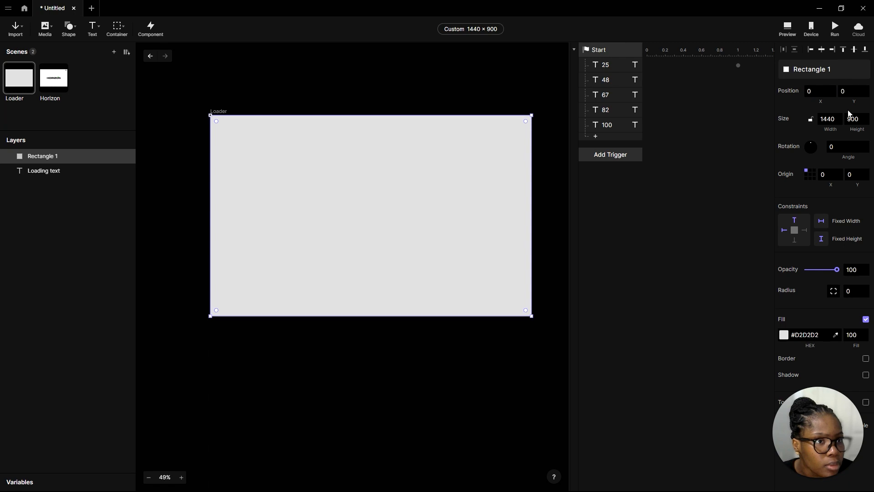
Set the rectangle's fill to white #FFFFFF and rename its layer as White
left_click(784, 336)
left_click_drag(679, 274, 514, 143)
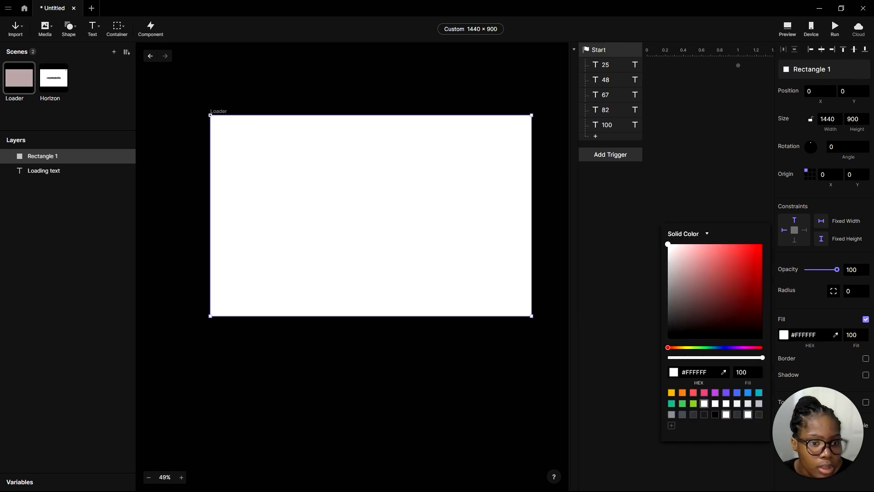
left_click(52, 157)
double_click(52, 157)
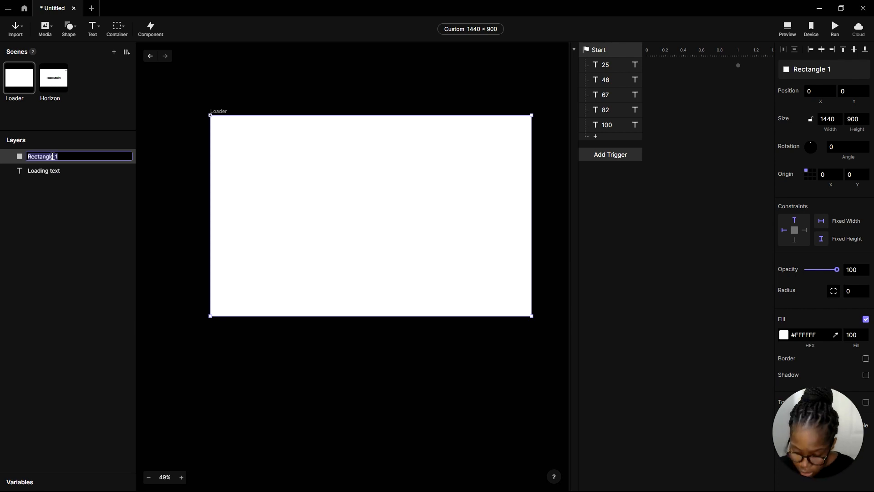
type("White")
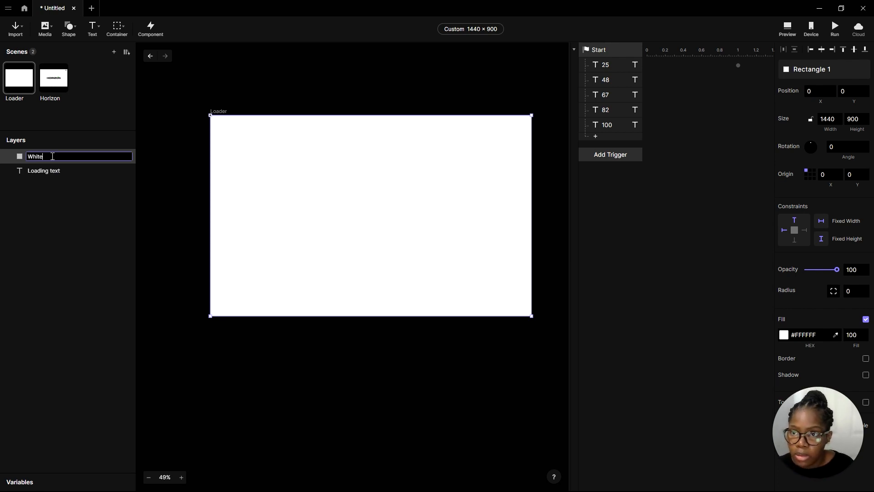
key("Return")
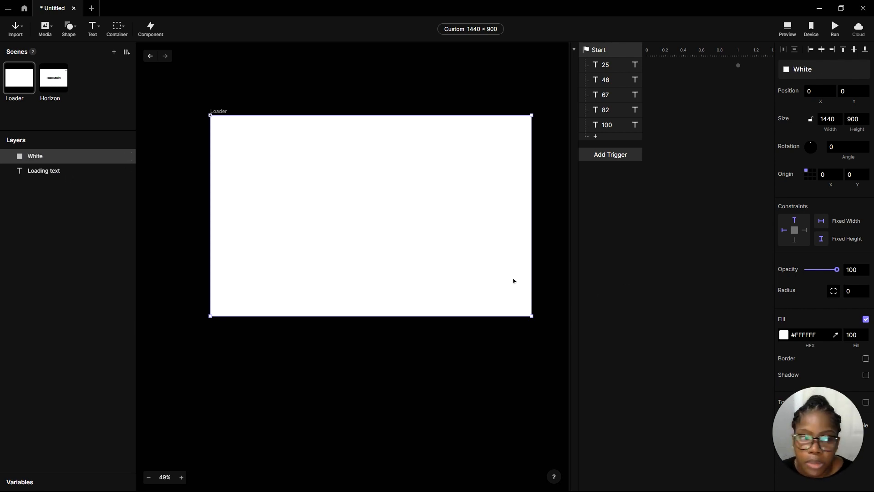
Duplicate the White rectangle and rename the copy as Green
key("ctrl+d")
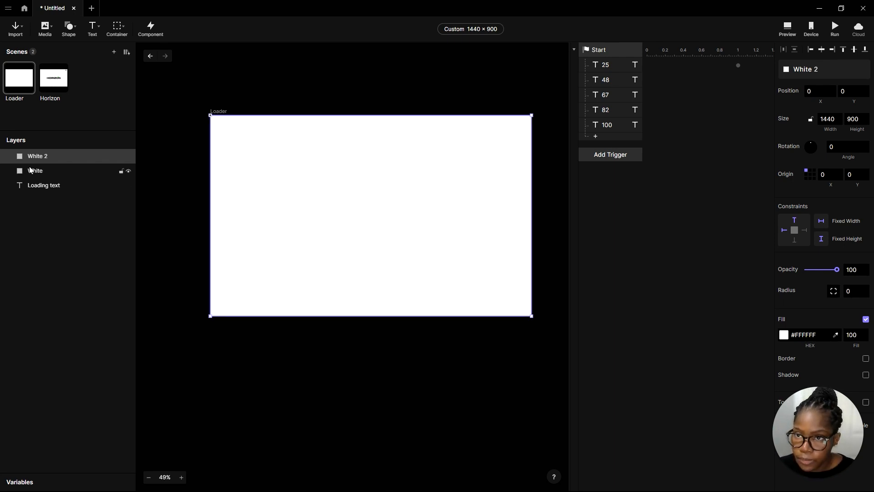
double_click(47, 158)
type("Green")
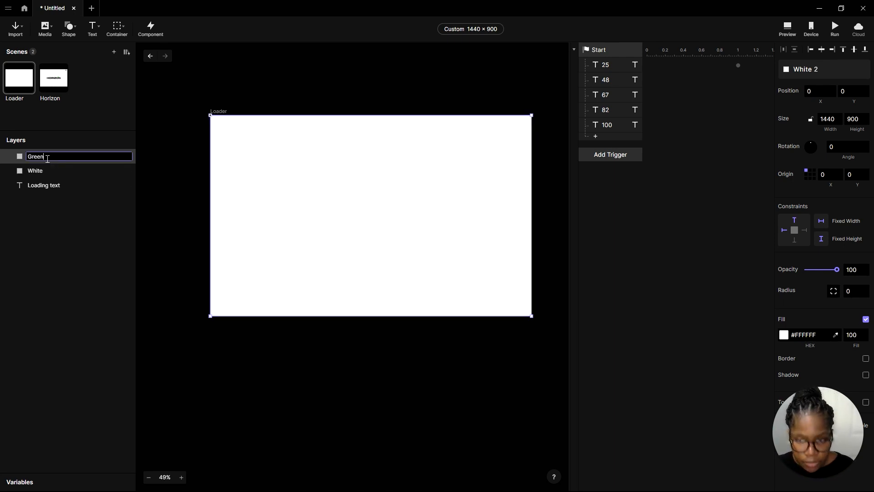
key("Return")
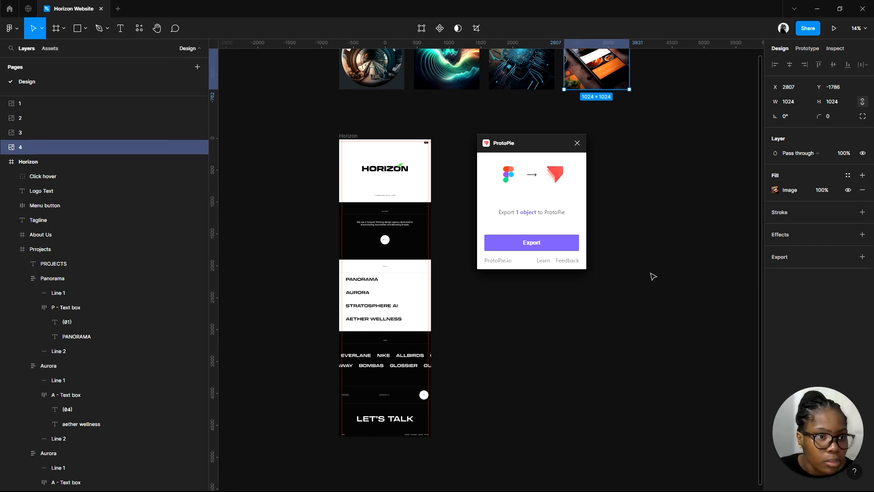
Switch to the Horizon Website file in Figma, close the ProtoPie plugin and copy the hex code of the Brand Green color style
left_click(578, 143)
left_click(650, 205)
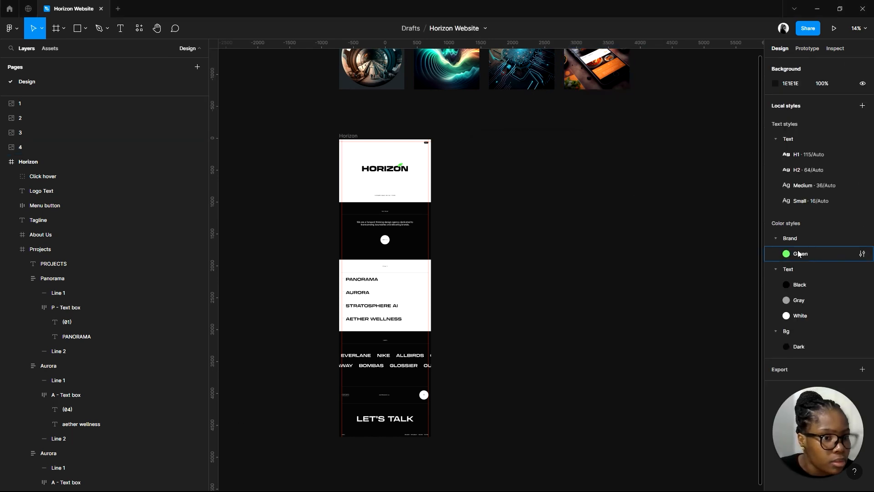
left_click(862, 254)
left_click(666, 394)
key("ctrl+c")
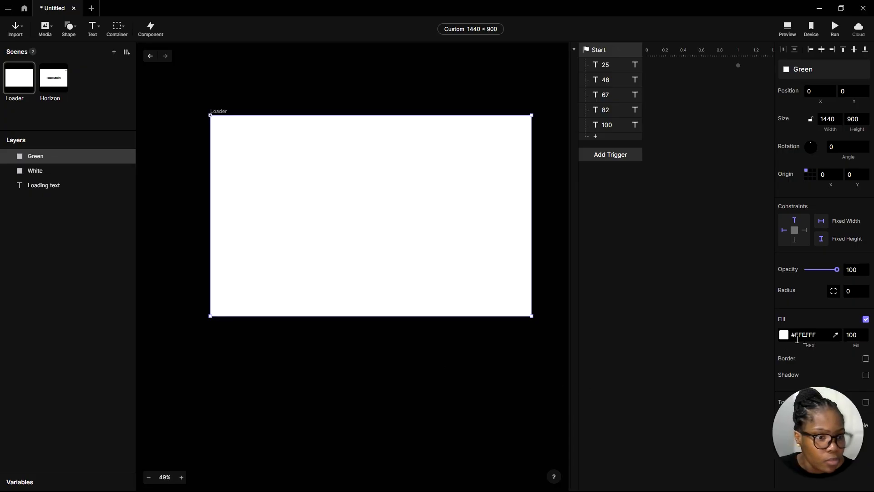
Set the Green rectangle's fill in ProtoPie to the copied color #6FED64
left_click(798, 339)
key("ctrl+v")
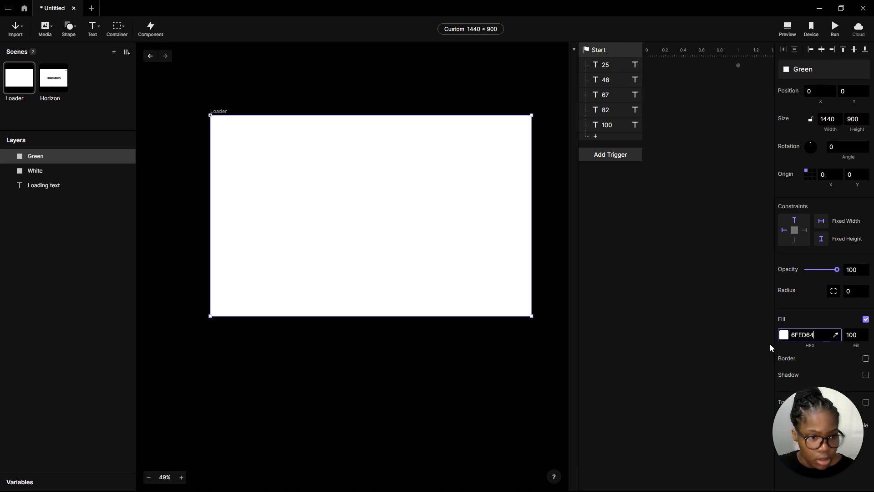
key("Return")
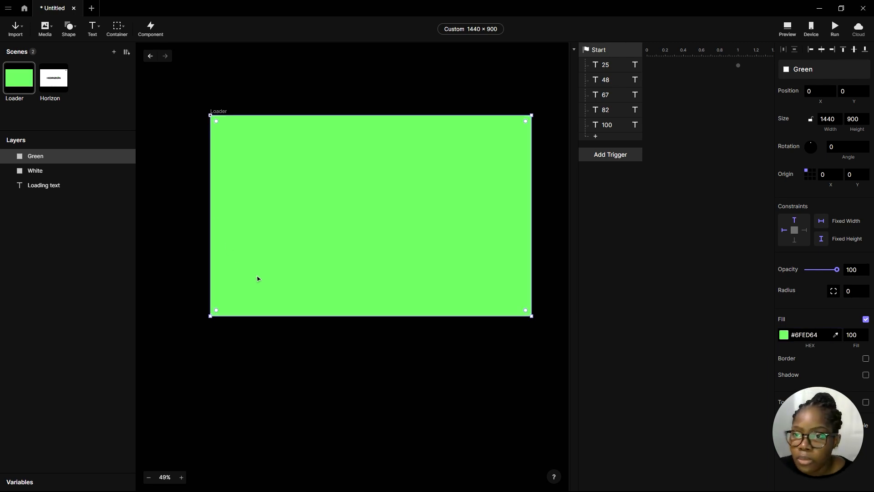
Reorder the layers so the White rectangle sits above the Green one
left_click(441, 392)
left_click(62, 162)
left_click_drag(57, 174, 59, 151)
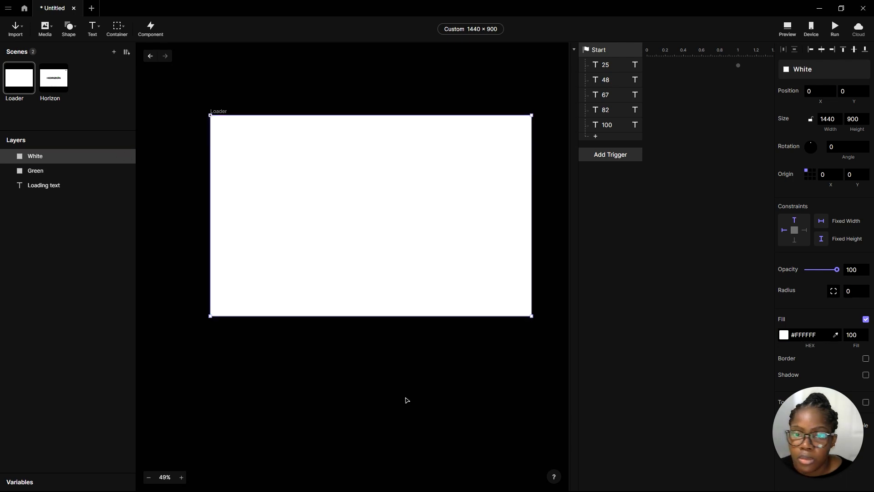
Move the White and Green rectangles together straight down to Y 900, directly below the Loader scene
left_click(47, 172, "shift")
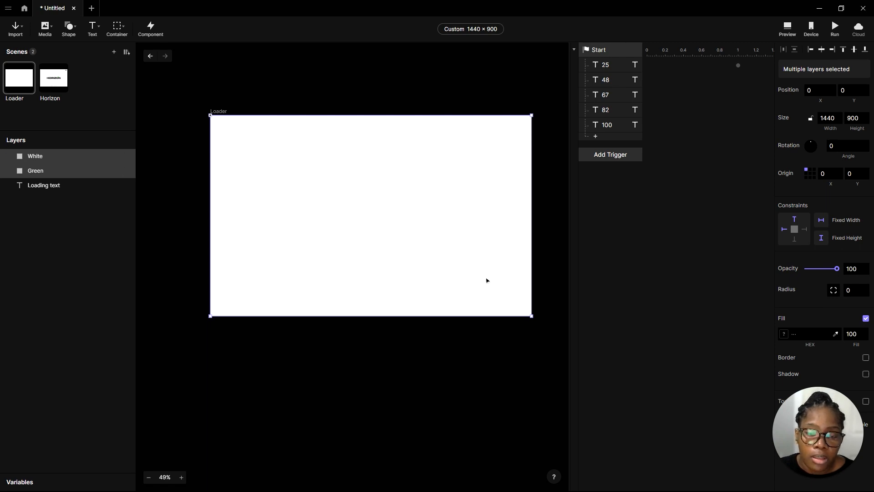
left_click_drag(443, 182, 448, 382)
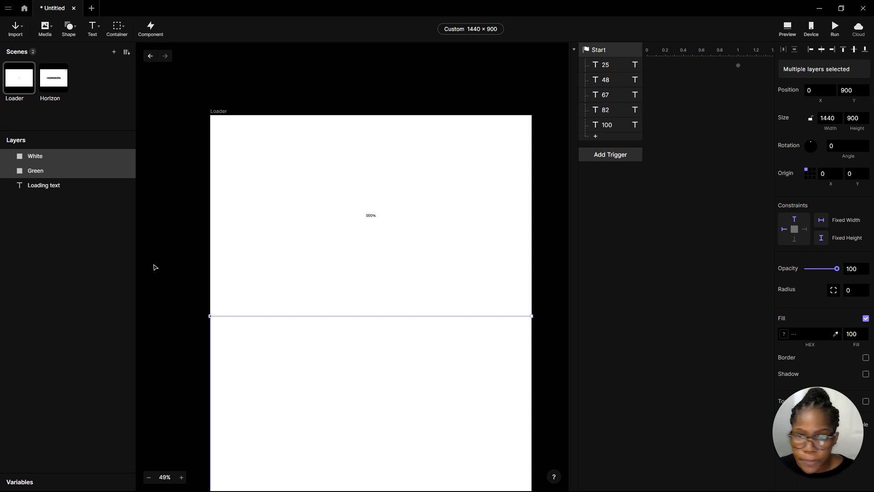
left_click(157, 366)
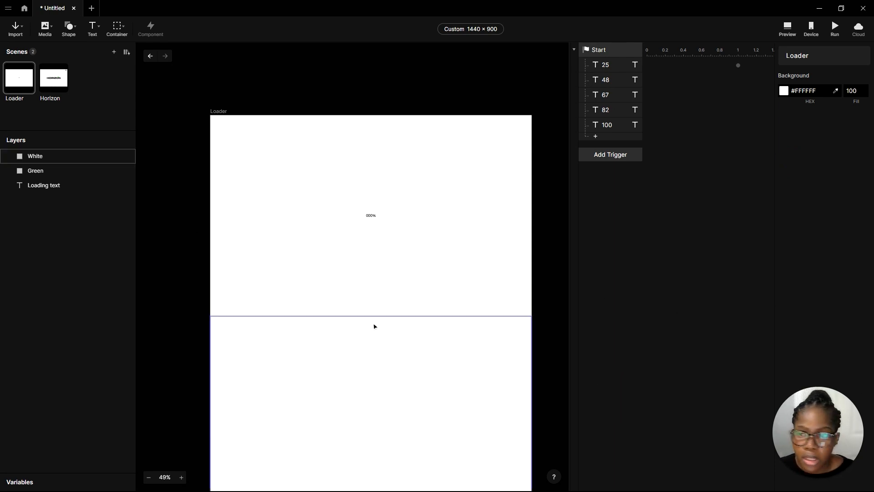
Add a Move response for the White rectangle to the Start trigger, moving it to Y 0
left_click(45, 154)
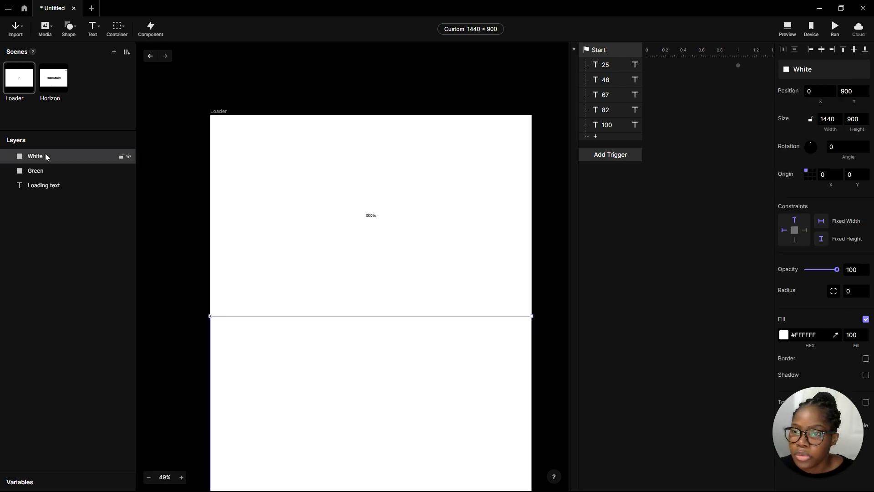
left_click(56, 171, "shift")
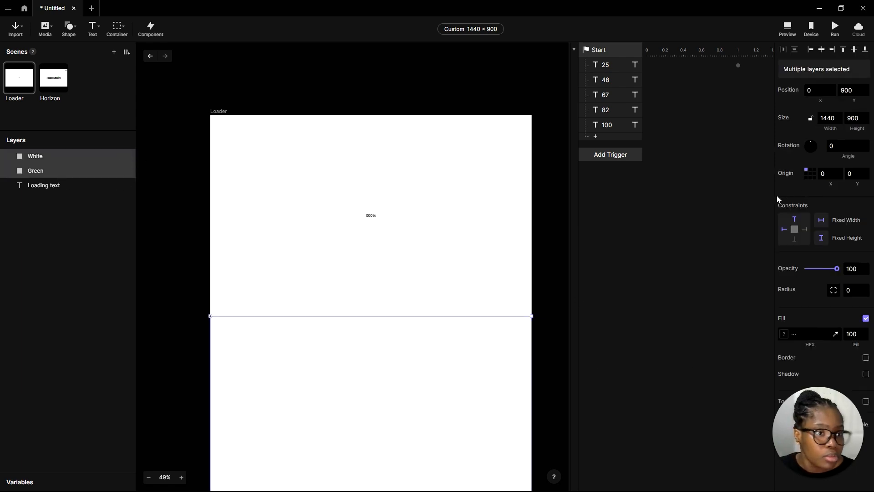
left_click(620, 139)
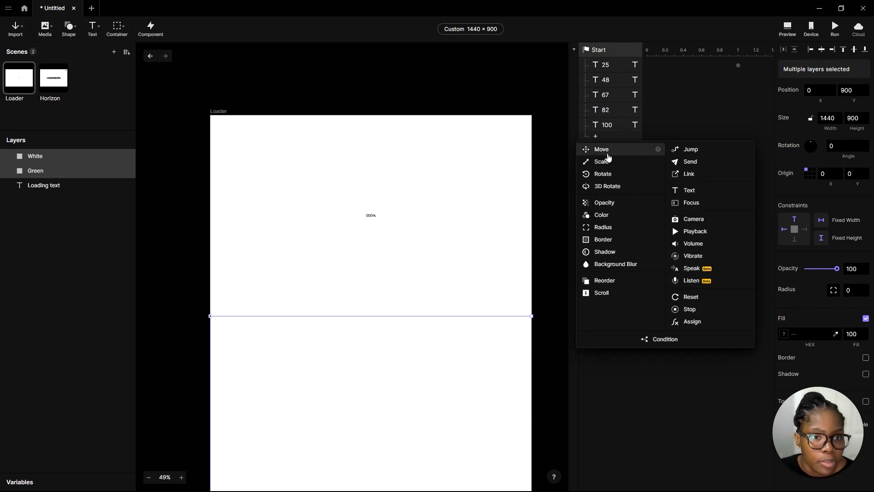
left_click(616, 155)
left_click(848, 111)
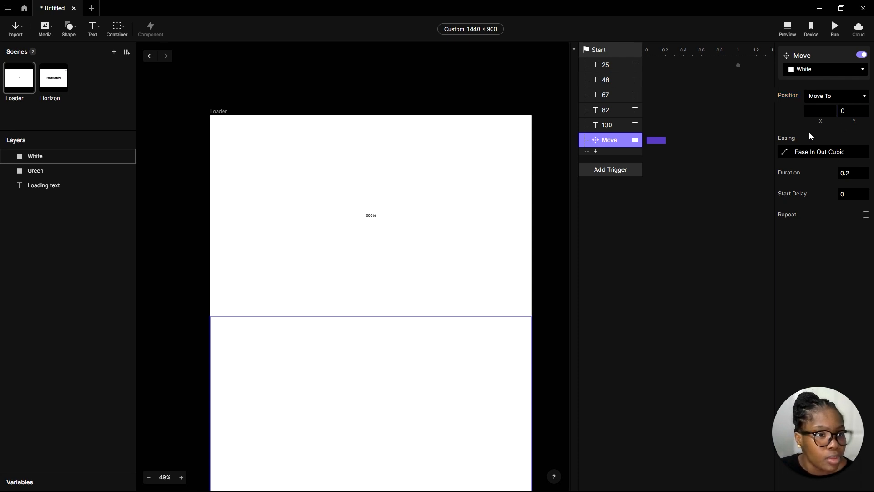
left_click(691, 320)
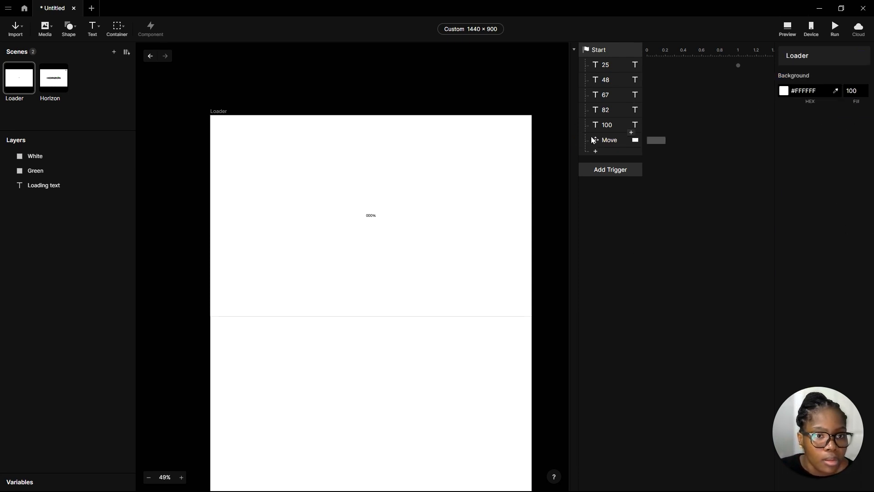
left_click(606, 141)
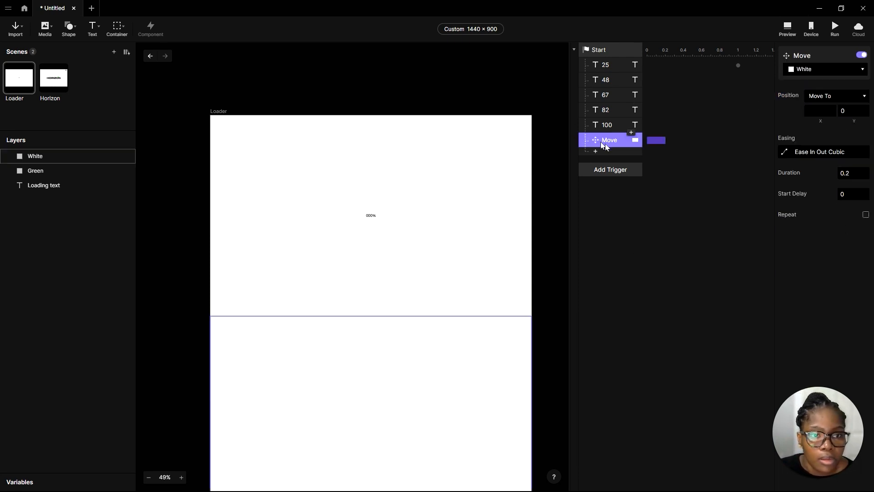
left_click(121, 385)
Add a Move response for the Green rectangle to the Start trigger, moving it to Y 0
left_click(40, 172)
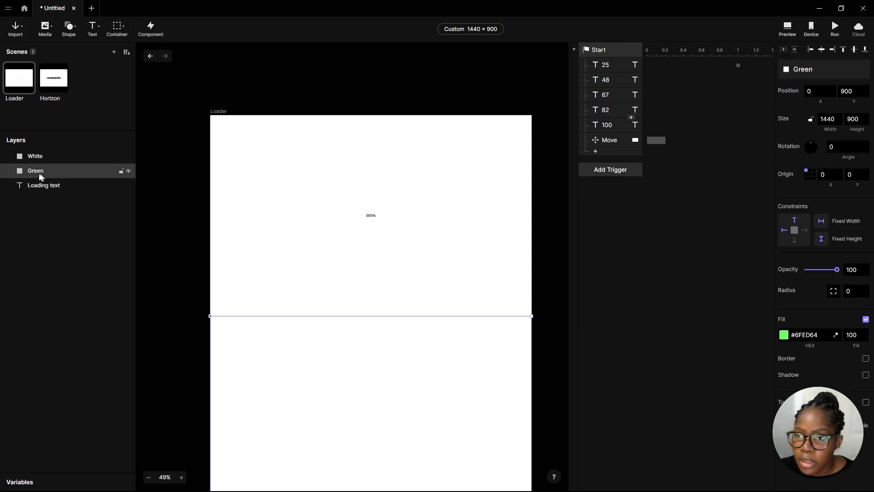
left_click(629, 155)
left_click(627, 166)
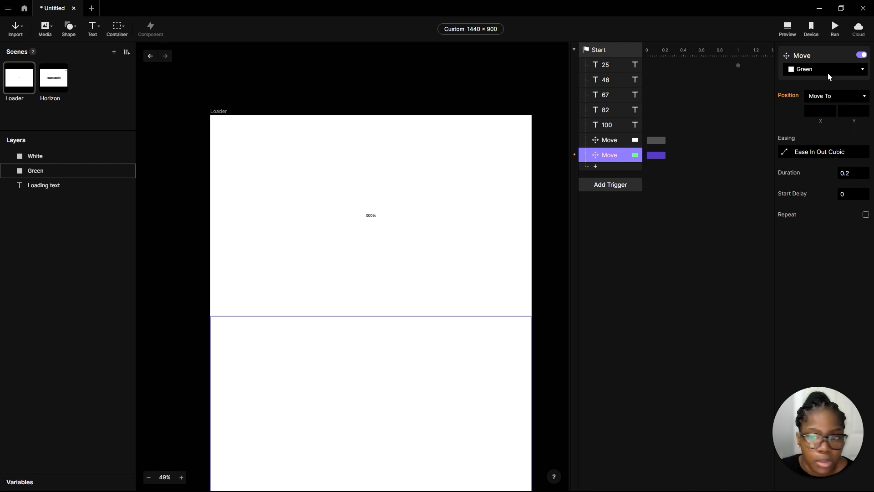
left_click(21, 229)
left_click(39, 173)
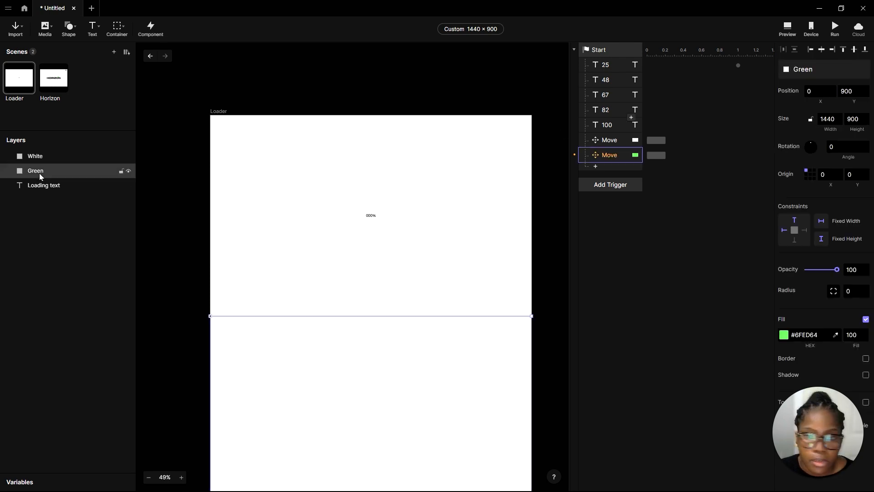
left_click(610, 158)
left_click(854, 111)
type("0")
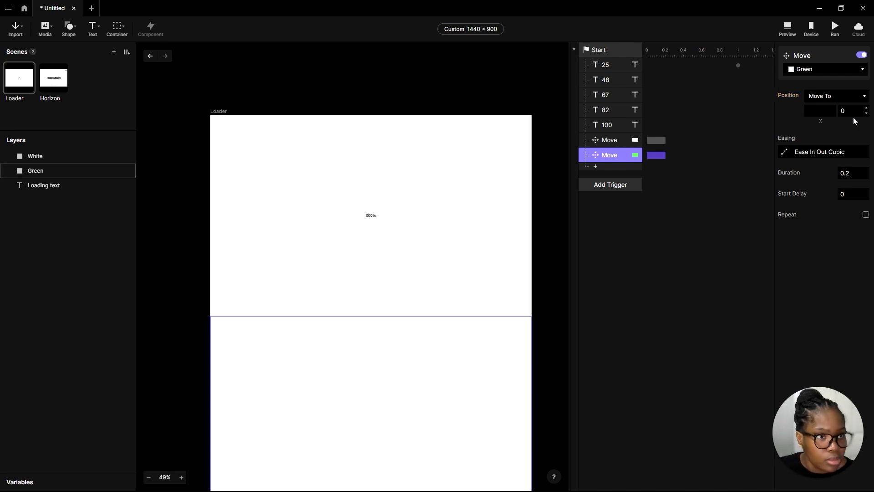
Set the White rectangle's Move response to a duration of 0.5 and a start delay of 3.5
left_click(610, 140)
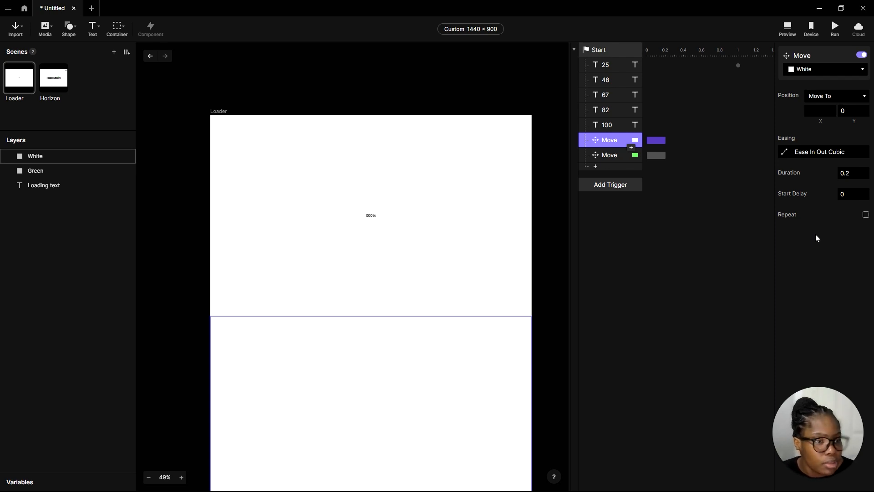
left_click_drag(850, 175, 833, 177)
type("0.5")
left_click(843, 197)
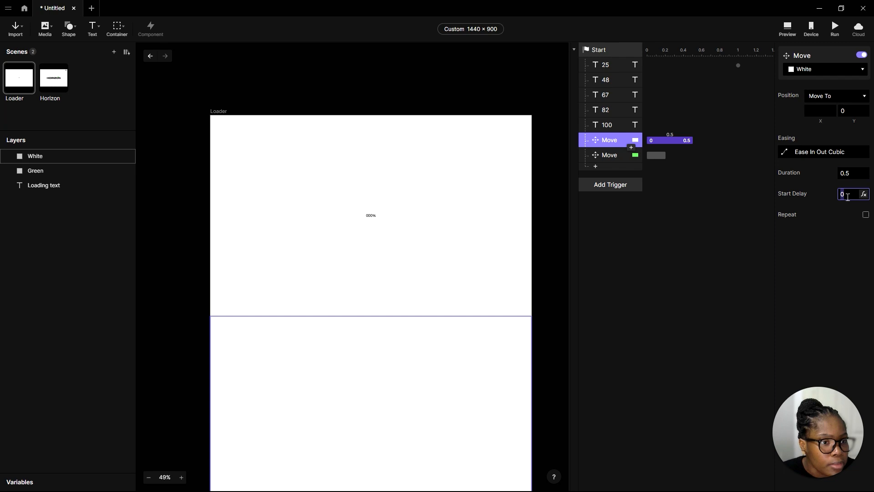
left_click(611, 124)
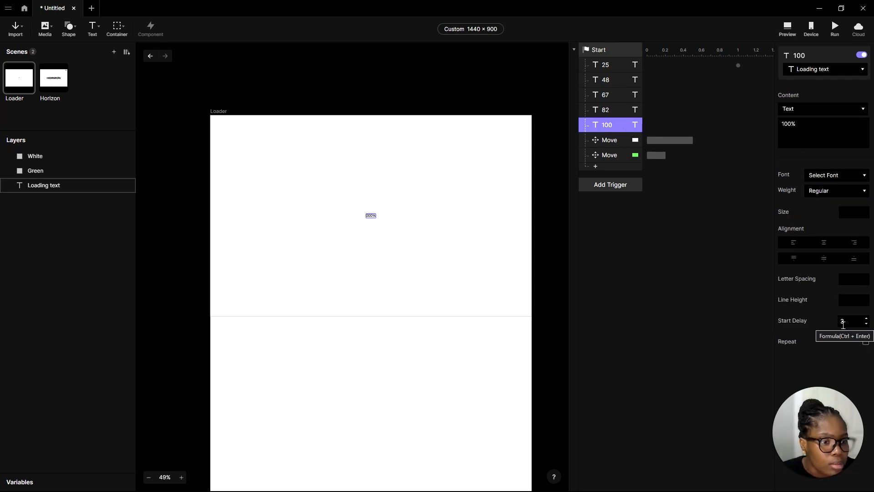
left_click(609, 141)
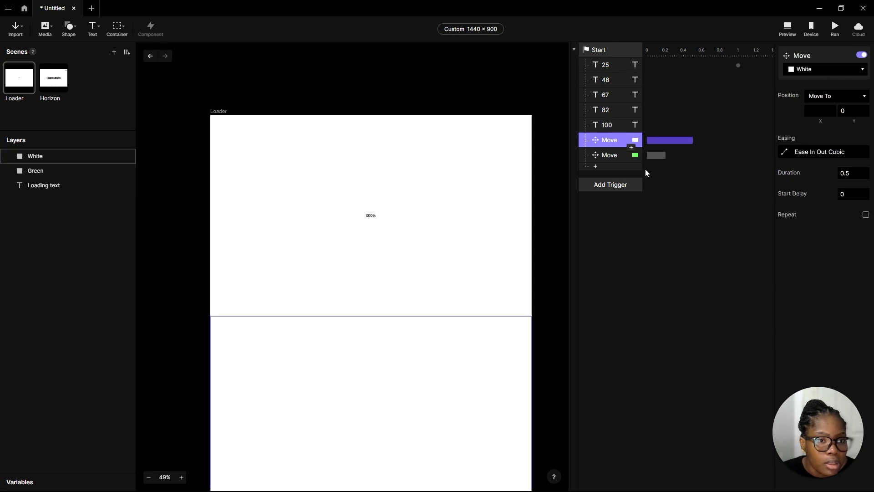
left_click(846, 195)
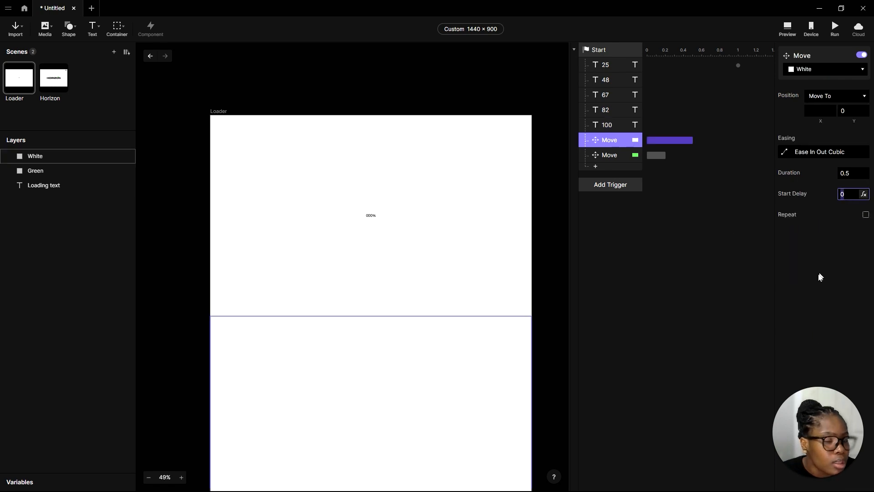
type("3")
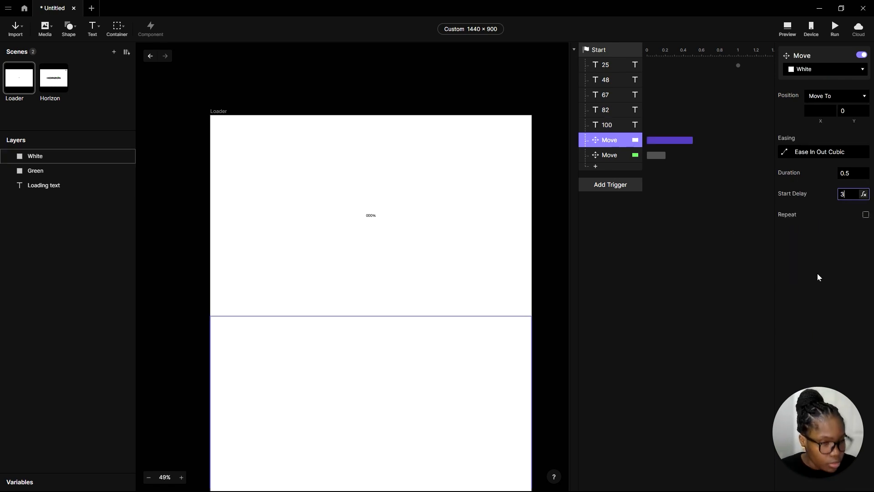
type(".5")
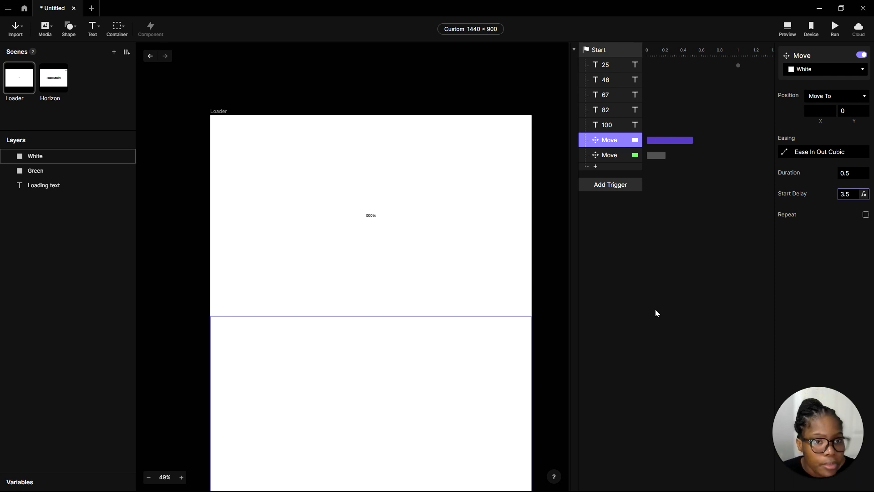
left_click(655, 306)
Set the Green rectangle's Move response to a duration of 0.5 and a start delay of 4
left_click(610, 158)
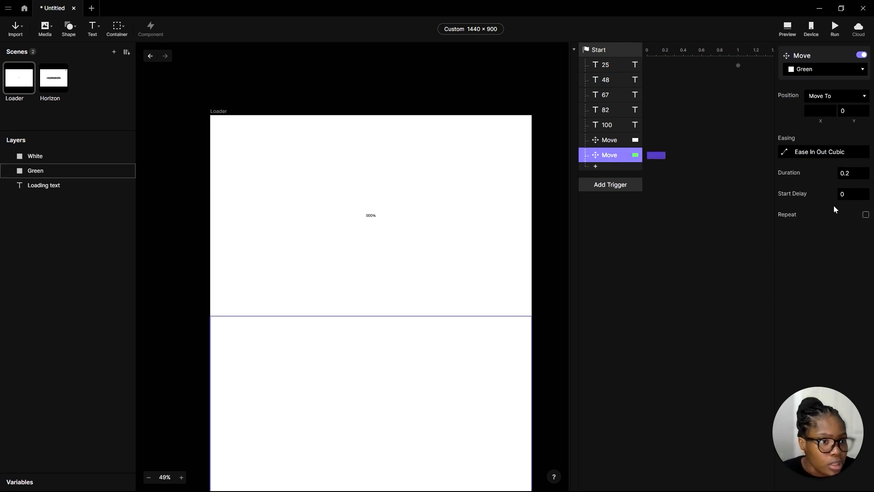
double_click(857, 173)
type("0.5")
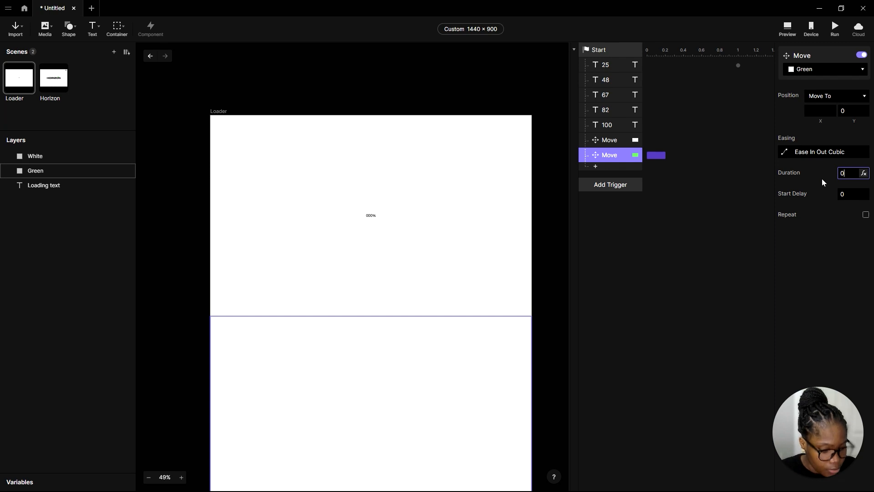
double_click(845, 193)
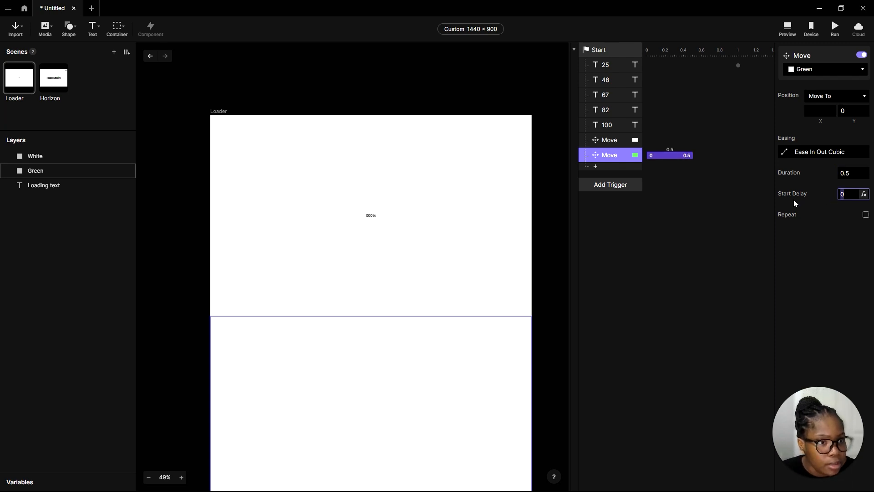
type("4")
left_click(625, 307)
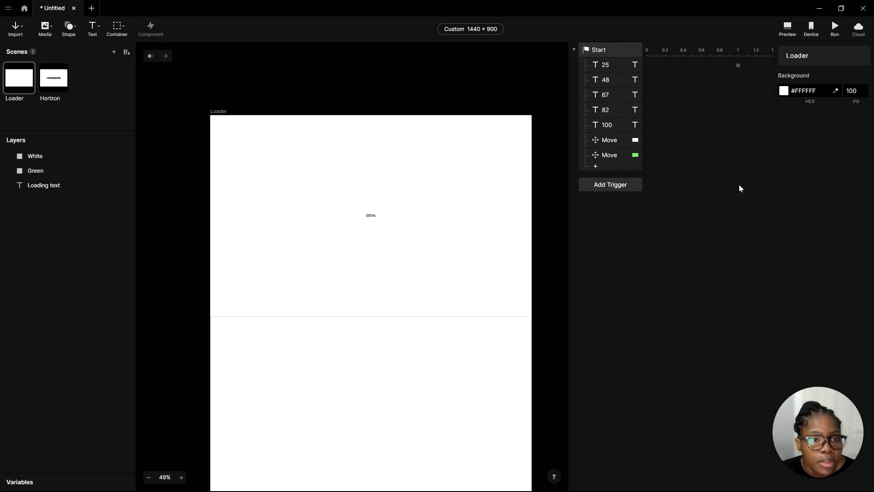
Preview the Loader scene from the beginning to check the count and the rectangles' slide-up
left_click(788, 29)
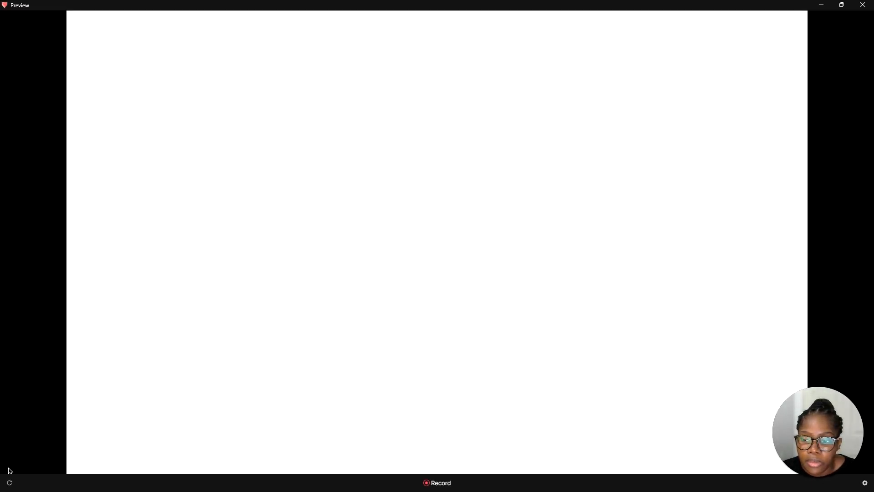
left_click(9, 482)
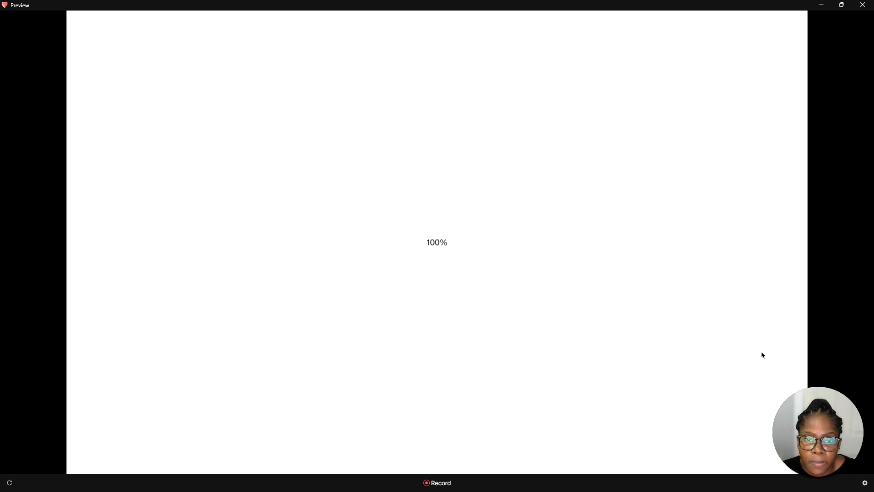
left_click(821, 5)
Examine the layer order, the rectangles' properties and the timing of the White and Green Move responses
left_click(612, 141)
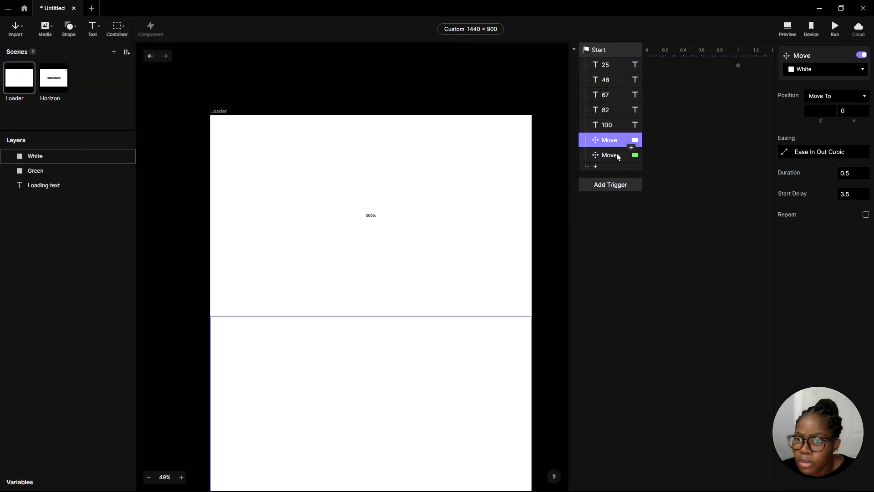
left_click(616, 167)
left_click(93, 281)
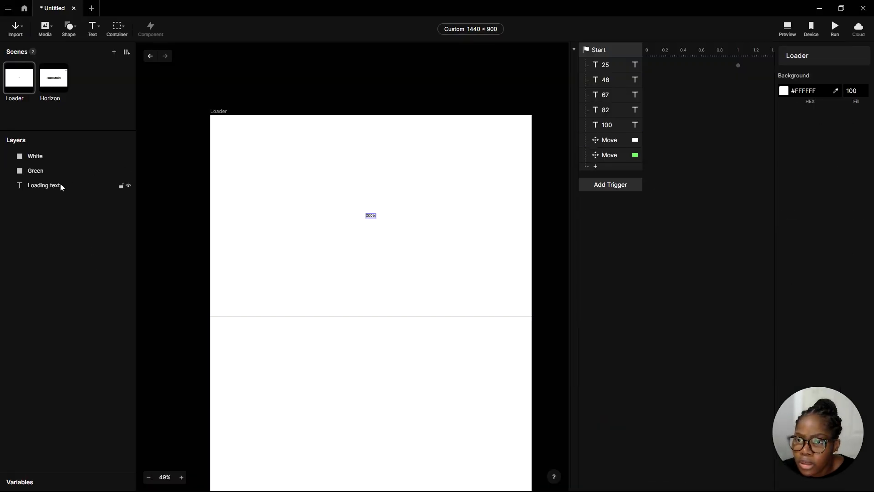
left_click(376, 382)
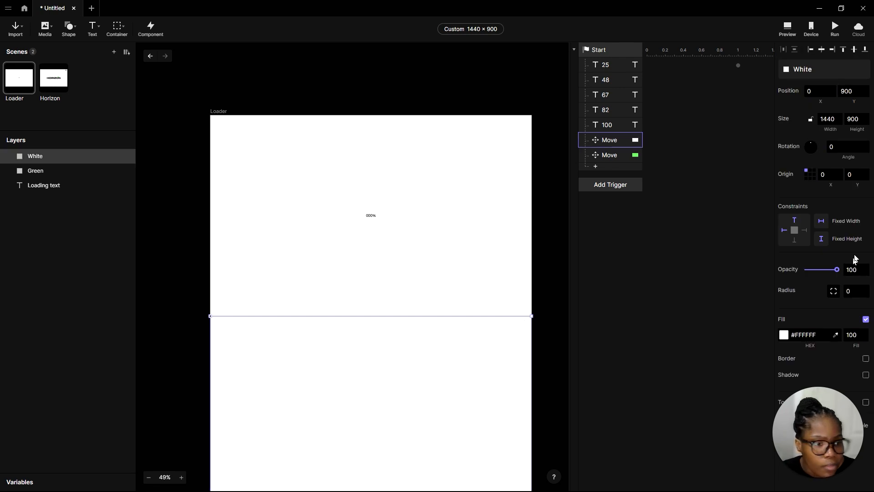
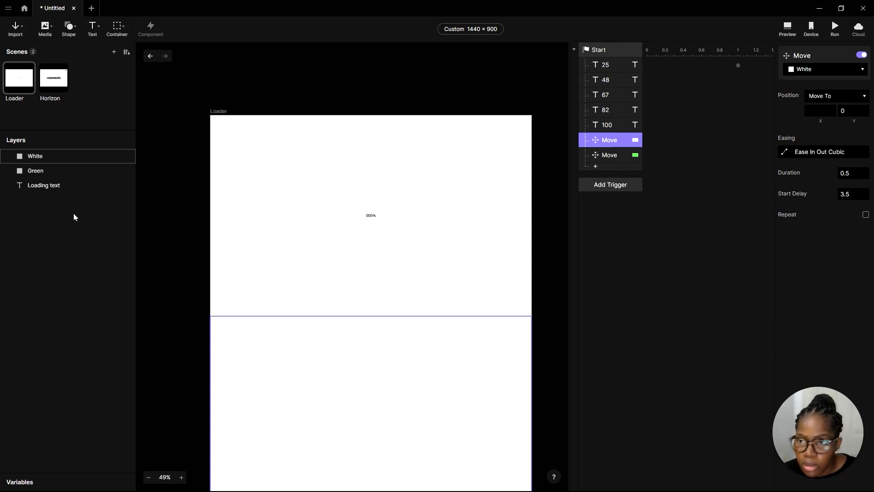
left_click(50, 169)
left_click(52, 157)
left_click(56, 171)
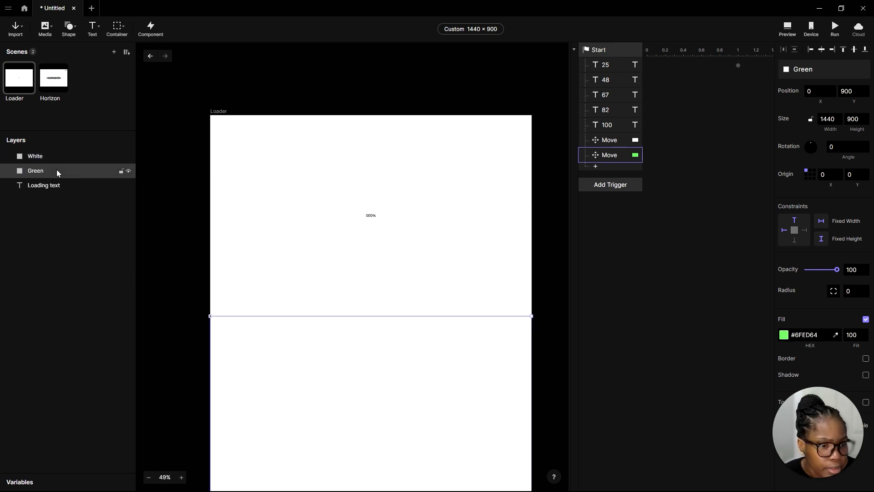
left_click(60, 147)
left_click(344, 353)
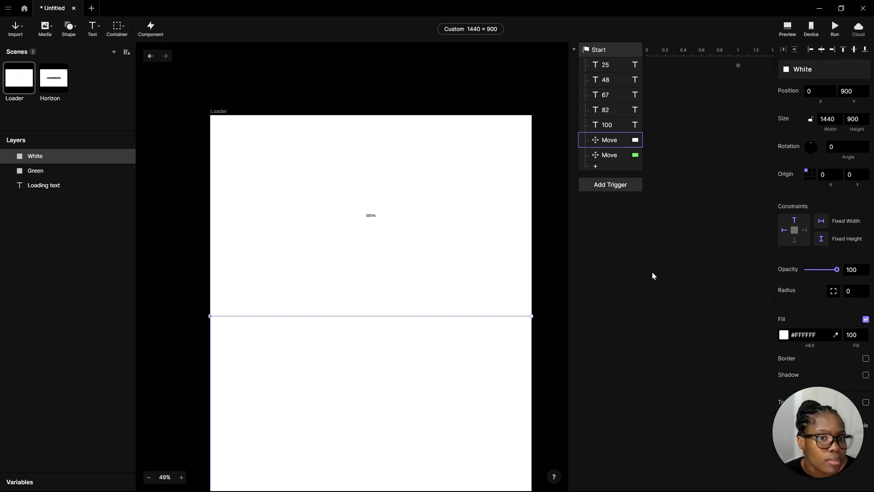
left_click(614, 141)
left_click(617, 155)
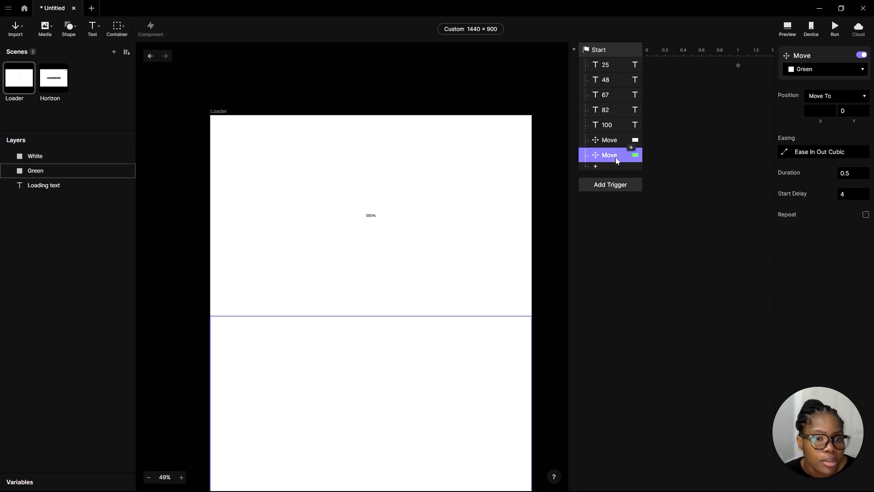
Place the Green Move response before the White one and set their start delays to 3.5 for Green and 4 for White
left_click_drag(614, 135, 615, 136)
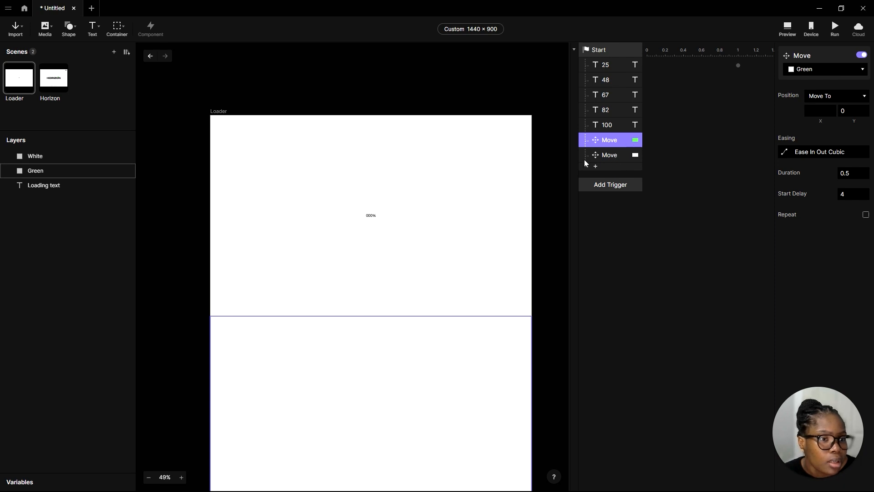
left_click(848, 194)
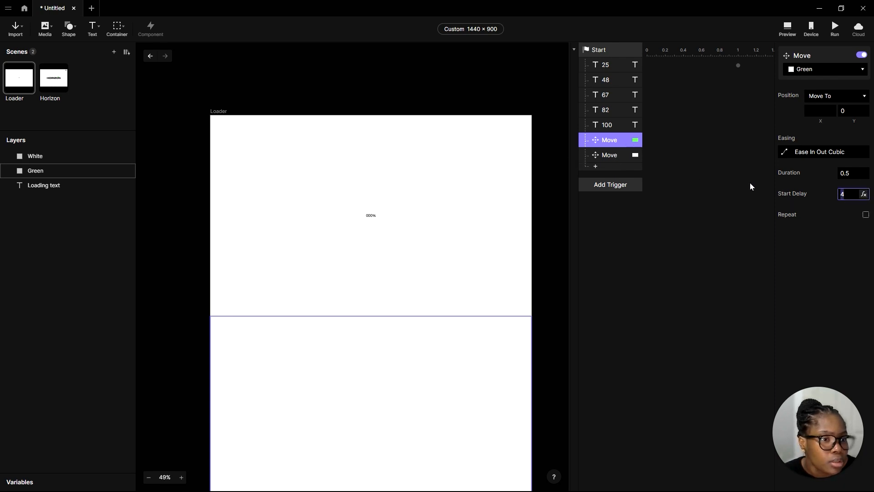
type("3.5")
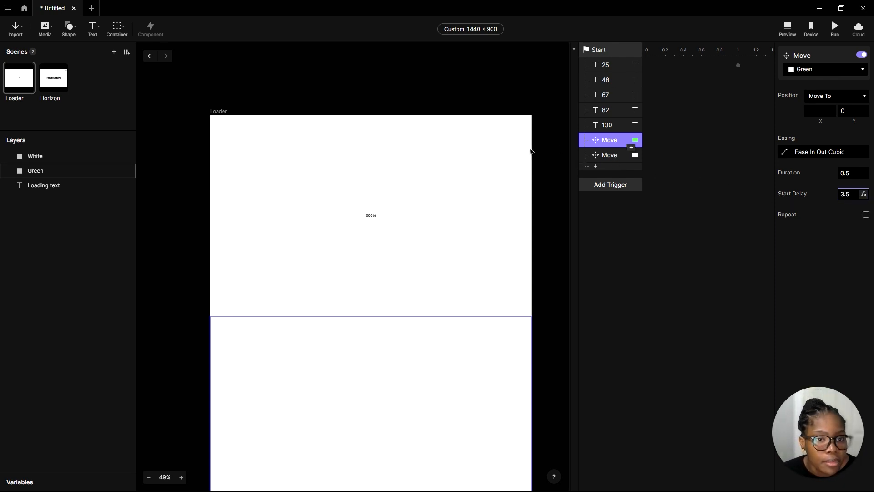
left_click(610, 155)
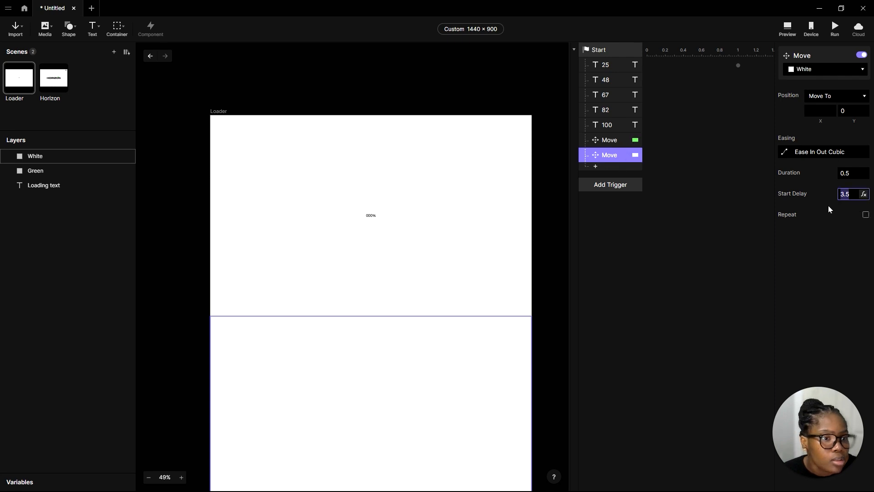
left_click(829, 259)
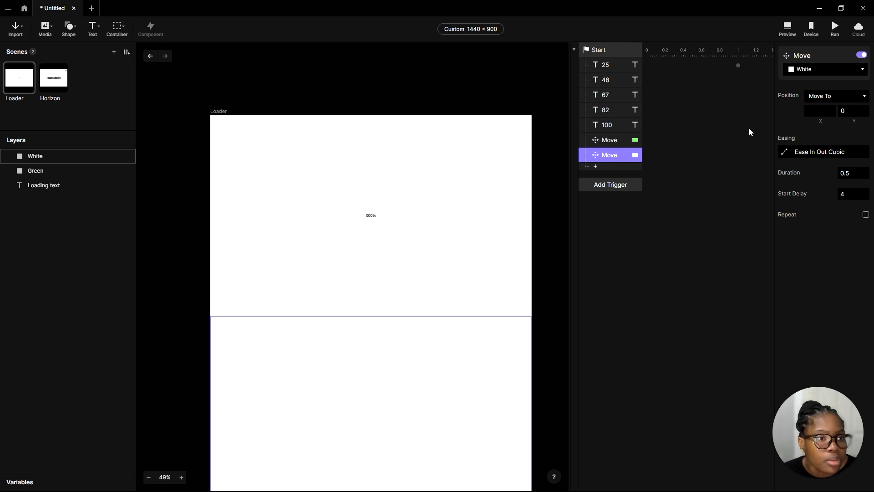
Preview the Loader scene with the revised order of the rectangle movements
left_click(787, 30)
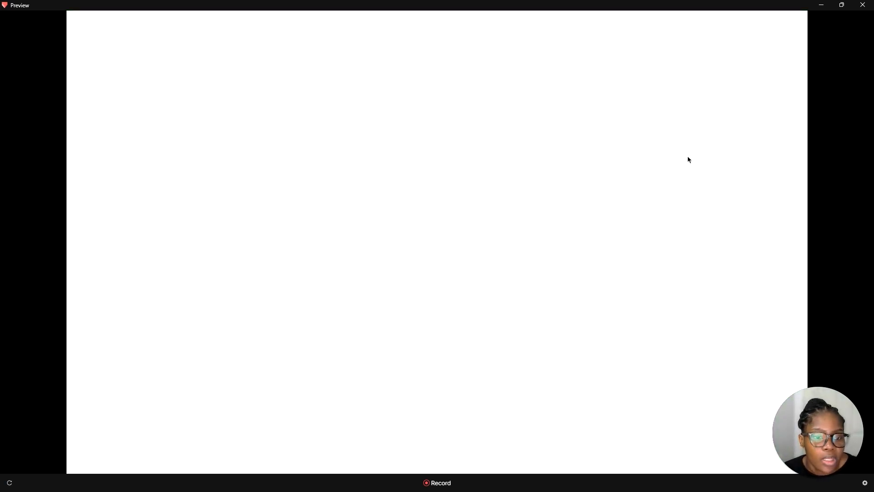
left_click(826, 7)
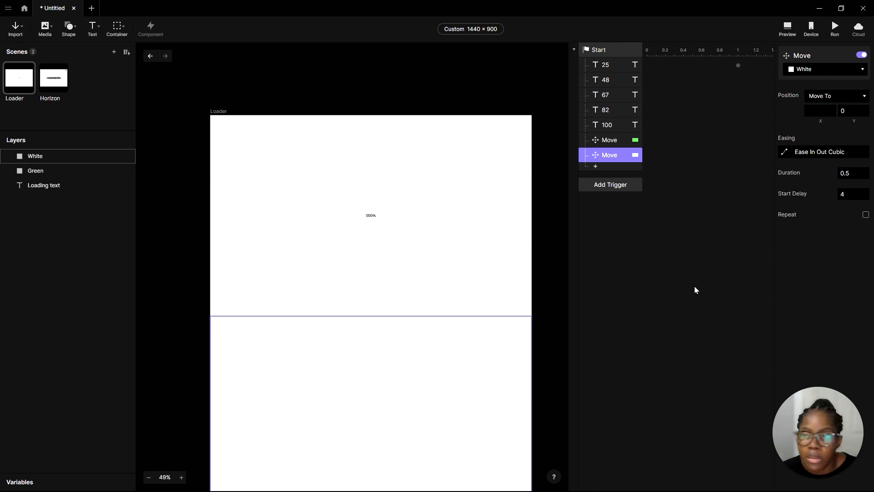
Add a Jump response to the Loader's Start trigger that goes to the Horizon scene with a Fade transition
left_click(49, 88)
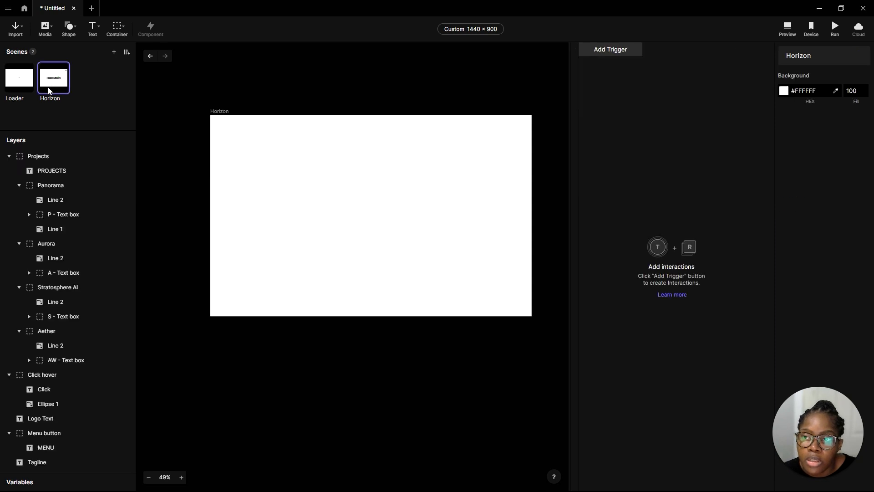
left_click(27, 85)
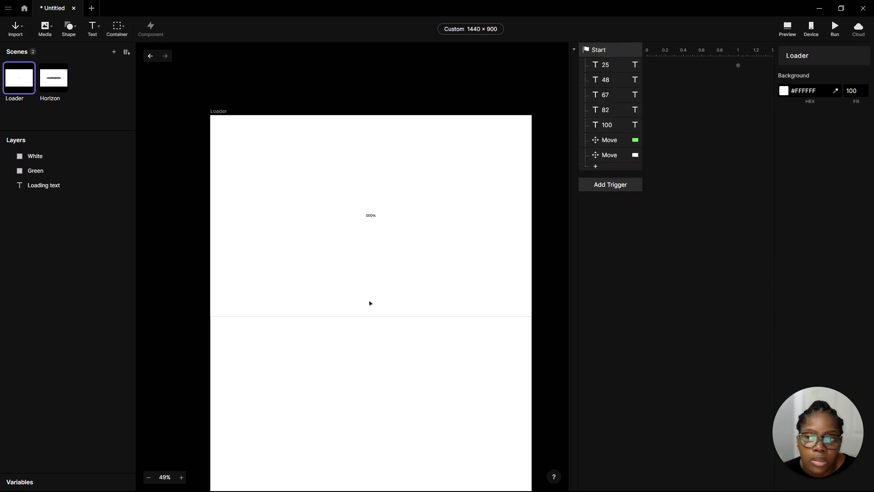
left_click(610, 169)
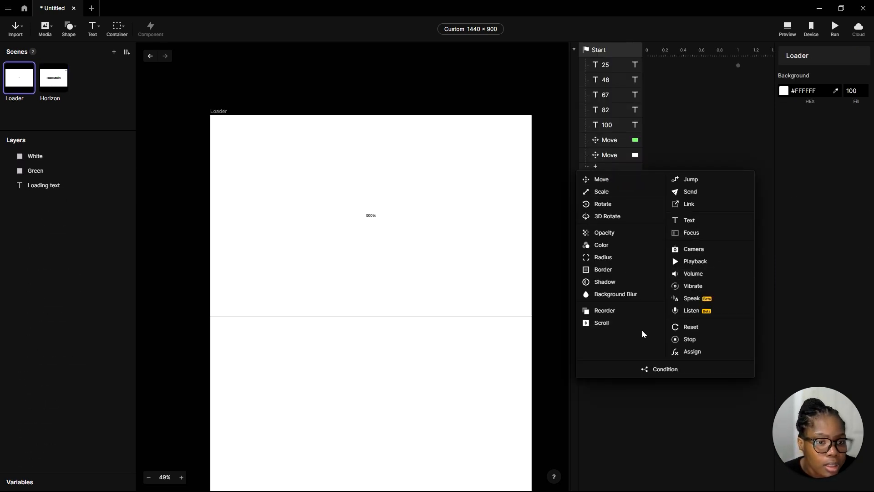
left_click(692, 180)
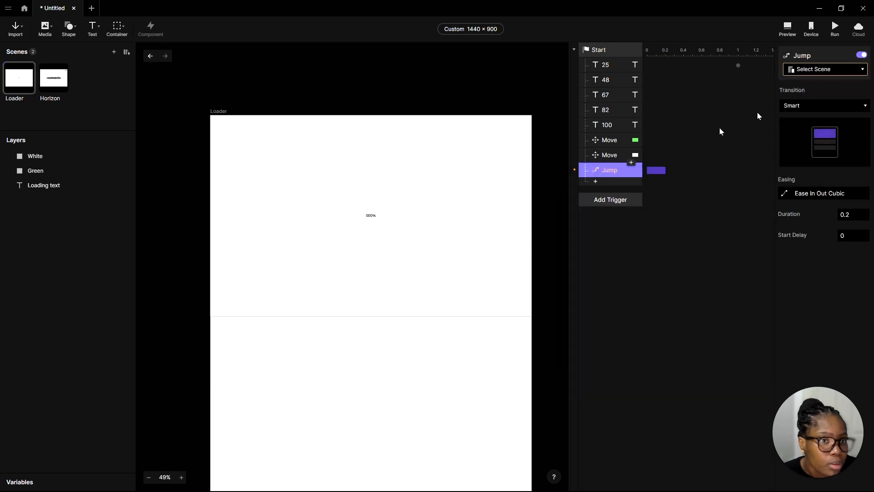
left_click(835, 70)
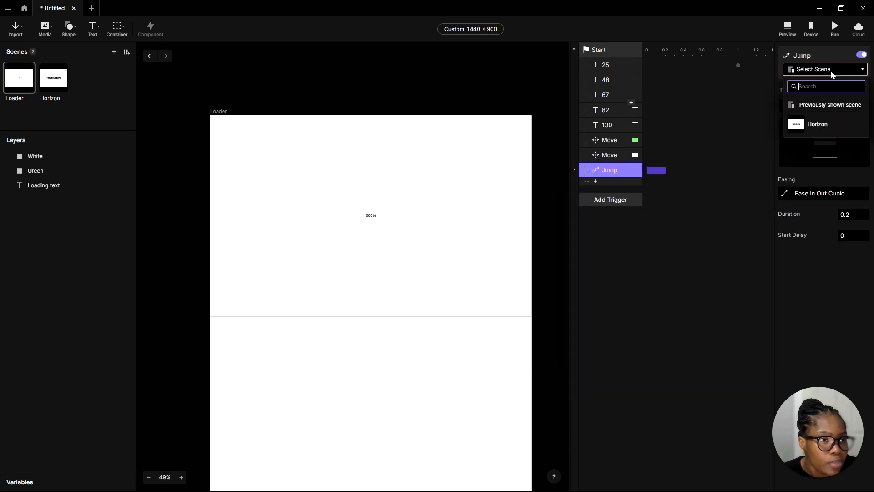
left_click(828, 130)
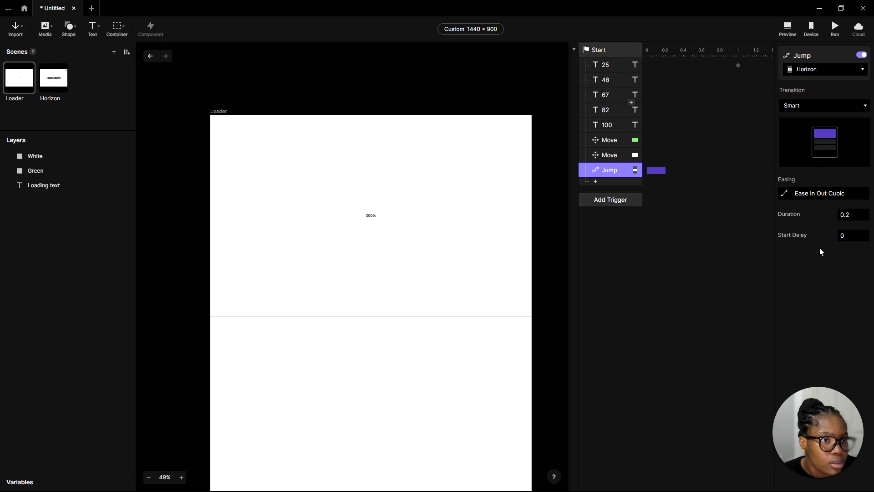
left_click(839, 108)
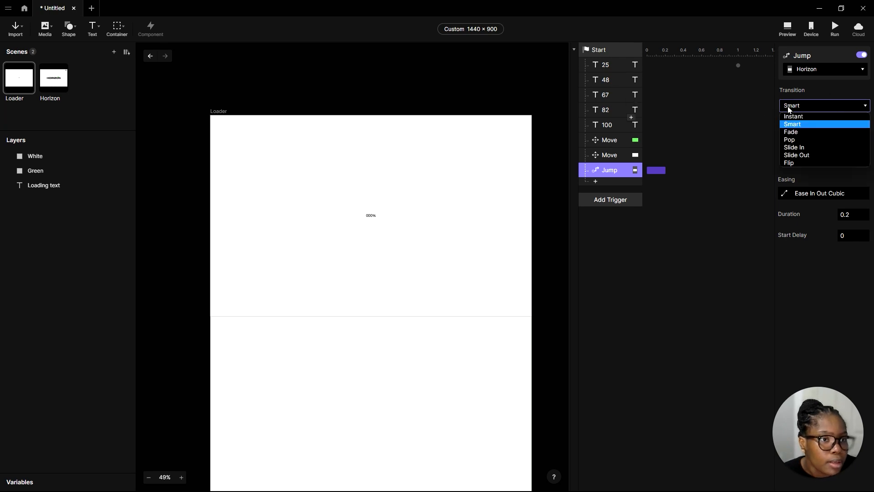
left_click(810, 132)
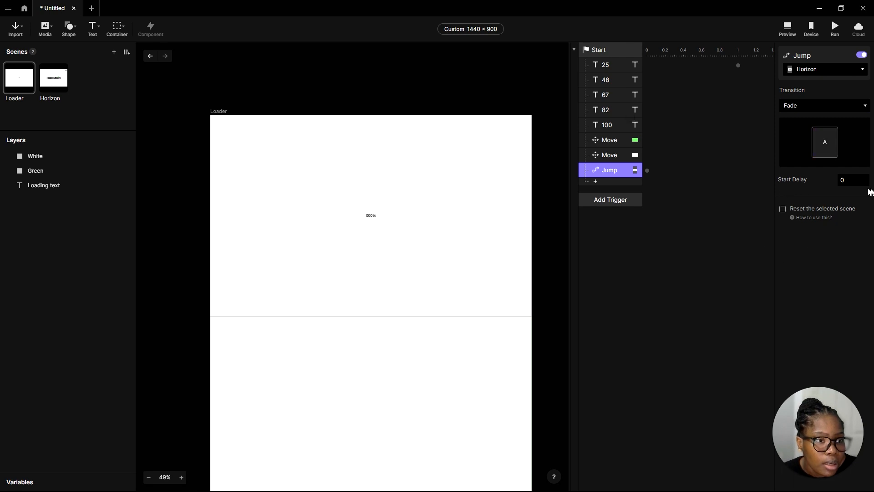
Set the Jump response's start delay to 5 and check it against the delays of the Move responses
left_click(623, 156)
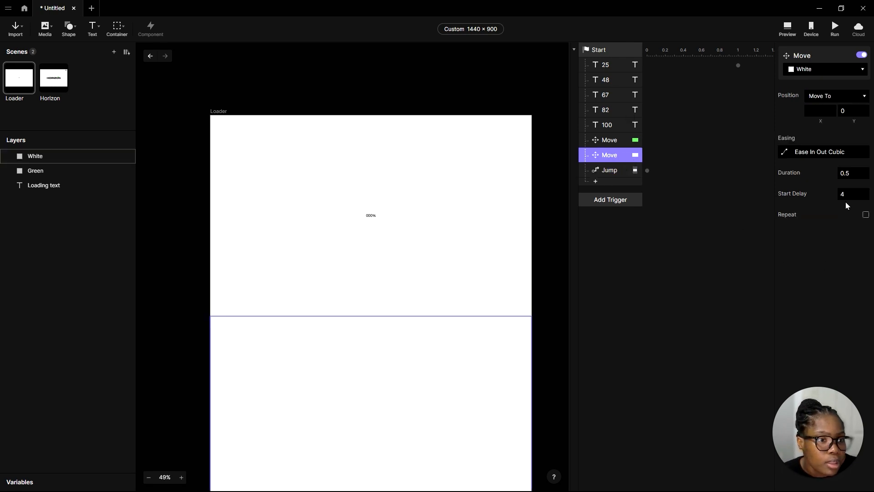
left_click(605, 172)
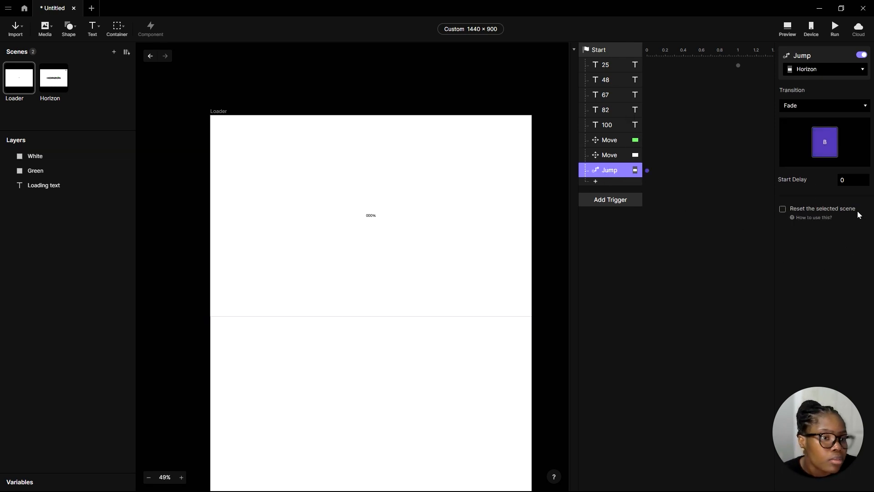
left_click(621, 146)
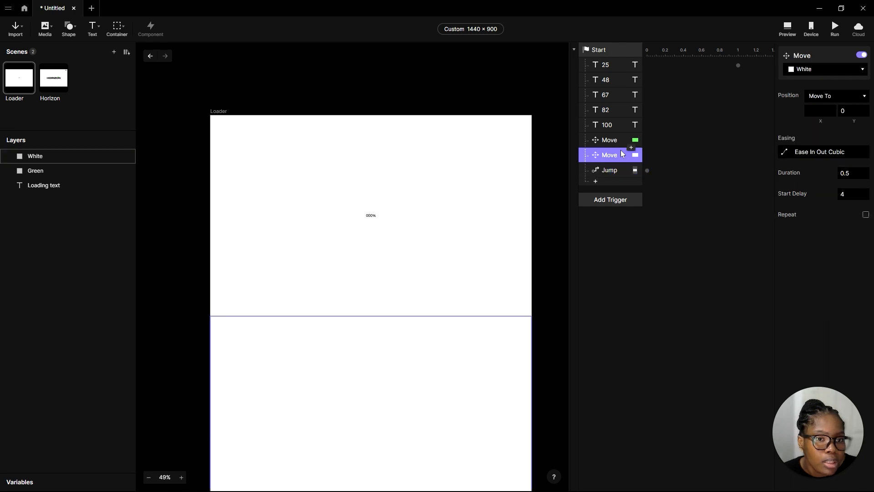
left_click(620, 175)
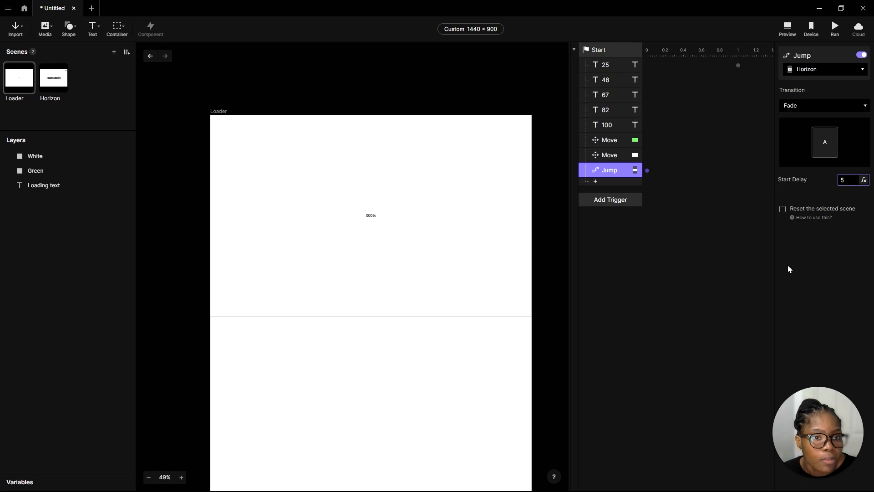
left_click(615, 140)
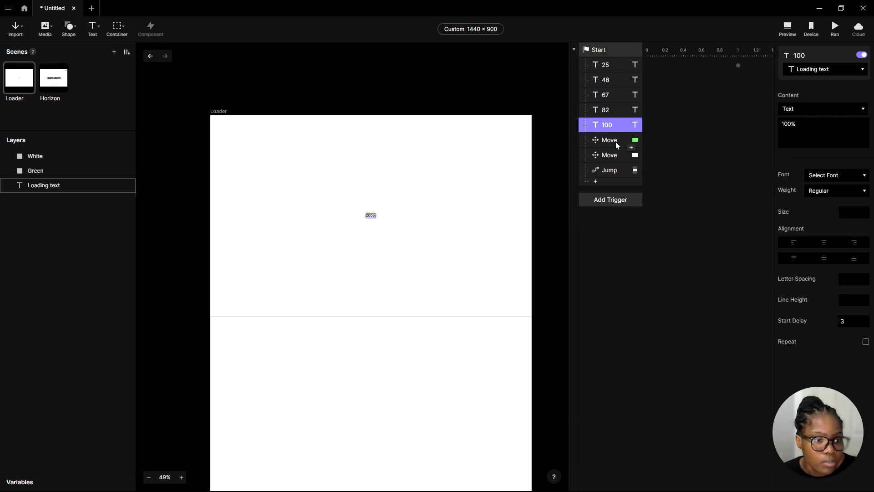
left_click(616, 141)
left_click(615, 156)
left_click(615, 173)
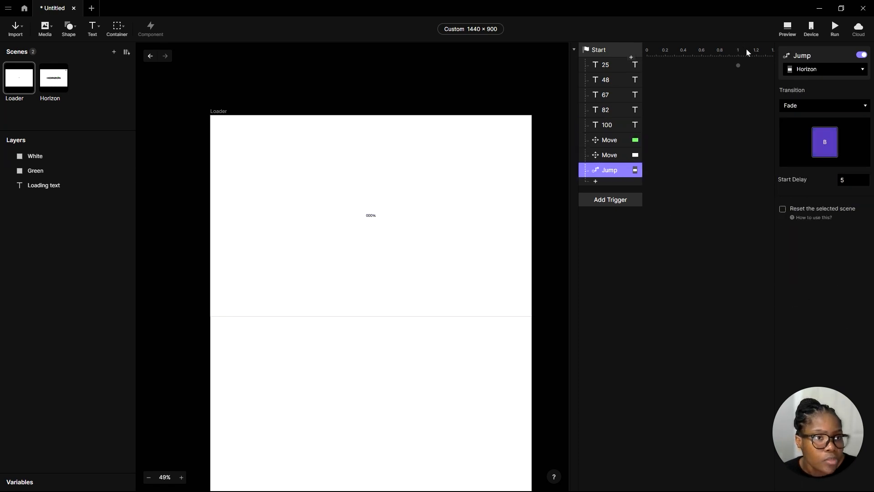
Preview the Loader scene twice through to its jump to the Horizon scene
left_click(787, 27)
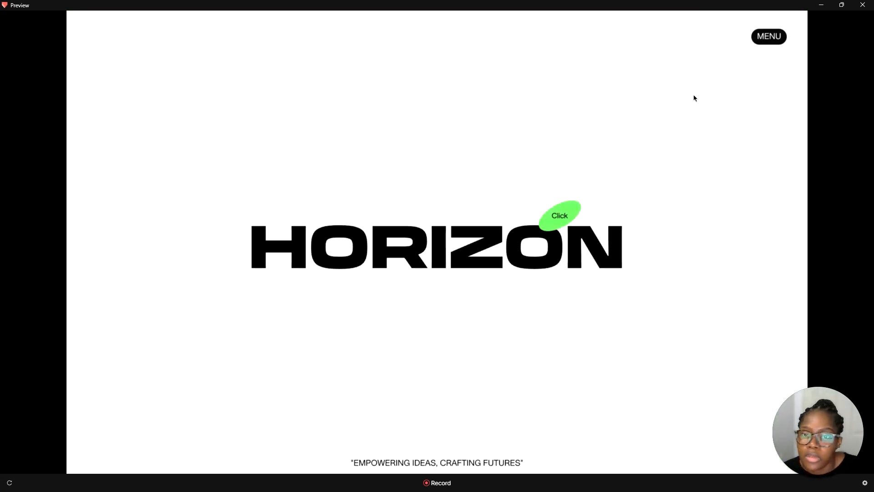
left_click(10, 483)
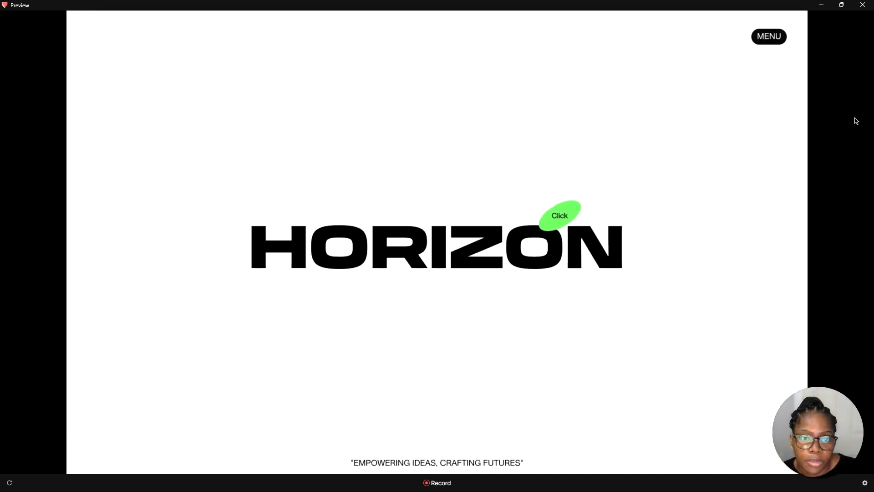
left_click(819, 6)
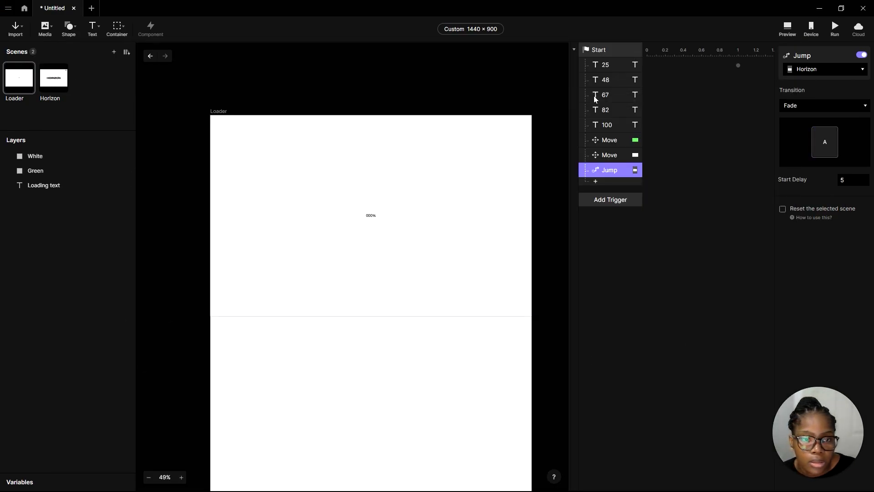
Open the Horizon scene and look over its page layout
left_click(49, 84)
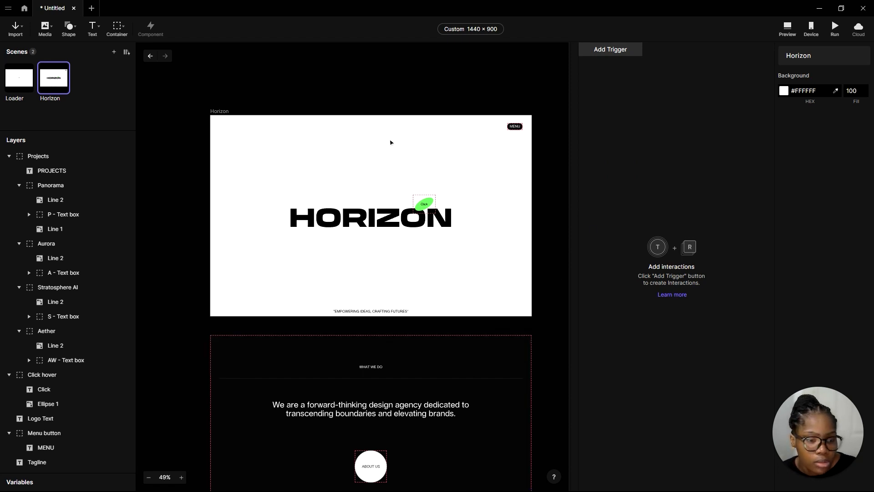
scroll(390, 142, "down", 3)
scroll(402, 291, "up", 5)
scroll(386, 165, "down", 2)
scroll(384, 164, "down", 2)
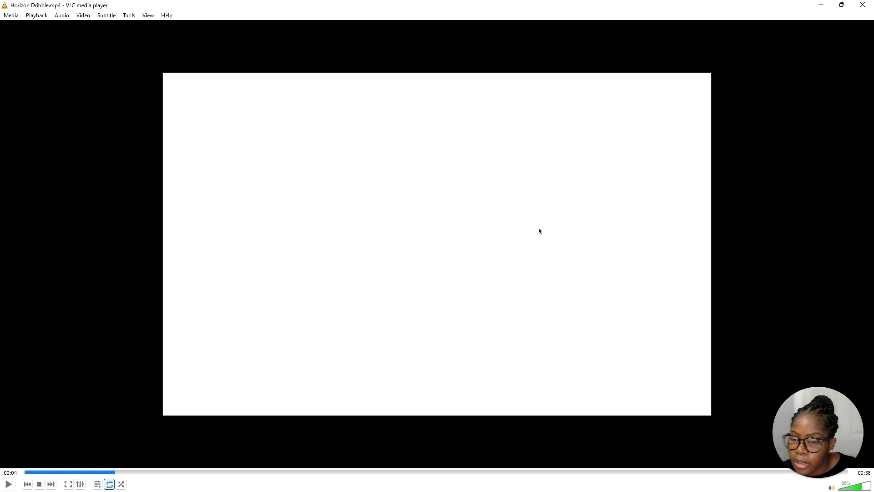
Switch to VLC media player and replay the part of Horizon Dribble.mp4 from the loader transition to the moving Click badge
left_click_drag(109, 473, 72, 473)
left_click(9, 484)
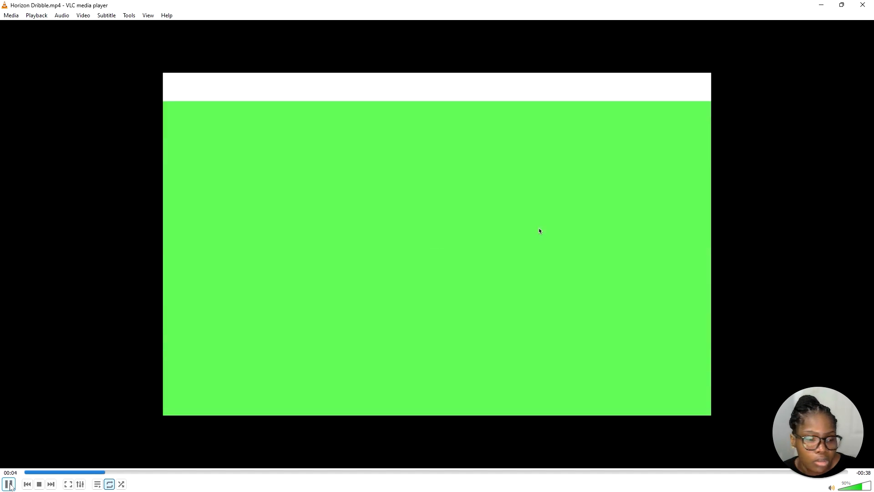
left_click(9, 484)
left_click(9, 484)
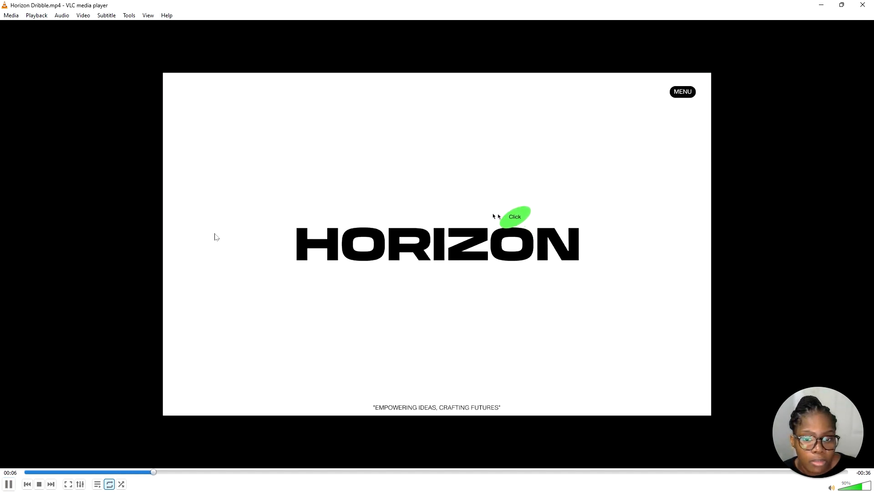
left_click(136, 473)
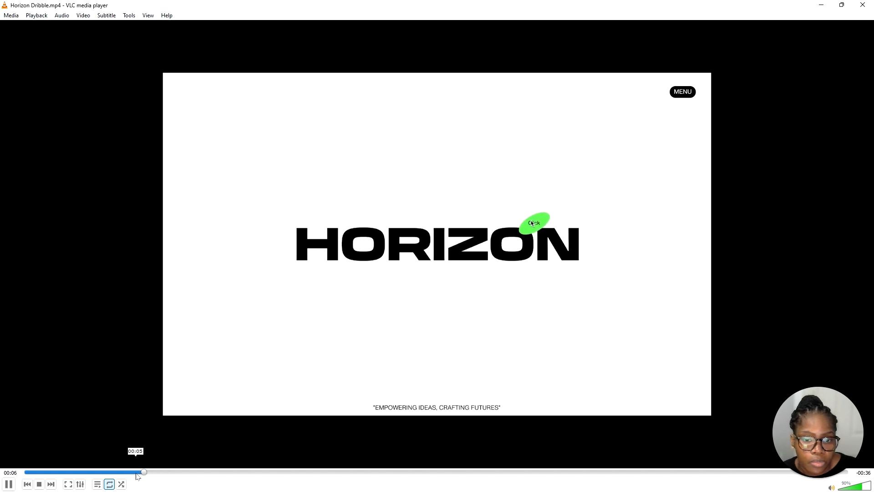
left_click(122, 473)
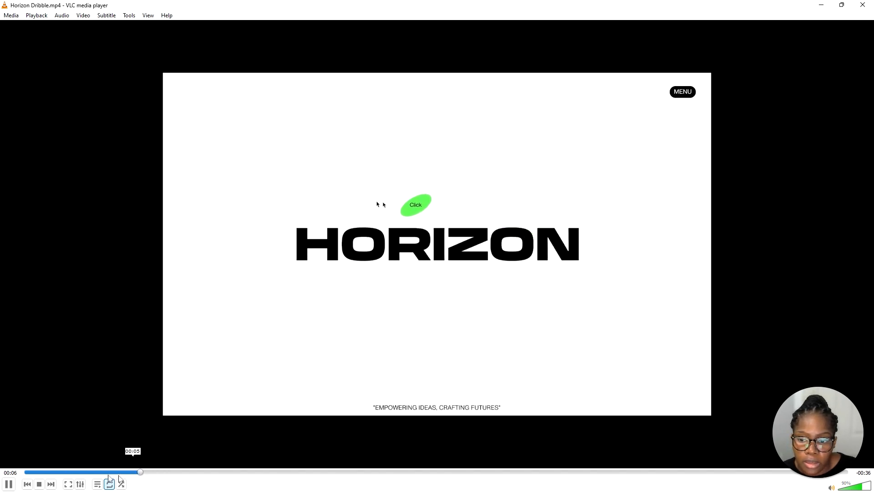
left_click(130, 472)
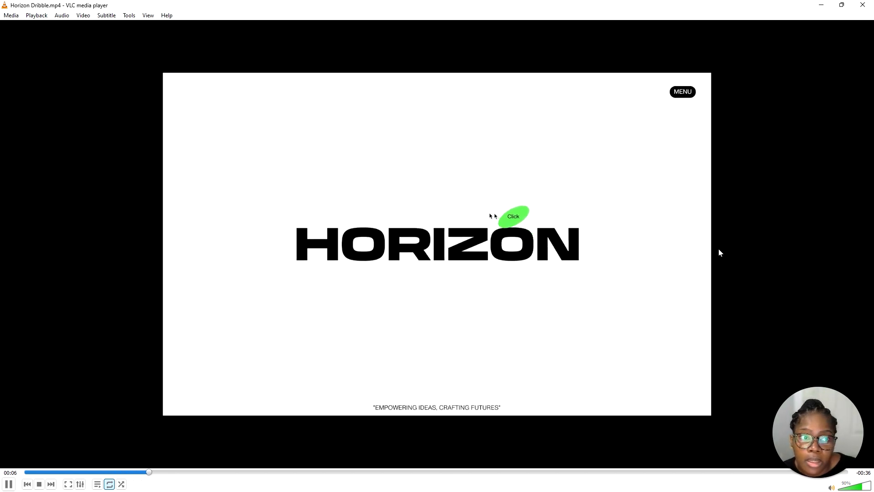
key("space")
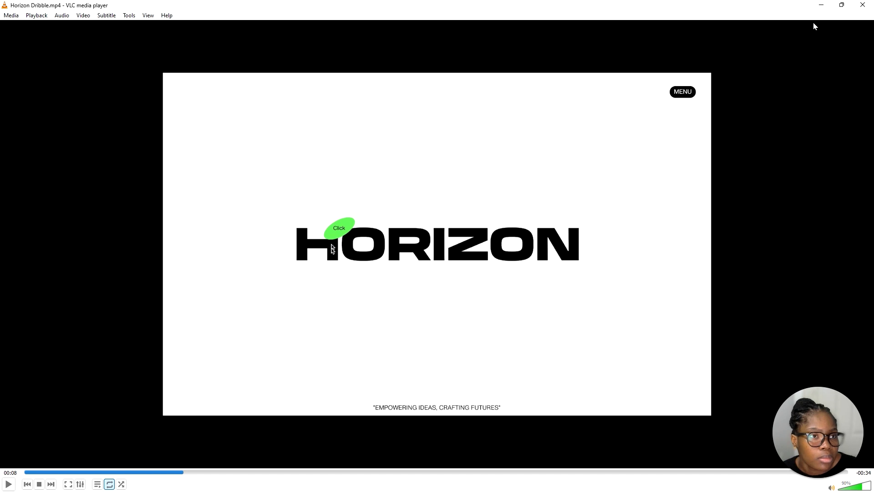
left_click(822, 5)
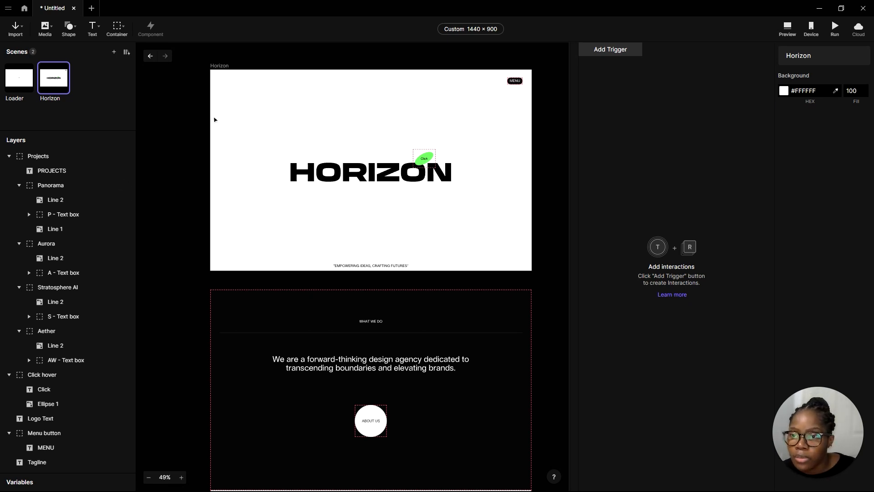
Move the Menu button container in the Horizon scene's layer order to between Tagline and About Us
scroll(398, 164, "up", 2)
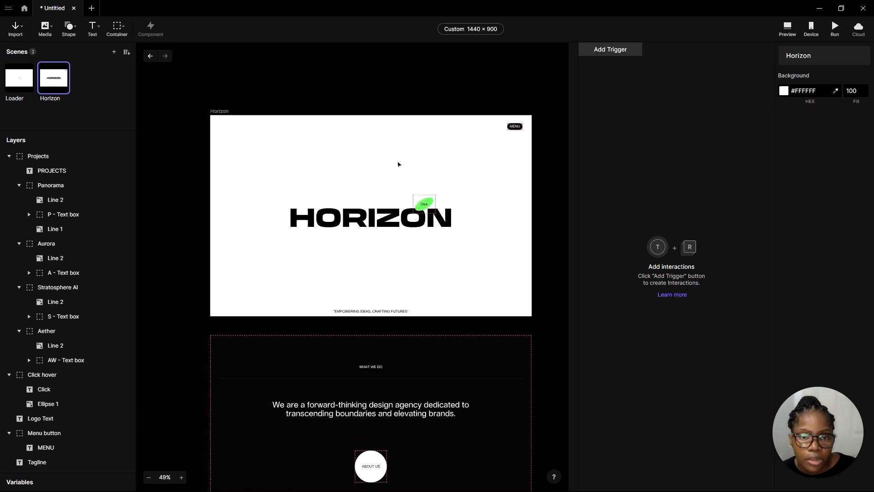
scroll(414, 171, "down", 2)
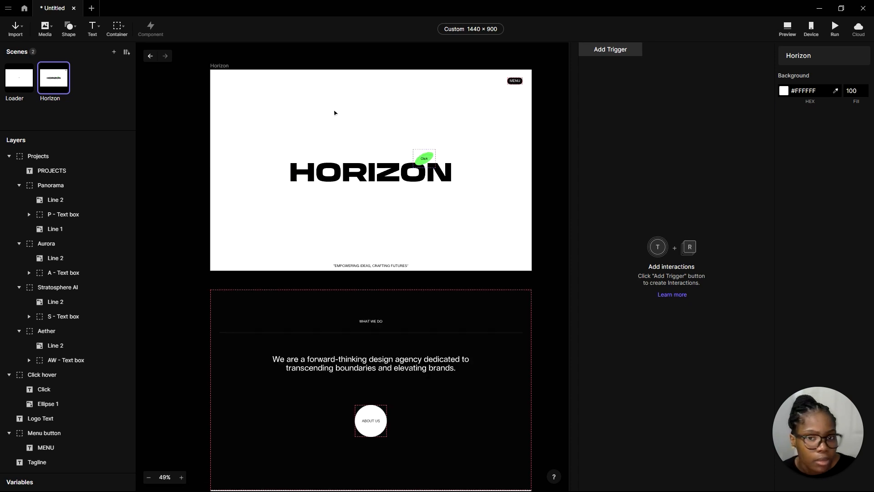
scroll(403, 143, "up", 1)
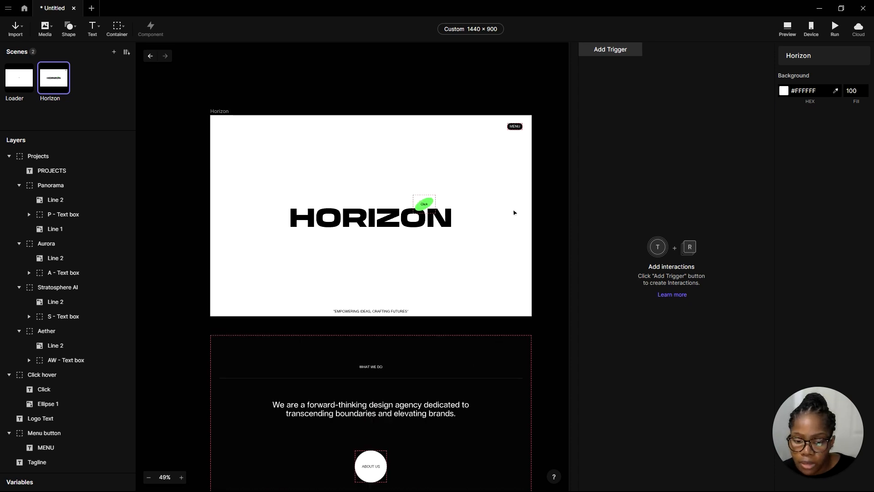
scroll(516, 201, "up", 1)
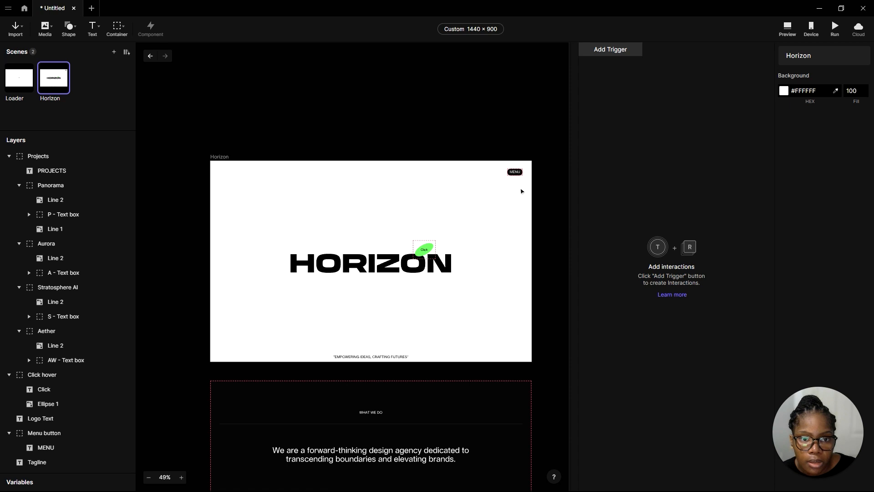
scroll(260, 183, "down", 1)
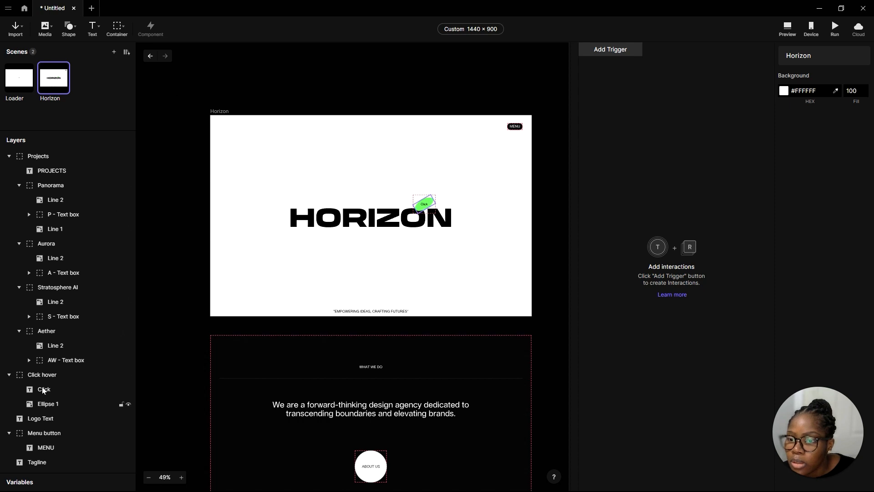
left_click(51, 435)
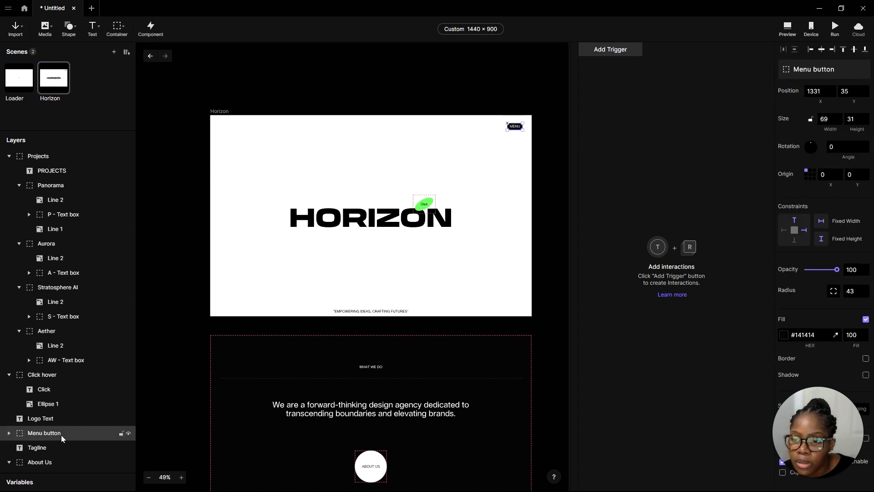
left_click_drag(66, 435, 50, 135)
left_click_drag(61, 453, 64, 155)
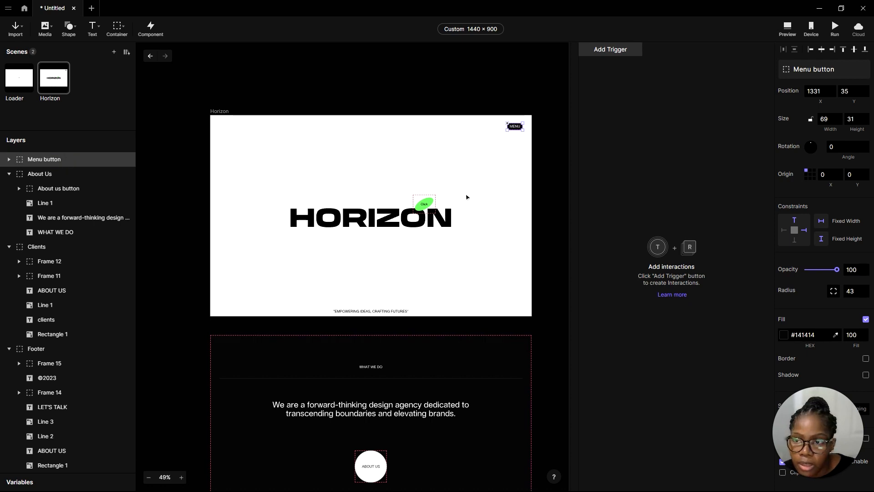
Move the Click hover container above Projects in the Horizon scene's layer order, and place the Menu button container above it
left_click(433, 212)
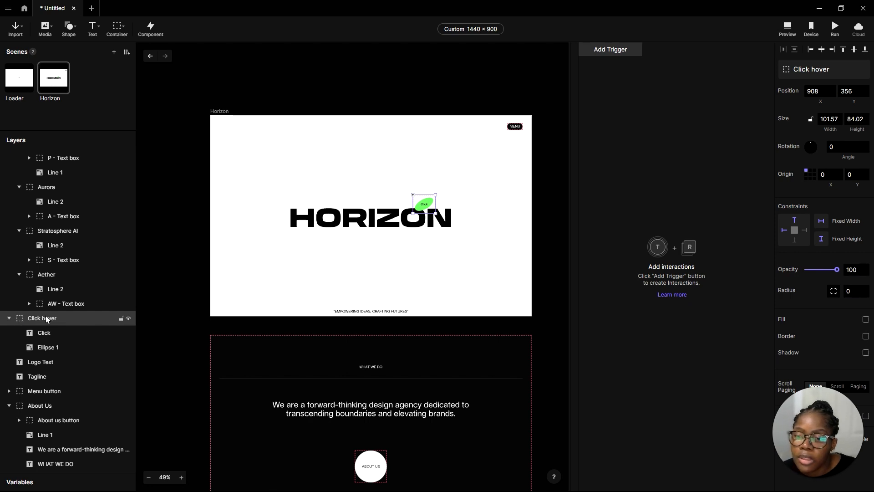
left_click_drag(68, 323, 65, 155)
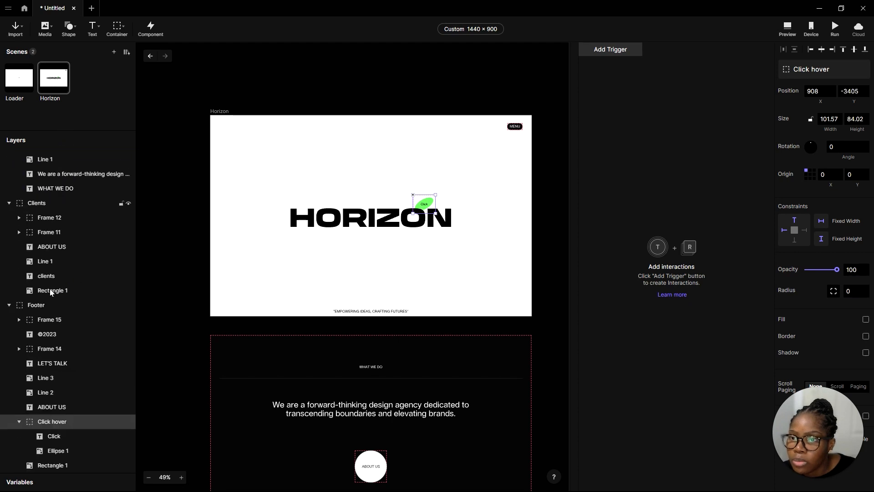
left_click_drag(40, 424, 16, 152)
left_click_drag(49, 448, 48, 154)
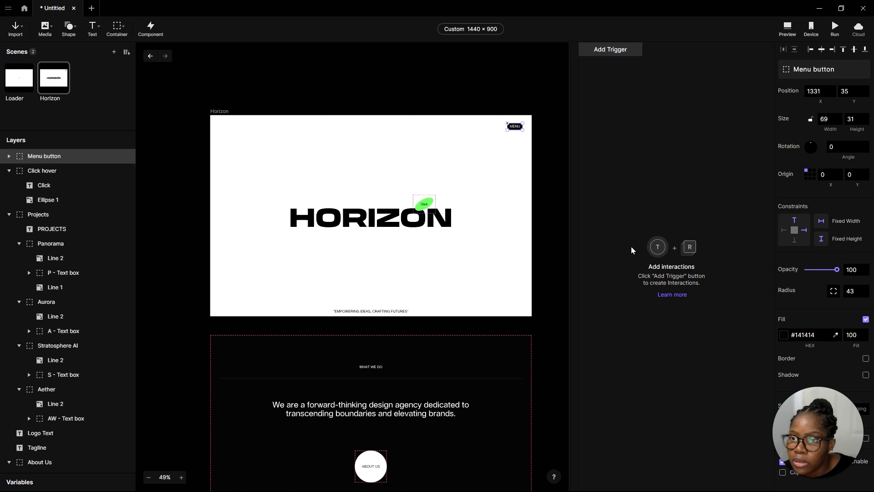
left_click(262, 96)
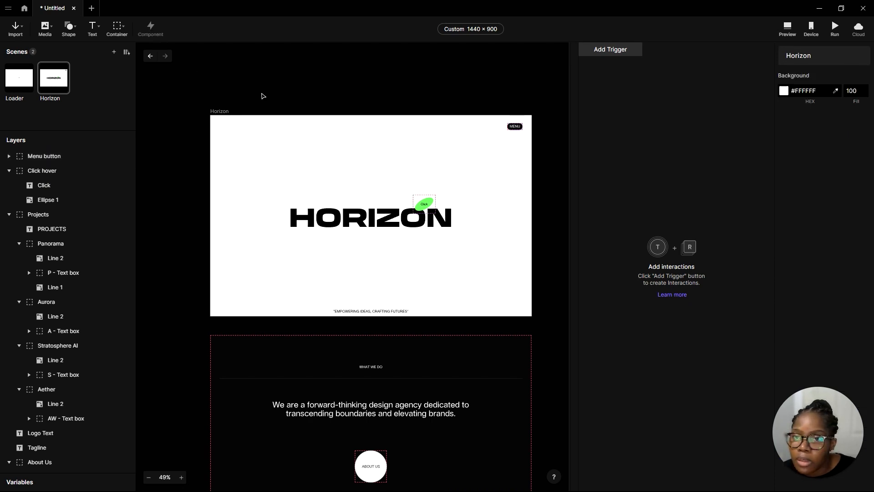
left_click(121, 28)
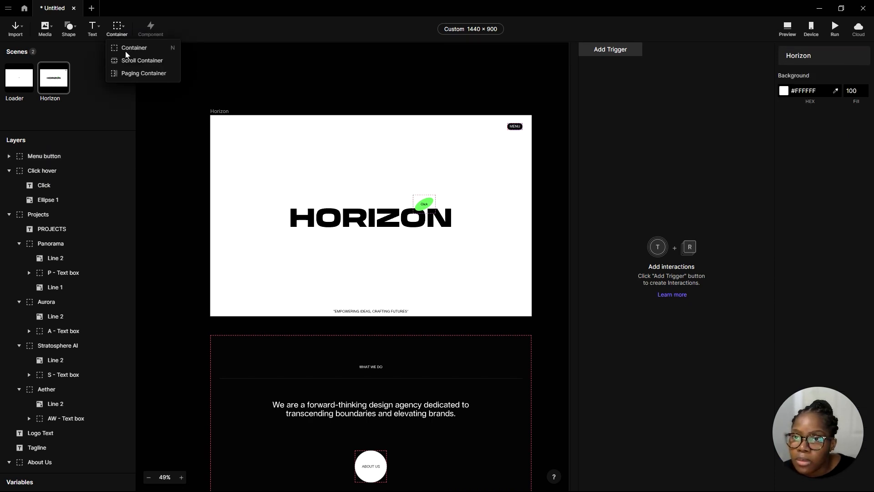
left_click(150, 55)
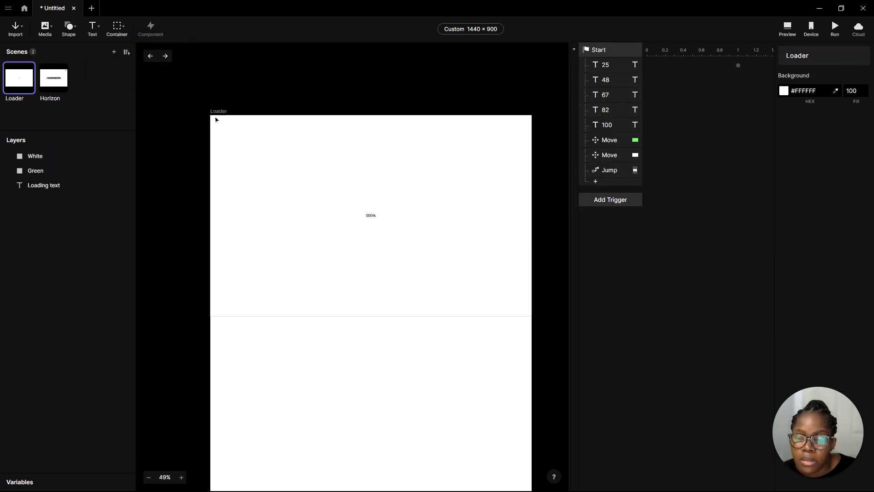
left_click(59, 86)
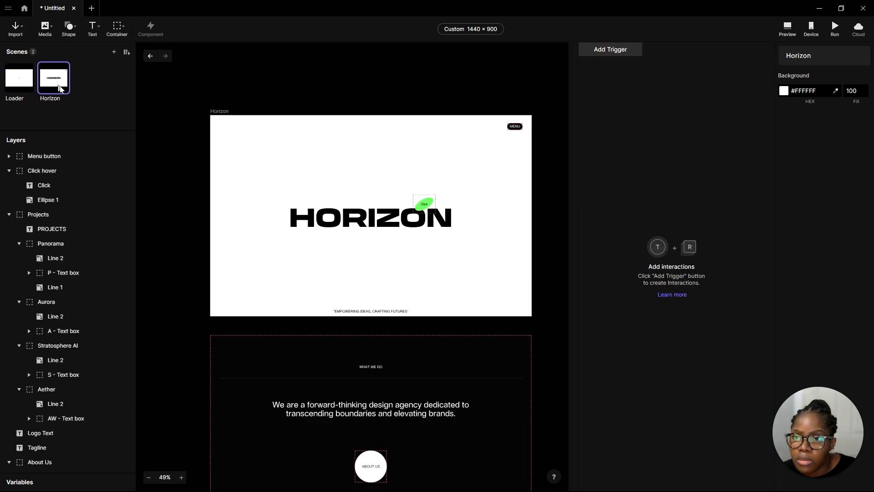
left_click(117, 28)
left_click(128, 71)
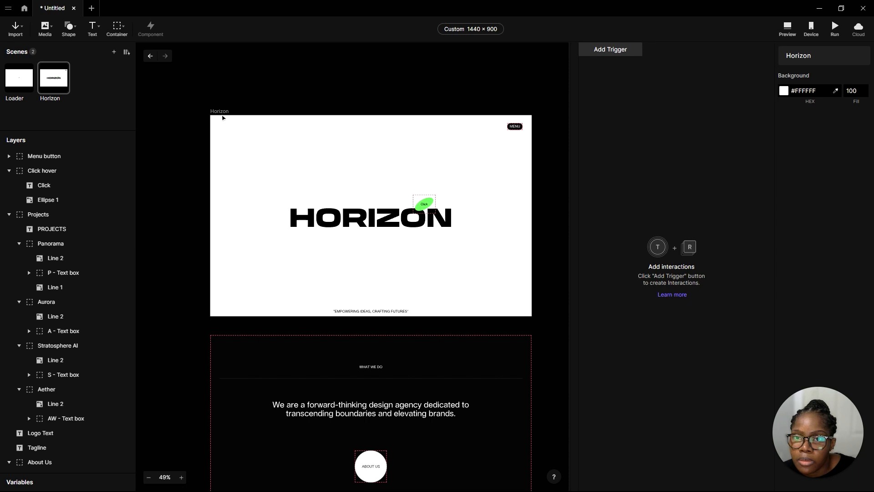
Draw a scroll container over the first screen of the Horizon scene, and set its width to 1440 and X position to 0
left_click(119, 28)
left_click(128, 61)
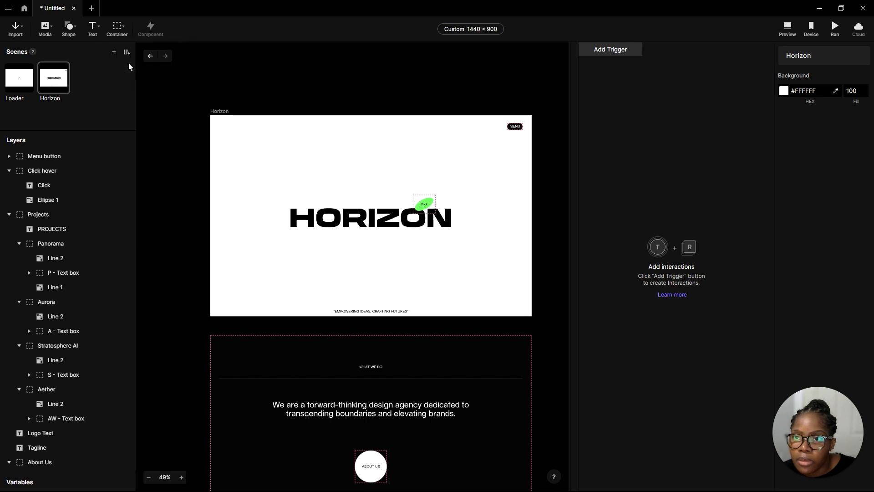
mouse_move(210, 115)
left_mouse_down()
mouse_move(266, 185)
mouse_move(531, 316)
left_mouse_up()
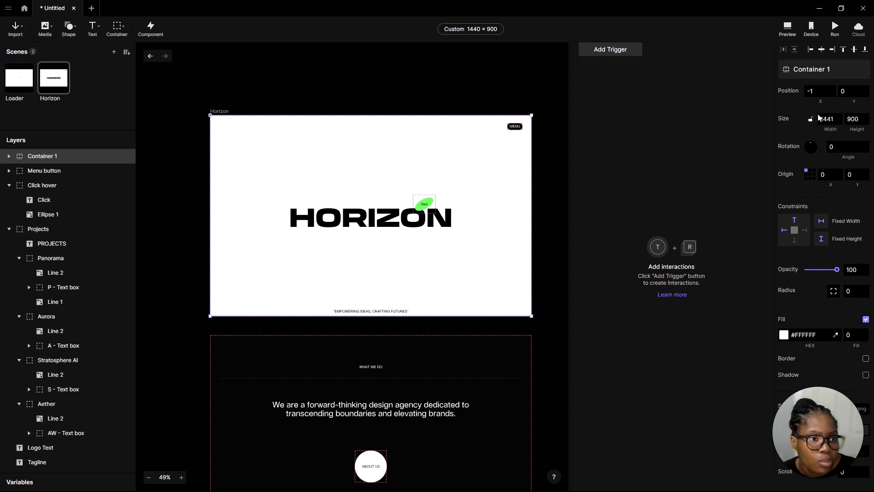
left_click(832, 121)
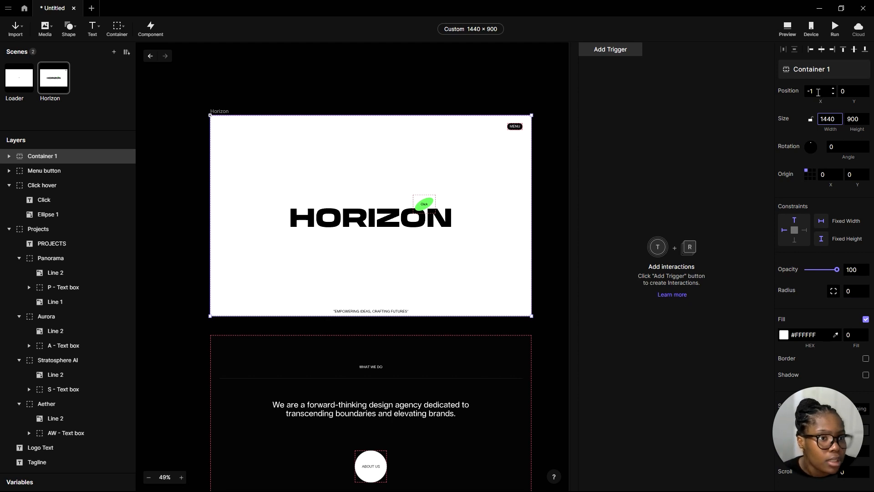
left_click(810, 92)
key("Return")
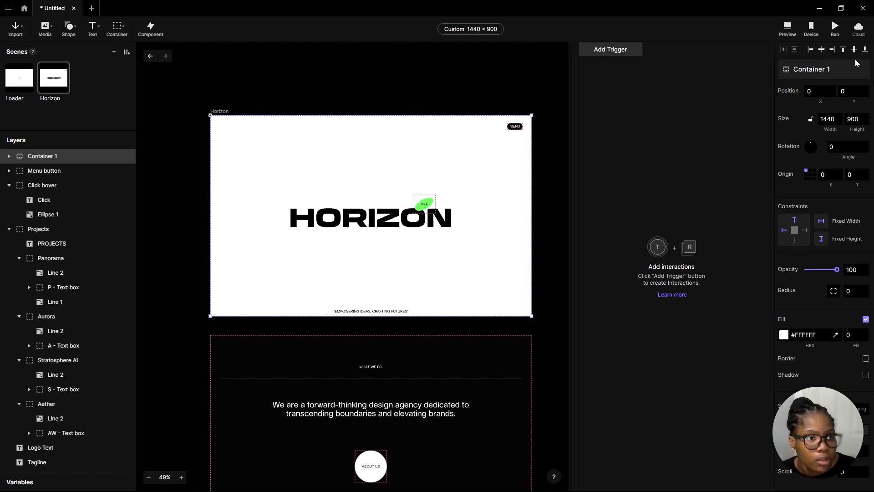
Move Menu button and Click hover together above Container 1 in the layer order, and collapse Click hover
left_click(49, 173)
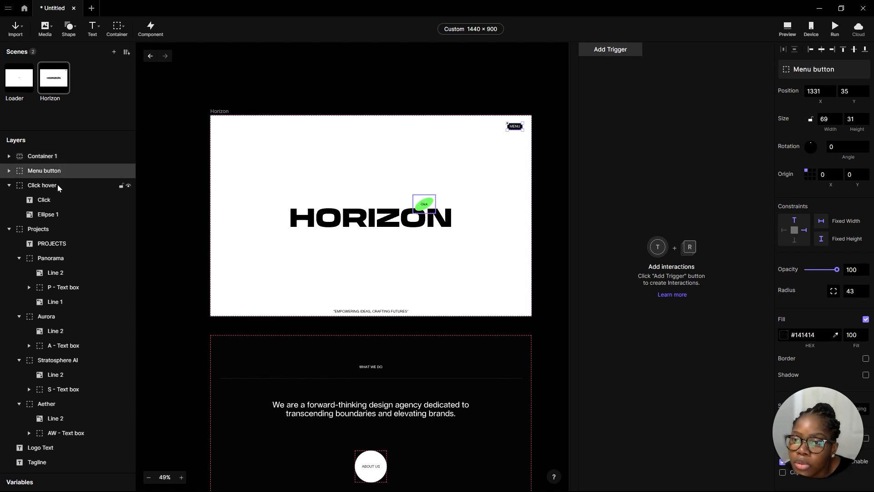
left_click(57, 184)
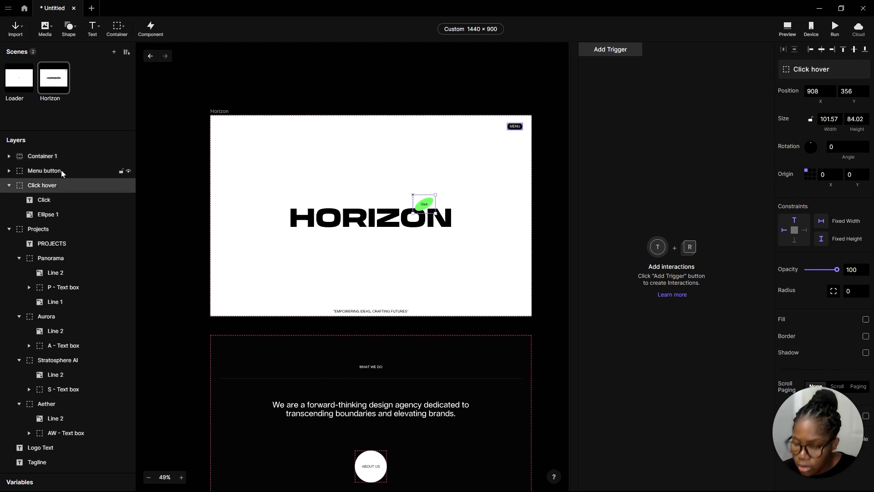
left_click(61, 171, "shift")
left_click_drag(61, 171, 59, 152)
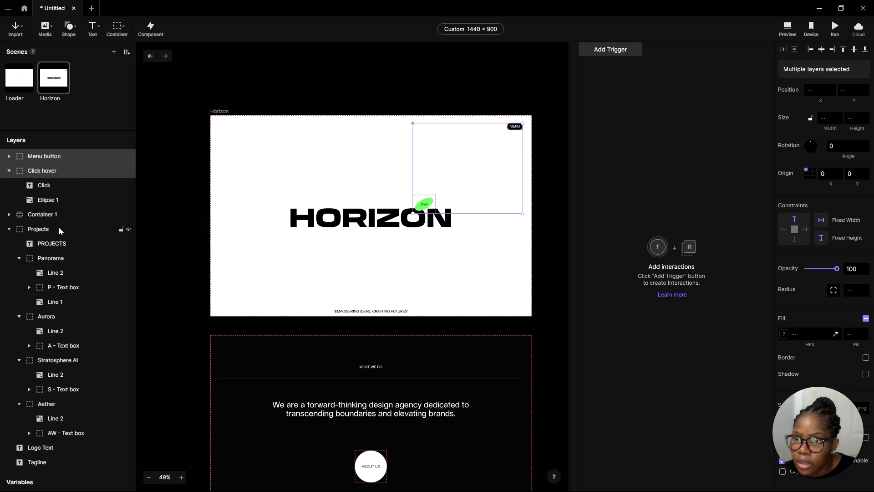
left_click(9, 170)
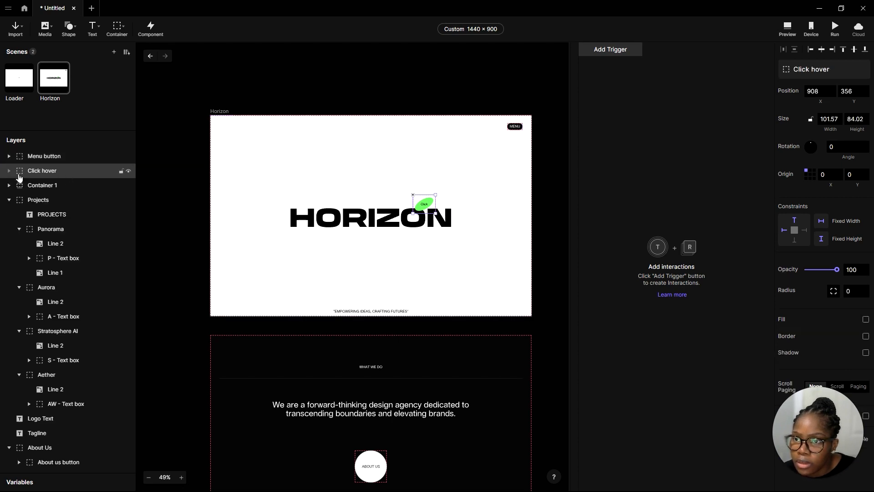
Rename the Container 1 scroll container as Scroll Main Container
double_click(56, 184)
type("Scroll Main Co")
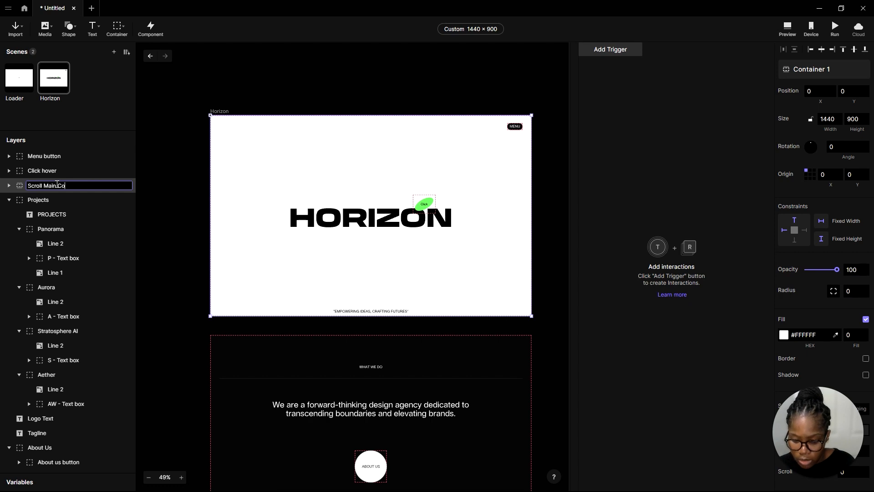
type("ntainer")
key("Return")
Move all layers from Projects through Footer, including Logo Text, Tagline, About Us and Clients, into Scroll Main Container
left_click(83, 200)
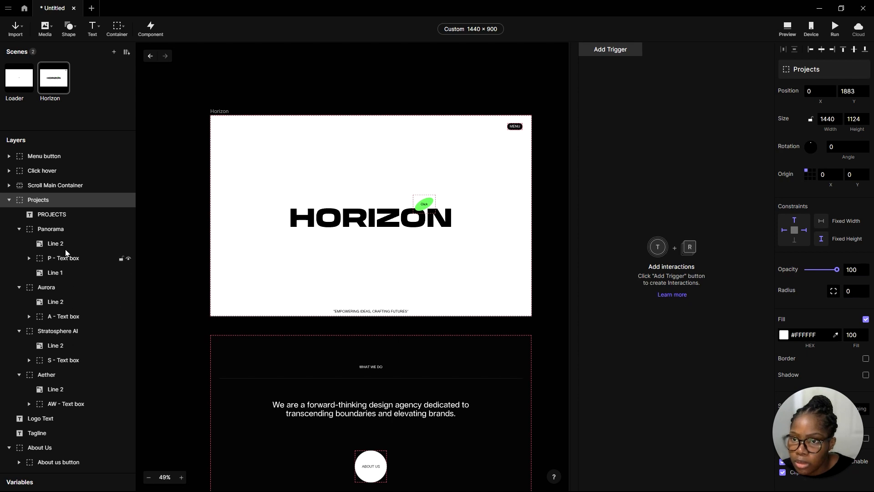
scroll(66, 246, "down", 5)
scroll(66, 252, "up", 5)
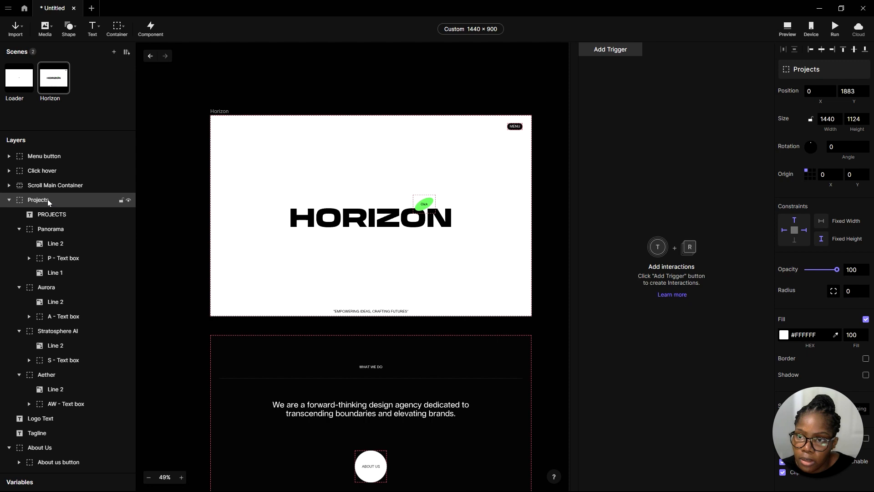
scroll(76, 241, "down", 5)
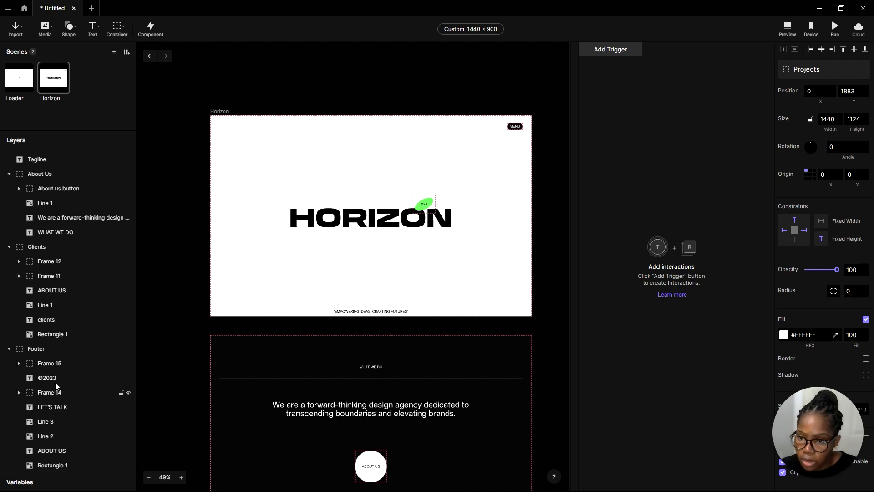
left_click(41, 349, "shift")
scroll(56, 354, "up", 4)
scroll(61, 363, "up", 1)
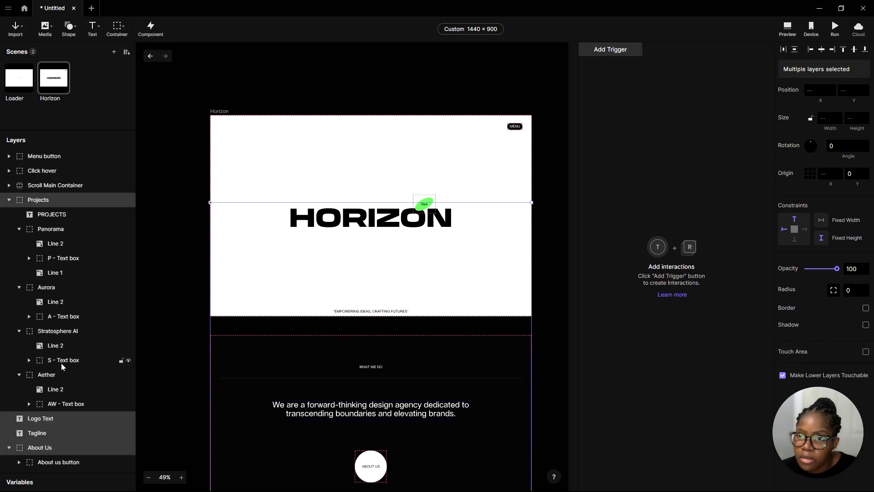
left_click_drag(61, 201, 64, 185)
left_click(28, 190)
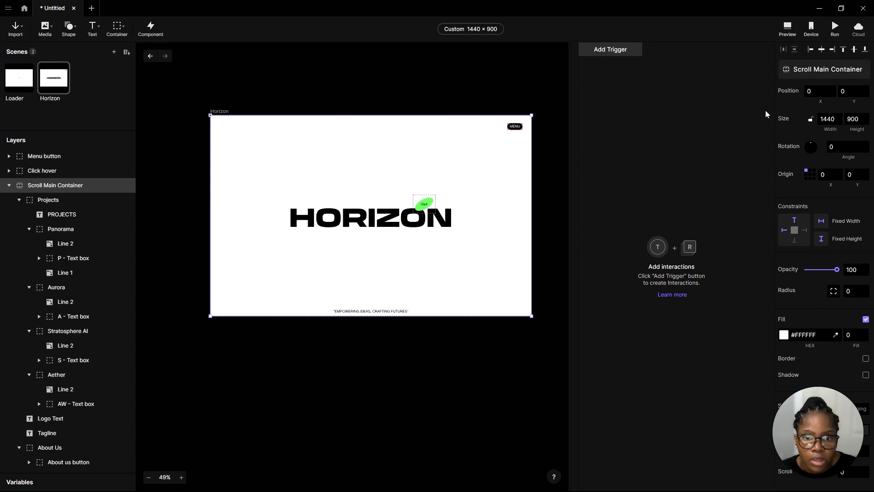
Preview the Horizon scene and scroll its page down to the Clients section
left_click(789, 29)
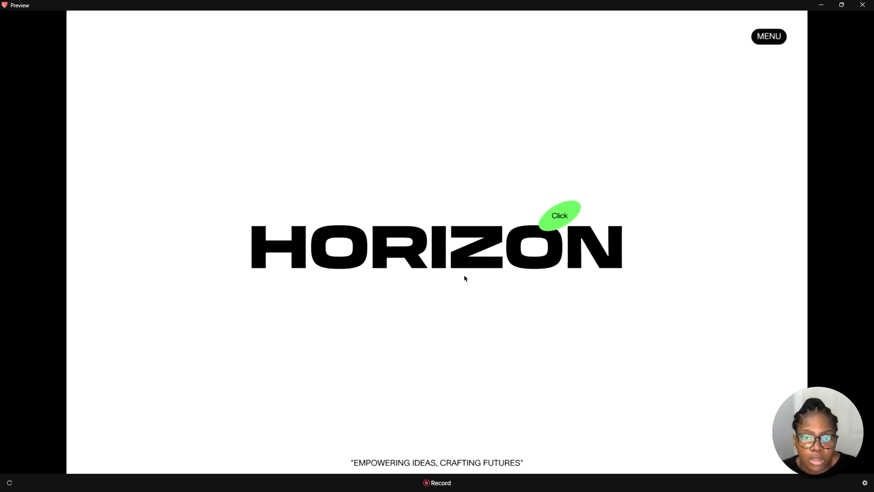
scroll(648, 410, "down", 15)
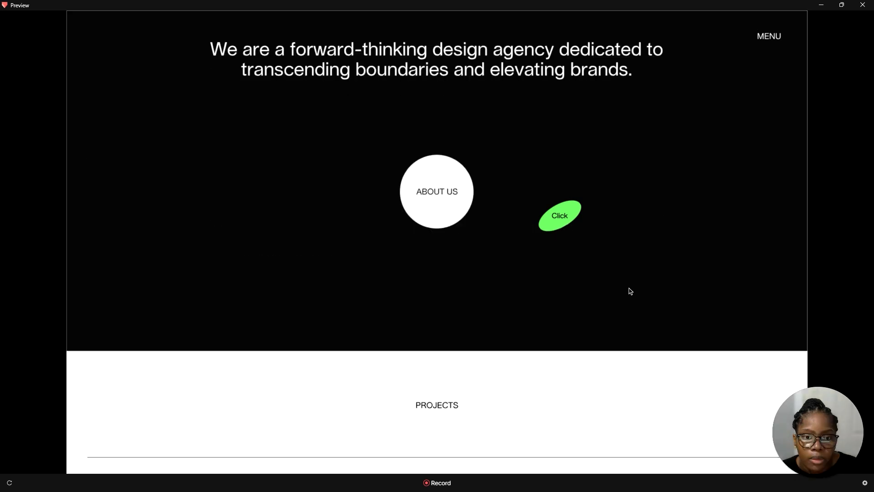
scroll(631, 151, "down", 12)
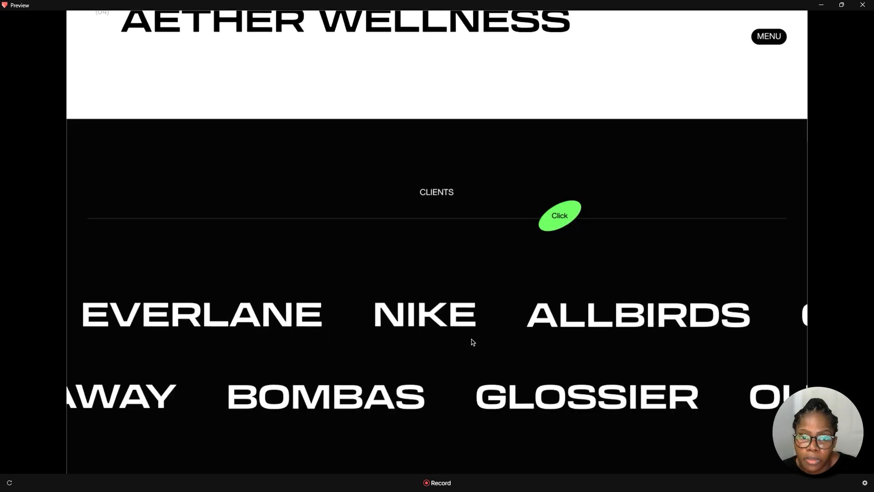
Examine the Horizon prototype in the preview, from the clients and footer sections back up to the hero title
scroll(498, 226, "down", 5)
scroll(462, 203, "up", 9)
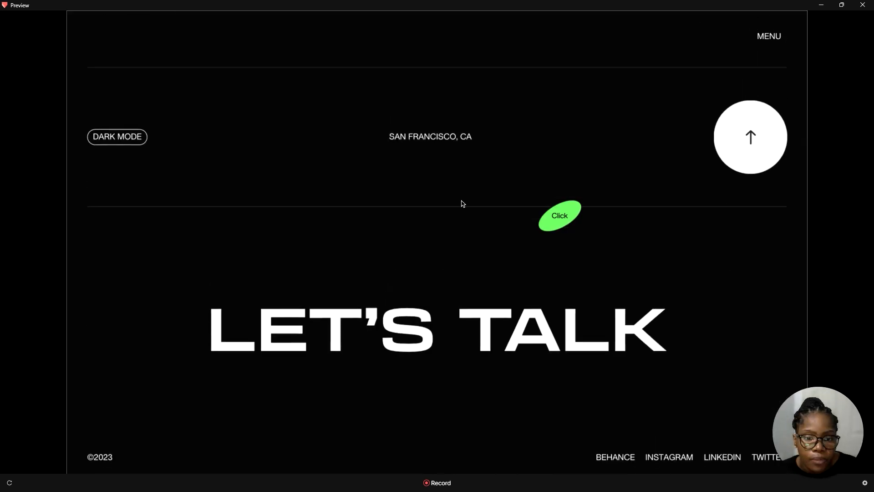
scroll(467, 282, "up", 10)
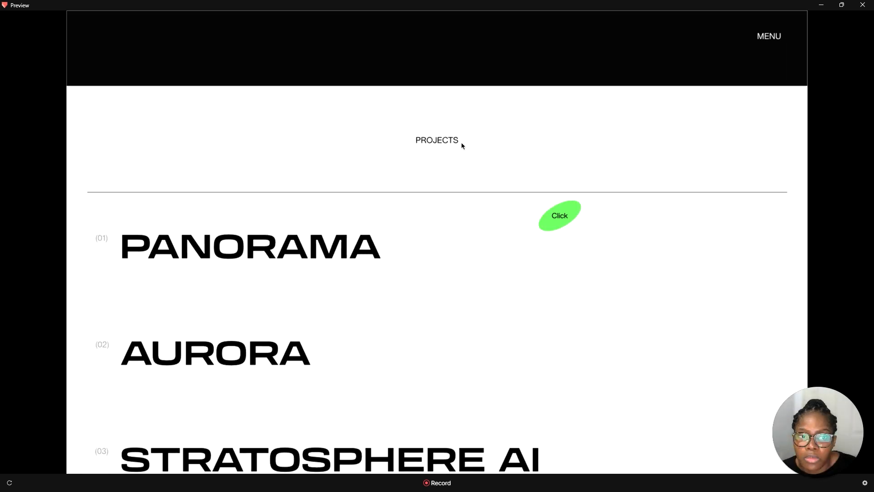
scroll(464, 84, "up", 10)
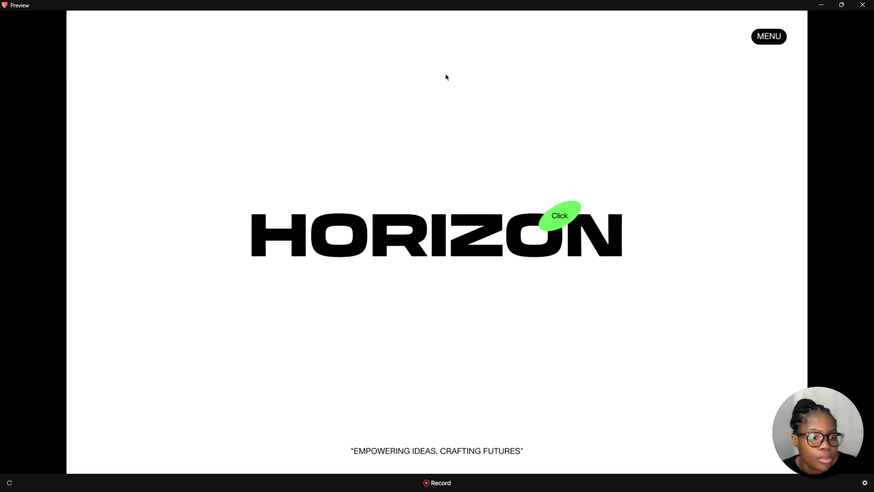
scroll(465, 266, "down", 1)
scroll(583, 336, "down", 6)
scroll(653, 138, "up", 6)
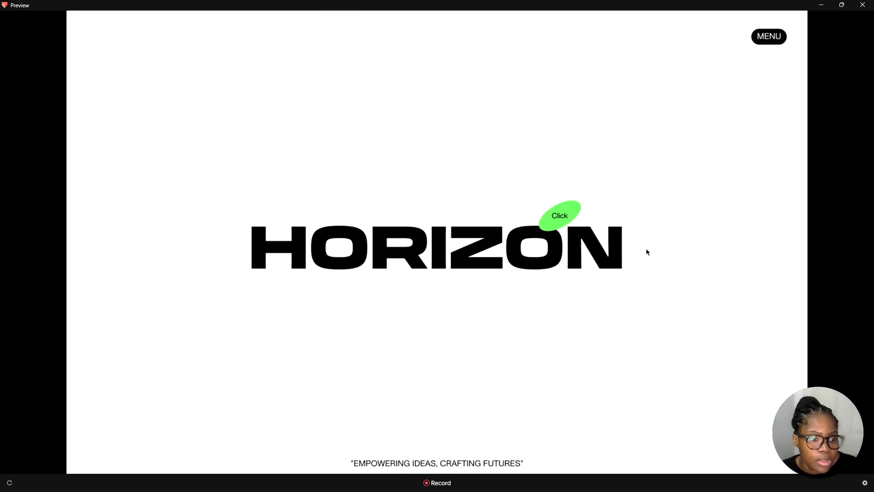
left_click(828, 6)
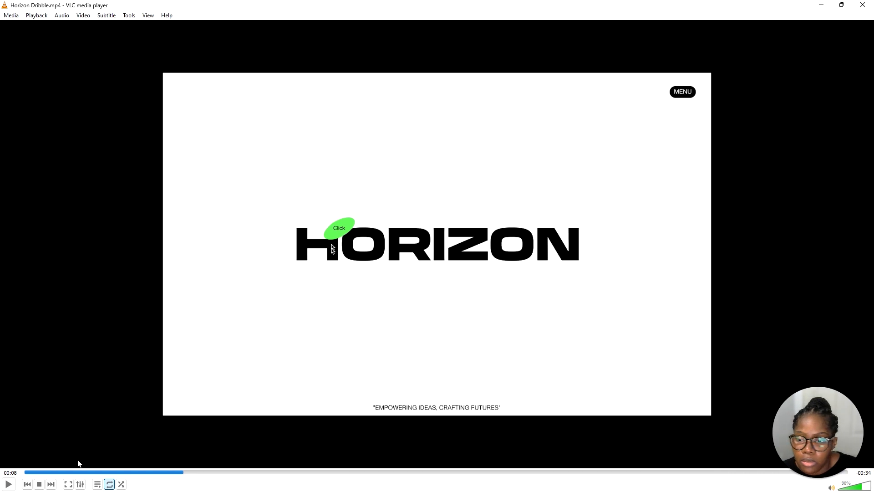
Examine how the green Click cursor changes in the Horizon Dribble.mp4 reference video in VLC, between about 00:09 and 00:12
left_click_drag(179, 474, 276, 464)
mouse_move(259, 466)
left_mouse_down()
mouse_move(225, 469)
mouse_move(271, 468)
left_mouse_up()
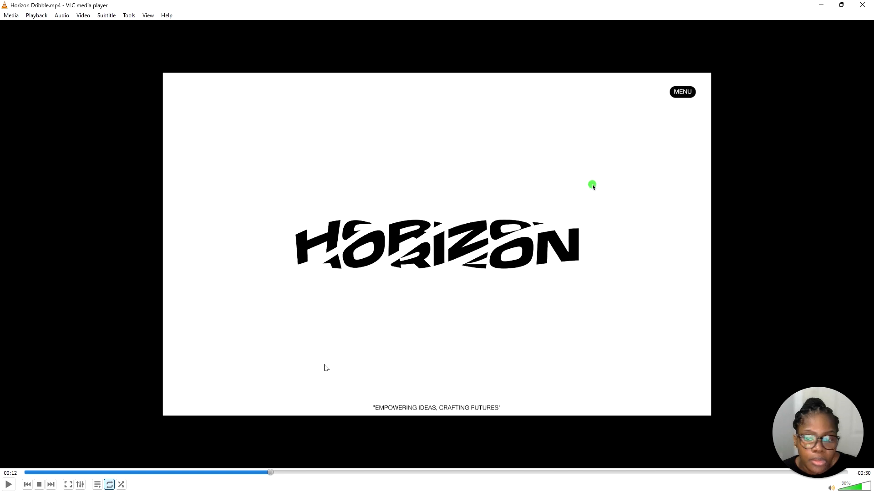
left_click_drag(269, 471, 210, 479)
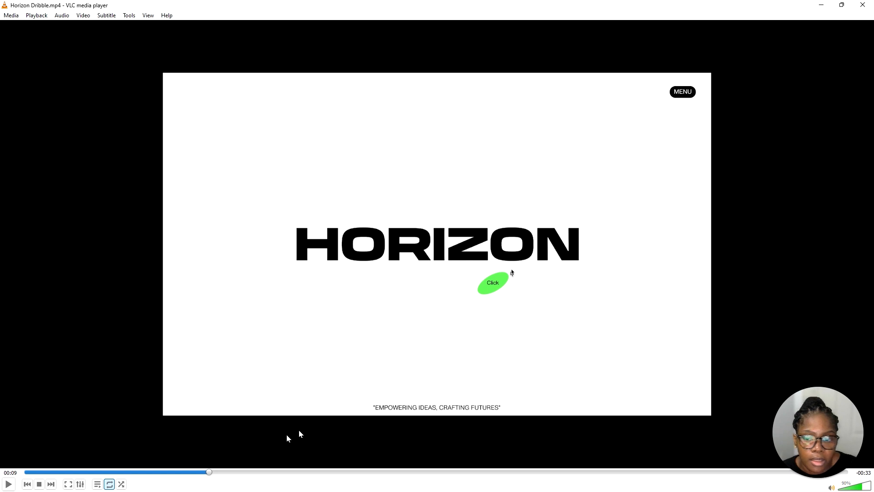
left_click_drag(210, 473, 272, 464)
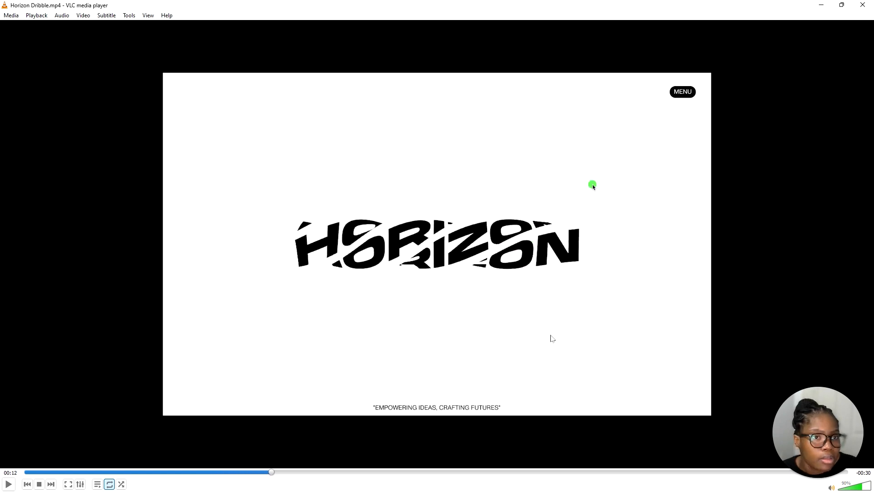
left_click(821, 8)
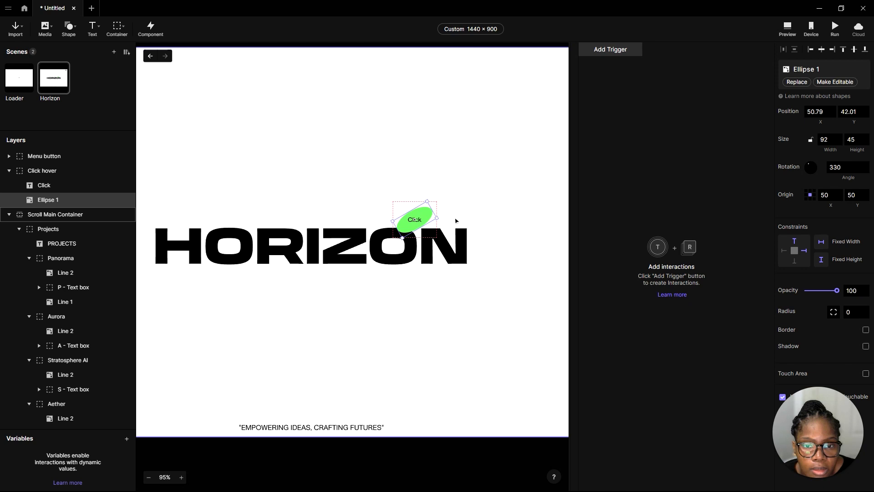
Draw an oval of about 911 × 357 in the Click hover container, below the end of the HORIZON title
scroll(456, 221, "up", 5)
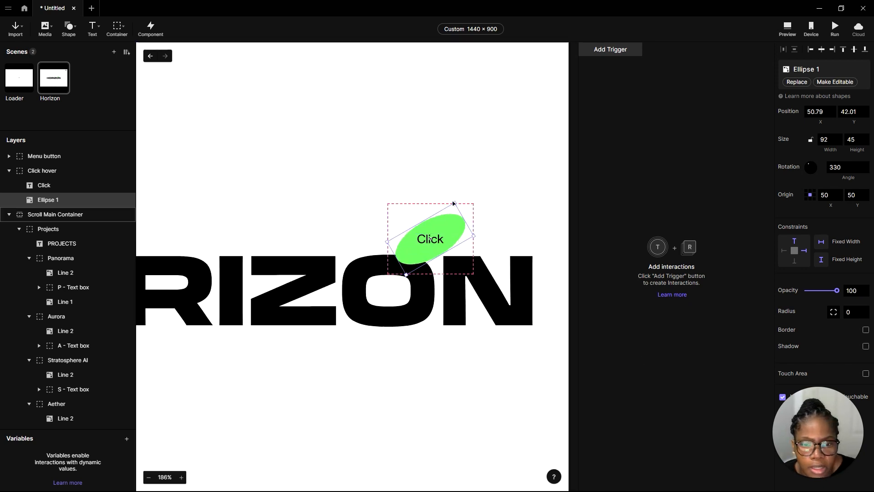
scroll(423, 214, "down", 4)
scroll(440, 227, "up", 3)
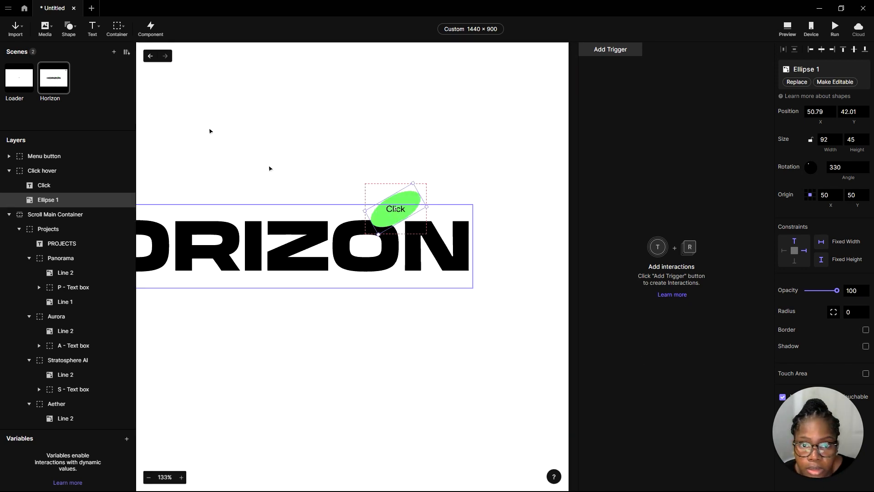
left_click(70, 28)
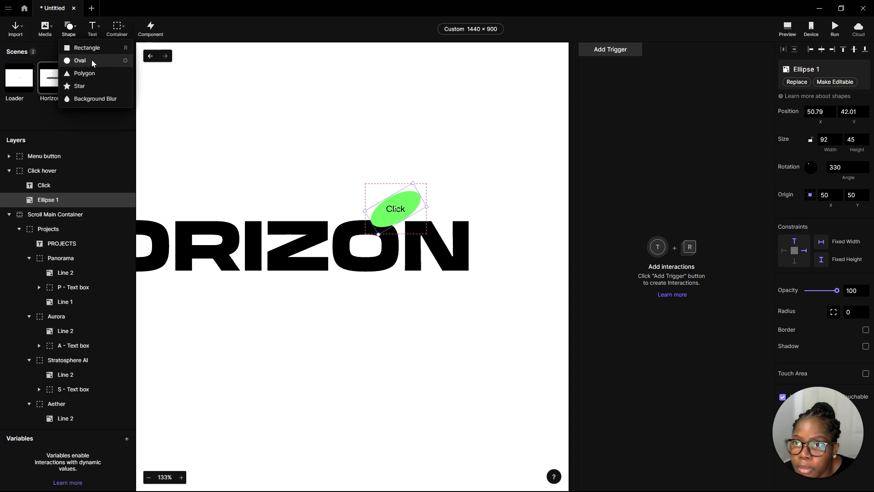
left_click(685, 381)
left_click_drag(420, 324, 567, 489)
scroll(452, 288, "down", 5)
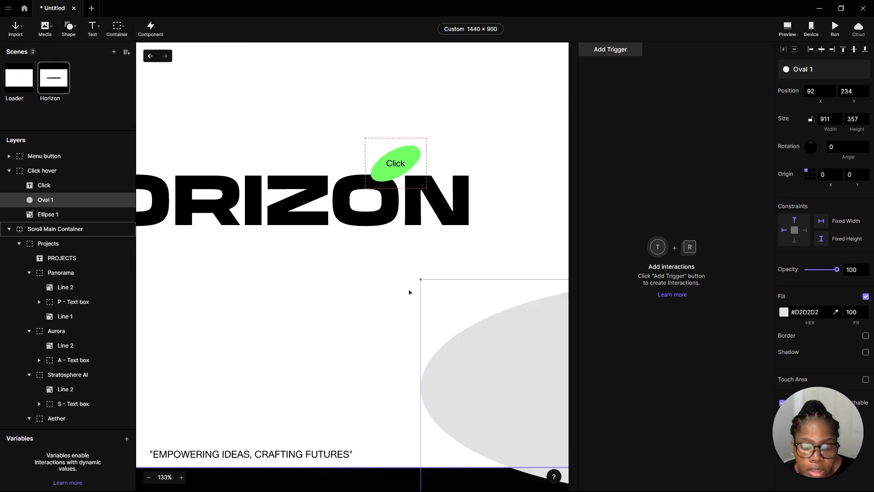
scroll(468, 267, "up", 3)
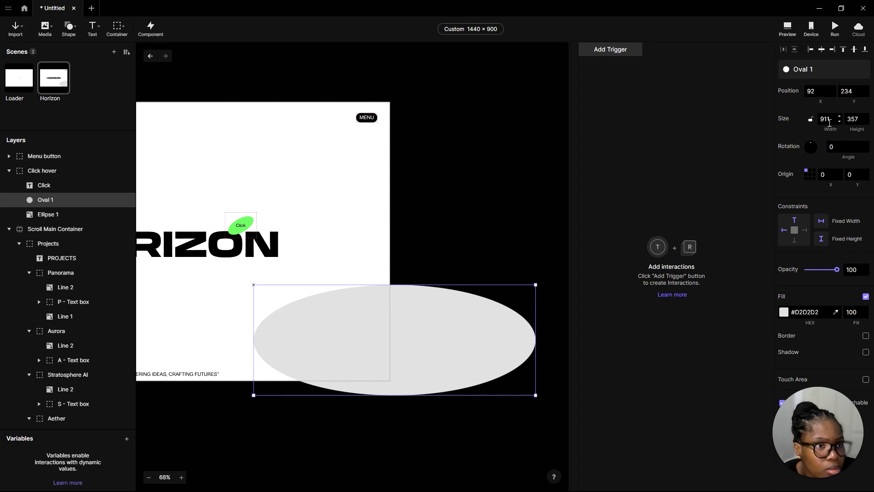
key("2")
key("2")
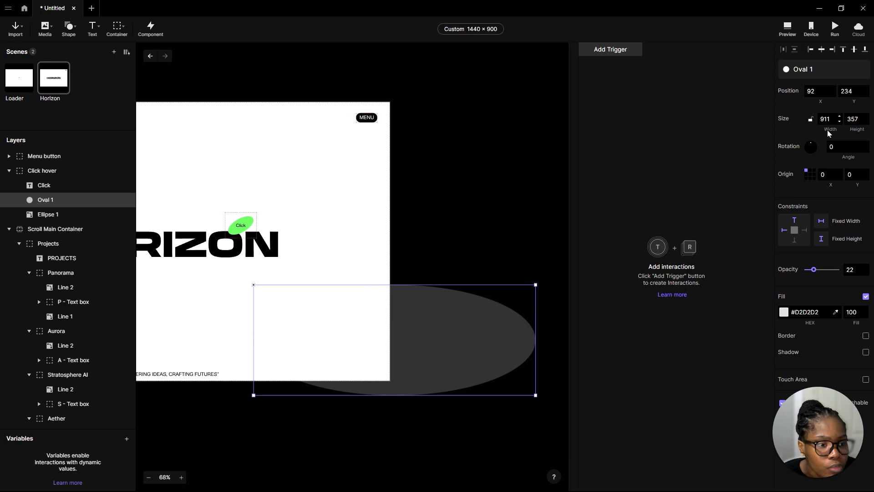
left_click_drag(815, 272, 840, 271)
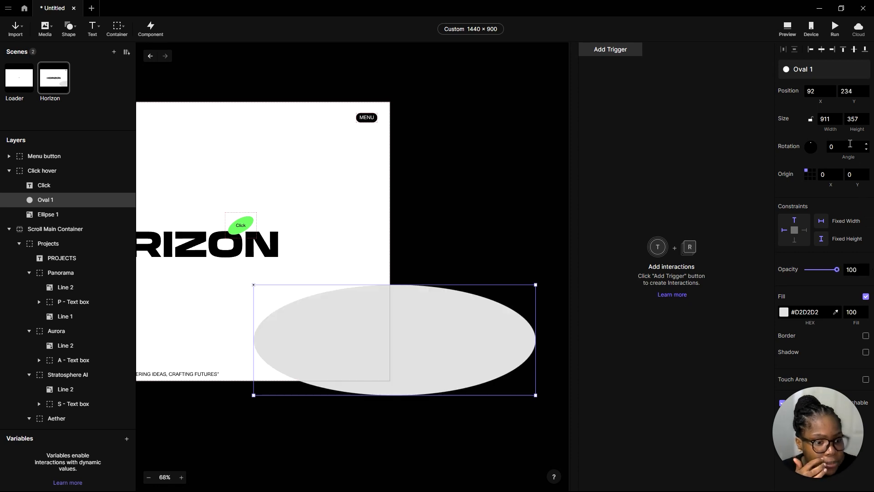
Set the new oval's width and height to 22
left_click_drag(832, 120, 803, 124)
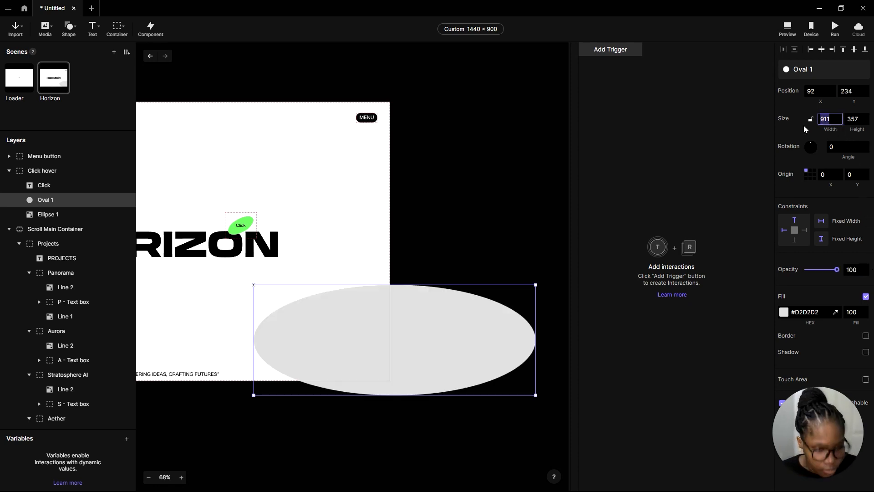
key("Tab")
type("22")
key("Return")
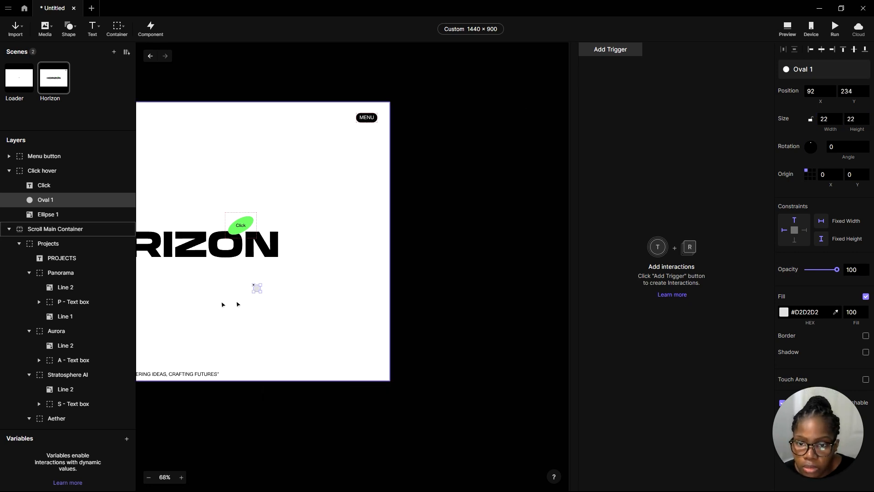
Move the small circle to X 67, Y 218, below the HORIZON title
scroll(240, 290, "up", 2)
scroll(423, 282, "down", 3)
scroll(314, 269, "up", 2)
mouse_move(414, 301)
left_mouse_down()
mouse_move(289, 203)
mouse_move(511, 291)
mouse_move(407, 295)
left_mouse_up()
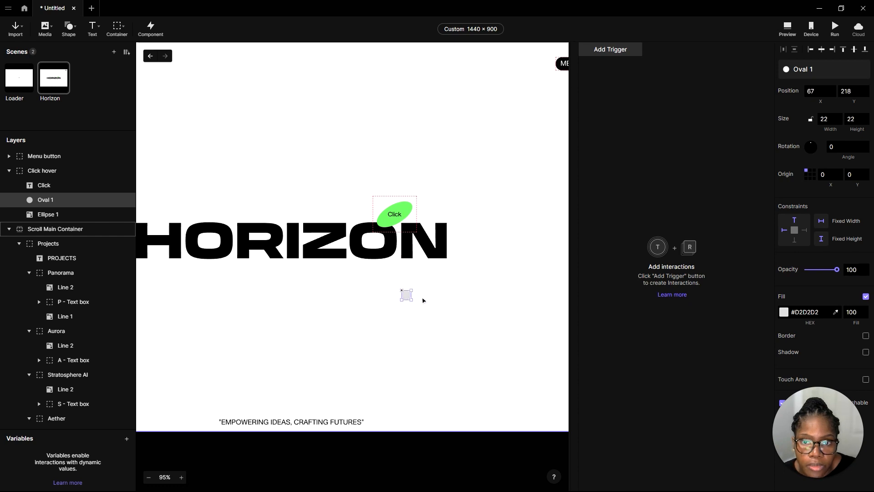
Fill the small circle with the green #6FED64 sampled from the Click ellipse
scroll(517, 244, "down", 2)
scroll(363, 205, "up", 3)
scroll(364, 203, "up", 2)
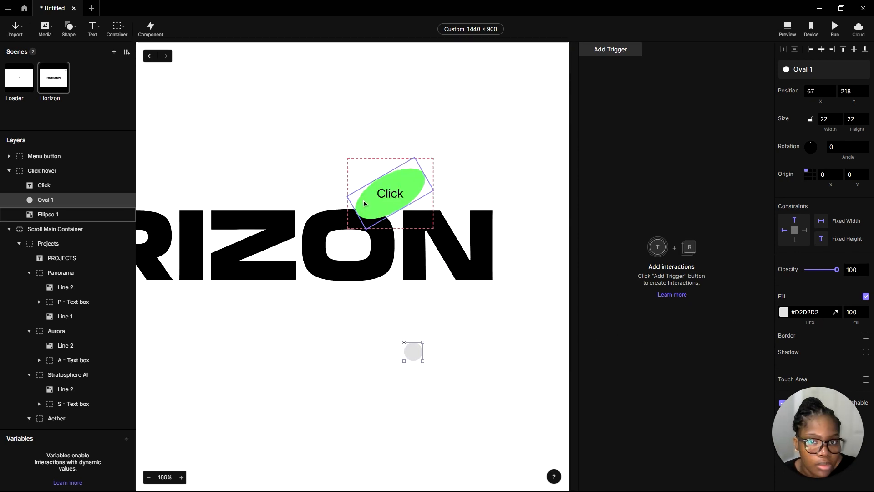
left_click(836, 312)
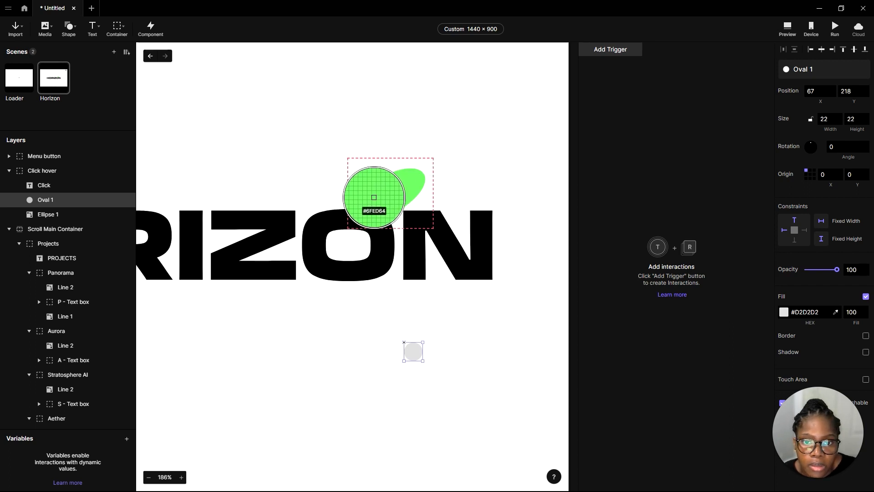
left_click(378, 202)
left_click(516, 318)
Set the green circle's origin to its centre, 50, 50
scroll(476, 332, "up", 3)
scroll(463, 322, "down", 3)
scroll(472, 349, "up", 3)
left_click(421, 301)
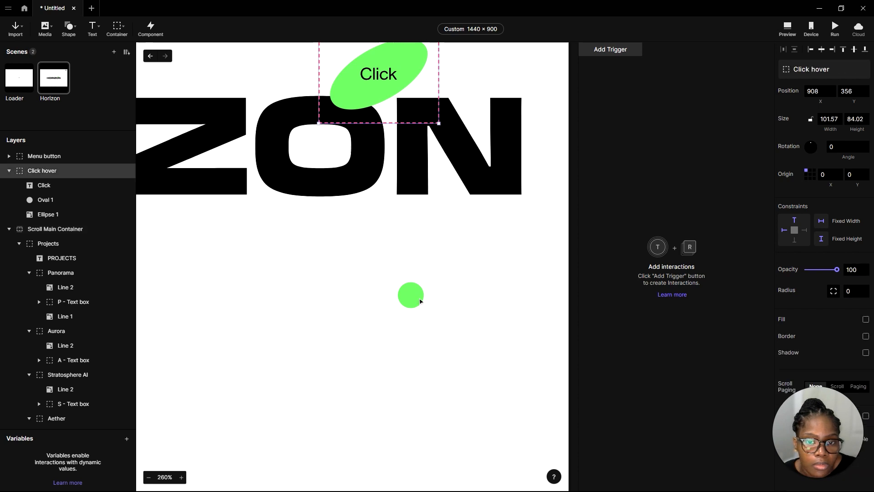
left_click(421, 301)
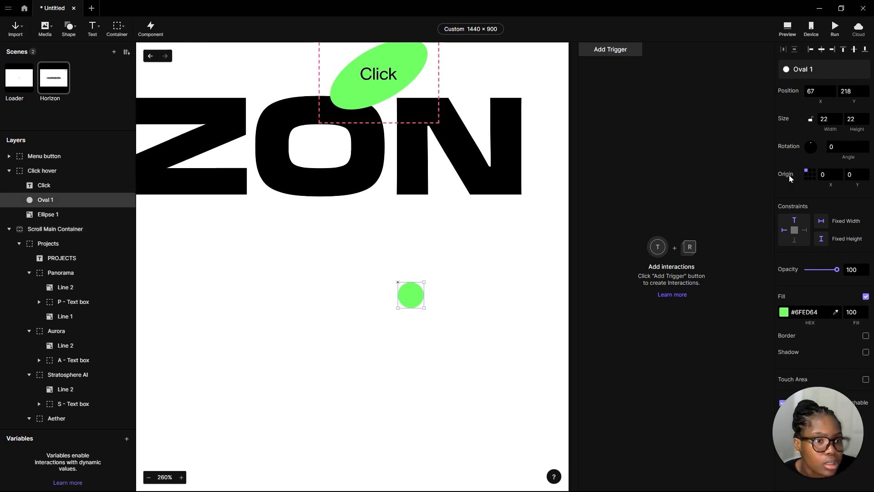
left_click(810, 175)
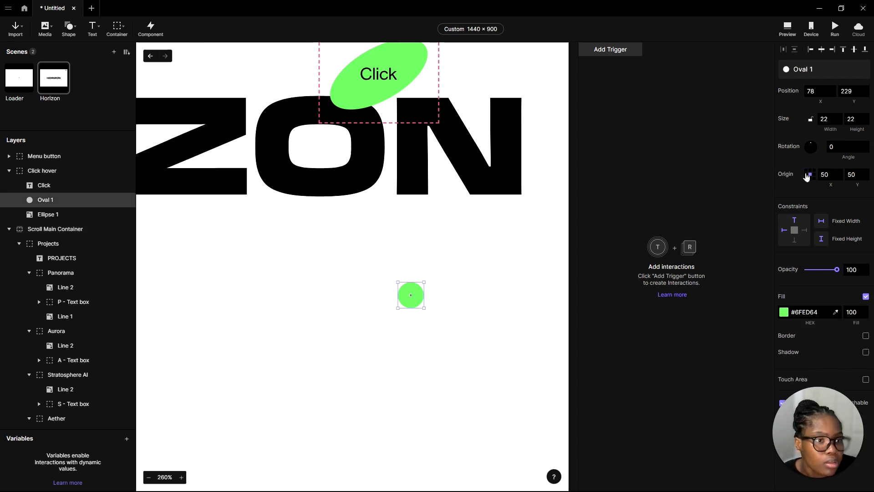
Duplicate the Click text and place the copy beside the small green circle
left_click(381, 79)
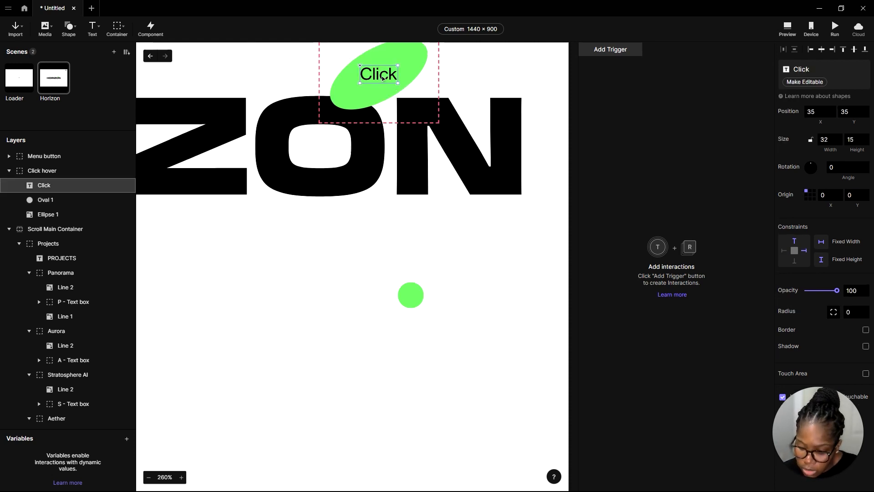
key("ctrl+d")
left_click_drag(382, 78, 360, 287)
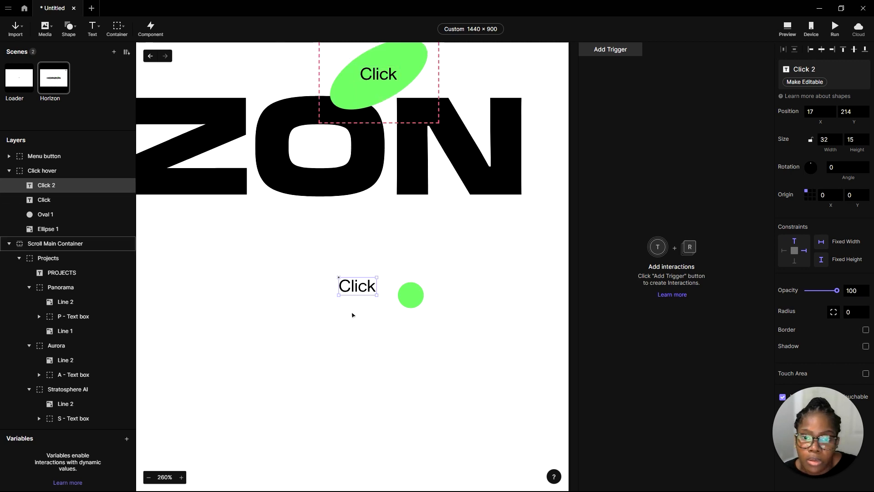
Move the duplicated Click text and the green circle out of the Click hover container to the top of the layer list
left_click_drag(60, 186, 65, 154)
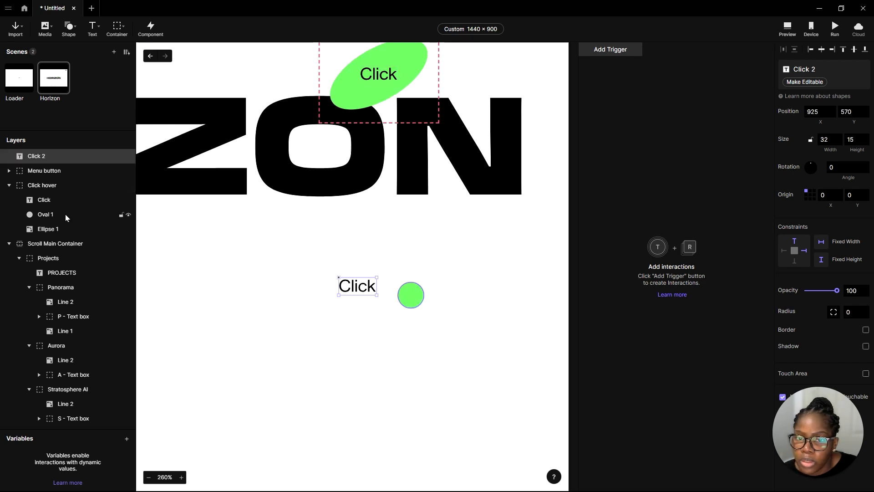
left_click(64, 217)
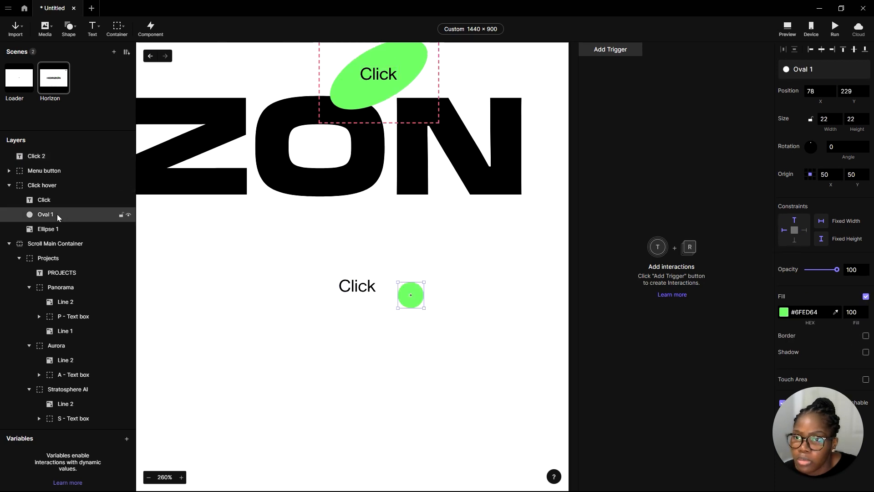
left_click_drag(66, 213, 59, 166)
Centre the duplicated Click text over the green circle and set its origin to 50, 50
left_click_drag(360, 286, 426, 299)
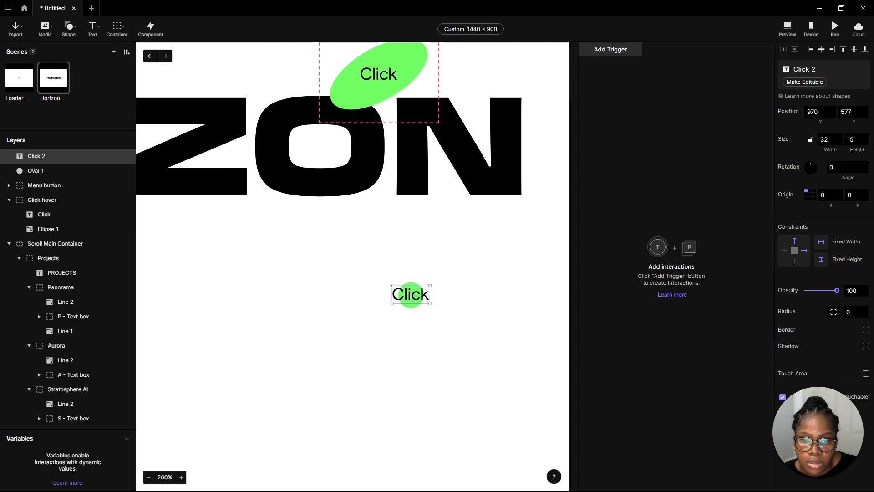
left_click(810, 195)
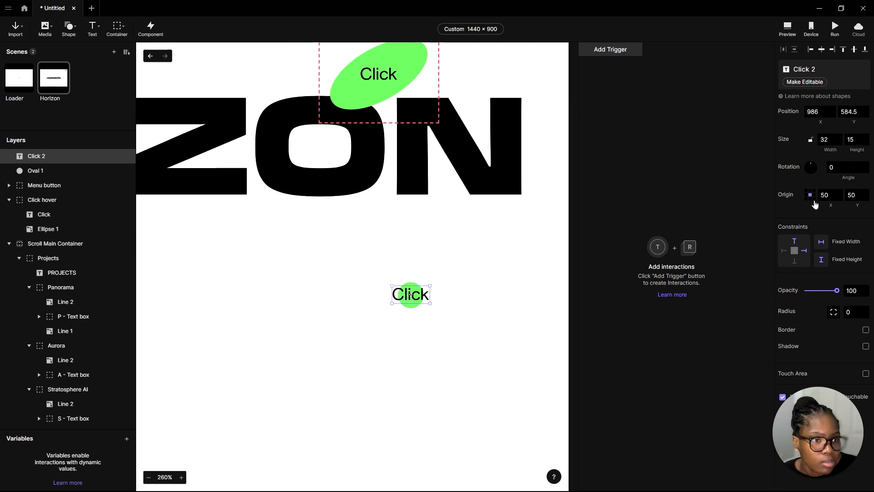
Set the duplicated Click text's width and height to 0
left_click(822, 140)
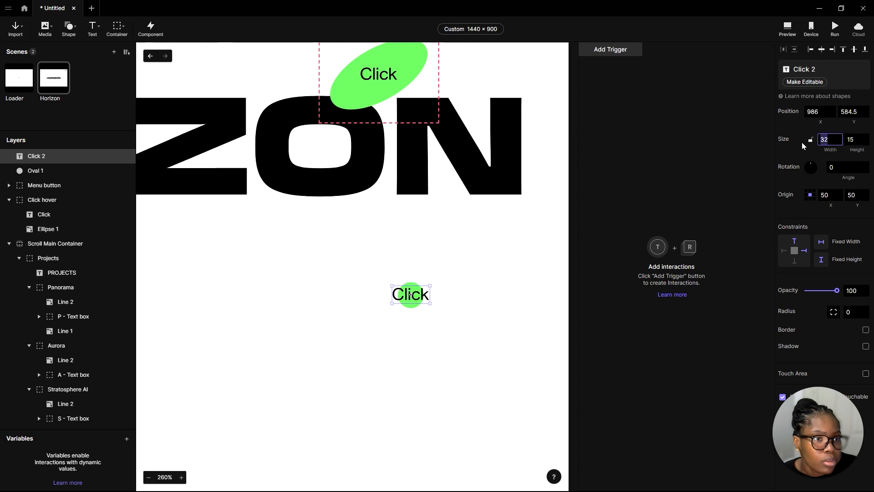
type("0")
key("Tab")
type("0")
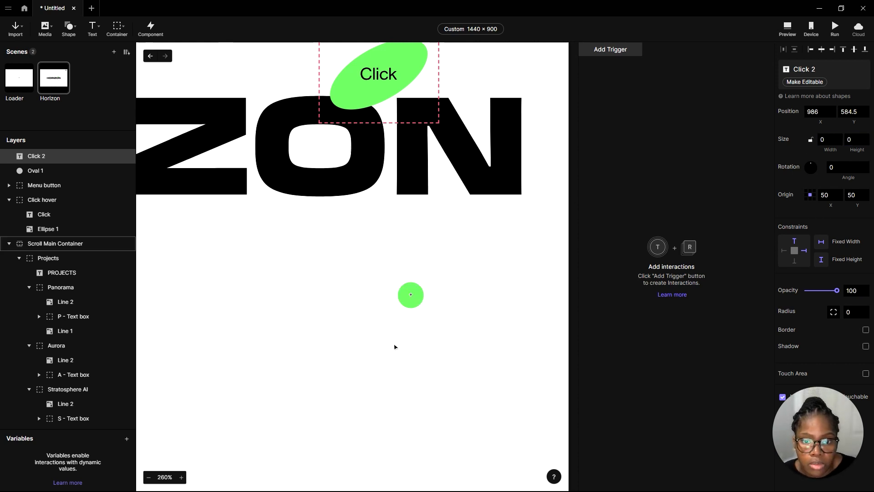
Group the duplicated Click text and the green circle into a container and name it Cursor
scroll(406, 299, "up", 10)
scroll(432, 275, "down", 10)
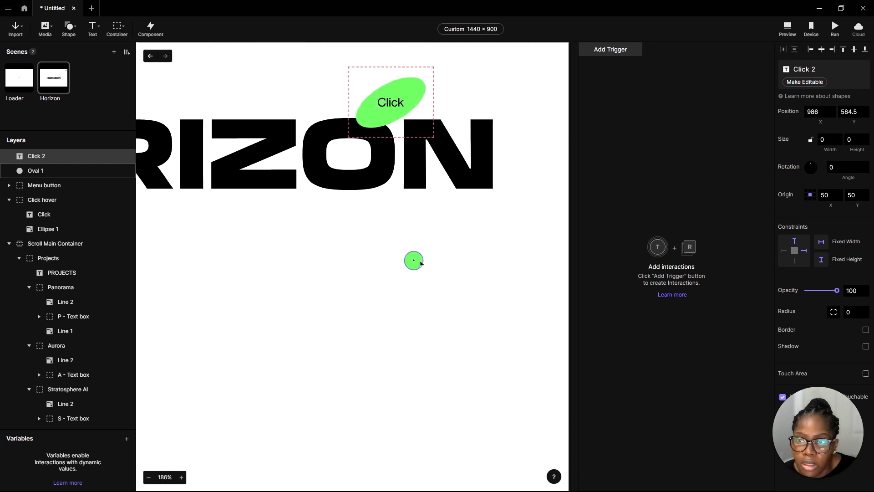
scroll(416, 260, "up", 4)
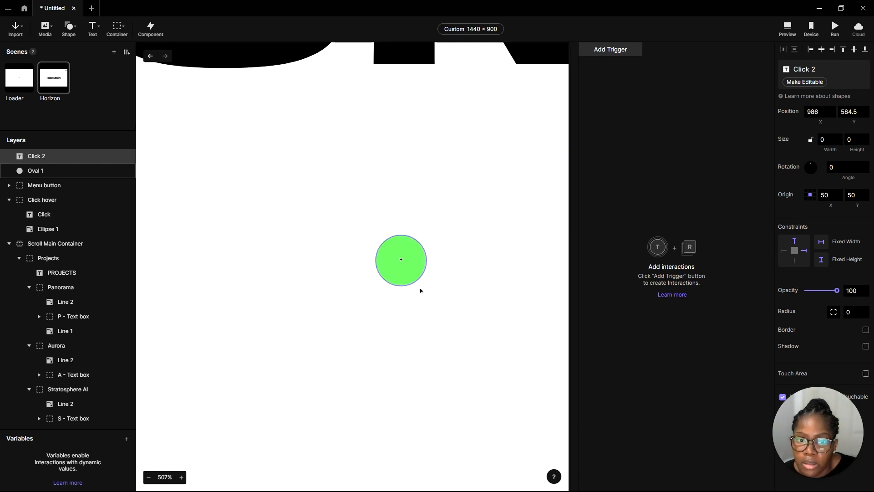
left_click(47, 170, "shift")
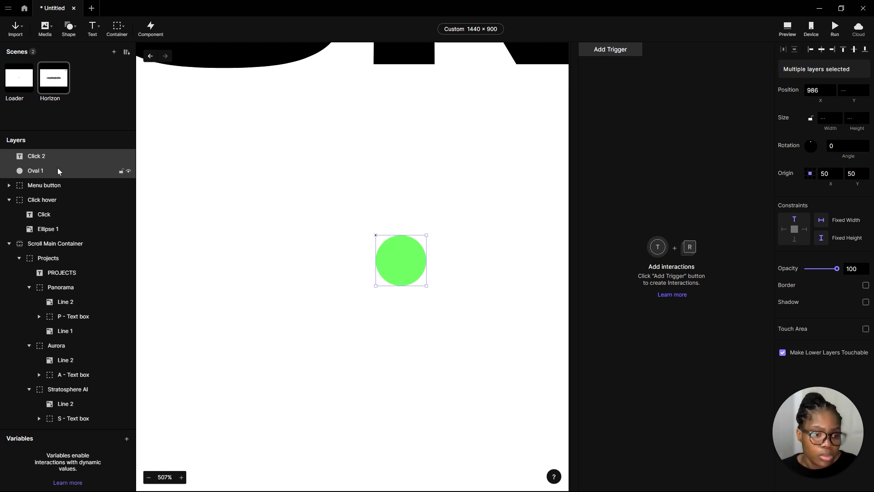
key("ctrl+alt+g")
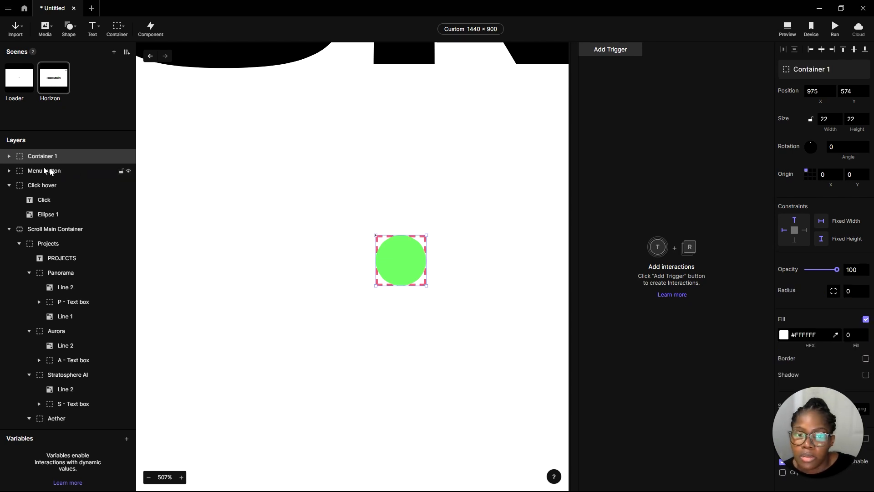
double_click(44, 158)
type("Curs")
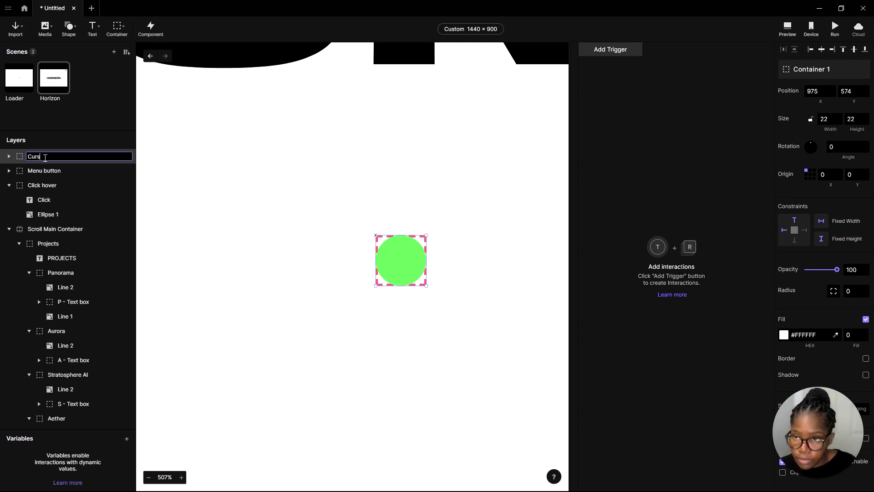
type("or")
key("Return")
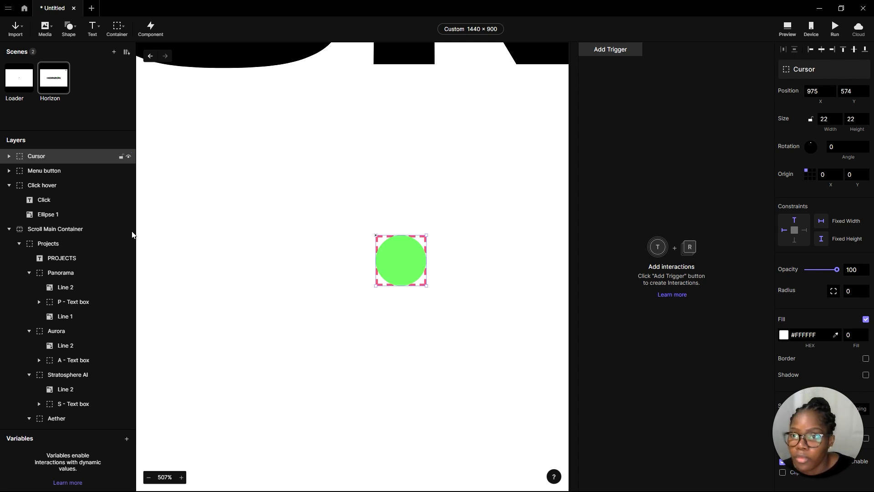
Move the Click hover container away from the HORIZON logo to the empty area near the scene's right edge
scroll(339, 285, "down", 5)
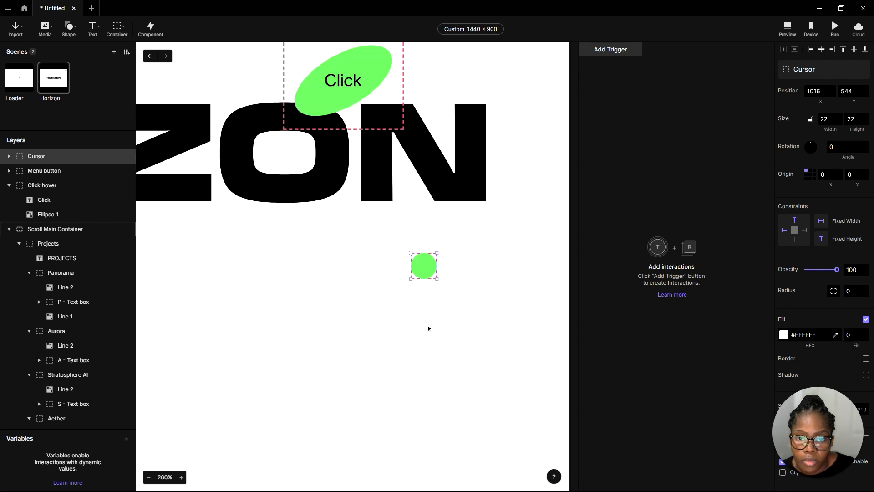
scroll(486, 324, "down", 15)
scroll(486, 325, "up", 15)
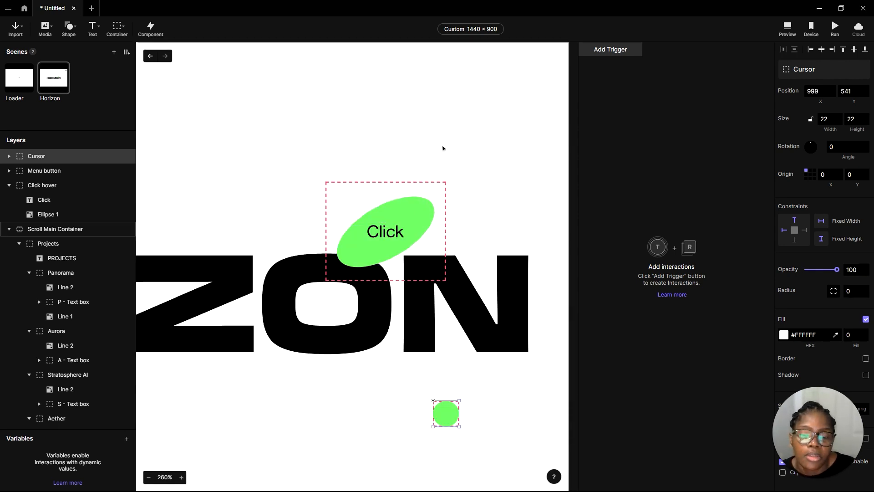
scroll(444, 149, "down", 5)
scroll(461, 253, "up", 5)
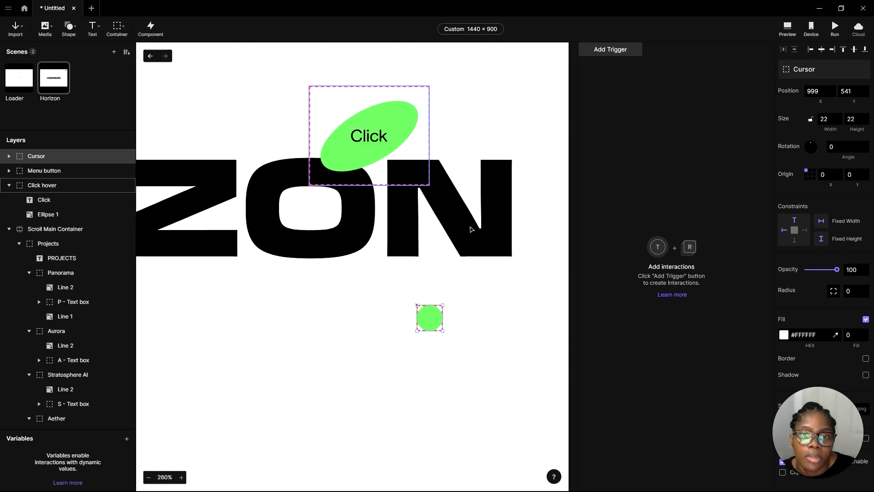
scroll(471, 228, "down", 8)
scroll(453, 273, "up", 2)
scroll(455, 252, "down", 3)
scroll(293, 211, "up", 4)
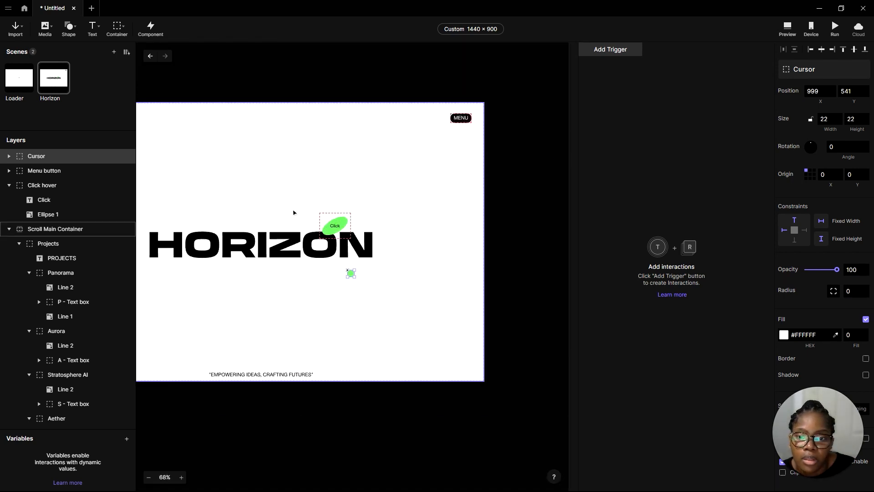
scroll(334, 191, "down", 3)
scroll(355, 218, "up", 3)
left_click_drag(320, 202, 493, 197)
Move the Cursor container above the end of the HORIZON logo, to about 966, 339
scroll(303, 277, "up", 2)
left_click(334, 274)
left_click_drag(334, 274, 314, 151)
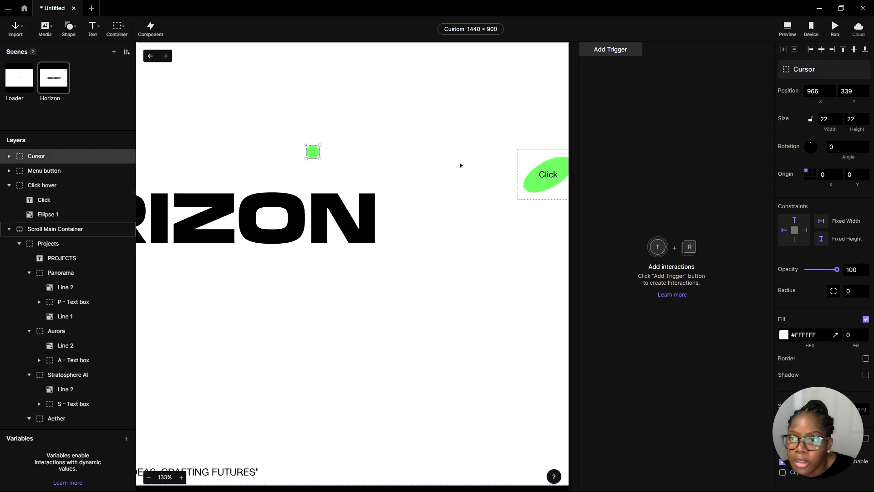
Preview the Horizon scene to check the placement of the green circle and the Click ellipse, and return to the editor
scroll(461, 168, "down", 2)
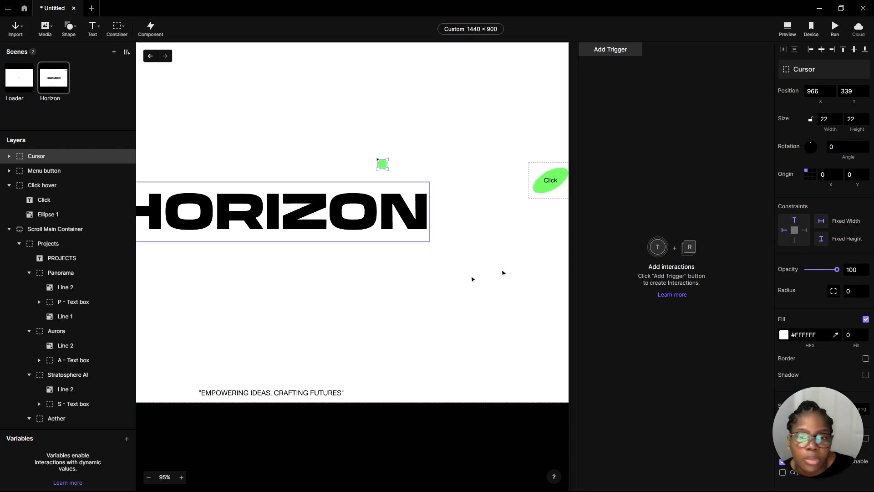
left_click(789, 29)
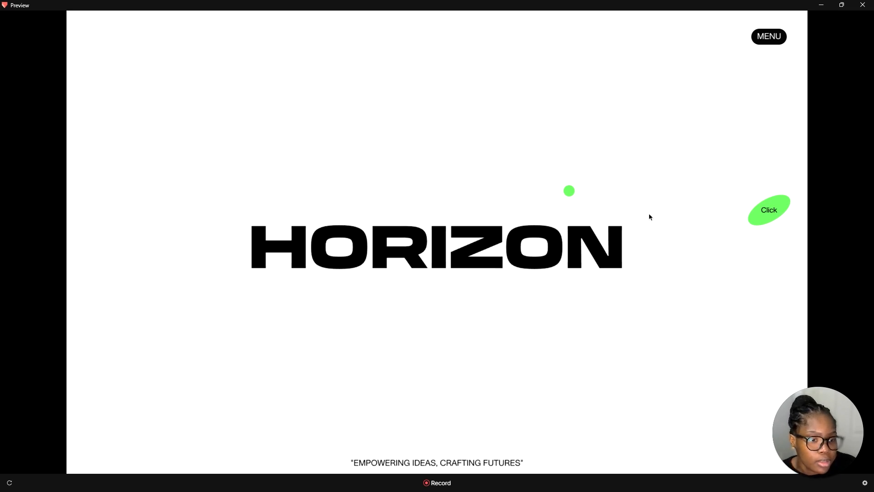
left_click(821, 5)
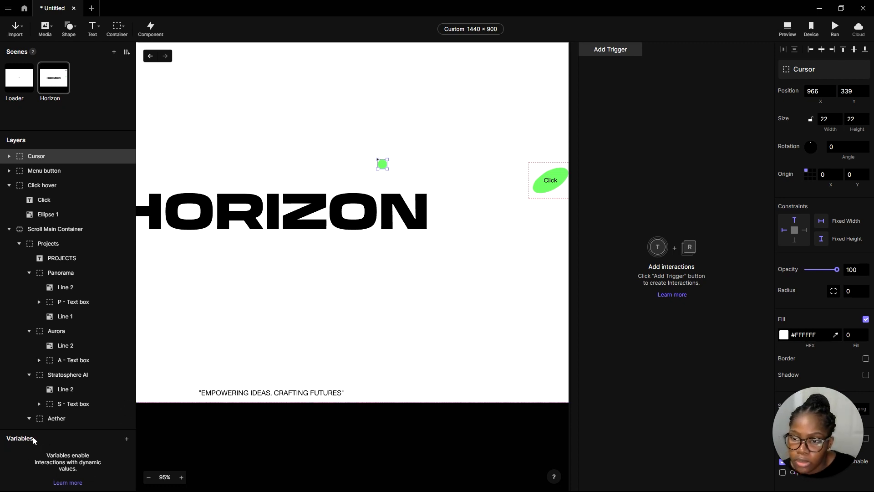
Create a variable for this scene only and name it xmouse
left_click(126, 441)
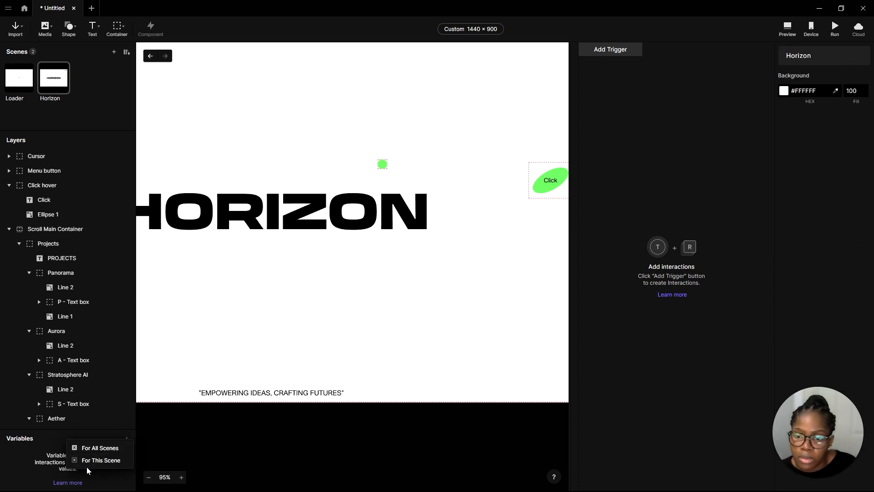
left_click(94, 461)
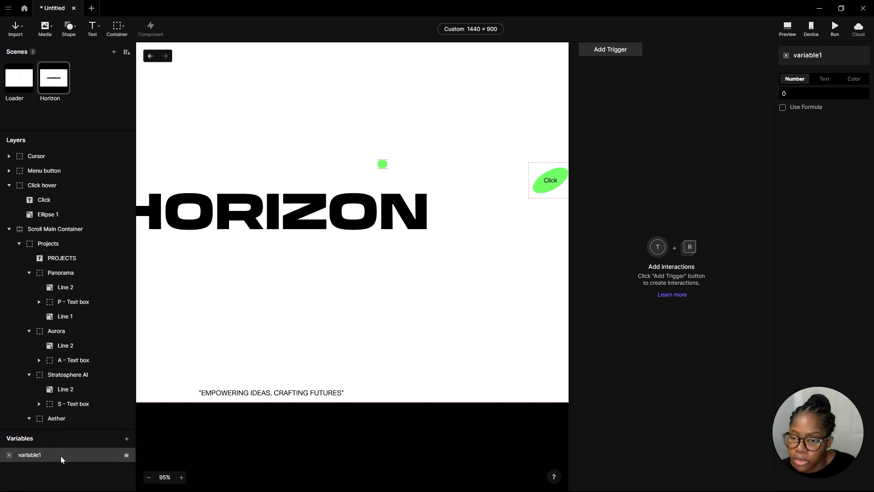
double_click(42, 455)
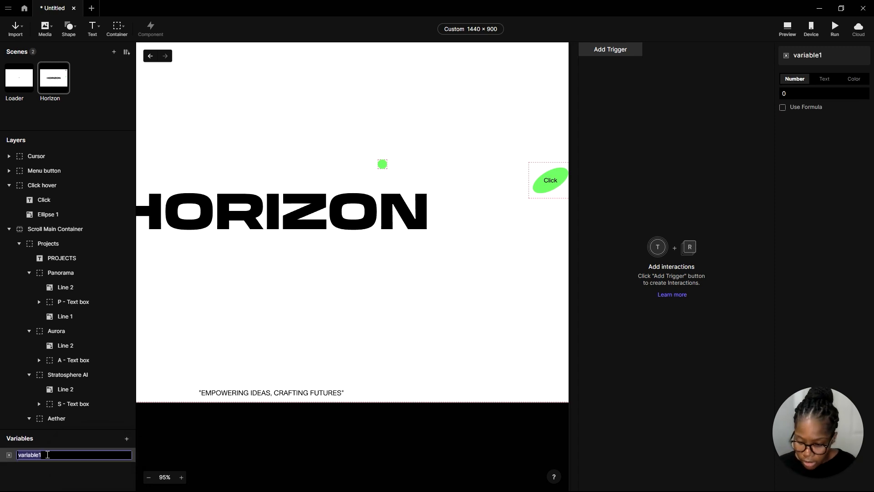
type("xm")
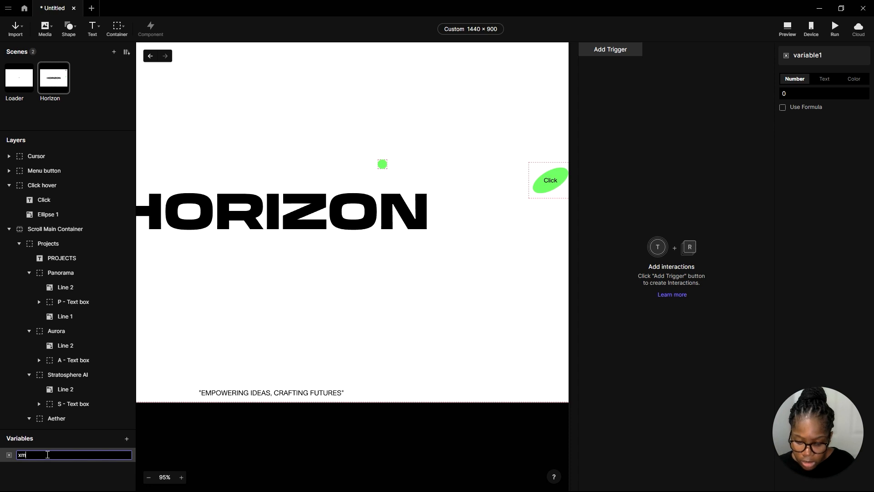
type("ouse")
key("Return")
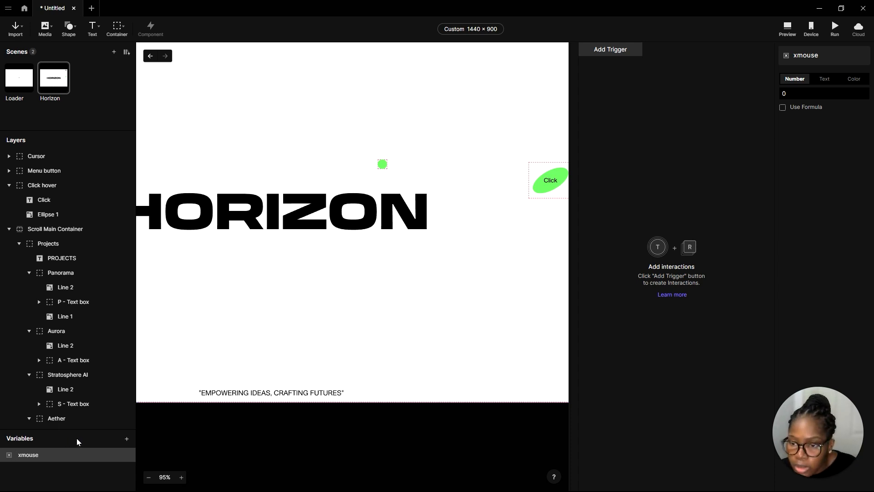
Make the xmouse variable use the formula $mouseX
left_click(782, 108)
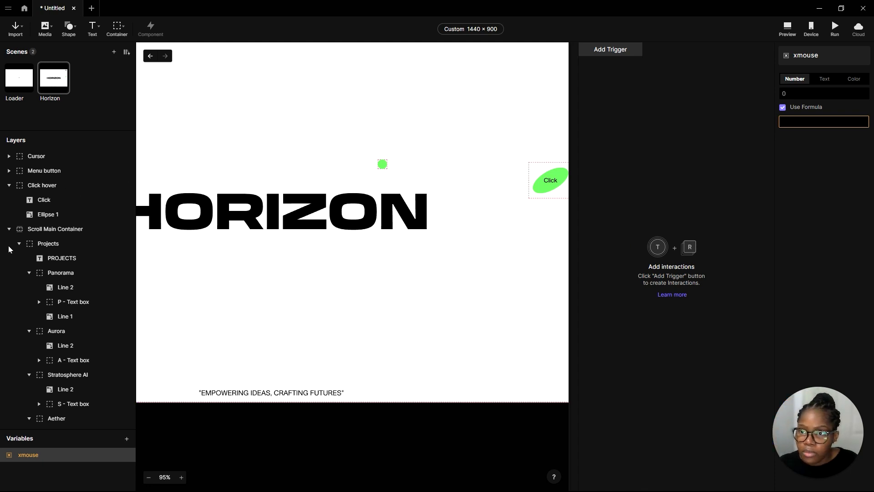
left_click(808, 123)
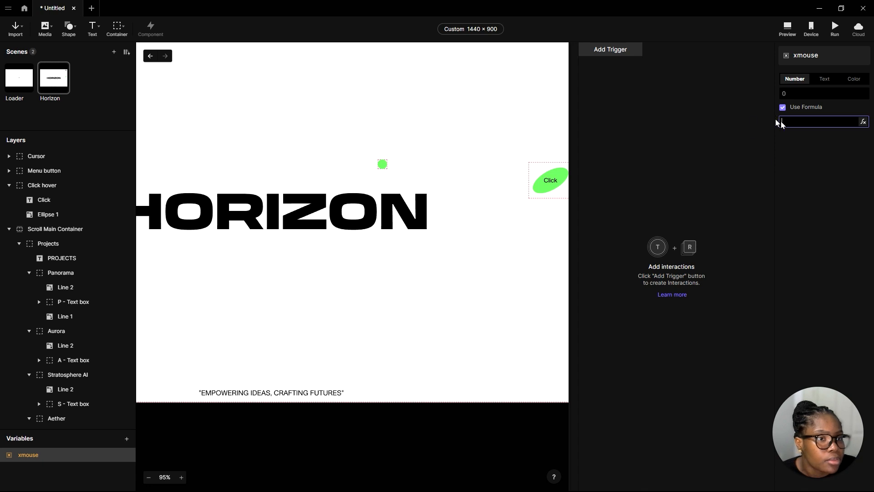
left_click(863, 123)
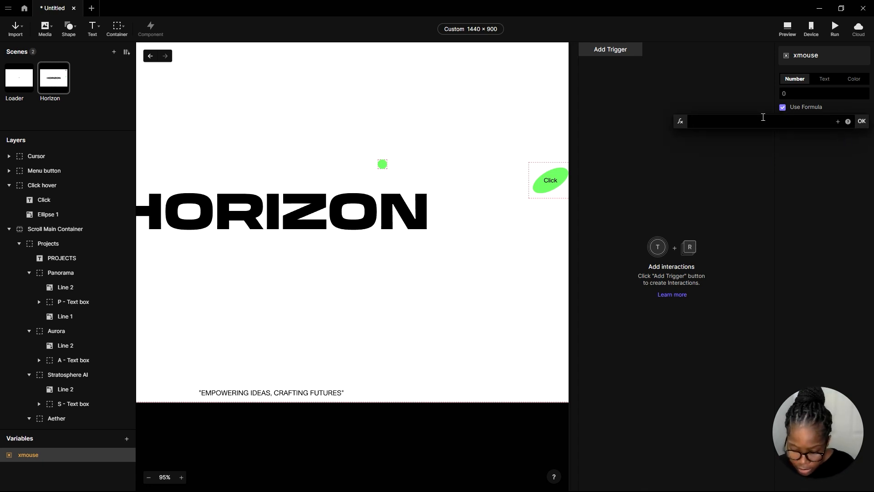
type("mou")
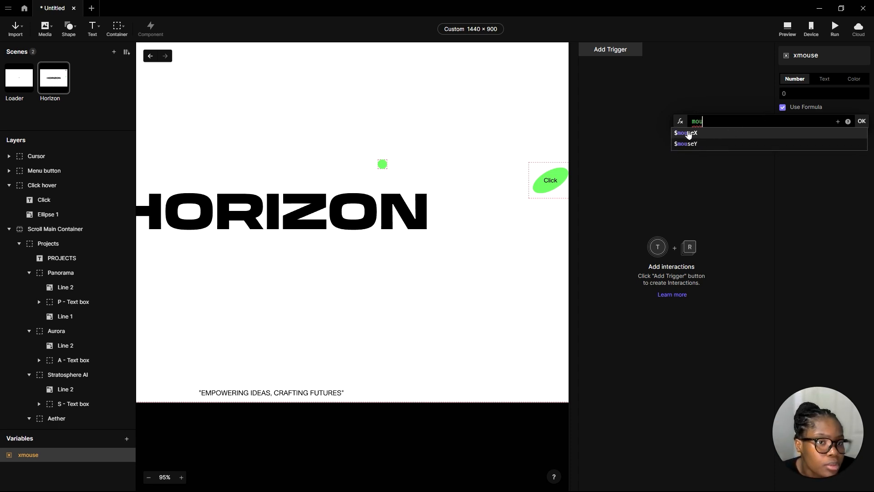
left_click(693, 133)
left_click(861, 121)
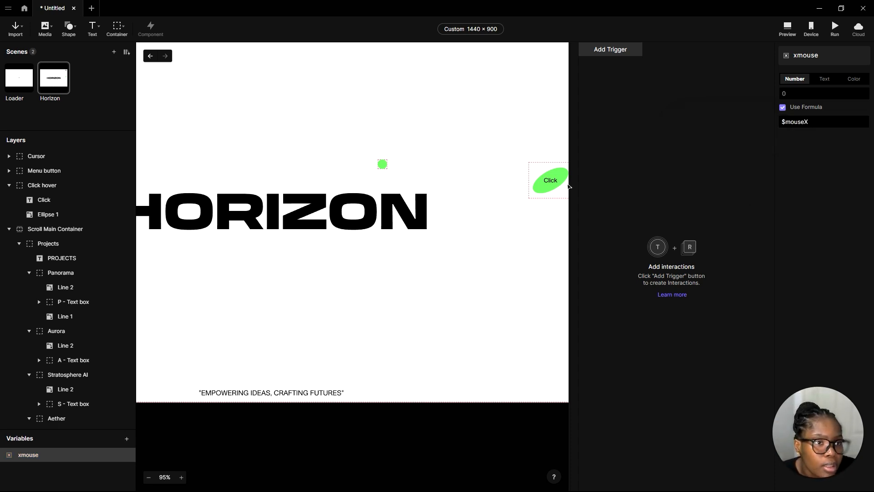
Add a second variable for this scene only and name it ymouse
left_click(127, 445)
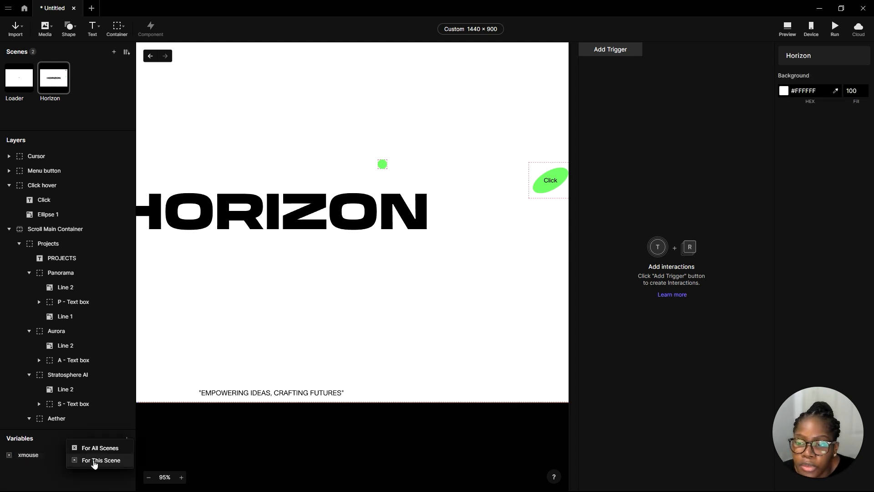
left_click(89, 459)
double_click(28, 469)
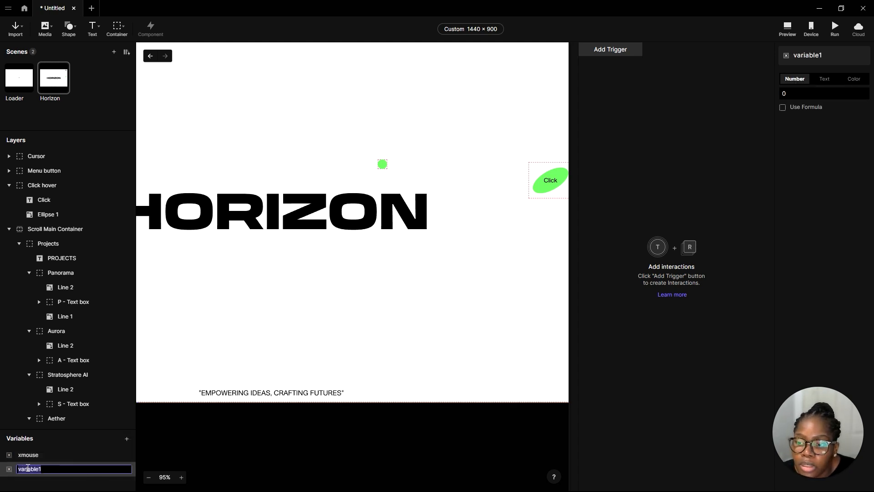
type("ymous")
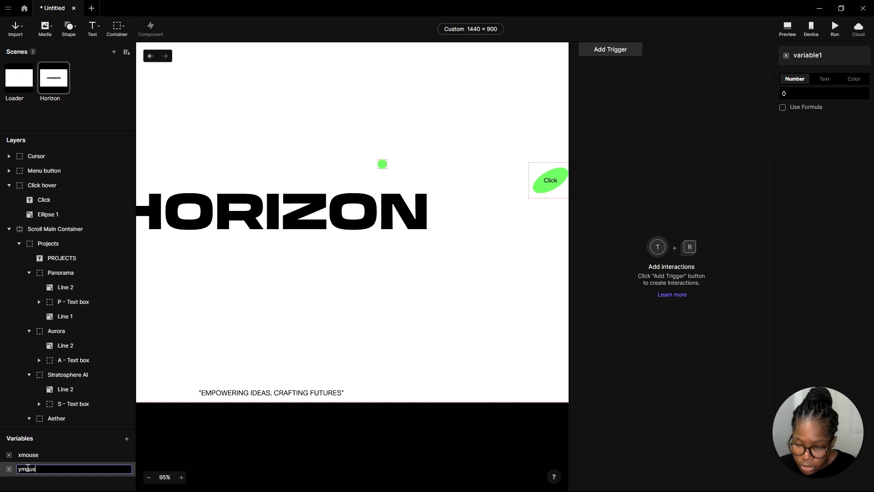
type("e")
key("Return")
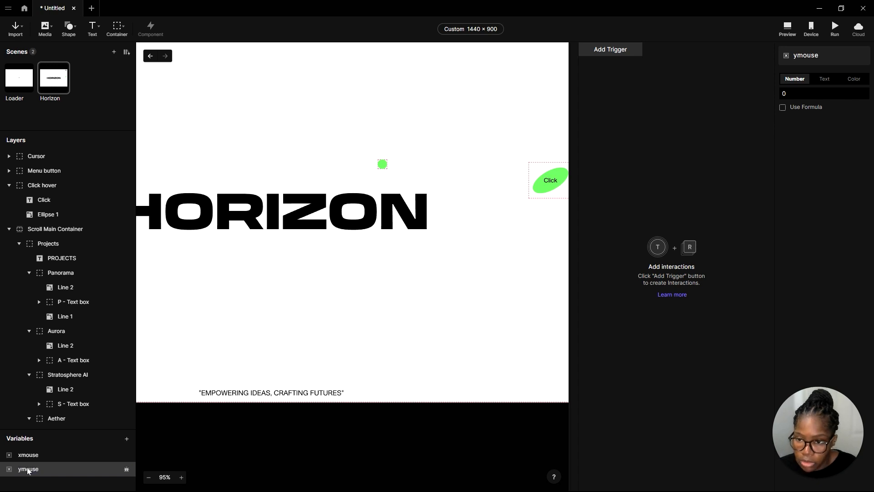
Make the ymouse variable use the formula $mouseY
left_click(783, 108)
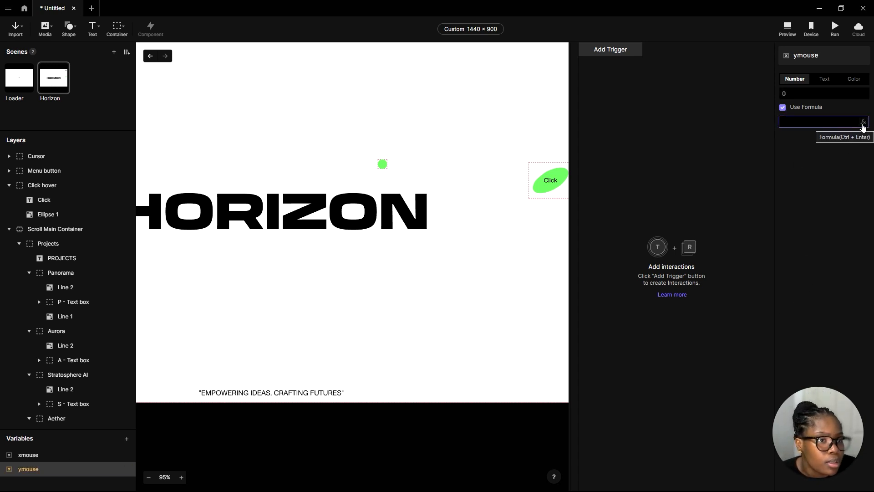
left_click(863, 123)
type("mo")
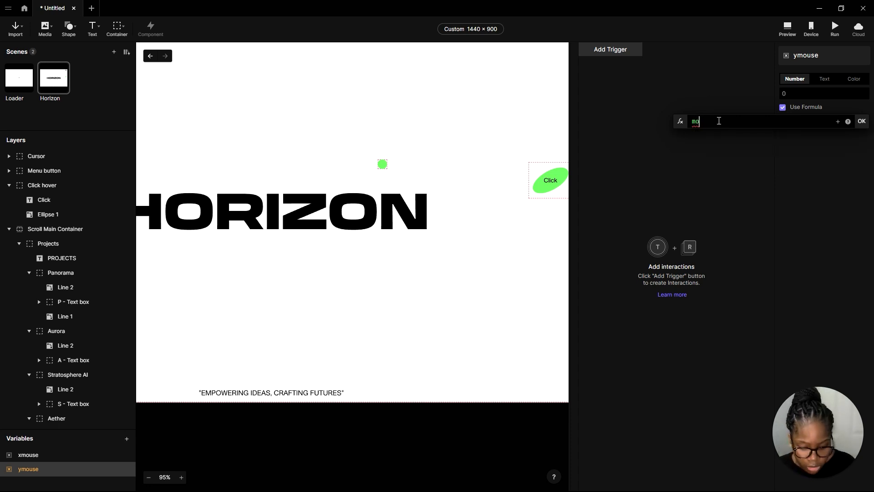
type("iu")
left_click(686, 143)
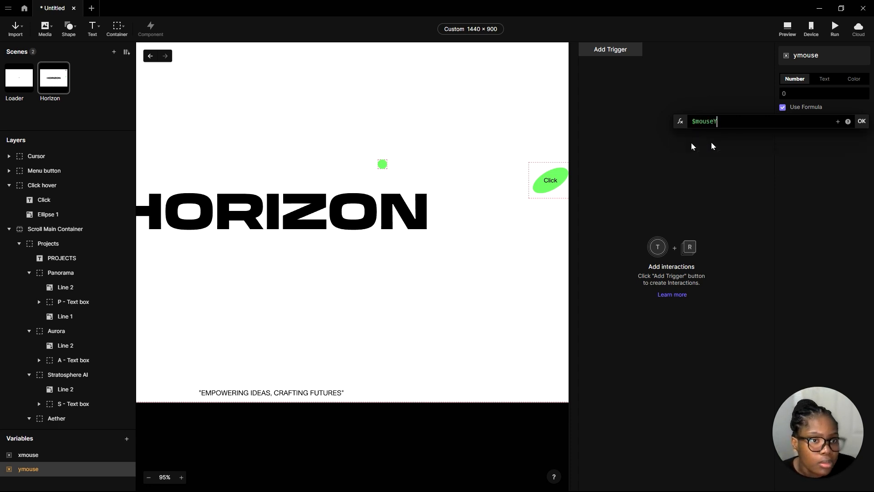
left_click(861, 122)
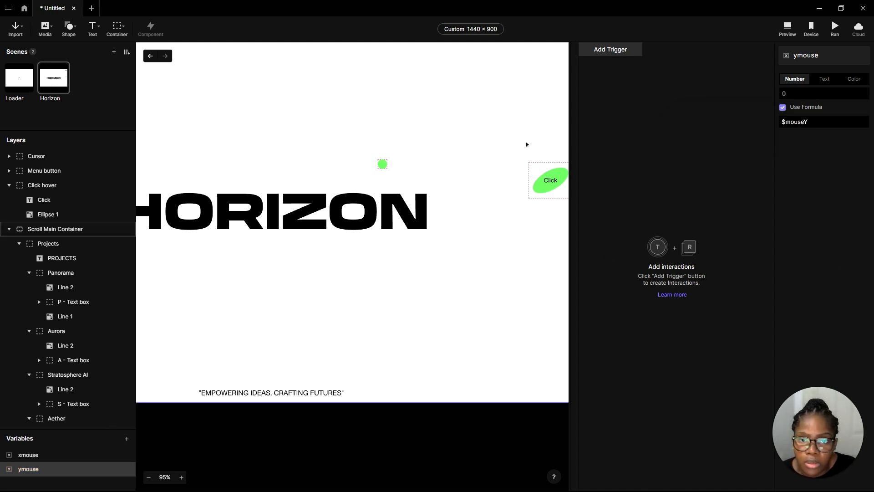
Add a Detect trigger that watches the xmouse variable
left_click(628, 56)
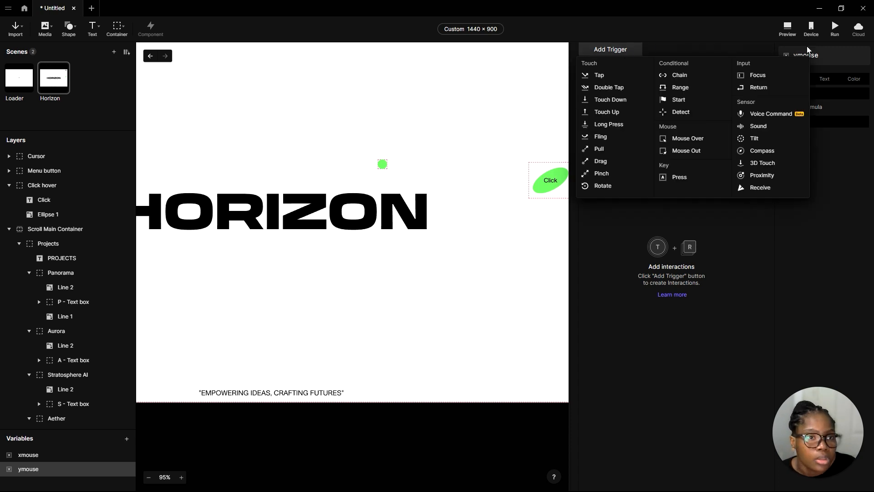
left_click(697, 112)
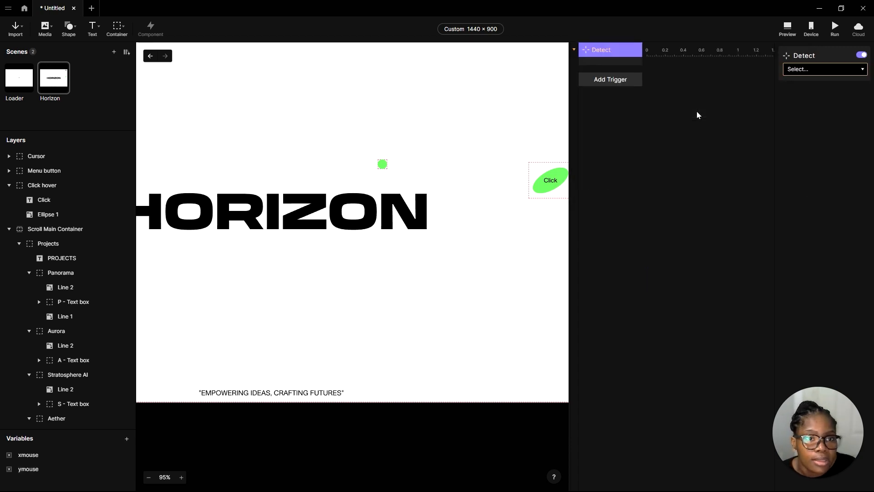
left_click(813, 69)
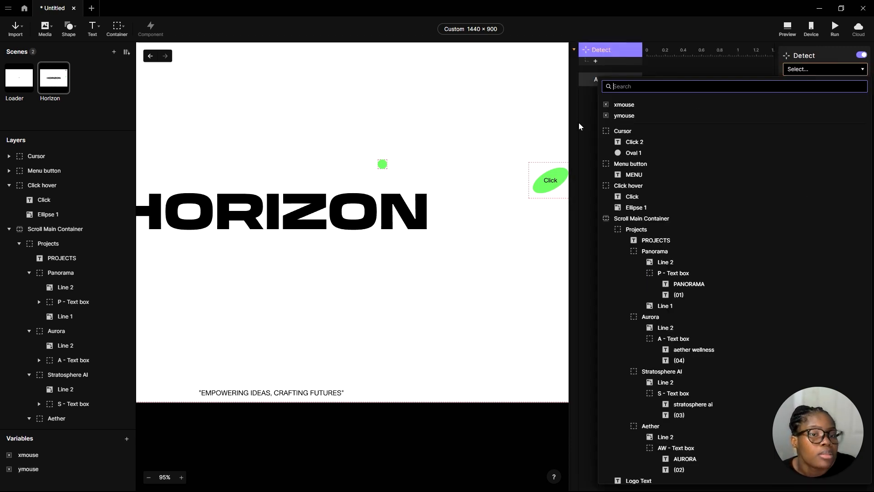
left_click(635, 111)
Add a Move response to the Detect trigger and target the Cursor container
left_click(600, 65)
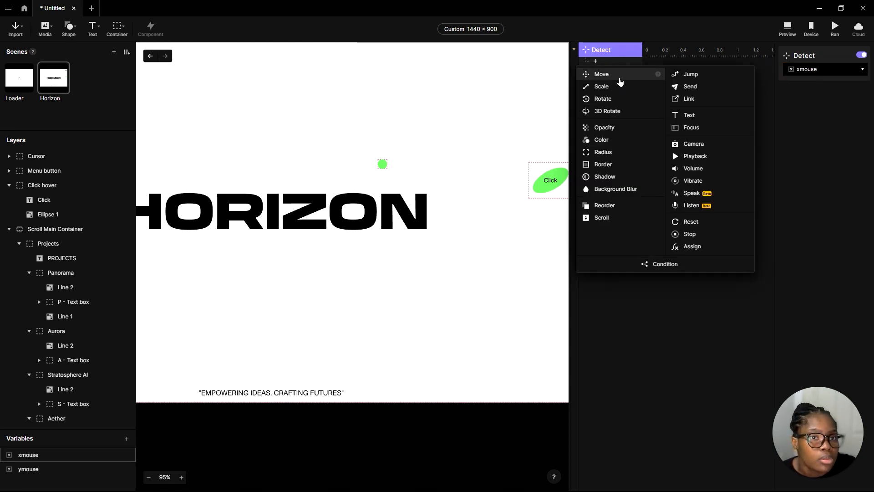
left_click(620, 78)
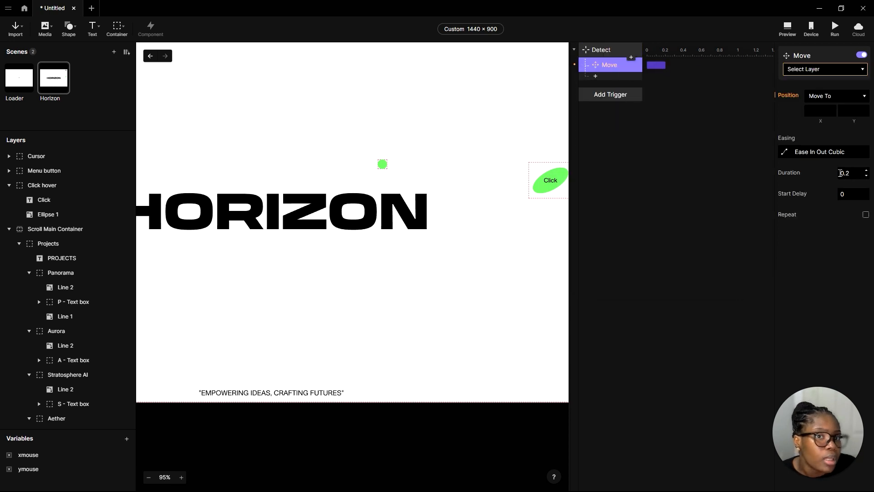
left_click(827, 69)
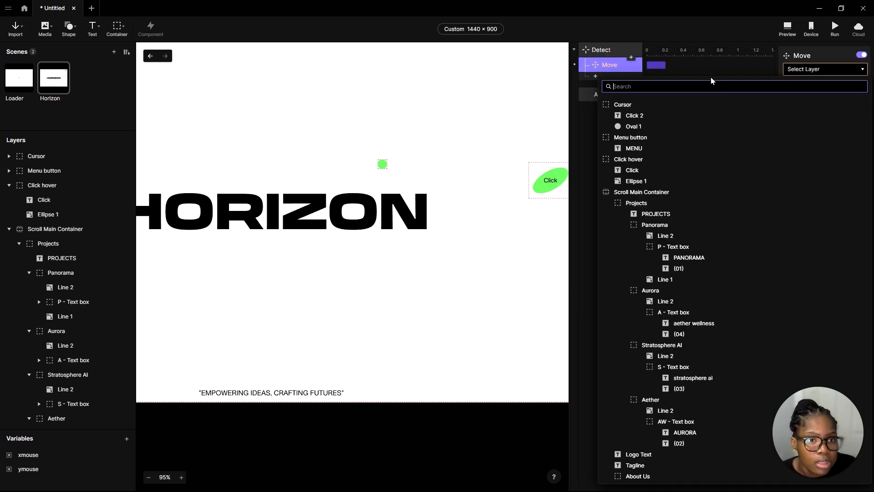
left_click(649, 106)
Set the Move response's X position to the formula $mouseX
left_click(812, 109)
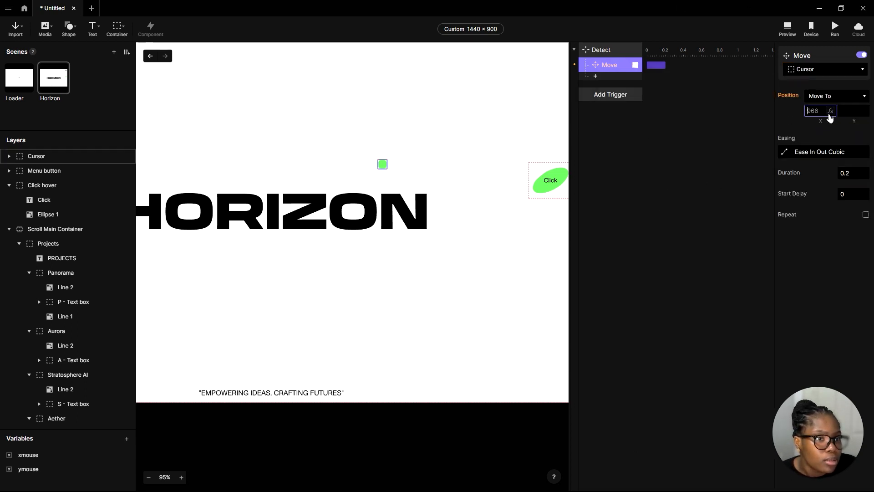
left_click(832, 112)
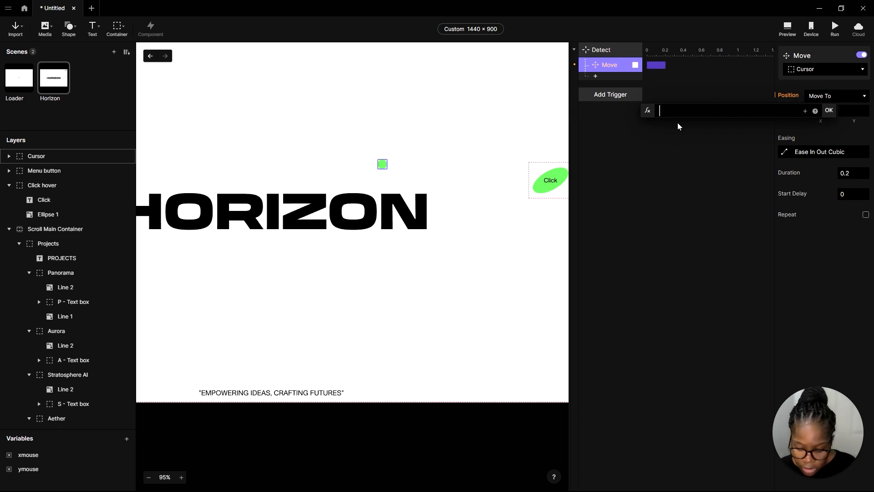
type("moui")
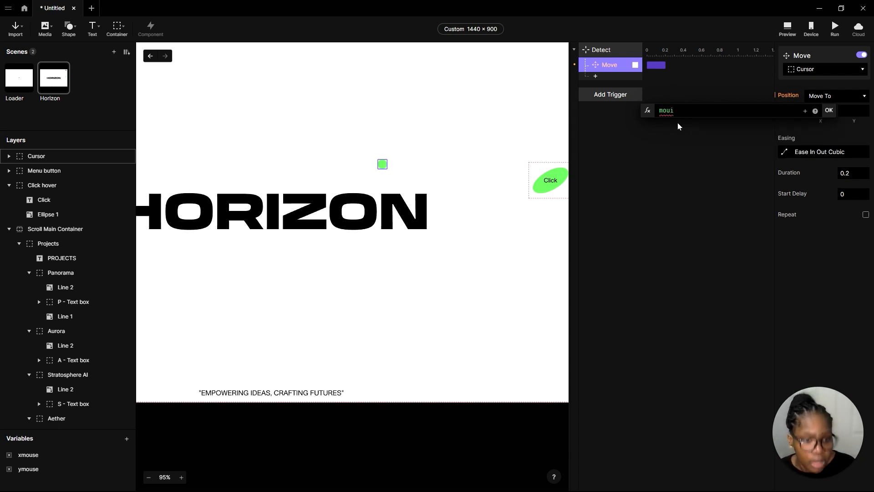
key("BackSpace")
type("s")
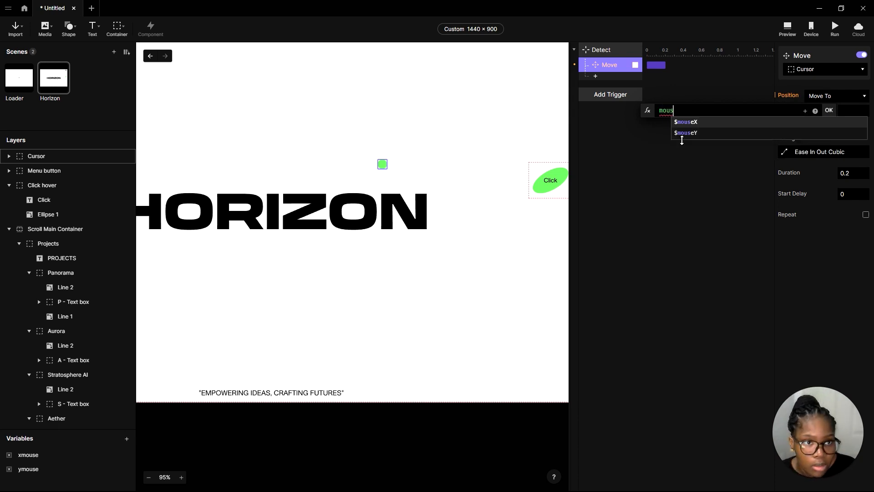
left_click(702, 123)
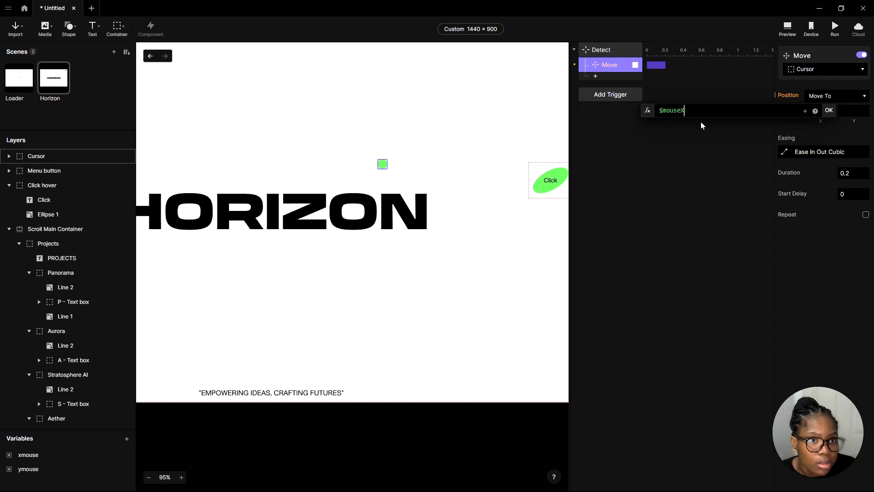
left_click(830, 114)
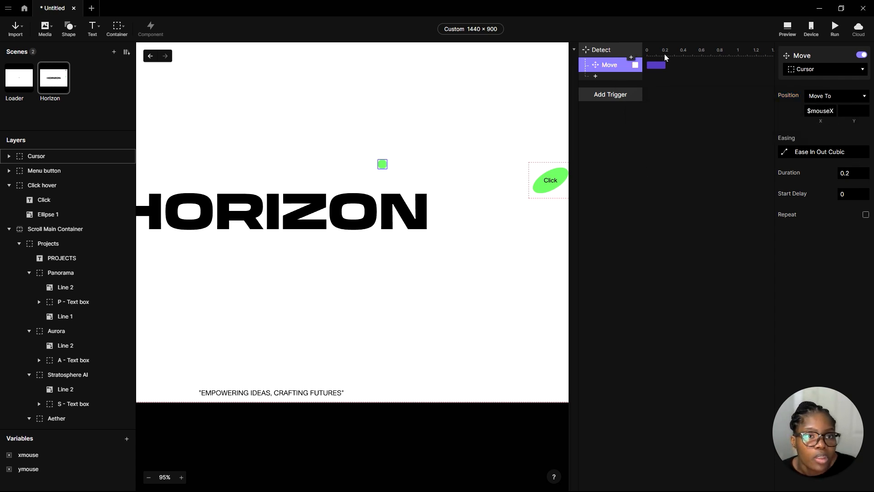
Rename the Detect trigger as "Detect xmouse"
left_click(607, 53)
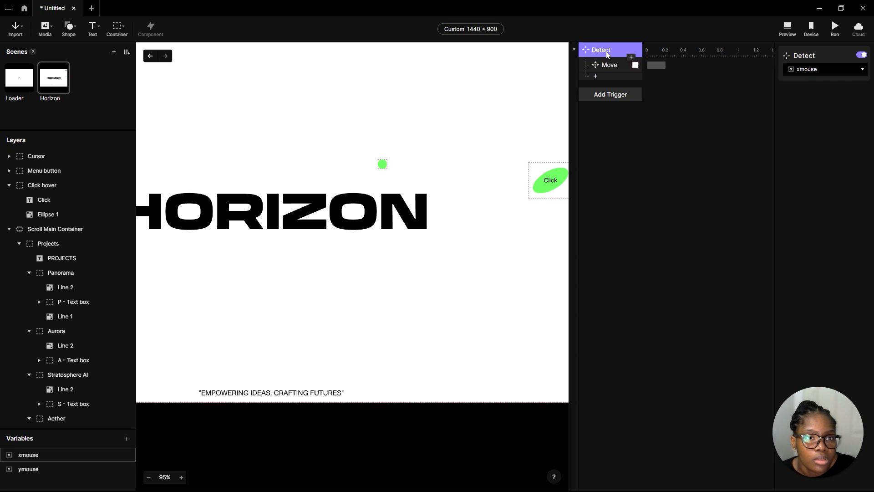
double_click(607, 52)
left_click(611, 52)
type("x")
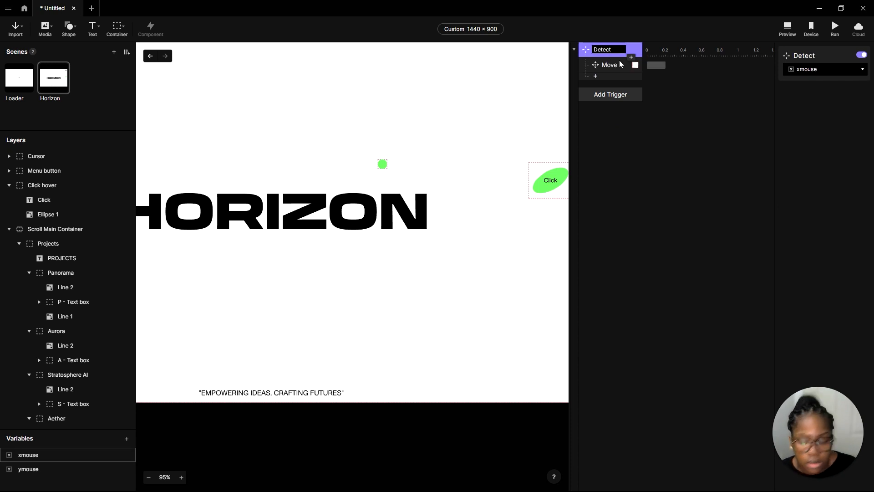
type("mouse")
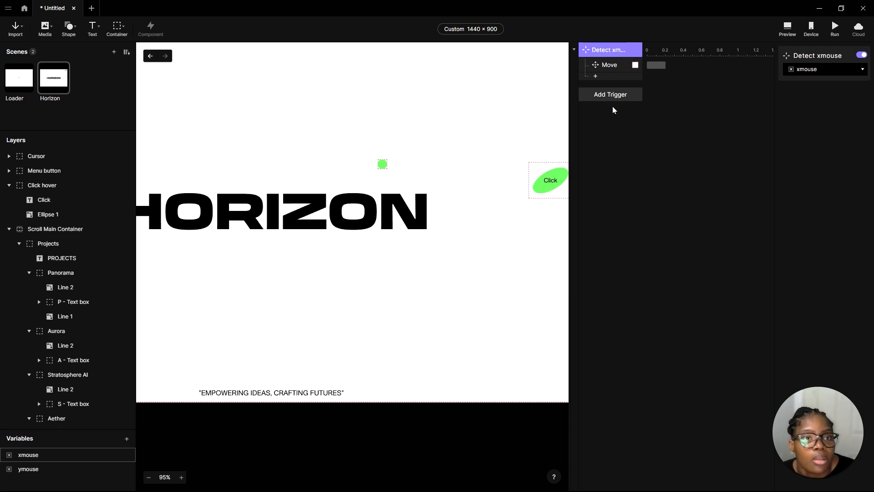
Duplicate the Detect xmouse trigger with its Move response and rename the copy "Detect ymouse"
left_click(620, 95)
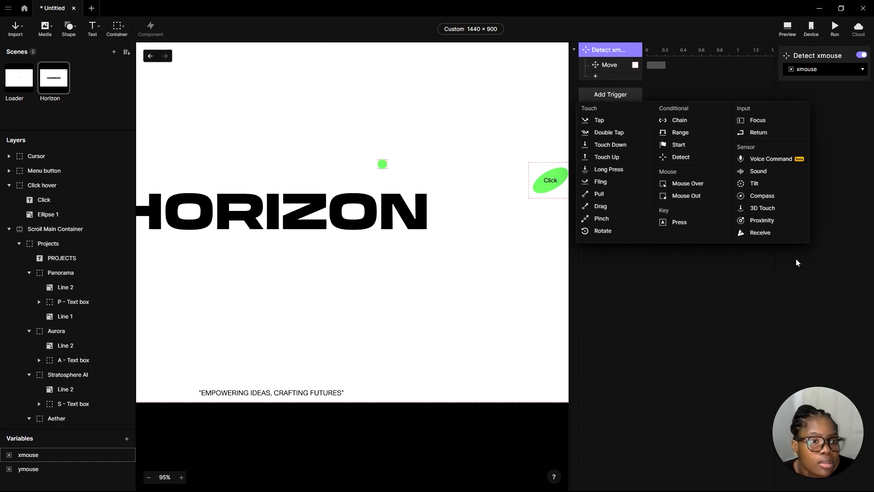
key("Escape")
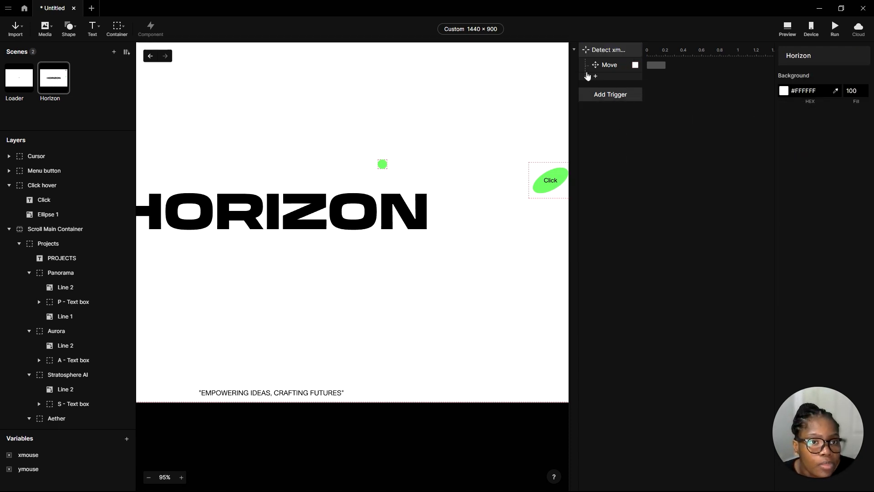
left_click(606, 51)
key("ctrl+d")
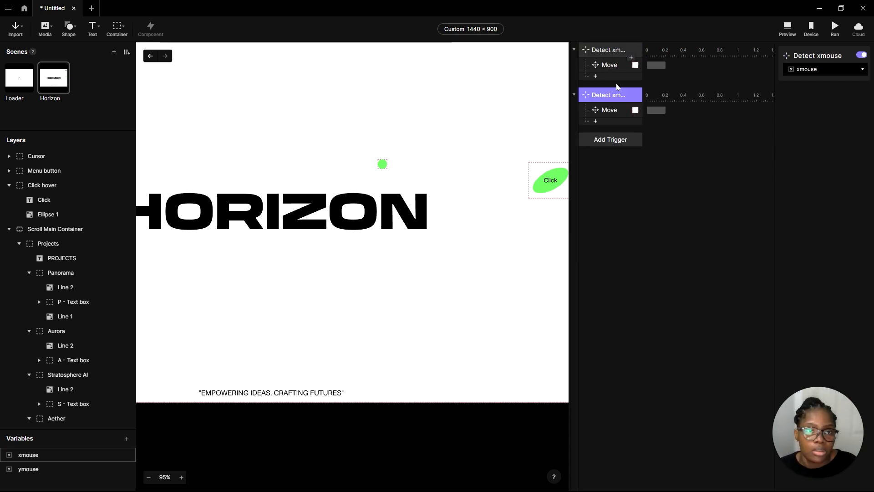
double_click(615, 97)
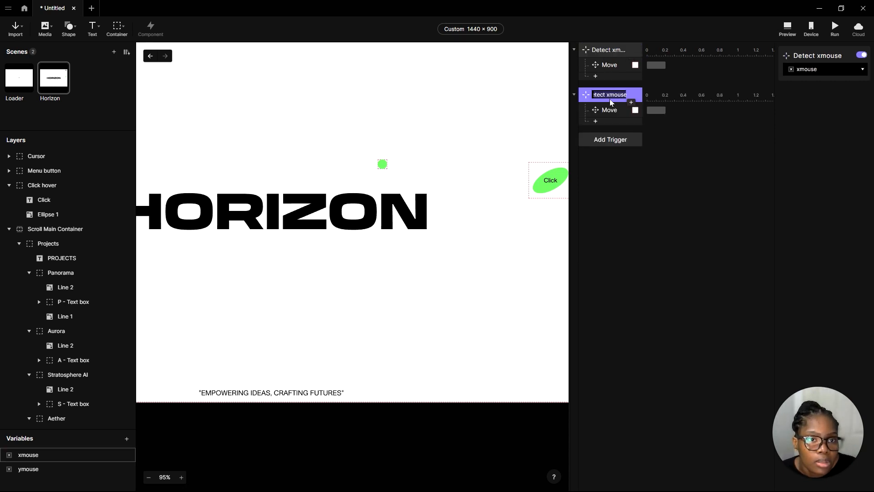
left_click(609, 94)
key("BackSpace")
type("y")
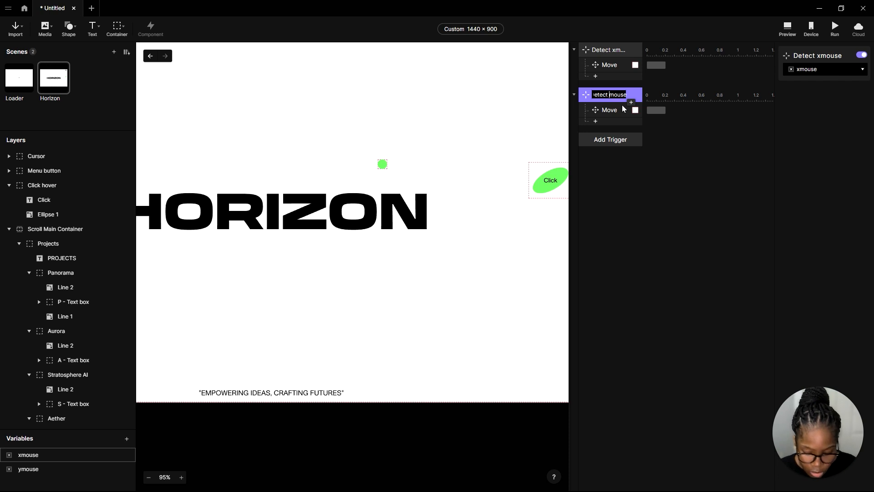
left_click(656, 218)
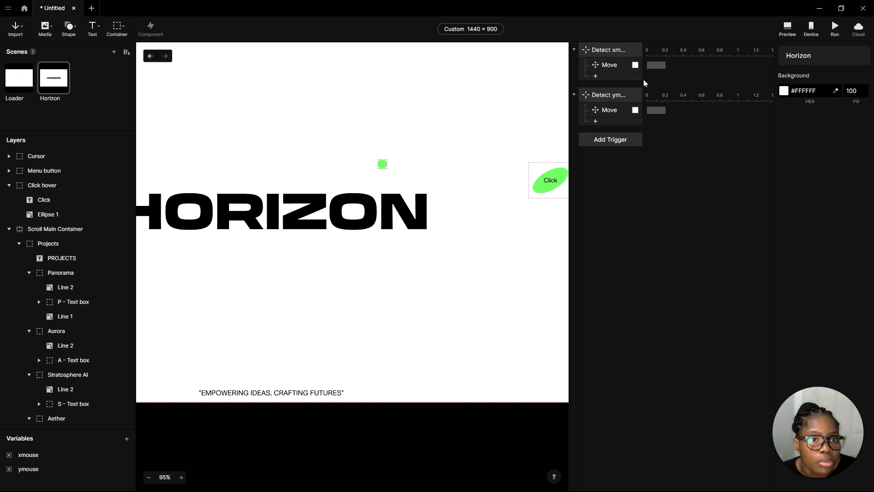
Widen the trigger list and set the X position of the Move under Detect ymouse to $mouseY
mouse_move(643, 99)
left_mouse_down()
mouse_move(682, 98)
mouse_move(643, 99)
left_mouse_up()
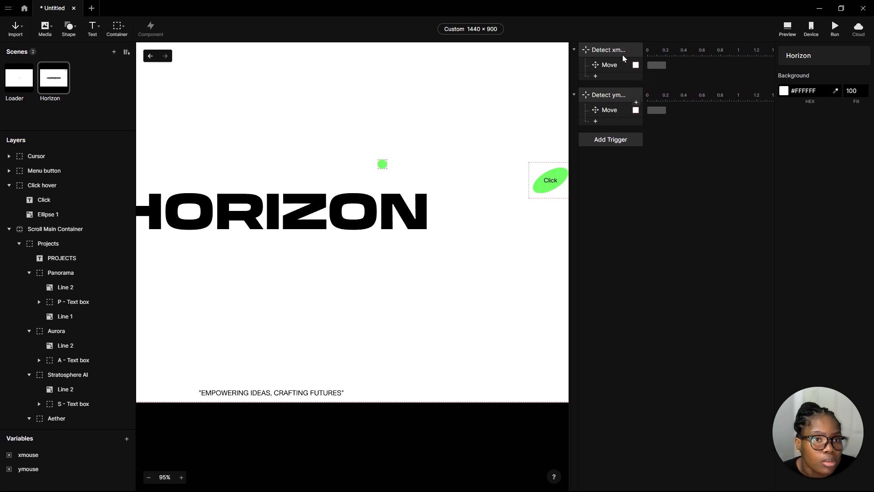
left_click(632, 110)
left_click(826, 111)
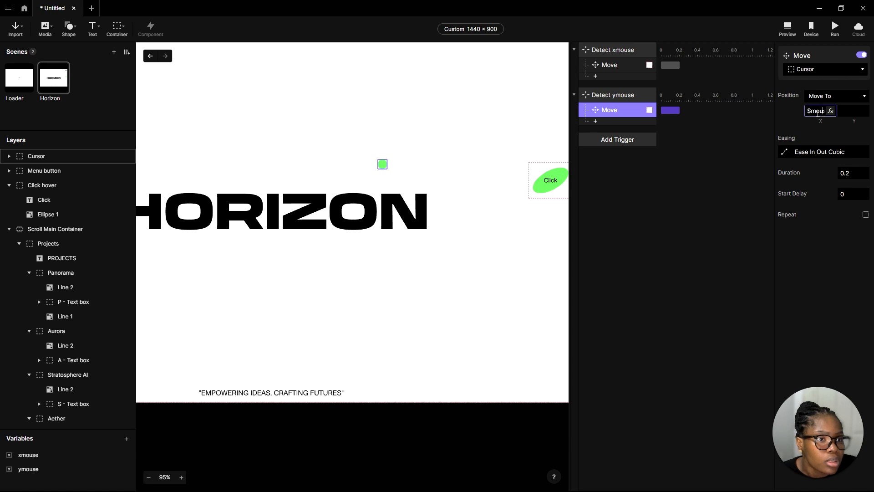
left_click(831, 110)
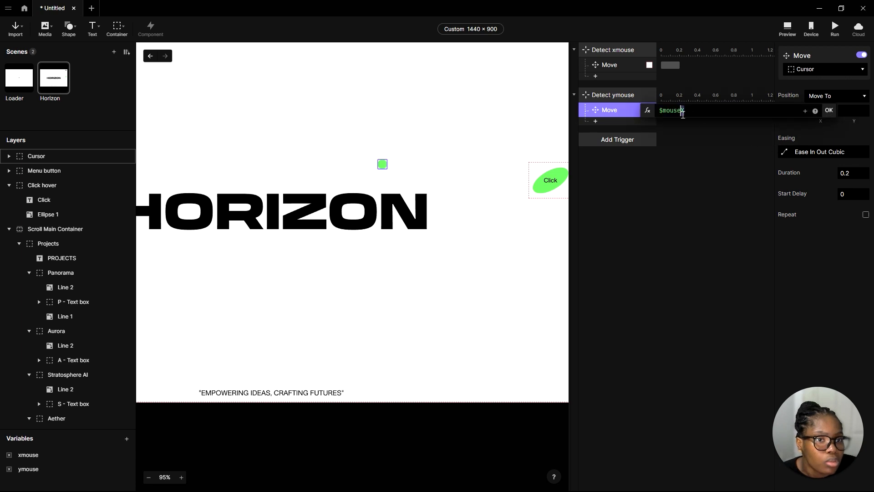
type("Y")
left_click(706, 127)
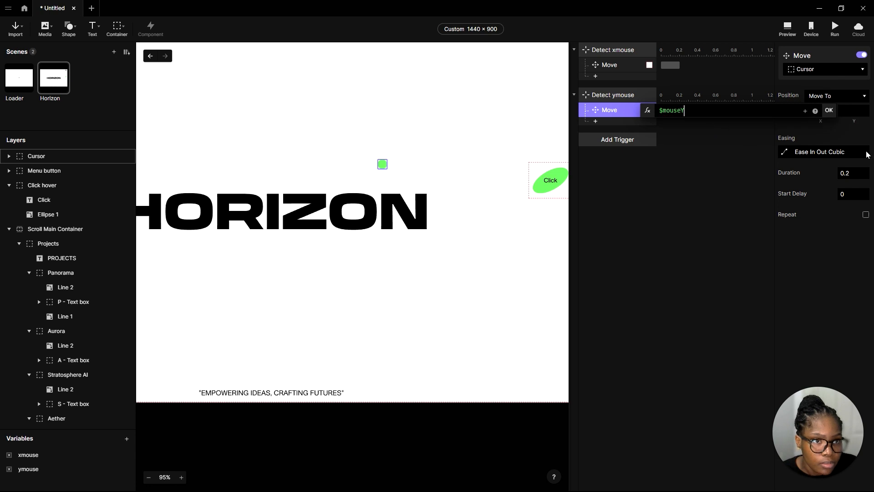
left_click(828, 112)
Clear the X position formula of the Move response under Detect ymouse
left_click(816, 112)
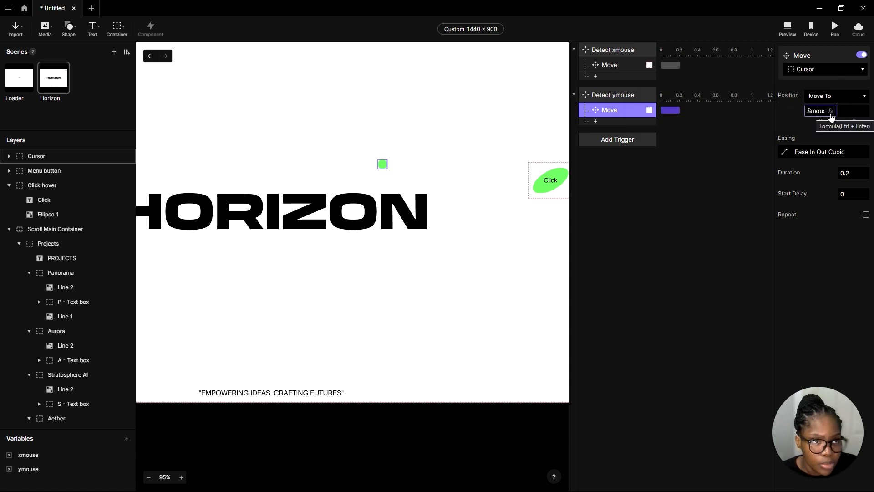
left_click(831, 113)
key("BackSpace")
key("BackSpace")
key("BackSpace")
key("BackSpace")
key("BackSpace")
key("BackSpace")
key("BackSpace")
key("Return")
Set the Y position of the Move response under Detect ymouse to the formula $mouseY
left_click(847, 112)
left_click(863, 111)
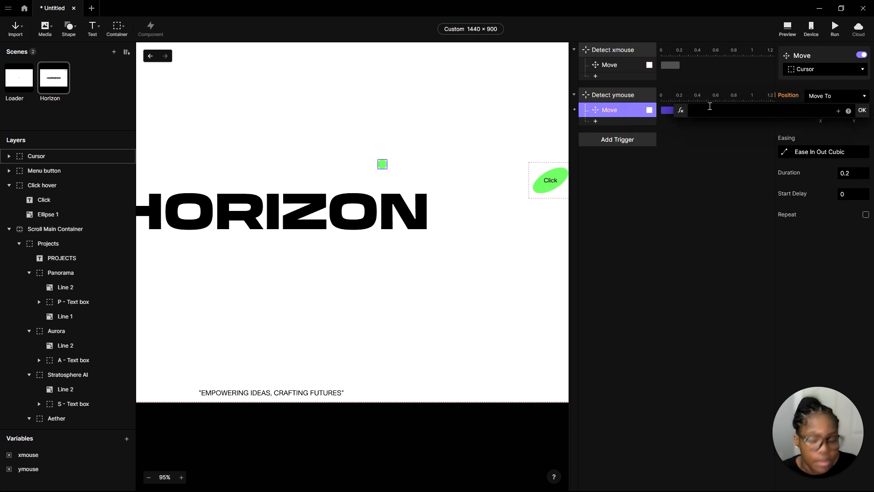
type("mou")
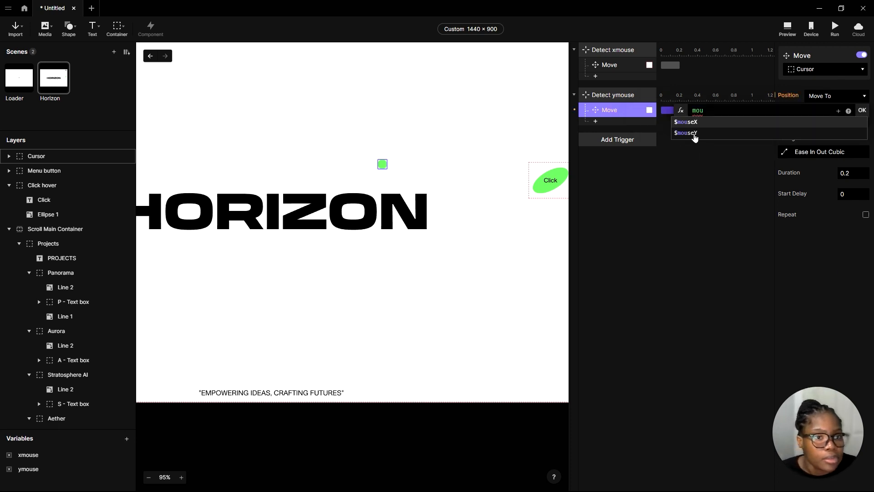
left_click(694, 133)
left_click(863, 110)
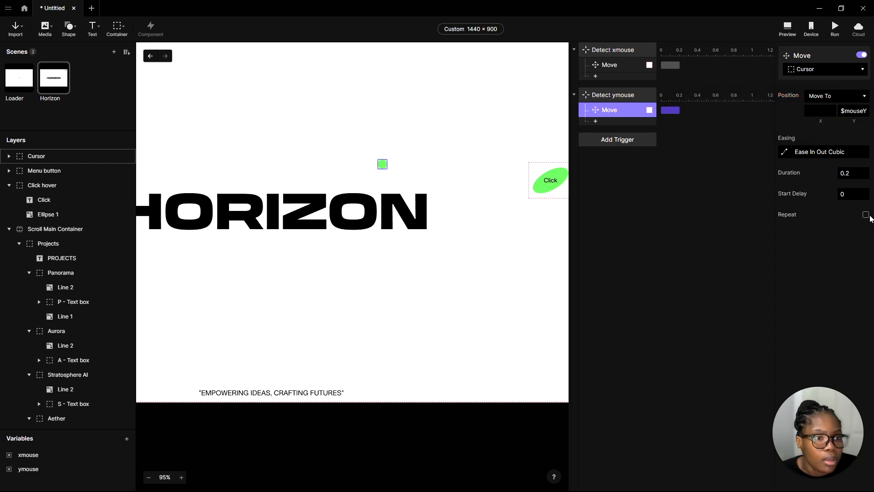
Preview the Horizon scene to check how the green cursor follows the mouse
left_click(787, 29)
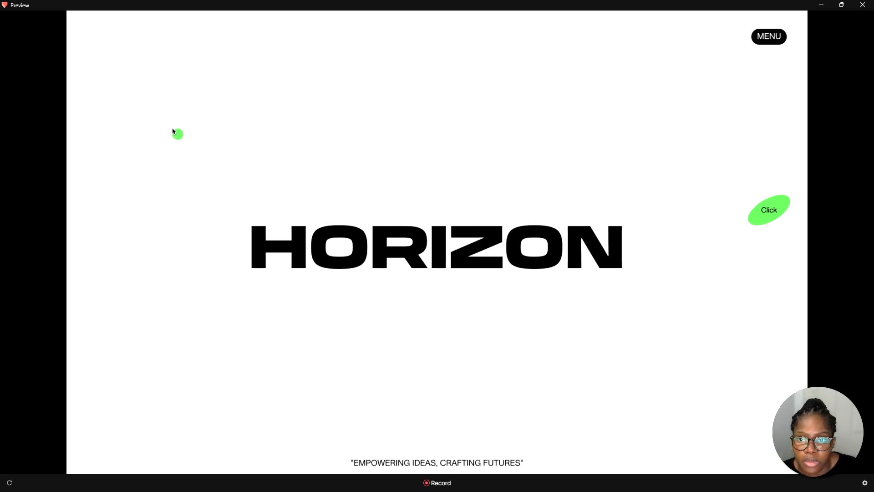
left_click(822, 9)
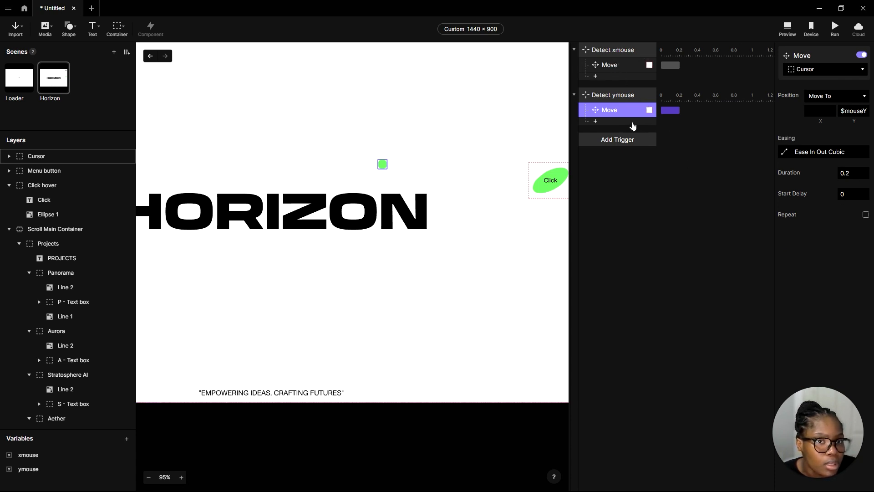
Set the easing of the Move response under Detect ymouse to Linear
left_click(784, 152)
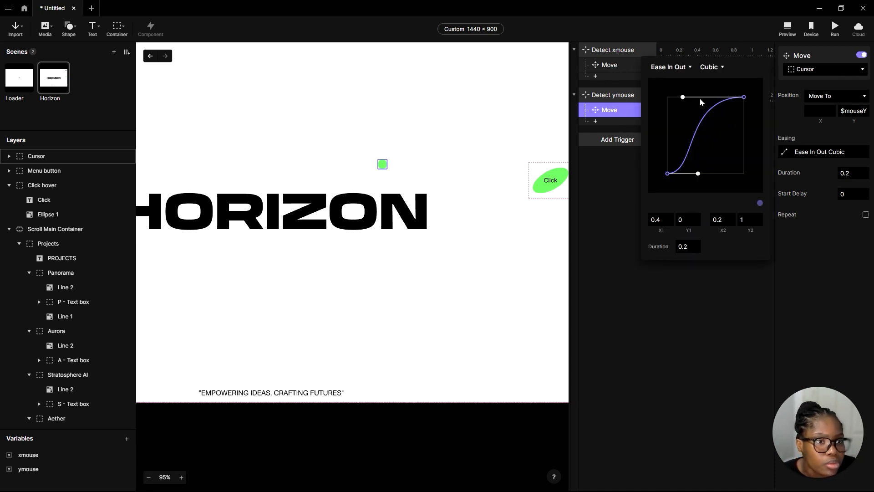
left_click(683, 70)
left_click(679, 76)
left_click(767, 314)
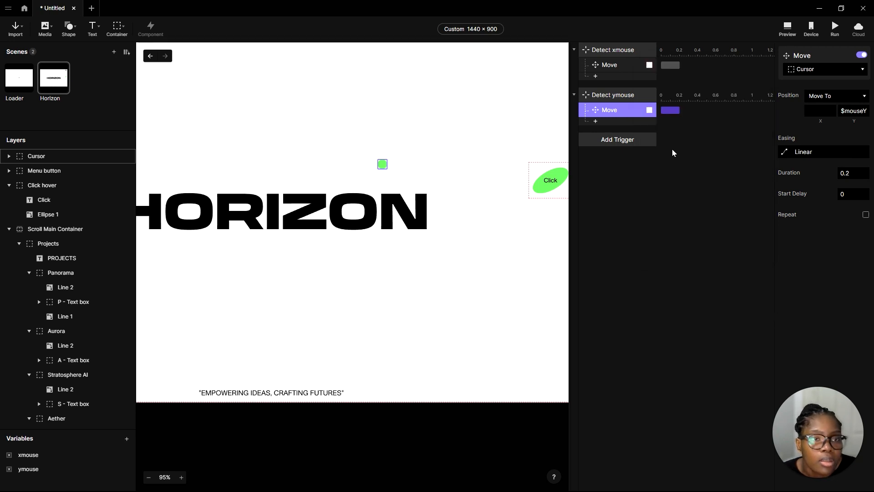
Set the easing of the Move response under Detect xmouse to Linear
left_click(622, 67)
left_click(786, 152)
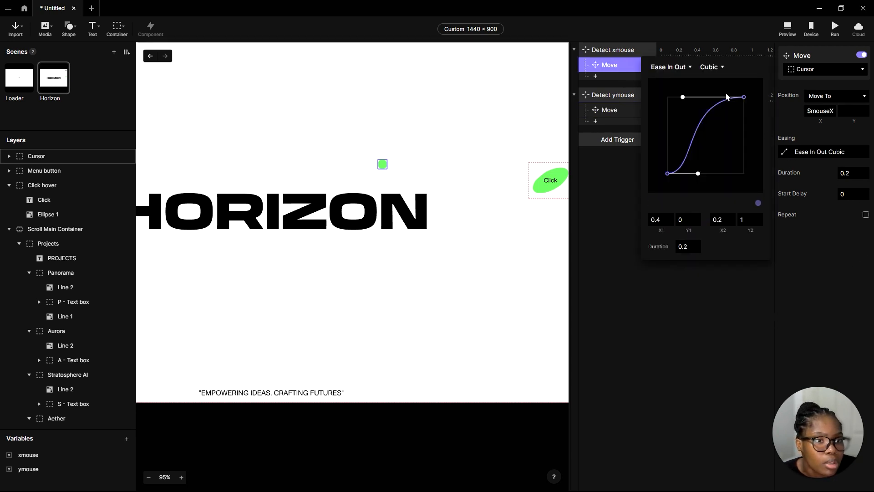
left_click(678, 68)
left_click(672, 76)
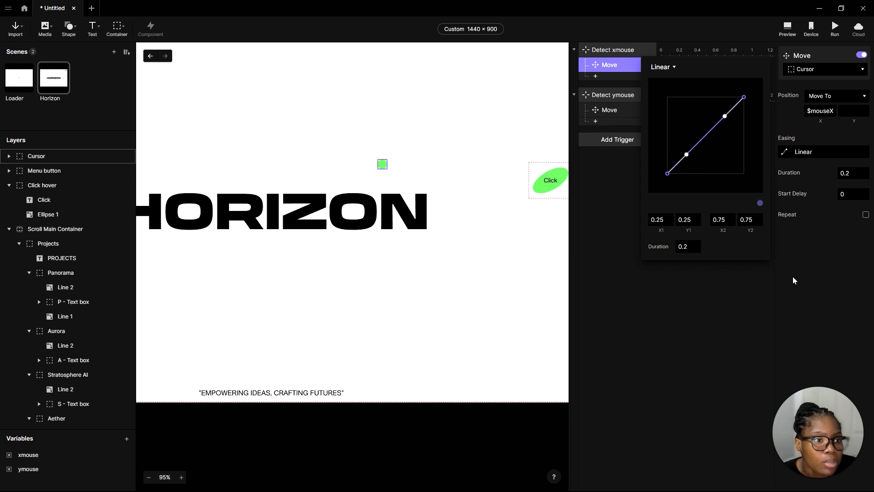
Preview the Horizon scene and restart it to check how smoothly the green cursor follows the mouse
left_click(786, 31)
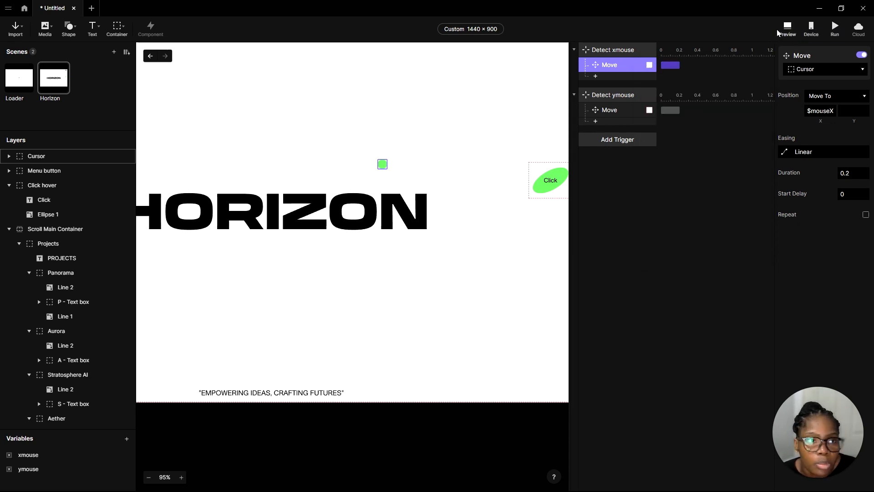
left_click(783, 32)
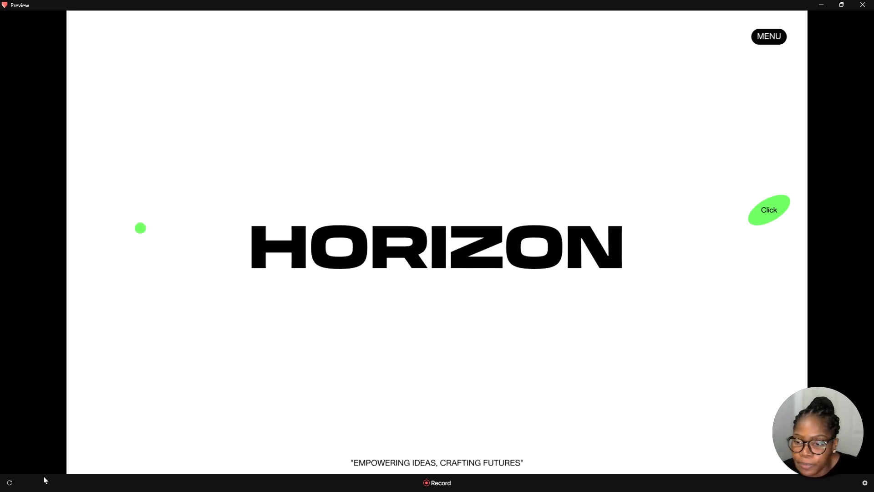
left_click(10, 483)
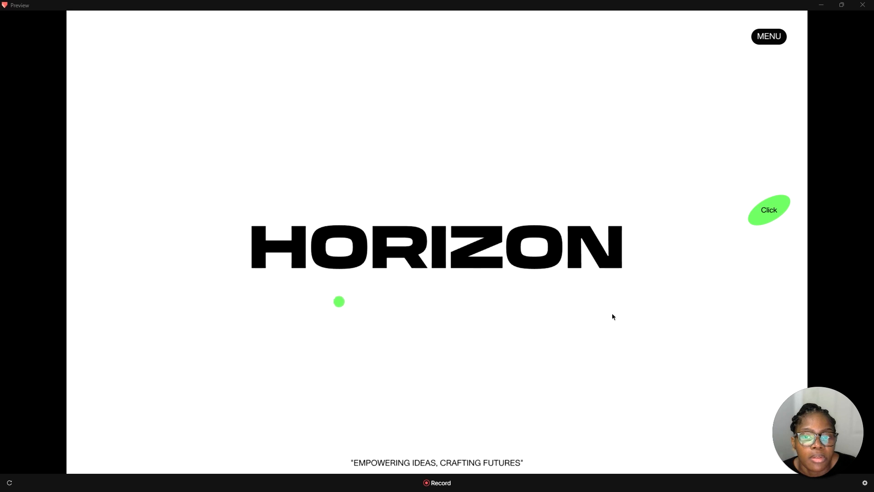
left_click(823, 6)
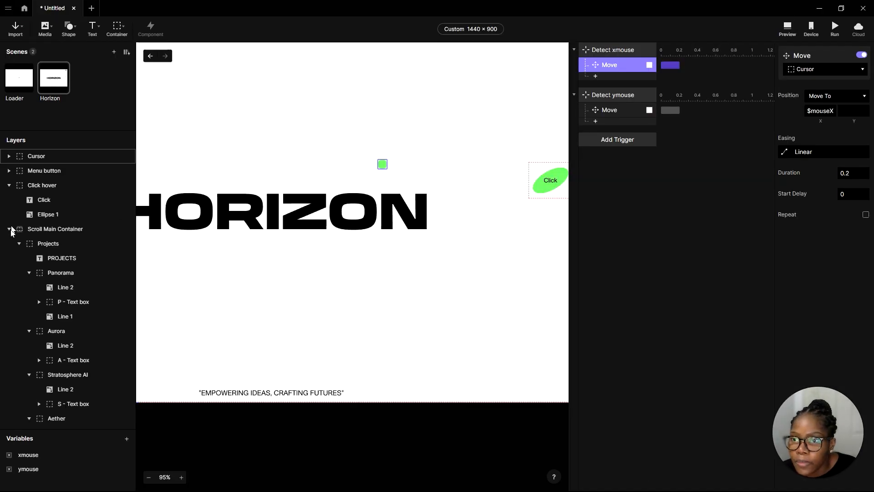
Import the Horizon Logo Animation into the Scroll Main Container, directly above the Logo Text layer
left_click(193, 276)
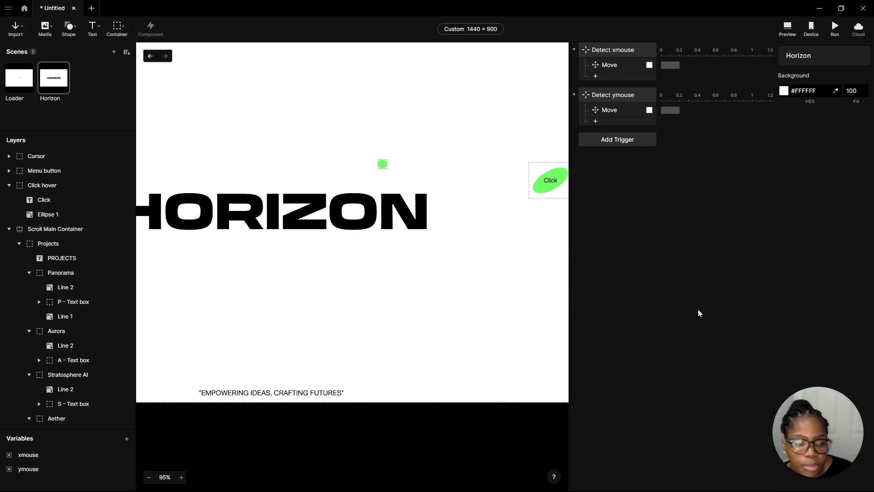
scroll(492, 209, "down", 3)
scroll(370, 193, "up", 6)
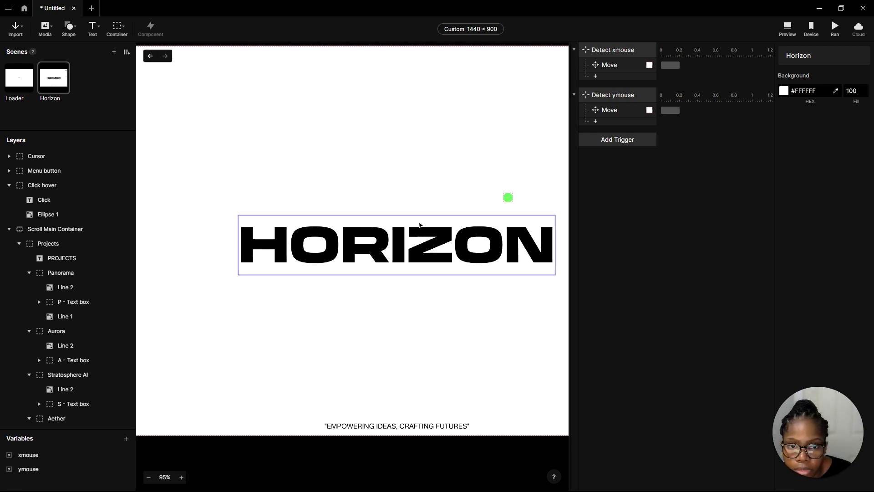
scroll(363, 246, "down", 3)
left_click(366, 247)
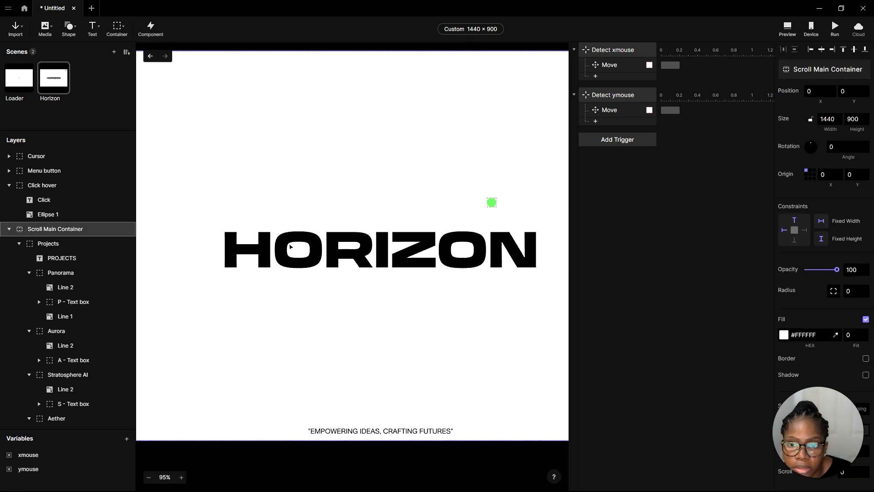
left_click(240, 247)
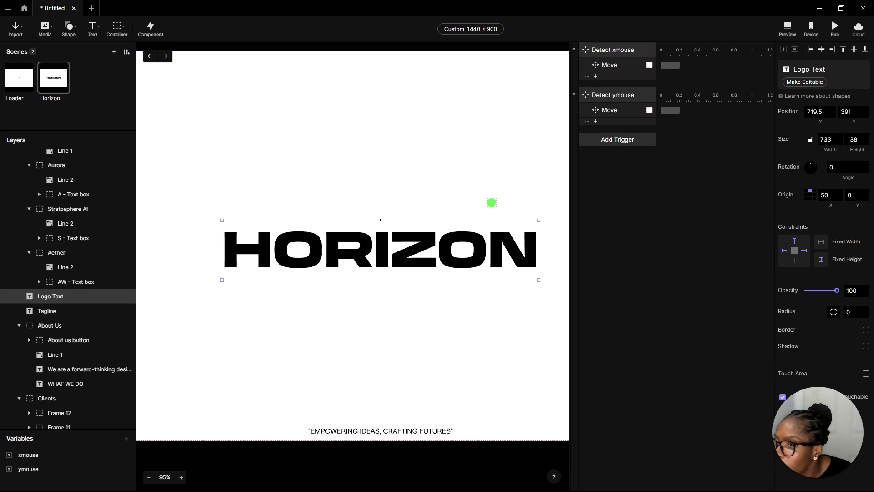
scroll(438, 191, "down", 5)
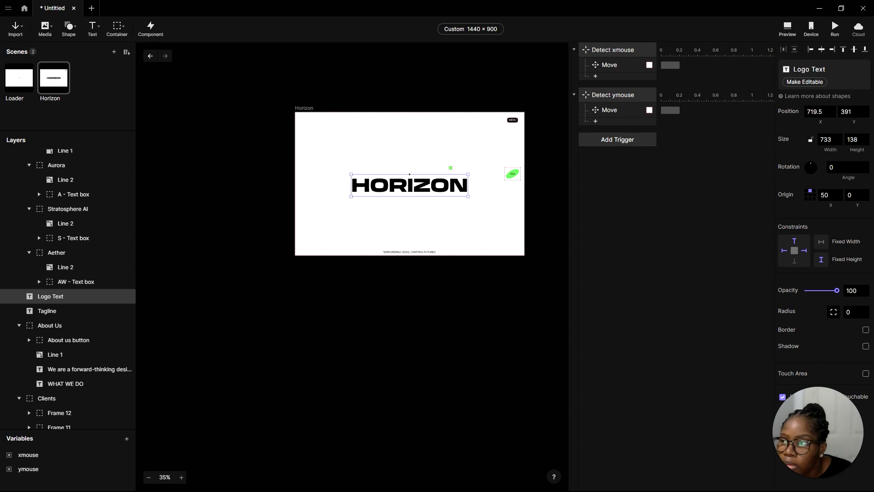
left_click_drag(70, 153, 301, 278)
scroll(433, 271, "down", 3)
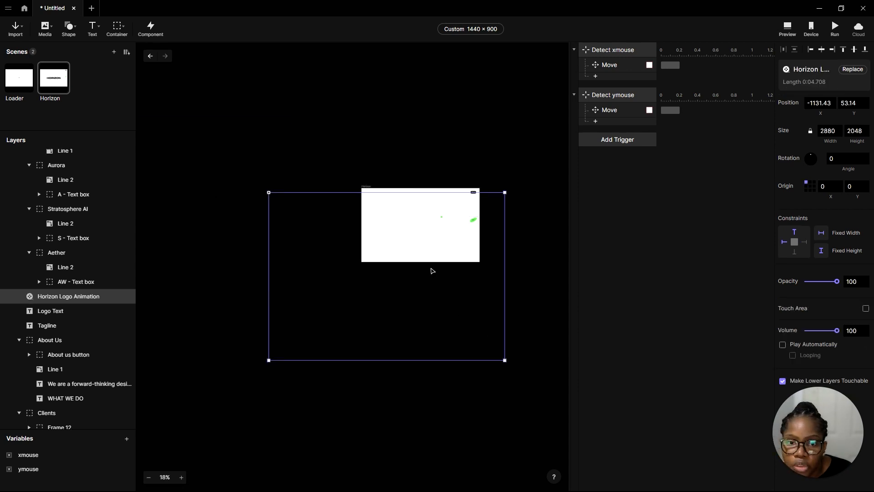
Scale the Horizon Logo Animation down to about 1079 × 767 and place it over the HORIZON logo text
scroll(431, 253, "up", 2)
left_click_drag(460, 303, 440, 240)
left_click_drag(511, 104, 425, 214)
scroll(425, 214, "up", 4)
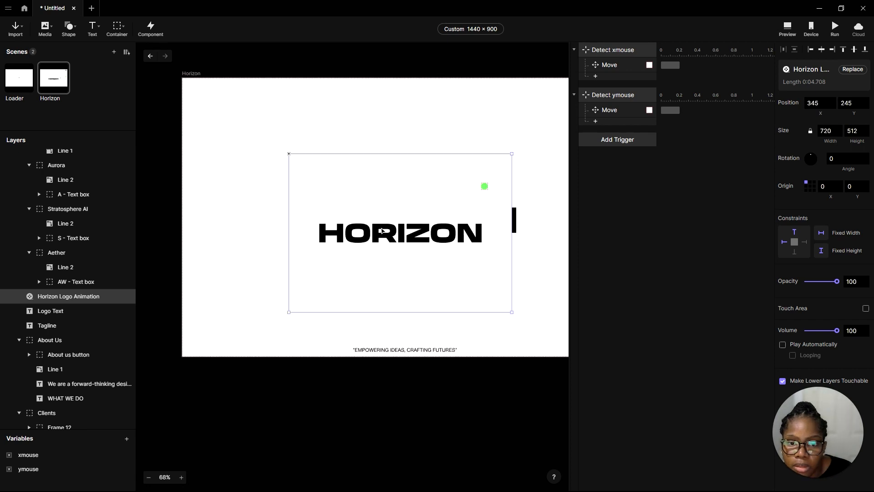
left_click_drag(377, 237, 353, 225)
scroll(418, 210, "right", 1)
left_click_drag(477, 297, 489, 256)
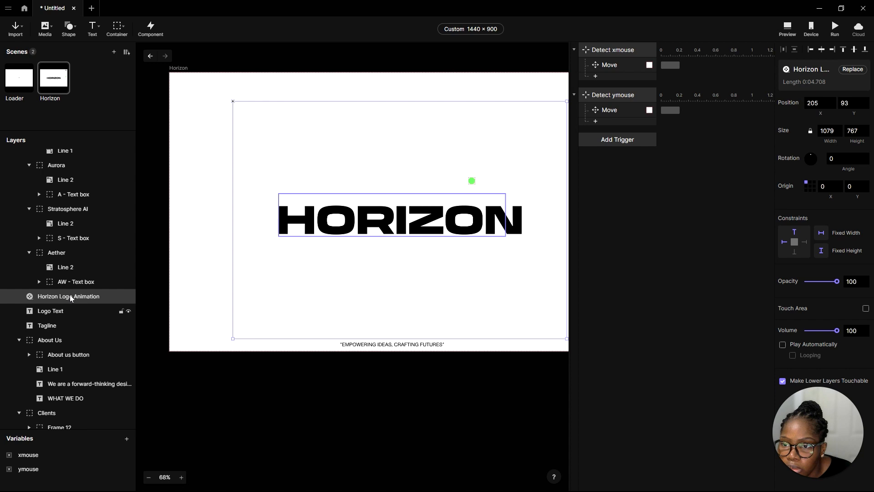
Reorder the Horizon Logo Animation below the Logo Text layer and shift it to about X 190, Y 71
left_click_drag(70, 299, 69, 322)
mouse_move(452, 291)
left_mouse_down()
mouse_move(433, 298)
mouse_move(447, 283)
left_mouse_up()
scroll(385, 273, "down", 3)
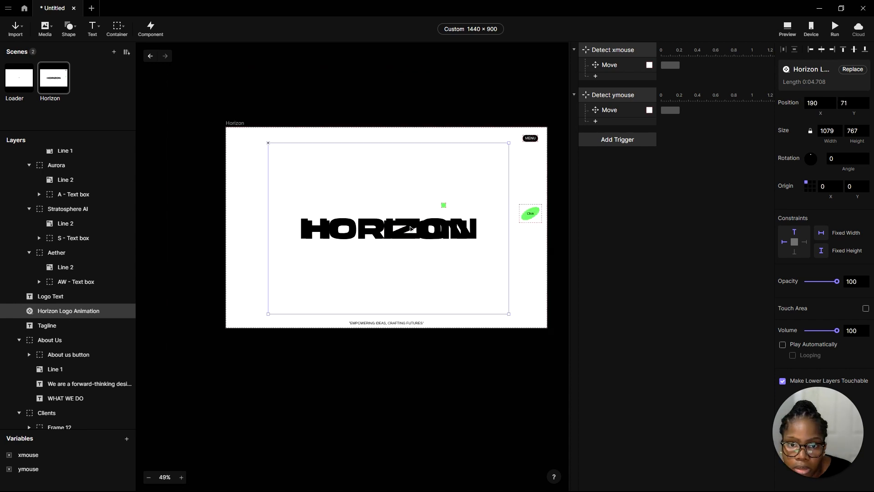
Scale the Horizon Logo Animation to about 981 × 697, match it to the static logo text, and center it horizontally
left_click_drag(507, 143, 482, 168)
scroll(412, 271, "up", 3)
left_click_drag(412, 272, 424, 260)
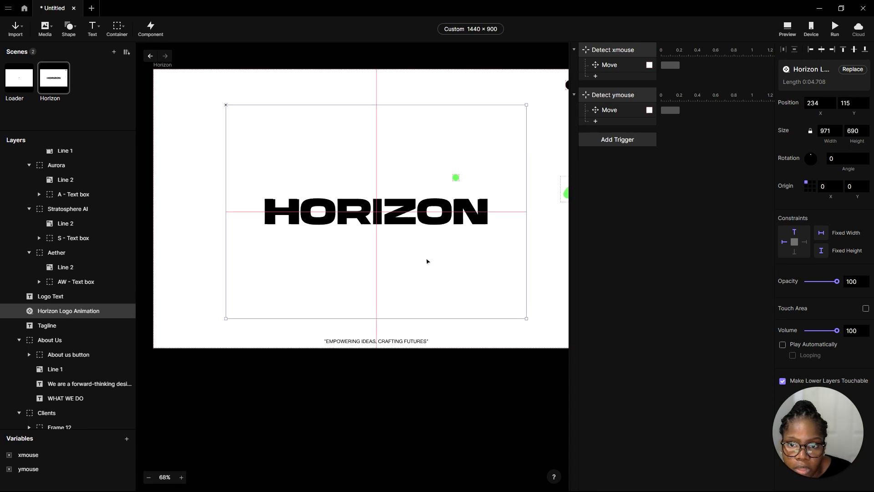
left_click_drag(425, 261, 423, 261)
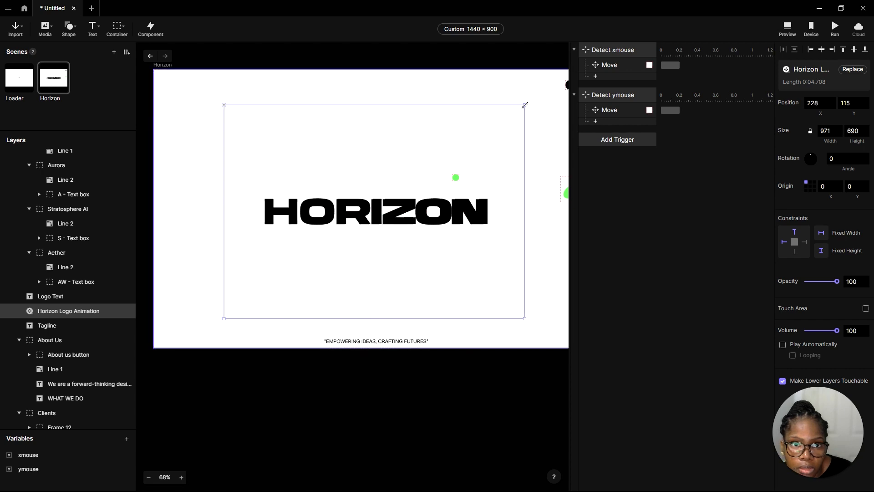
left_click_drag(525, 105, 528, 103)
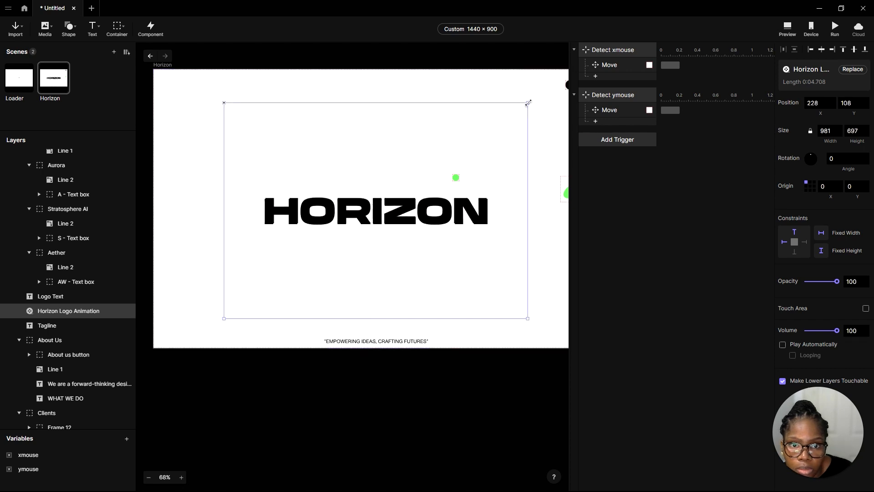
left_click_drag(450, 278, 449, 277)
left_click(822, 50)
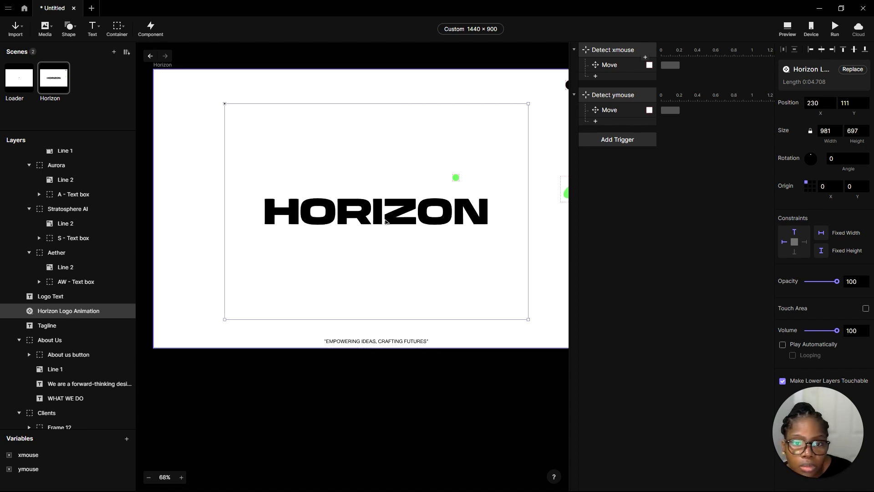
Check the overlap of the animation and the logo text up close, and center the animation vertically
scroll(385, 222, "up", 3)
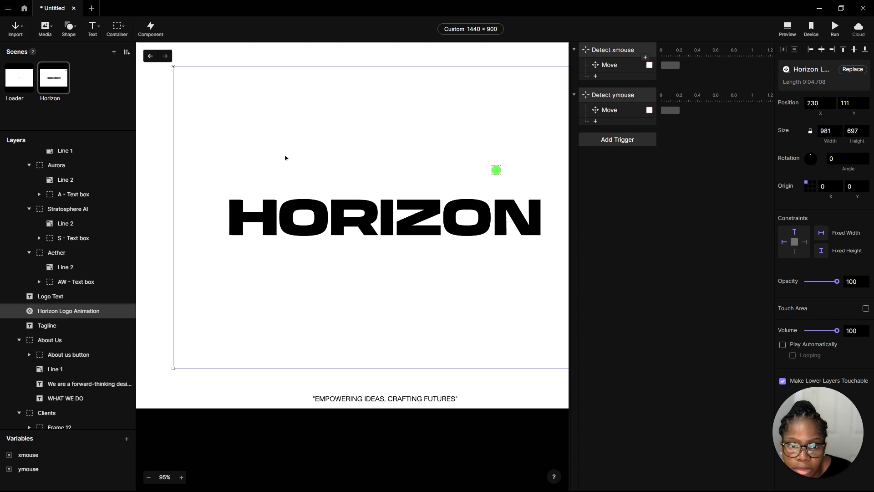
scroll(285, 158, "down", 1)
scroll(243, 167, "up", 2)
scroll(272, 210, "up", 2)
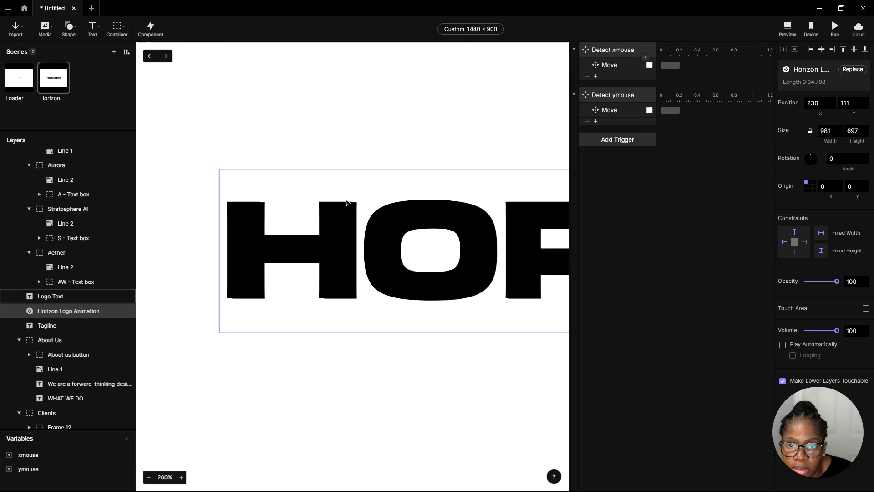
scroll(338, 242, "down", 5)
scroll(535, 120, "up", 1)
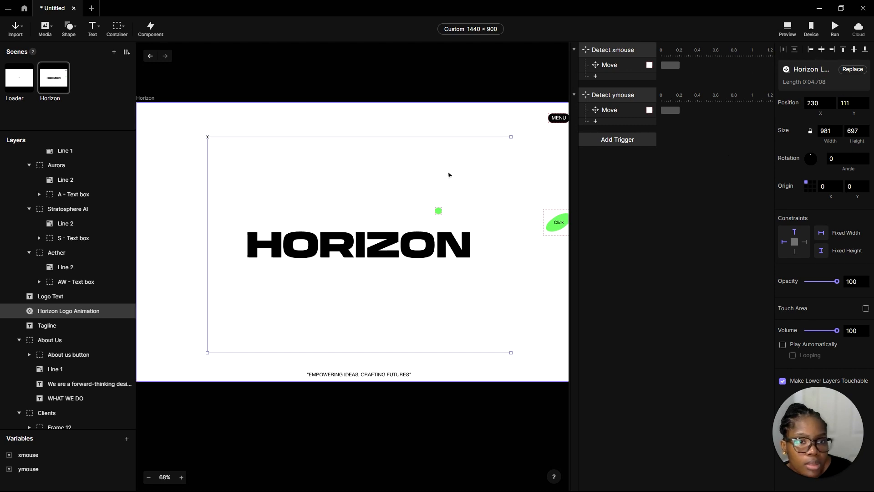
left_click(854, 54)
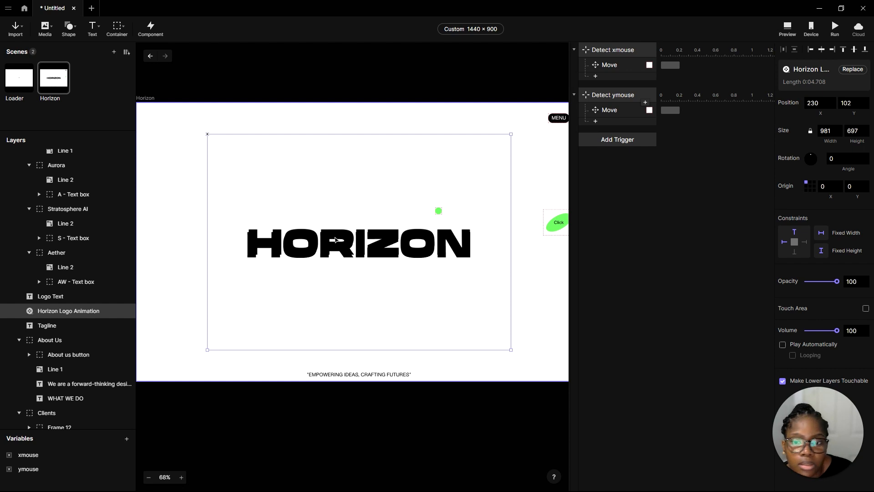
Hide the Logo Text layer, comparing the logo with and without it
left_click(39, 300)
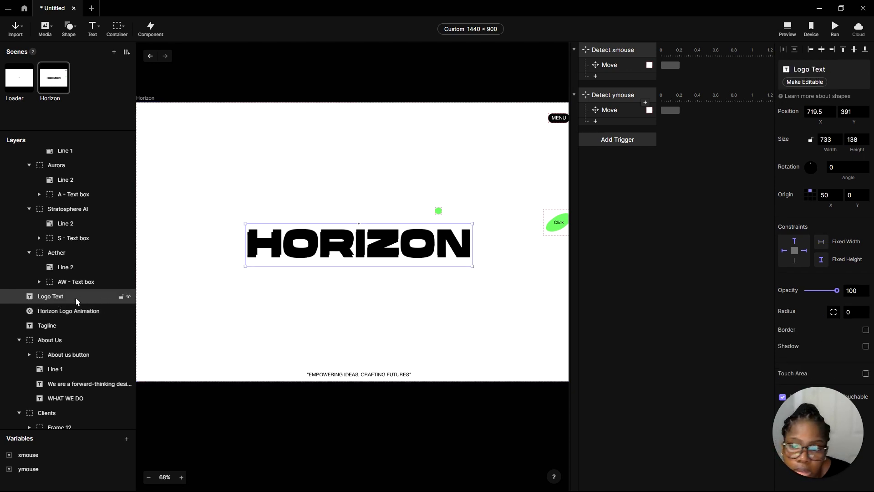
left_click(128, 298)
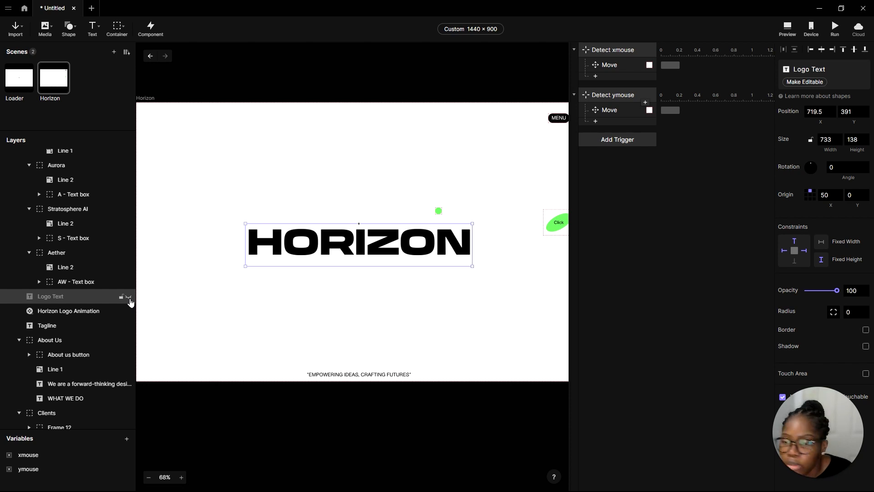
left_click(130, 299)
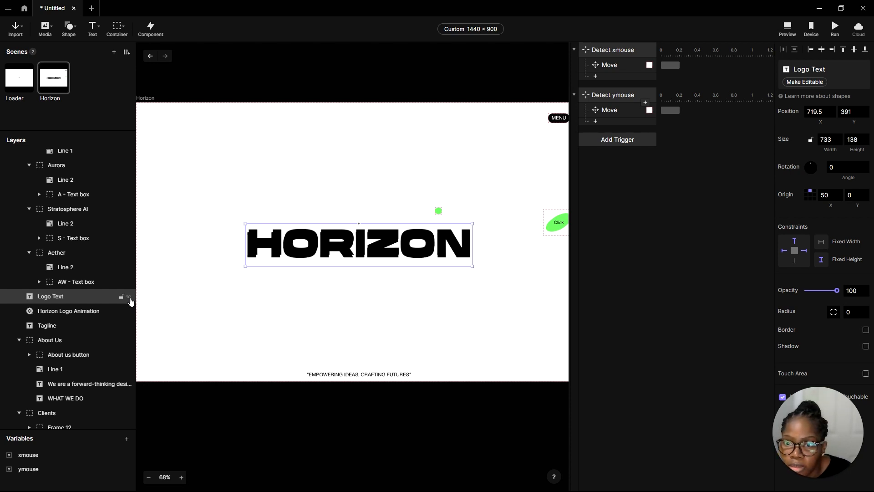
left_click(129, 299)
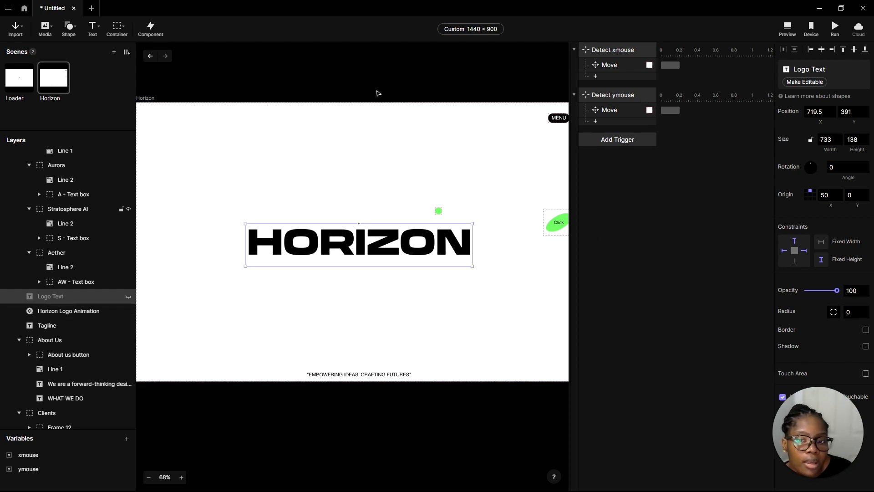
Enable Play Automatically and Looping for the Horizon Logo Animation
left_click_drag(816, 410, 808, 215)
left_click(64, 311)
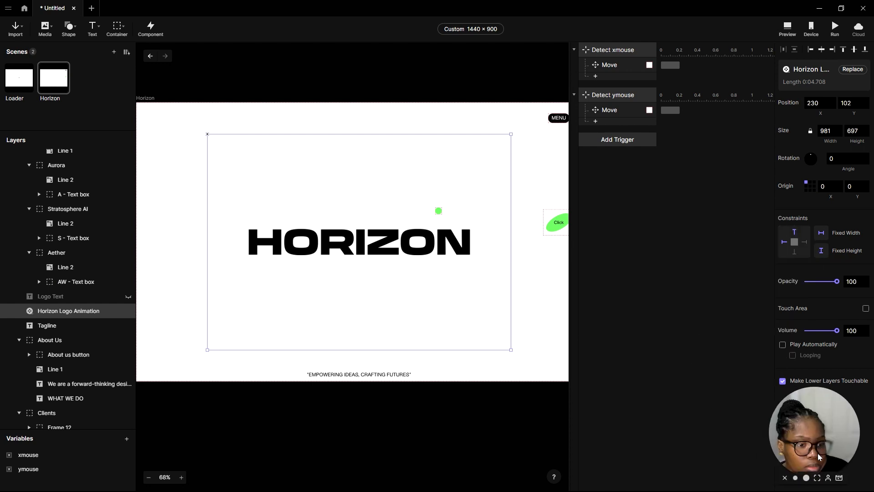
left_click(780, 346)
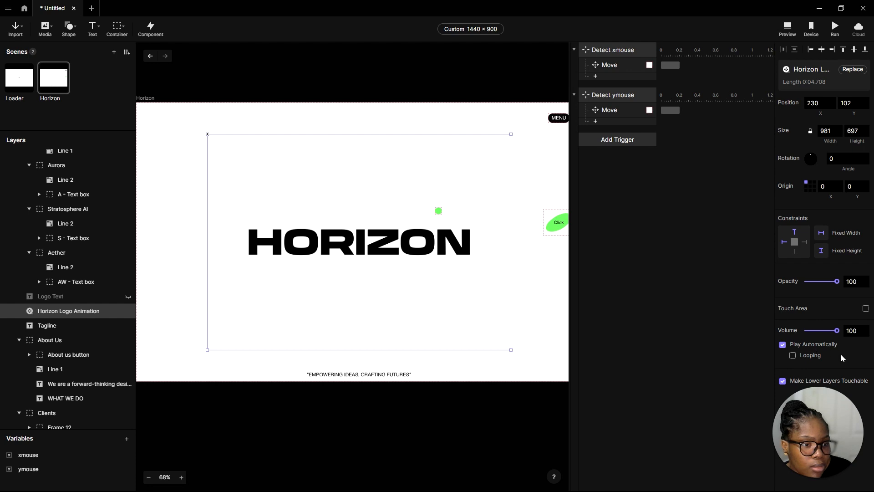
left_click(792, 355)
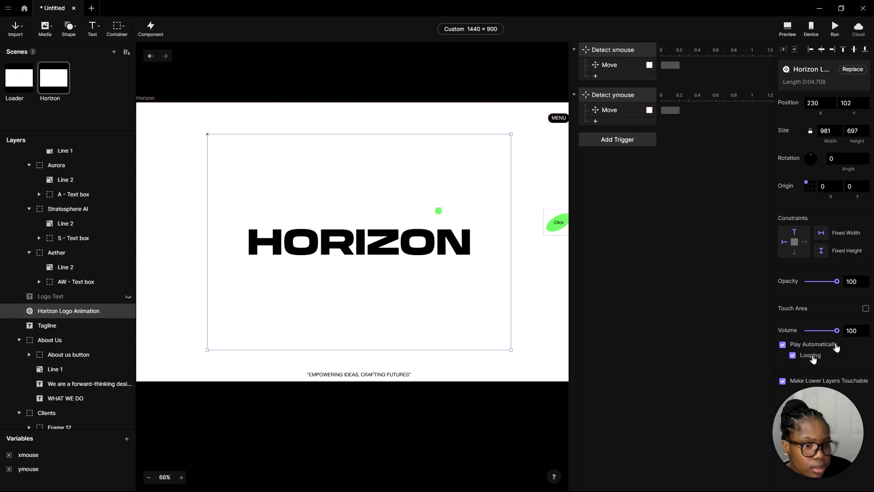
Preview the Horizon scene and restart it to check the logo animation's playback
left_click(787, 33)
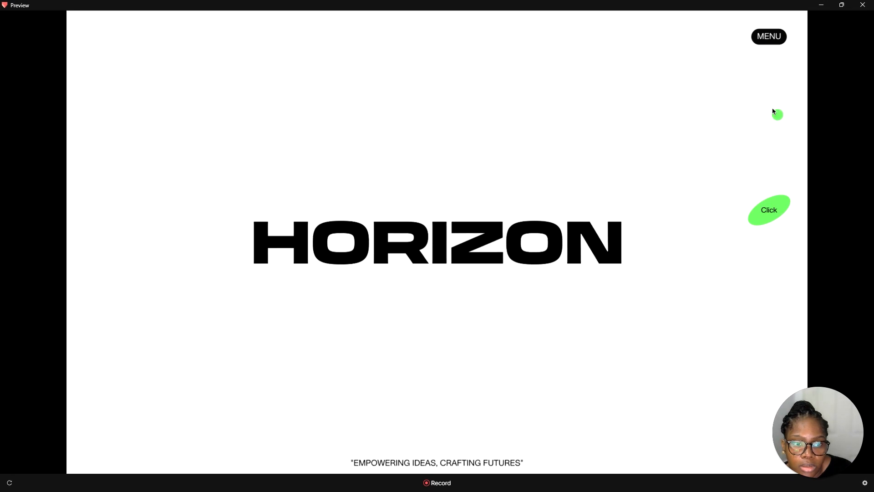
left_click(9, 486)
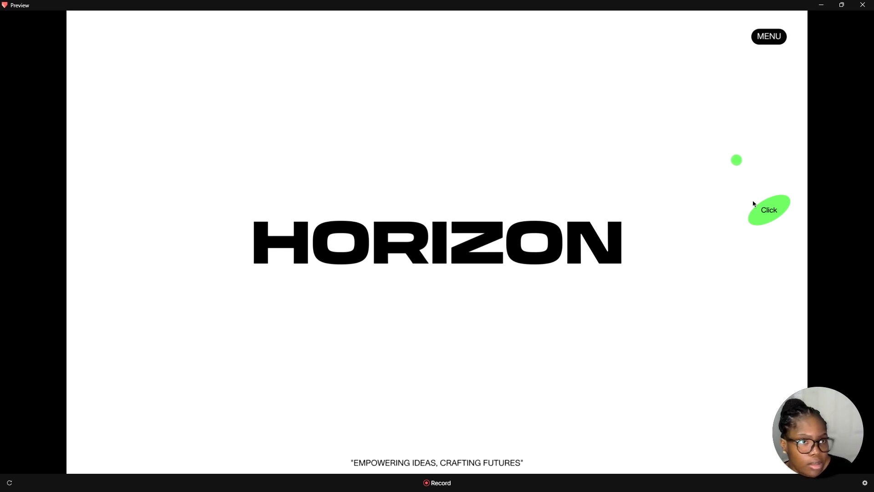
left_click(822, 6)
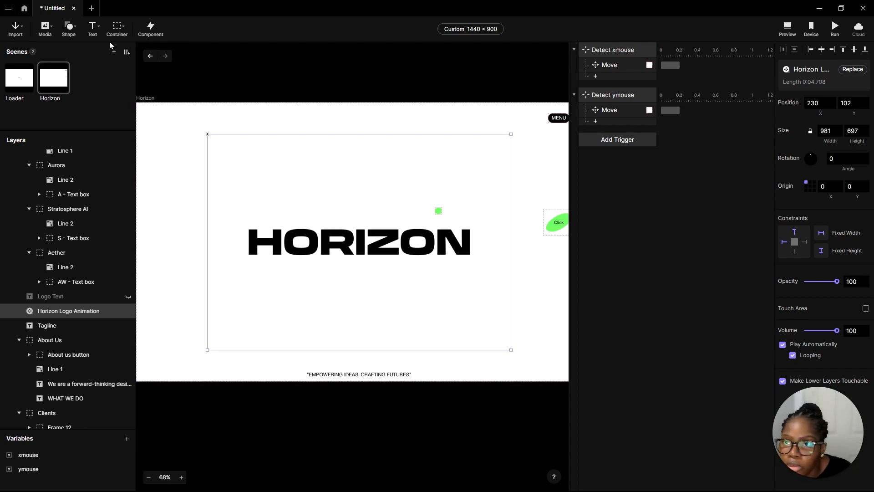
Draw a container around the HORIZON logo and trim it from above to about 782 × 170
left_click(119, 28)
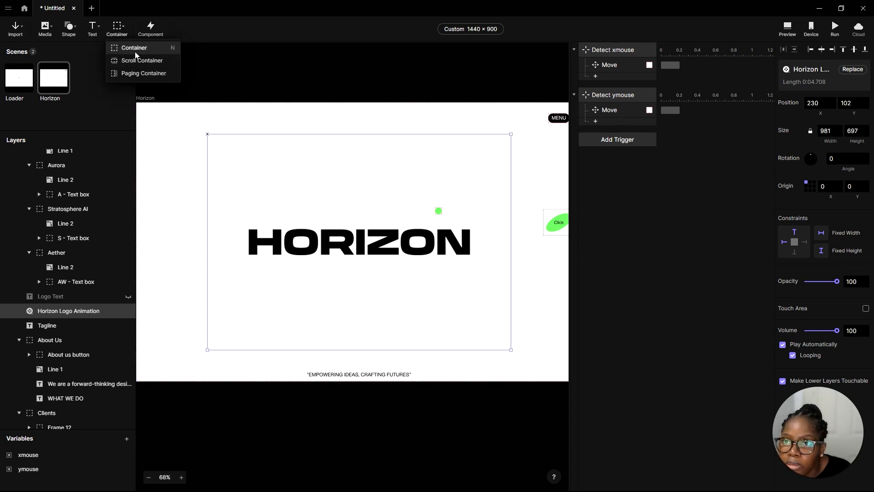
left_click(136, 51)
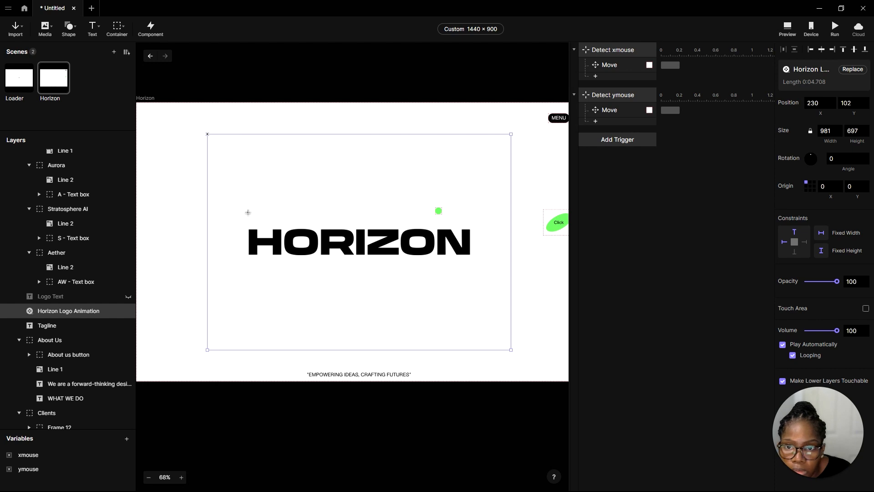
mouse_move(237, 204)
left_mouse_down()
mouse_move(255, 239)
mouse_move(308, 283)
mouse_move(481, 269)
left_mouse_up()
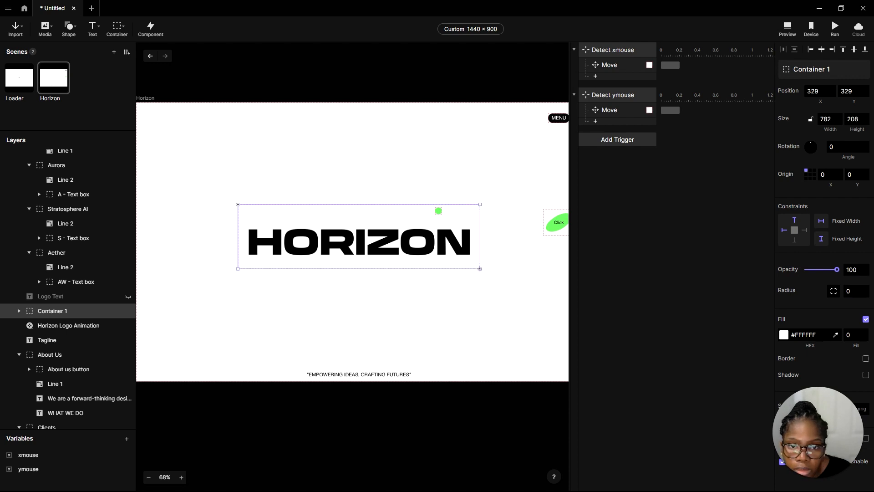
left_click_drag(375, 204, 374, 216)
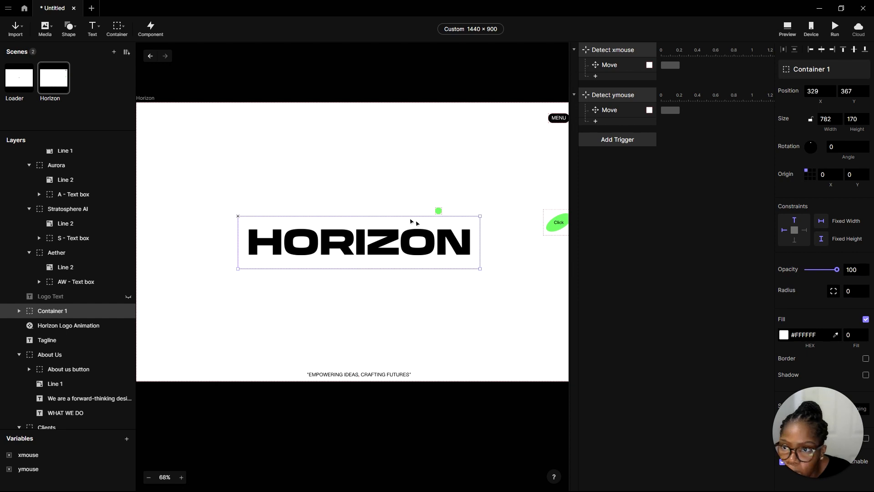
Center the container around the HORIZON logo horizontally in the scene and rename it "Hover area"
mouse_move(432, 266)
left_mouse_down()
mouse_move(441, 263)
mouse_move(415, 268)
mouse_move(432, 266)
left_mouse_up()
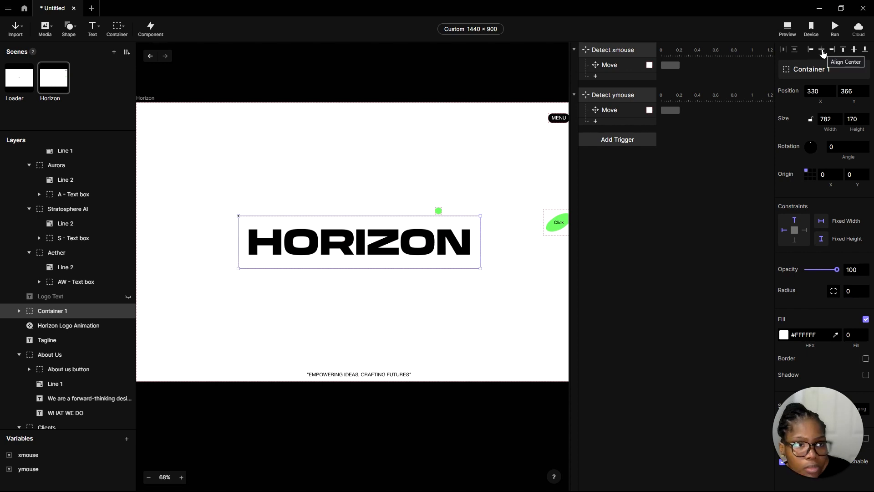
left_click(822, 50)
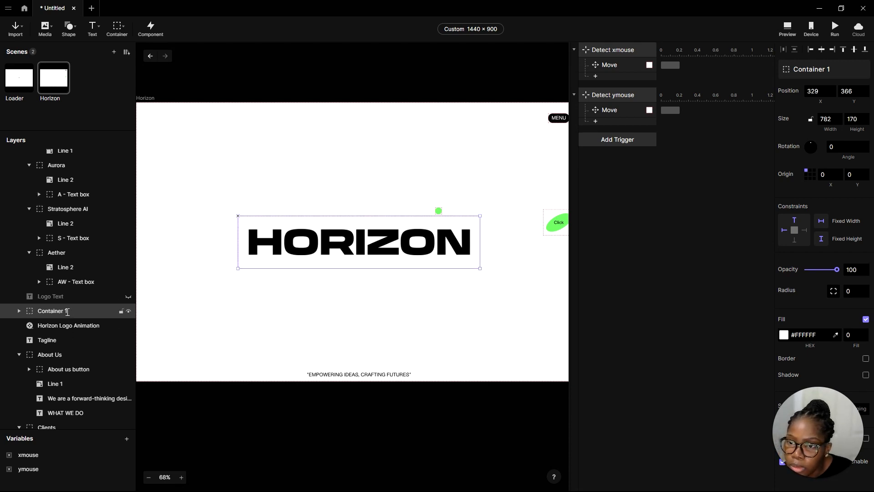
double_click(67, 312)
type("Hover area")
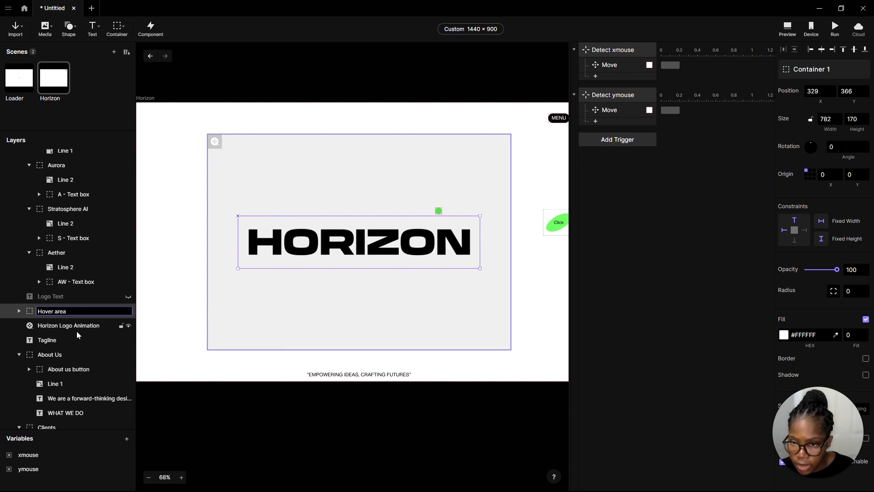
Nest the Horizon Logo Animation layer inside Hover area and turn off its Play Automatically option
left_click(75, 326)
left_click_drag(76, 313, 76, 314)
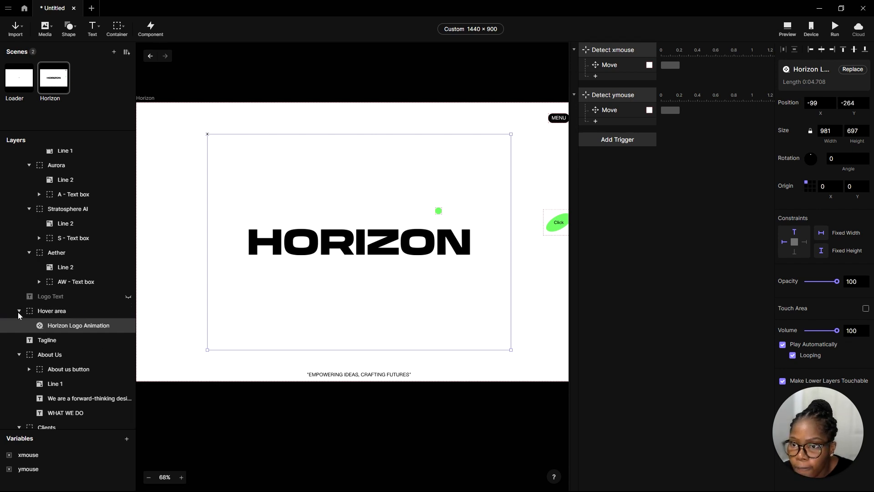
left_click(43, 311)
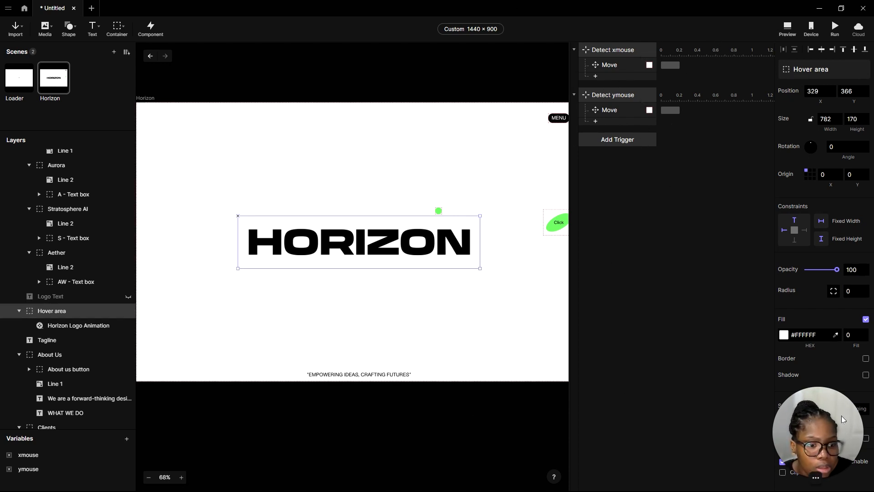
left_click(70, 325)
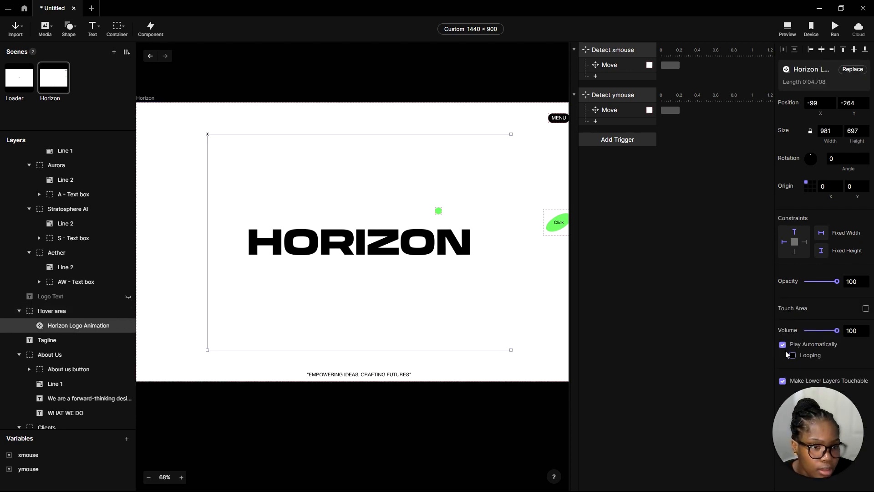
left_click(782, 345)
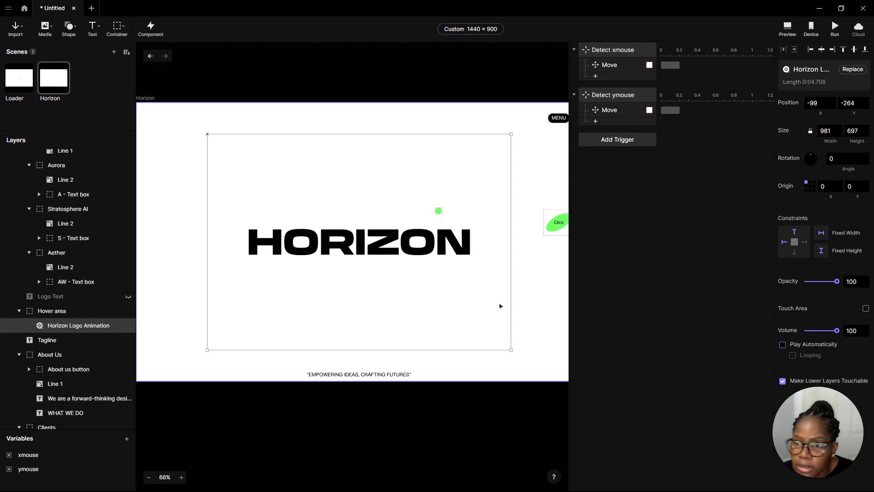
Add a Mouse Over trigger and set Hover area as its target layer
left_click(625, 147)
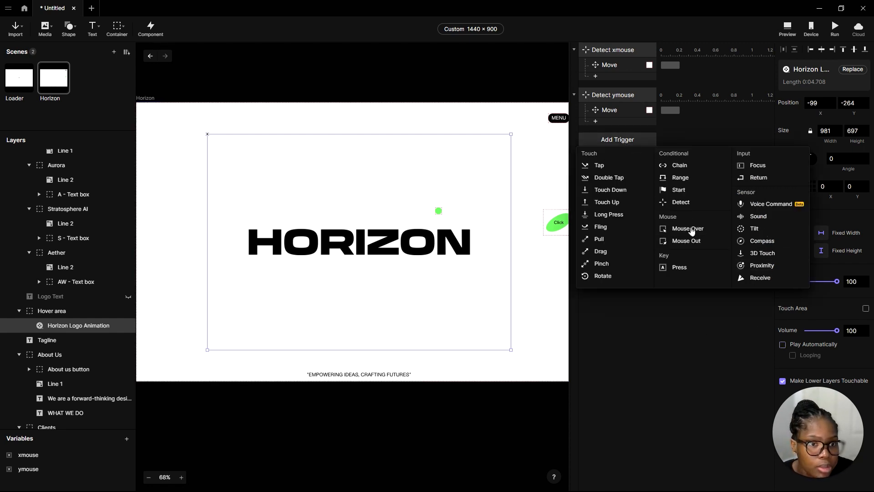
left_click(690, 228)
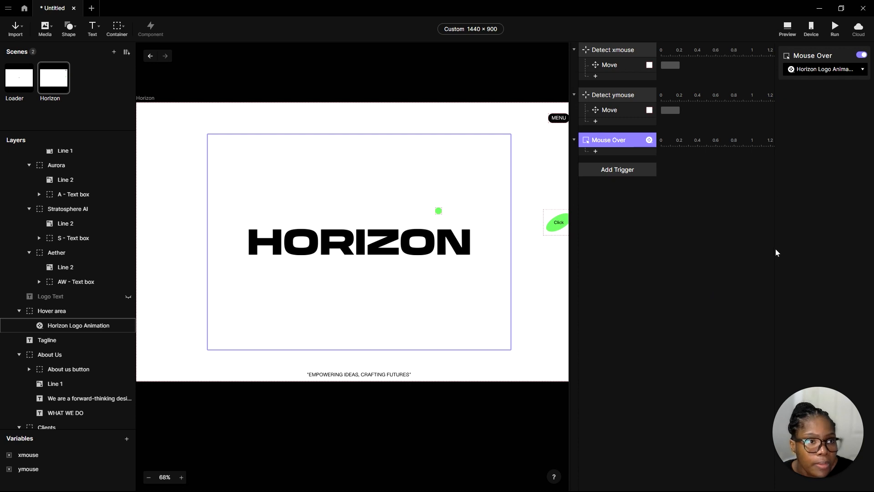
left_click(646, 145)
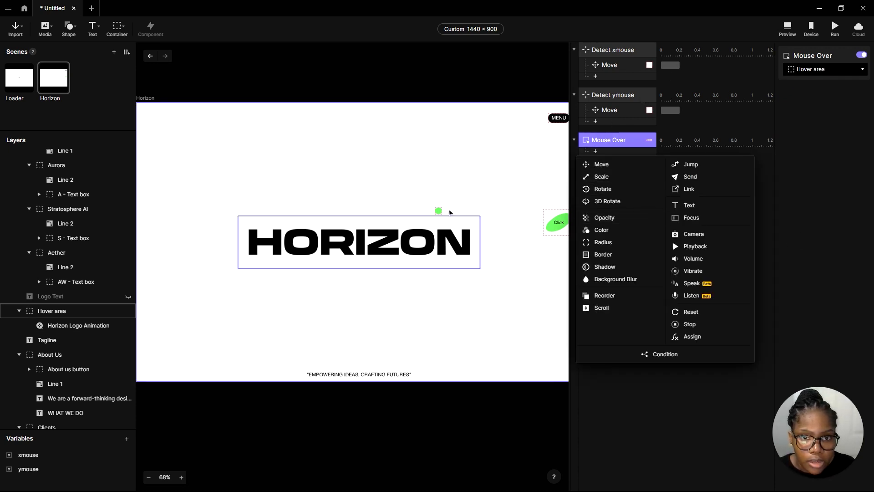
Add a Scale response to the Mouse Over trigger and target the cursor's Oval 1 layer
scroll(350, 200, "down", 5)
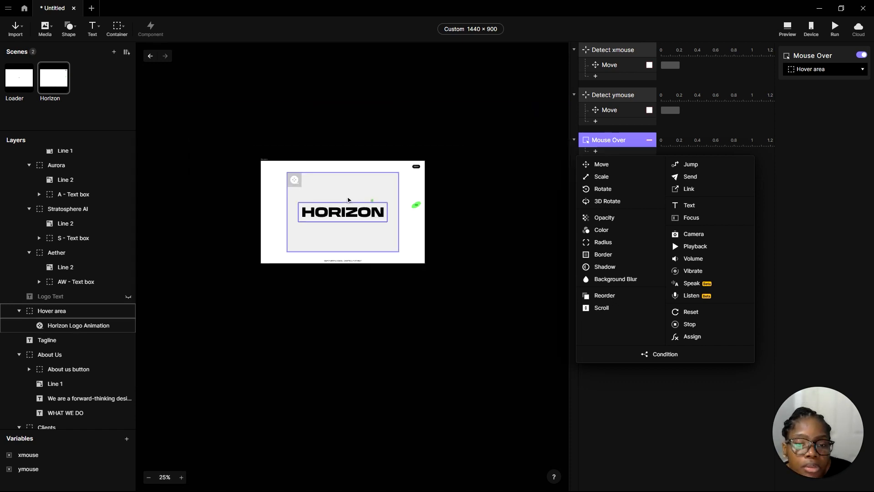
scroll(400, 198, "up", 5)
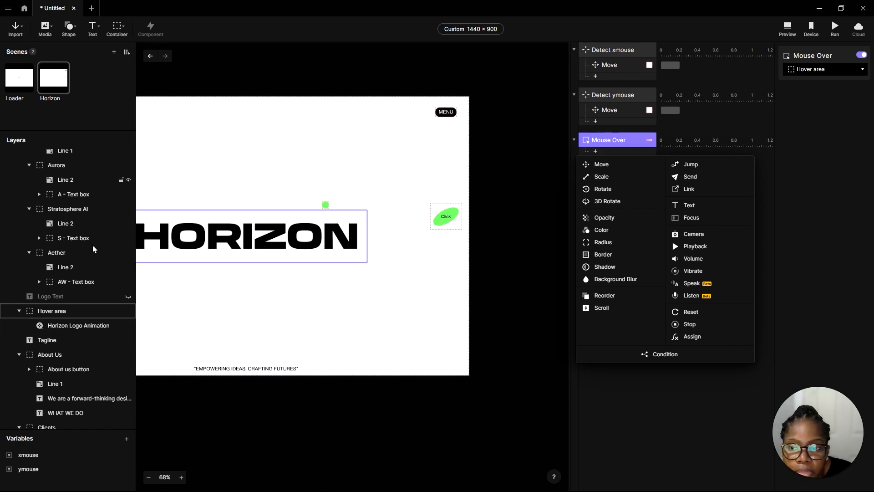
scroll(382, 173, "up", 3)
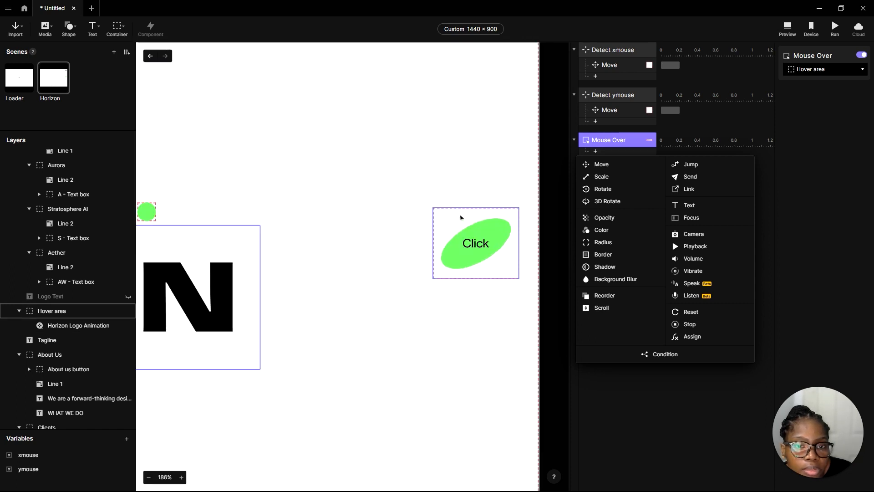
scroll(460, 217, "up", 5)
scroll(501, 198, "down", 5)
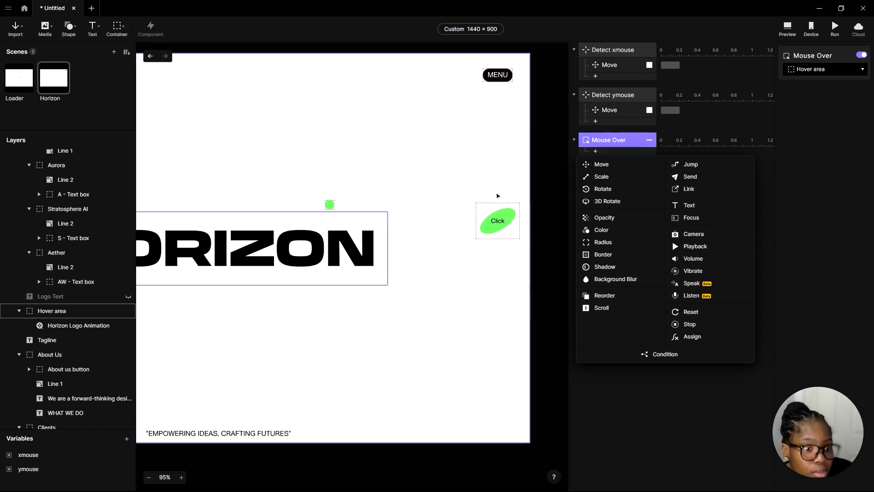
scroll(496, 257, "down", 2)
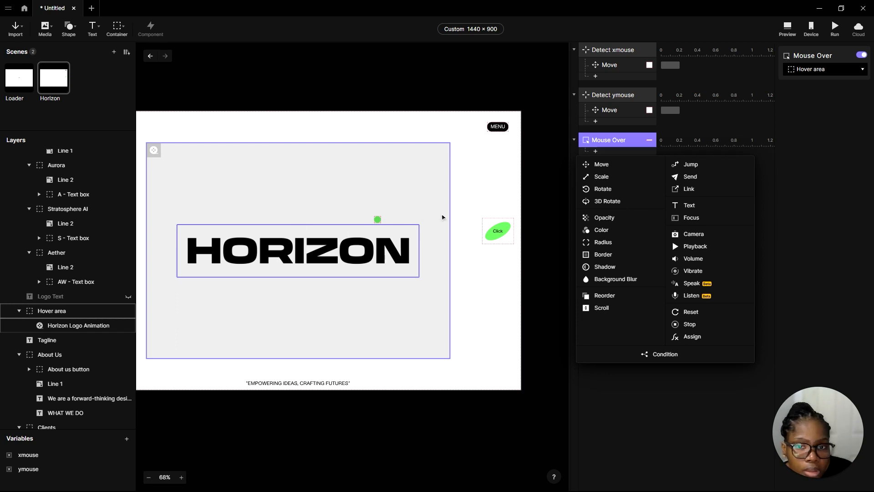
scroll(442, 218, "up", 2)
left_click(602, 177)
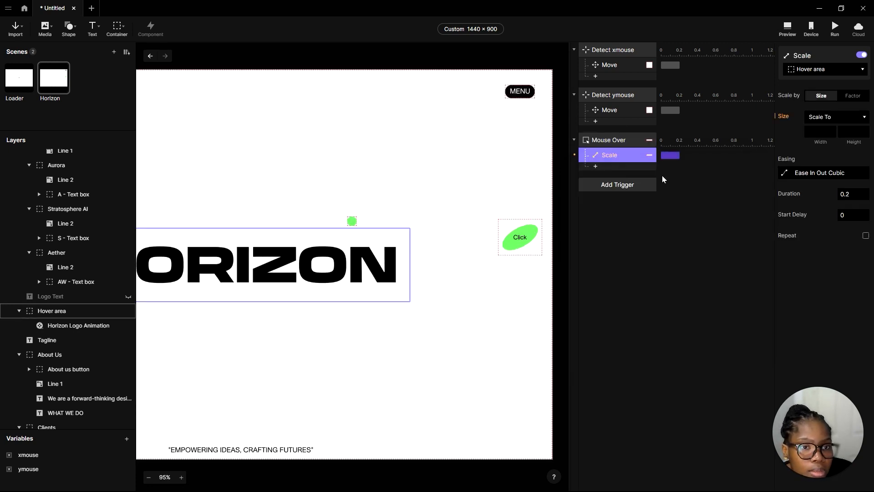
left_click(836, 70)
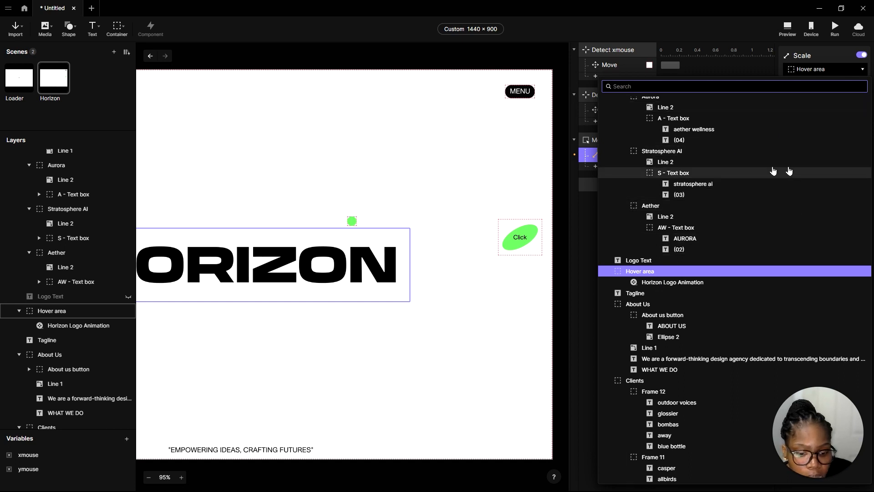
scroll(720, 201, "up", 5)
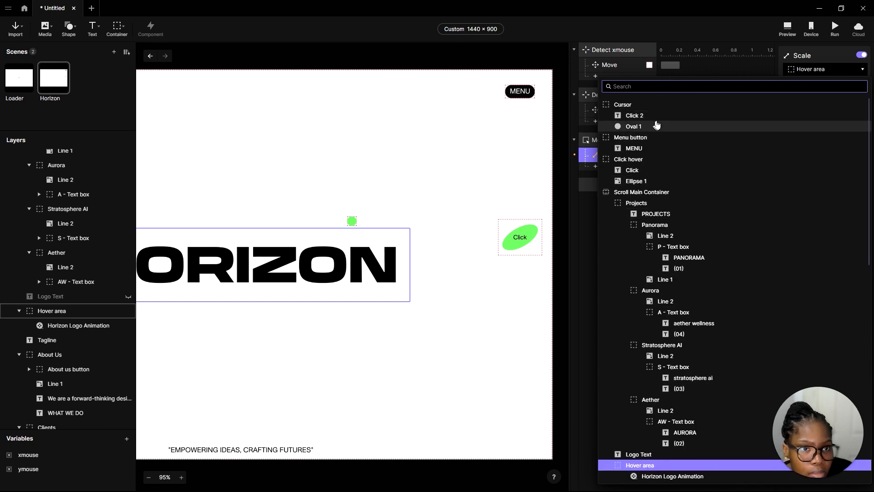
left_click(652, 130)
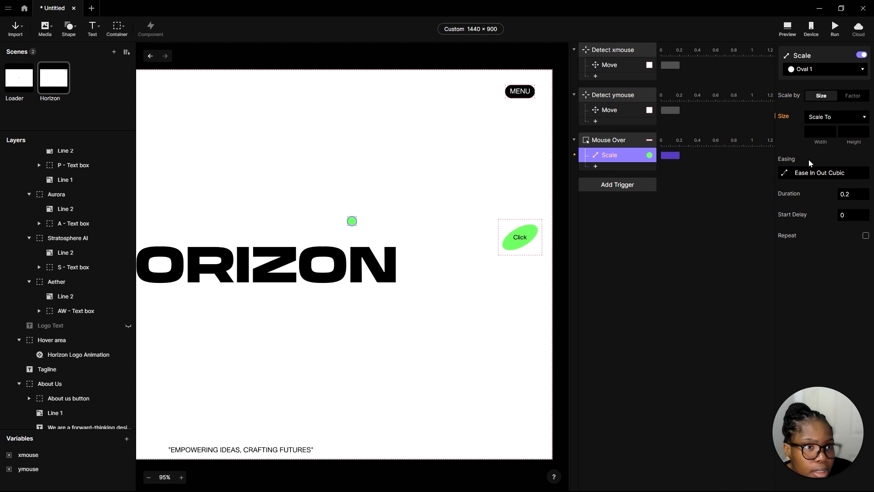
Set the Oval 1 Scale response to 92 × 45, matching the size of Ellipse 1 in Click hover
left_click(818, 131)
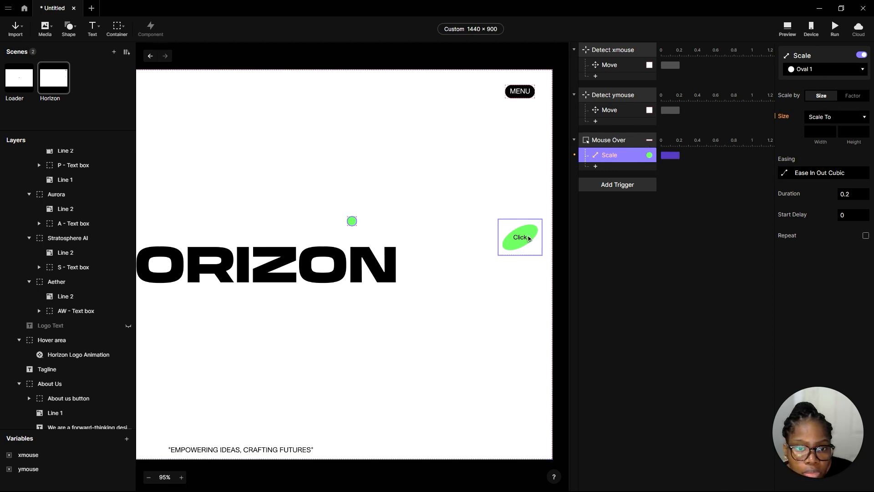
left_click(530, 239)
scroll(568, 230, "up", 5, "ctrl")
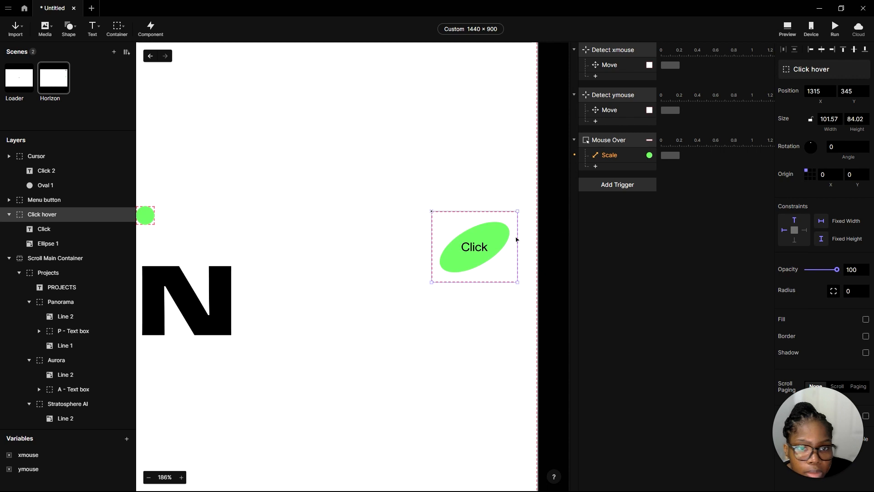
left_click(52, 245)
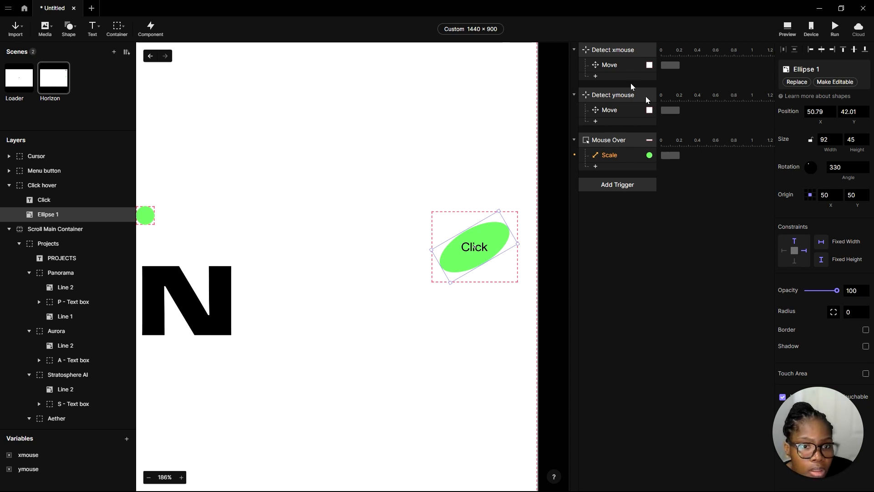
left_click(483, 247)
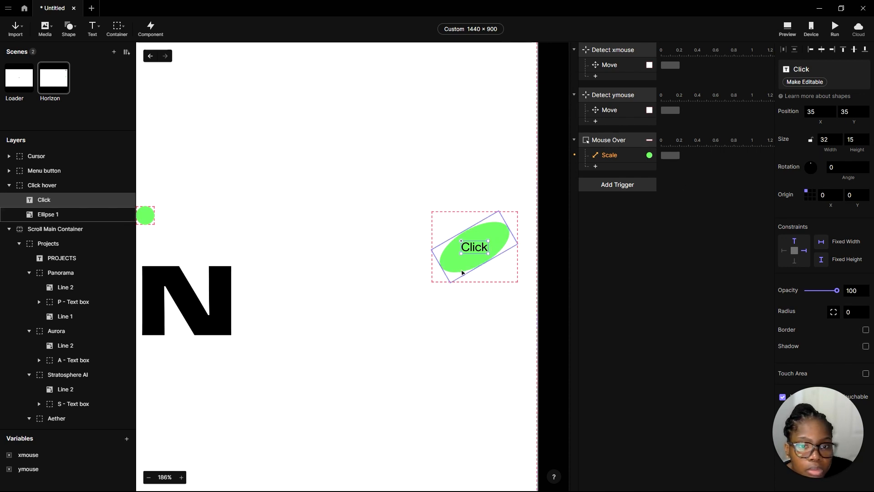
left_click(505, 265)
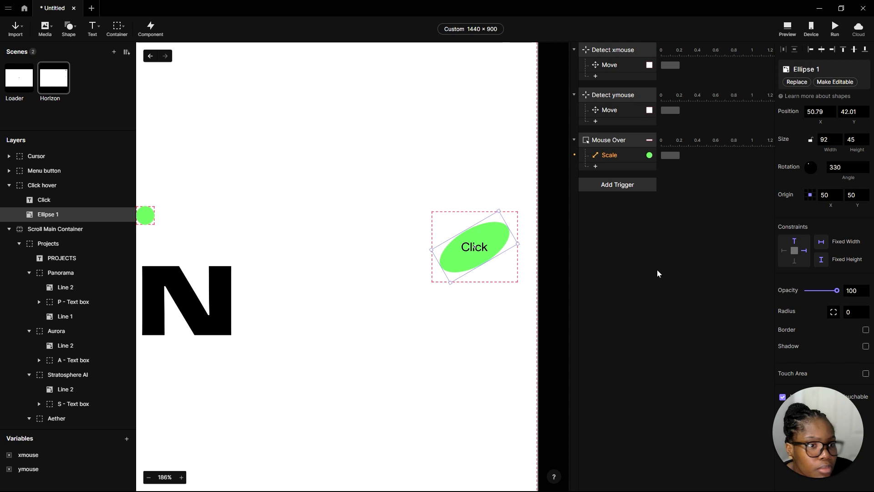
left_click(617, 155)
left_click(817, 130)
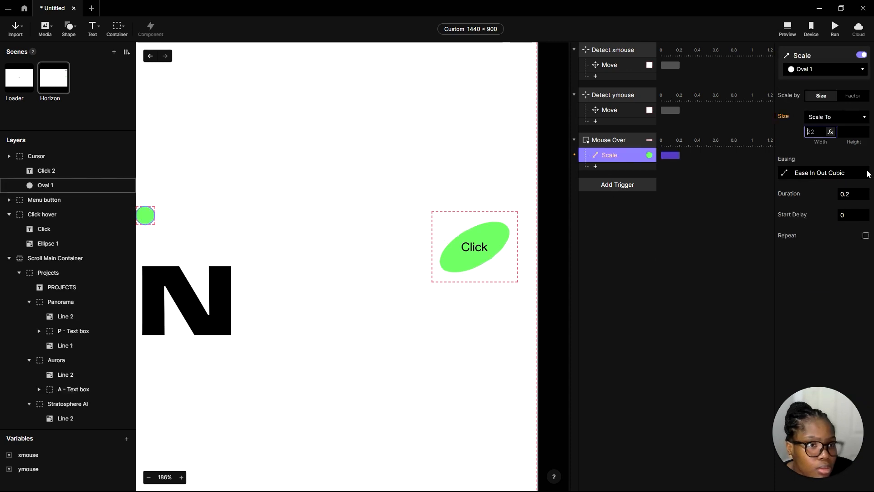
key("Tab")
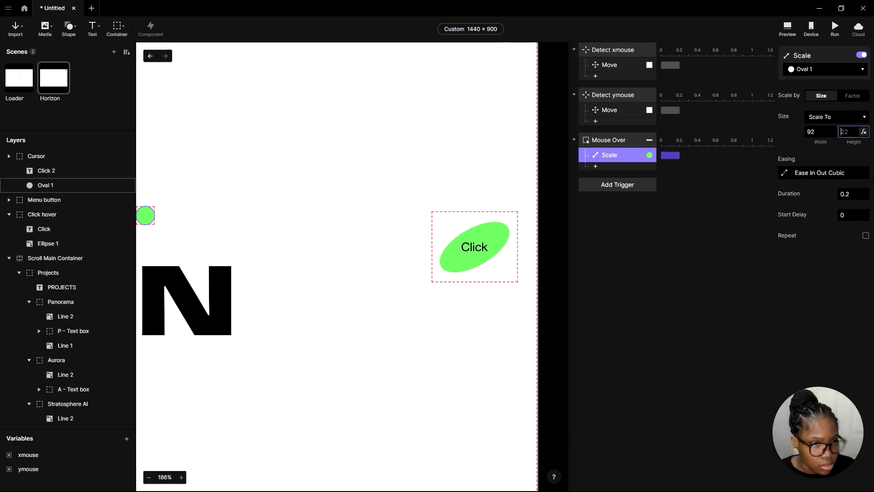
left_click(803, 288)
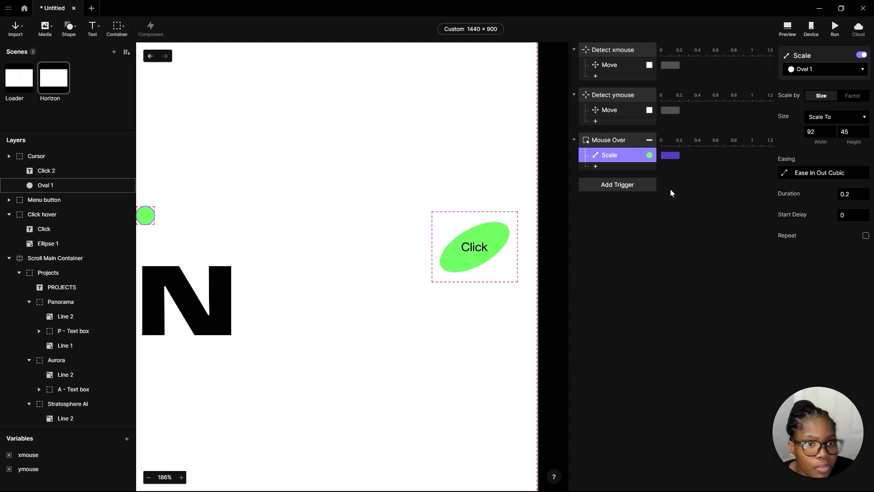
Add a second Scale response to the Mouse Over trigger, targeting the cursor's Click 2 text layer
left_click(621, 170)
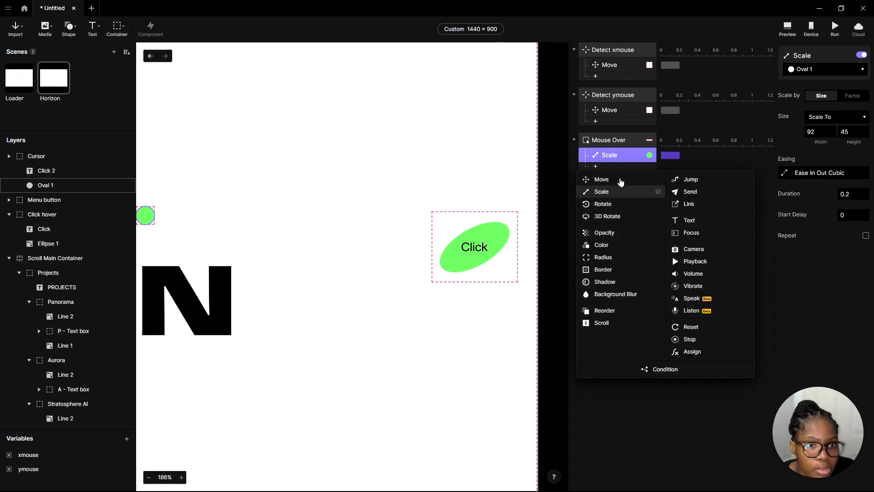
left_click(620, 192)
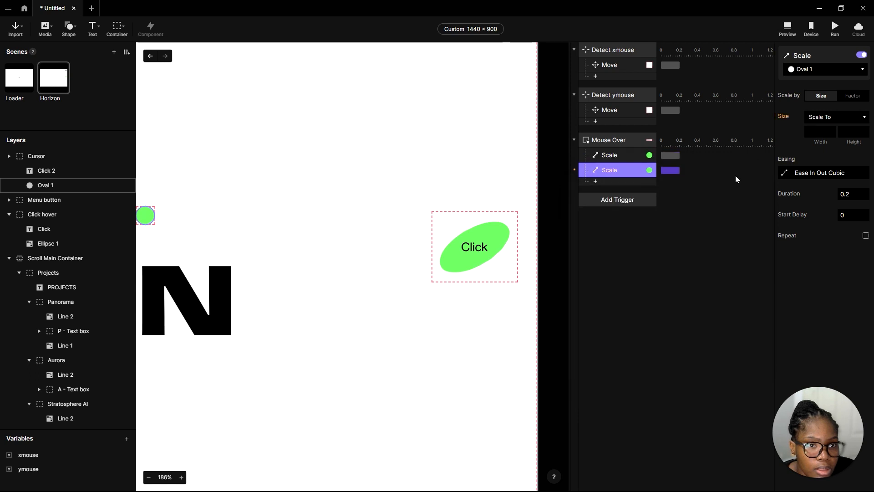
left_click(825, 69)
left_click(710, 115)
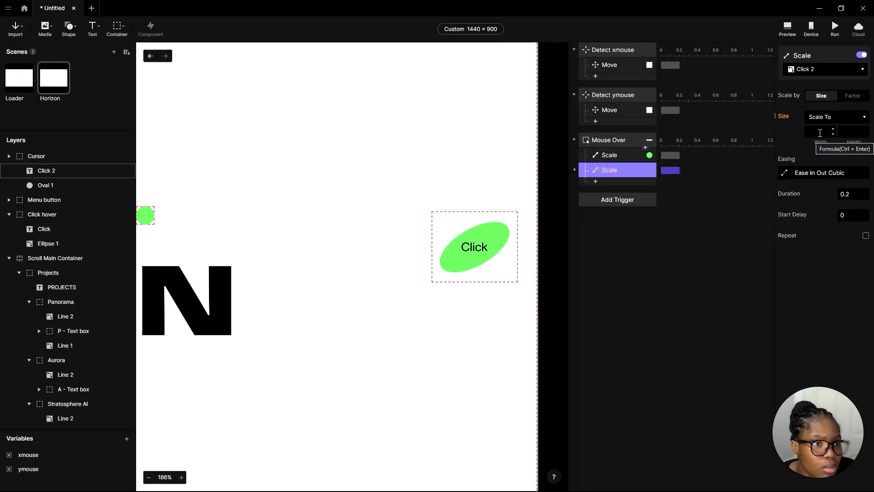
Check the Click text's dimensions and set the Oval 1 Scale response to width 32 and height 10
left_click(477, 251)
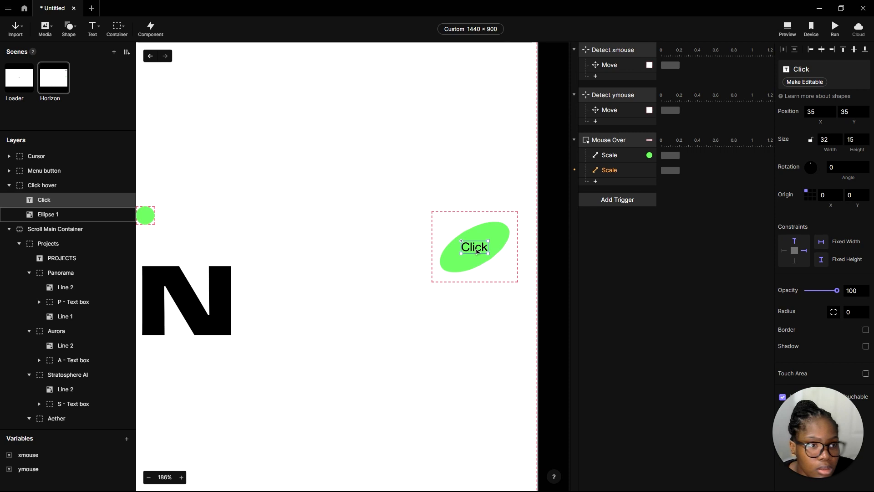
left_click(615, 157)
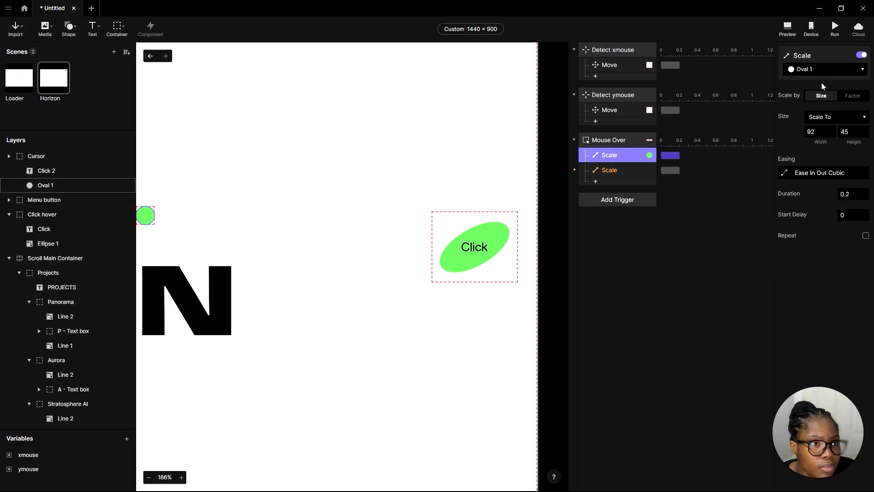
left_click(818, 132)
type("32")
key("Tab")
type("10")
left_click(704, 259)
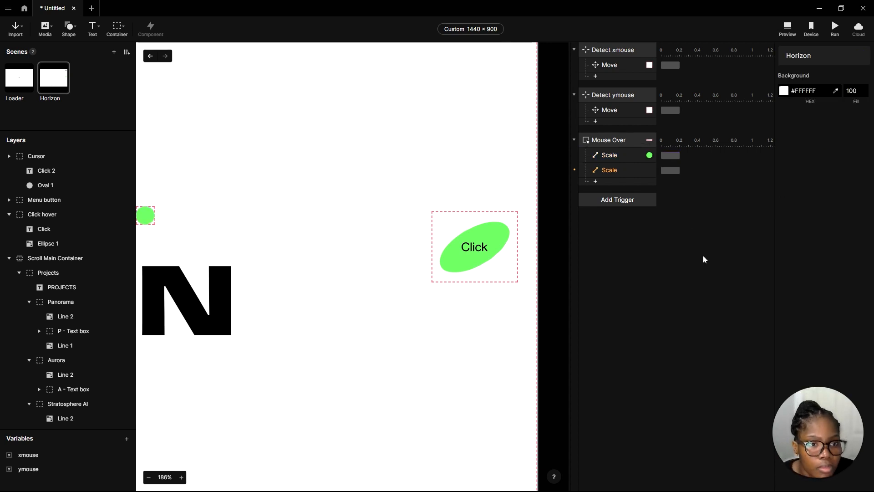
Set the Click 2 Scale response to width 32 and height 15
left_click(638, 170)
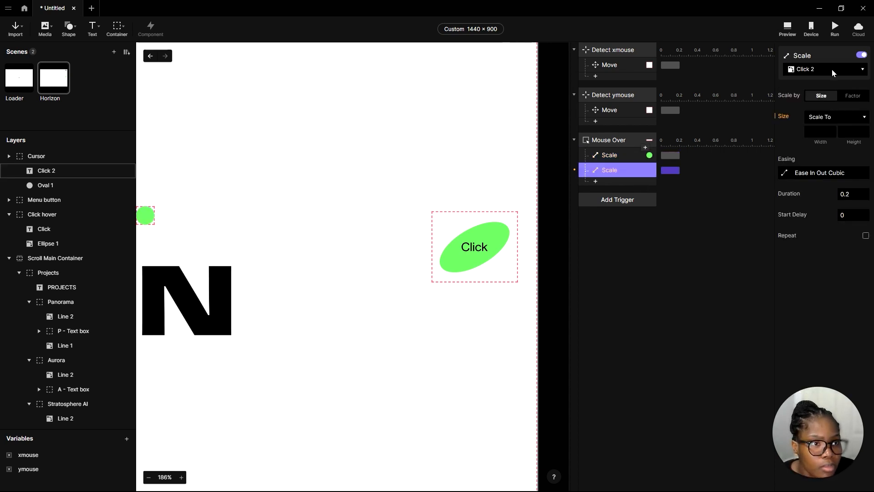
left_click(825, 133)
key("Tab")
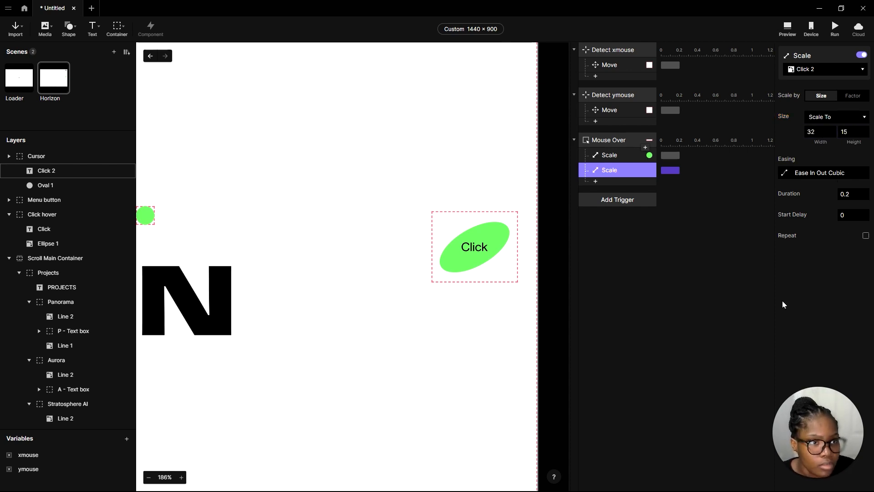
Set the Mouse Over trigger's Oval 1 Scale response to 92 × 45, matching Ellipse 1 in Click hover
left_click(617, 157)
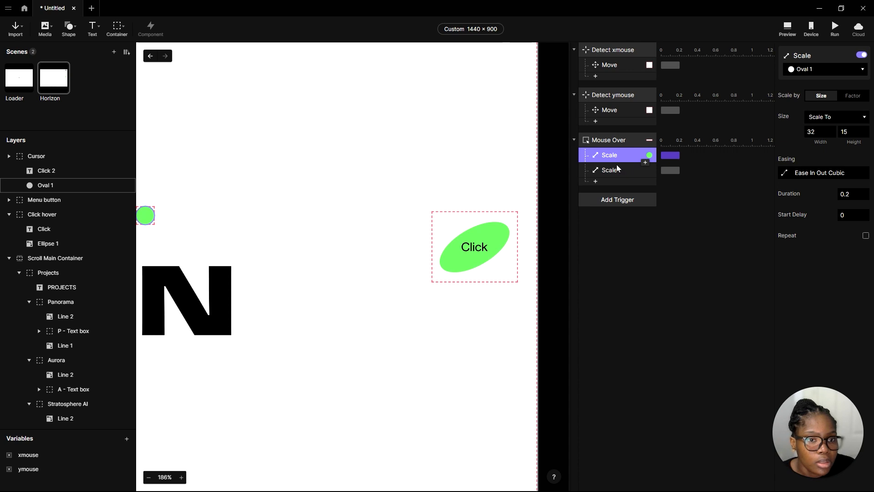
left_click(490, 248)
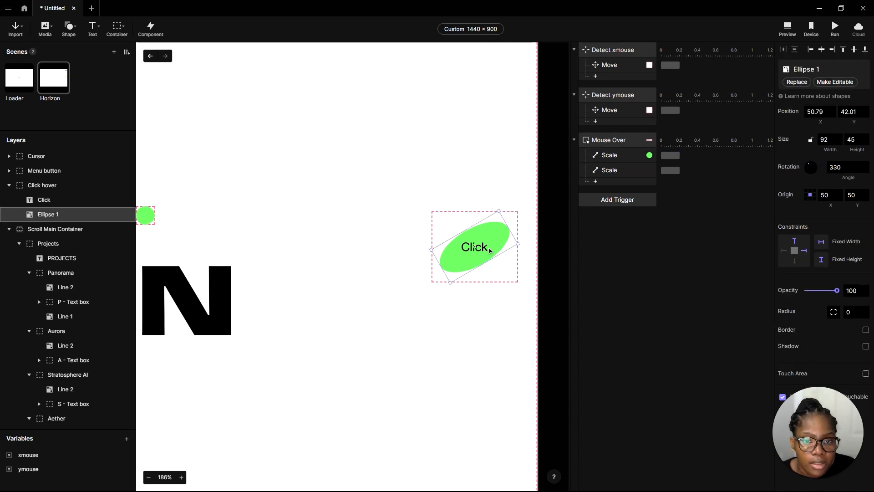
left_click(601, 160)
left_click_drag(826, 134, 773, 142)
type("92")
key("Tab")
type("4")
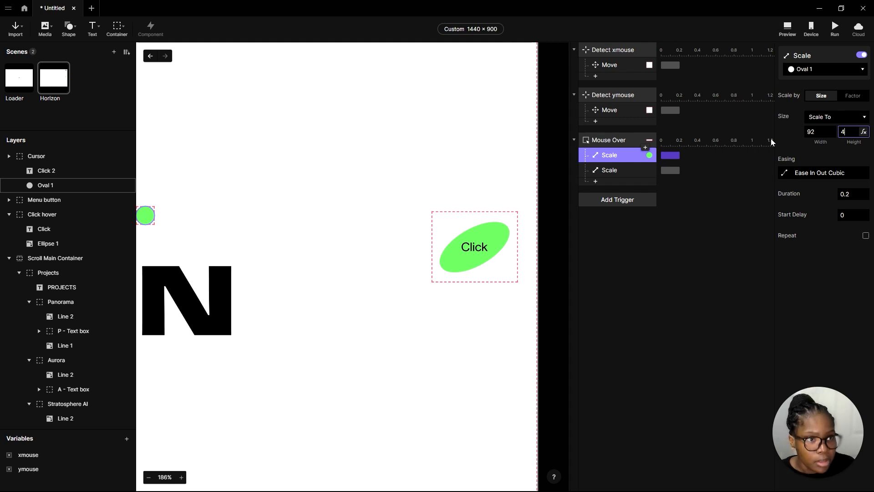
type("5")
key("Return")
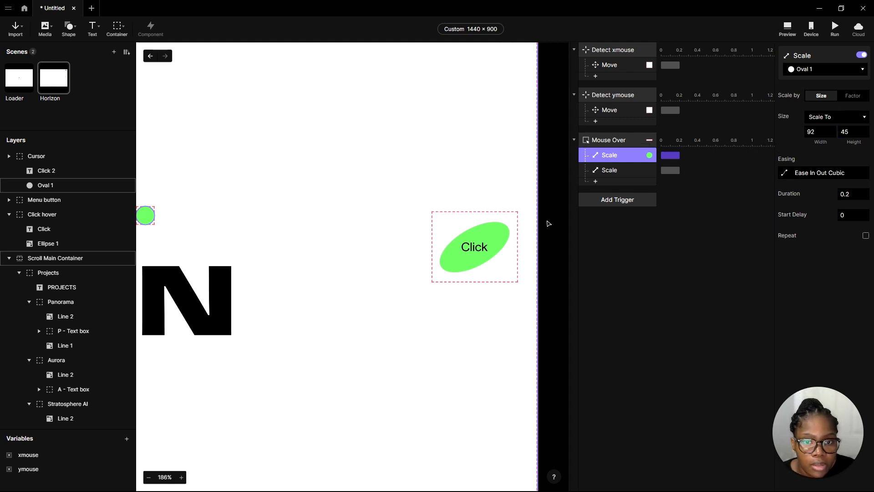
left_click(654, 314)
Compare the Oval 1 and Click 2 Scale responses with the Ellipse 1 and Click layers in Click hover
left_click(497, 236)
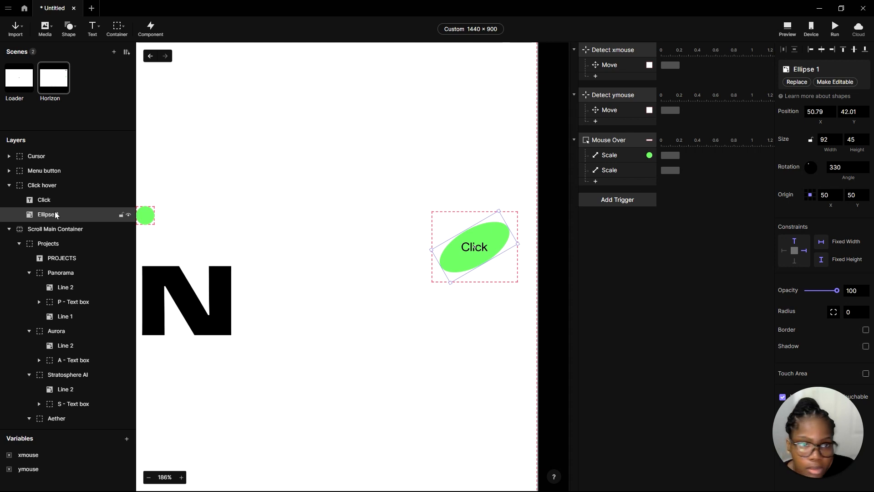
left_click(623, 157)
left_click(627, 172)
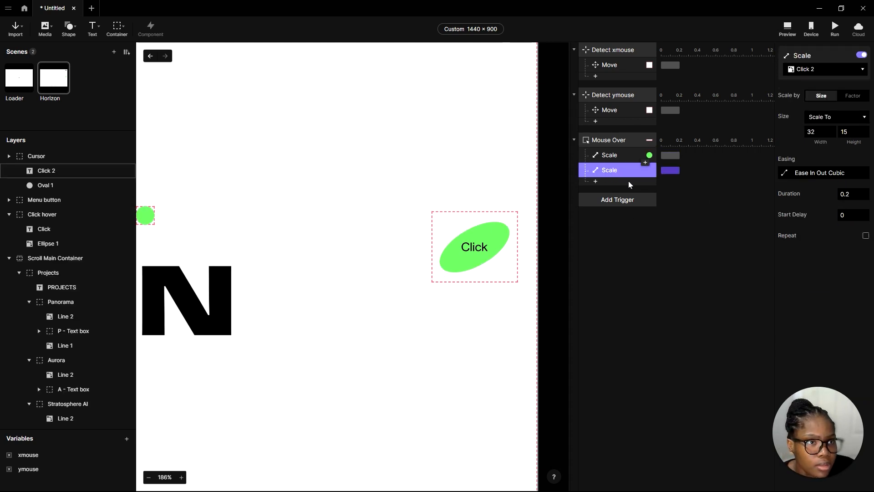
left_click(627, 157)
left_click(622, 172)
left_click(623, 184)
left_click(627, 156)
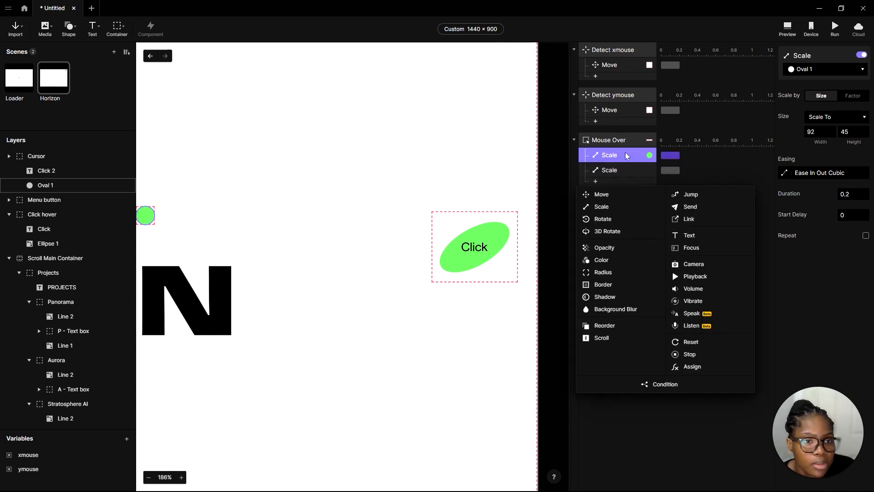
left_click(633, 171)
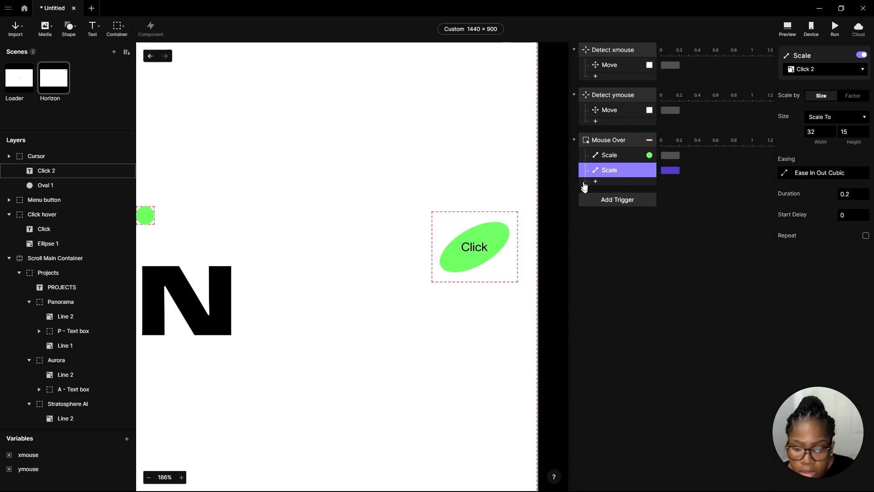
scroll(424, 149, "down", 5)
scroll(470, 189, "up", 5)
scroll(400, 207, "up", 3)
left_click(437, 213)
left_click(437, 214)
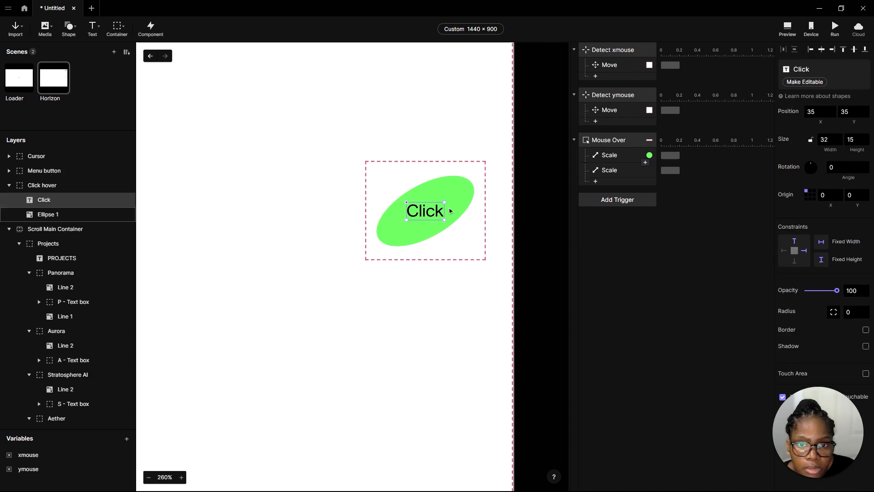
scroll(450, 211, "down", 5)
scroll(424, 219, "up", 3)
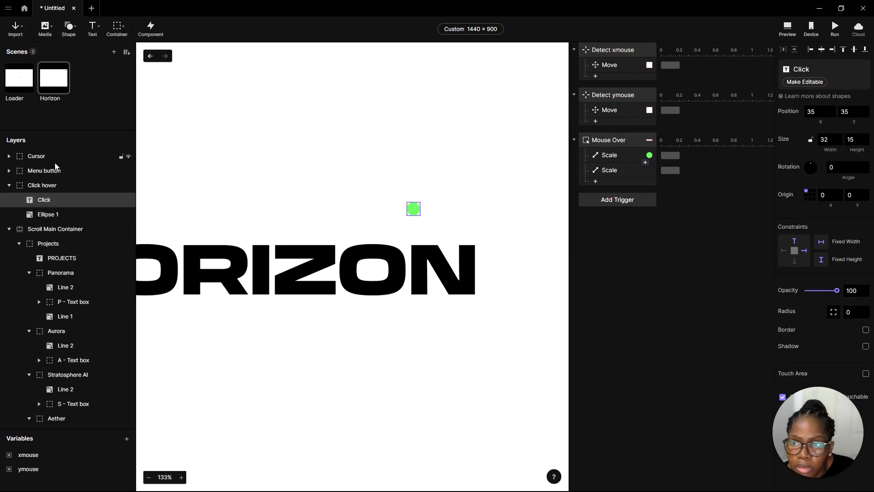
Convert the Click 2 layer inside the Cursor container into editable text
left_click(48, 158)
left_click(9, 155)
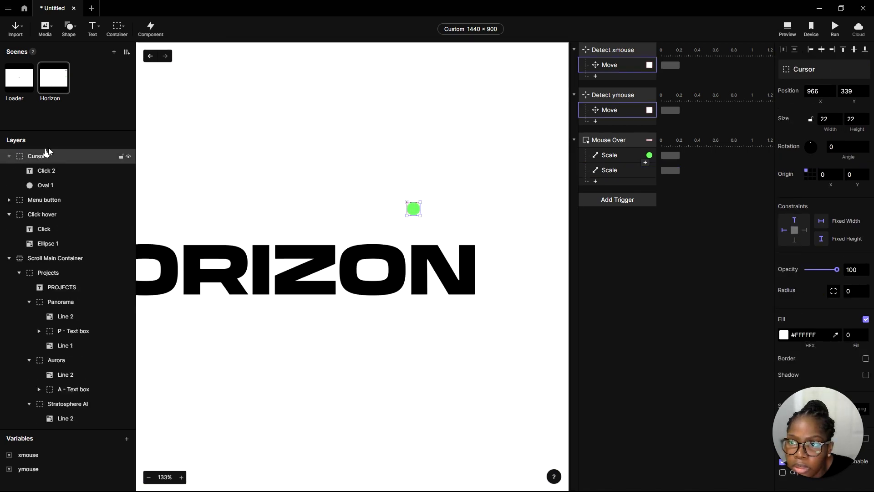
left_click(61, 170)
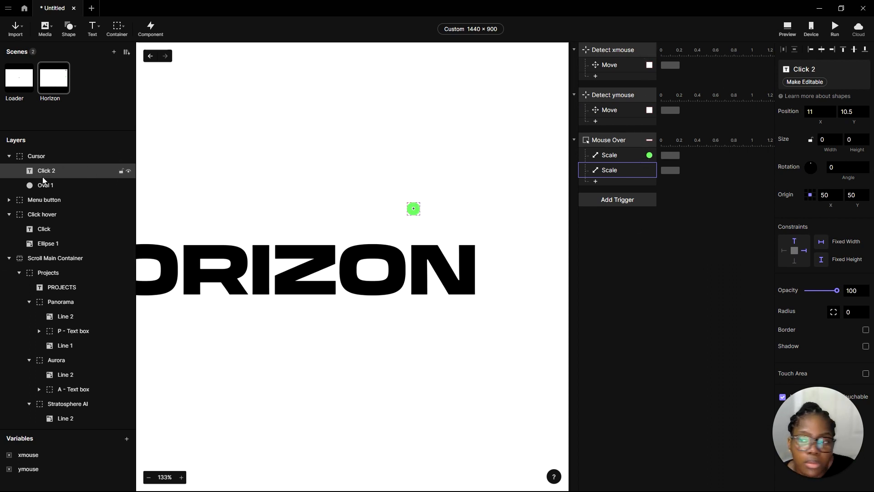
left_click(809, 83)
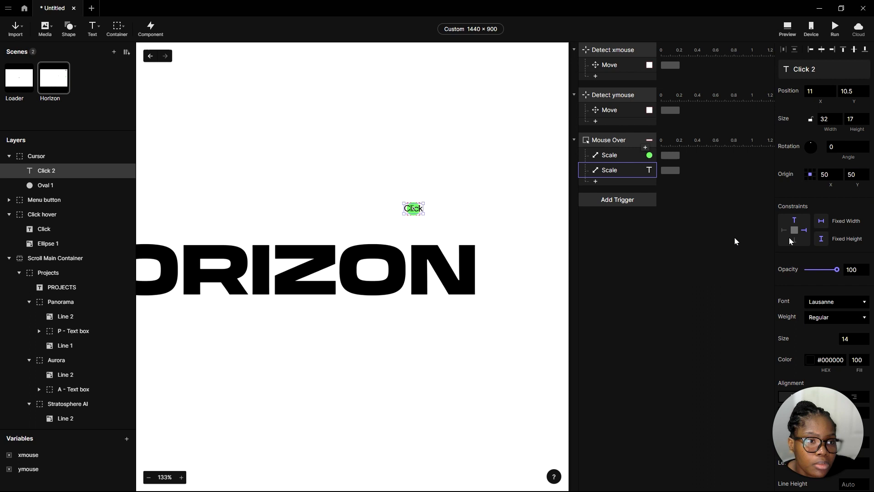
Set the Click 2 text layer's size to width 0 and height 0
scroll(416, 220, "up", 3)
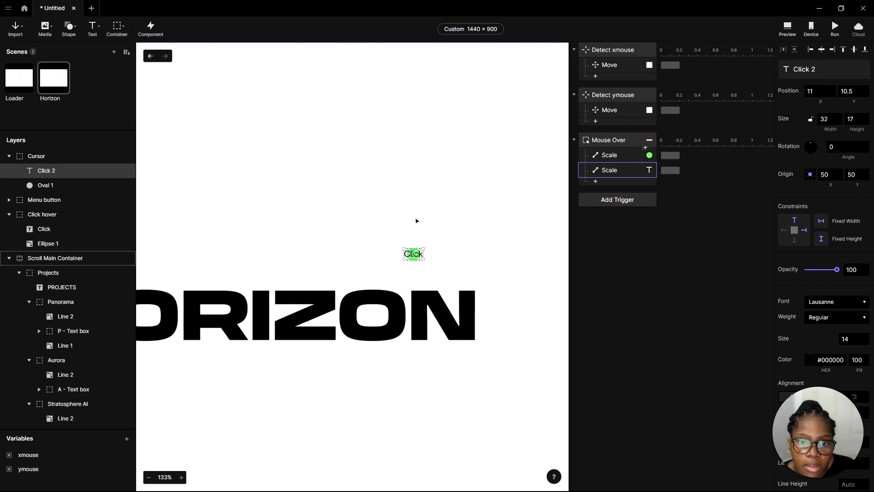
scroll(803, 292, "down", 3)
scroll(833, 236, "up", 3)
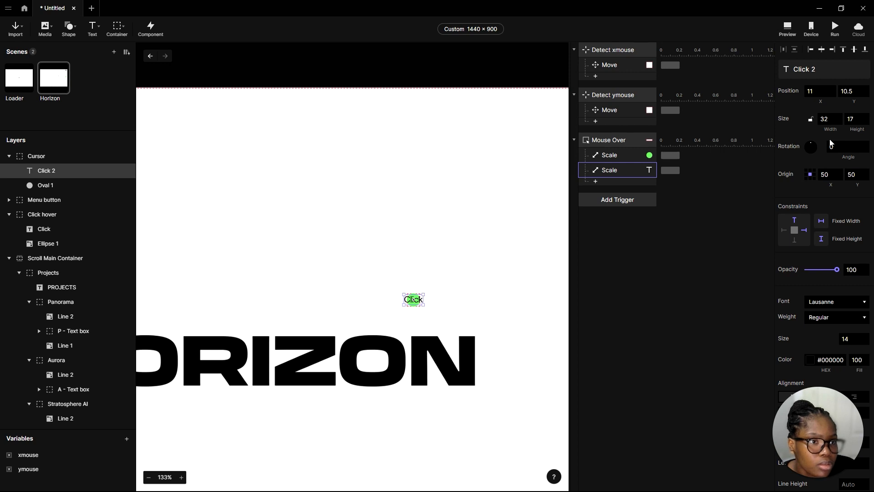
left_click(830, 122)
type("0")
key("Tab")
type("0")
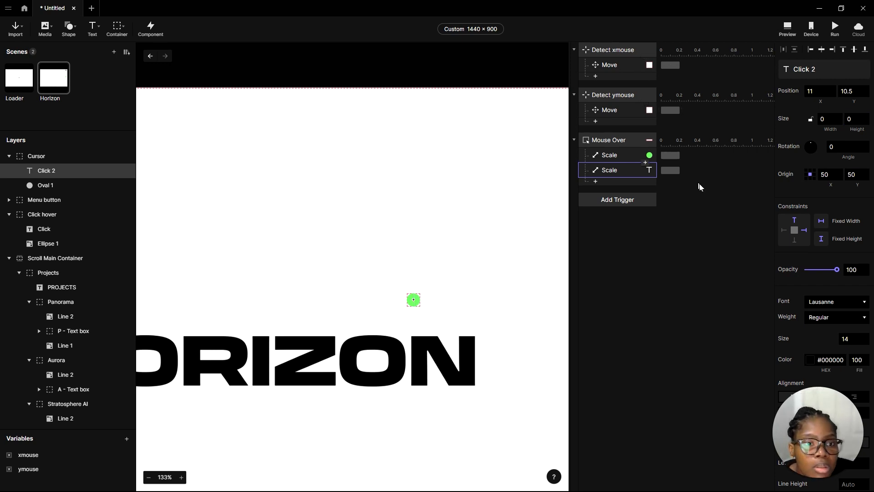
Set the height of the Mouse Over trigger's Click 2 Scale response to 17
left_click(613, 172)
left_click(843, 132)
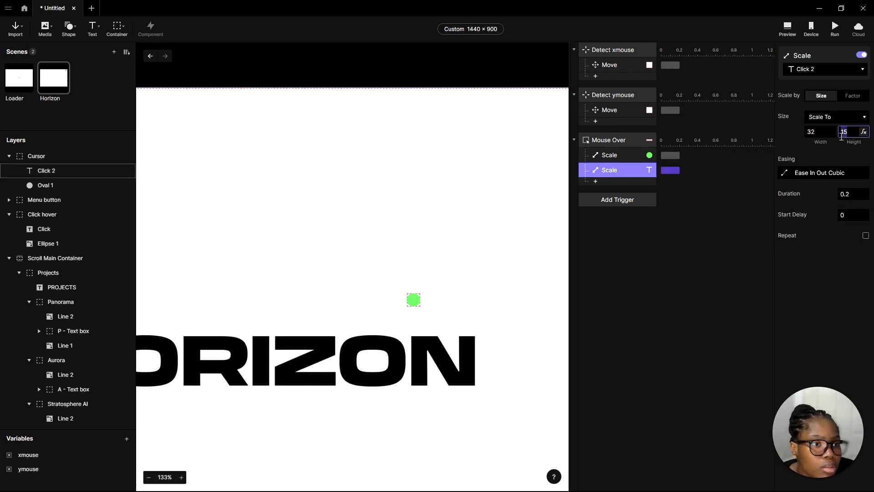
type("17")
left_click(851, 282)
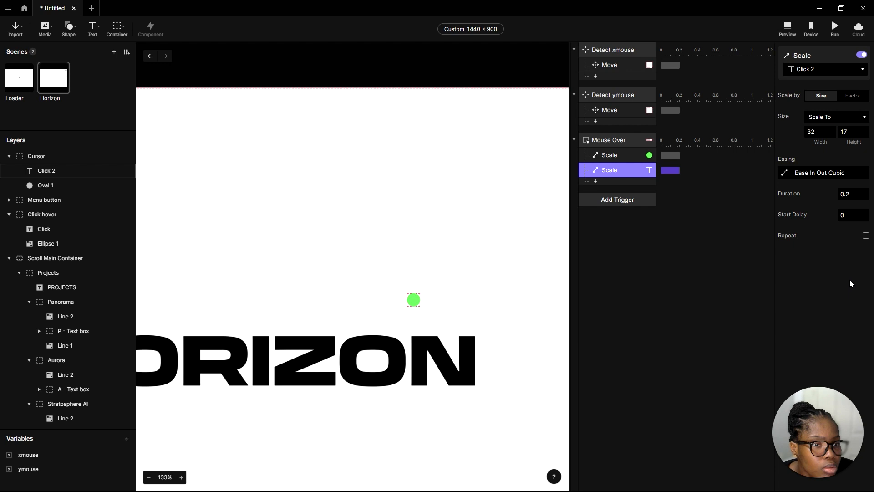
Add a Rotate response to the Mouse Over trigger that targets Oval 1 and rotates it by 330
left_click(613, 181)
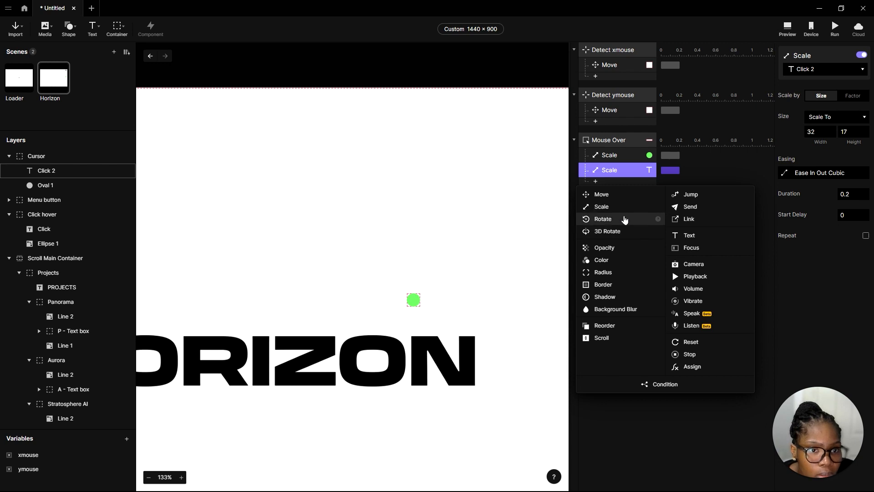
left_click(625, 219)
left_click(820, 69)
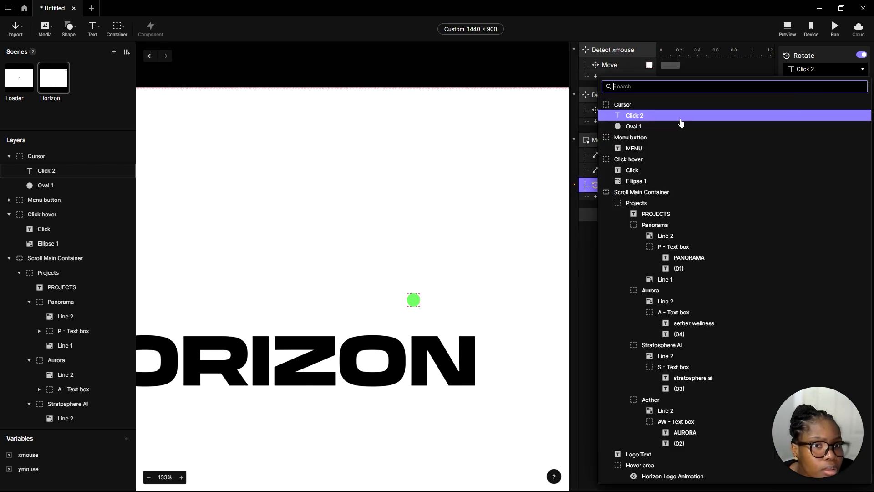
left_click(679, 126)
left_click(844, 112)
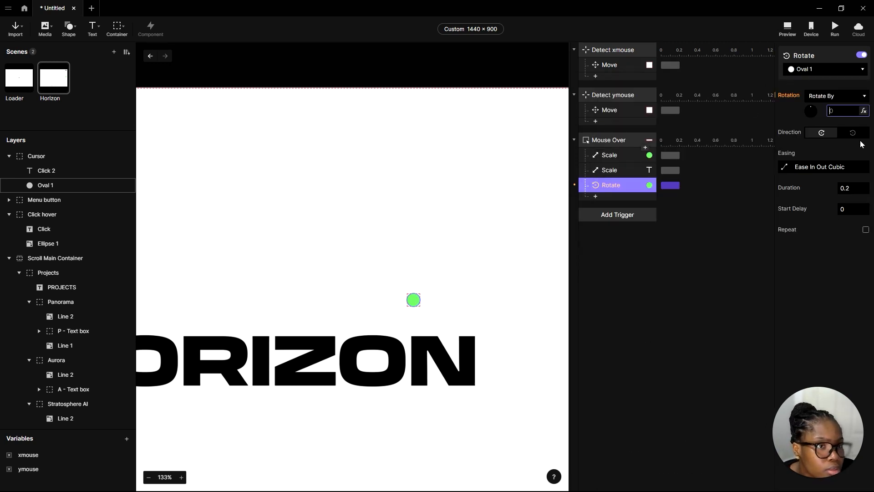
type("33")
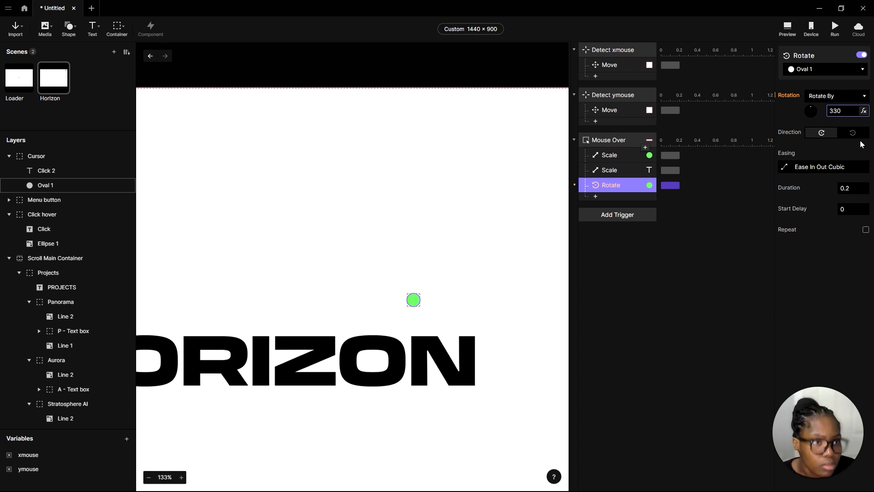
key("Return")
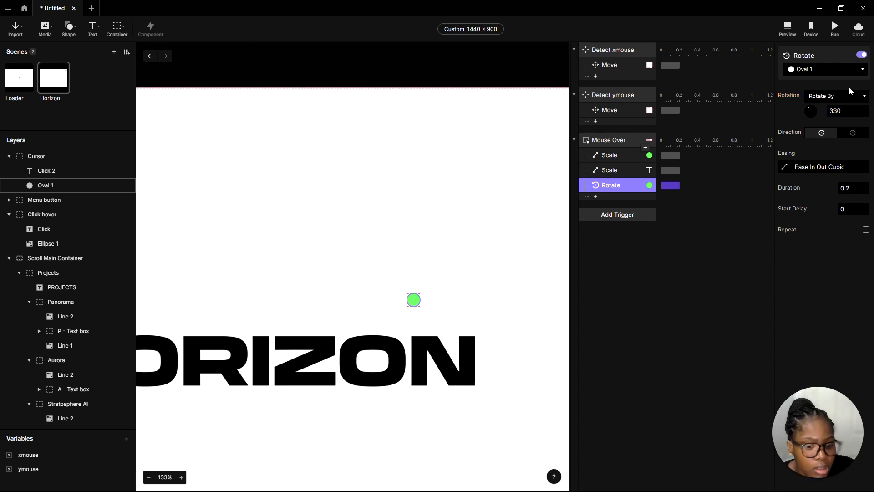
Change the easing of the Oval 1 Rotate response to Linear
left_click(785, 167)
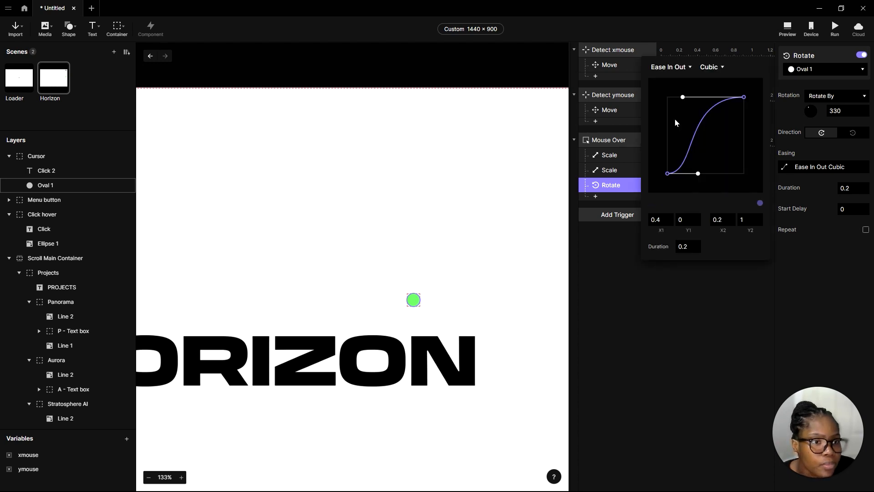
left_click(684, 71)
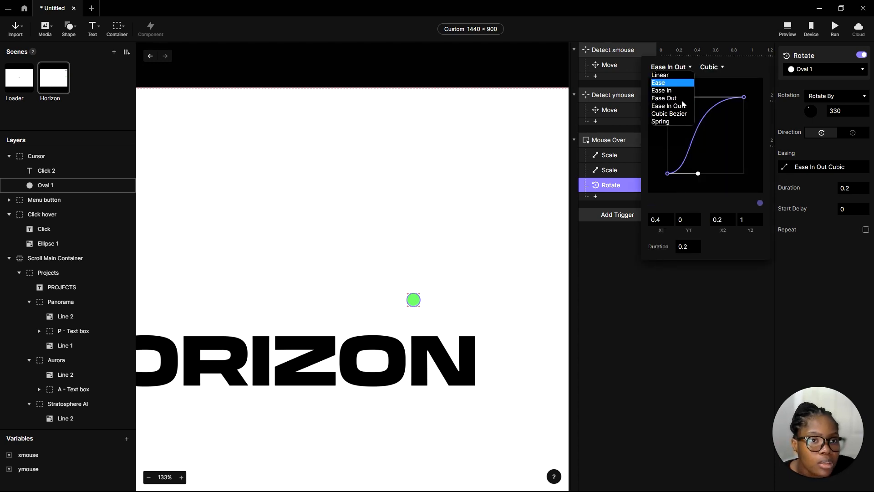
left_click(672, 74)
left_click(852, 283)
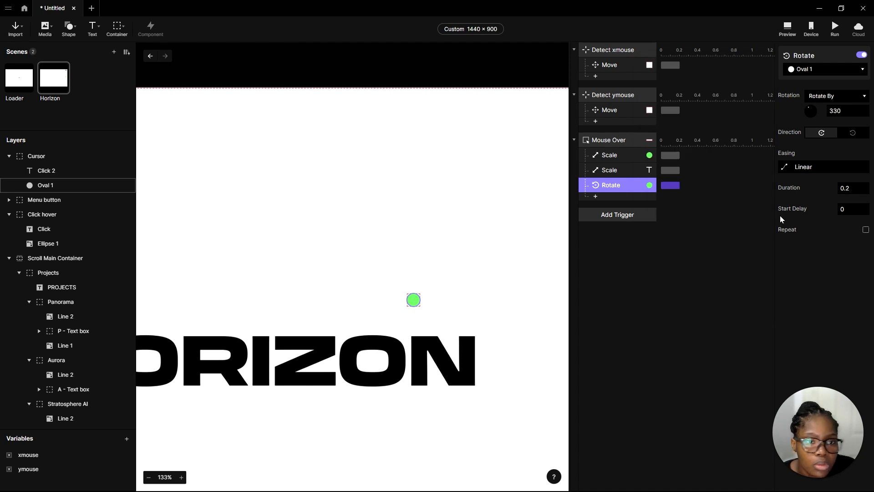
Check the Mouse Over trigger's target layer and preview the hover interaction on the HORIZON logo
left_click(616, 141)
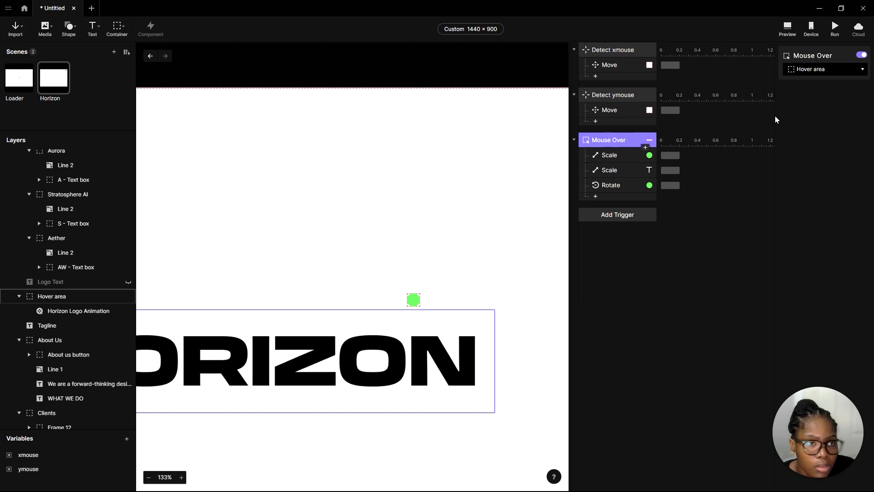
left_click(787, 29)
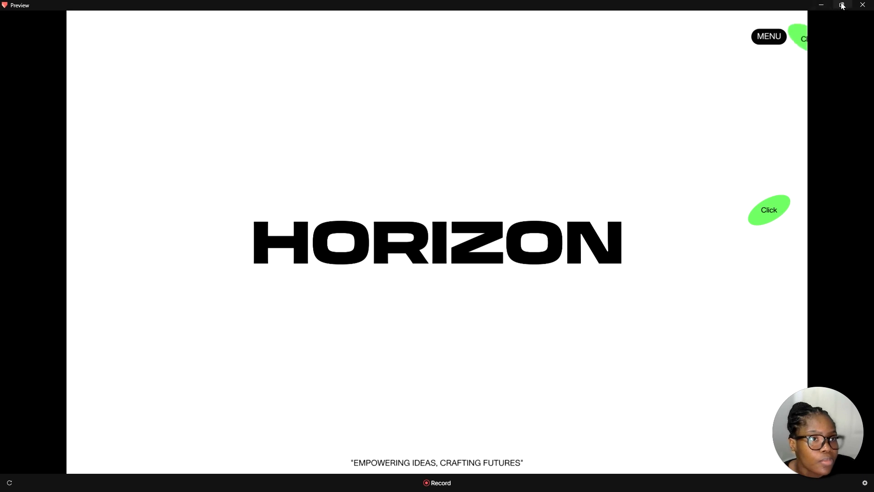
left_click(819, 5)
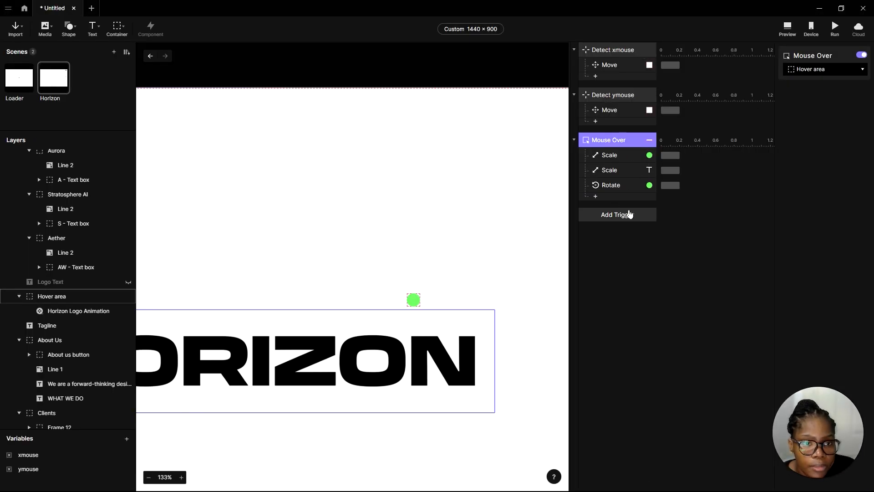
Add a Mouse Out trigger for Hover area and move duplicates of the three Mouse Over responses into it
left_click(628, 214)
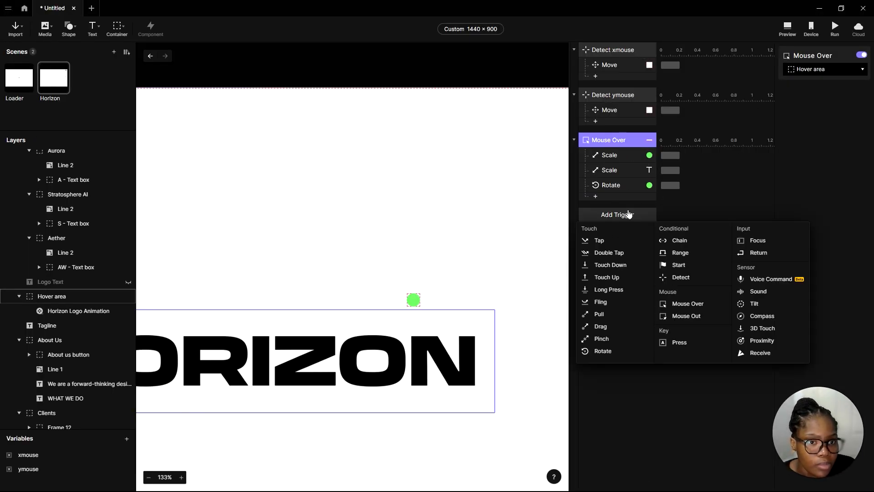
left_click(686, 315)
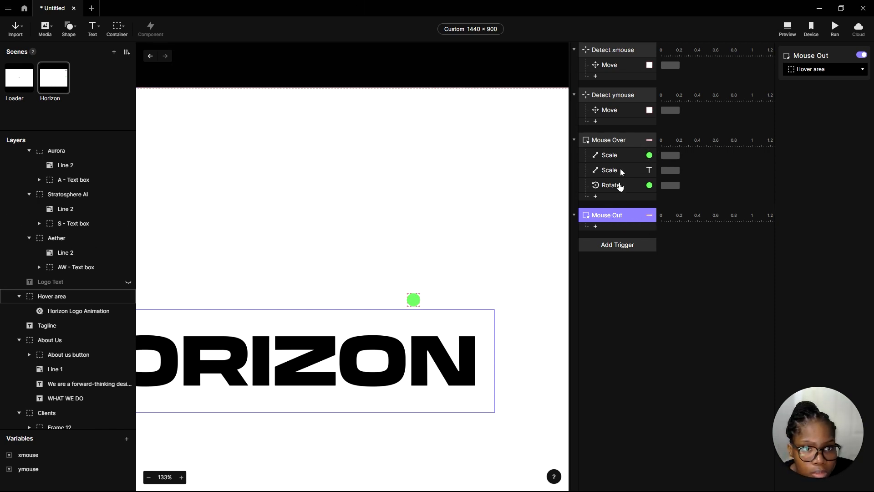
left_click(623, 156)
left_click(627, 185, "shift")
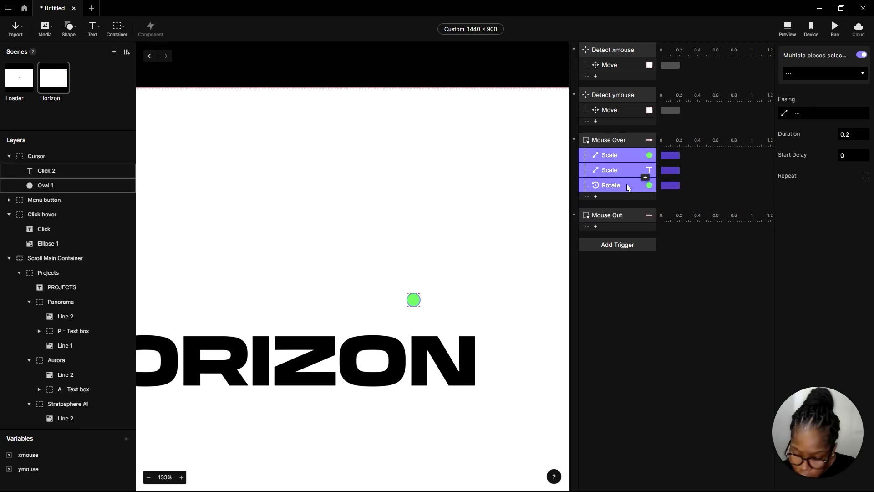
key("ctrl+d")
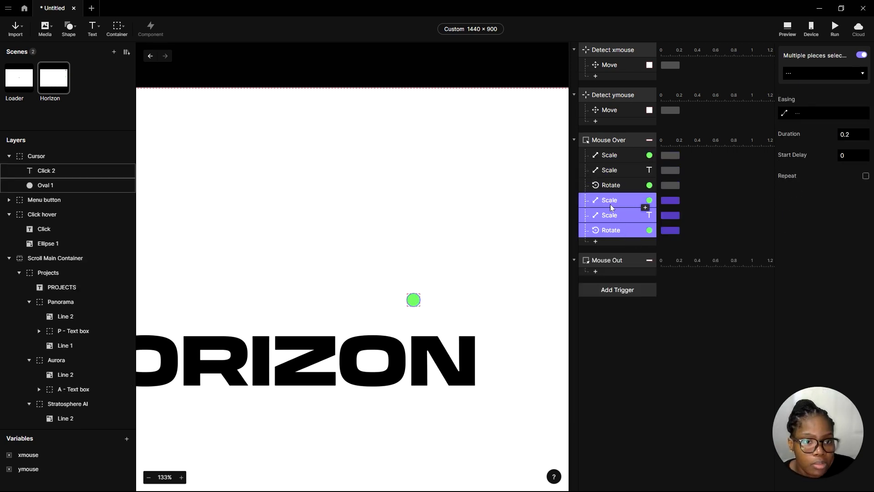
left_click_drag(609, 285, 612, 266)
Set the Mouse Out Scale response for Oval 1 to a width of 0 and a height of 0
left_click(620, 231)
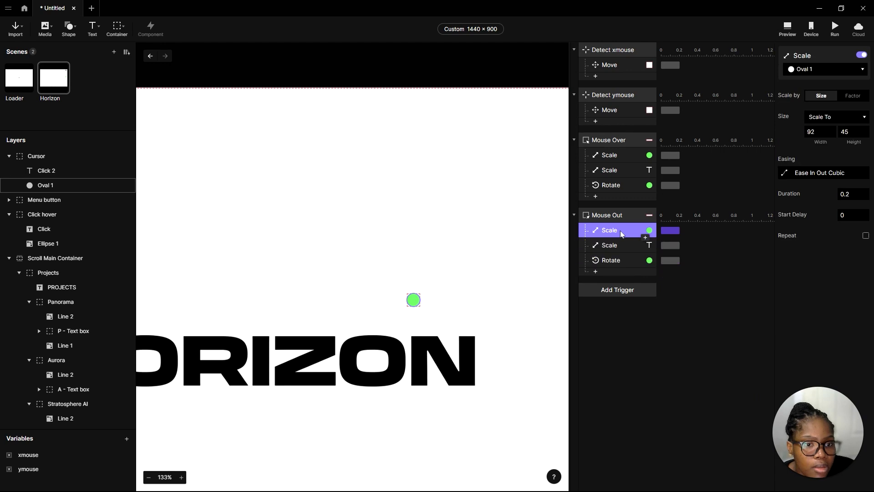
left_click_drag(814, 132, 784, 136)
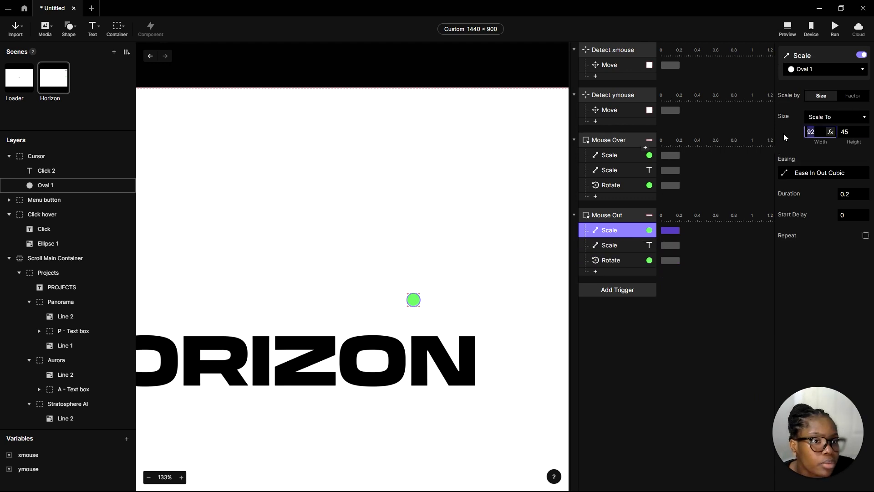
type("0")
key("Tab")
type("0")
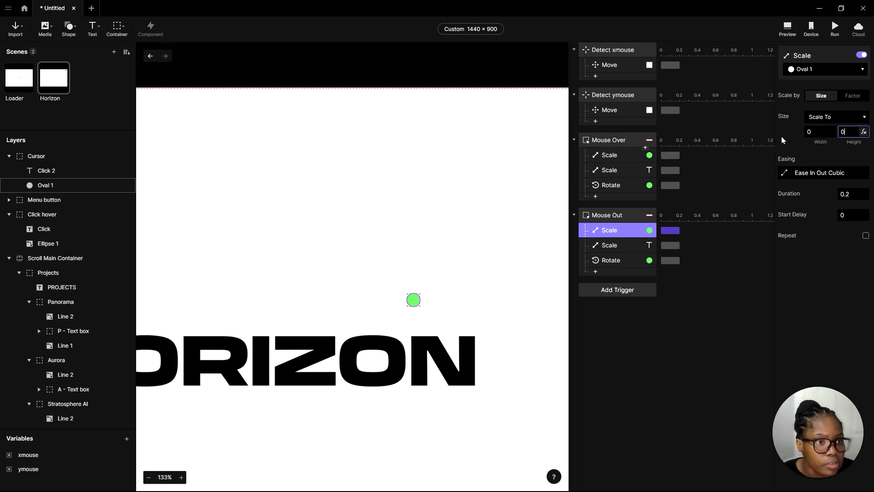
Set the Mouse Out Scale response for the Click 2 text to a width of 0 and a height of 0
left_click(622, 248)
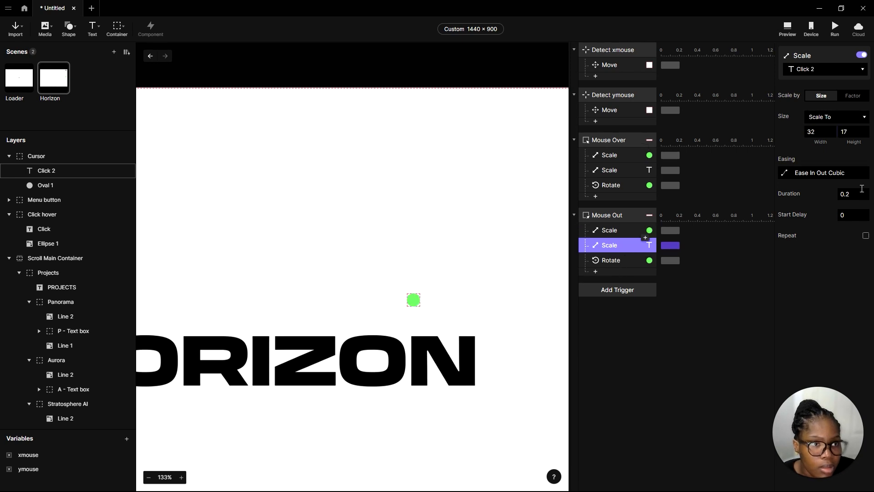
left_click_drag(816, 135, 797, 143)
type("0")
key("Tab")
type("0")
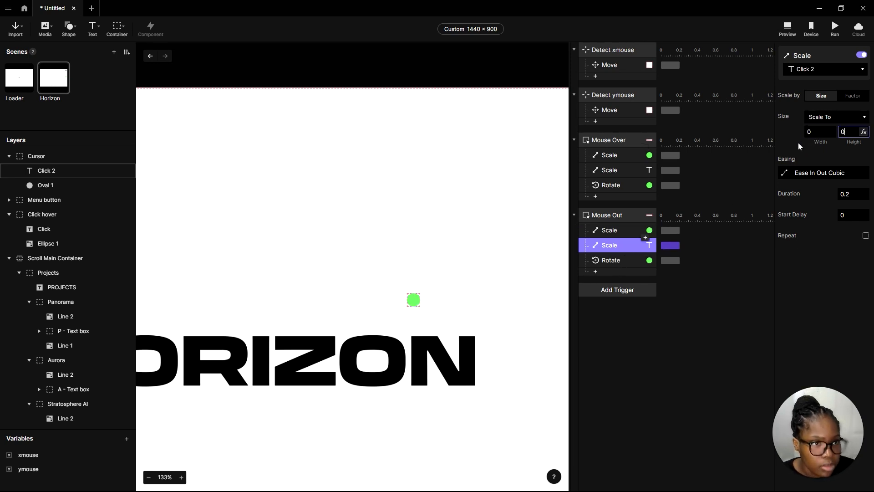
Set the rotation of Oval 1's Mouse Out Rotate response to 0
left_click(615, 262)
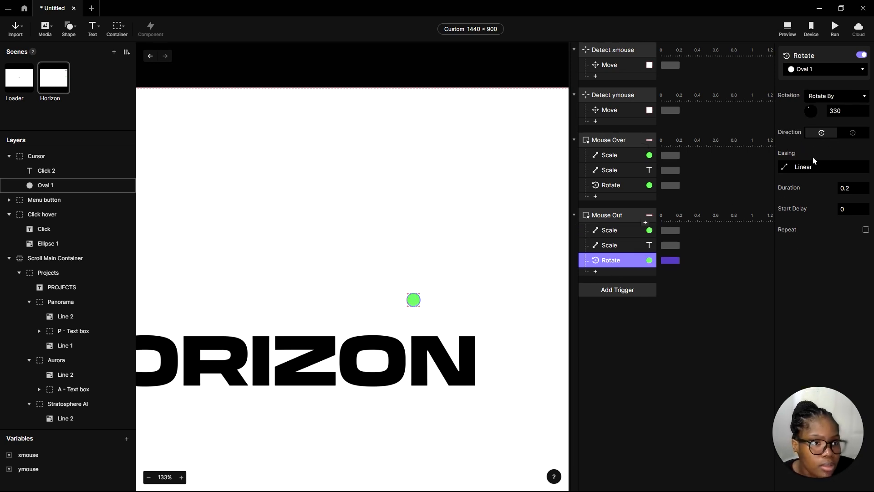
left_click(847, 110)
key("Return")
Add a Reset response for Oval 1 to the Mouse Out trigger with a start delay of about 0.25
left_click(625, 272)
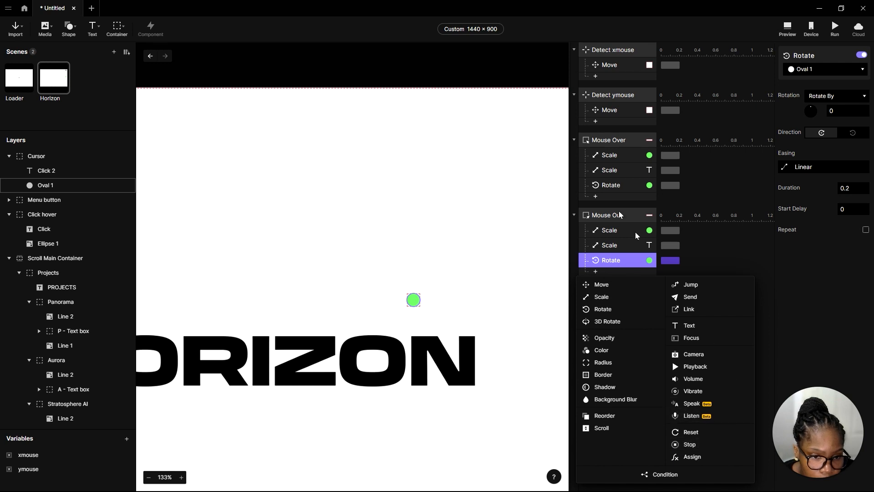
left_click(705, 432)
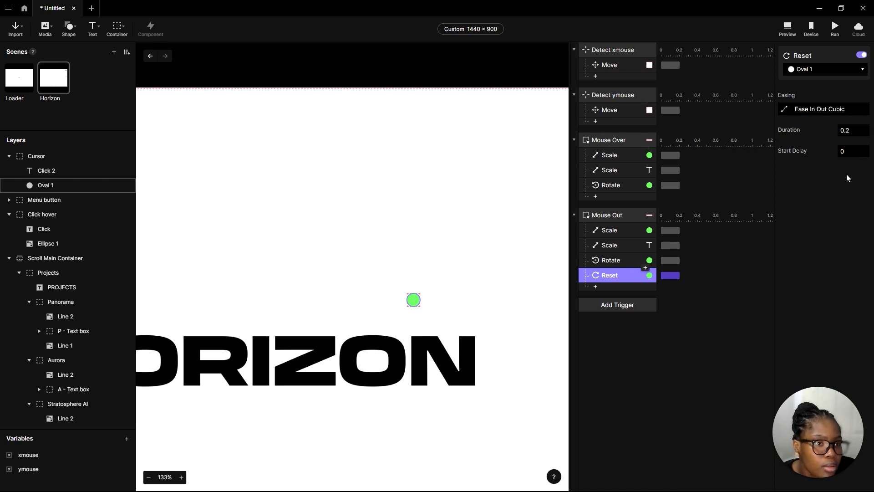
left_click(850, 152)
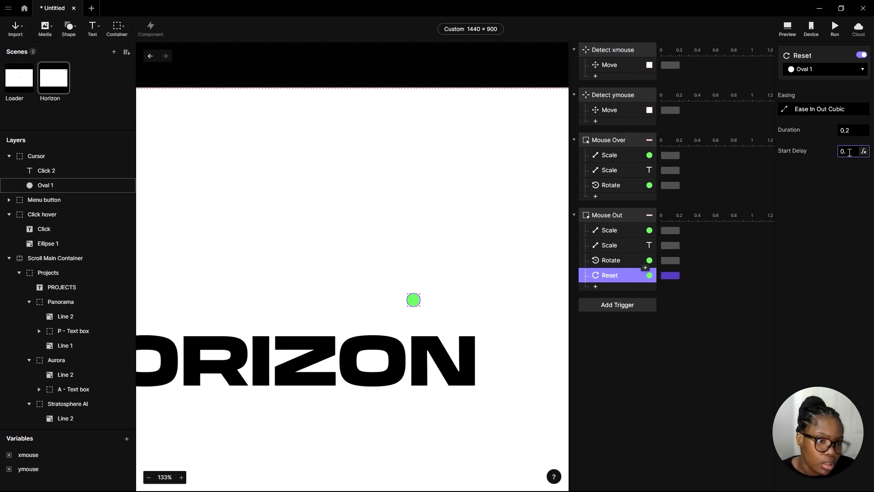
left_click(728, 337)
Preview the scene and test how the green cursor behaves when entering and leaving the HORIZON logo
left_click(787, 29)
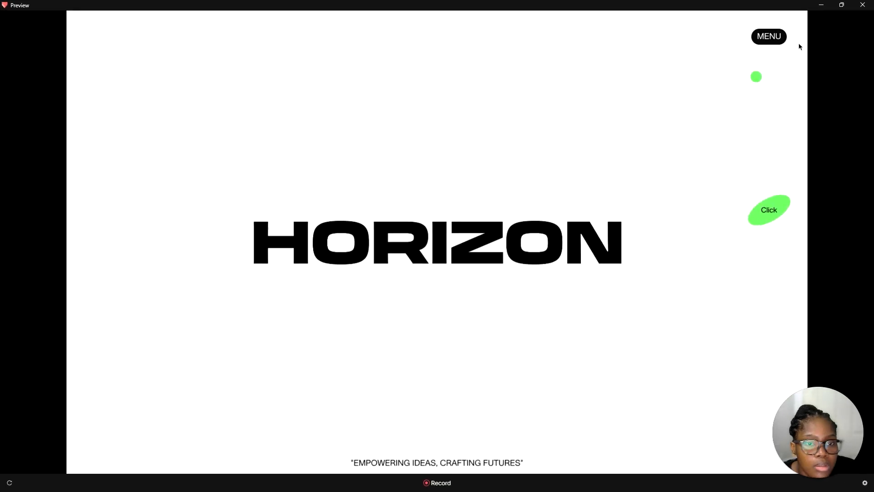
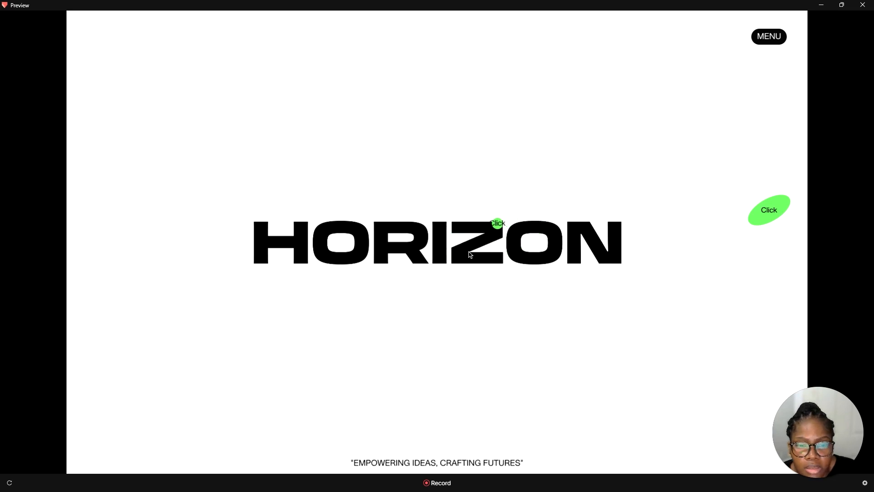
left_click(825, 7)
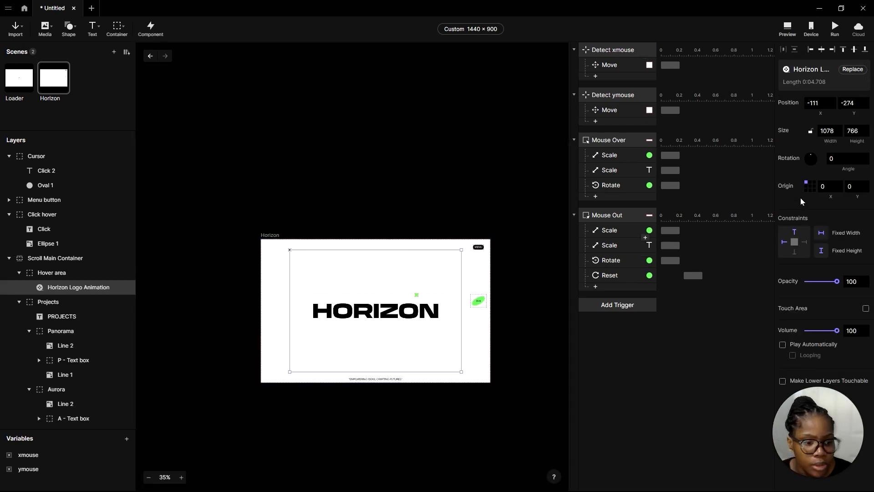
left_click(787, 28)
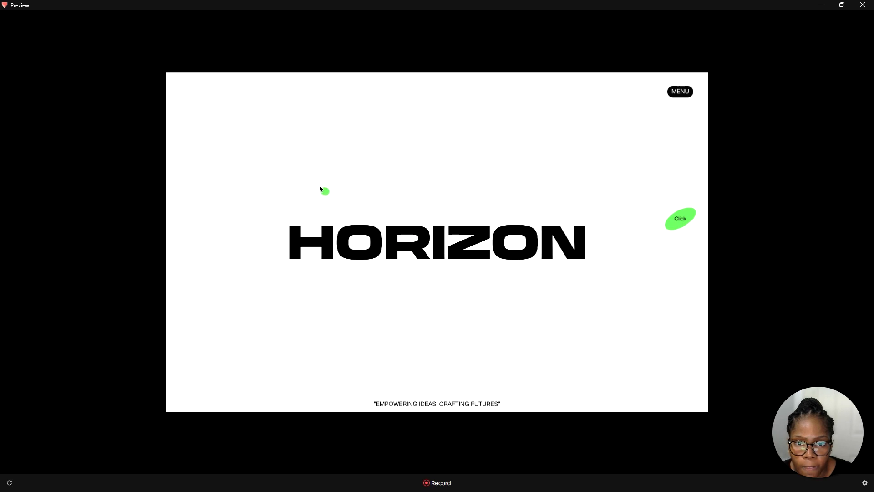
left_click(10, 482)
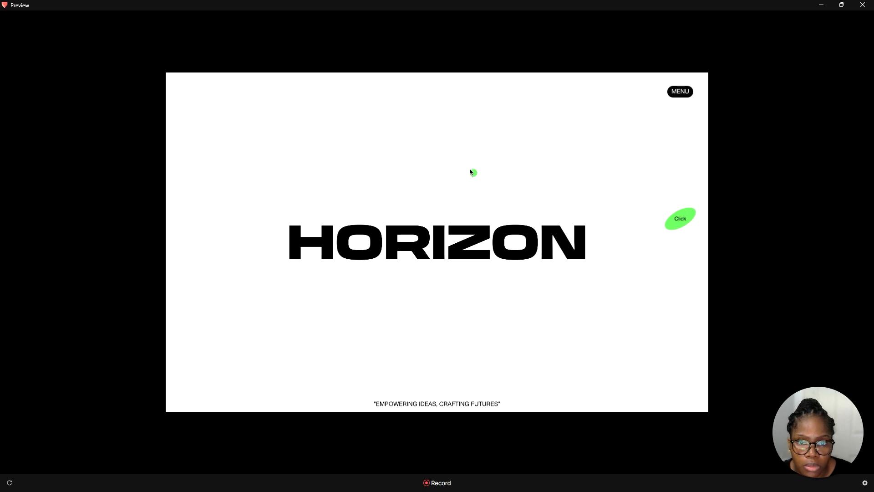
left_click(821, 5)
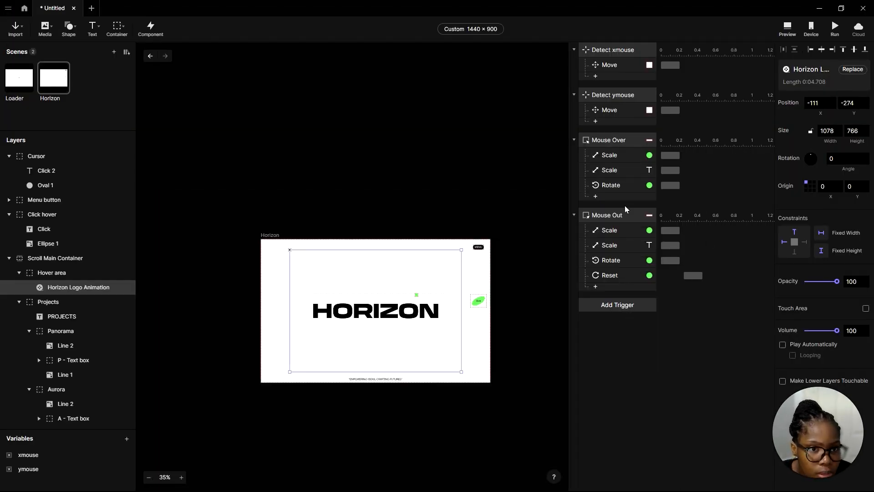
Set the duration of Oval 1's Rotate responses under Mouse Over and Mouse Out to 0, and preview the hover effect
left_click(620, 185)
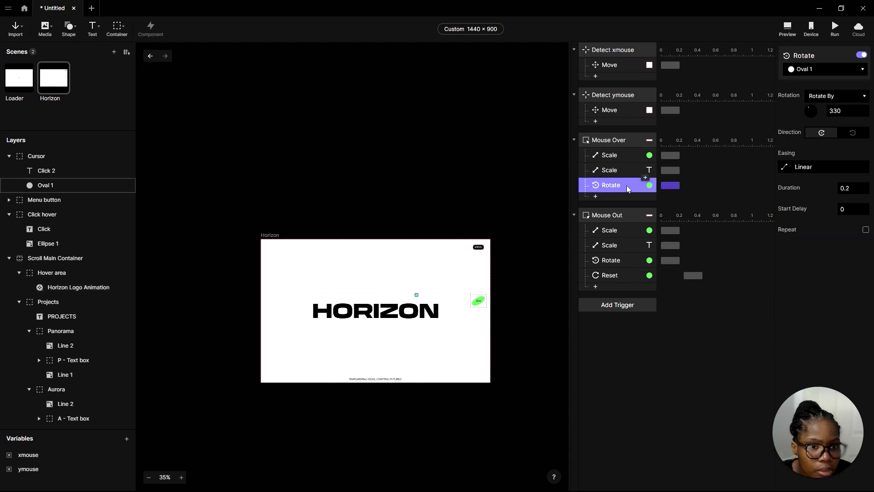
left_click(851, 188)
type("0")
key("Return")
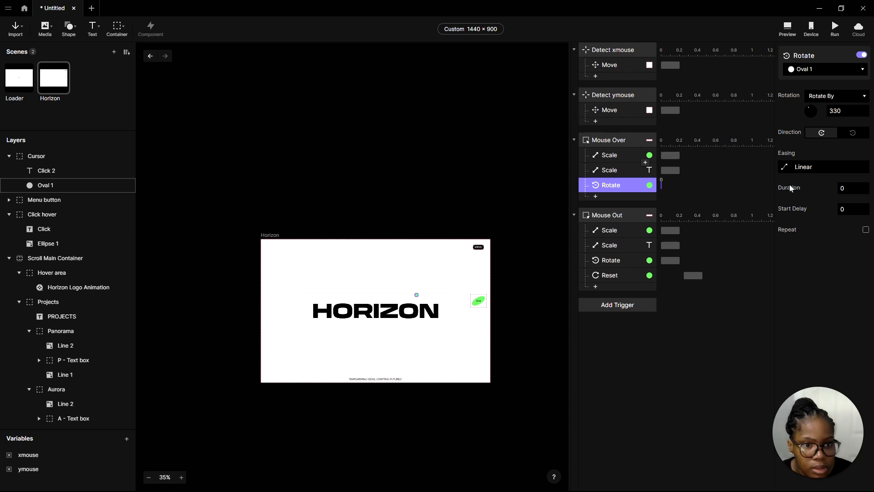
left_click(632, 281)
left_click(631, 262)
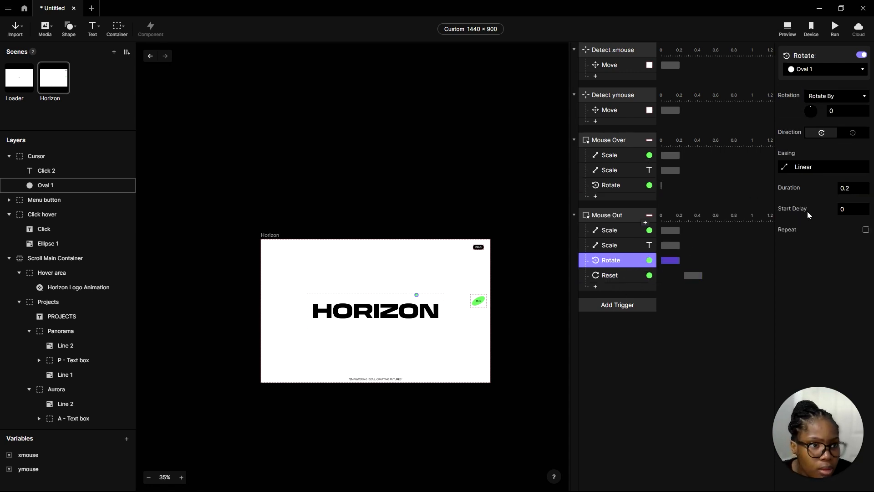
left_click(857, 187)
key("Return")
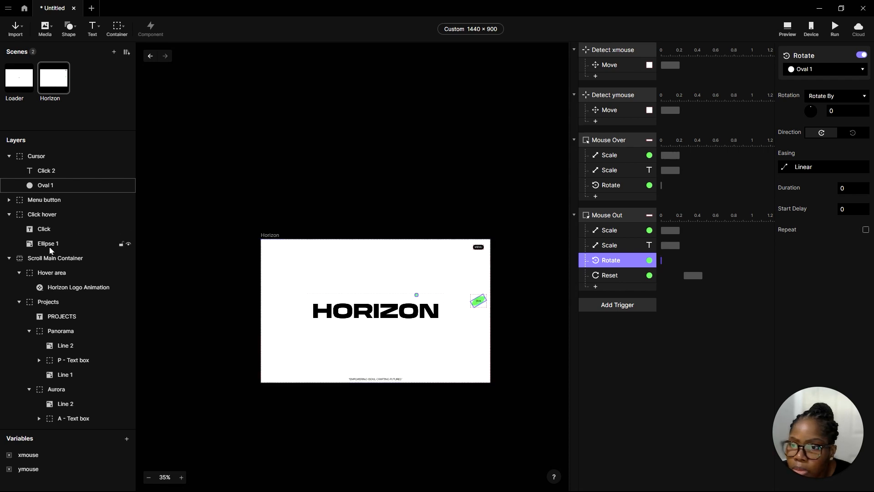
left_click(787, 28)
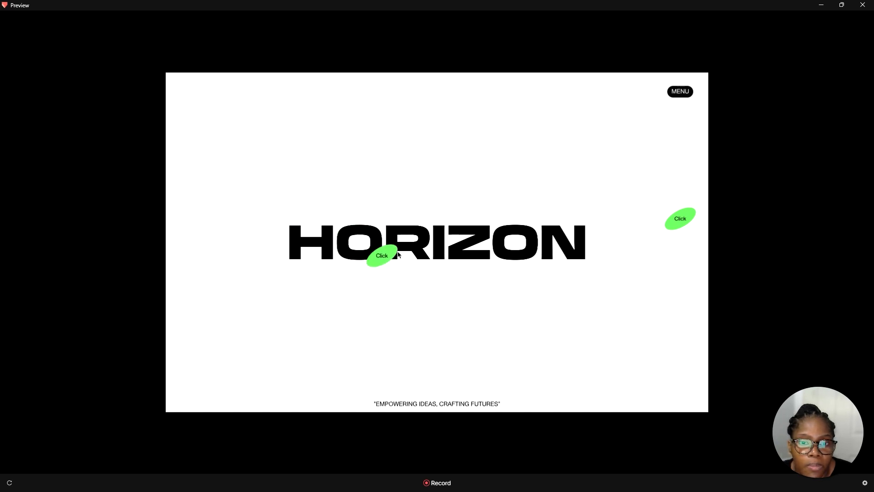
left_click(821, 5)
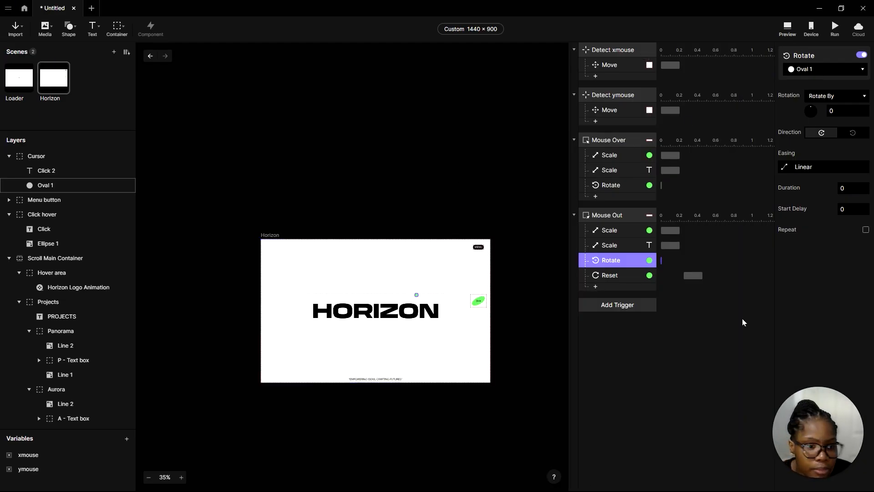
Add a Tap trigger to the Hover area container
left_click(538, 317)
left_click(72, 274)
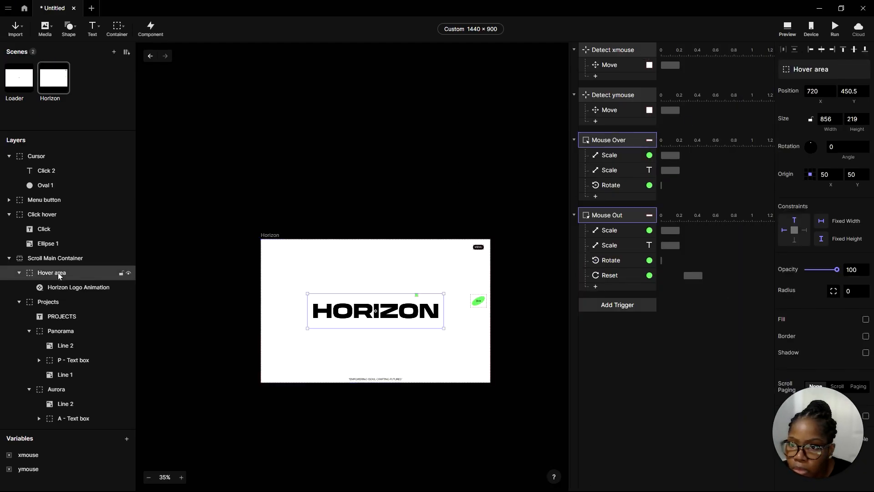
left_click(596, 295)
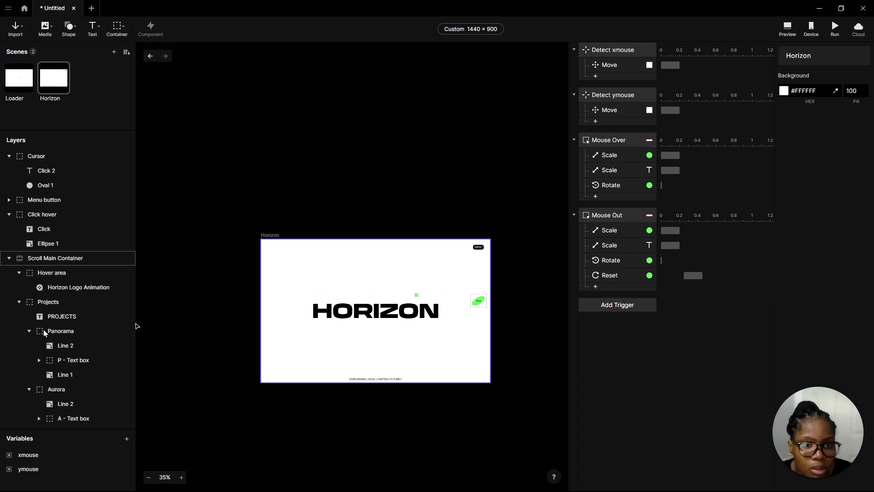
left_click(57, 273)
left_click(601, 306)
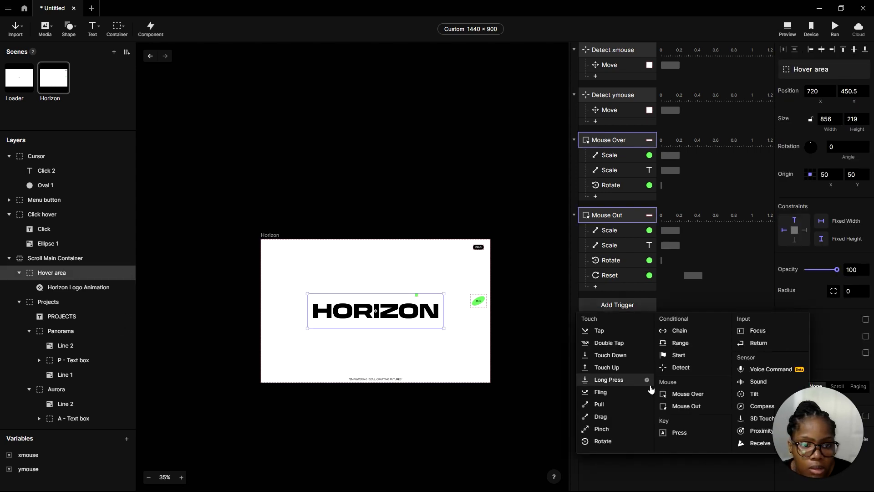
left_click(593, 332)
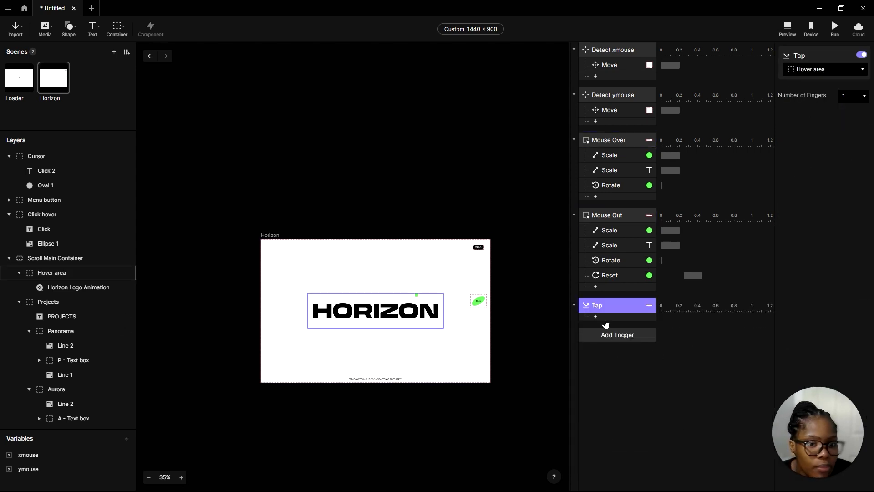
Add a Playback response to the Tap trigger that plays the Horizon Logo Animation layer
left_click(598, 317)
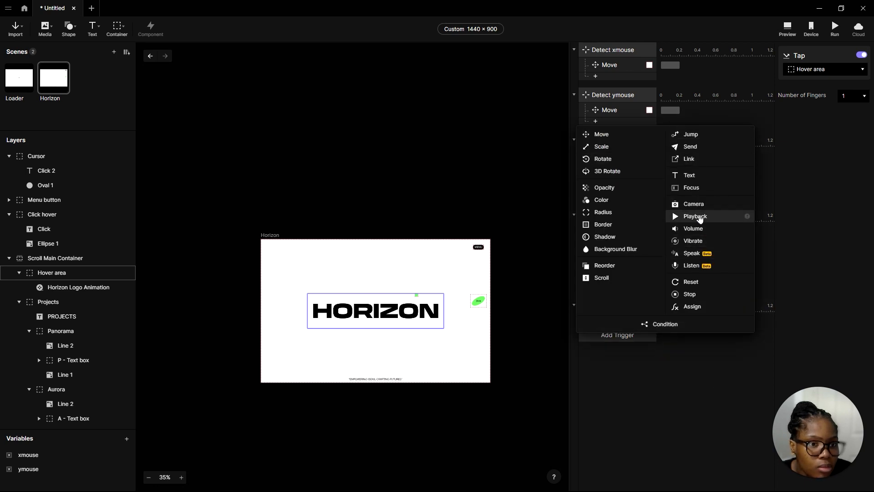
left_click(696, 217)
left_click(809, 72)
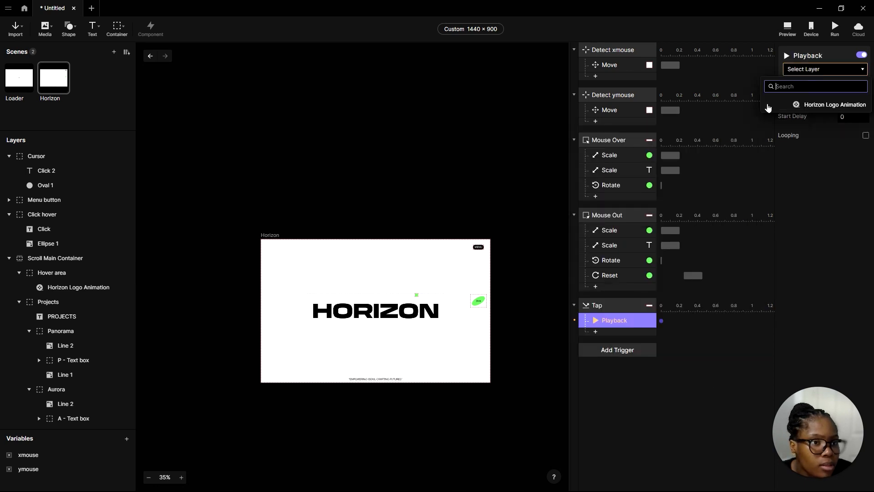
left_click(836, 107)
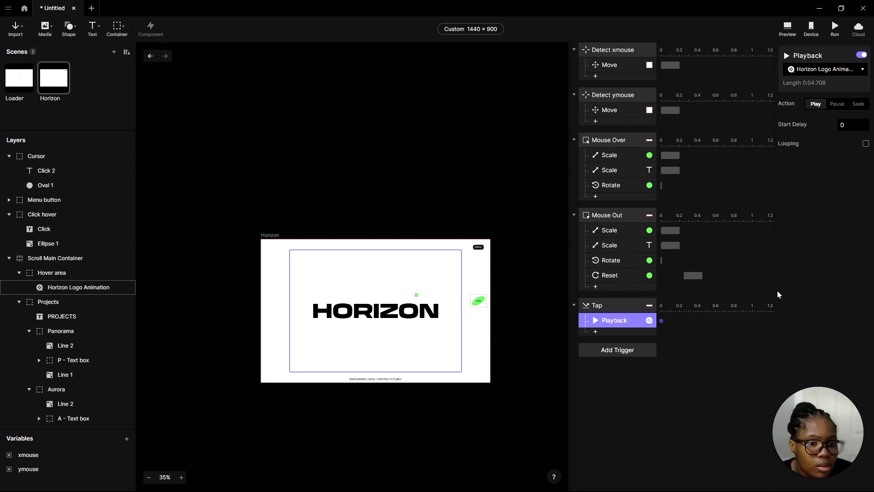
Add a Reset response for Horizon Logo Animation to the Tap trigger with a start delay of 5
left_click(610, 333)
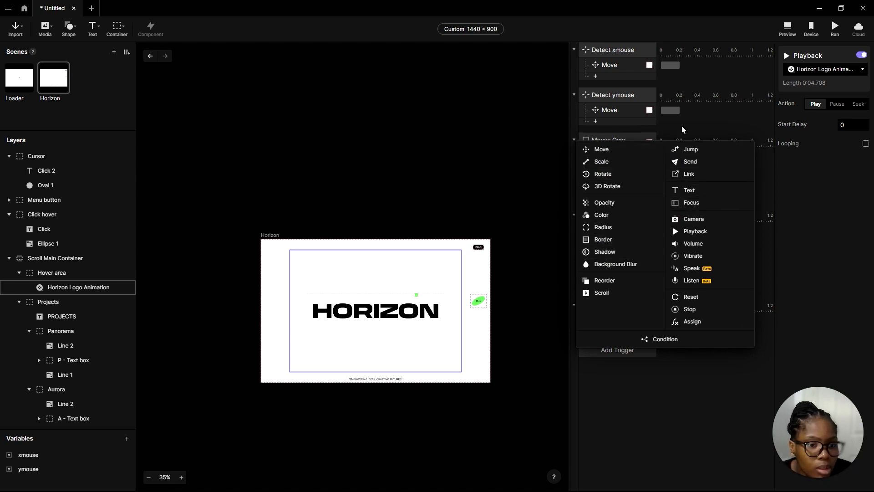
left_click(711, 297)
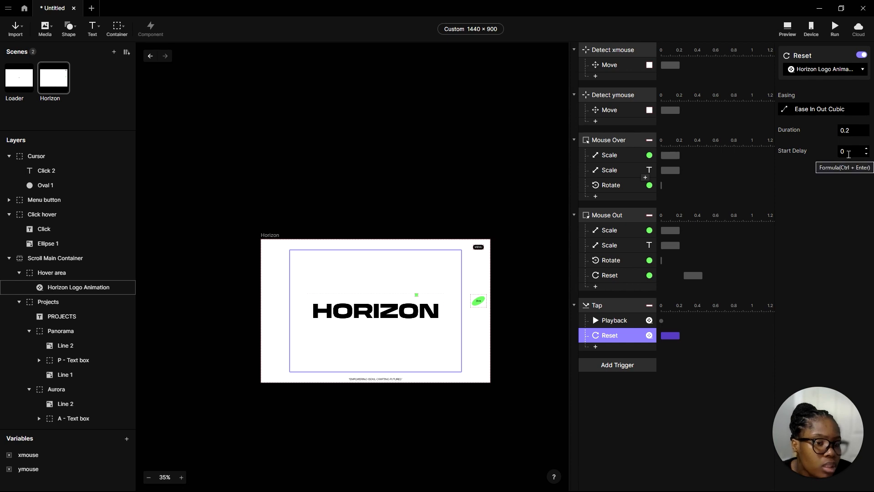
left_click(849, 155)
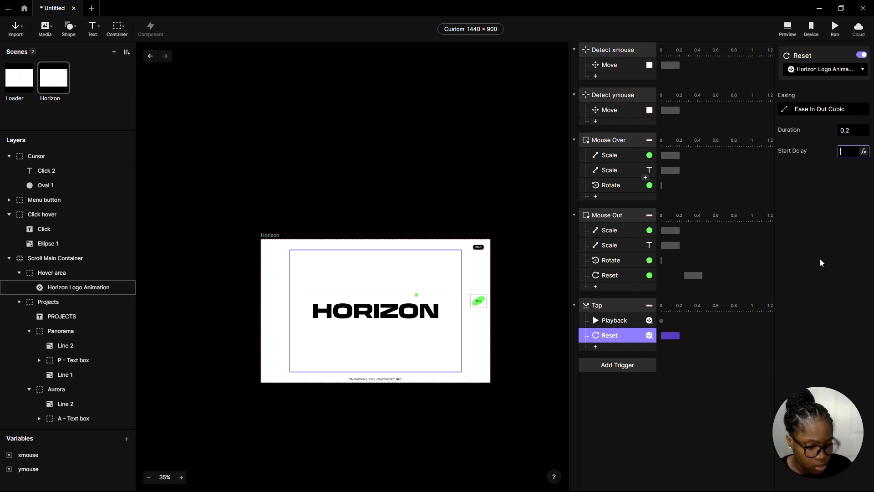
type("5")
key("Return")
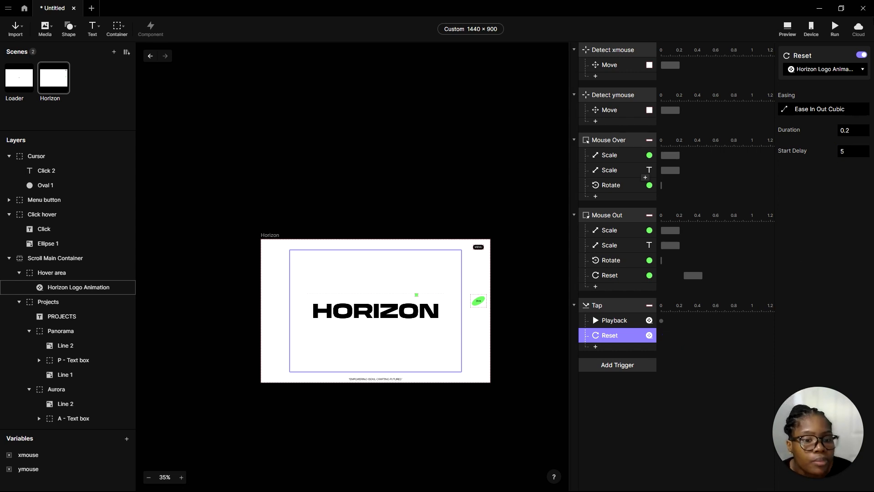
Preview the scene, restarting it to test the cursor hover and the logo's tap animation
left_click(787, 28)
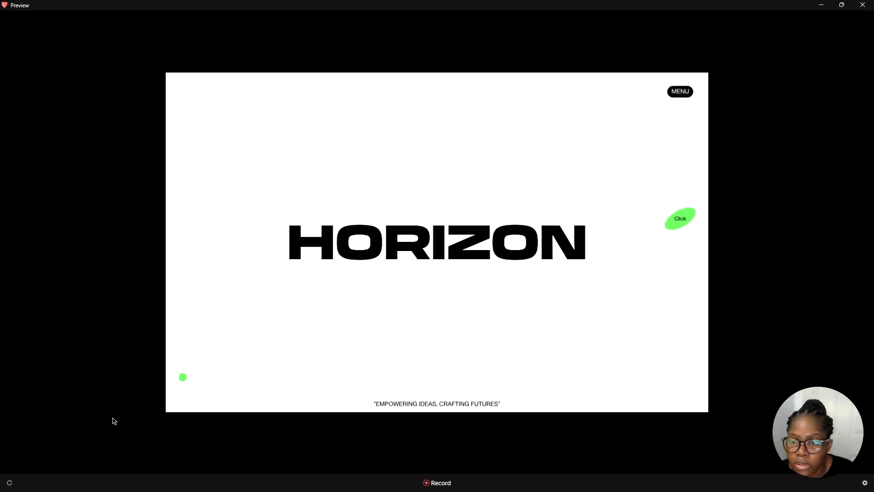
left_click(9, 483)
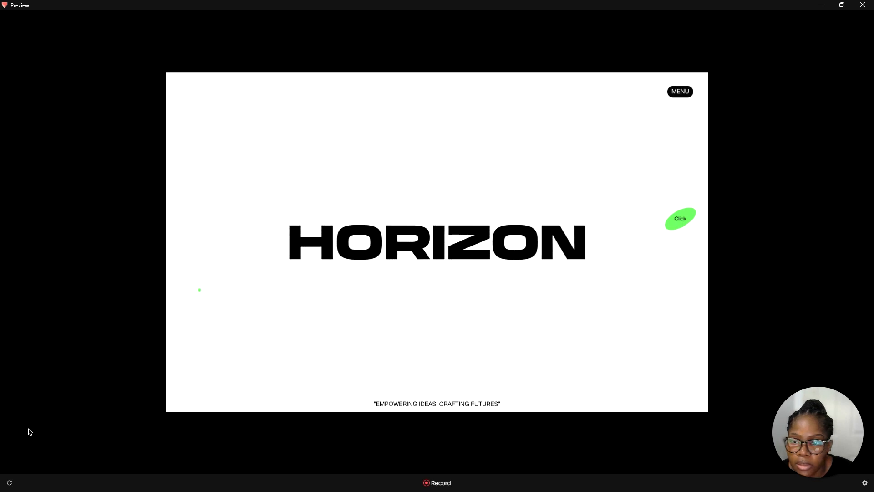
left_click(9, 485)
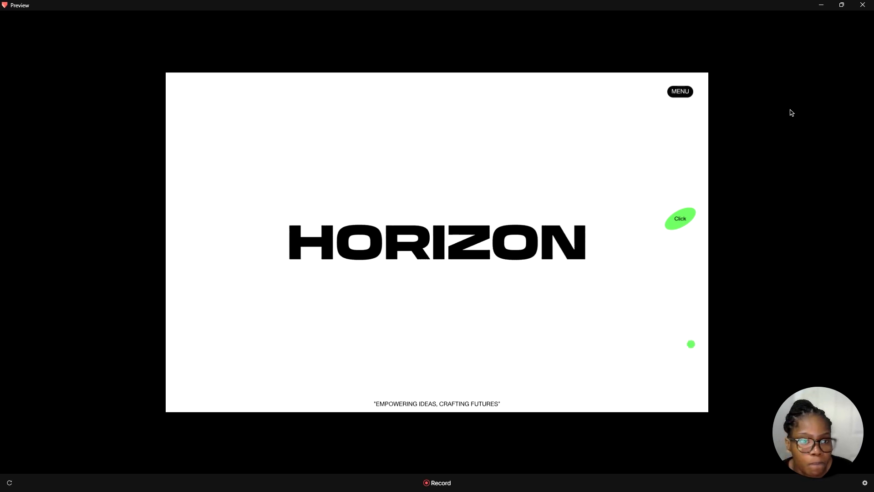
Close the preview, move the Click hover container outside the scene to about X -28, Y -149, and hide it
left_click(821, 6)
left_click(477, 302)
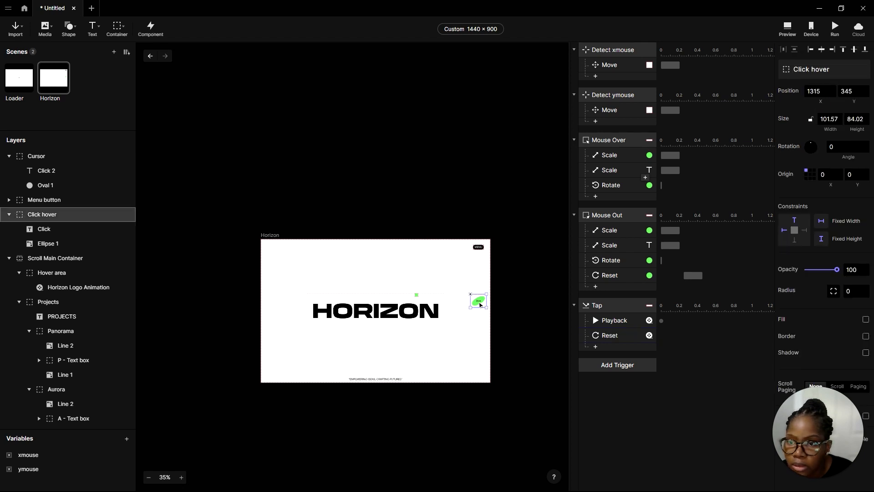
left_click_drag(480, 305, 266, 225)
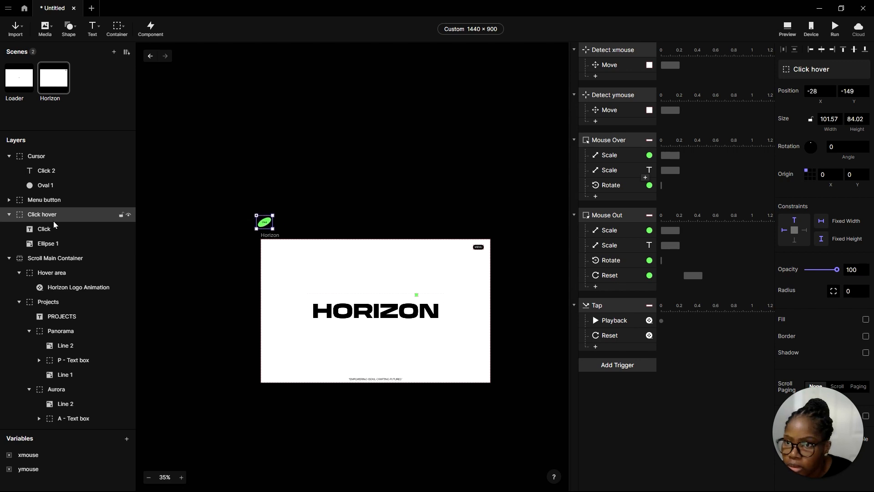
left_click(128, 215)
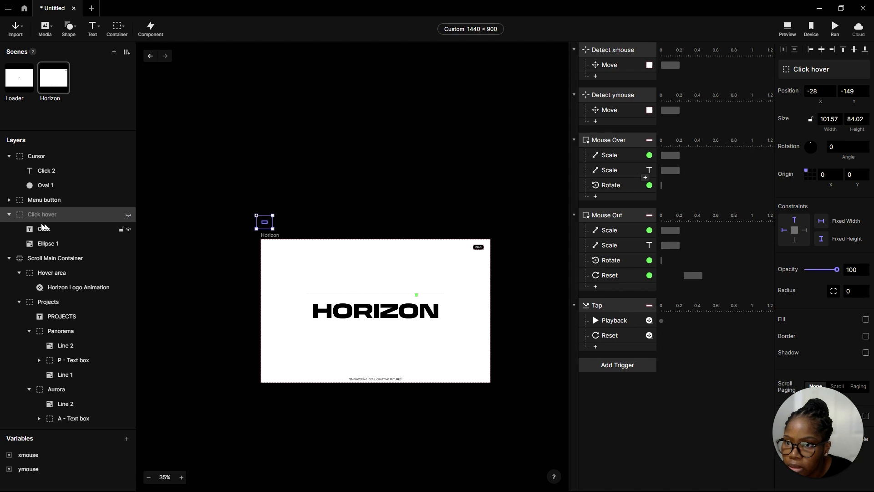
scroll(439, 205, "down", 2)
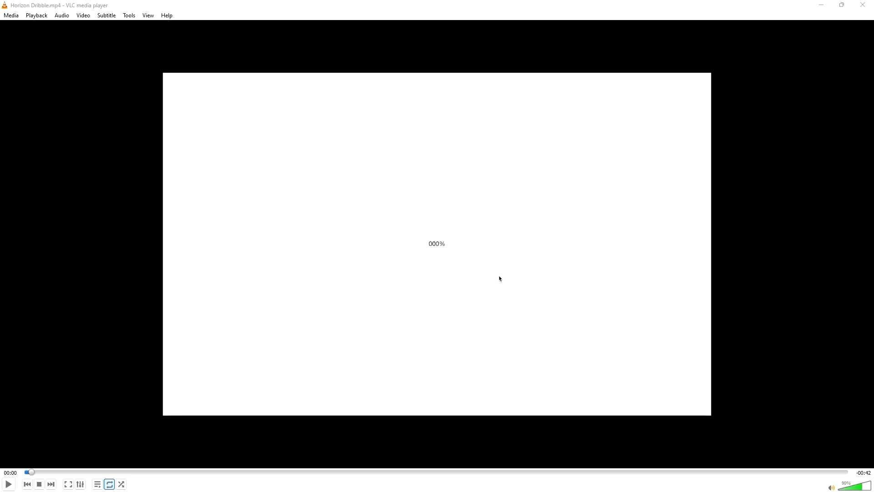
Switch to VLC and play the Horizon Dribble.mp4 reference video through the About Us button to the Projects section
left_click(8, 484)
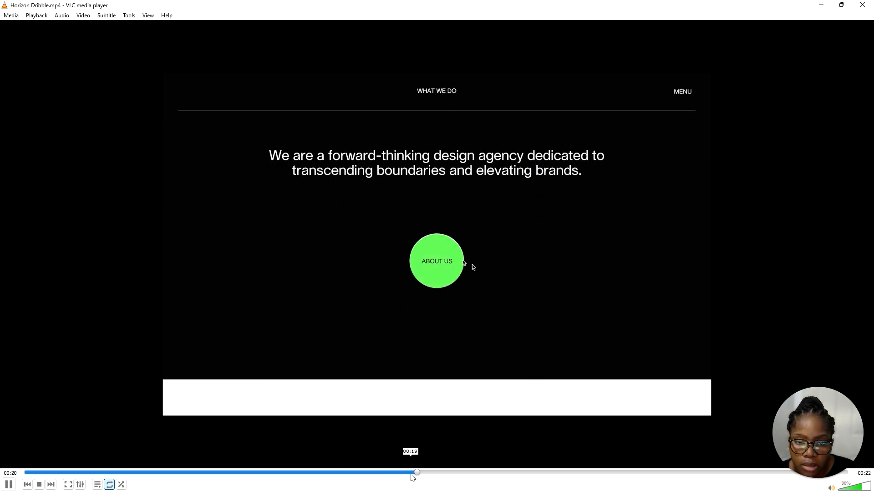
left_click(8, 484)
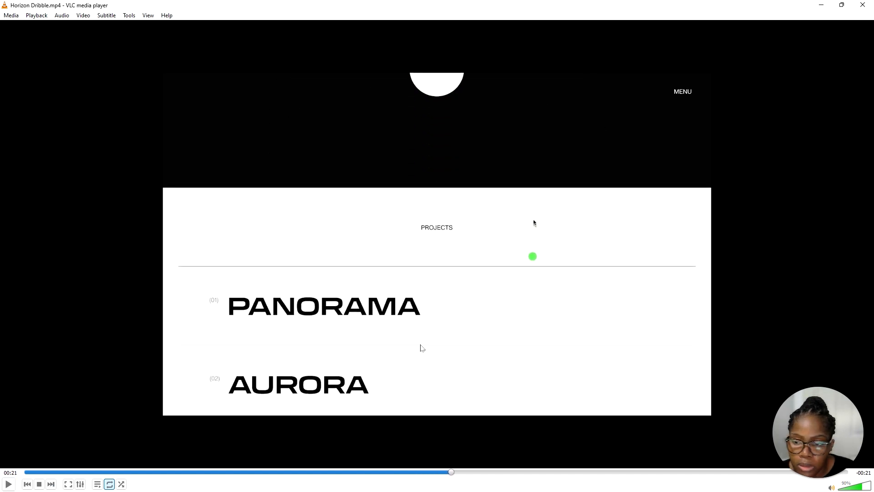
left_click(824, 7)
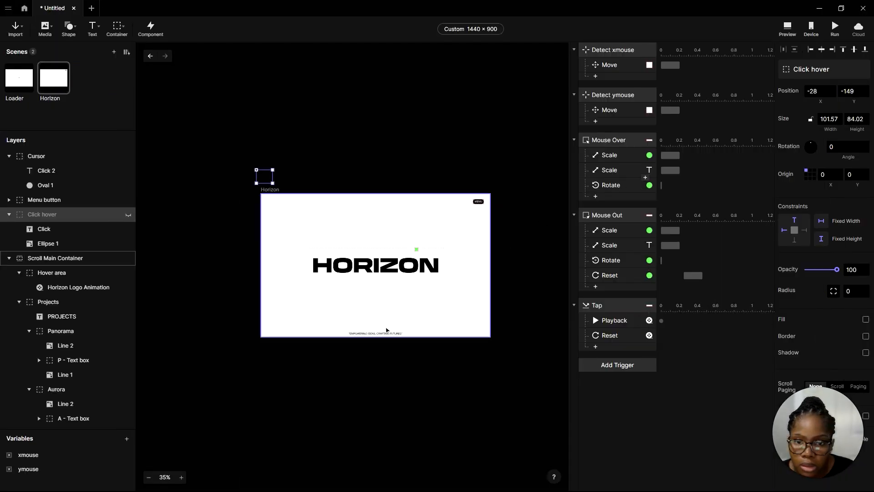
Turn off sublayer clipping for the Scroll Main Container in the Horizon scene
scroll(155, 285, "down", 2)
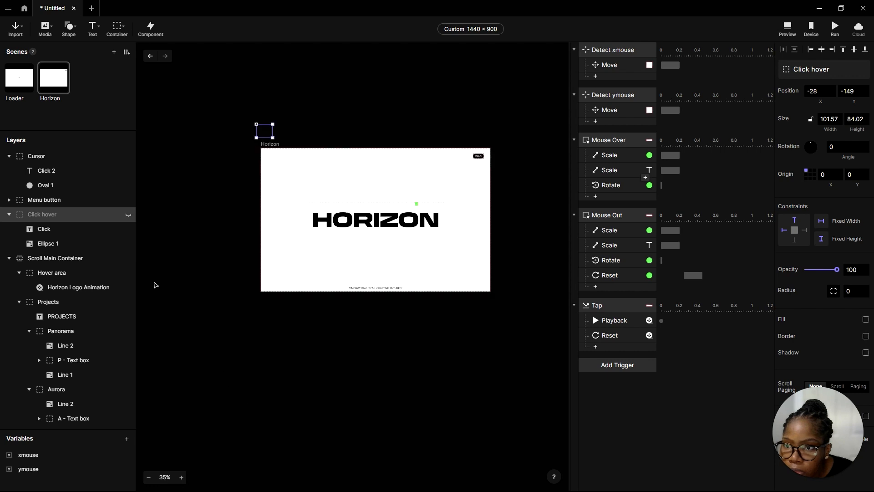
scroll(501, 273, "down", 2)
scroll(388, 316, "down", 3)
scroll(387, 318, "up", 7)
left_click(88, 263)
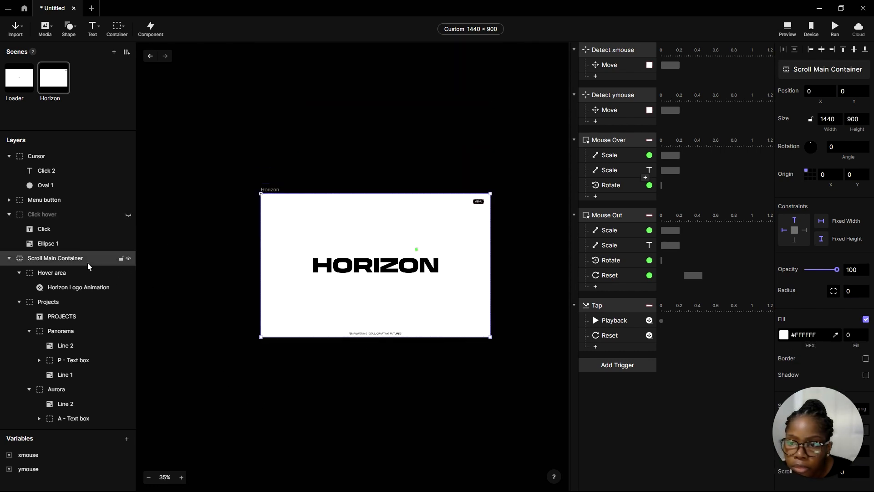
scroll(813, 400, "down", 2)
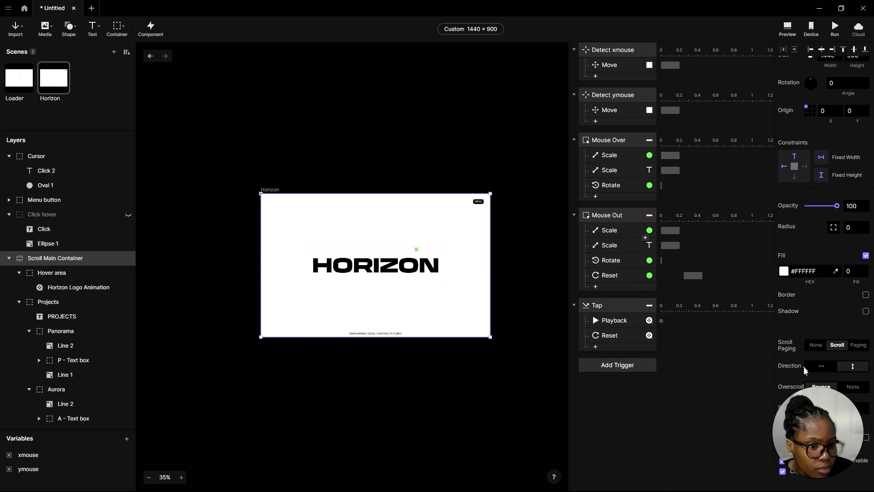
left_click(783, 471)
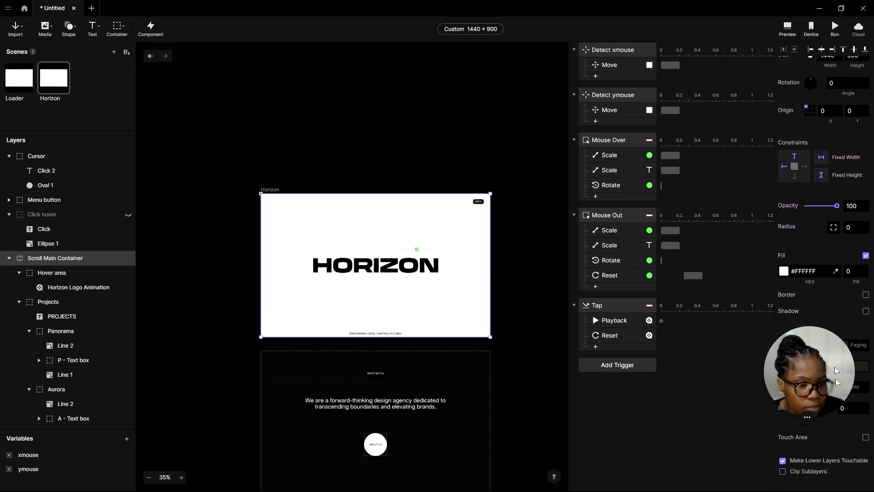
Rename the ellipse inside the About us button as White and convert it to an editable shape
scroll(292, 322, "down", 3)
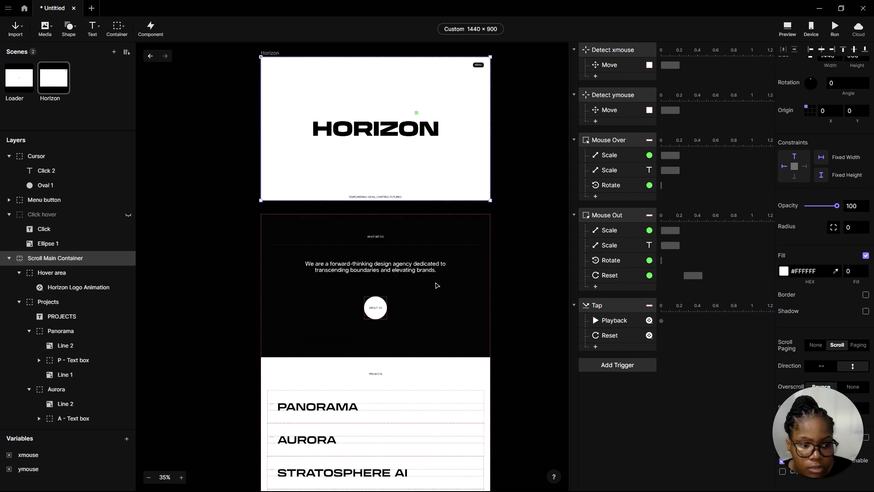
scroll(345, 157, "down", 3)
scroll(428, 117, "down", 1)
scroll(444, 191, "up", 3)
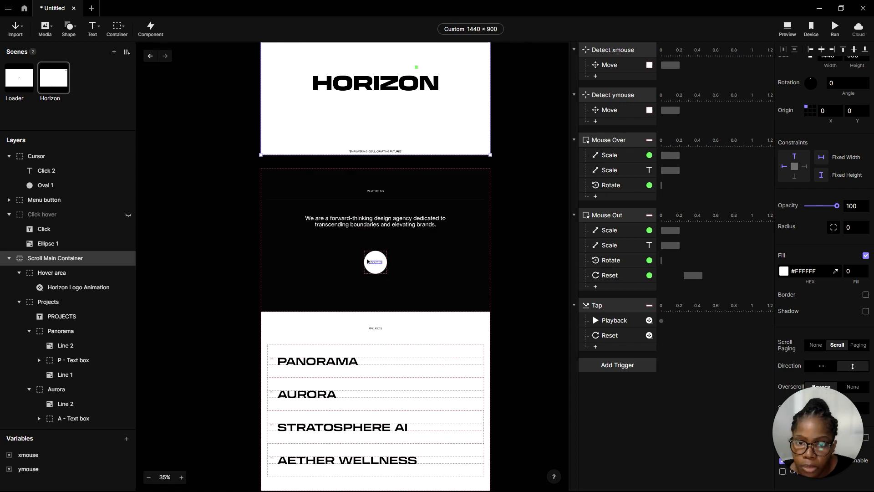
scroll(371, 263, "up", 5)
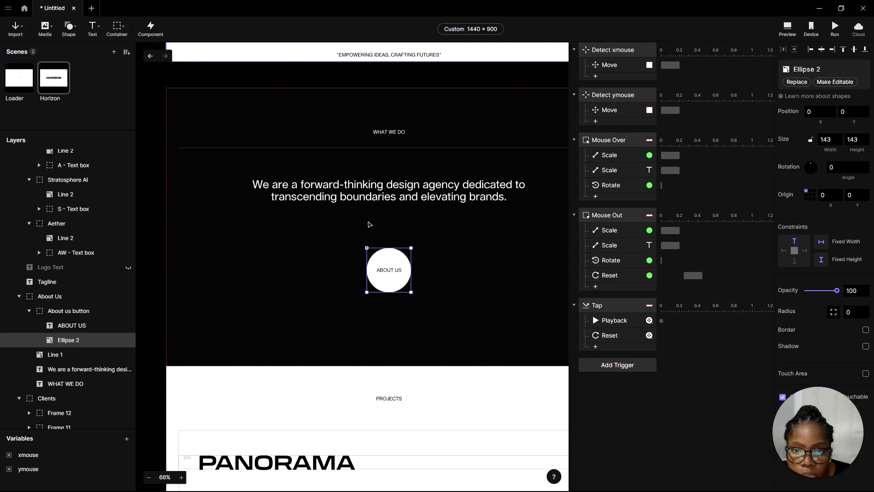
left_click(81, 311)
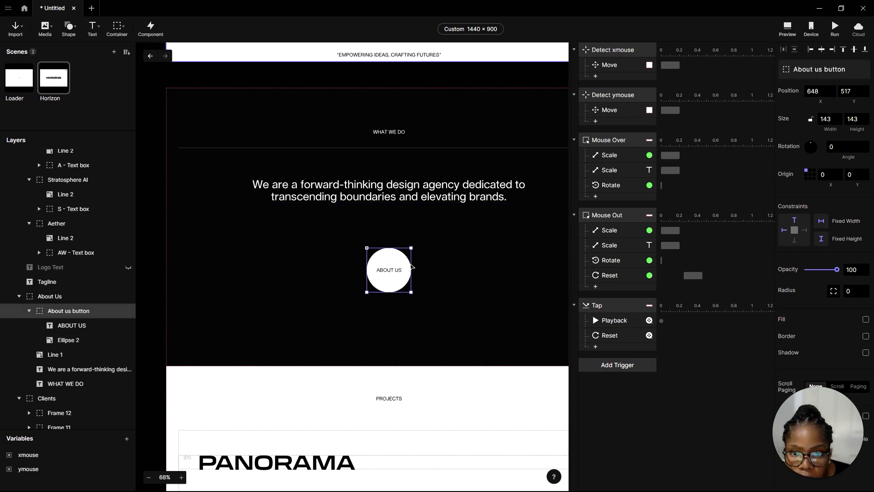
left_click(76, 340)
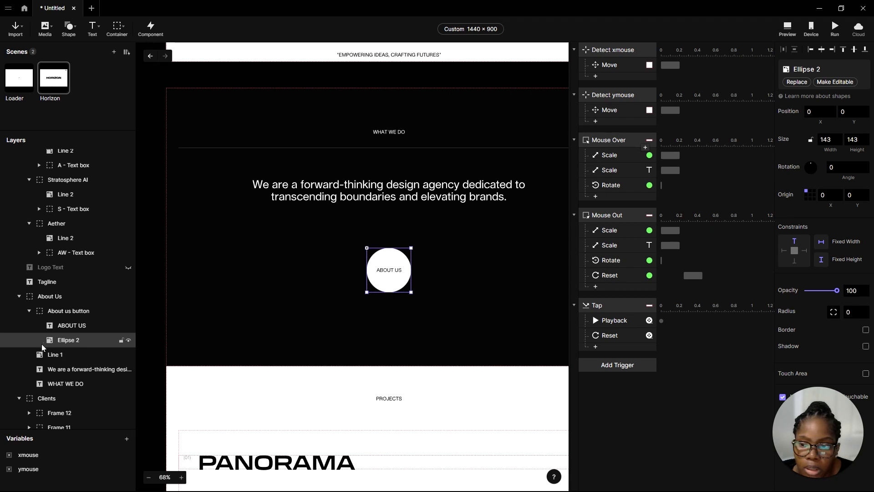
double_click(68, 340)
type("White")
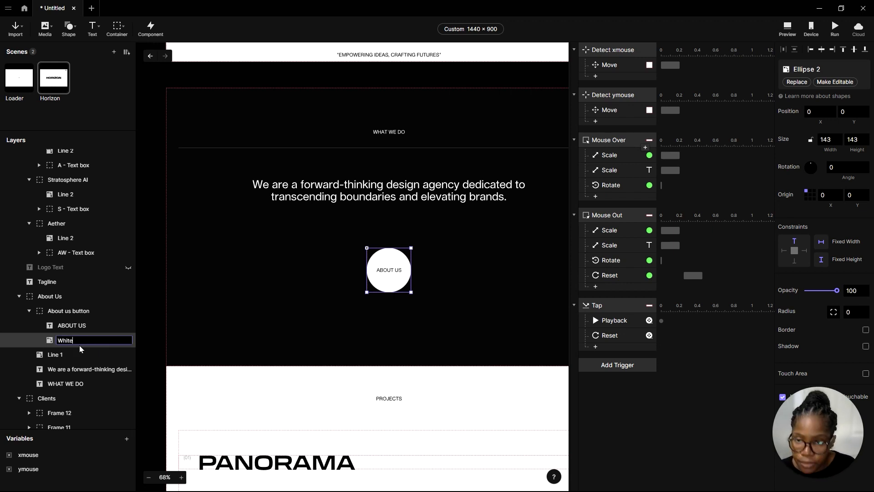
key("Return")
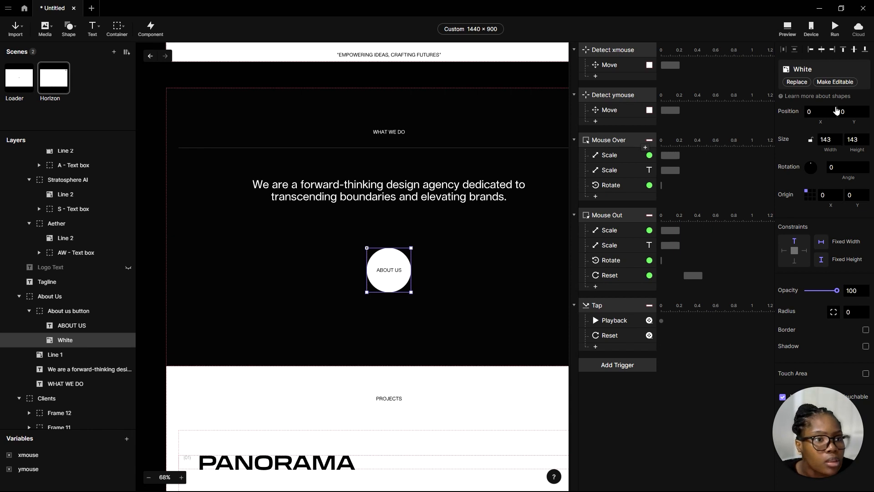
left_click(836, 82)
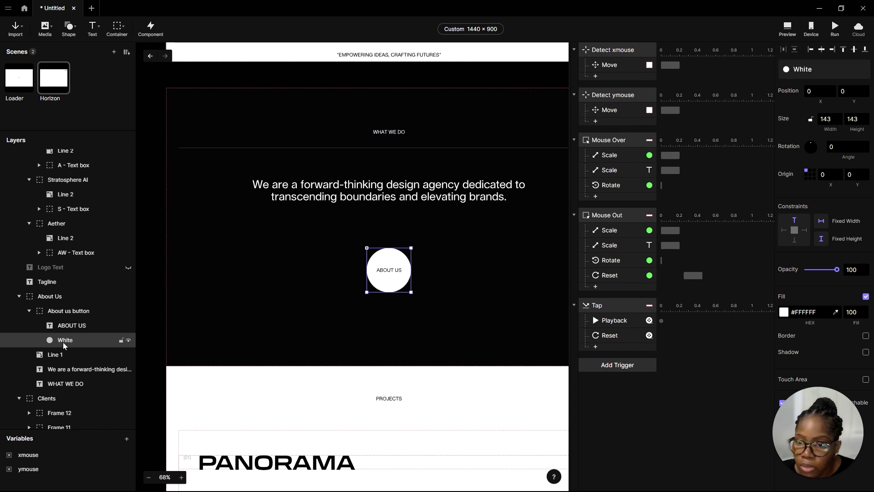
Duplicate the White ellipse and name the copy Green
key("ctrl+d")
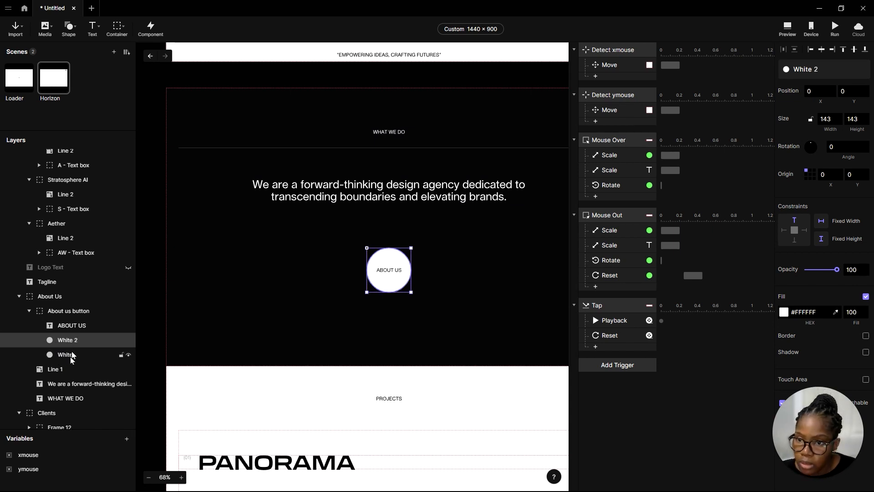
double_click(74, 341)
type("Green")
key("Return")
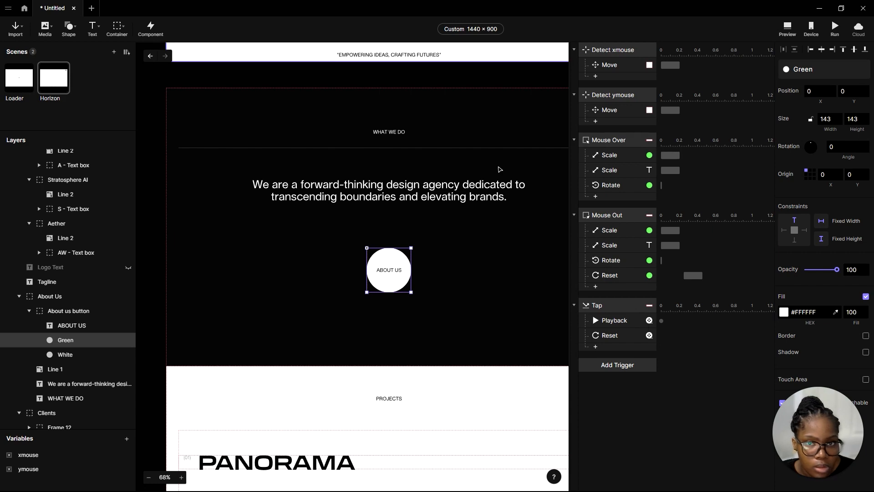
Examine the green Cursor container near the Horizon logo and return to the About us button
scroll(499, 170, "up", 7)
scroll(513, 187, "up", 8)
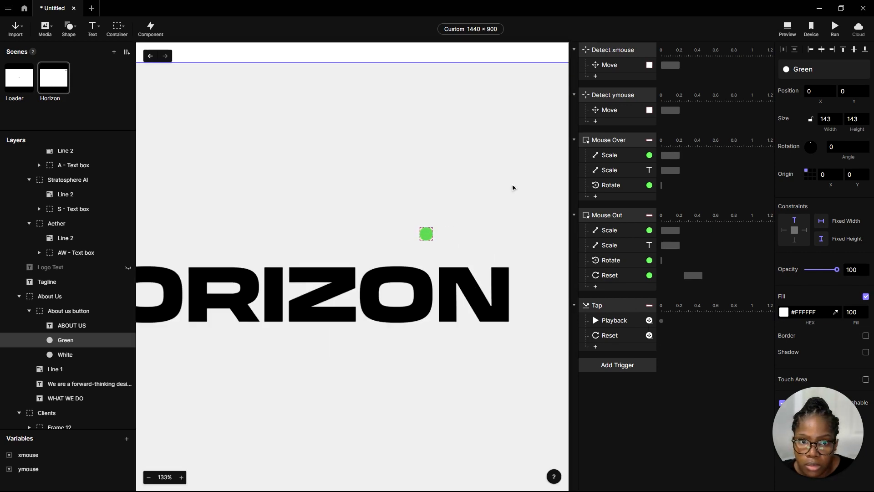
scroll(587, 173, "down", 1)
scroll(423, 156, "down", 8)
scroll(321, 132, "up", 3)
scroll(367, 152, "down", 5)
scroll(370, 157, "up", 3)
scroll(396, 241, "up", 8)
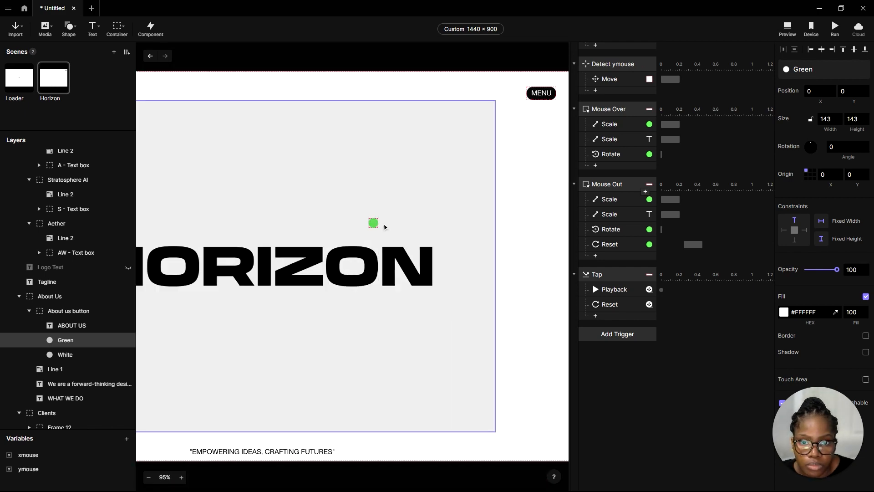
left_click(363, 222)
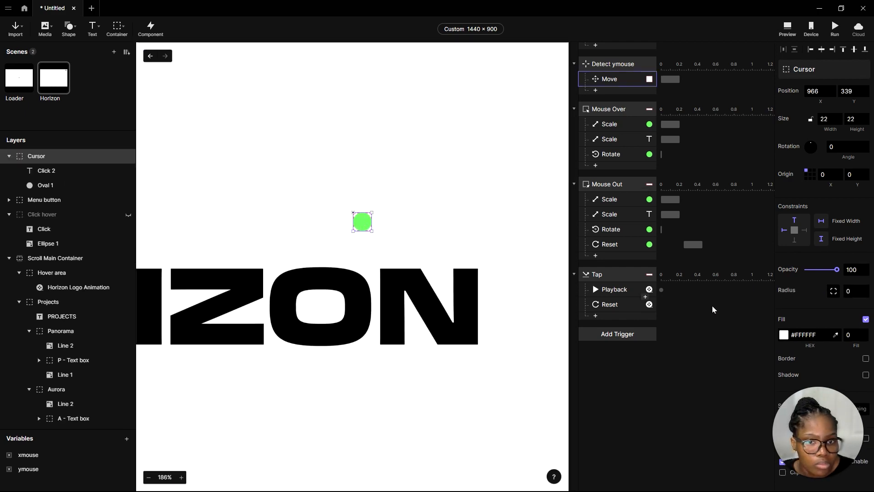
scroll(428, 242, "down", 7)
scroll(383, 386, "down", 3)
scroll(380, 461, "up", 2)
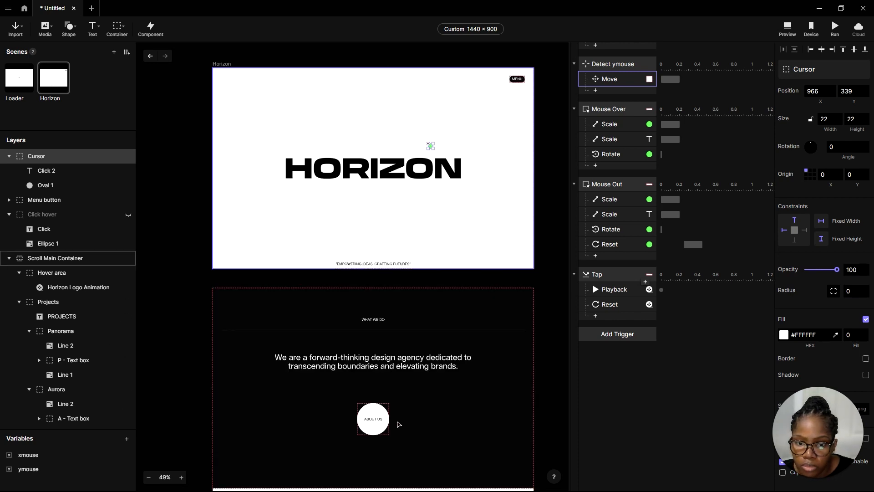
left_click(383, 427)
double_click(381, 427)
double_click(381, 427)
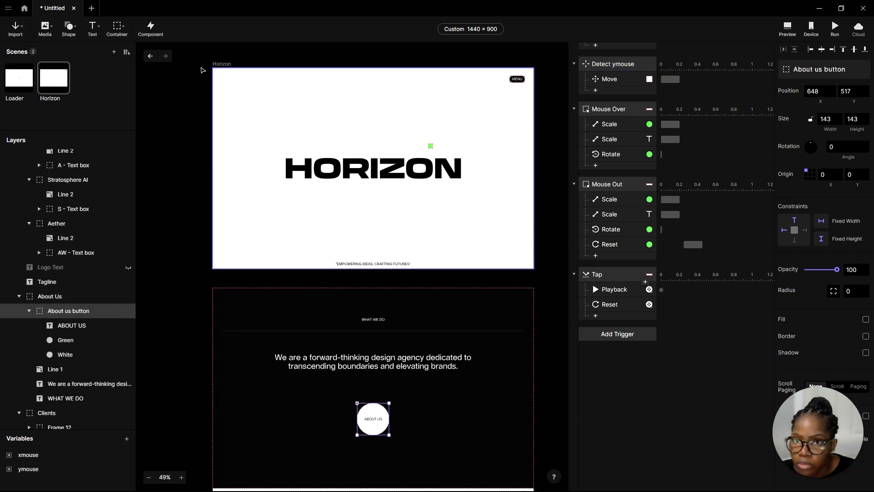
Unhide the Click hover container above the Horizon scene
scroll(97, 228, "up", 5)
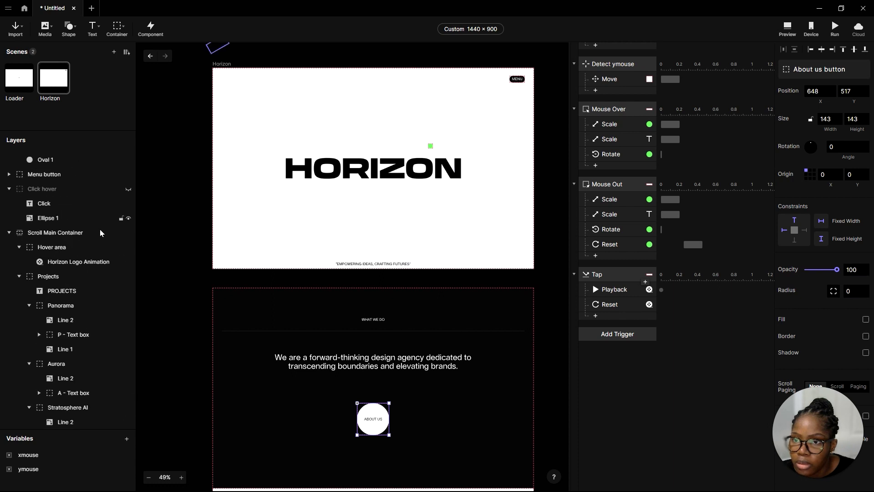
left_click(128, 190)
scroll(243, 125, "up", 3)
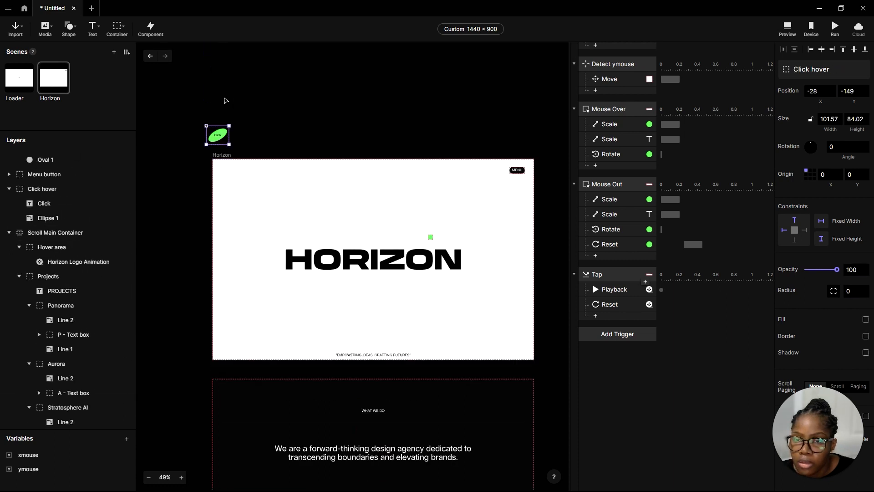
scroll(209, 133, "up", 5)
scroll(246, 98, "down", 3)
scroll(252, 113, "down", 3)
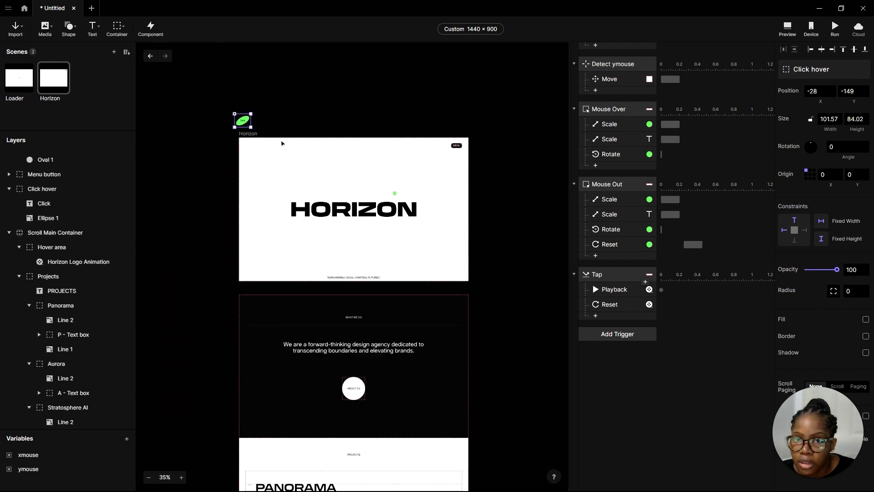
Fill the About us button's Green ellipse with #6FED64, sampled from the Click hover ellipse
scroll(68, 387, "down", 3)
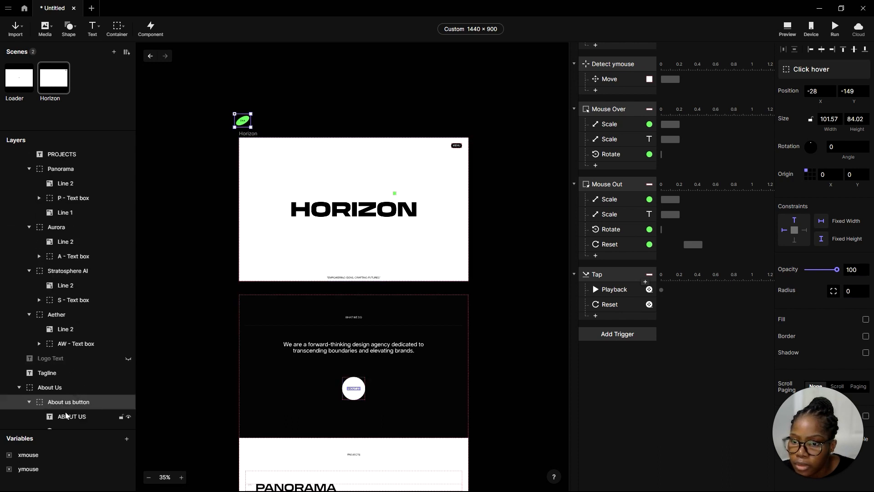
left_click(73, 418)
scroll(73, 418, "down", 2)
left_click(76, 343)
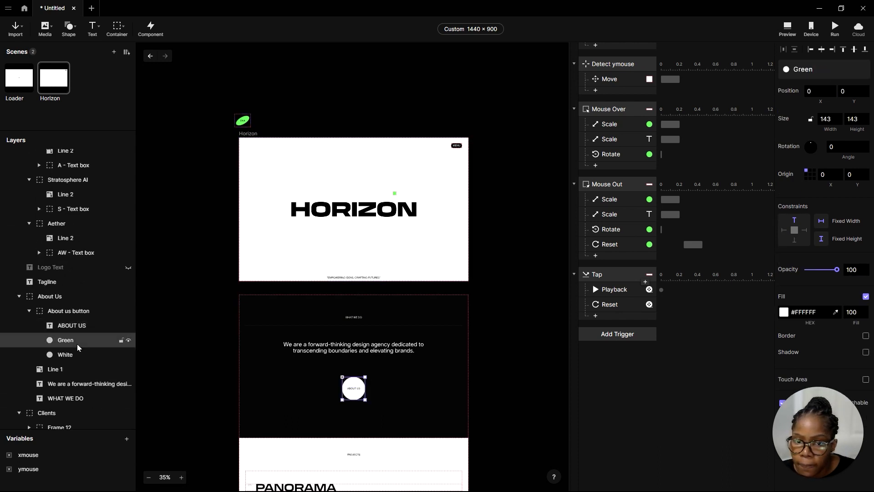
left_click(835, 313)
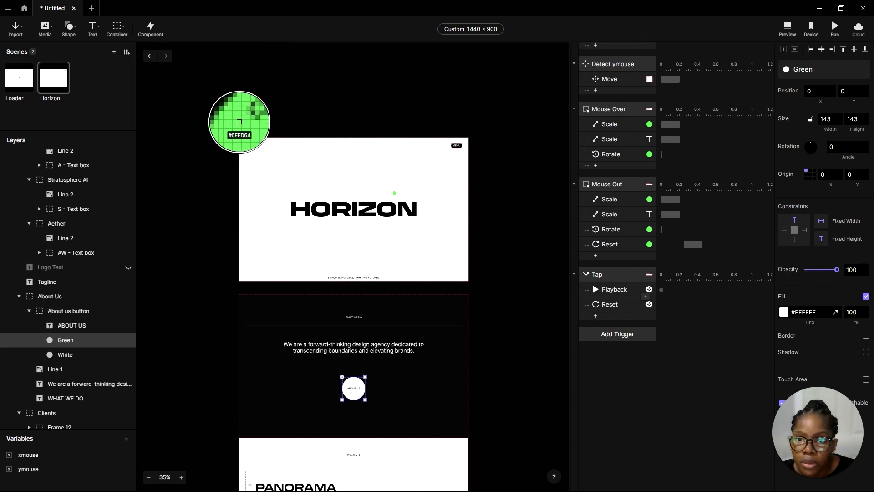
left_click(240, 121)
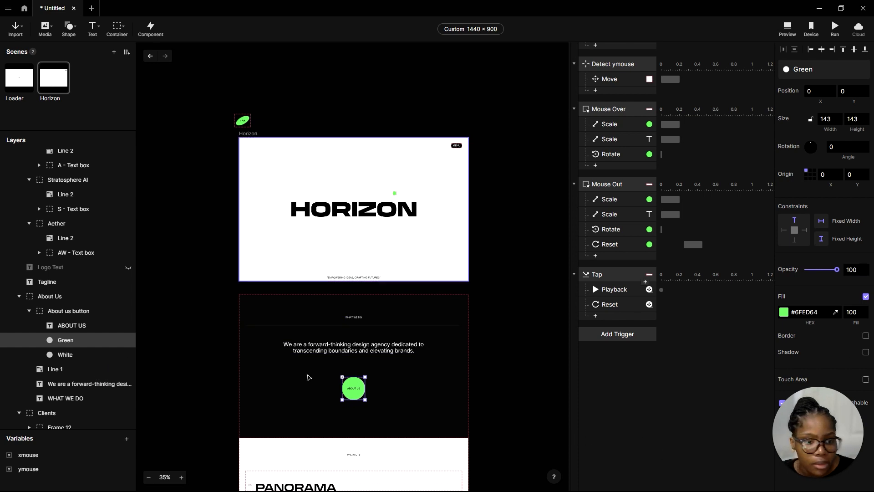
Try moving the Green ellipse directly below the White ellipse, and undo the move
scroll(78, 372, "up", 2)
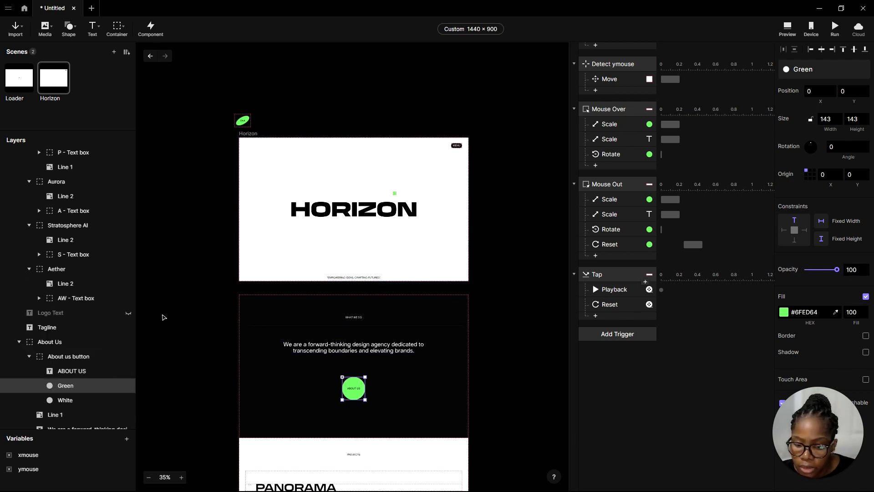
left_click(80, 403)
left_click(83, 388)
scroll(347, 361, "down", 1)
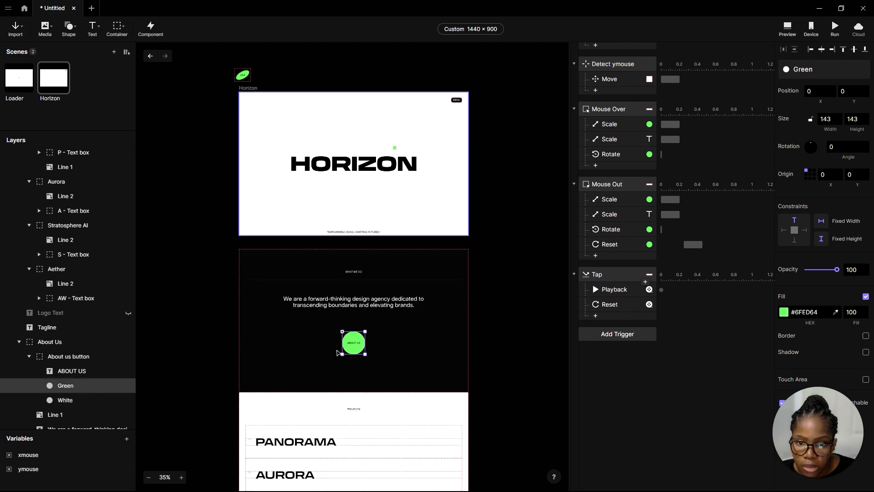
scroll(345, 361, "up", 5)
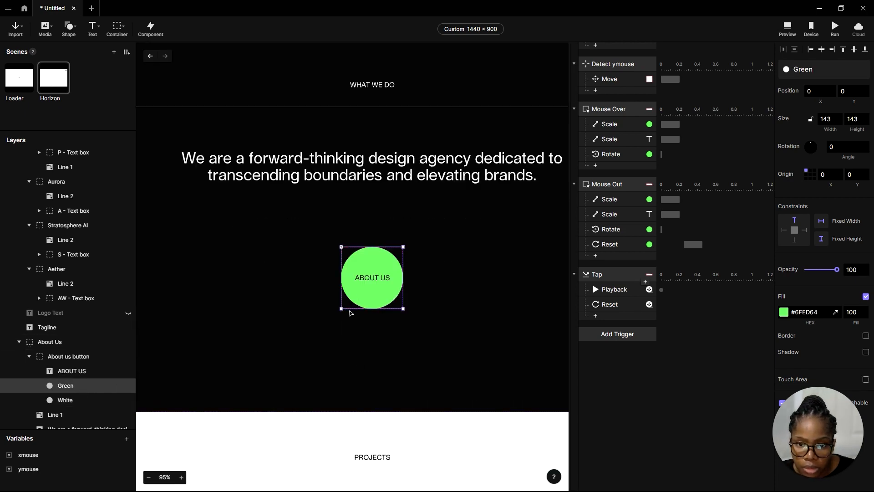
left_click_drag(375, 298, 381, 355)
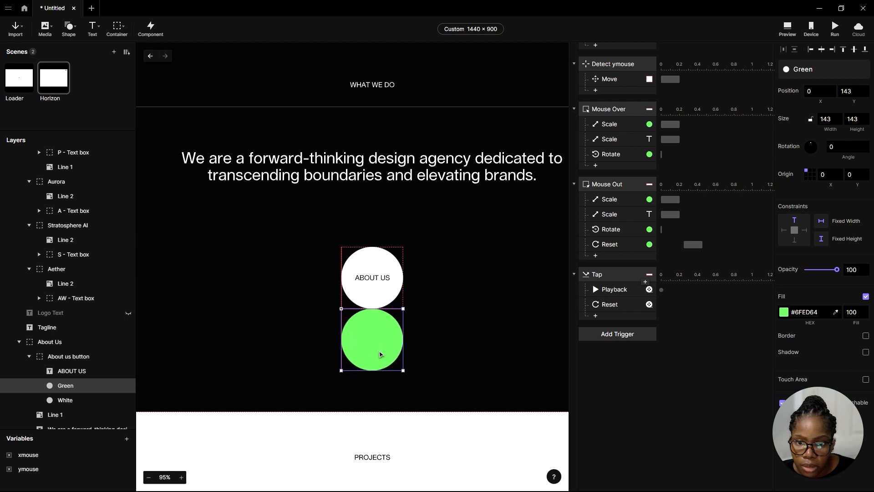
key("ctrl+z")
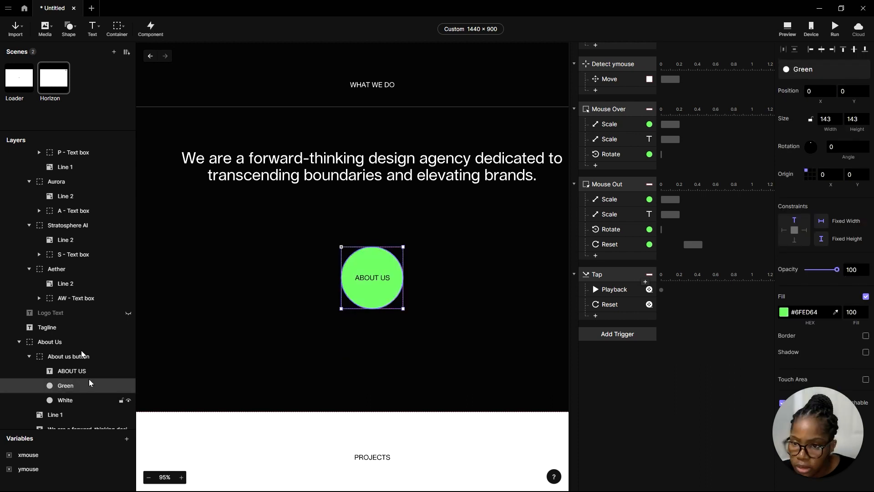
Use the About us button's White ellipse as a mask for the layers above it
scroll(89, 382, "down", 2)
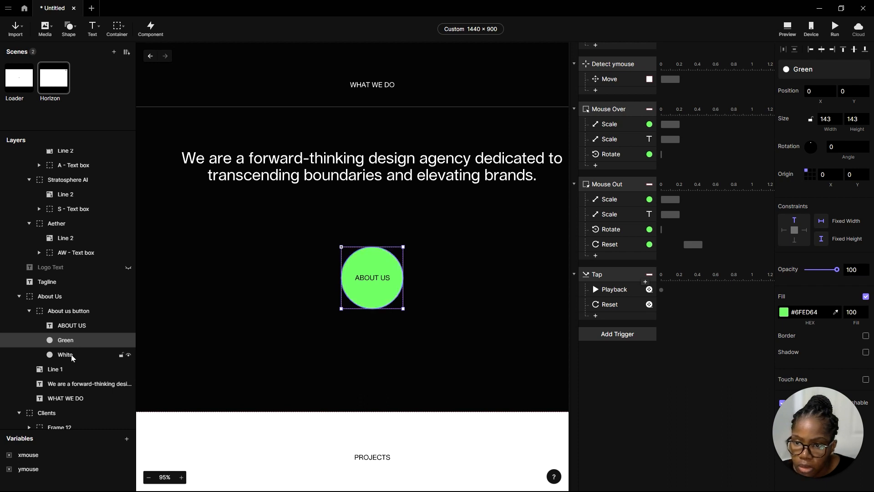
left_click(76, 358)
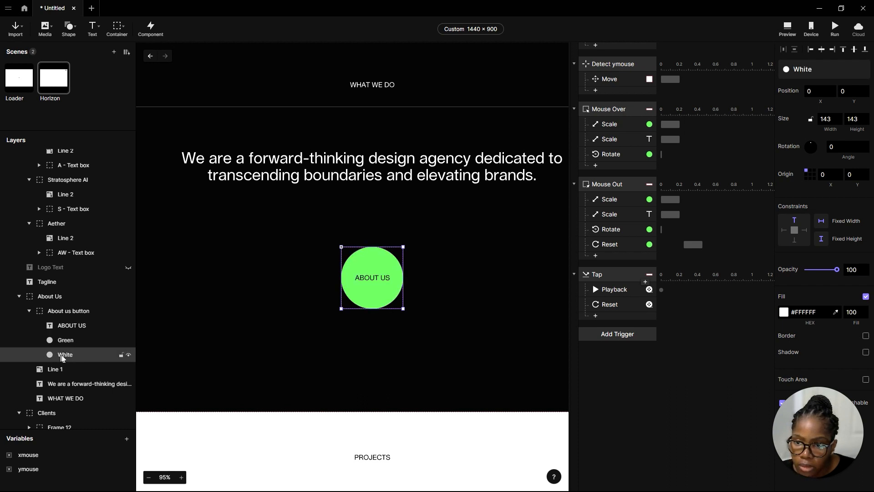
left_click_drag(815, 402, 815, 306)
left_click(783, 414)
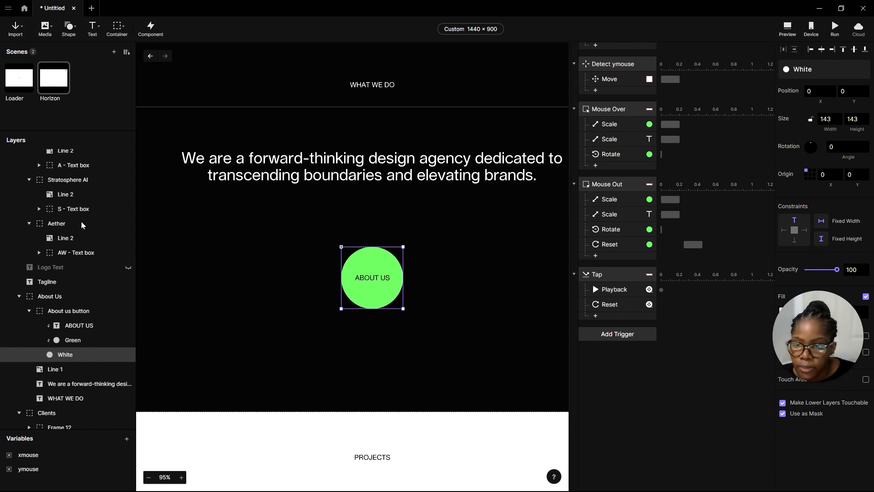
Try shifting the Green ellipse inside the White mask, and undo the accidental move of the Scroll Main Container
left_click(68, 340)
left_click_drag(827, 350, 828, 456)
left_click_drag(397, 273, 378, 261)
left_click_drag(372, 295, 387, 277)
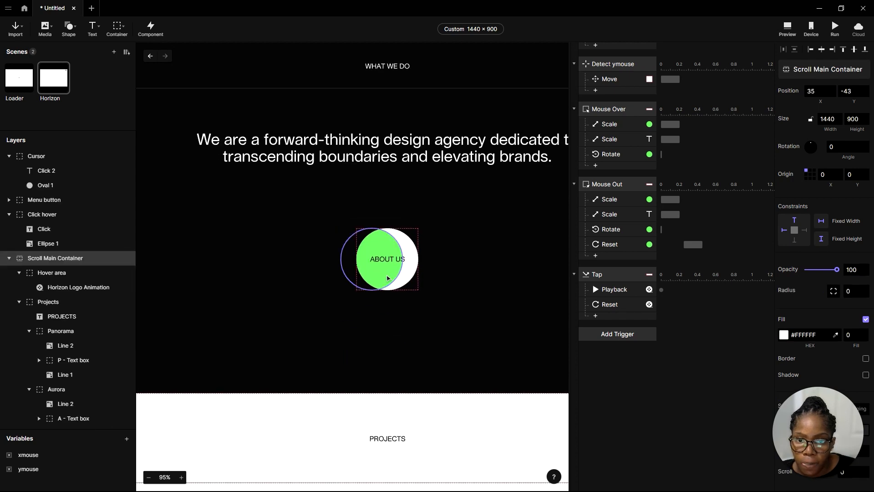
key("ctrl+z")
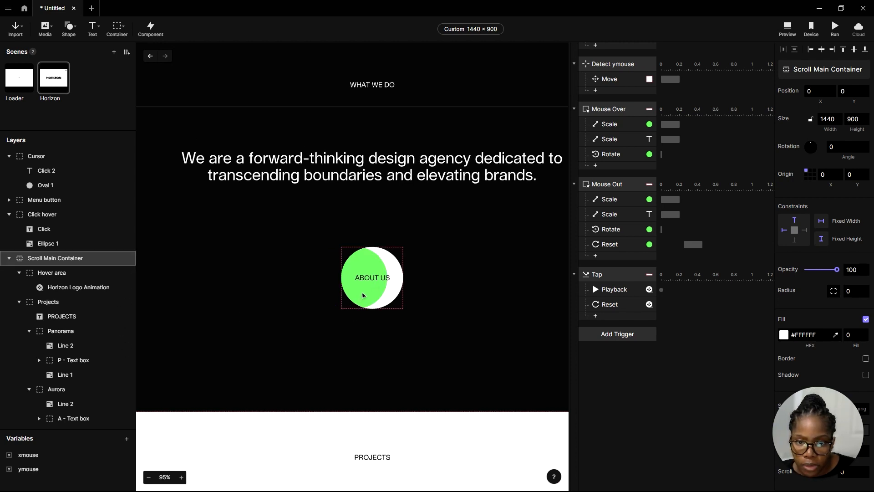
Move the Green ellipse directly below the White mask, to position X 0, Y 143, and keep it selected
double_click(364, 295)
left_click_drag(365, 295, 386, 296)
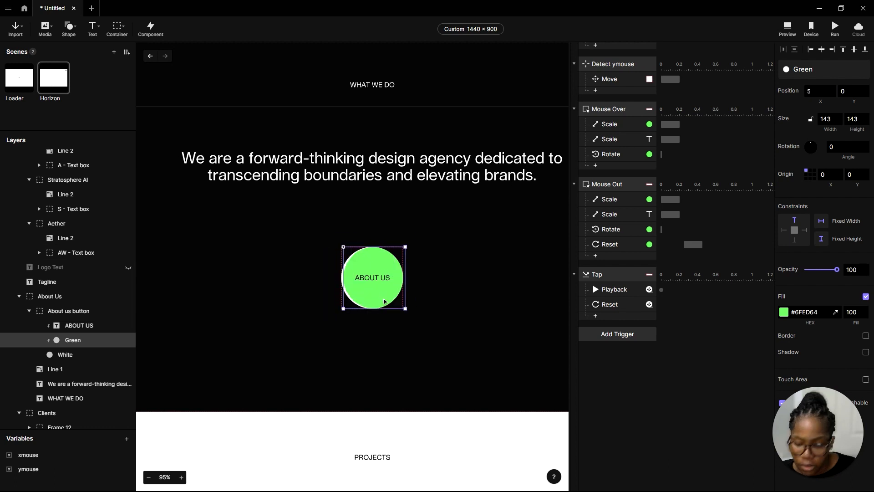
left_click(822, 49)
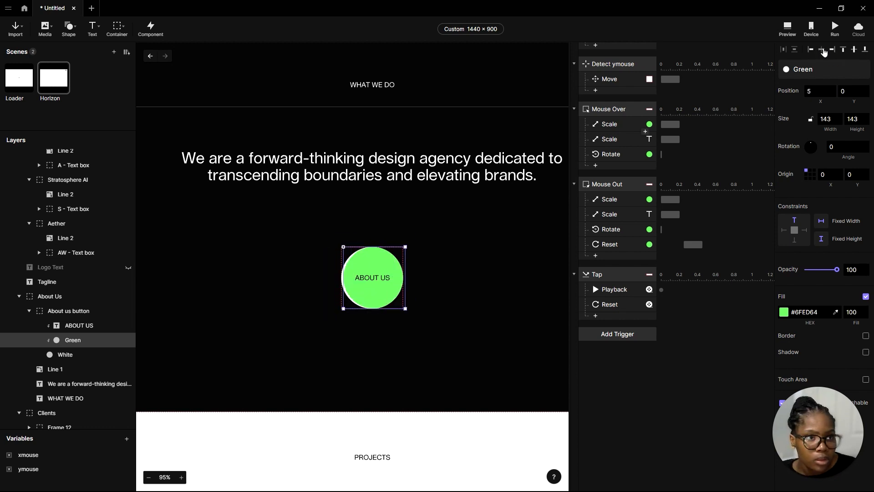
left_click_drag(386, 302, 385, 360)
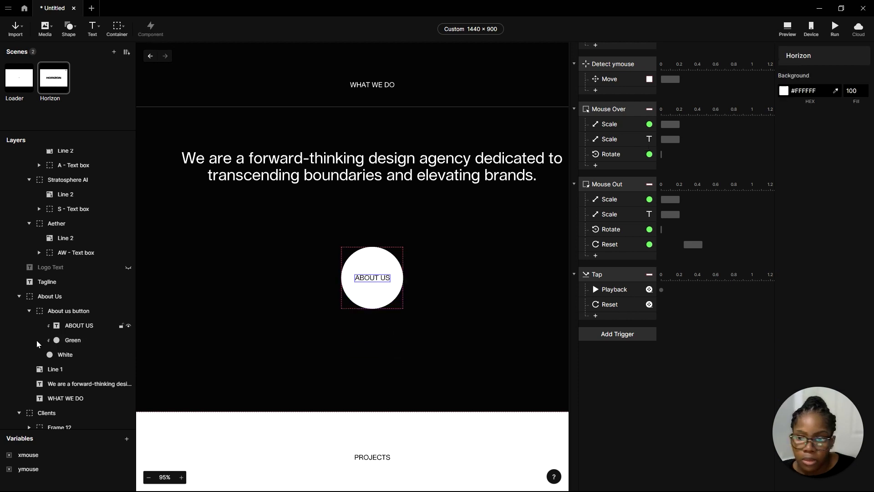
left_click(39, 344)
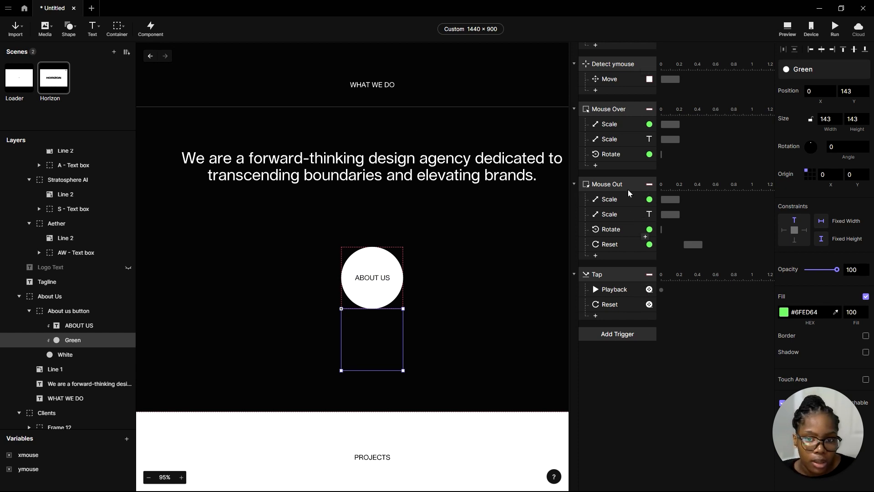
Rename the Mouse Over trigger as Mouse Over hover area
scroll(614, 142, "up", 1)
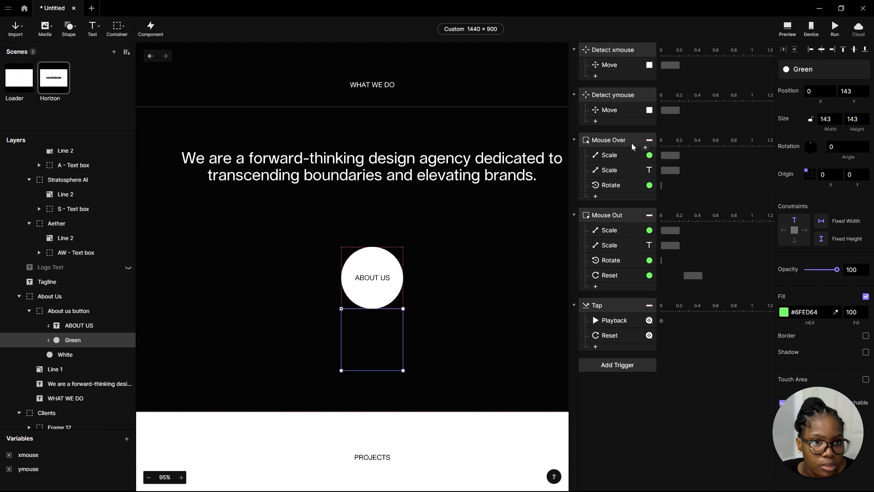
left_click(629, 140)
double_click(629, 140)
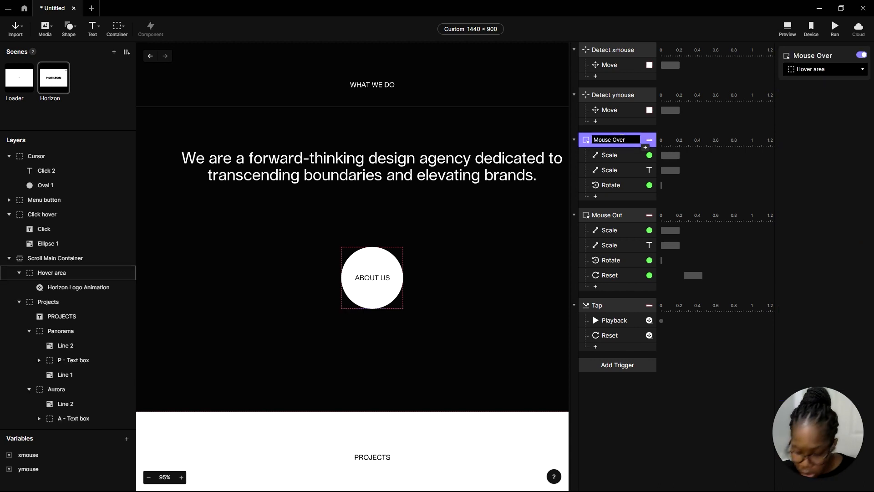
type("hover ar")
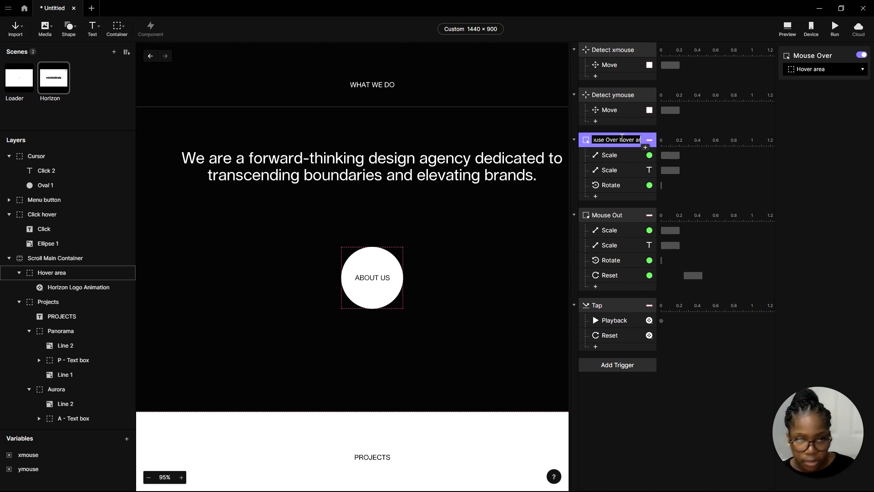
type("ea")
key("Return")
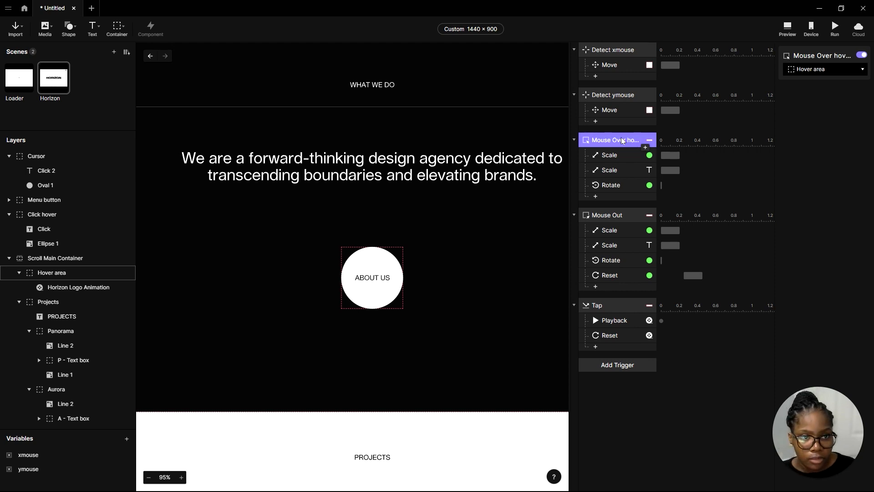
Rename the Mouse Out trigger as Mouse Out hover area
left_click(614, 222)
double_click(620, 217)
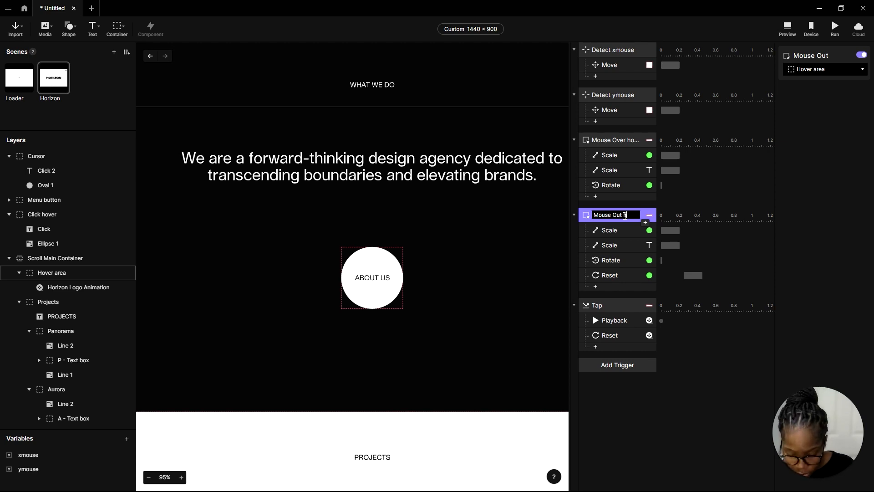
type("hover area")
key("Return")
Rename the Tap trigger as Tap hover area
left_click(623, 309)
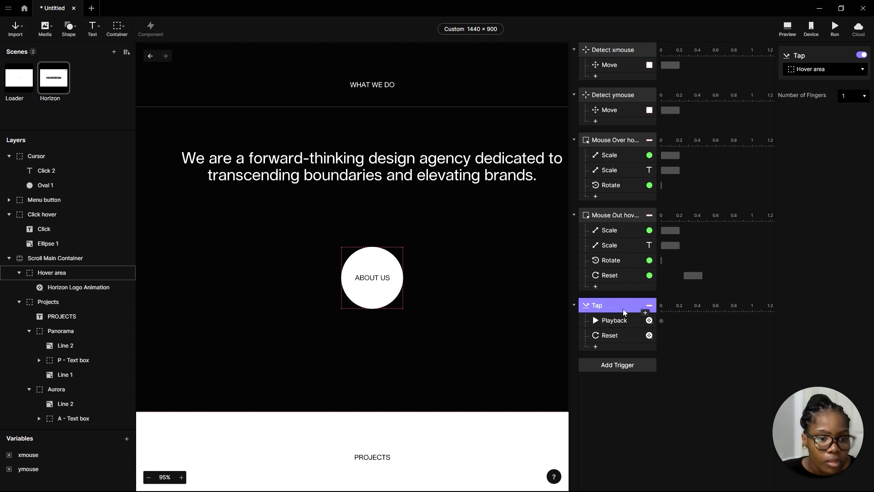
double_click(622, 306)
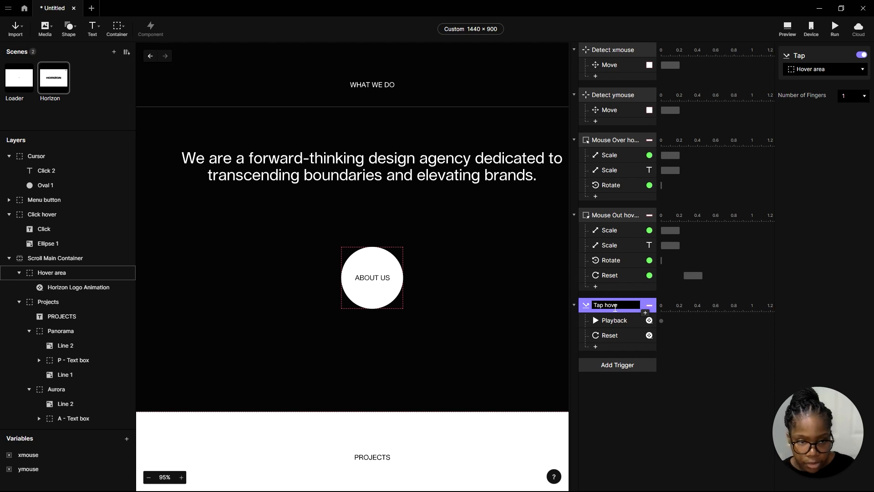
key("Return")
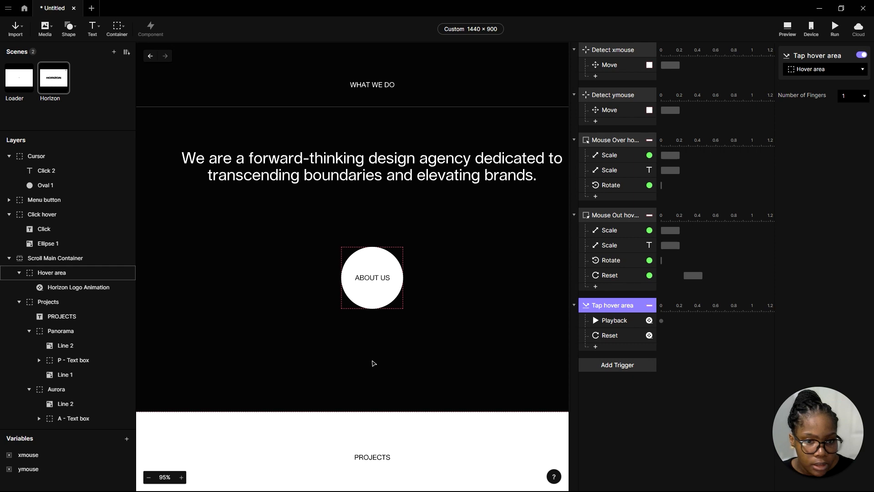
Select the About us button container and add a Mouse Over trigger for it
scroll(75, 343, "down", 2)
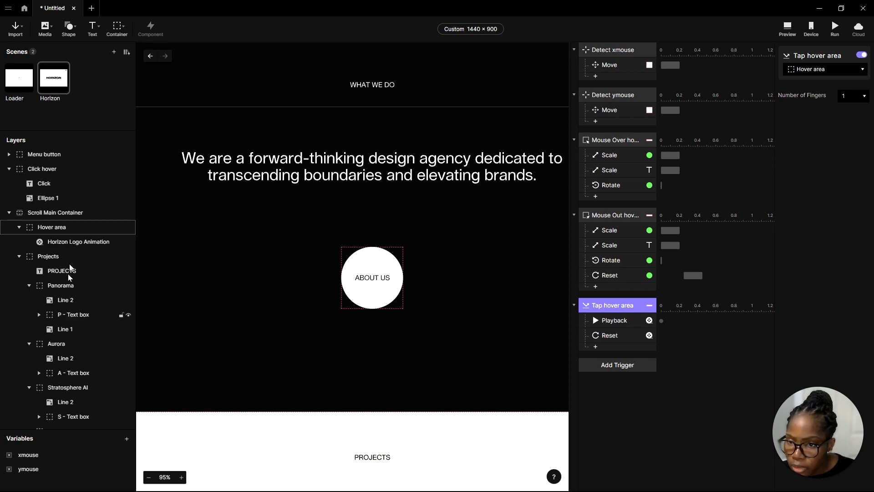
left_click(374, 272)
left_click(374, 271)
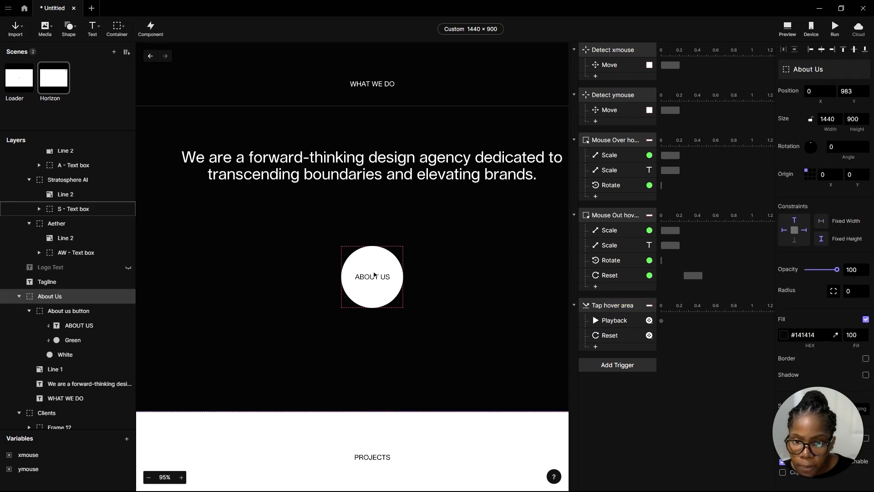
left_click(390, 269)
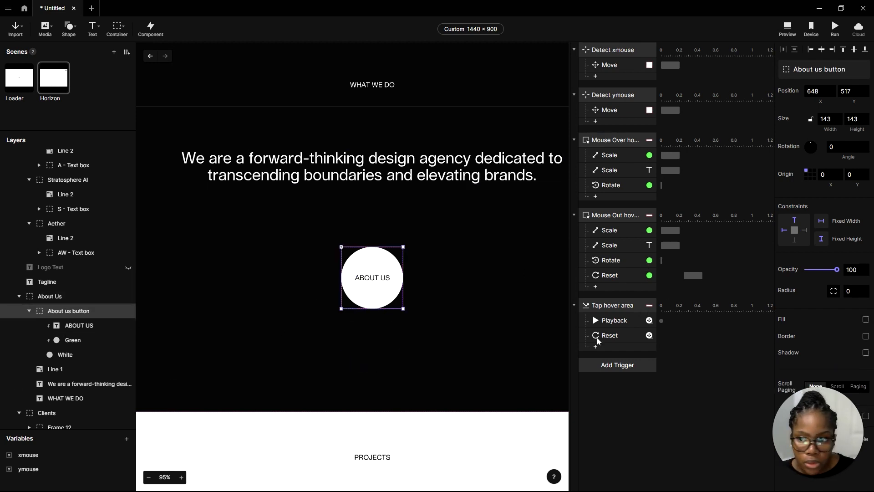
left_click(615, 367)
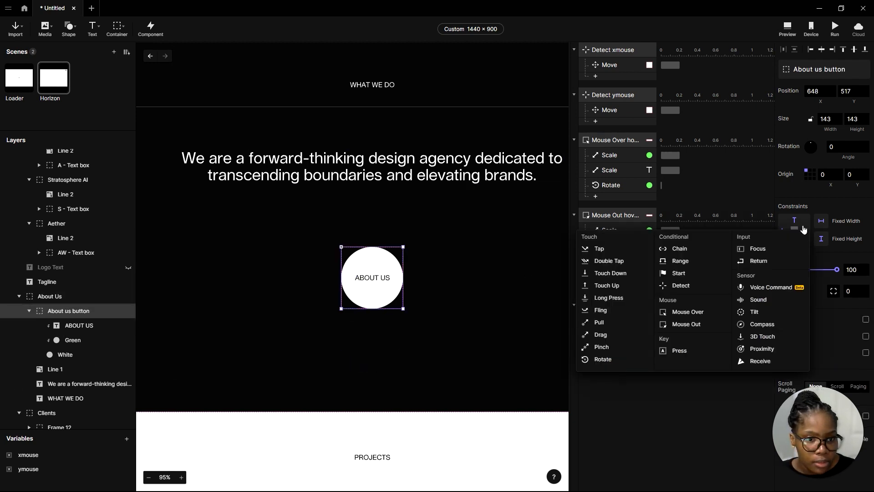
left_click(687, 313)
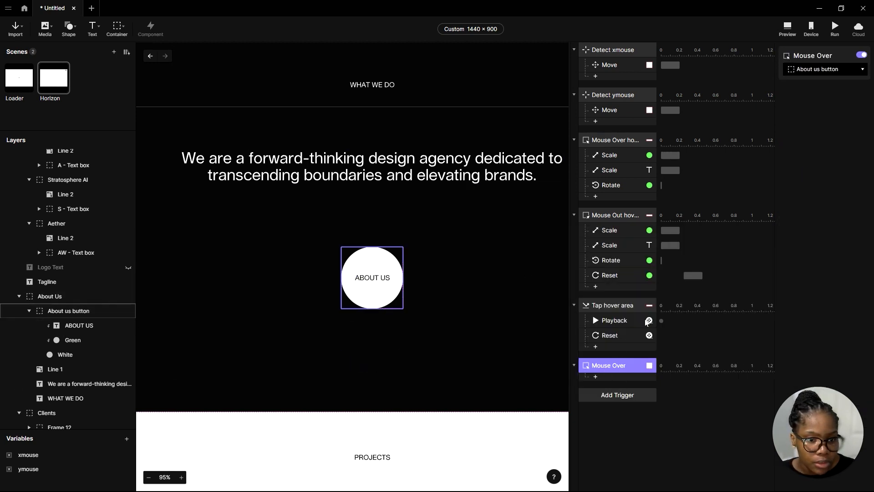
Add a Move response for the Green ellipse under the About us button's Mouse Over trigger and open its Y position for editing
left_click(80, 344)
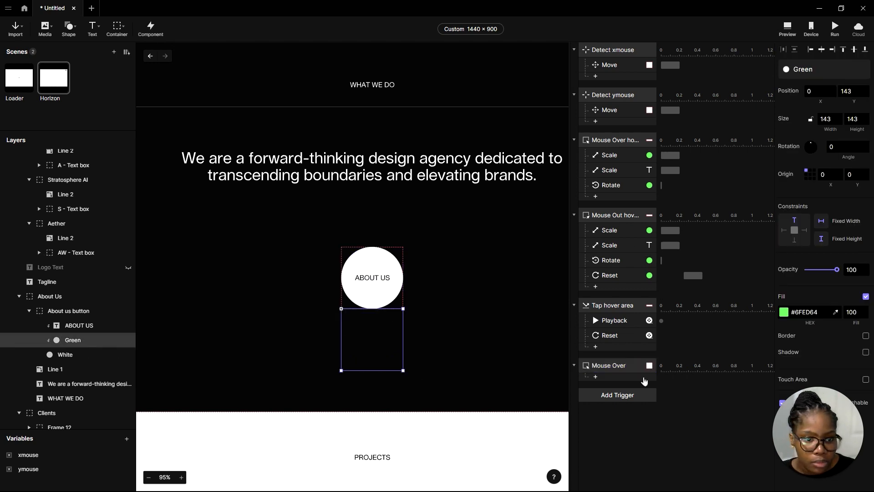
left_click(595, 376)
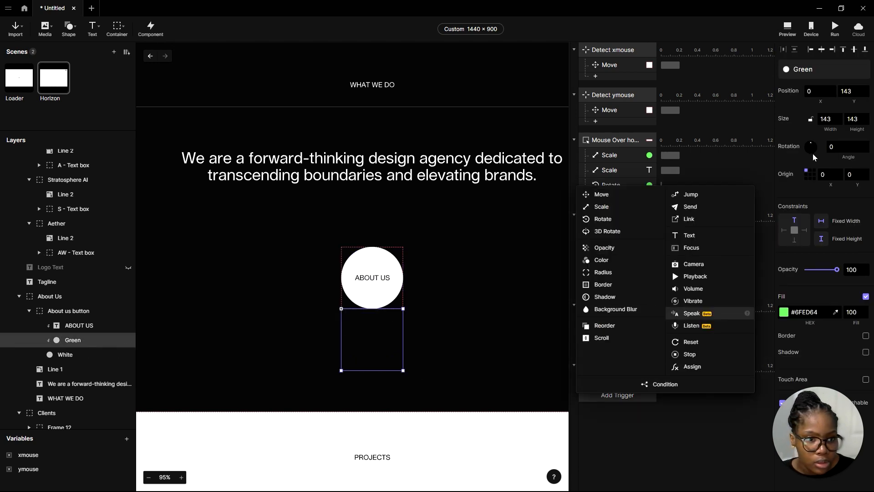
left_click(610, 193)
left_click(849, 109)
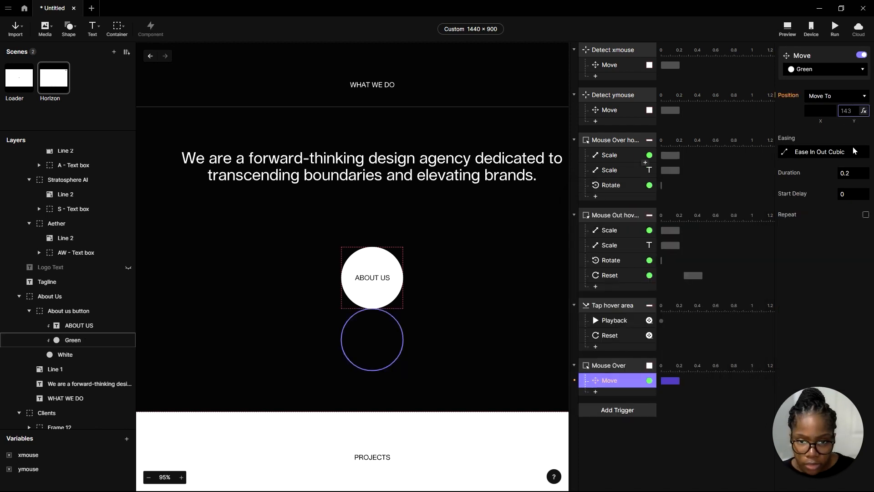
Compare the positions of the Green and White ellipses, try moving Green up toward White, and undo the shift
left_click(73, 340)
left_click(66, 355)
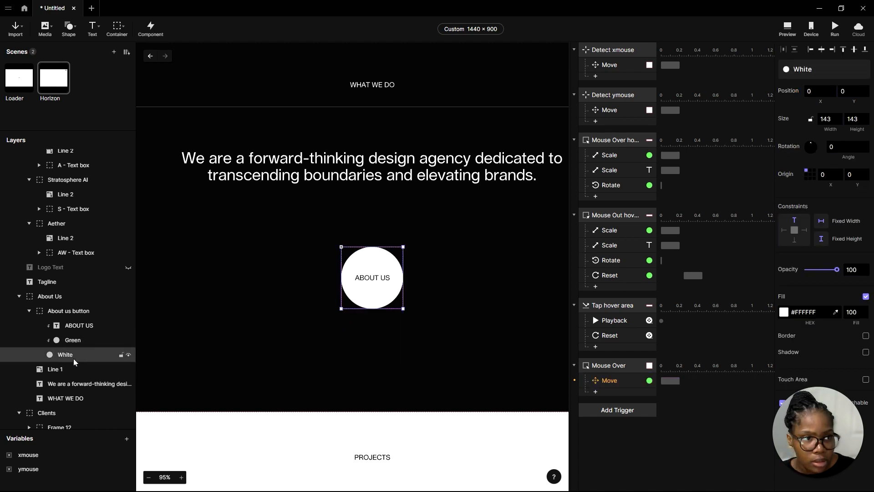
left_click(78, 345)
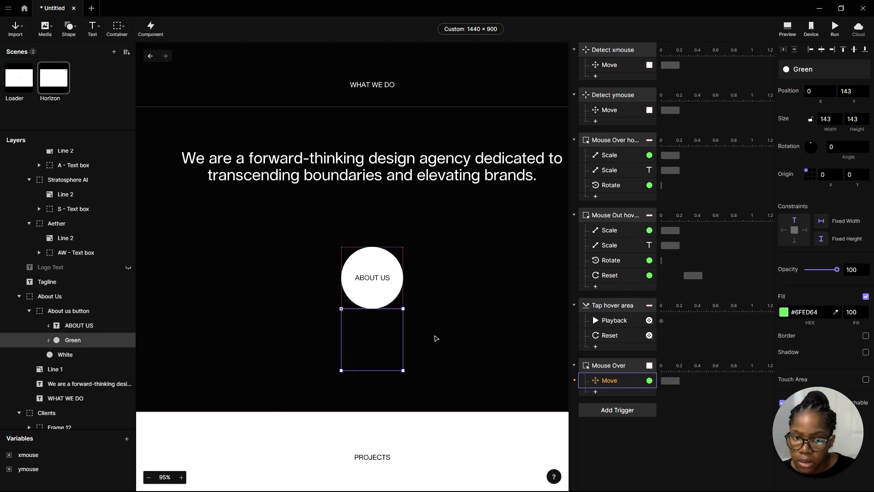
left_click_drag(372, 347, 373, 323)
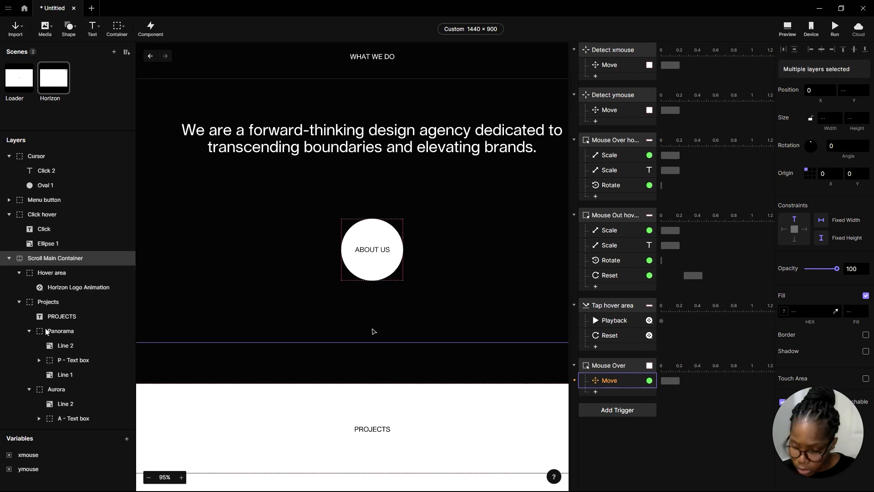
key("ctrl+z")
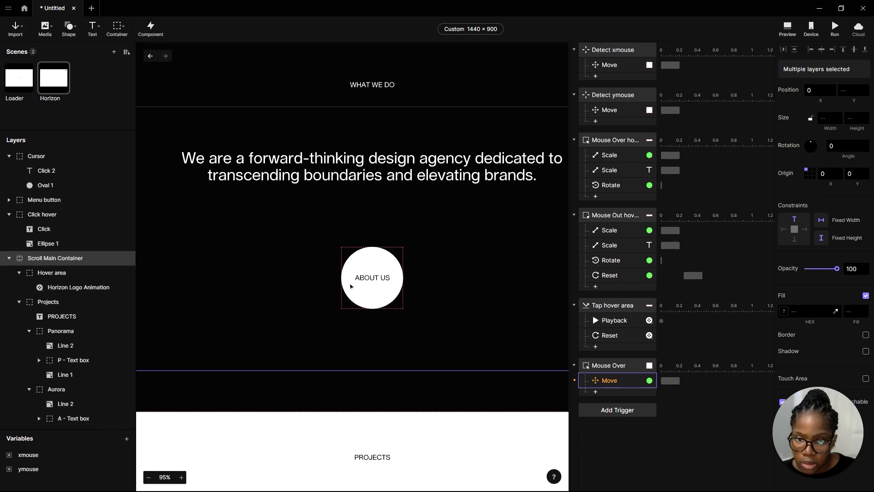
left_click(351, 286)
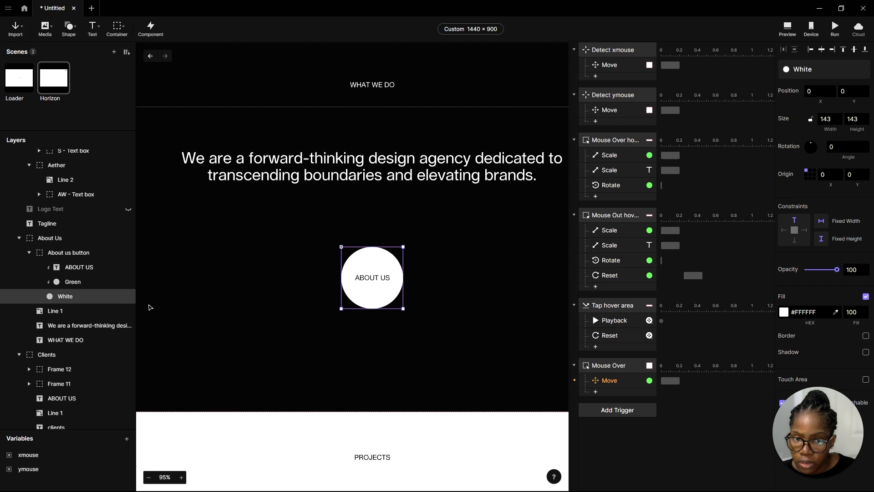
Try moving the Green ellipse up onto the white About us circle, and undo the move
left_click(376, 343)
left_click_drag(376, 344, 374, 280)
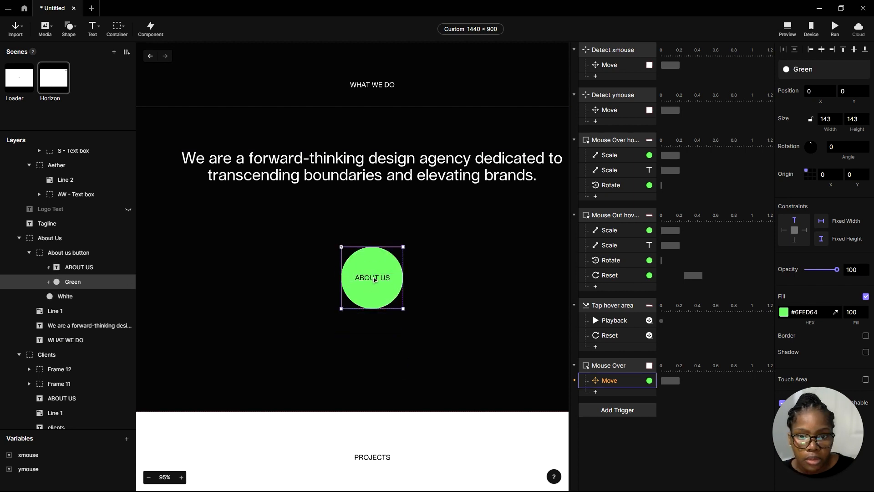
key("ctrl+z")
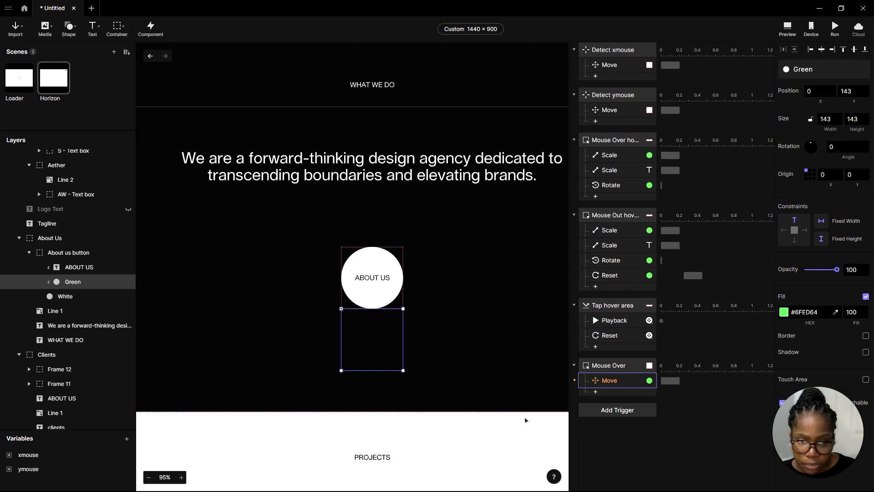
Set the Y position of the Green ellipse's Move response under the About us button's Mouse Over trigger to 0
left_click(628, 379)
left_click(855, 112)
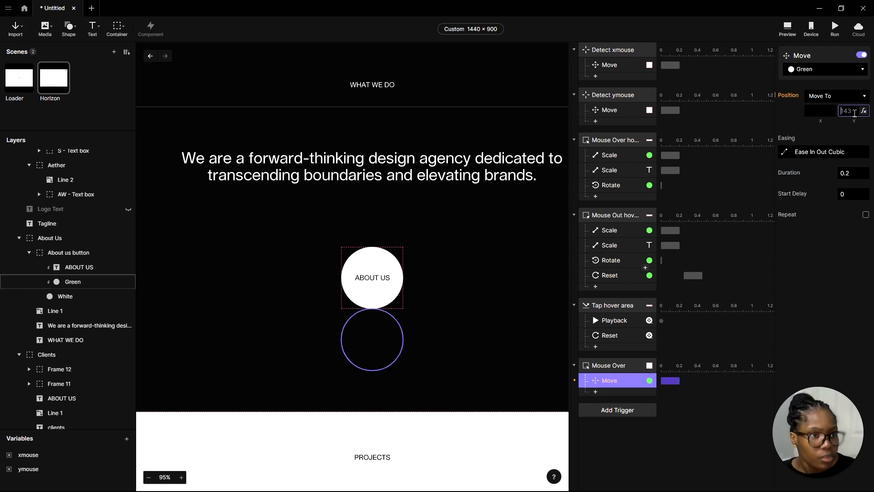
type("0")
key("Return")
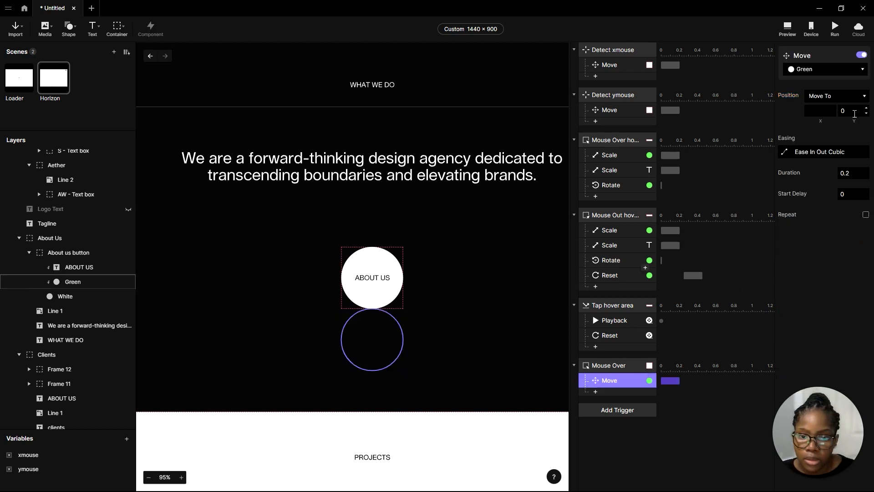
Preview the prototype and test the mouse-over effect on the About us button, and leave the preview
left_click(787, 28)
scroll(462, 289, "down", 5)
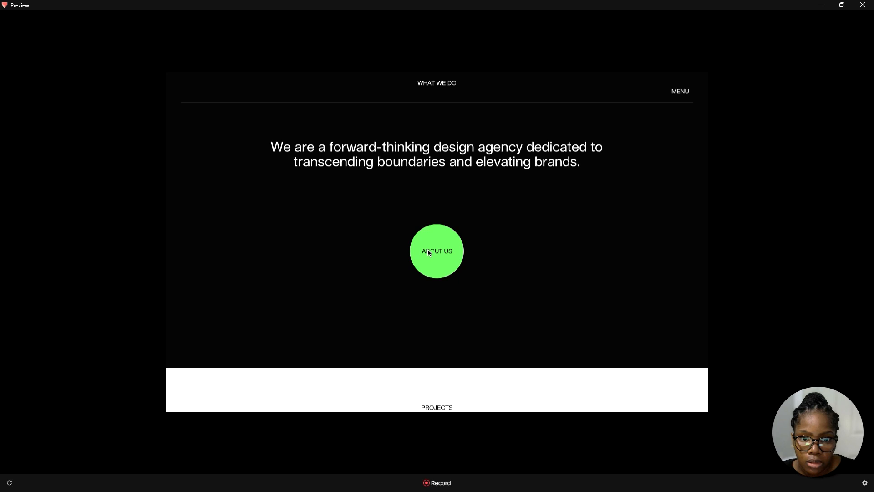
left_click(820, 6)
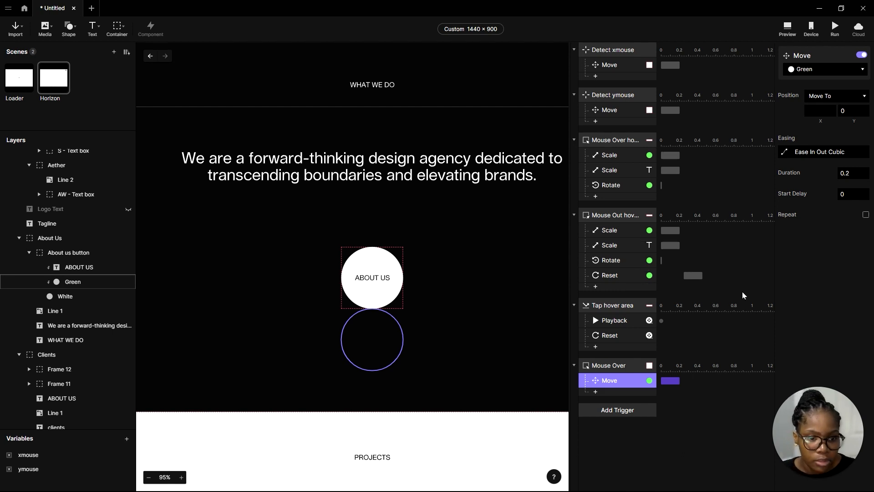
Rename the About us button's Mouse Over trigger as Mouse Over about btn
double_click(613, 365)
left_click(626, 366)
left_click(651, 429)
left_click(633, 412)
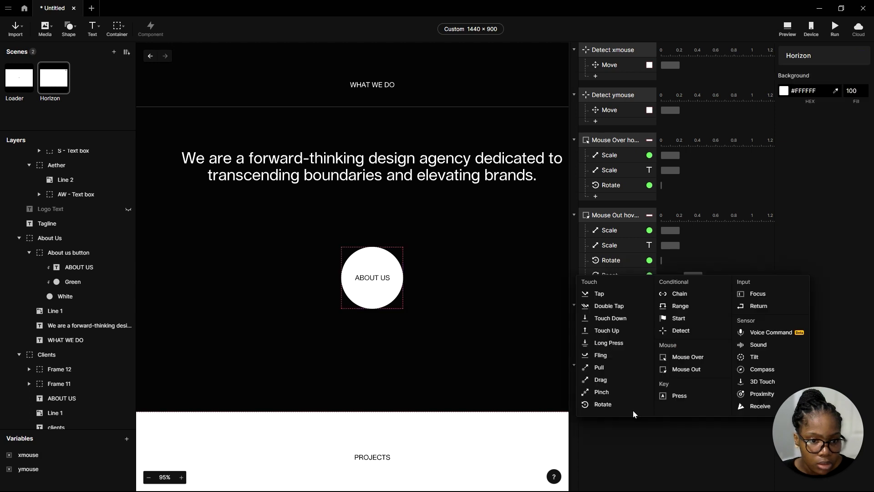
left_click(621, 419)
double_click(628, 365)
left_click(629, 366)
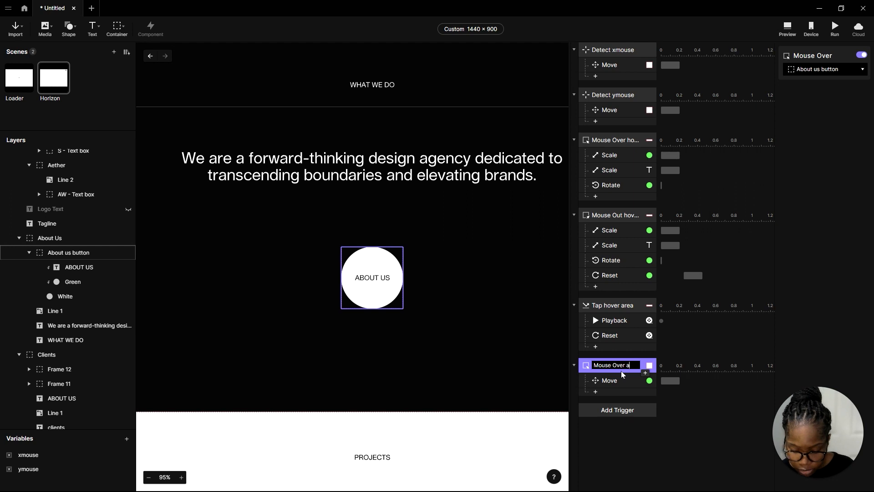
type("about us")
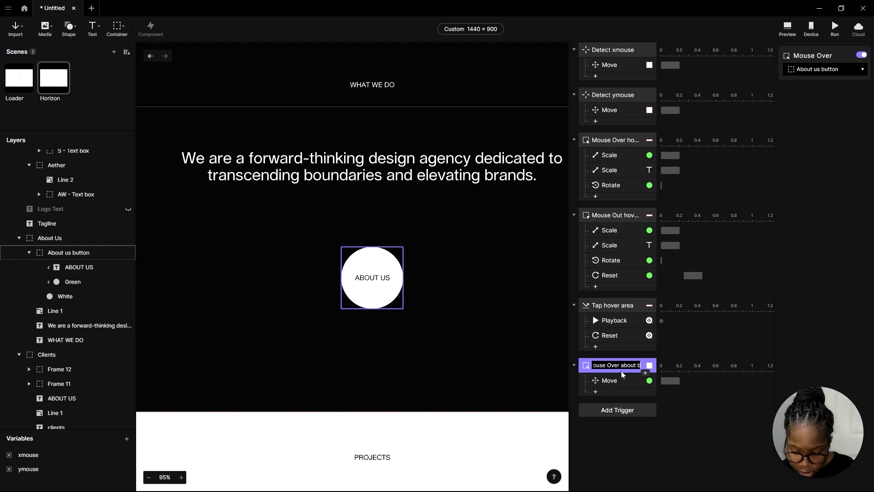
key("Return")
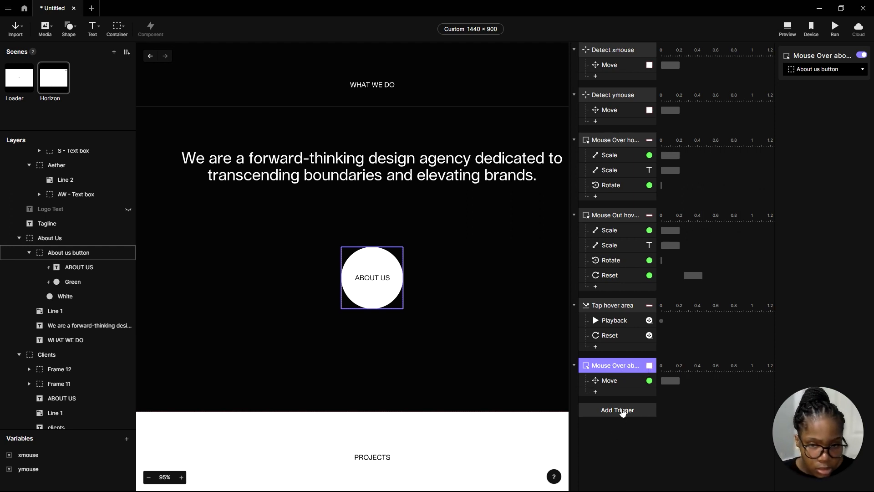
Add a Mouse Out trigger for the About us button and name it Mouse Out about btn
left_click(622, 411)
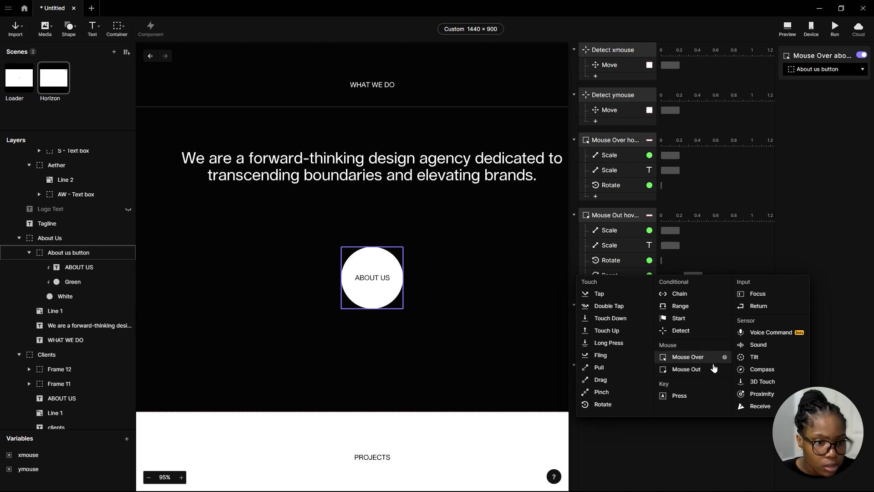
left_click(686, 368)
double_click(629, 412)
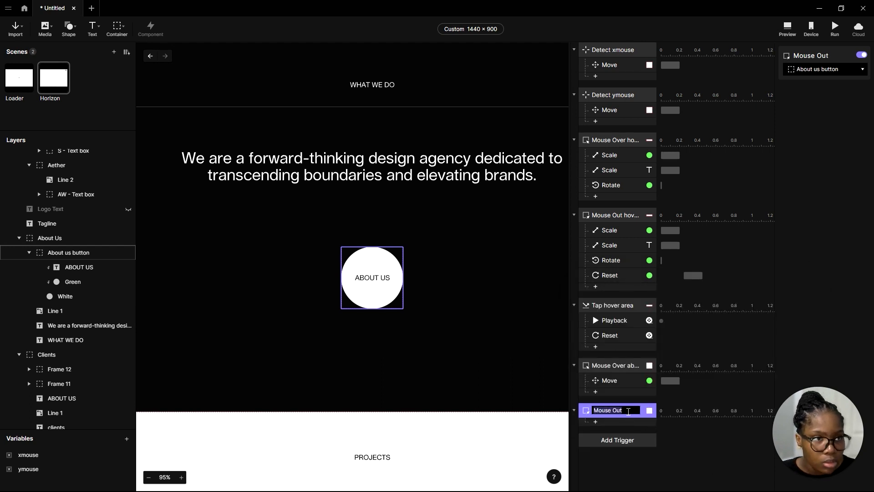
left_click(630, 411)
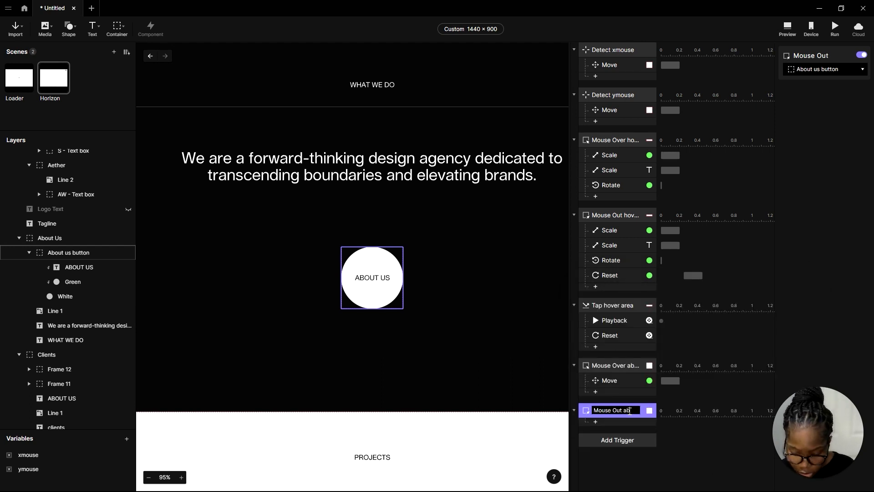
type("about btn")
key("Return")
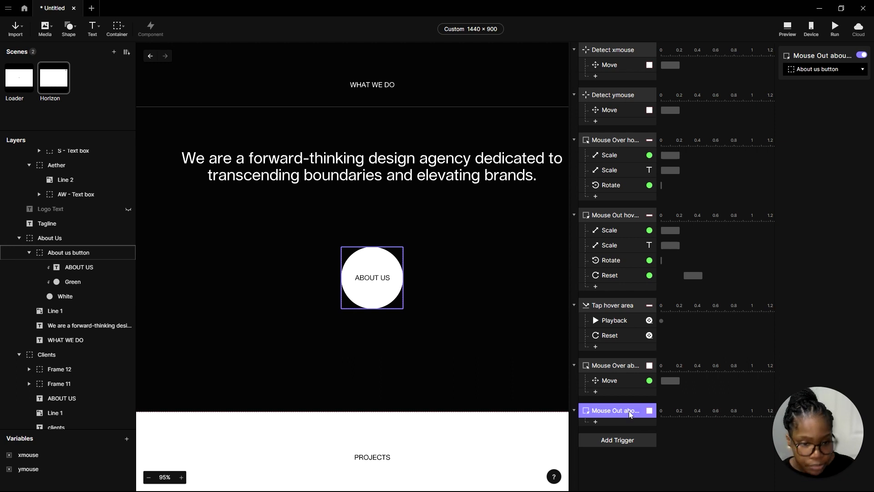
Add a Move response for the Green ellipse under the Mouse Out about btn trigger, moving it to Y 143
left_click(596, 422)
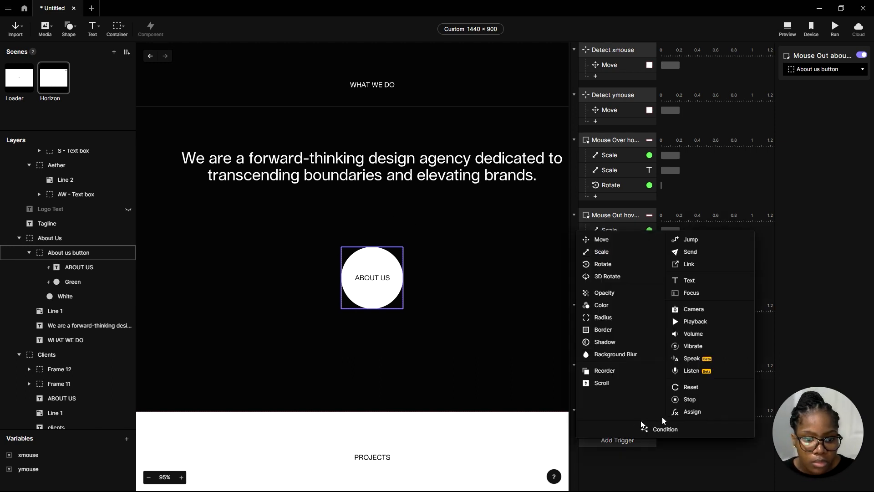
left_click(81, 284)
left_click(596, 421)
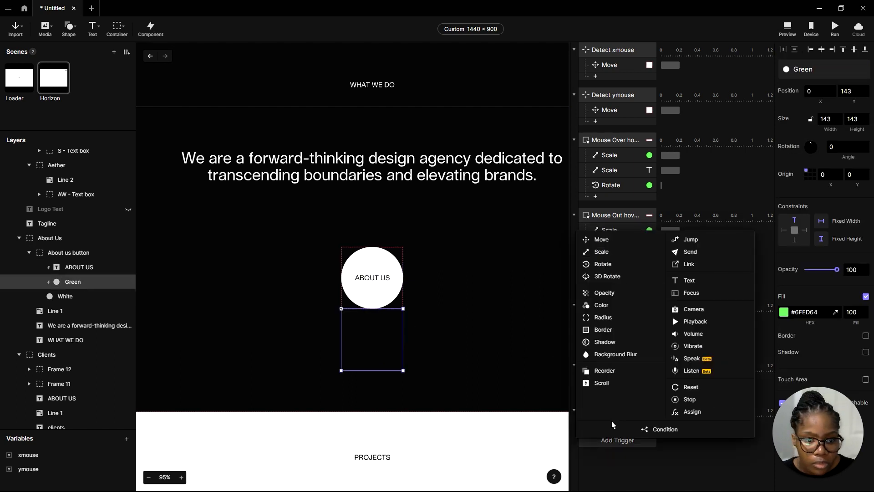
left_click(622, 241)
left_click(850, 111)
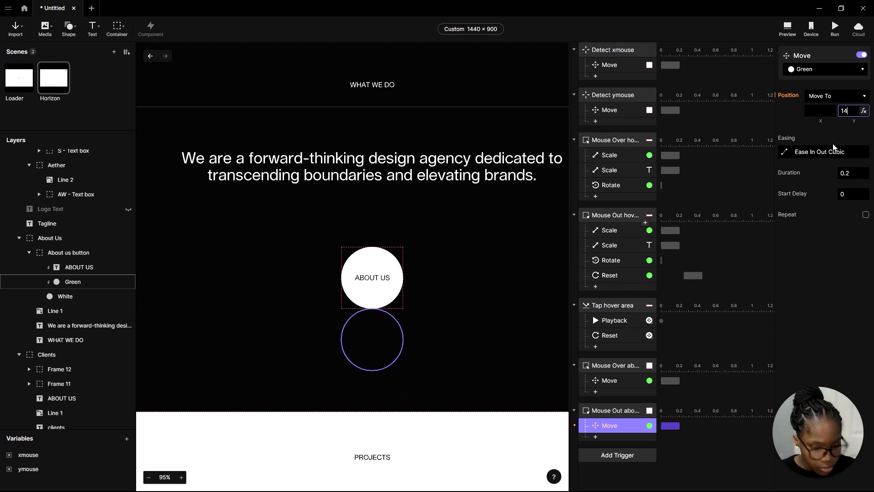
key("Return")
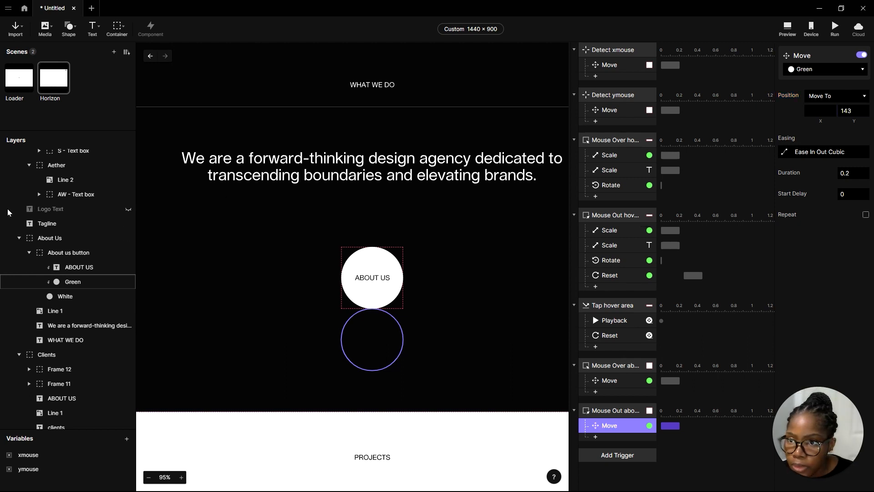
Preview the prototype from a restart, test the About us button's mouse-over and mouse-out movement, and close the preview
left_click(787, 27)
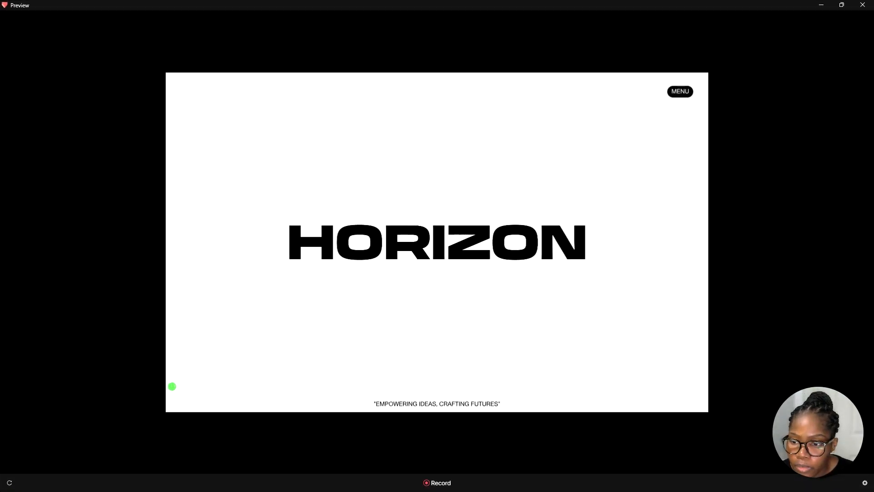
left_click(10, 483)
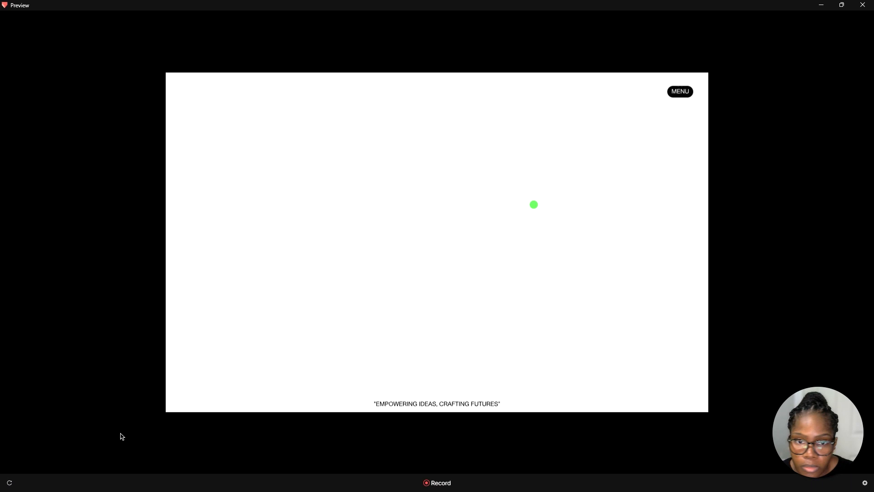
left_click_drag(524, 364, 552, 279)
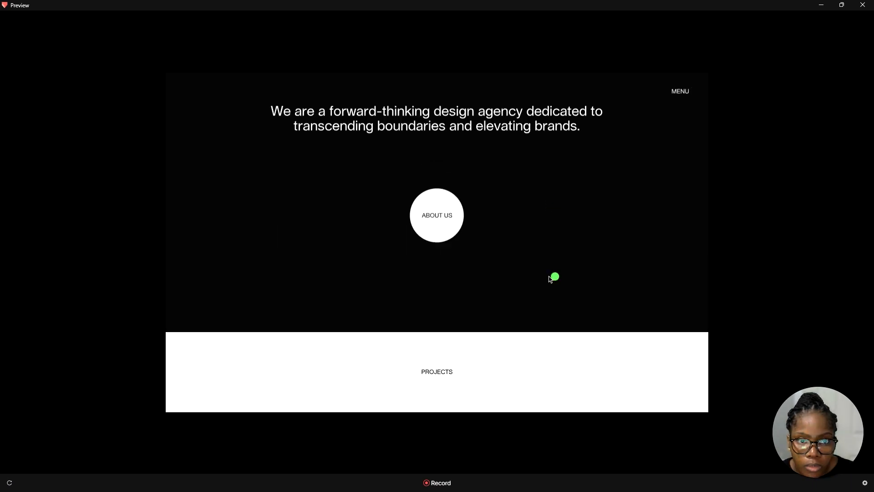
left_click_drag(554, 232, 554, 250)
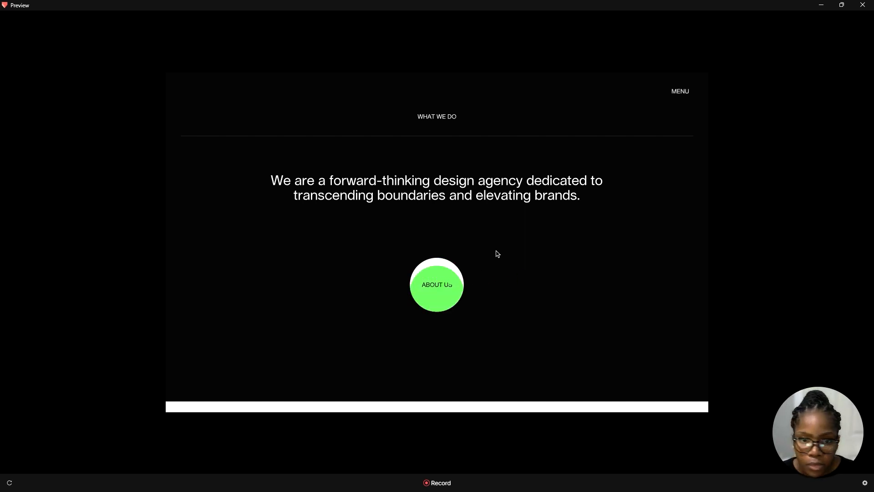
left_click(862, 5)
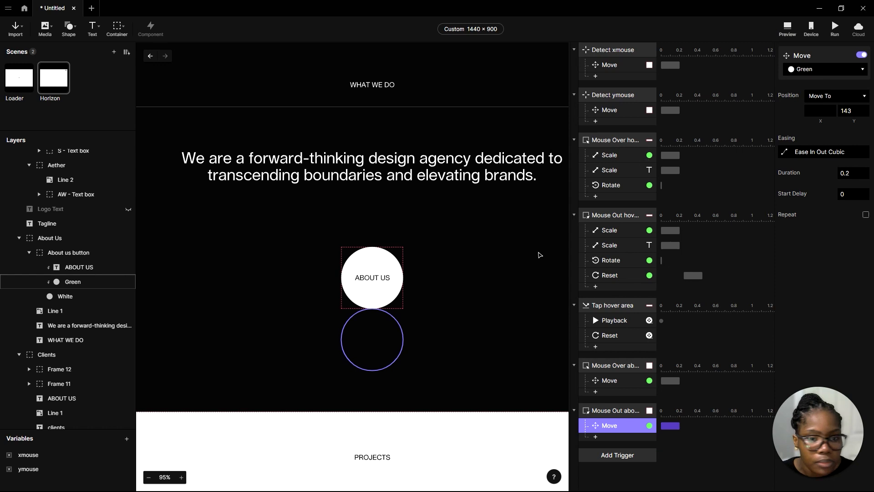
Change the easing of the About us button's Mouse Over Move response to Spring with tension 80 and friction 22
left_click(615, 382)
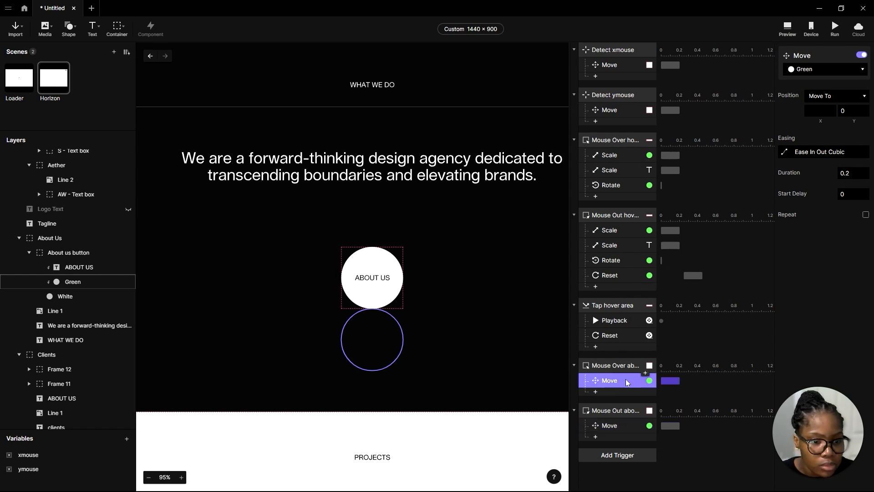
left_click(785, 153)
left_click(672, 68)
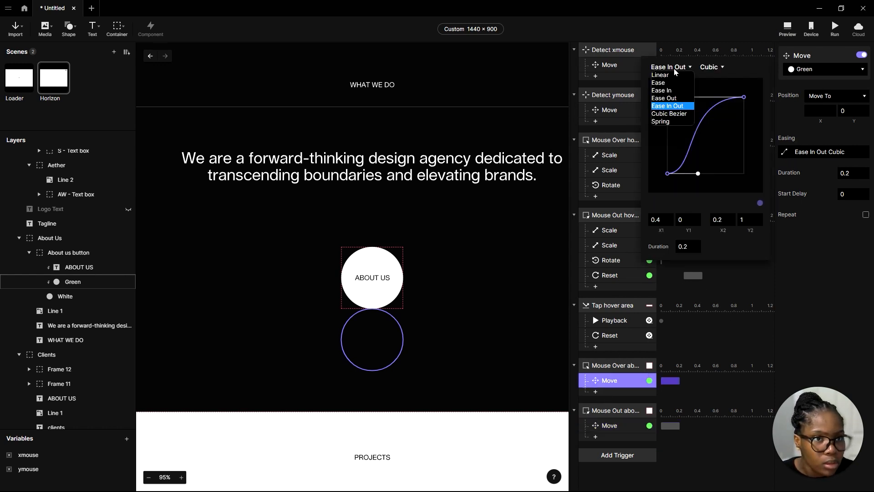
left_click(669, 121)
left_click(749, 99)
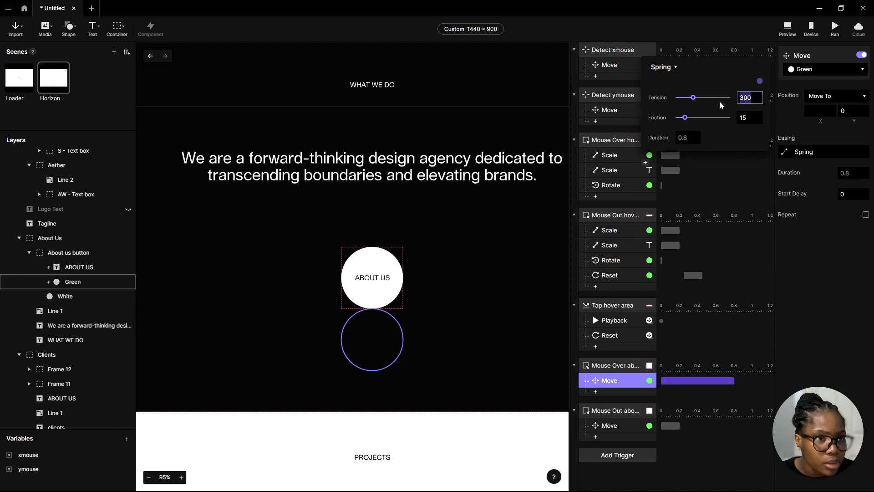
type("2")
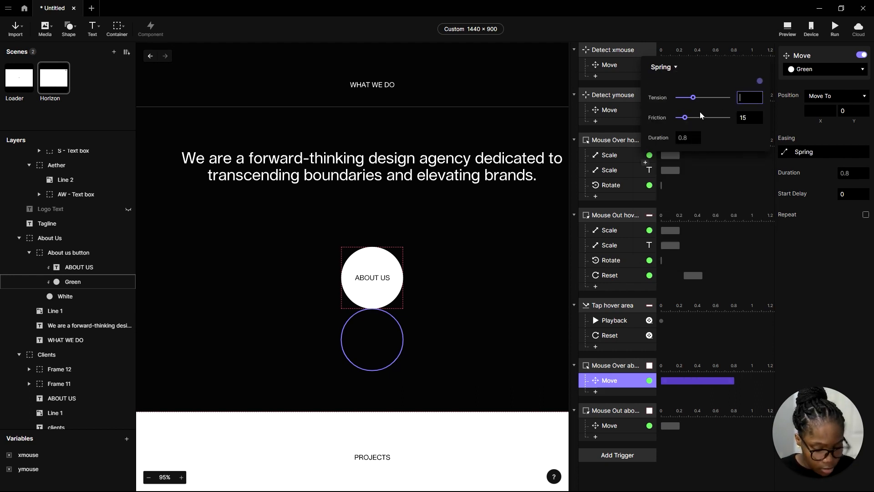
type("0")
key("Tab")
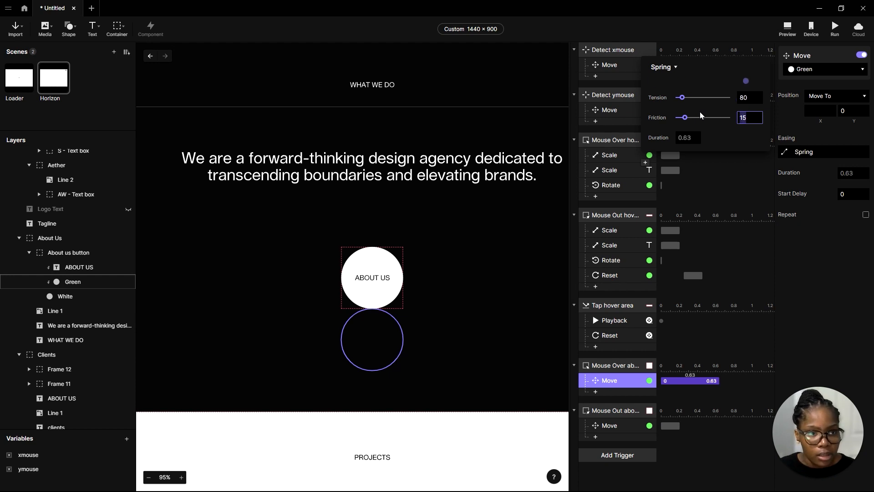
type("22")
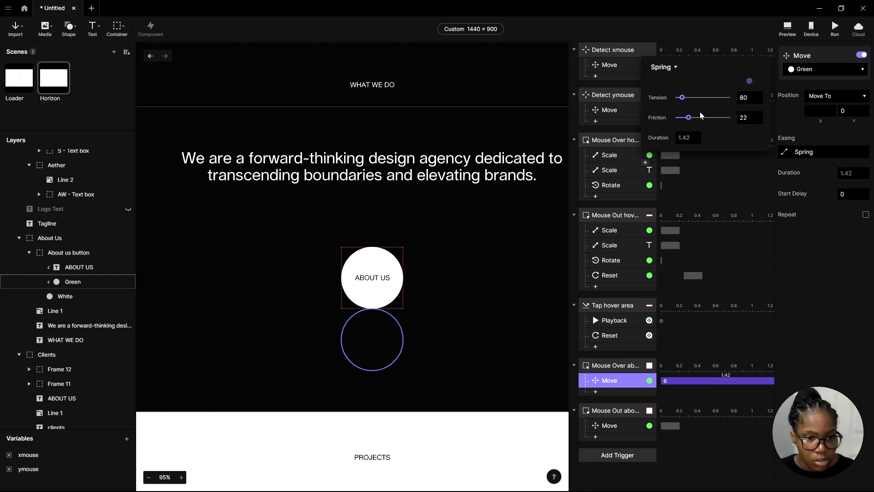
Give the About us button's Mouse Out Move response Spring easing with tension 80 and friction 22
left_click(624, 436)
left_click(625, 429)
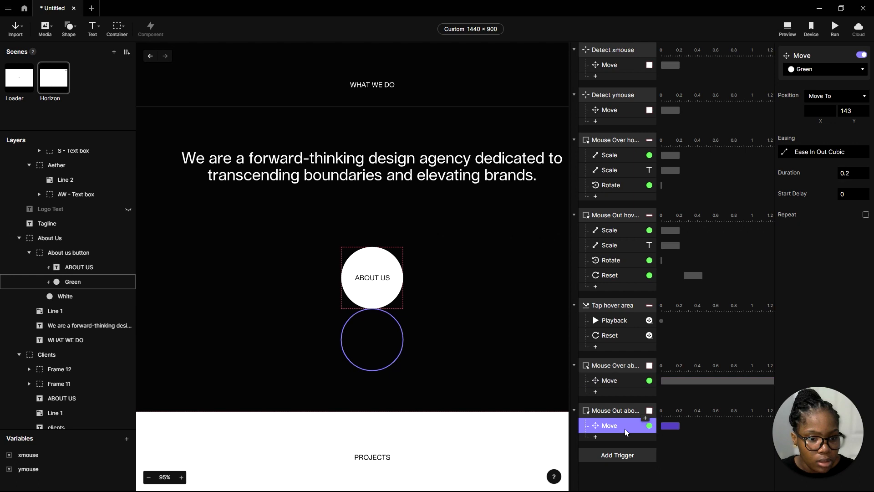
left_click(786, 154)
left_click(676, 67)
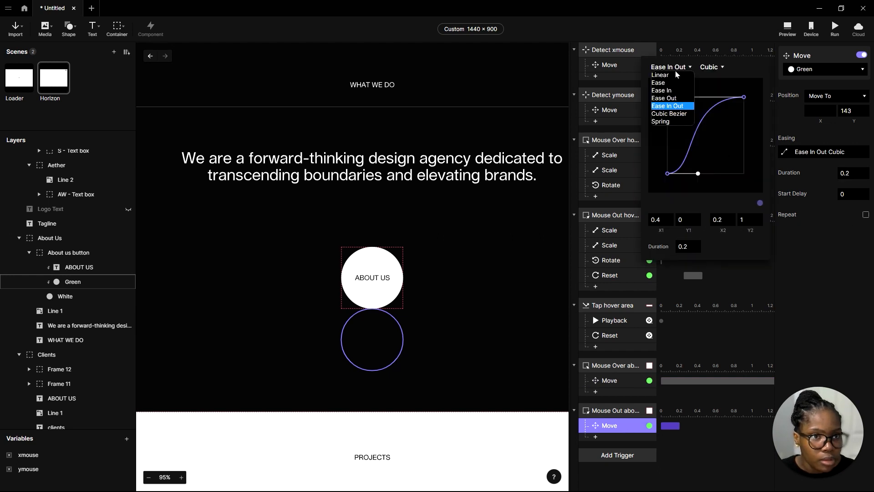
left_click(678, 123)
double_click(753, 101)
type("80")
key("Tab")
type("22")
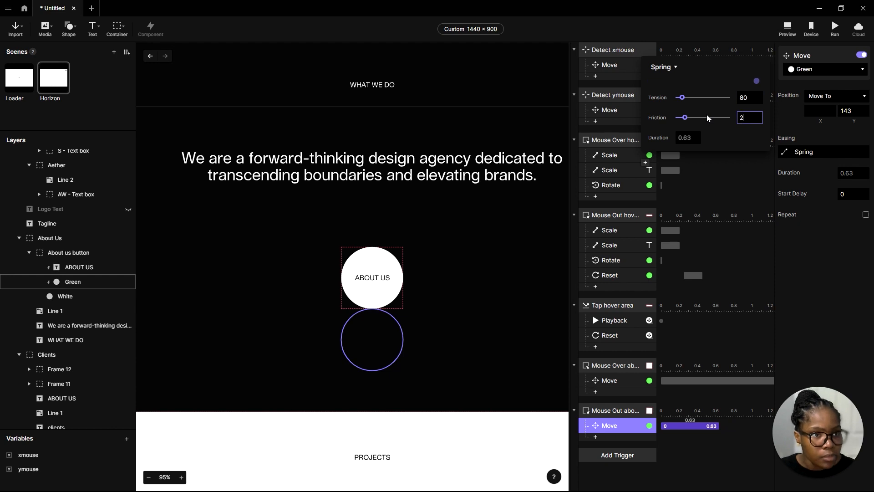
key("Return")
Preview the prototype again from a restart and check the spring animation on the About us button
left_click(791, 27)
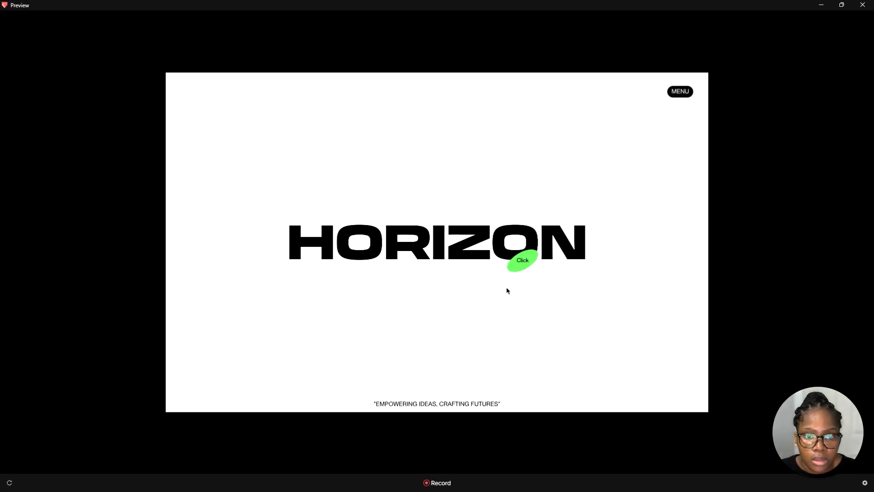
left_click(6, 481)
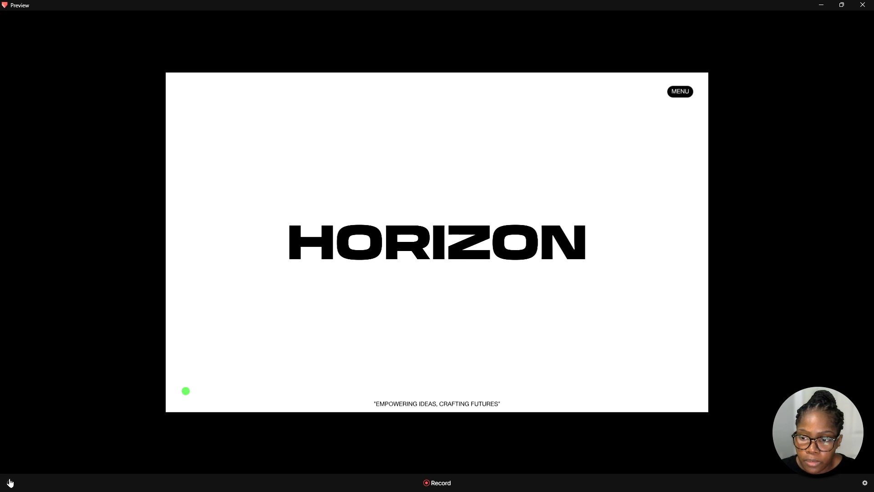
scroll(453, 190, "down", 5)
scroll(479, 304, "down", 2)
scroll(489, 329, "up", 1)
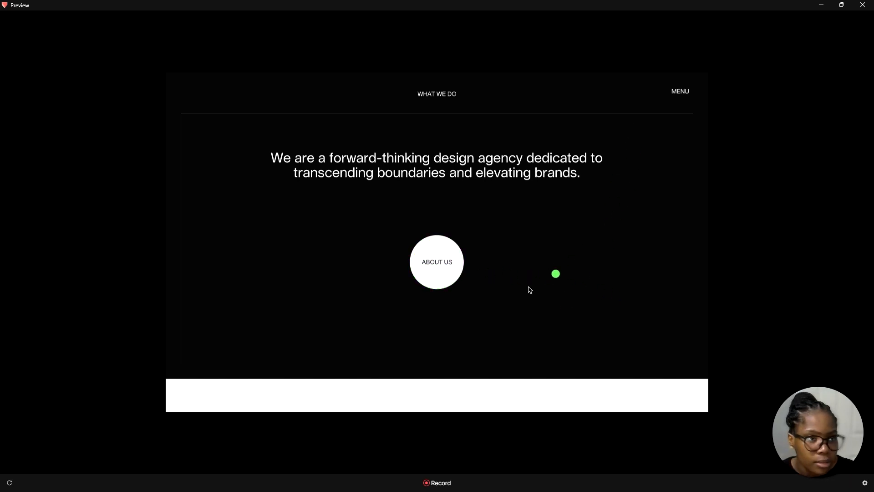
Leave the preview and play the Horizon Dribble.mp4 reference video in VLC to study the image reveal when hovering over the project names
left_click(820, 7)
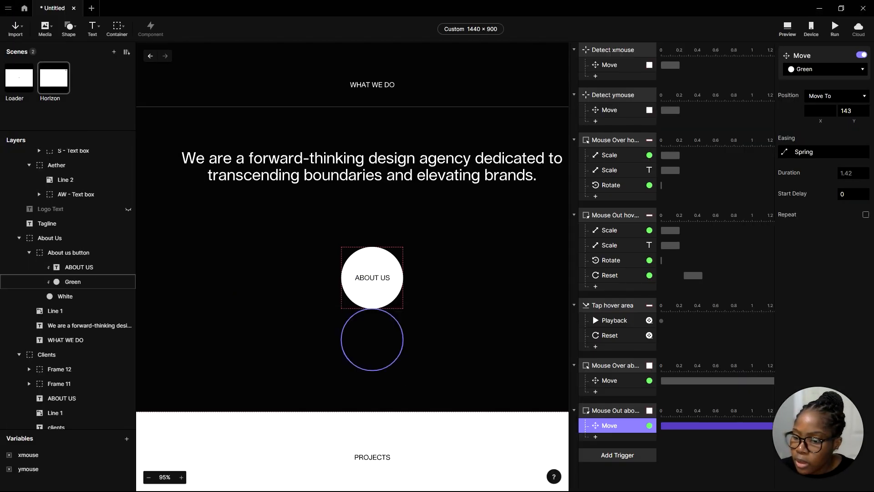
key("alt+Tab")
left_click(9, 483)
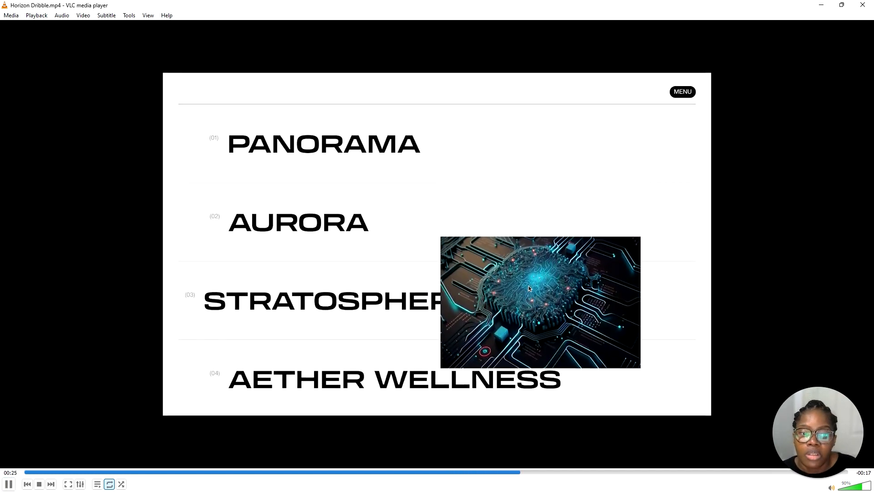
left_click(8, 484)
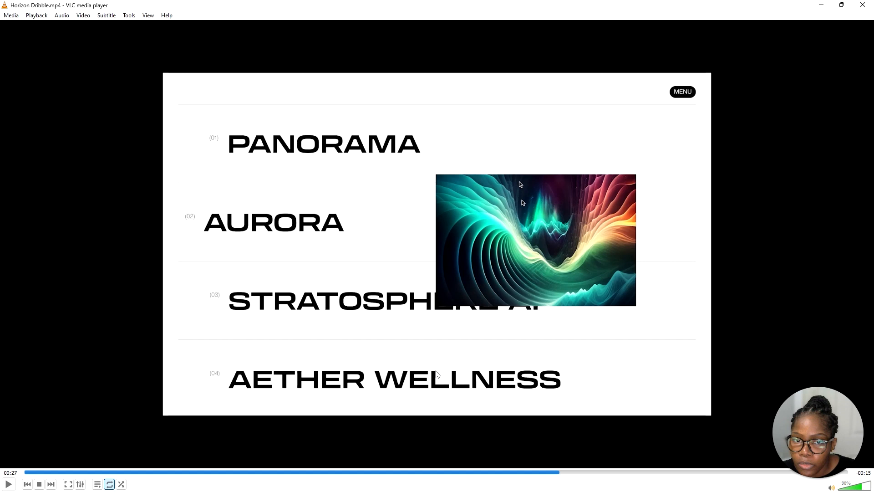
left_click(9, 484)
left_click(9, 483)
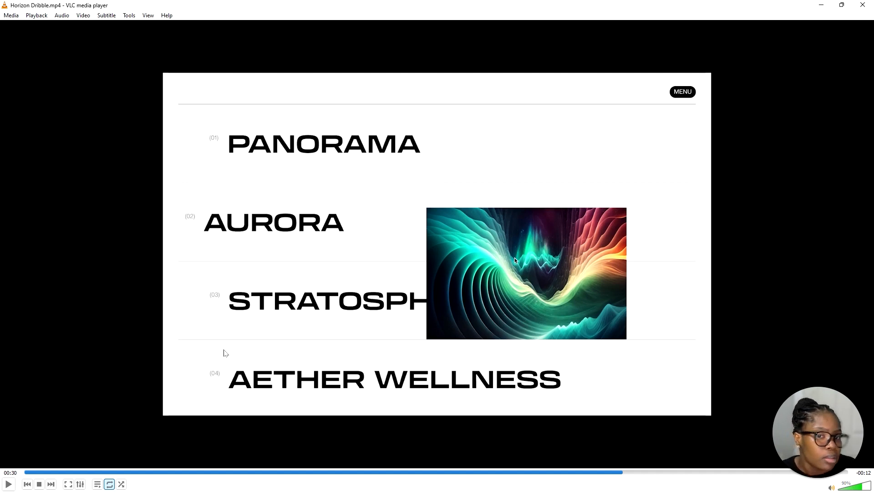
left_click(8, 484)
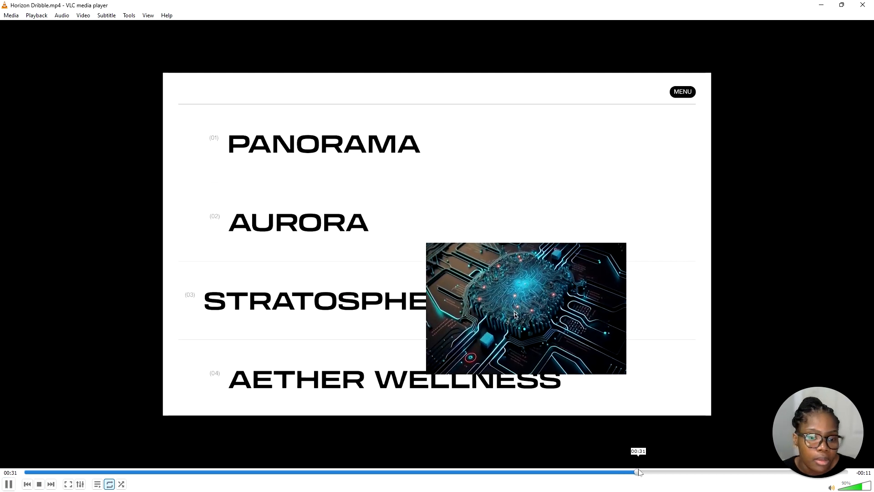
left_click(576, 473)
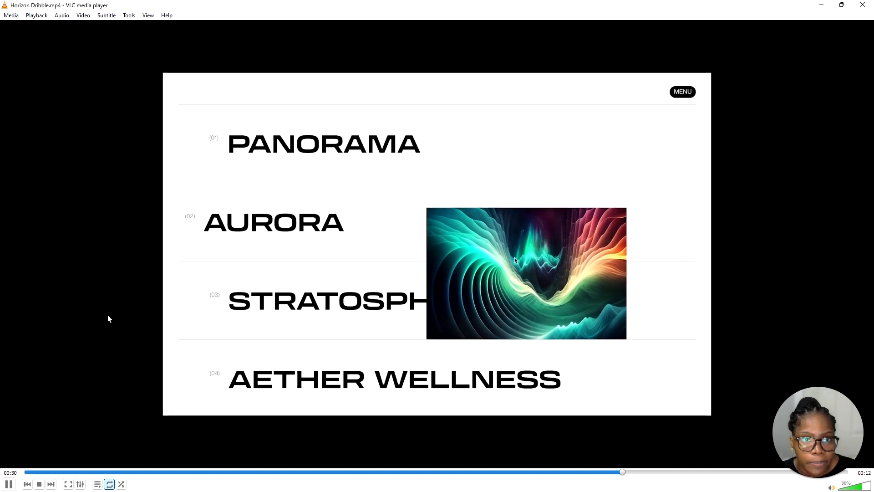
left_click(821, 5)
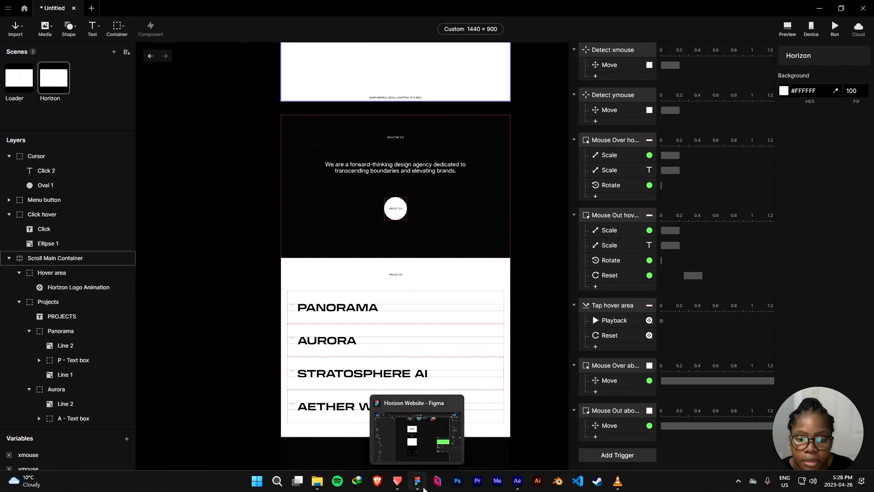
Switch to the Horizon Website file in Figma and export project images 1 to 4 to ProtoPie with the ProtoPie plugin
left_click(423, 488)
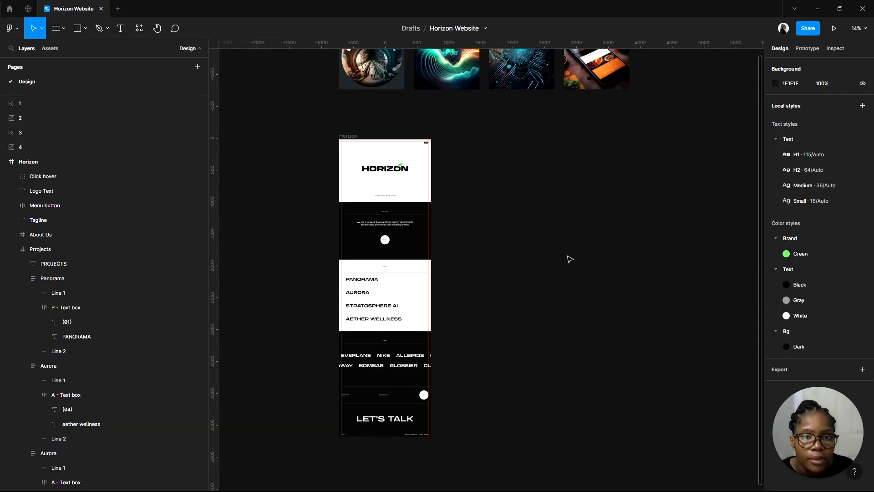
scroll(569, 258, "up", 3)
left_click_drag(350, 106, 683, 182)
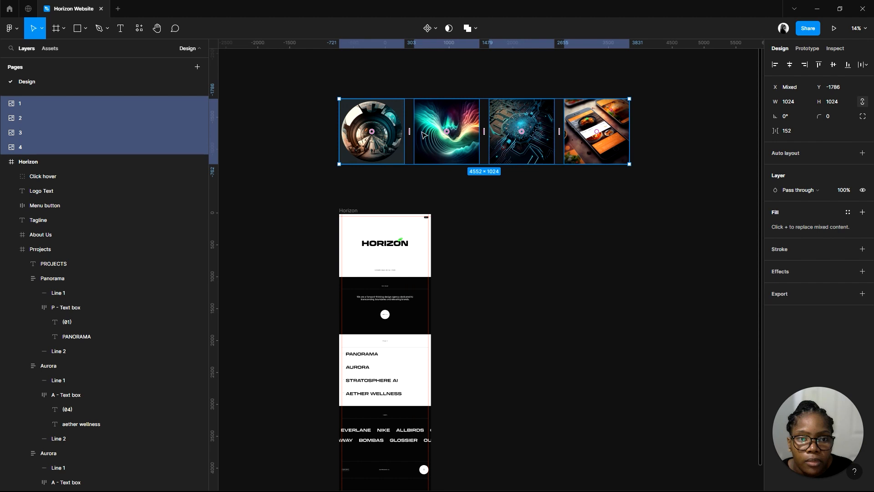
right_click(441, 144)
mouse_move(467, 325)
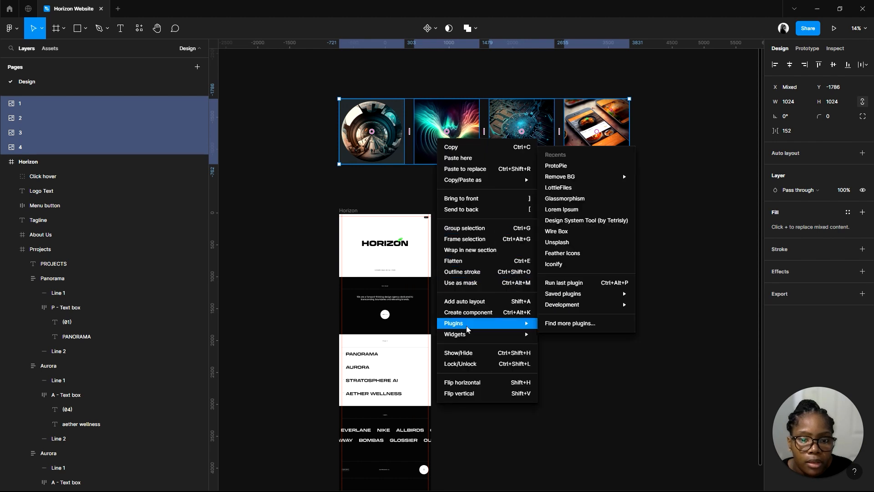
left_click(583, 166)
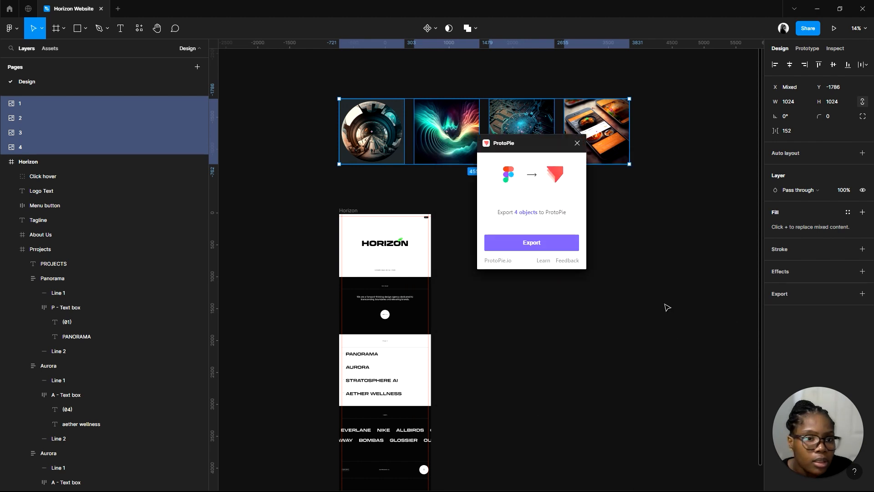
left_click(538, 245)
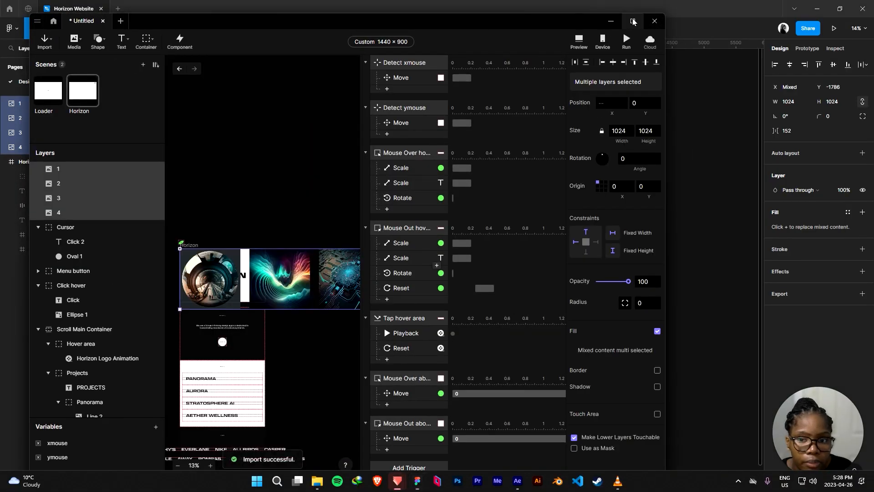
Maximize the ProtoPie window and move the four imported images above the Horizon scene's frame, to a Y position of about -1262
left_click(633, 21)
left_click_drag(193, 267, 308, 191)
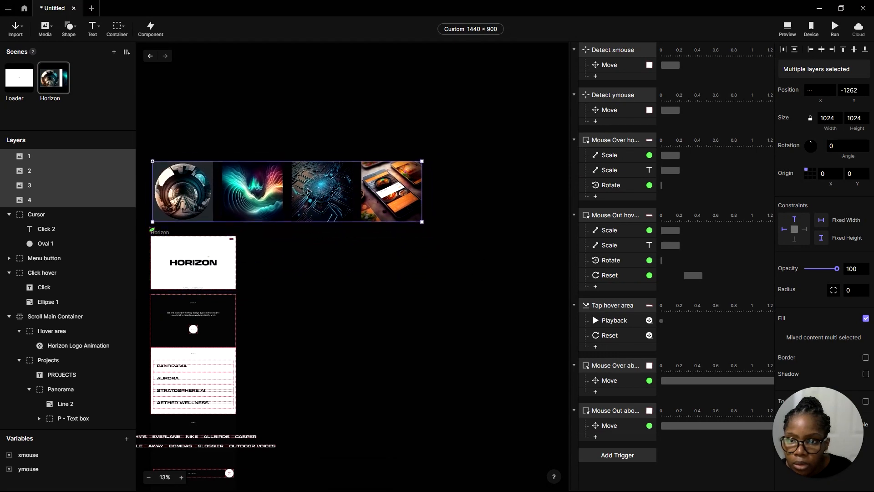
scroll(164, 250, "up", 5)
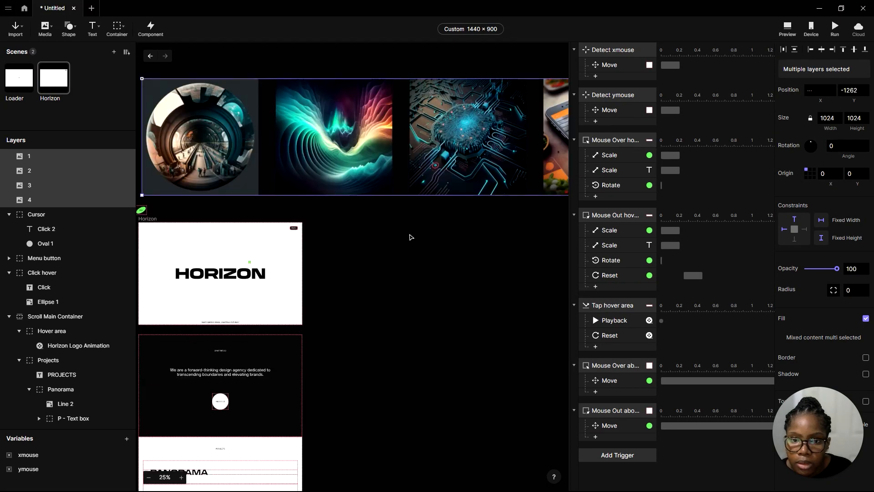
left_click_drag(411, 237, 485, 227)
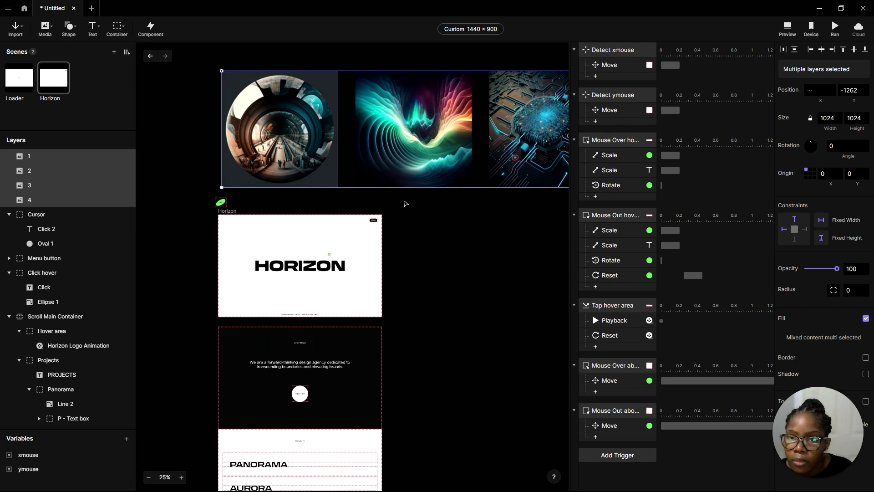
scroll(406, 203, "down", 5)
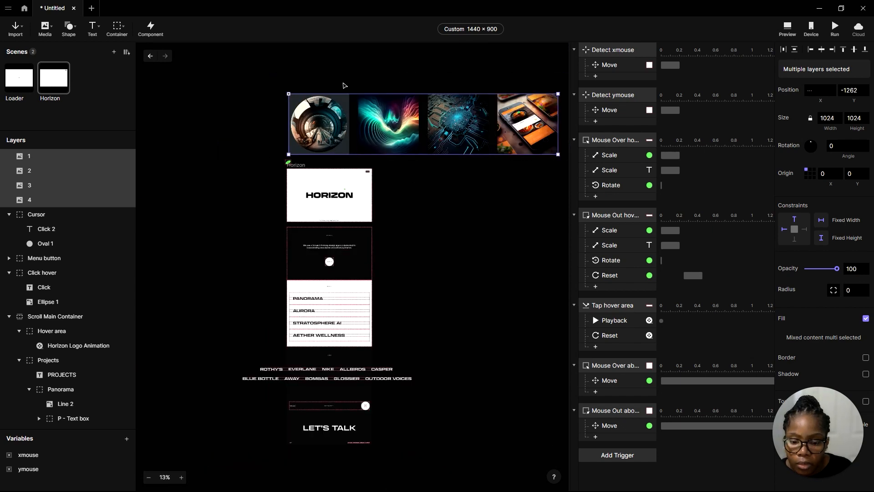
Move image 1 from the row above the page down over the project list, to about X 331, Y 1727
scroll(353, 120, "up", 5)
scroll(353, 120, "up", 2)
scroll(417, 228, "down", 2)
left_click(482, 283)
left_click(339, 169)
left_click(339, 169)
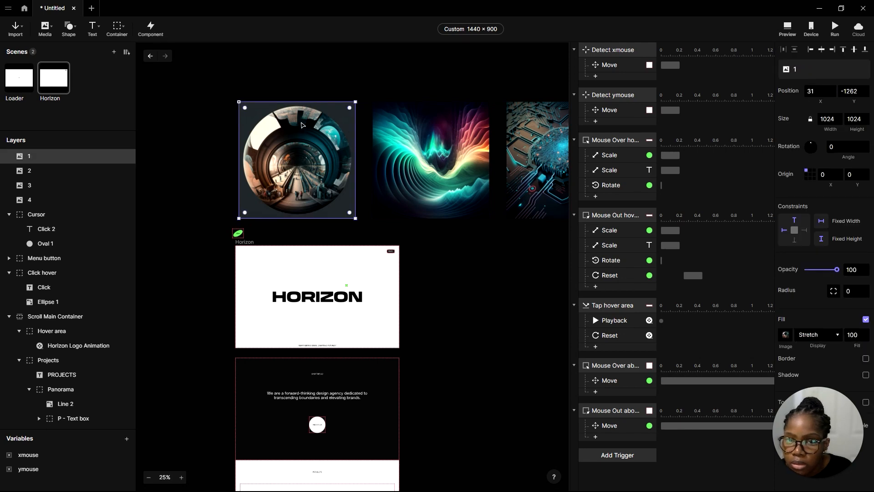
scroll(300, 124, "down", 4)
scroll(308, 137, "up", 2)
left_click_drag(309, 134, 338, 379)
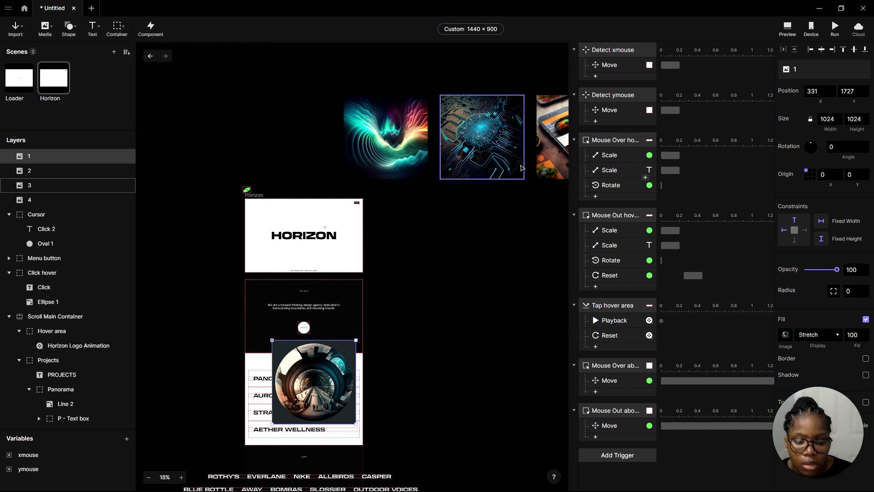
Set image 1's size to 526 wide by 346 high with its proportions unlocked
left_click(835, 120)
type("526")
key("Tab")
type("346")
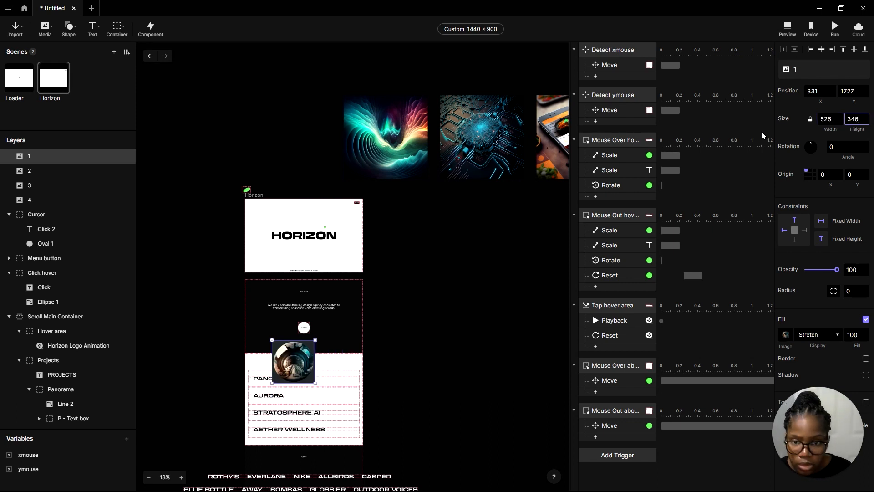
key("Return")
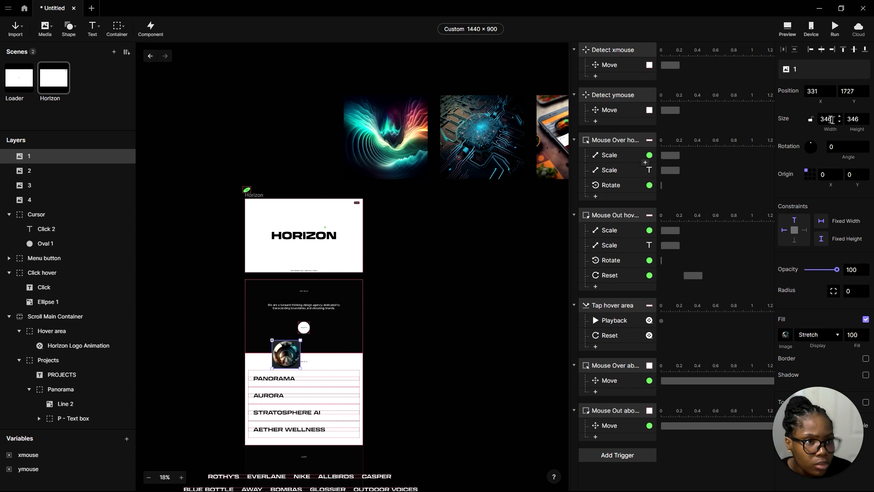
key("ctrl+z")
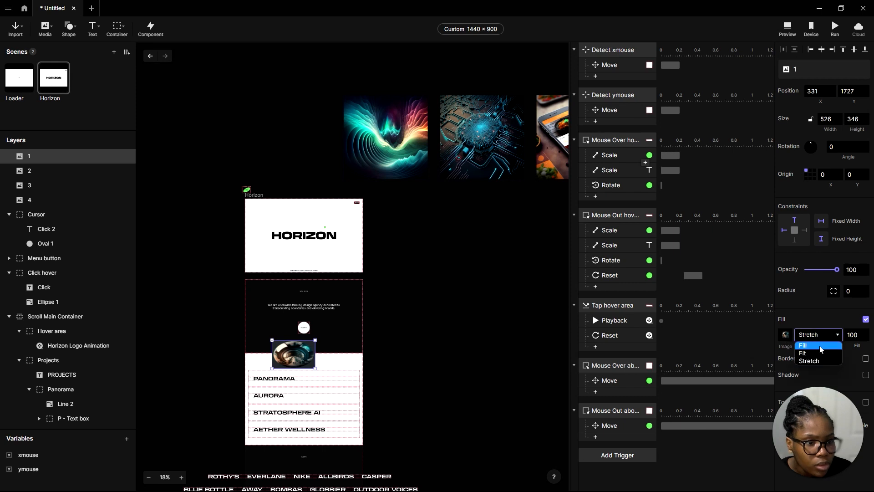
Try the Fit display mode on image 1 and set its image display to Fill
left_click(819, 346)
left_click(819, 338)
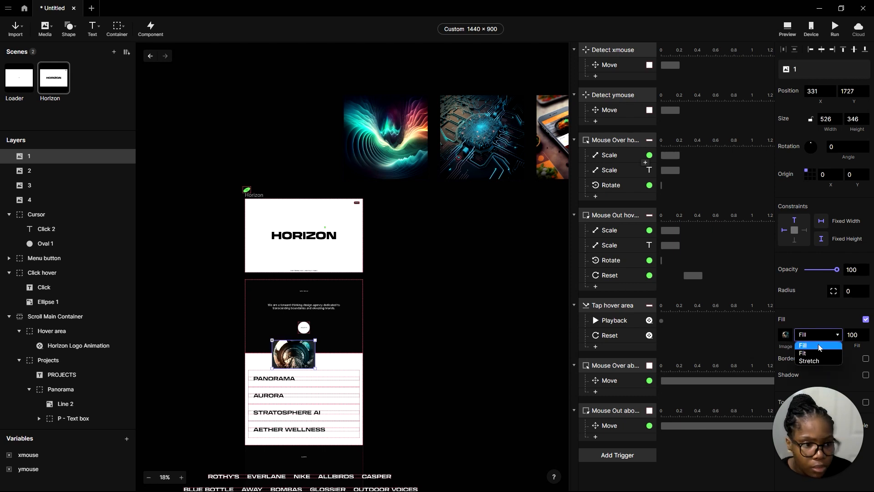
left_click(818, 352)
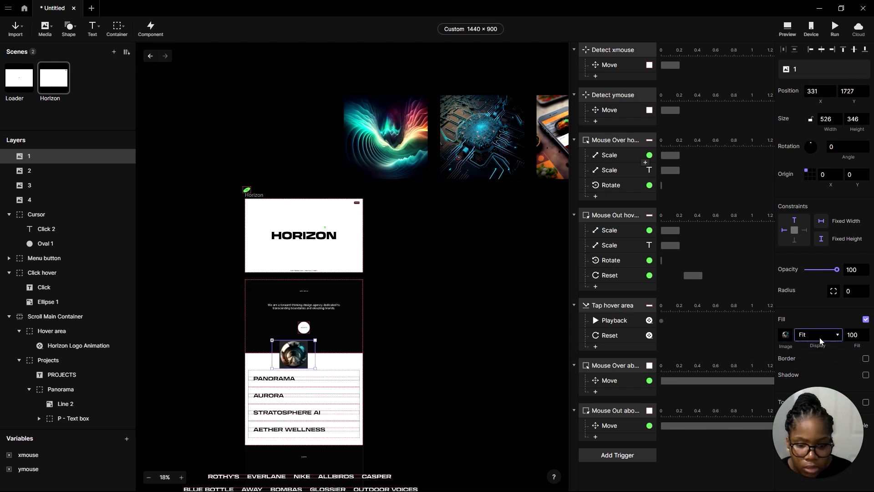
left_click(819, 338)
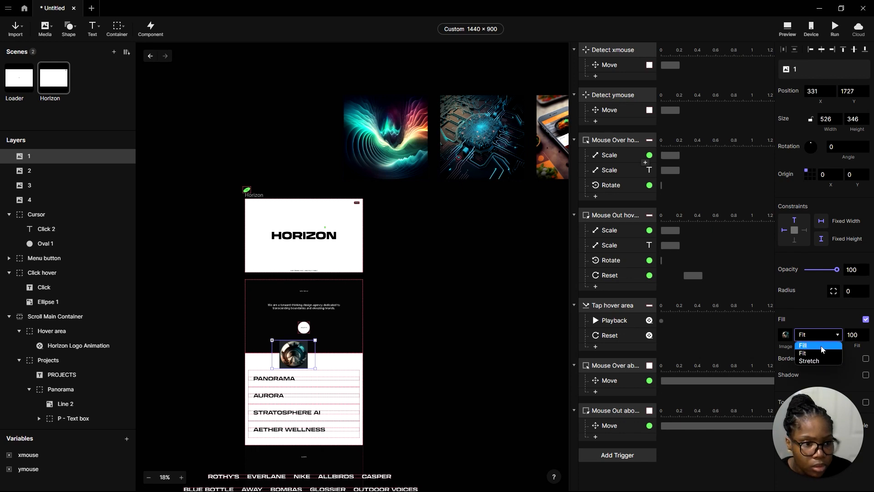
left_click(819, 346)
scroll(233, 381, "up", 5)
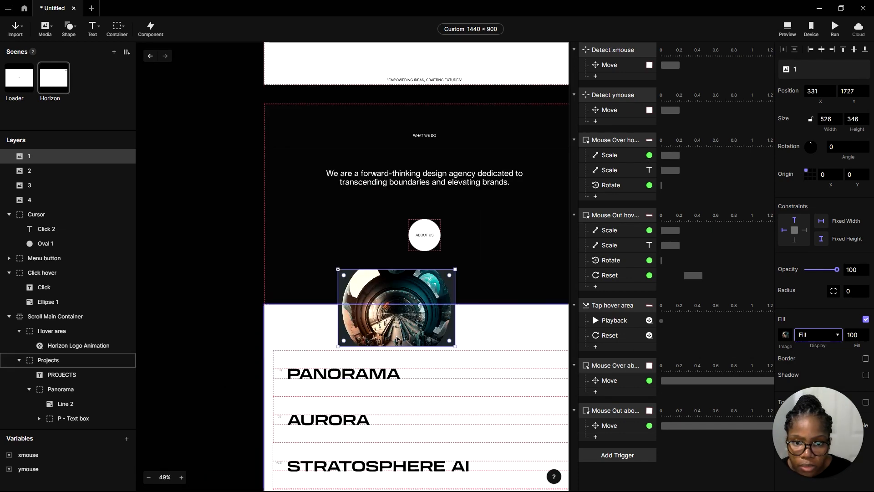
Stretch image 1 to a height of about 499 and move it over the project titles, to about X 528, Y 1989
left_click_drag(411, 346, 426, 380)
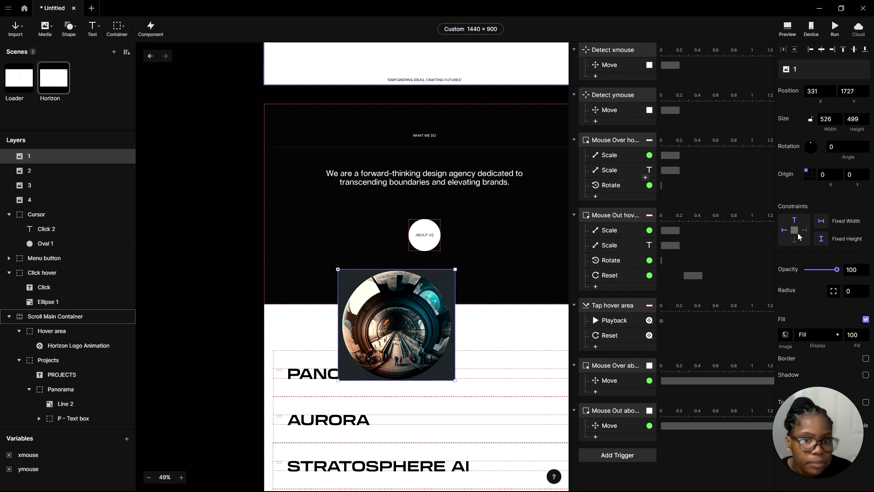
scroll(415, 217, "down", 5)
scroll(351, 157, "up", 2)
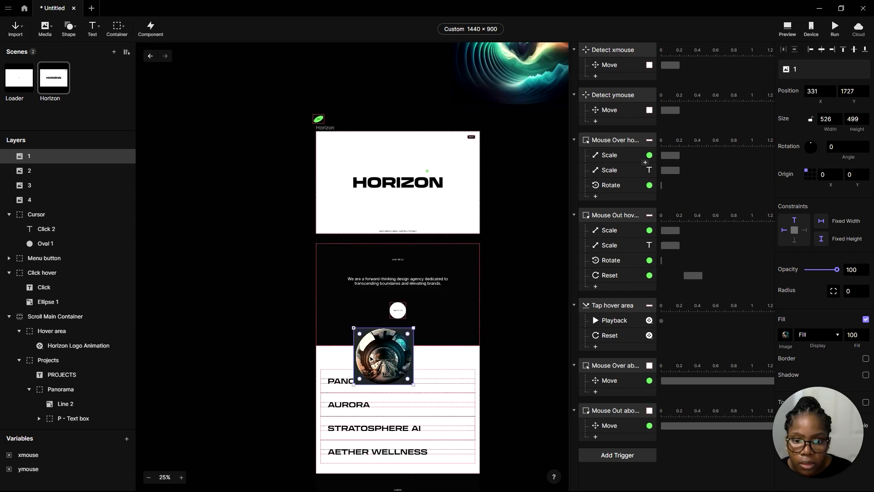
scroll(401, 383, "up", 2)
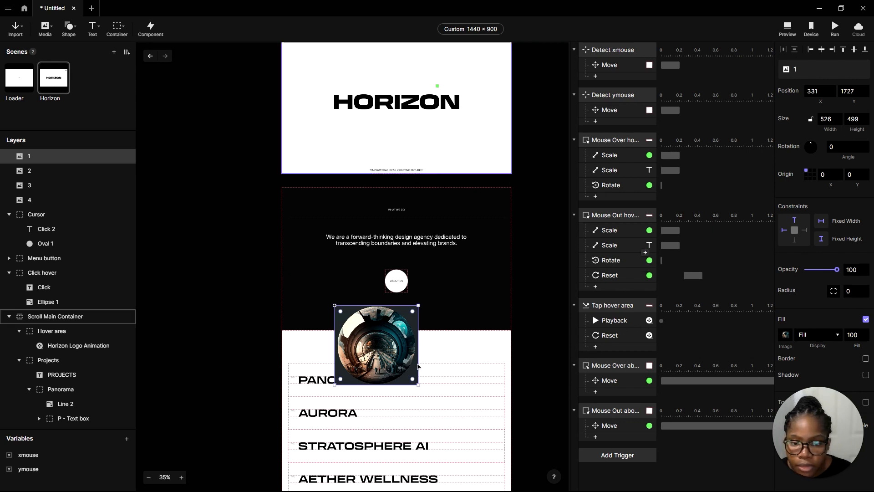
scroll(415, 283, "down", 2)
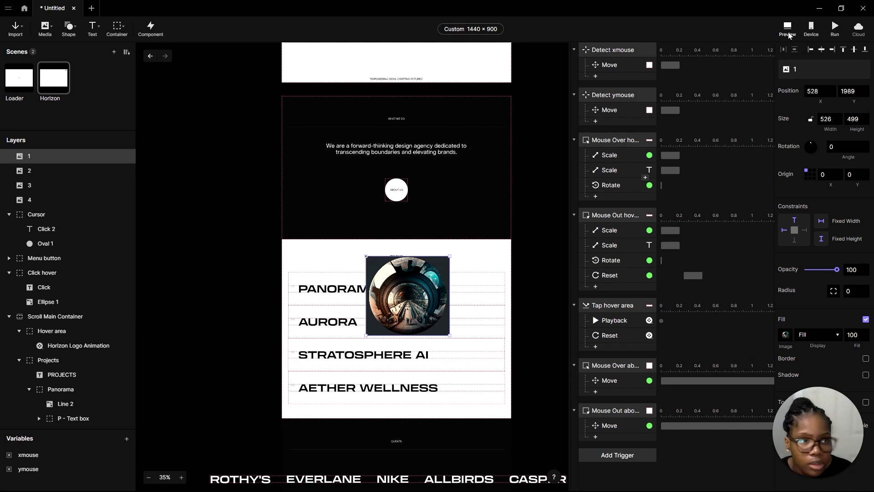
Preview the prototype and examine the Projects section for the placement of image 1
left_click(787, 28)
scroll(517, 308, "down", 10)
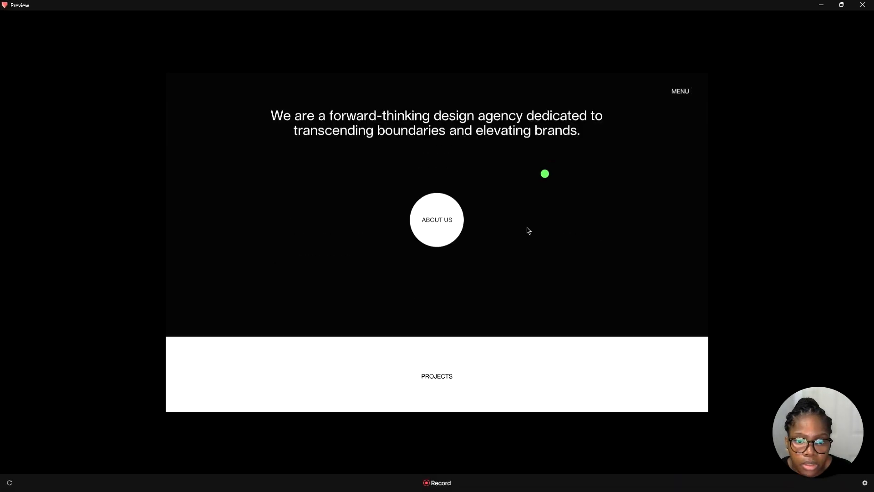
scroll(436, 347, "down", 6)
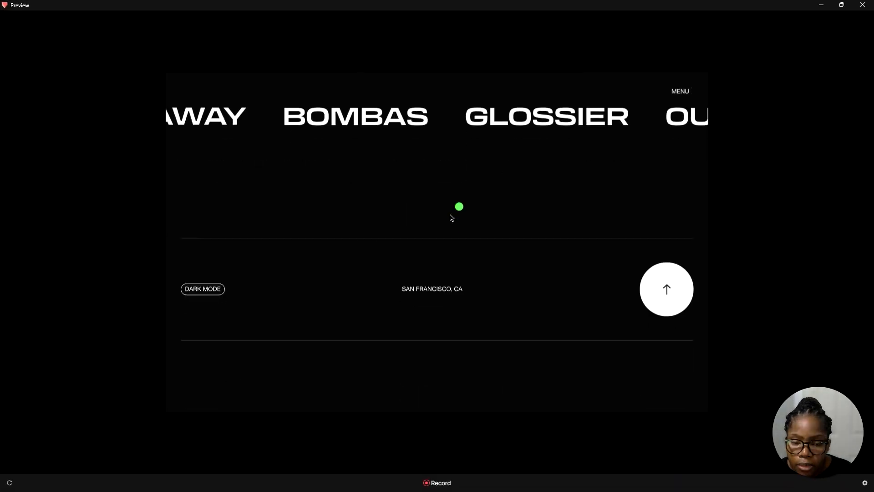
scroll(468, 192, "up", 8)
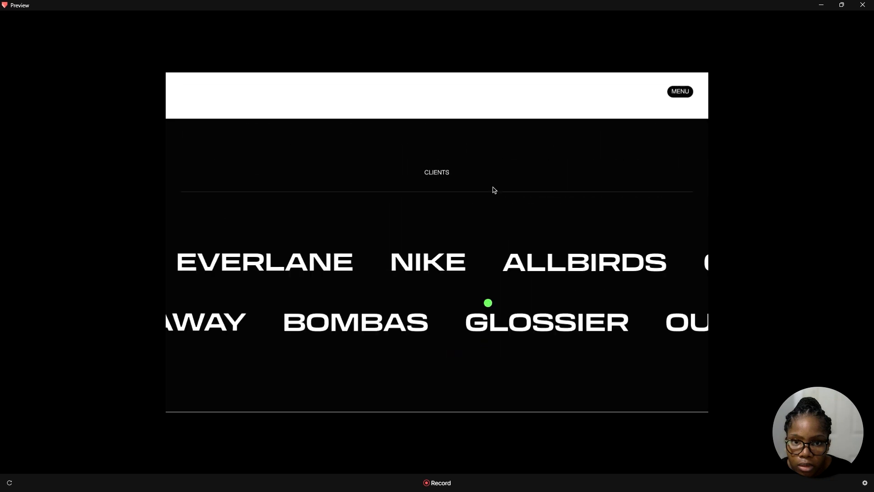
scroll(493, 191, "down", 3)
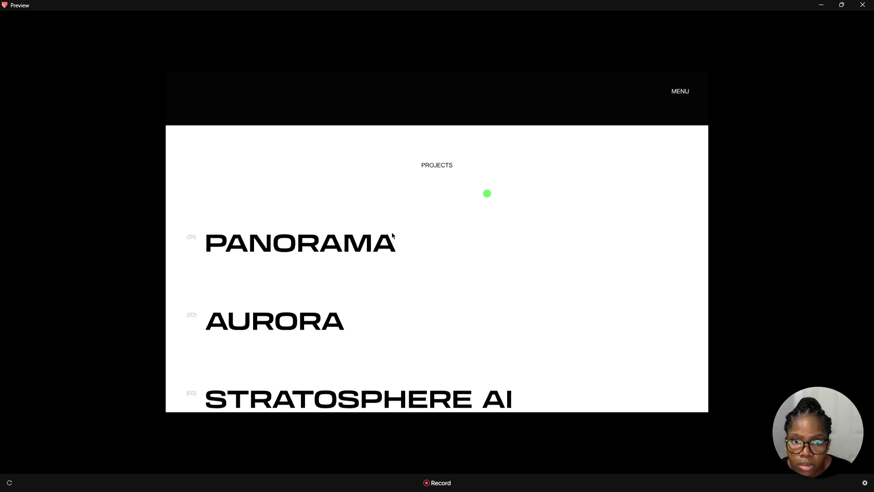
left_click(821, 5)
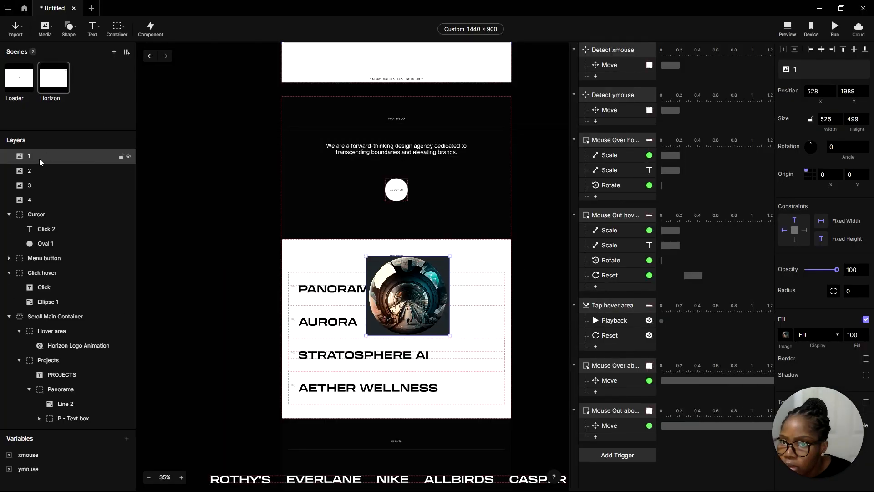
Nest image layer 1 inside the Projects container
left_click_drag(39, 158, 68, 373)
left_click(822, 11)
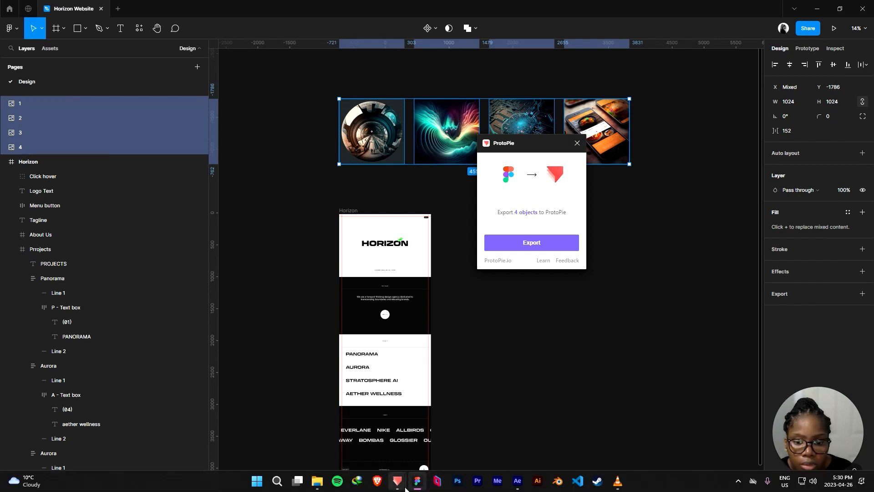
Switch to the ProtoPie preview to check image 1 within the scrolling Projects section, and return to the ProtoPie editor
mouse_move(397, 482)
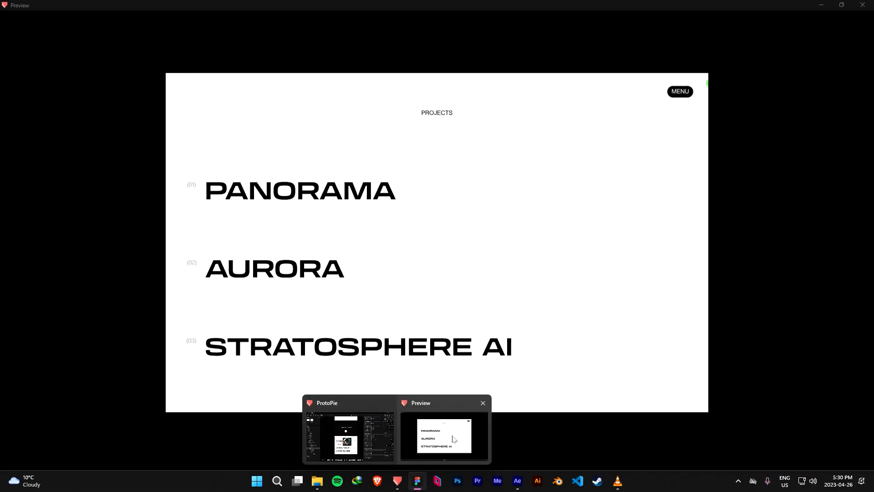
left_click(457, 438)
left_click_drag(520, 236, 524, 69)
scroll(471, 278, "down", 9)
scroll(477, 279, "up", 4)
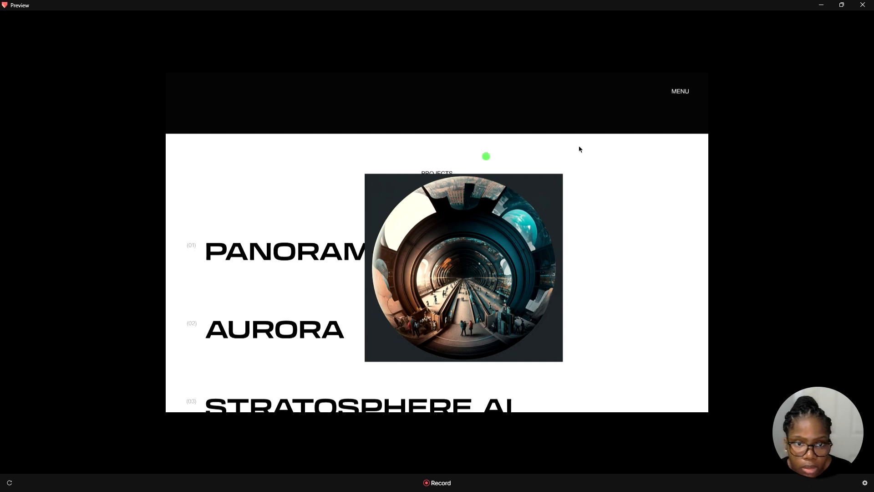
left_click(821, 4)
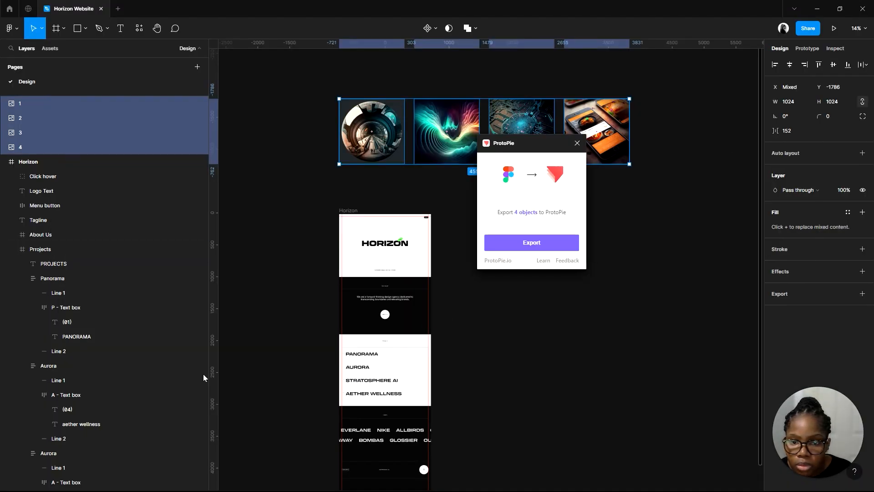
mouse_move(397, 481)
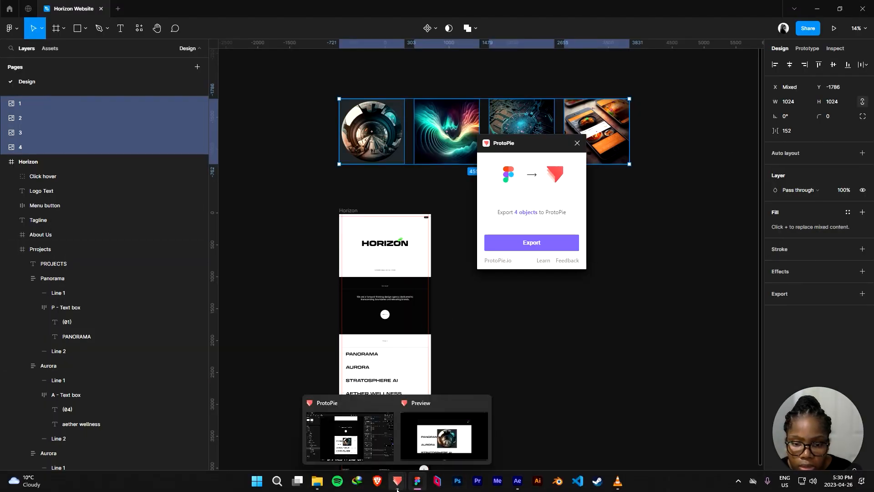
left_click(372, 437)
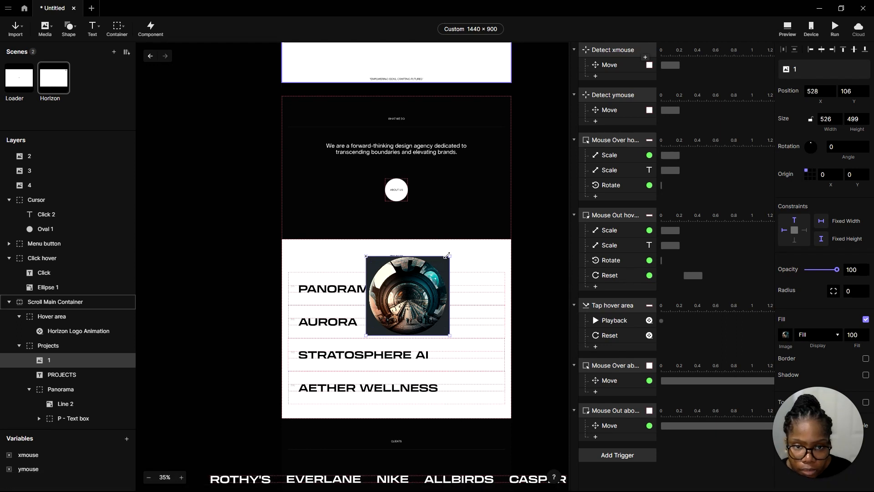
Scale image 1 down to about 346 × 328 and reposition it beside the PANORAMA title, near X 505, Y 165
left_click_drag(447, 255, 419, 286)
left_click_drag(398, 315, 395, 297)
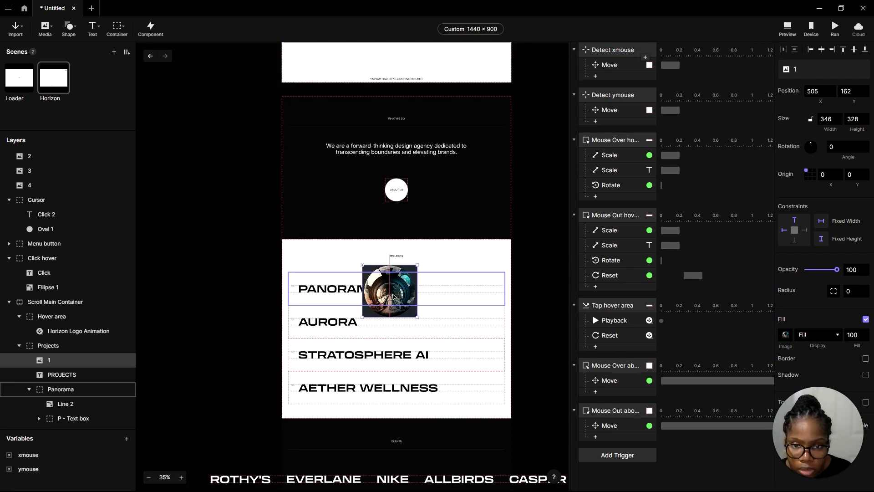
Preview the prototype and check the reduced image 1 beside the PANORAMA title
left_click(787, 28)
scroll(513, 193, "down", 5)
scroll(495, 296, "down", 1)
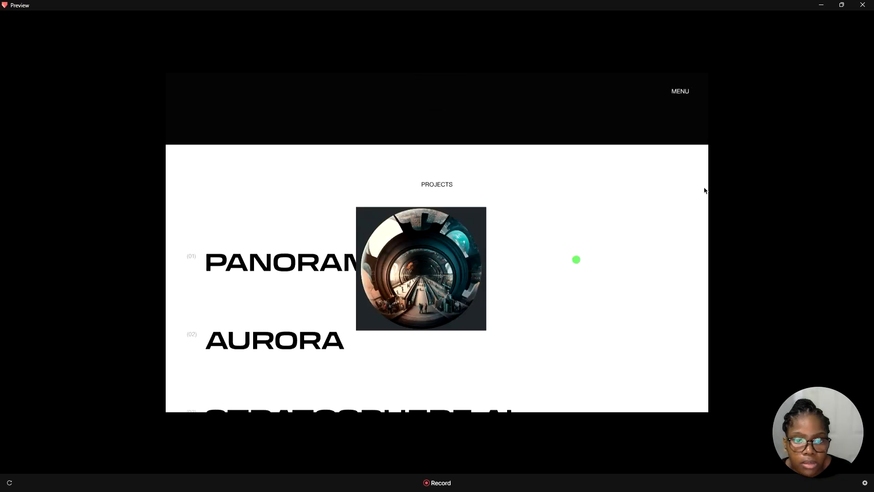
left_click(822, 5)
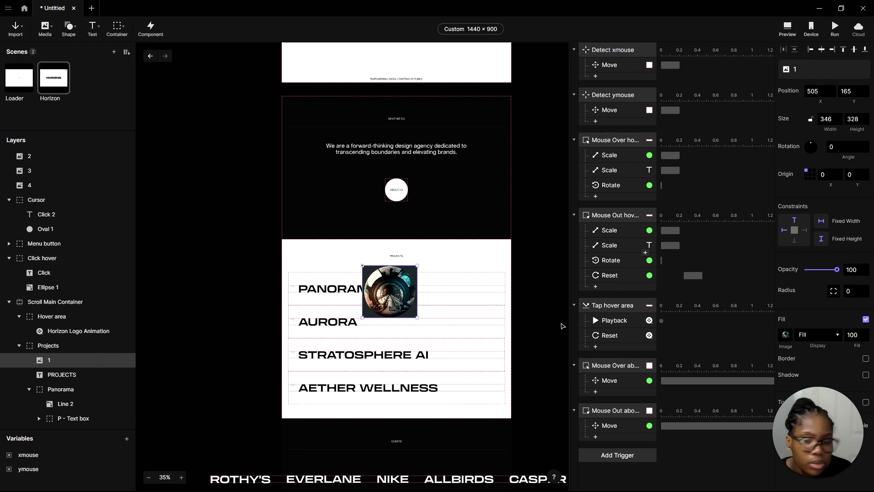
Select images 2, 3 and 4 above the page and set their width to 346
scroll(330, 172, "down", 2)
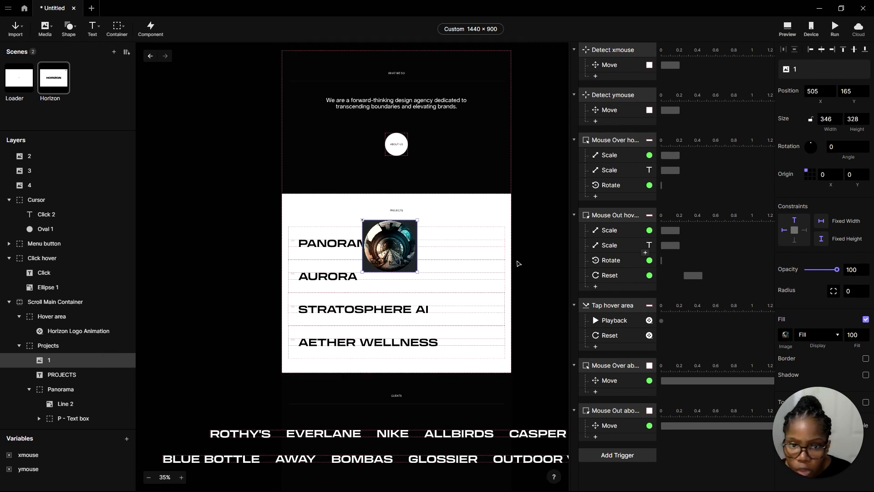
scroll(558, 221, "up", 6)
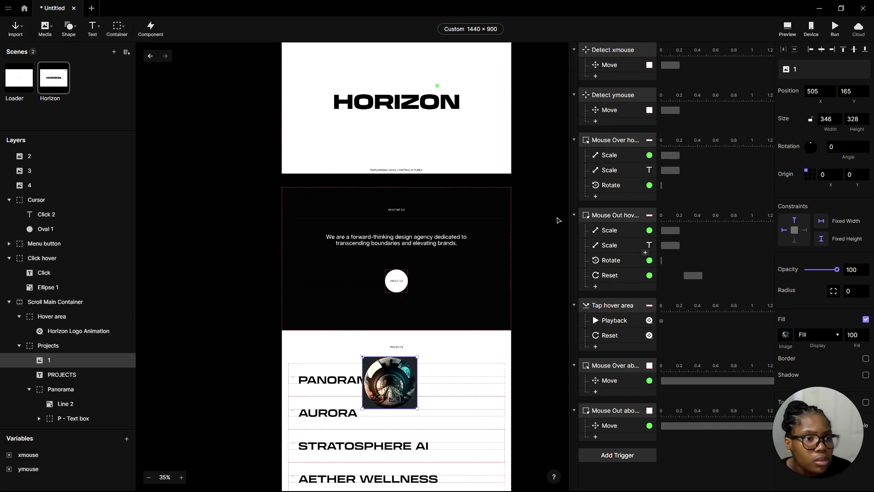
scroll(562, 223, "up", 3)
scroll(348, 215, "down", 5)
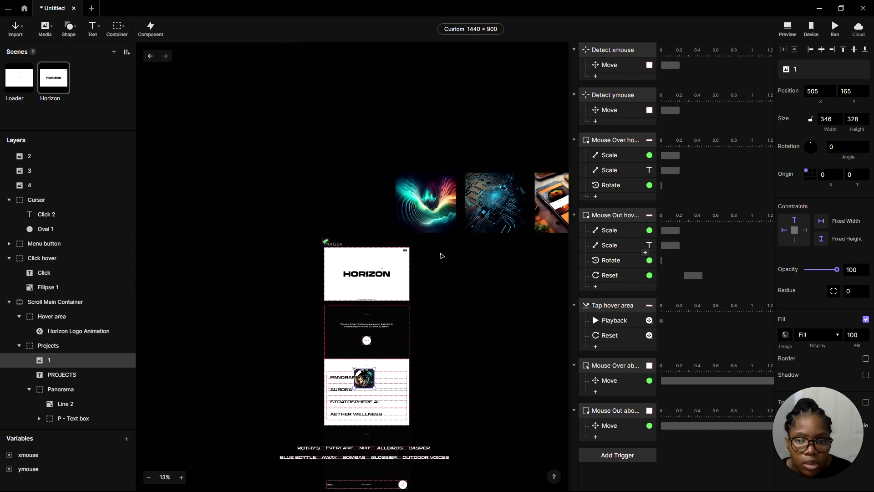
left_click(484, 263)
left_click_drag(484, 263, 378, 293)
left_click_drag(285, 183, 349, 209)
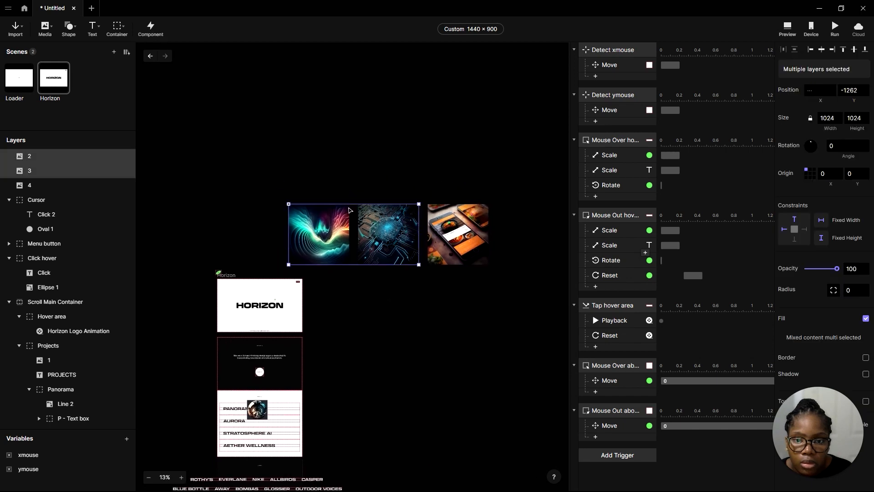
left_click_drag(258, 185, 508, 273)
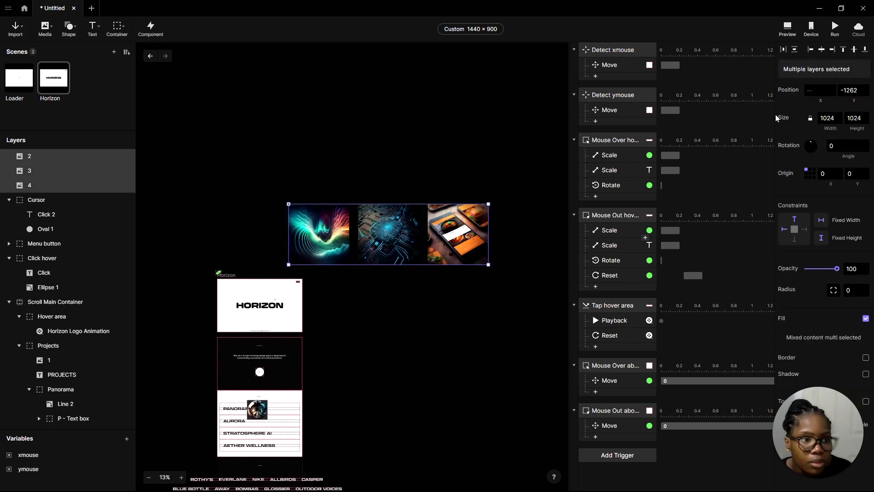
left_click(834, 121)
type("346")
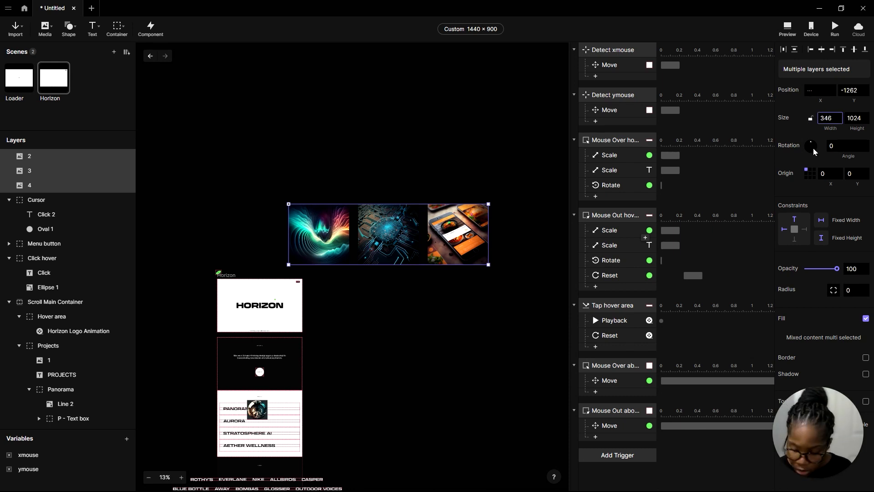
key("Tab")
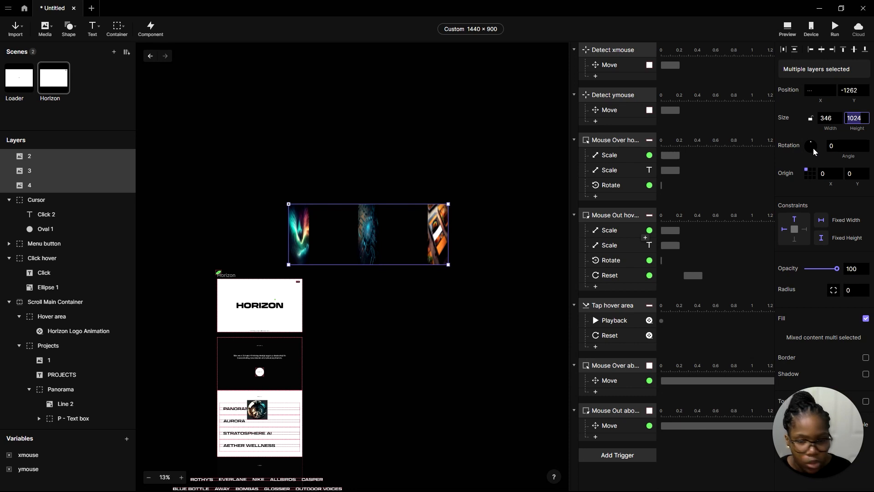
Select image 1 in the Projects section to check its height
left_click(260, 416)
left_click(261, 416)
left_click(262, 416)
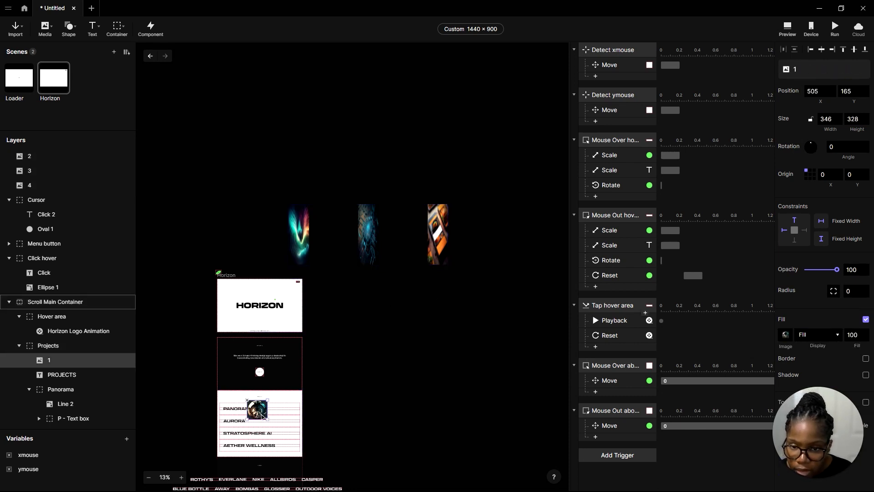
Set the height of images 2, 3 and 4 above the page to 328
left_click_drag(280, 187, 471, 273)
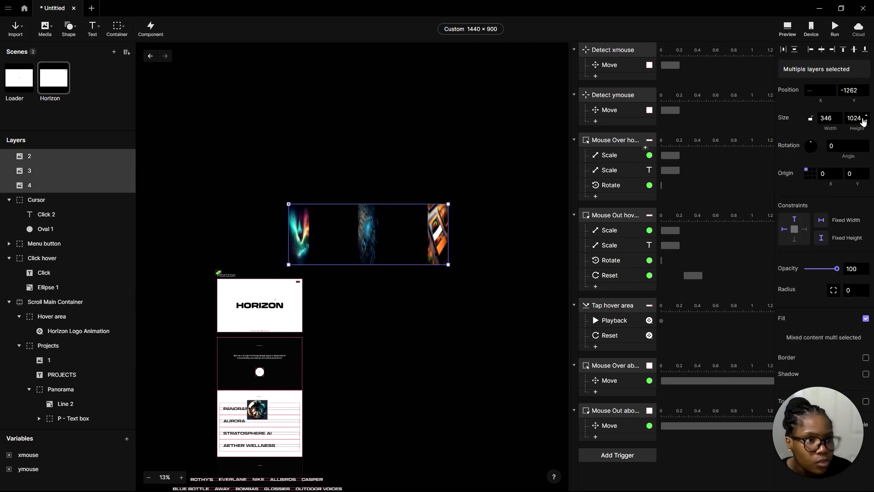
left_click(860, 119)
type("328")
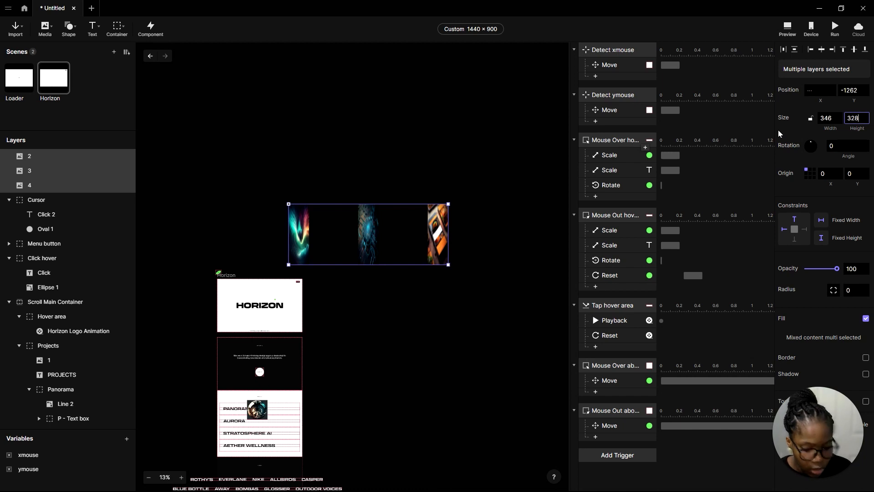
key("Return")
scroll(318, 208, "up", 5)
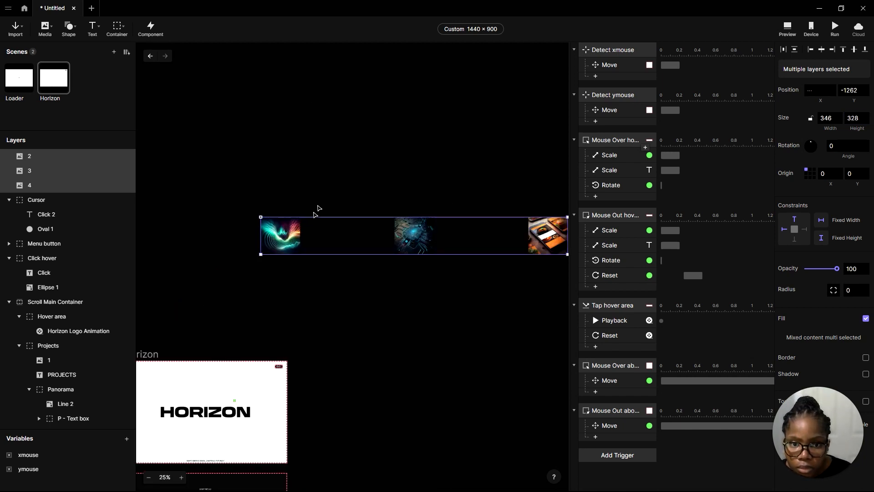
scroll(218, 160, "down", 1)
scroll(238, 187, "up", 2)
scroll(223, 245, "down", 5)
left_click(205, 278)
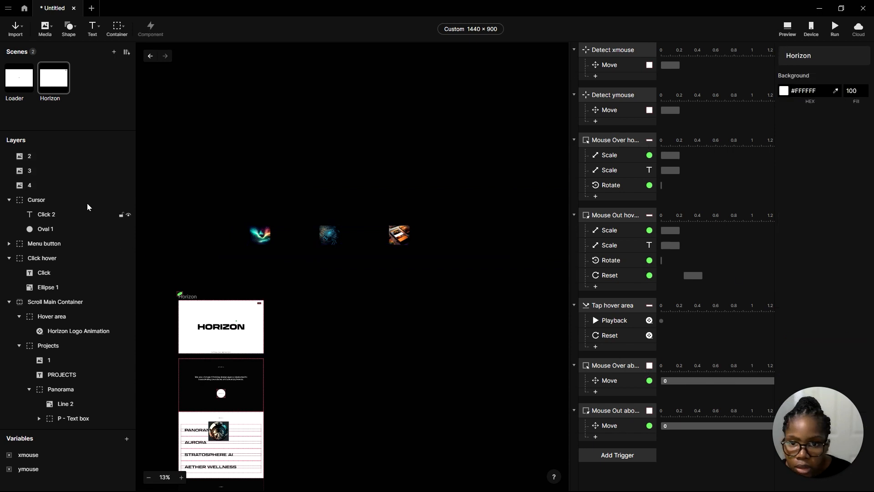
Change the image display mode of images 2, 3 and 4 from Stretch to Fill
left_click(271, 238)
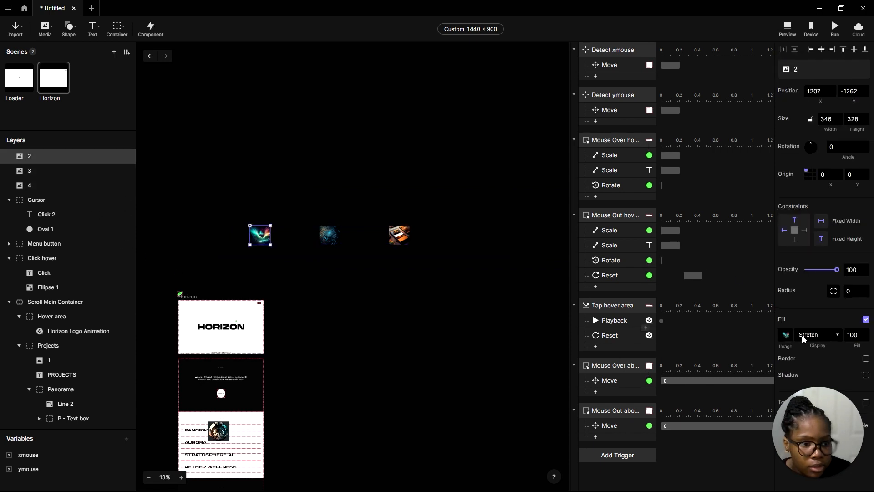
left_click(812, 335)
left_click(811, 347)
left_click(331, 238)
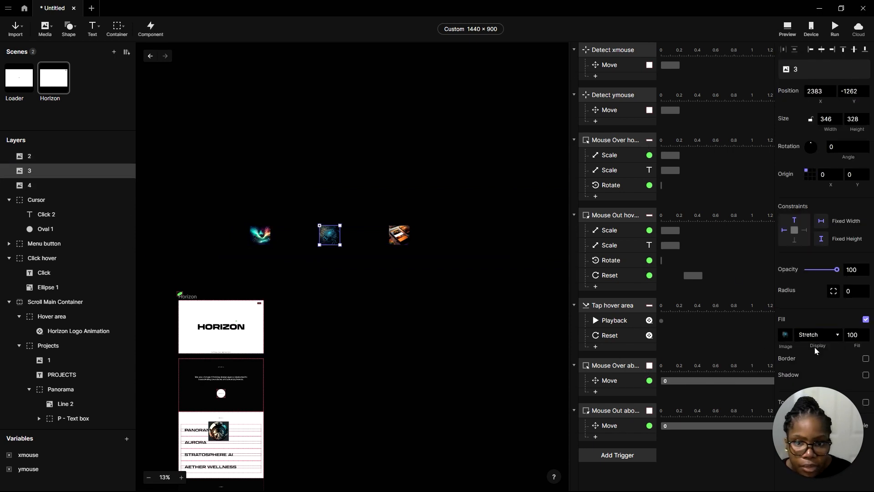
left_click(811, 336)
left_click(811, 346)
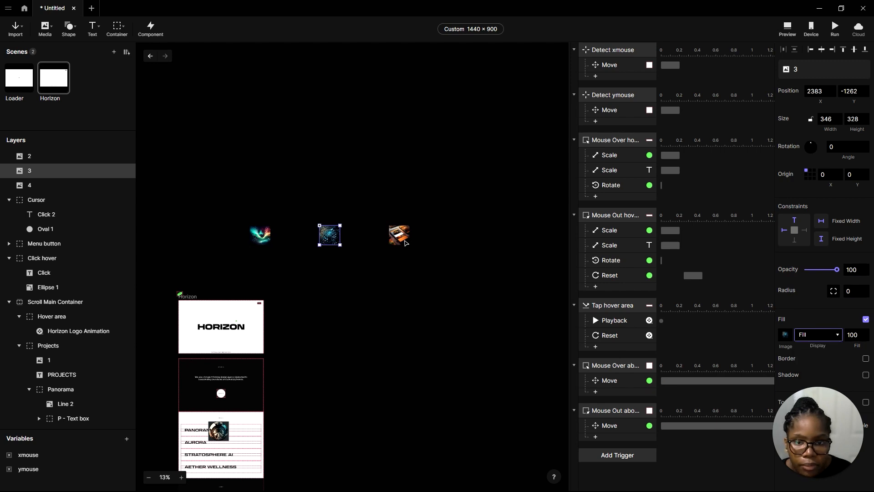
left_click(400, 235)
left_click(809, 338)
left_click(811, 346)
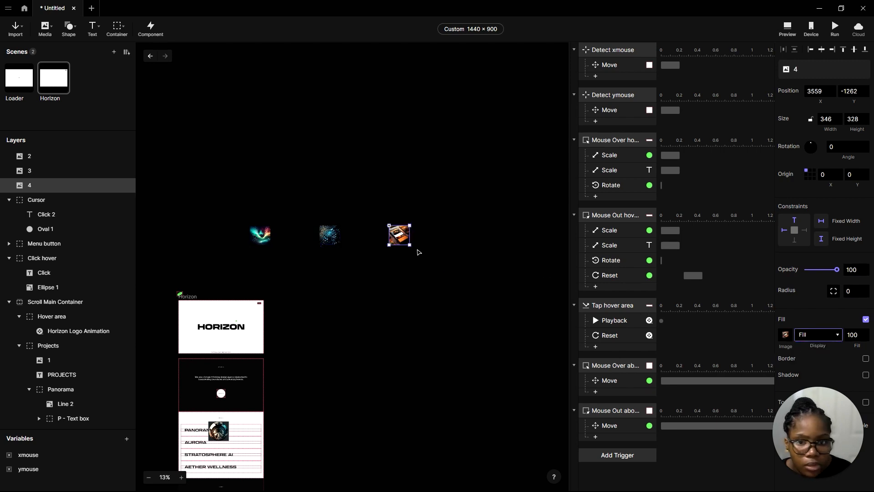
left_click(369, 250)
scroll(394, 239, "up", 3)
scroll(394, 239, "up", 2)
scroll(506, 152, "down", 3)
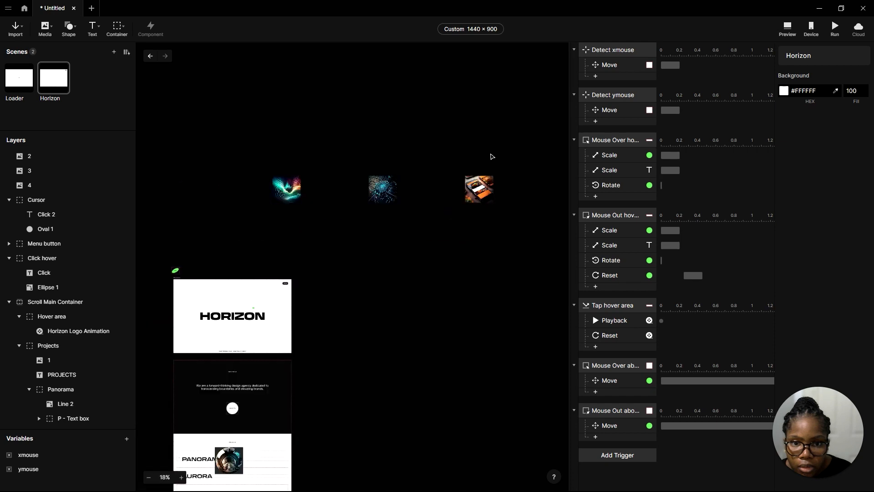
Move image 2 from above the page to the empty canvas beside the Horizon page
scroll(333, 193, "up", 3)
scroll(294, 159, "down", 6)
left_click(269, 165)
left_click_drag(280, 176, 373, 340)
Take image 1 out of the Projects group to the top of the layer order and place it beside the page, near X 2359, Y 639
left_click(55, 302)
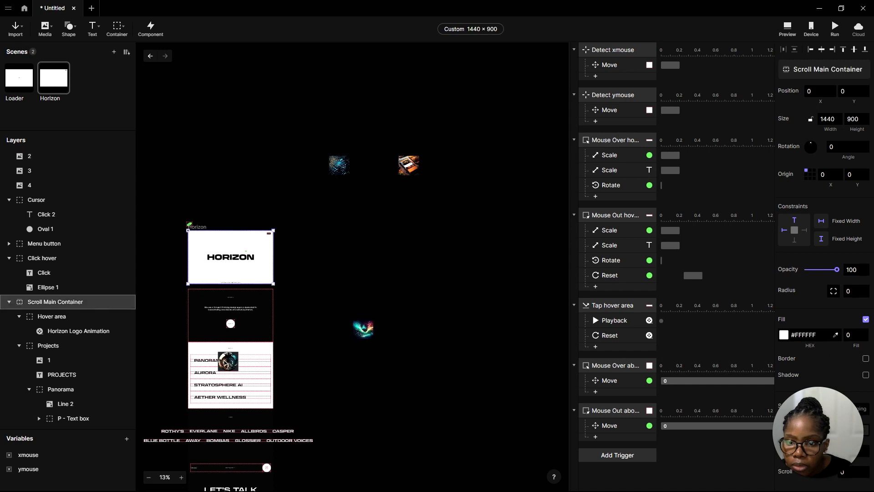
left_click(227, 365)
left_click(228, 366)
left_click_drag(229, 367, 346, 331)
scroll(368, 318, "up", 3)
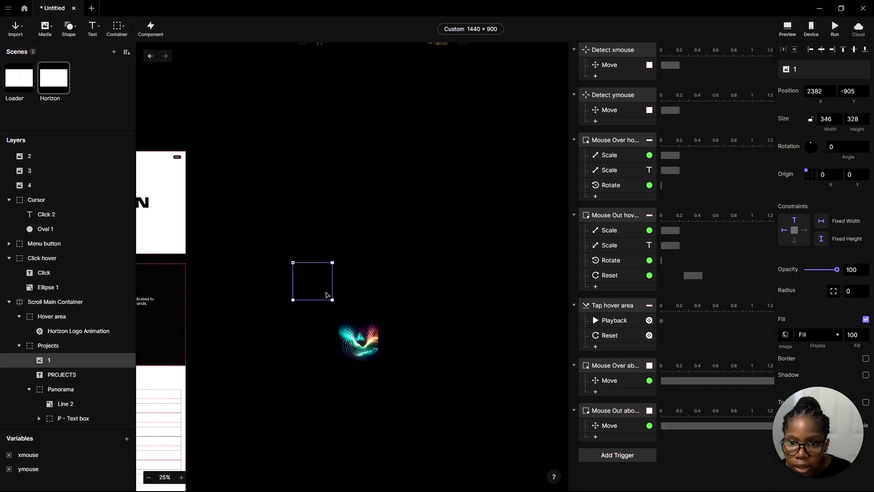
scroll(366, 294, "down", 3)
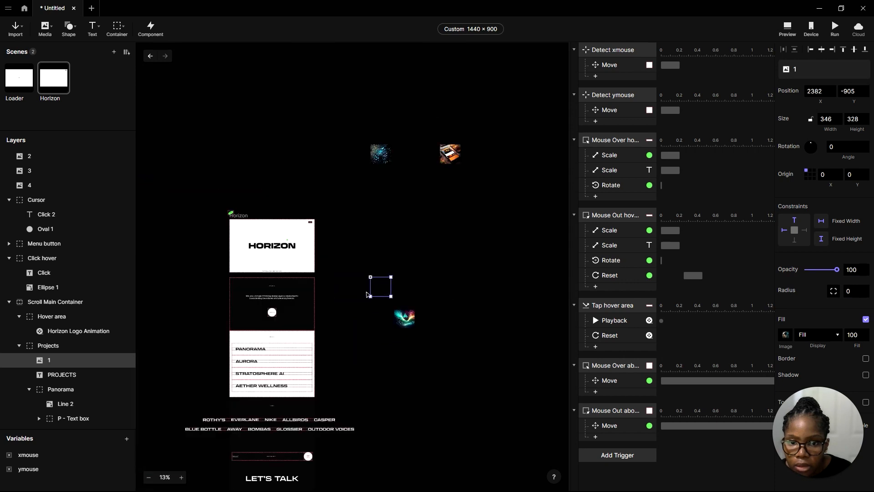
left_click_drag(384, 293, 354, 307)
left_click_drag(62, 141, 58, 154)
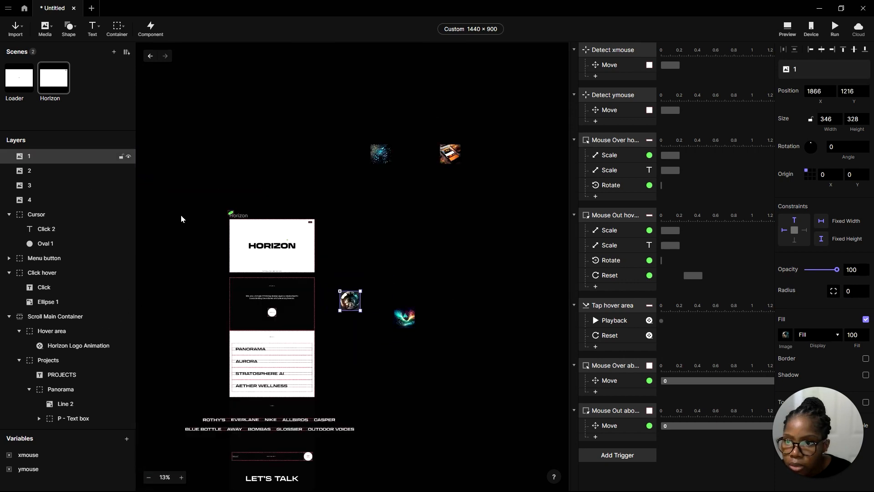
left_click_drag(349, 298, 380, 264)
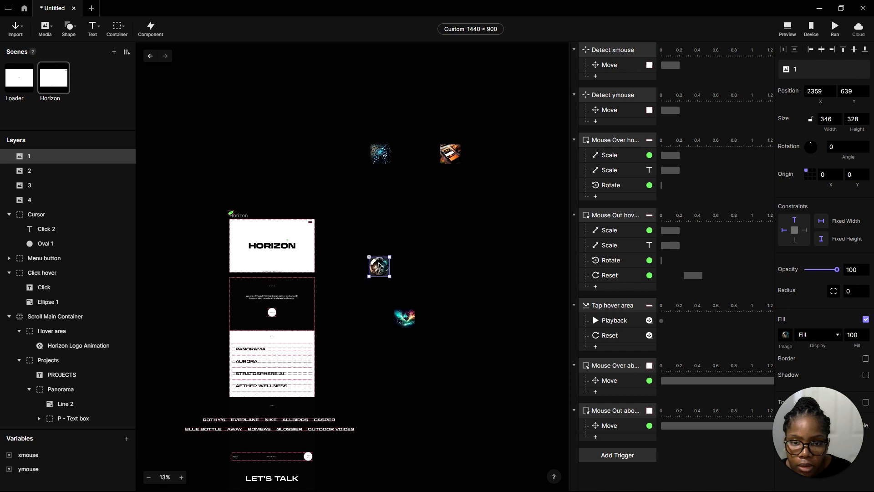
Stack all four project images on top of each other beside the page at X 2029, Y 650
scroll(377, 278, "up", 3)
left_click_drag(445, 365, 378, 224)
scroll(342, 227, "down", 3)
left_click(355, 127)
left_click_drag(356, 130, 368, 242)
scroll(355, 246, "up", 5)
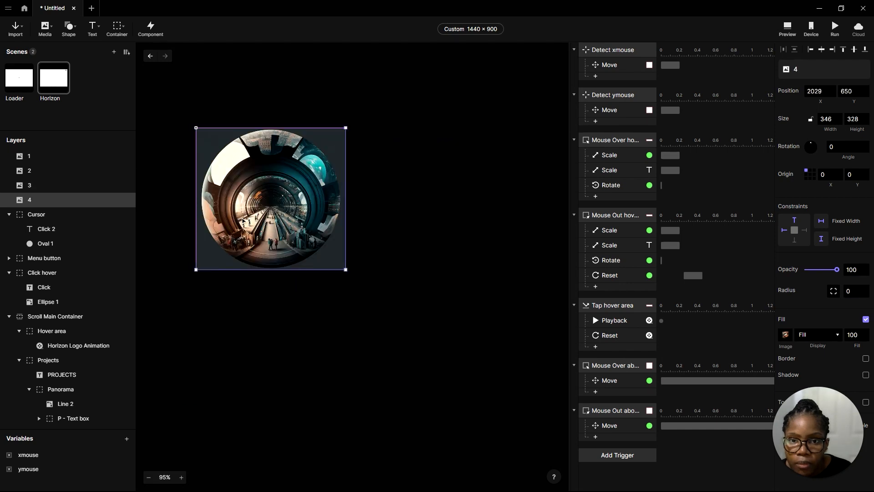
scroll(482, 247, "down", 4)
left_click(483, 247)
scroll(528, 314, "down", 3)
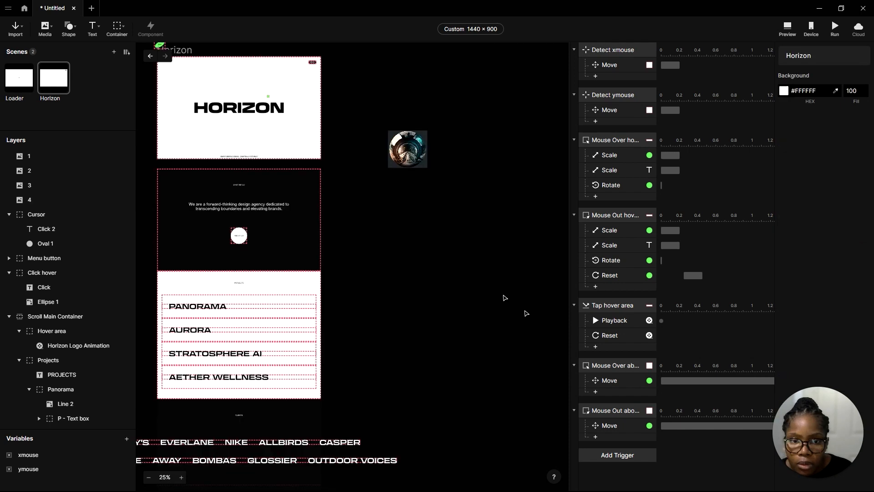
scroll(419, 107, "up", 3)
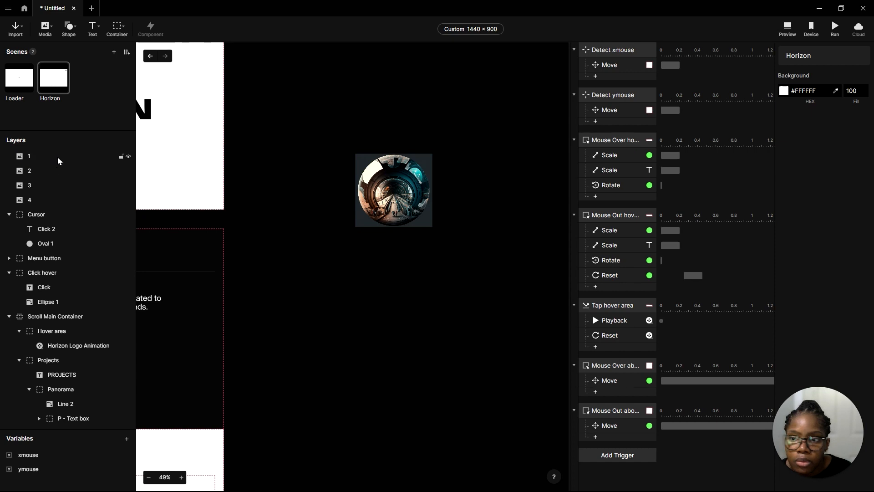
scroll(525, 130, "down", 3)
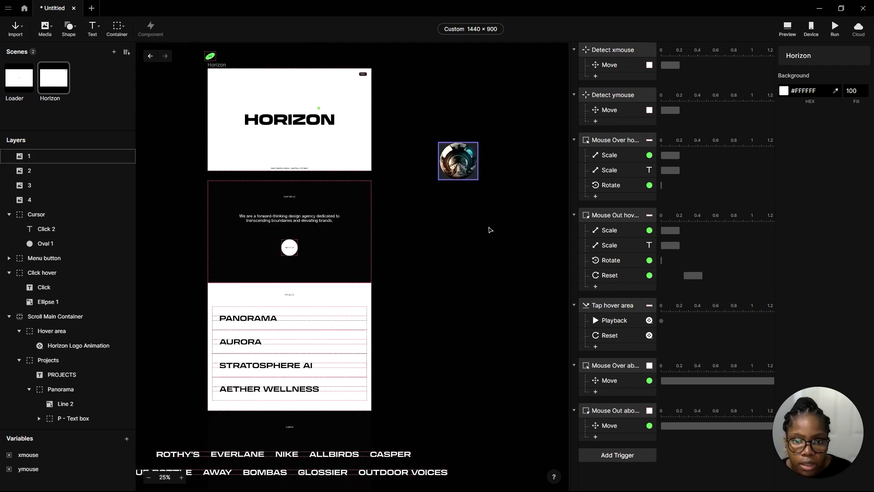
Group the four stacked images into a container and rename it Image Container
left_click_drag(417, 126, 528, 341)
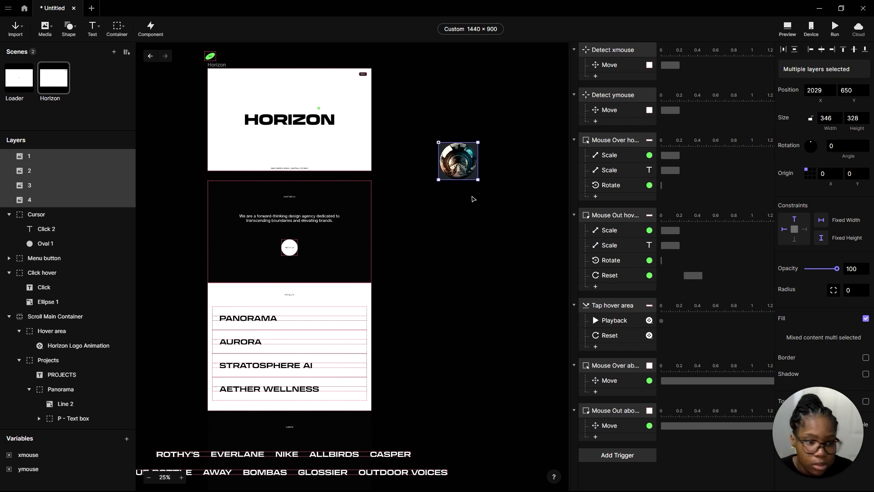
key("ctrl+g")
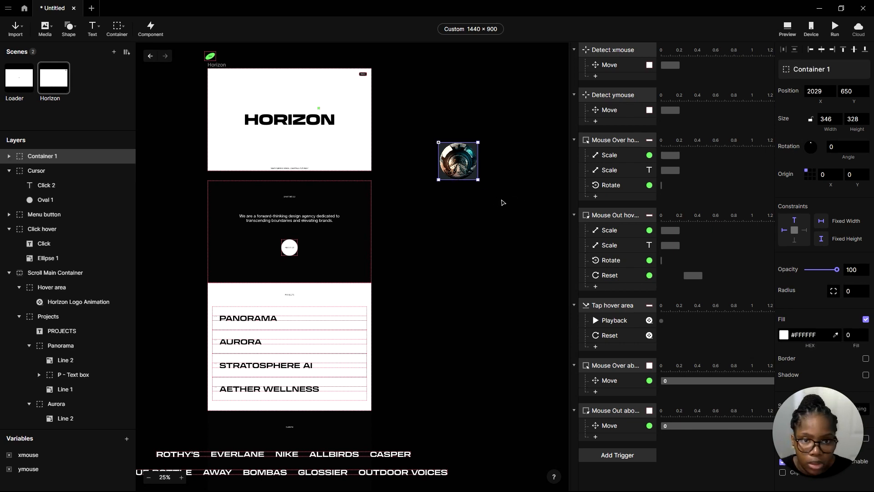
double_click(51, 157)
type("Image C")
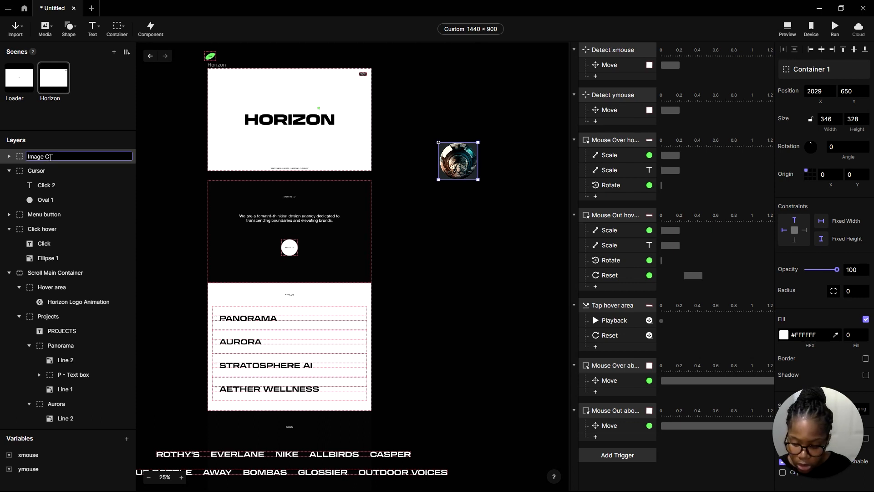
type("ontaine")
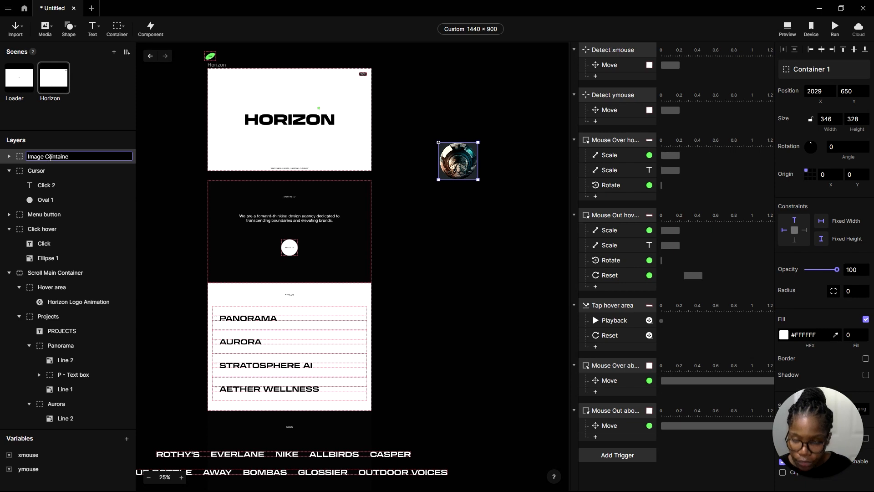
type("r")
key("Return")
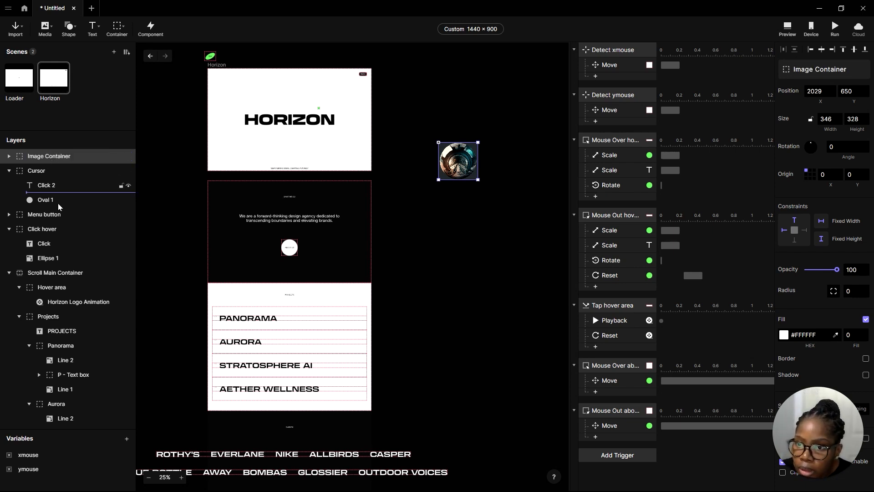
Nest Image Container at the top of the Projects group and position it beside the PANORAMA title, near X 669, Y 175
left_click_drag(71, 339, 75, 325)
left_click_drag(464, 173, 313, 328)
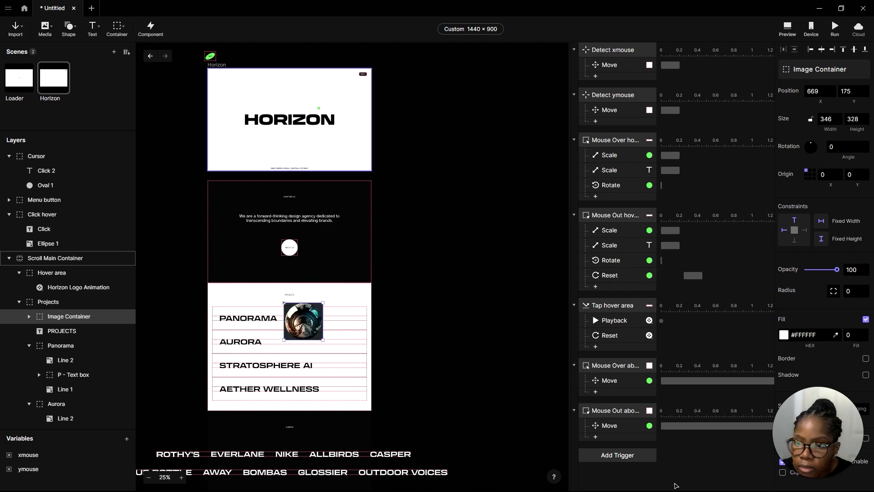
scroll(280, 332, "up", 5)
scroll(457, 231, "down", 3)
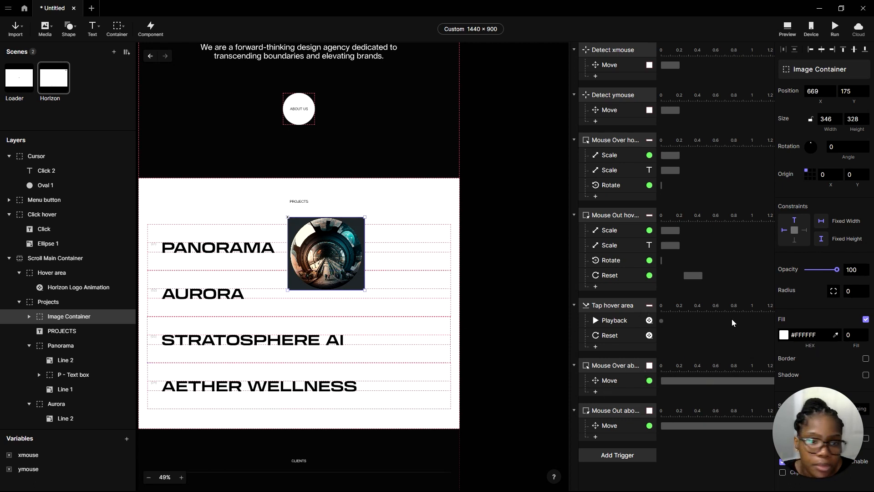
Duplicate the Detect xmouse and Detect ymouse triggers and place the copies at the end of the trigger list
scroll(635, 253, "down", 3)
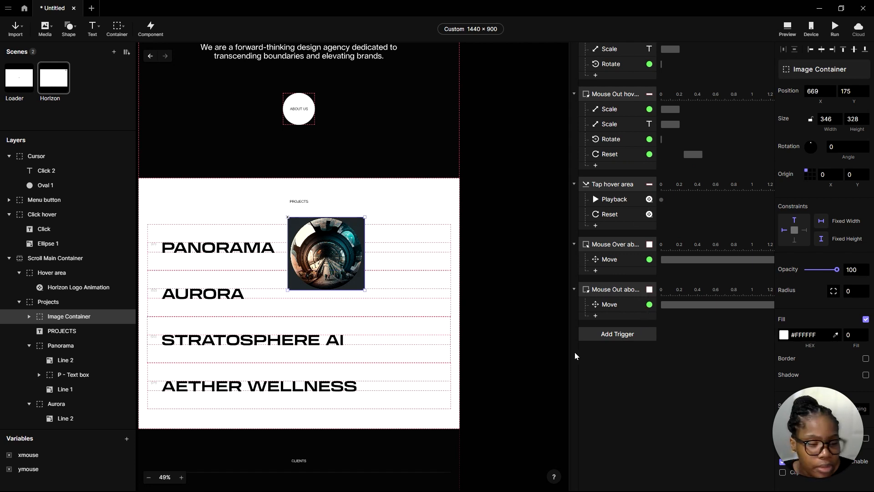
scroll(636, 260, "up", 3)
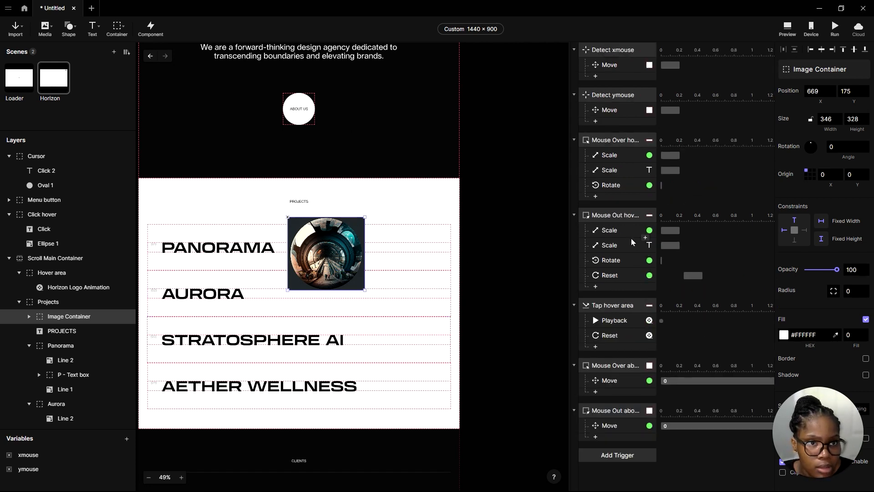
left_click(620, 51)
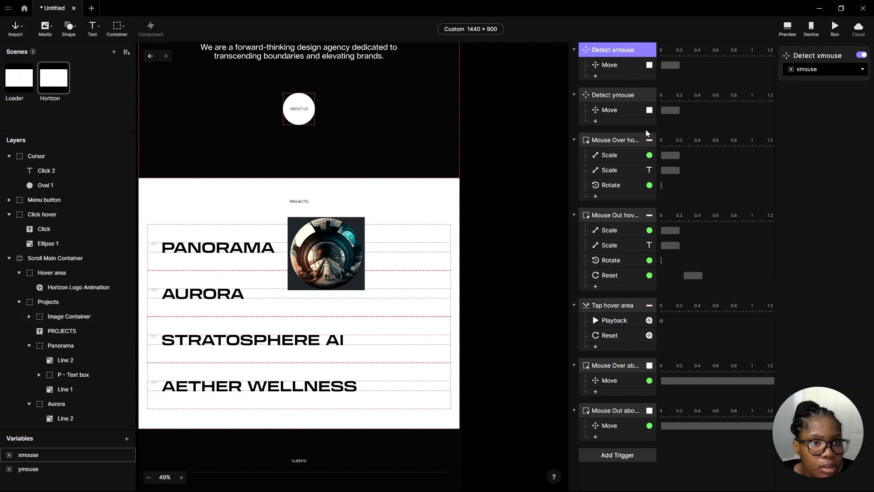
left_click(621, 96, "shift")
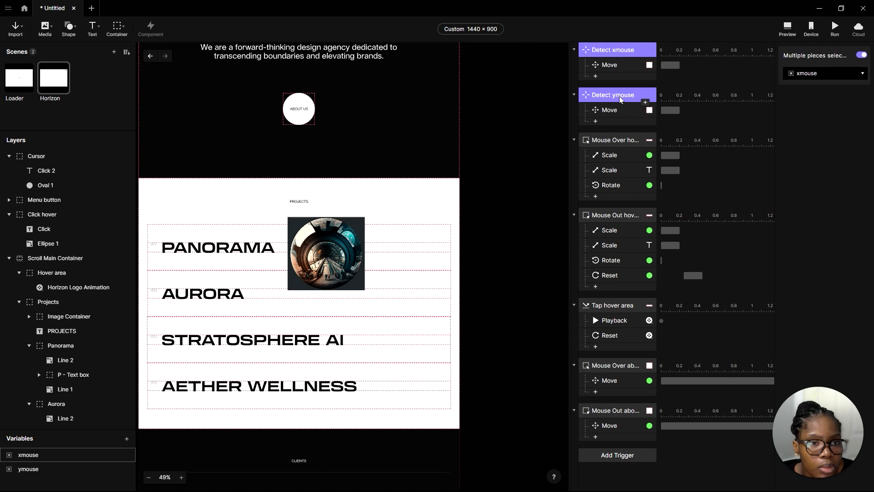
key("ctrl+d")
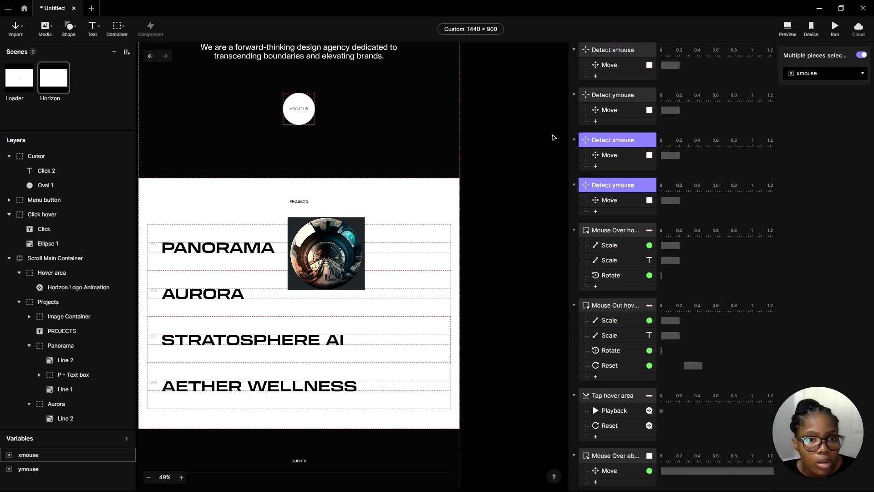
left_click_drag(613, 478, 613, 483)
scroll(613, 390, "down", 5)
left_click_drag(604, 227, 606, 336)
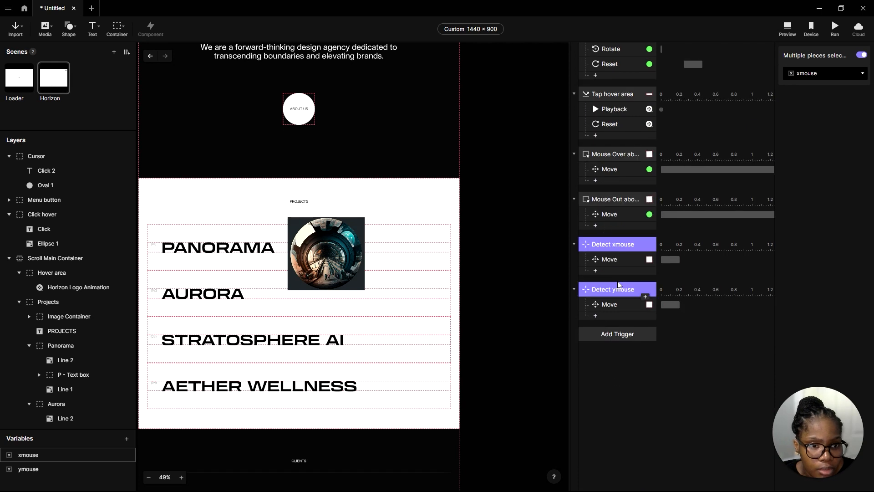
Rename both duplicated mouse-position triggers, Detect xmouse and Detect ymouse, to Detect Image
double_click(617, 245)
left_click_drag(632, 246, 615, 246)
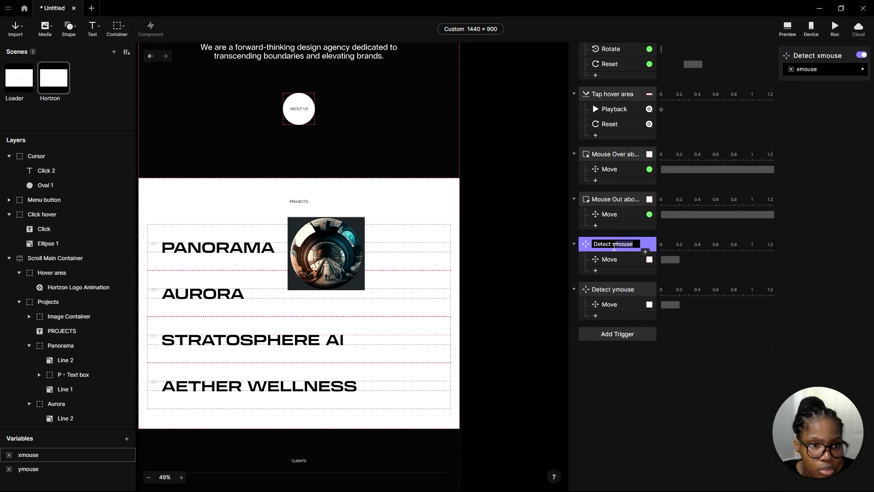
key("BackSpace")
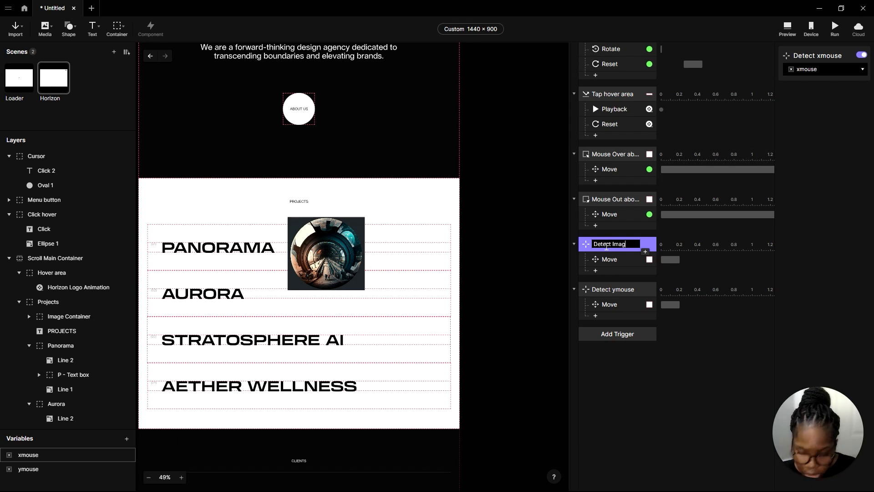
double_click(634, 291)
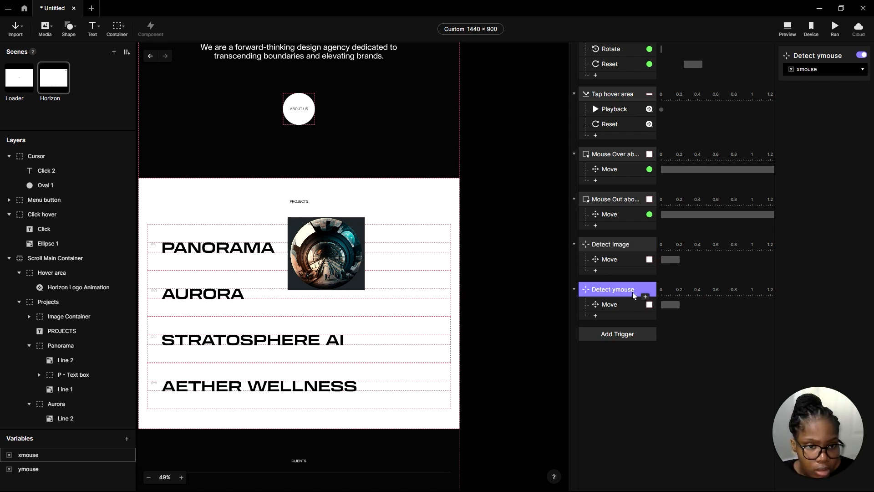
left_click_drag(635, 291, 611, 298)
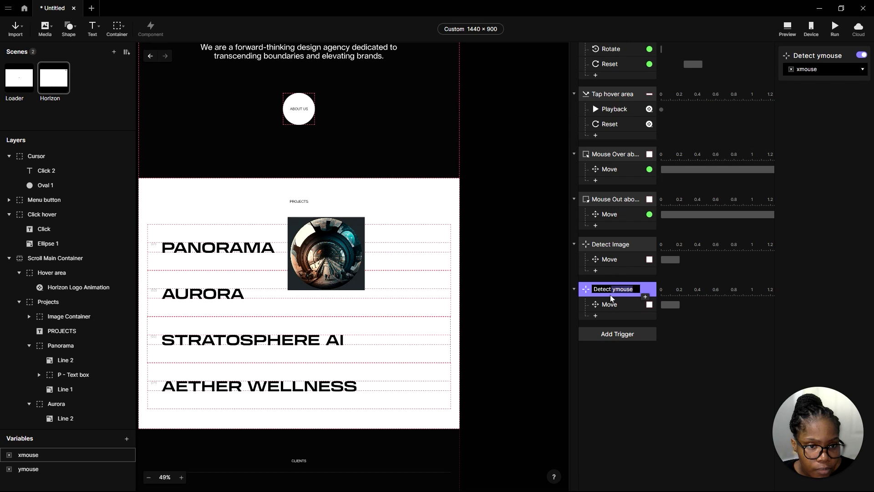
type("Image")
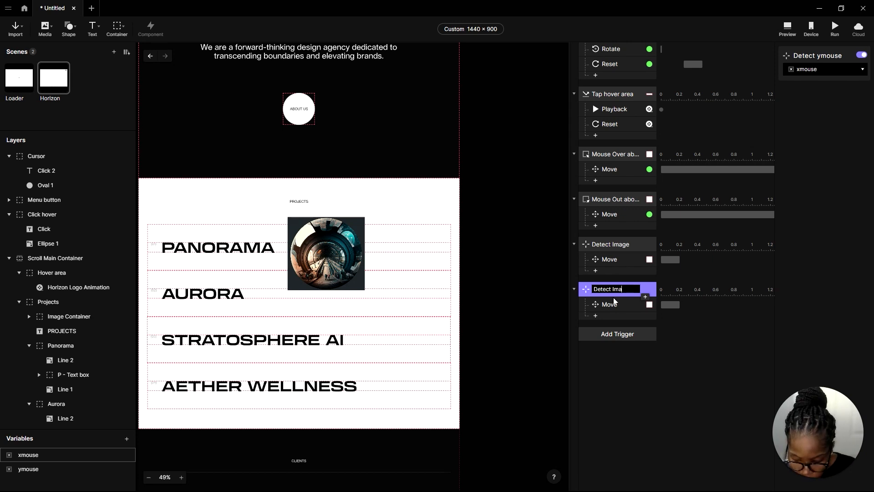
key("Return")
Retarget the $mouseX Move response of the first Detect Image trigger from Cursor to Image Container
left_click(626, 262)
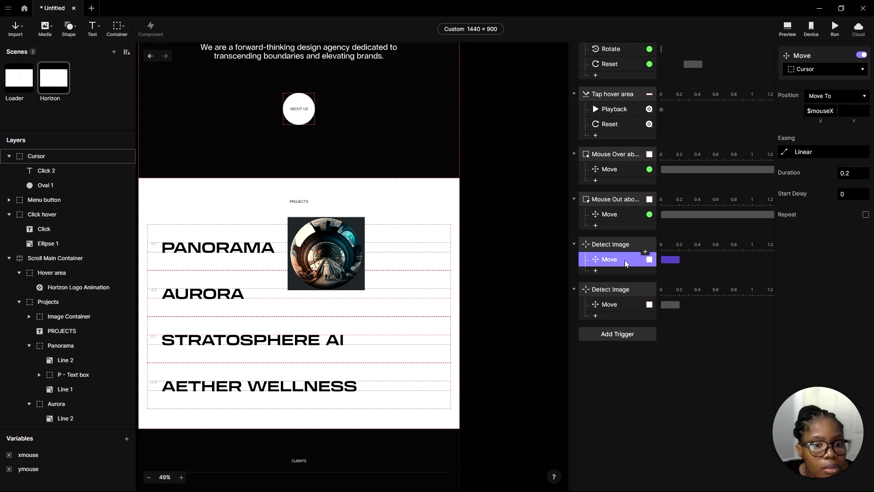
left_click(827, 69)
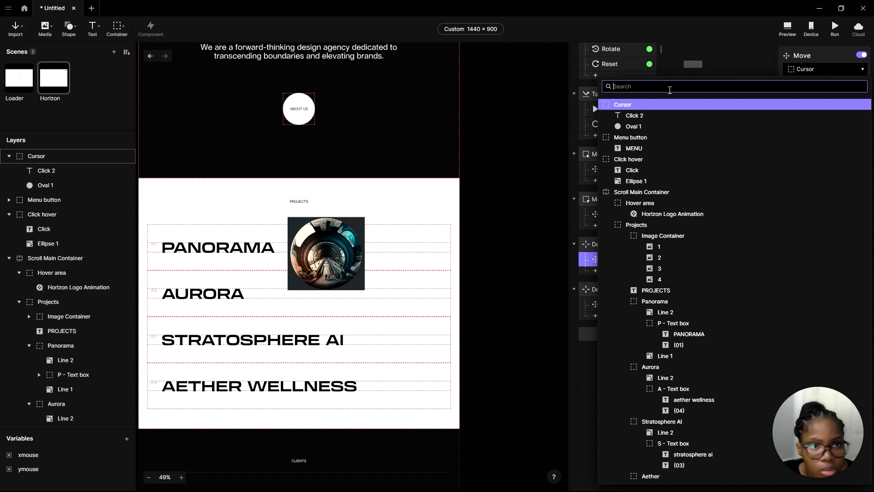
type("imah")
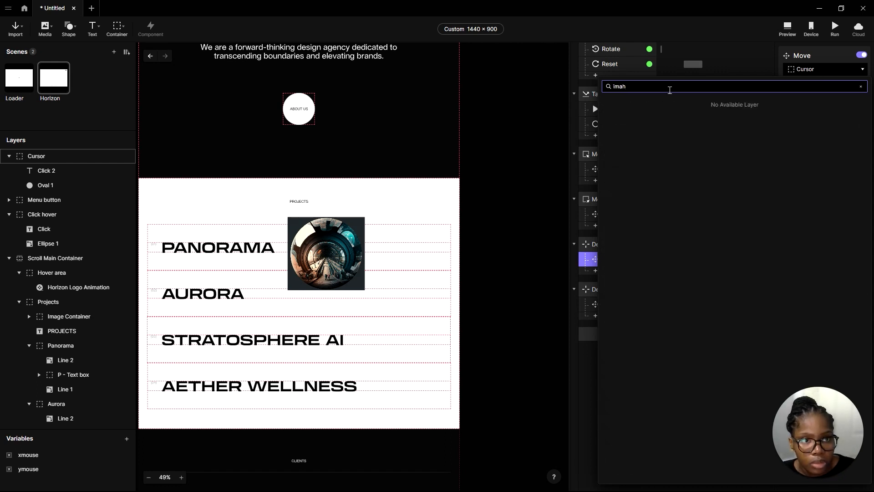
key("BackSpace")
type("ge")
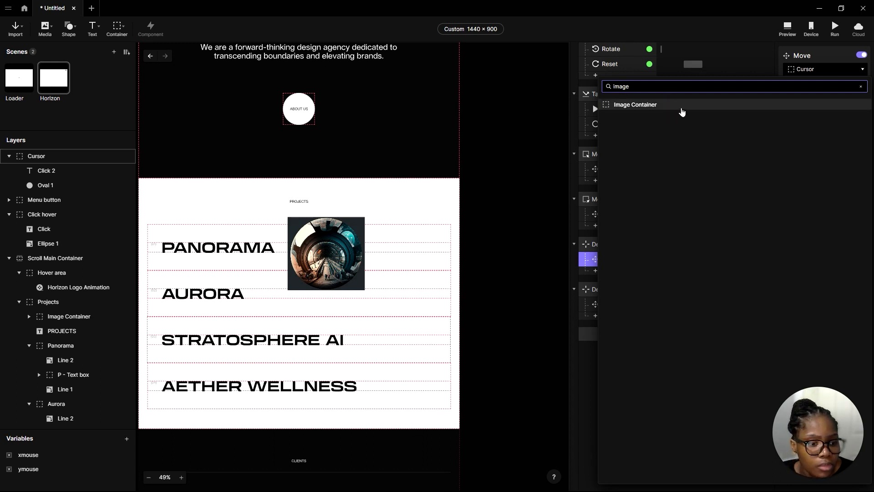
left_click(681, 106)
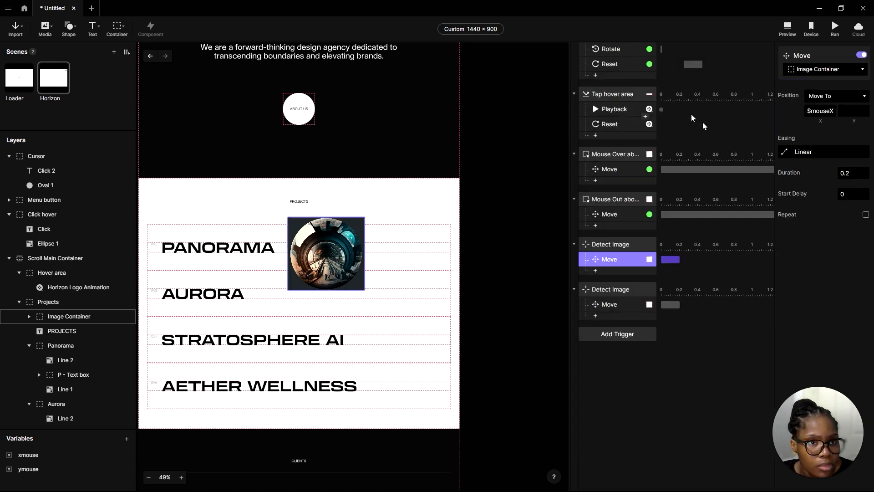
Retarget the $mouseY Move response of the second Detect Image trigger from Cursor to Image Container
left_click(620, 305)
left_click(821, 70)
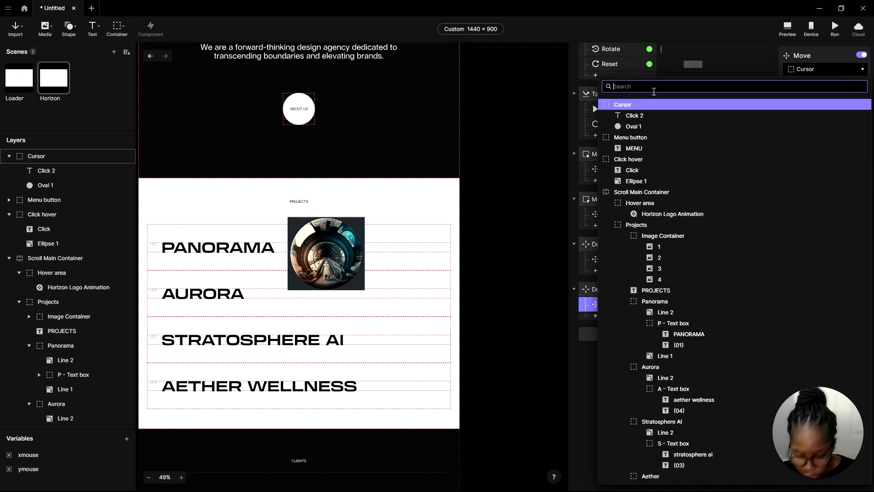
type("imag")
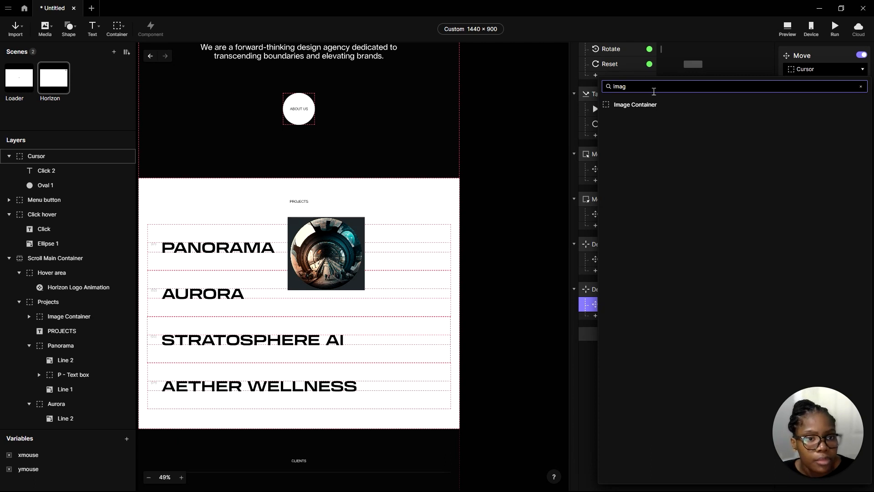
left_click(637, 108)
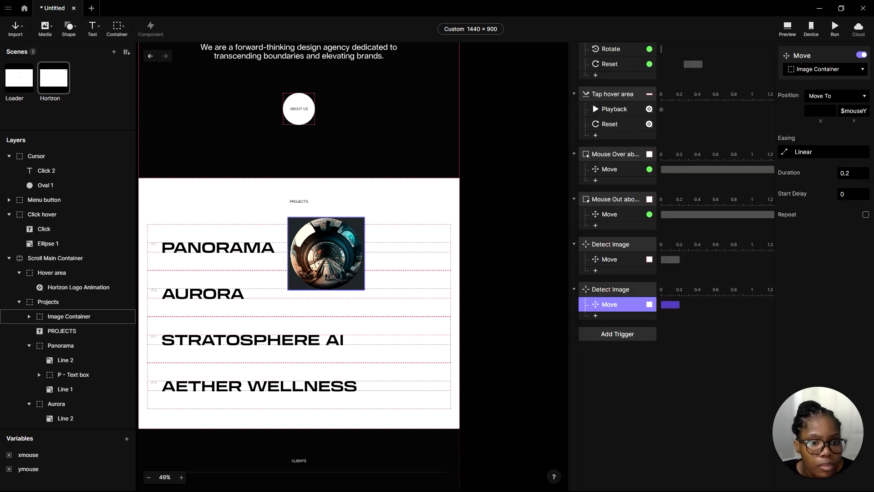
left_click(660, 367)
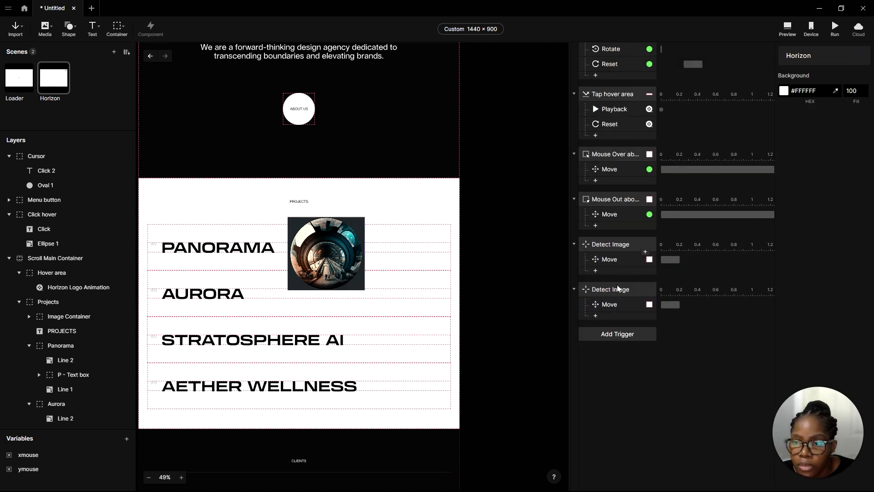
Preview the prototype and check how the project image follows the pointer while moving through the Projects section
left_click(787, 29)
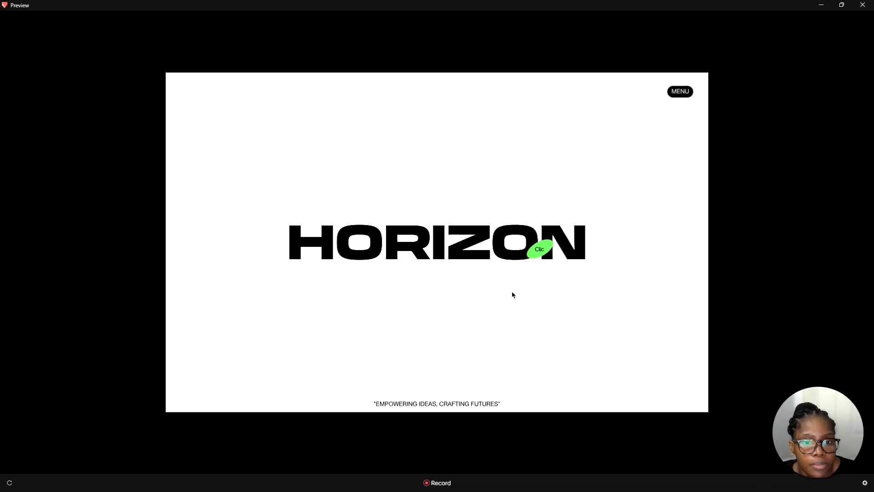
scroll(500, 345, "down", 10)
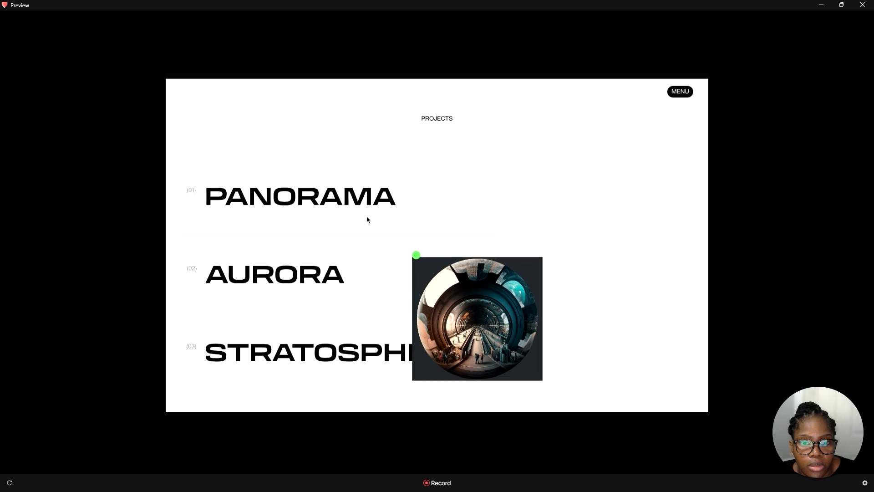
scroll(355, 159, "down", 2)
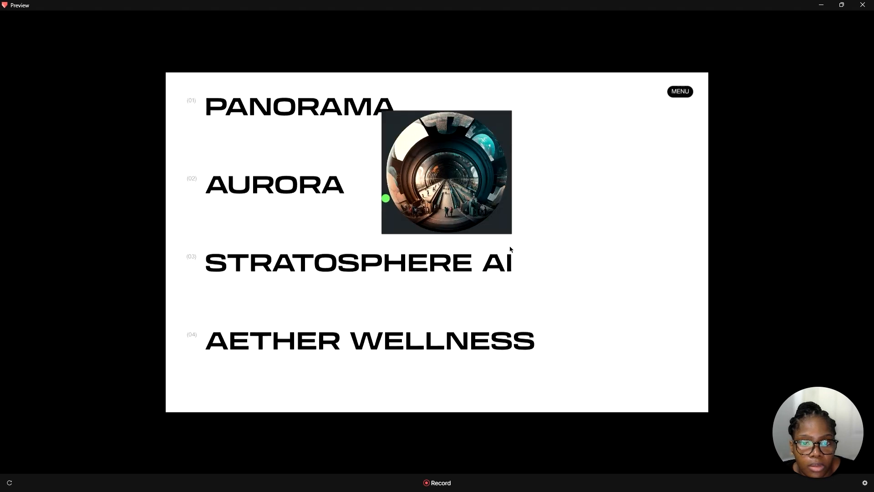
scroll(273, 255, "up", 3)
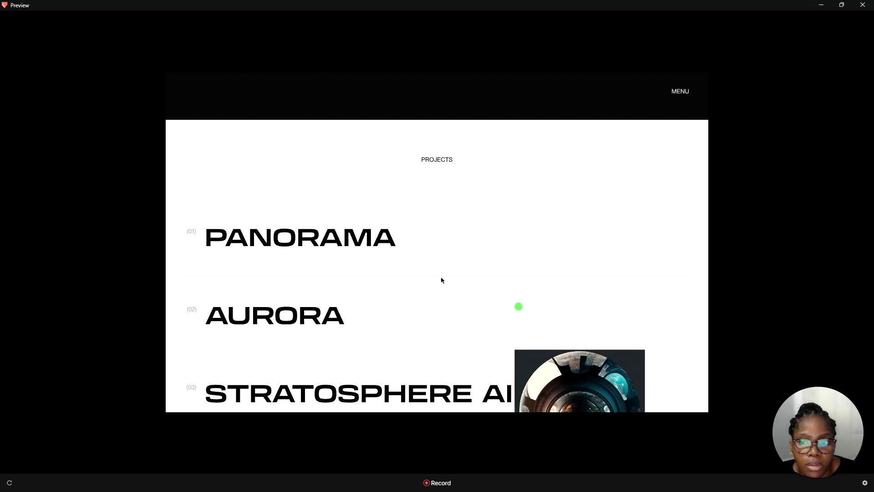
scroll(442, 280, "down", 4)
scroll(434, 162, "up", 6)
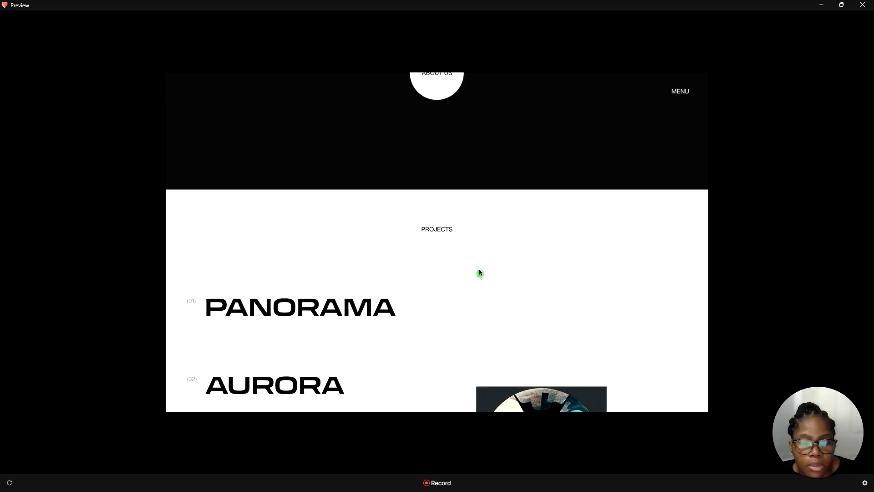
left_click(820, 5)
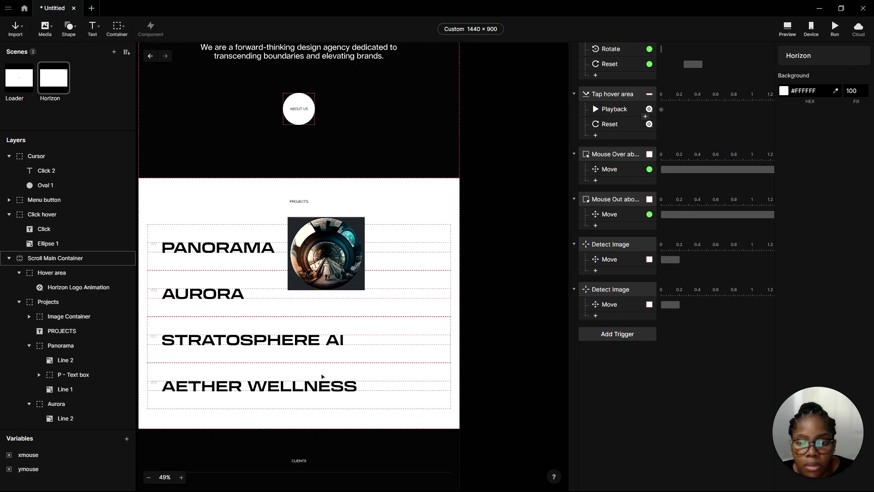
Set the origin to the centre (50, 50) for Image Container and for its images 1 to 4
left_click(810, 175)
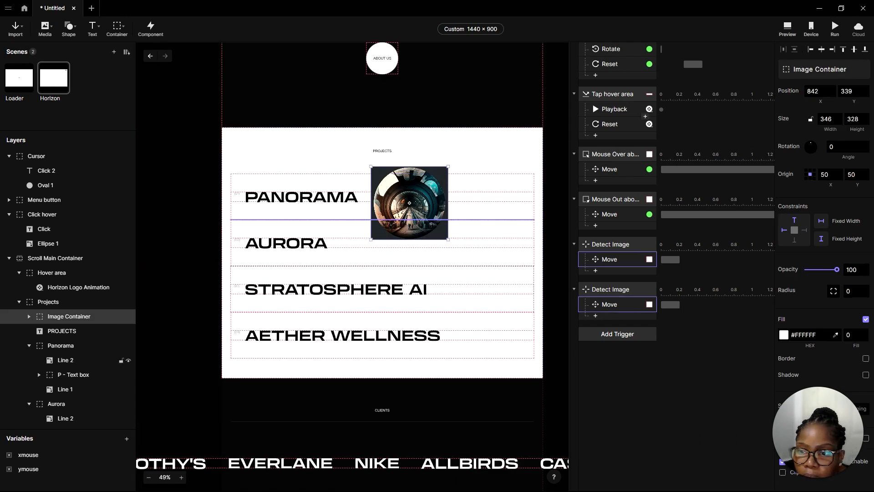
left_click(30, 318)
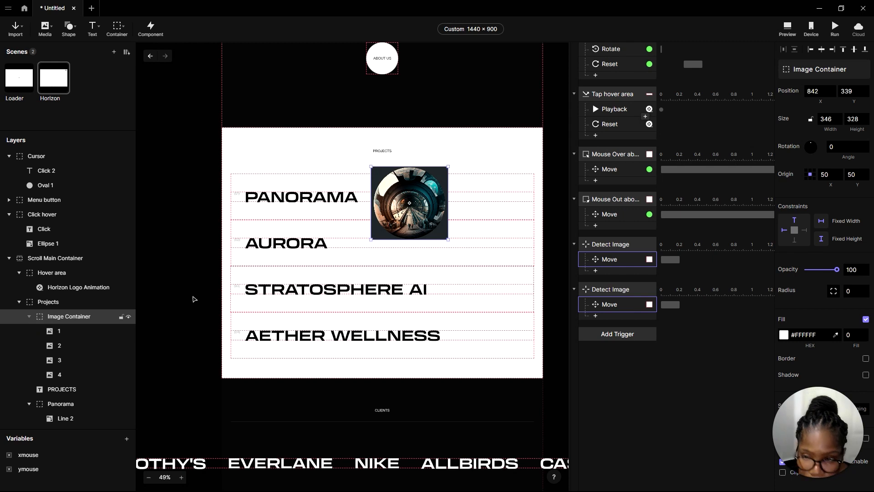
left_click(53, 334)
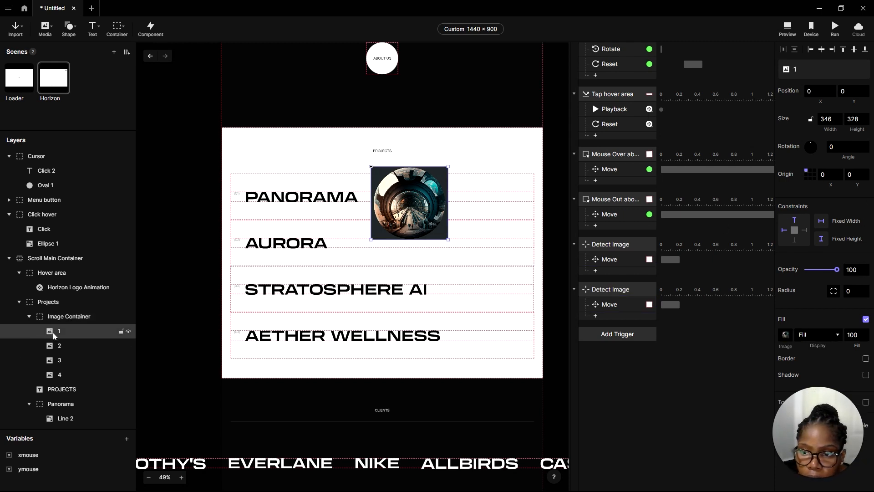
left_click(57, 373, "shift")
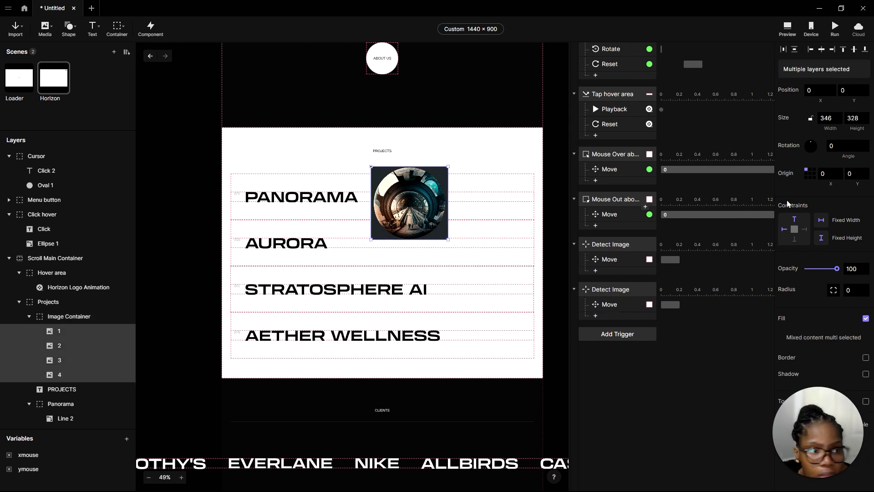
left_click(811, 174)
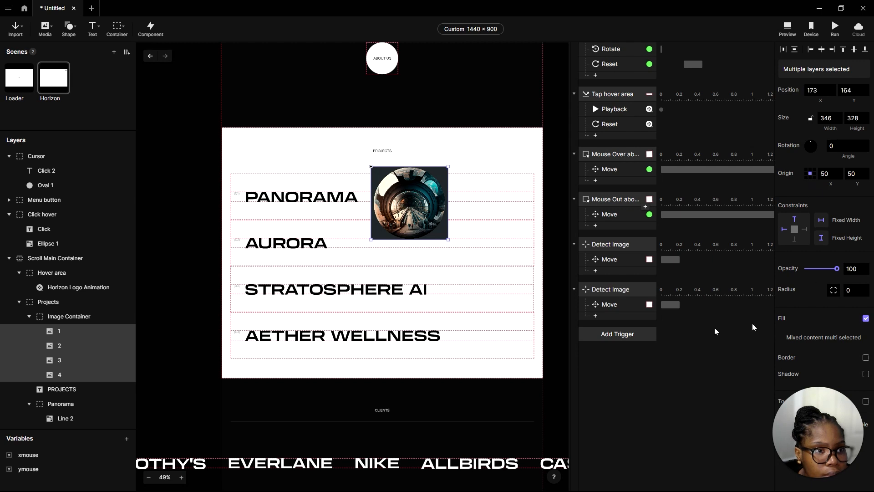
left_click(664, 397)
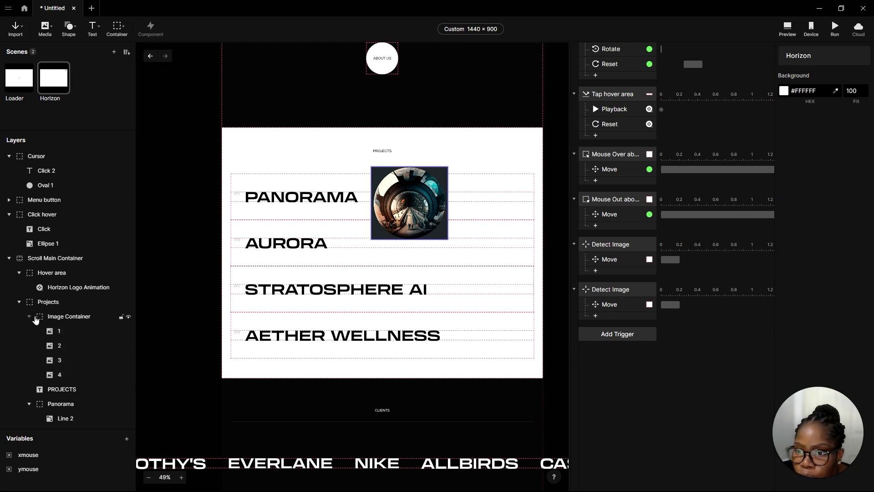
left_click(57, 317)
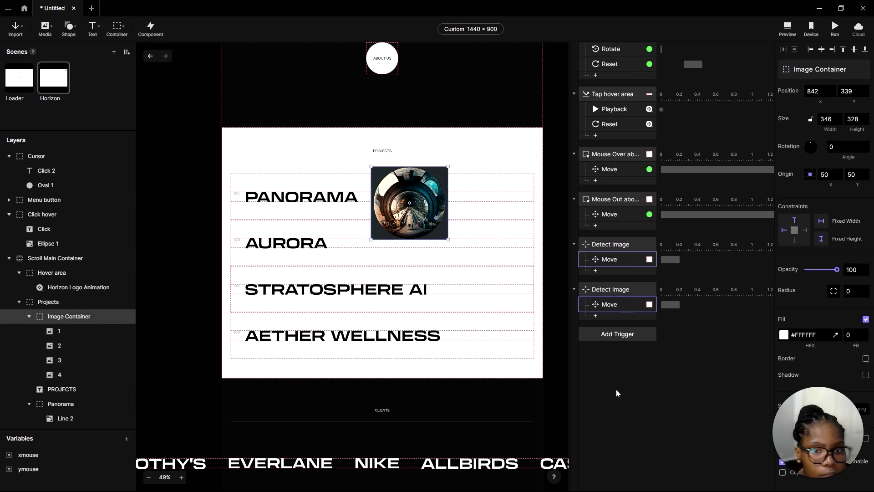
left_click(642, 393)
left_click(425, 225)
double_click(425, 226)
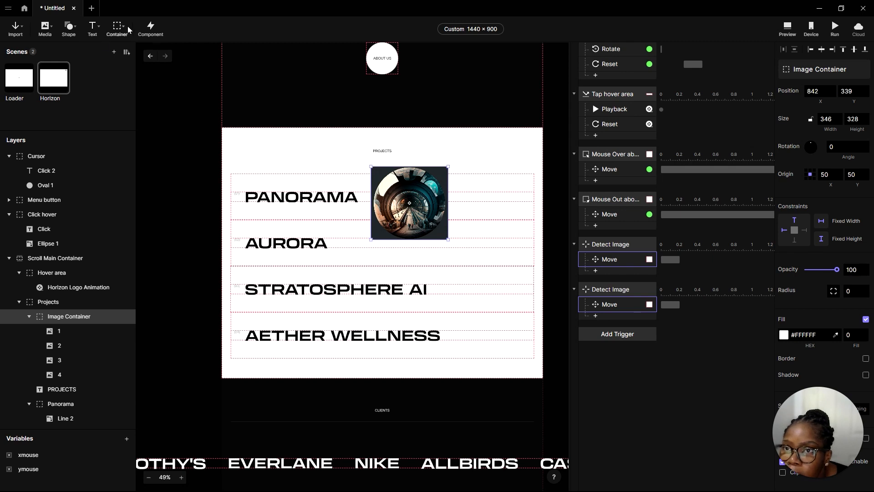
Draw a new container over the four project rows at X 40, Y 207, sized 1361 by 828
left_click(129, 39)
left_click(127, 47)
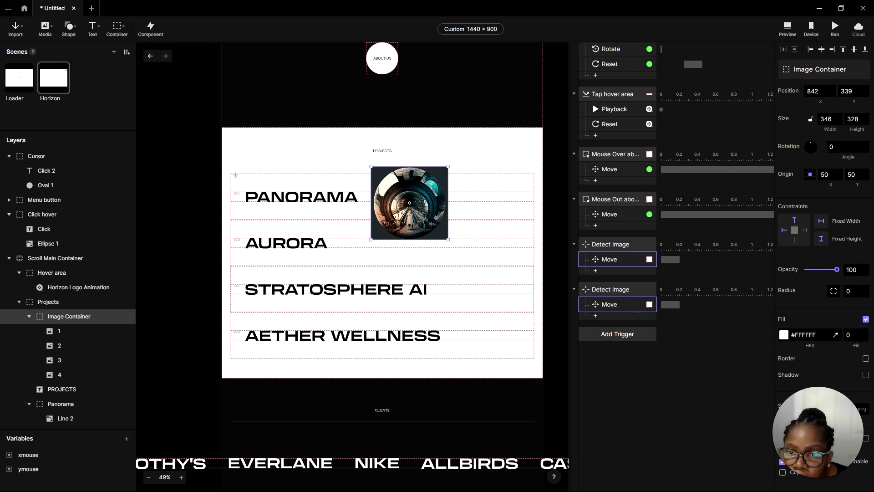
left_click_drag(231, 174, 534, 258)
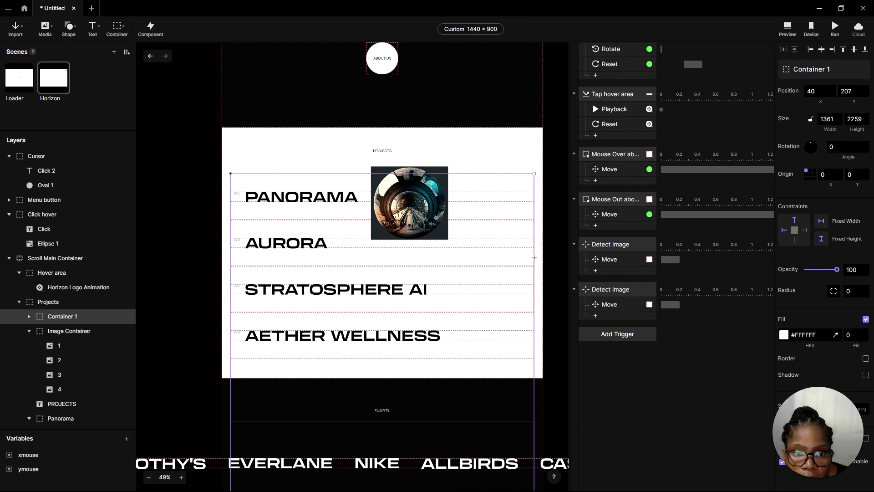
scroll(458, 220, "down", 5, "ctrl")
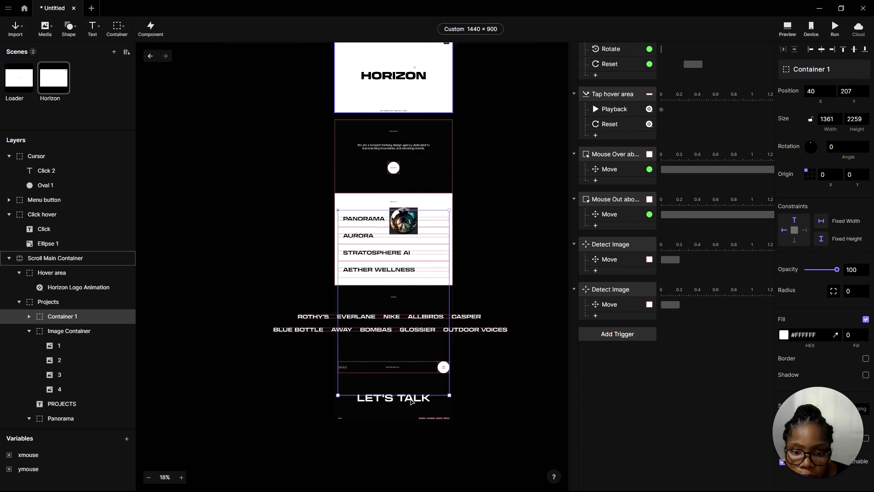
left_click_drag(411, 402, 416, 357)
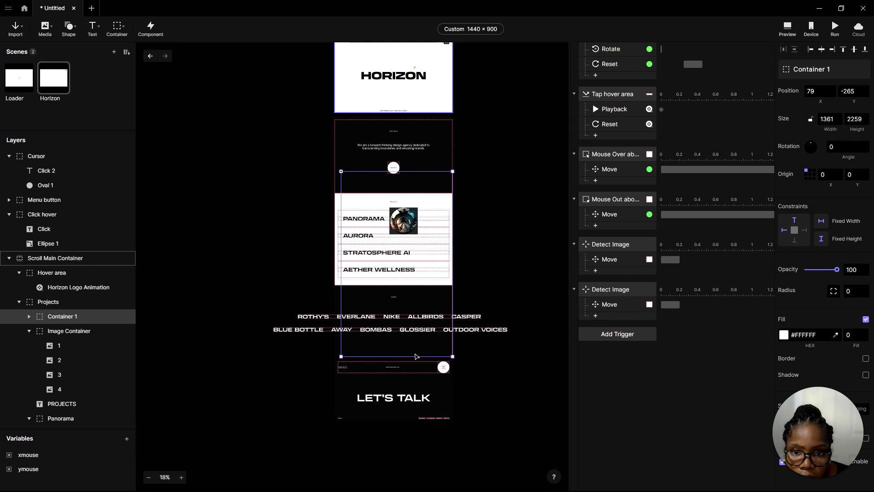
key("ctrl+z")
left_click_drag(406, 399, 413, 279)
scroll(421, 234, "up", 5)
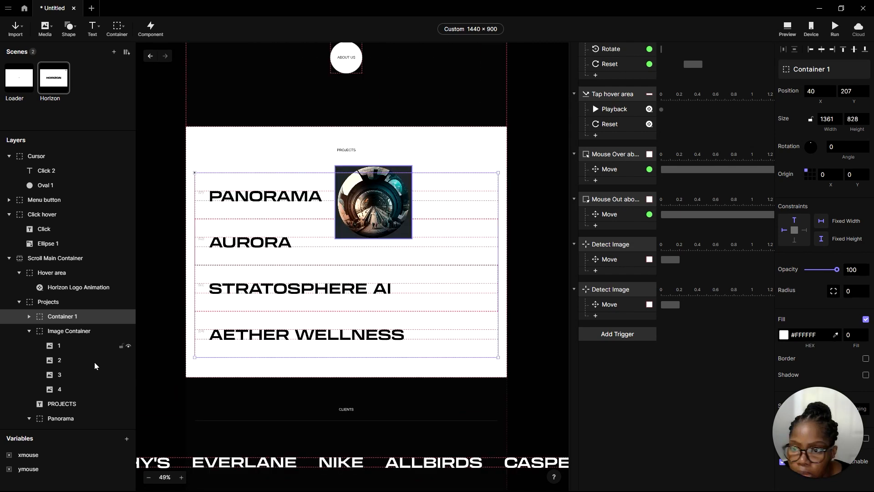
Move Image Container, the PROJECTS title and the Panorama, Aurora, Stratosphere AI and Aether containers into Container 1
left_click(30, 331)
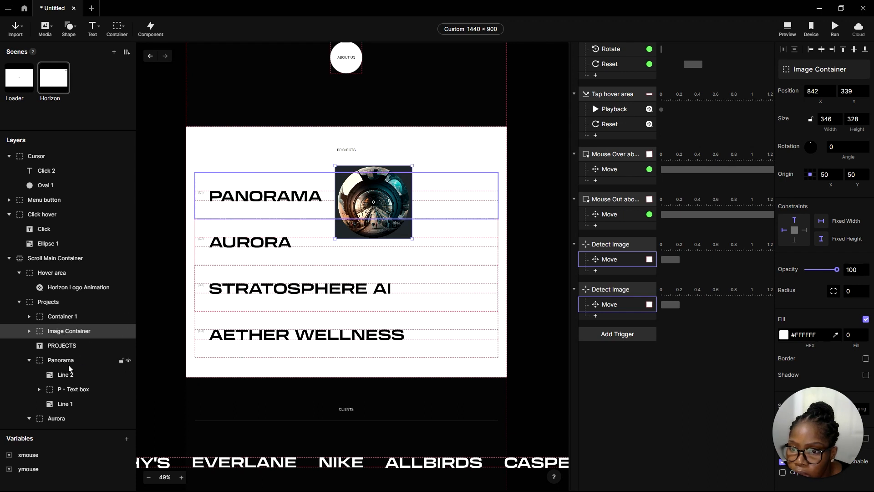
scroll(68, 346, "down", 5)
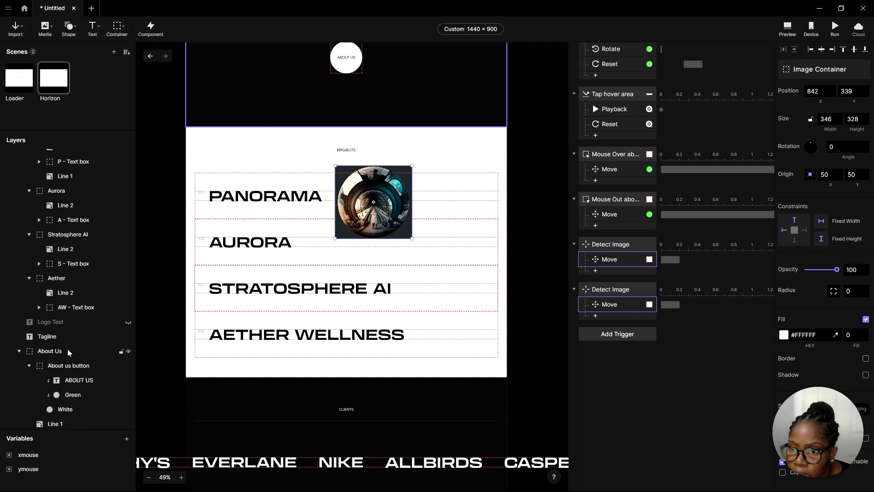
scroll(70, 352, "up", 1)
left_click(70, 326, "shift")
scroll(71, 330, "up", 3)
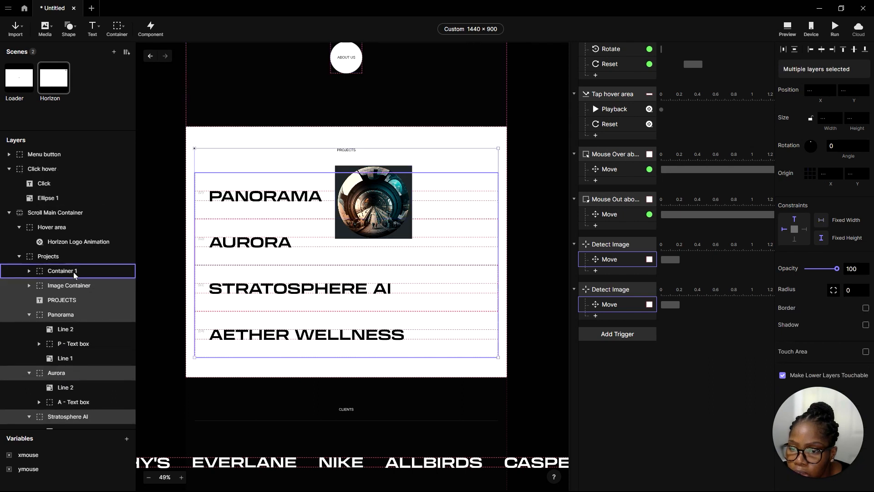
left_click_drag(74, 274, 74, 273)
left_click(30, 273)
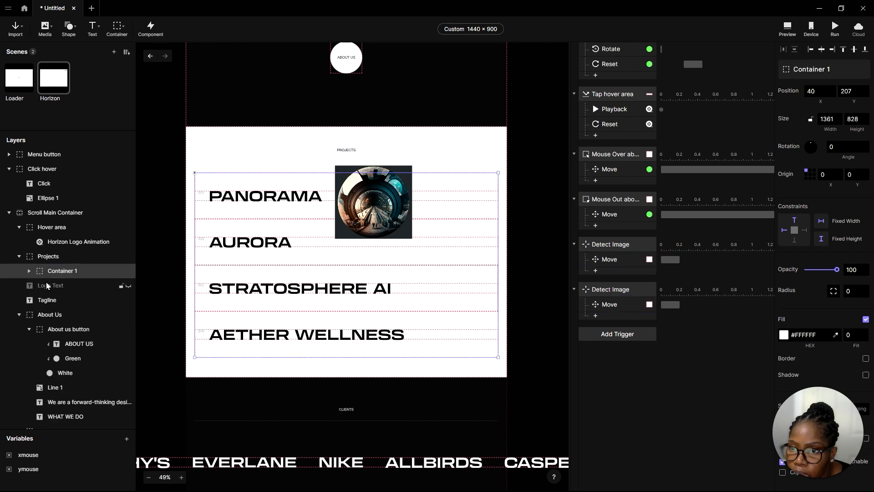
Rename Container 1 as Main Projects Container
double_click(66, 271)
type("Main Projects Container")
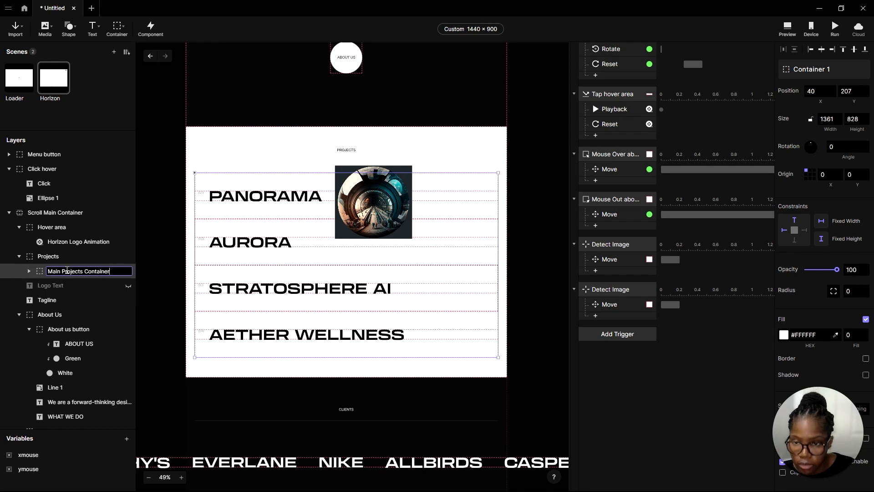
key("Return")
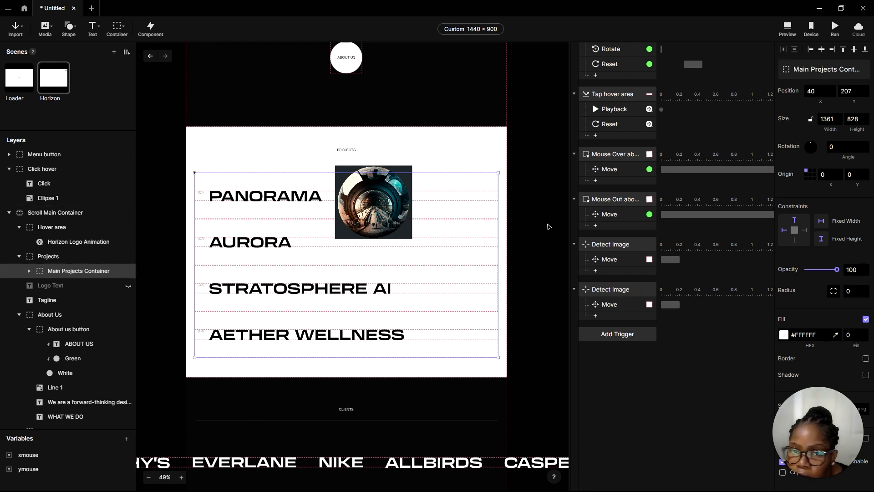
Add a Mouse Over trigger targeting Main Projects Container
left_click(626, 334)
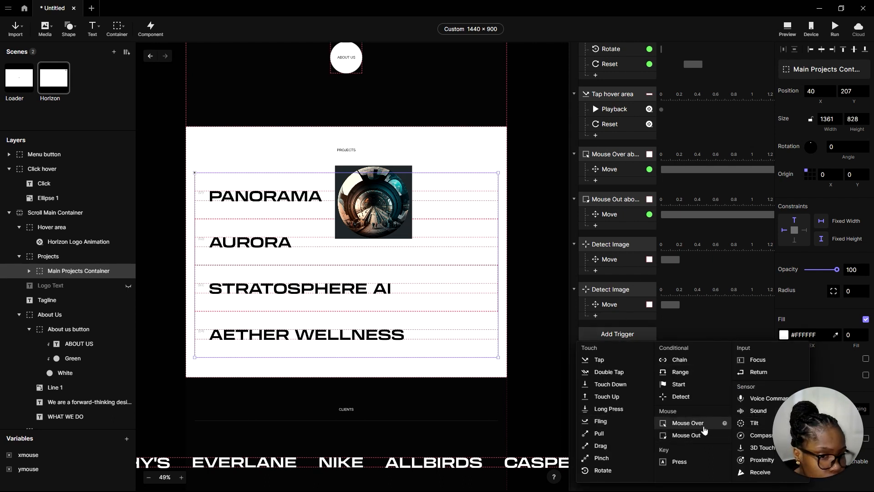
left_click(690, 422)
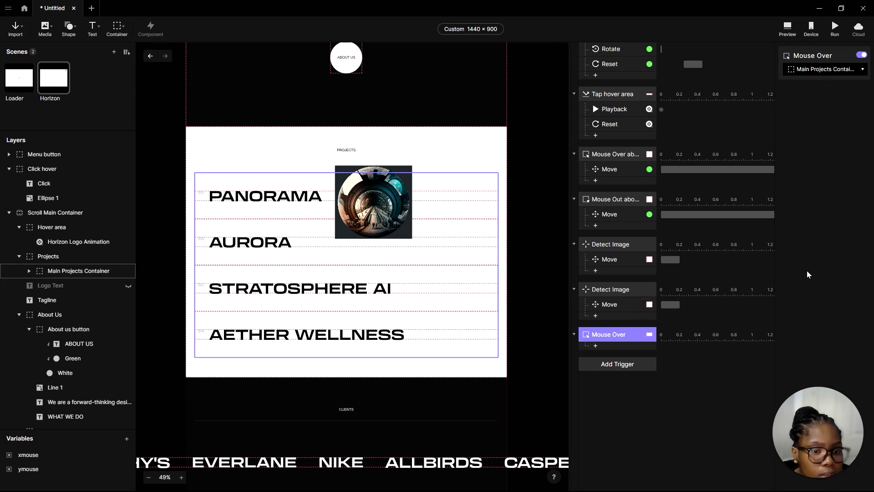
left_click(819, 68)
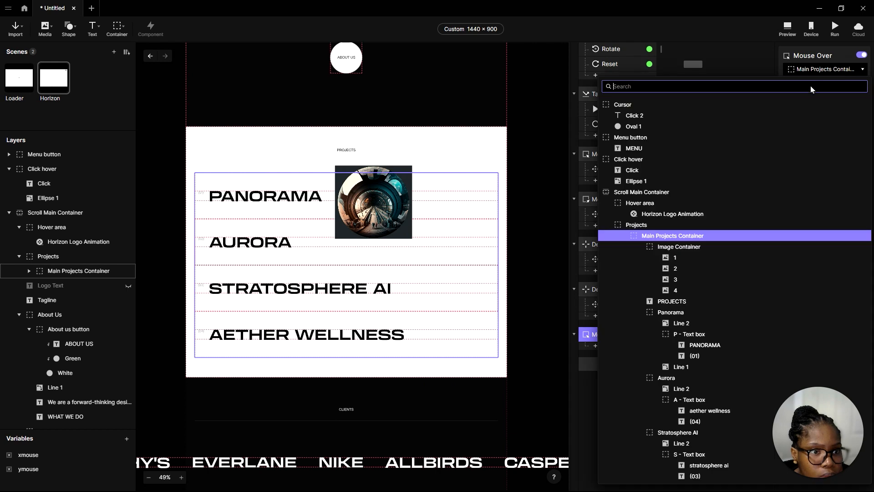
left_click(663, 236)
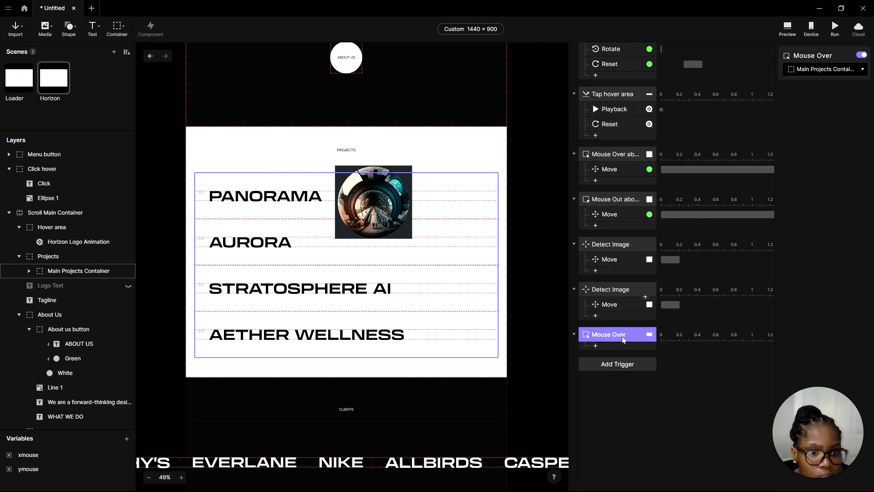
left_click(604, 349)
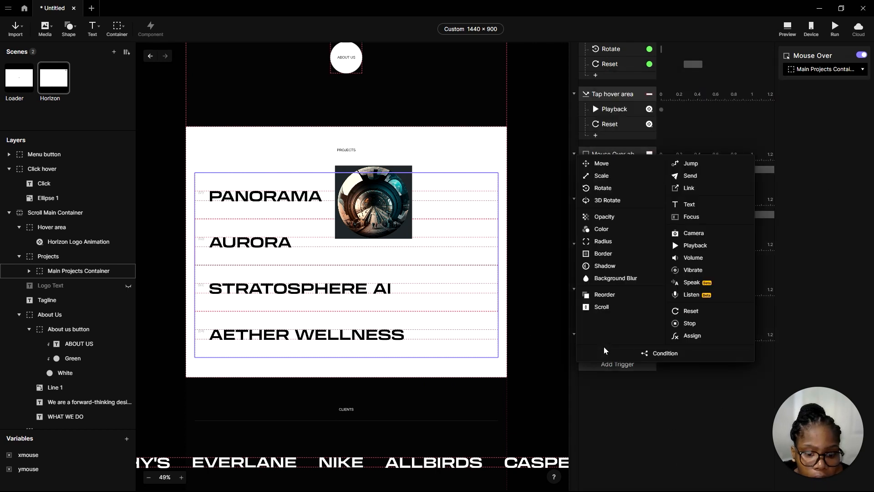
left_click(834, 70)
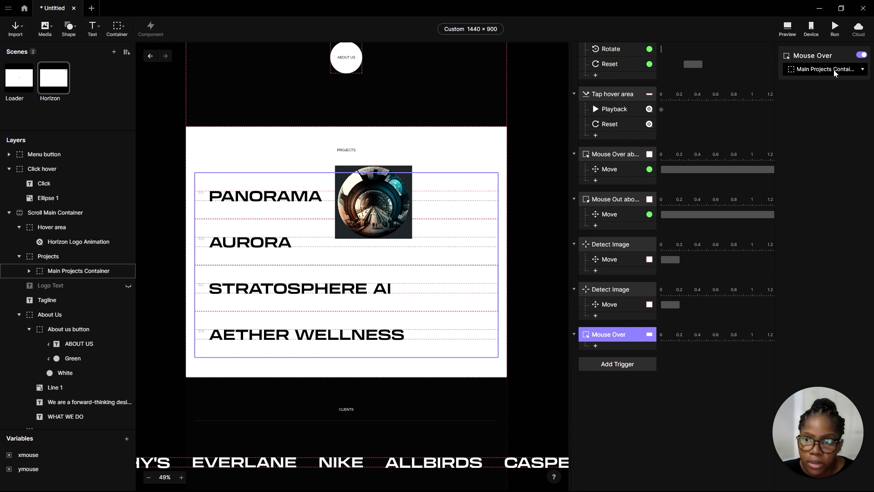
left_click(834, 70)
left_click(733, 236)
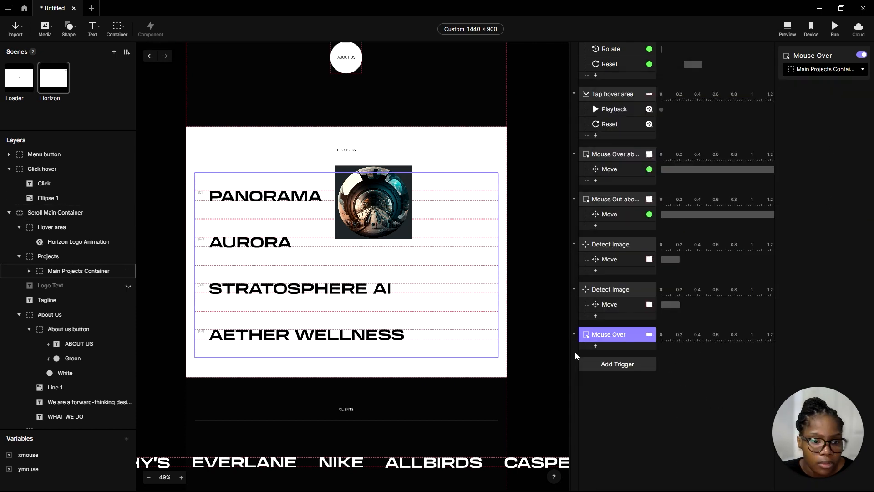
left_click(778, 297)
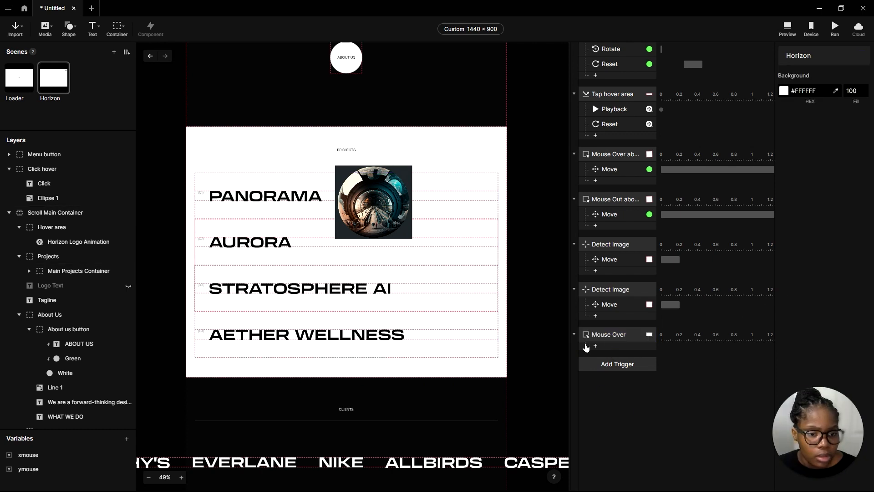
Add a condition to the Mouse Over trigger requiring the Opacity of Image Container to equal 100
left_click(611, 353)
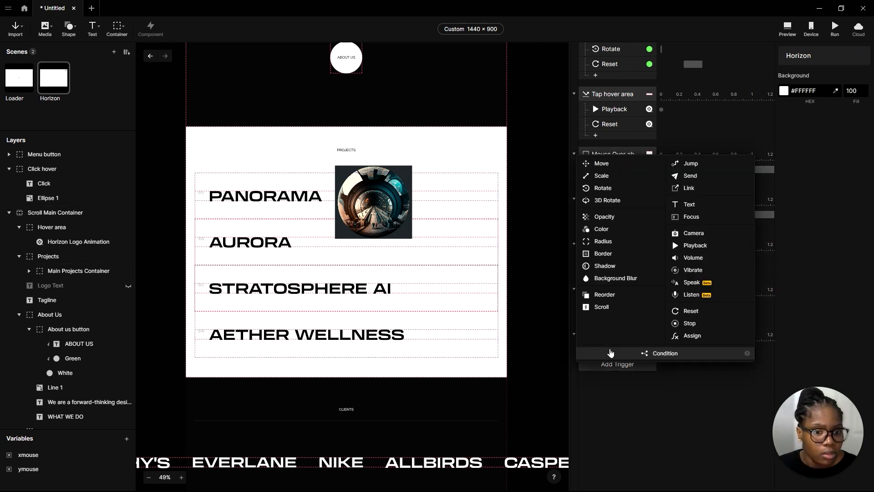
left_click(650, 354)
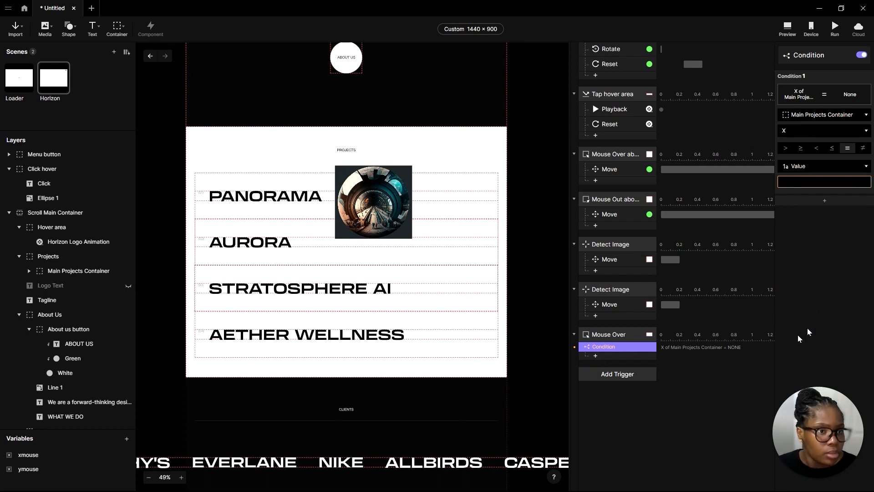
left_click(835, 116)
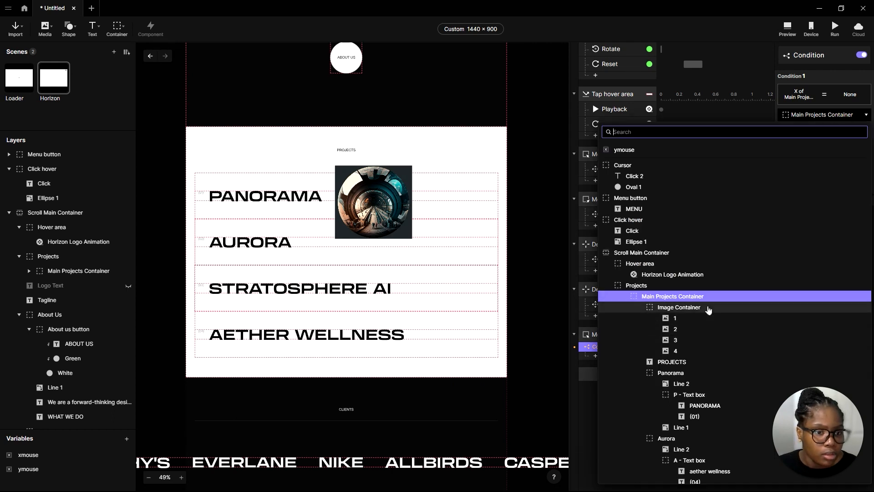
left_click(709, 310)
left_click(827, 133)
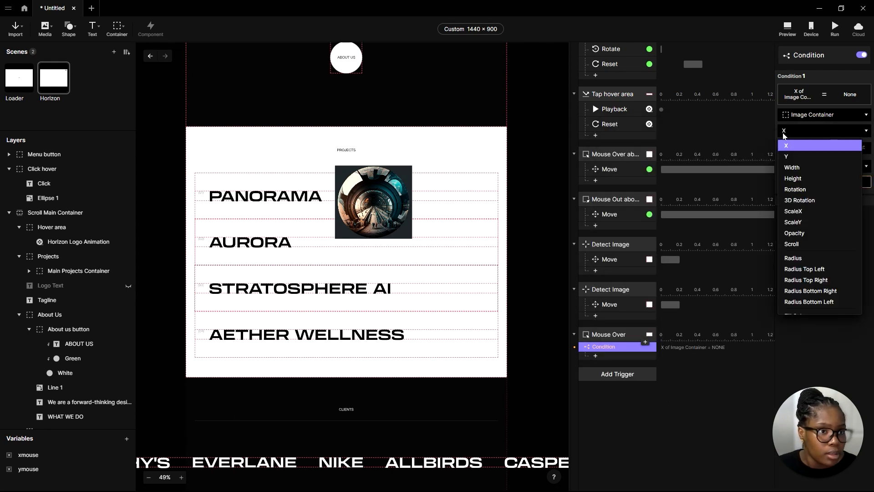
left_click(815, 232)
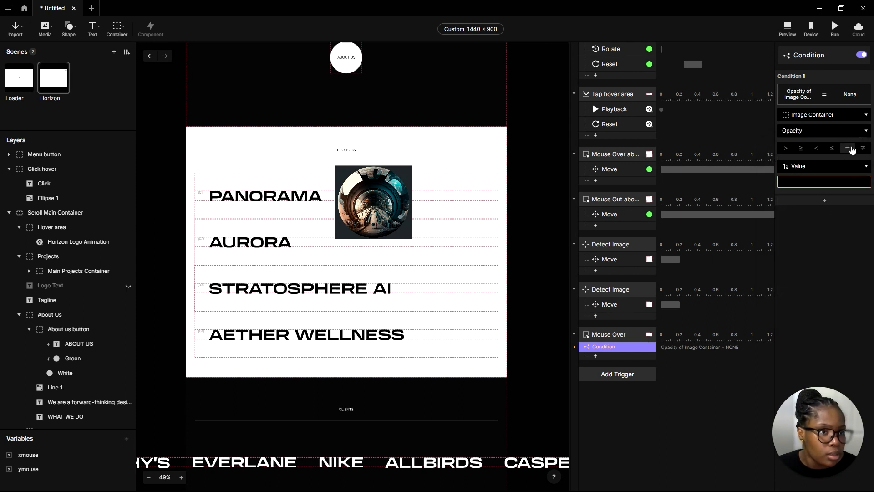
left_click(799, 181)
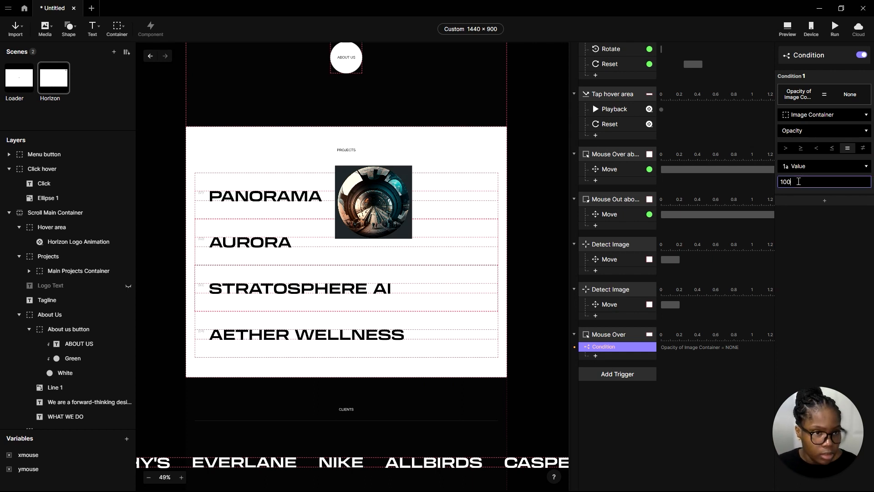
key("Return")
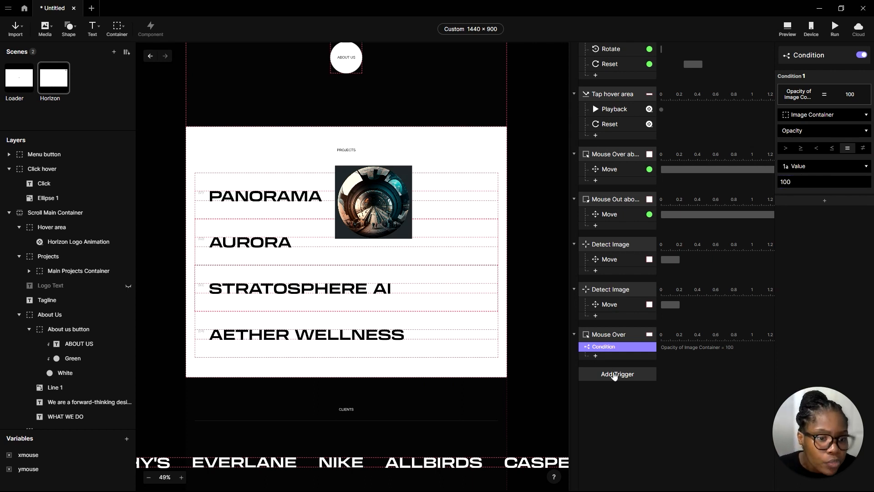
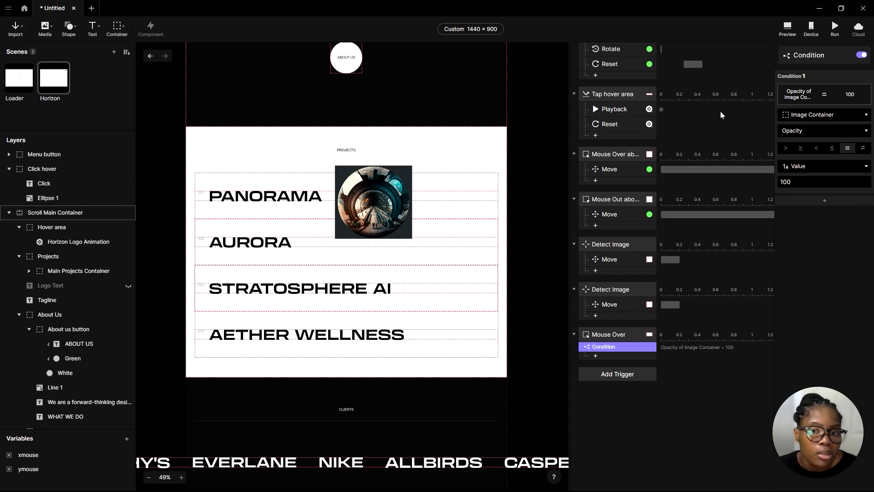
Preview the prototype and check how the project image and cursor behave while scrolling through the Projects section
left_click(787, 30)
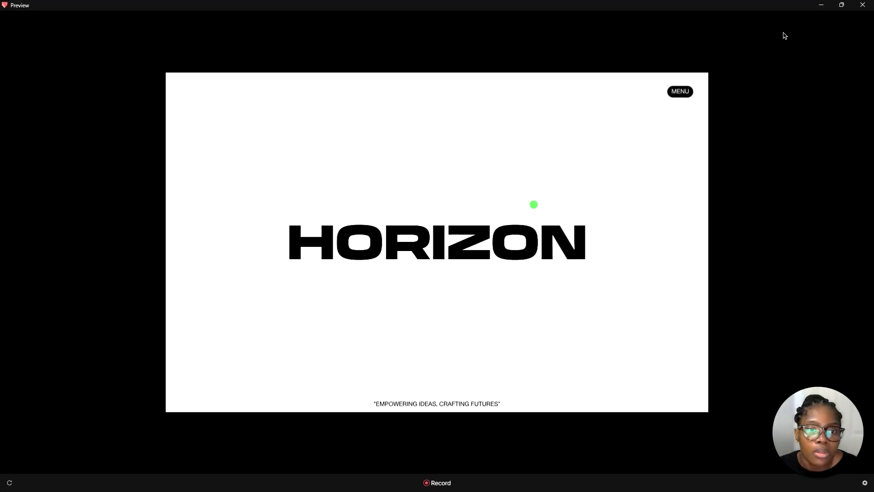
scroll(398, 334, "down", 10)
scroll(438, 288, "down", 2)
scroll(436, 216, "up", 6)
scroll(459, 248, "down", 3)
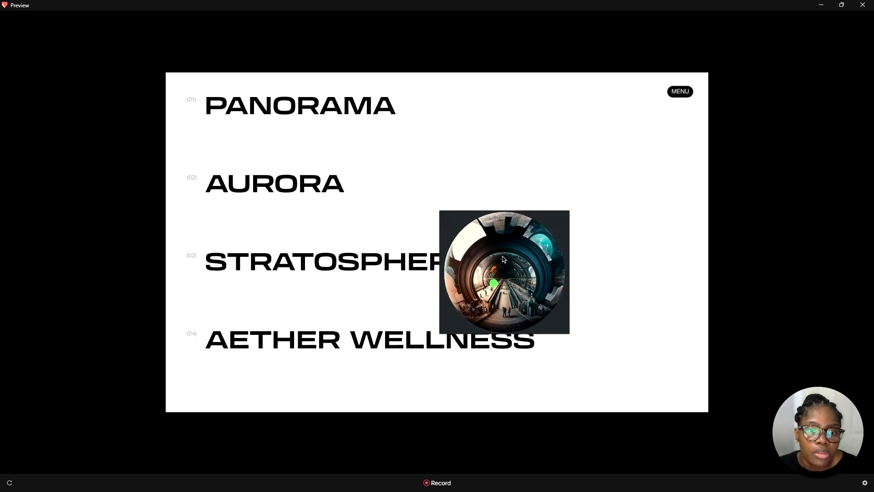
scroll(496, 237, "up", 5)
scroll(473, 227, "down", 2)
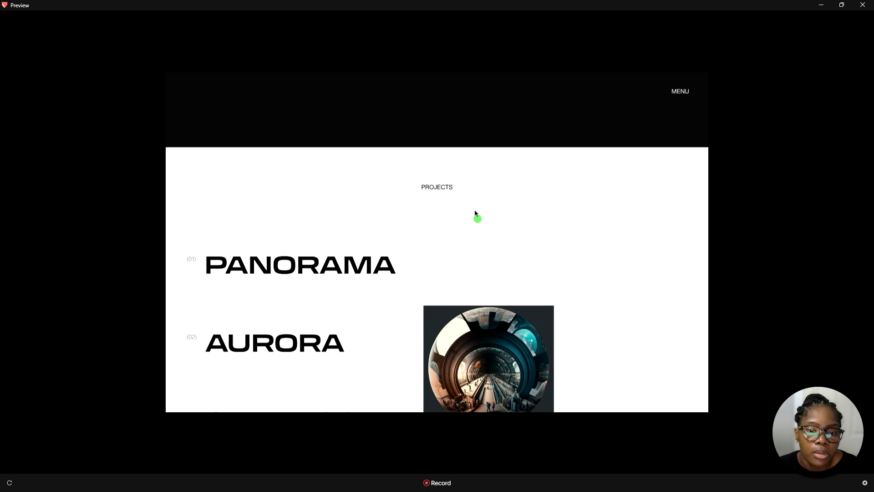
scroll(341, 273, "down", 2)
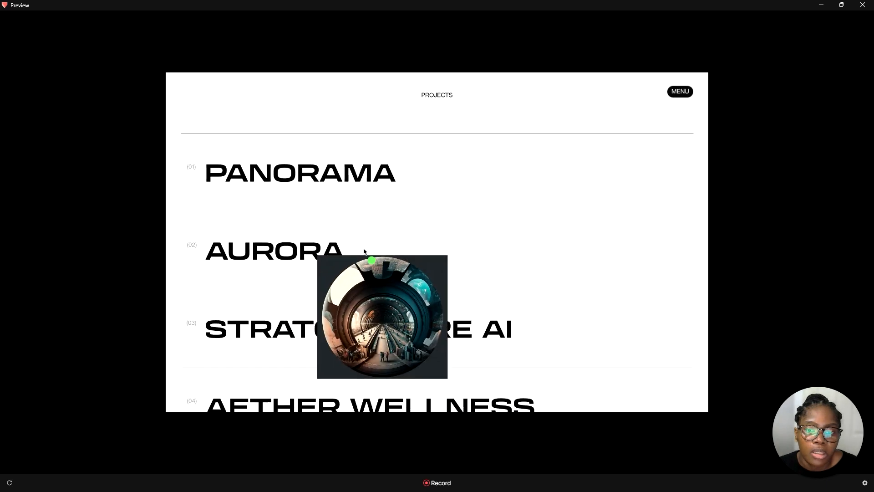
left_click(822, 5)
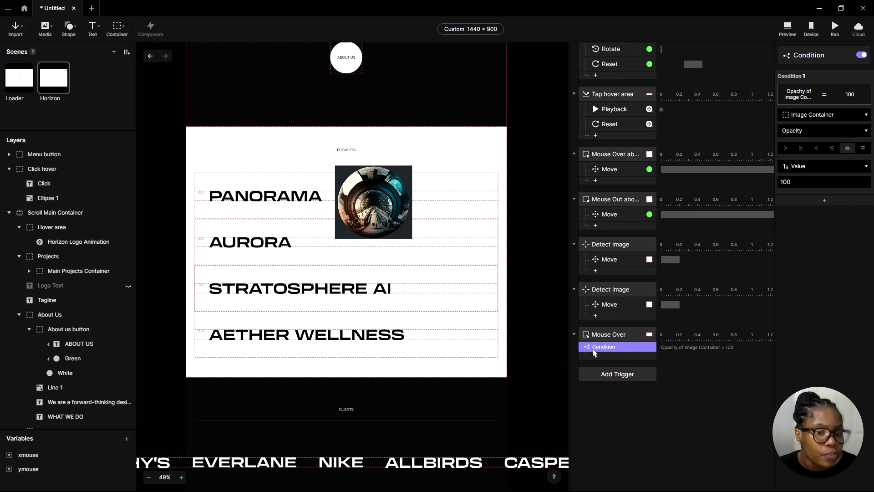
Add an Opacity response under the Mouse Over condition that sets Image Container to 100
left_click(613, 355)
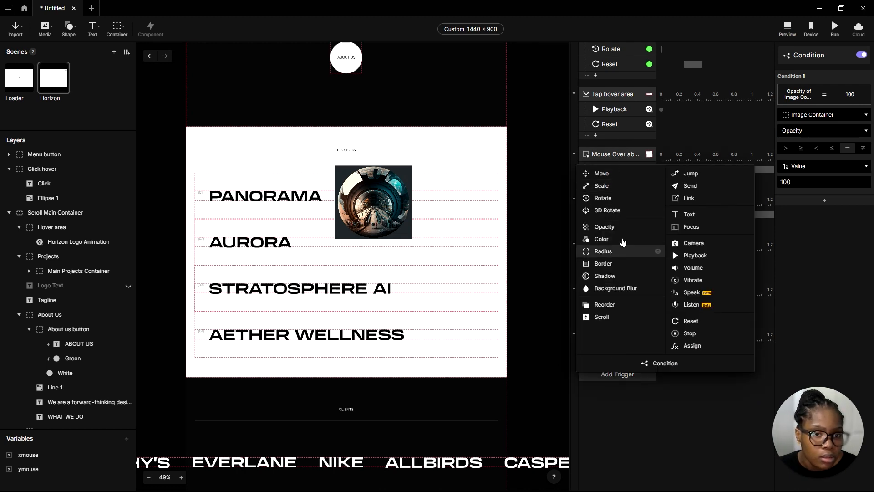
left_click(620, 227)
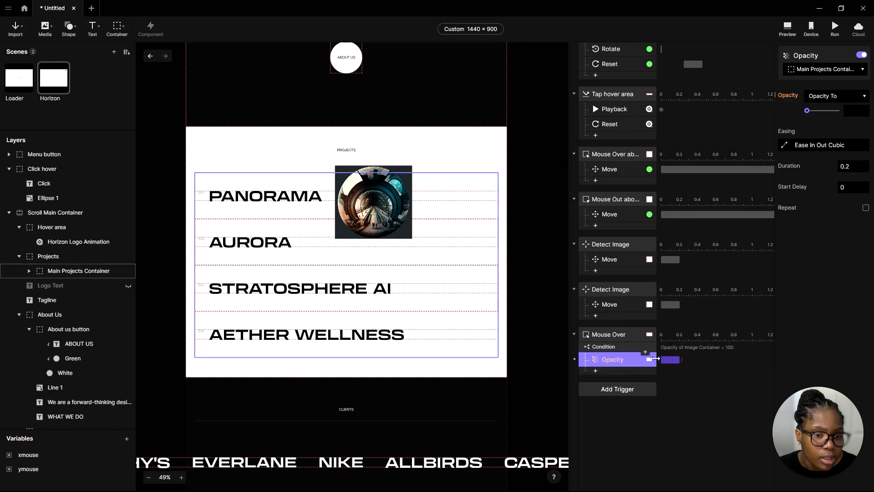
left_click(832, 70)
left_click(675, 246)
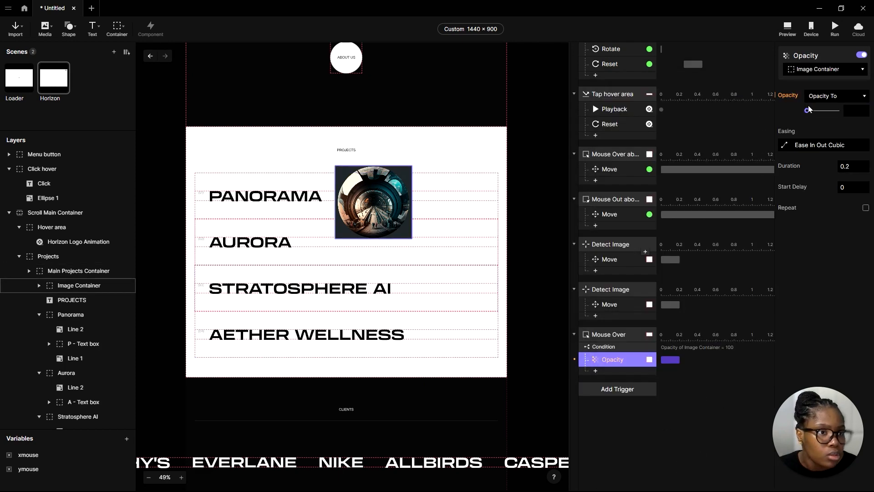
left_click_drag(808, 112, 839, 169)
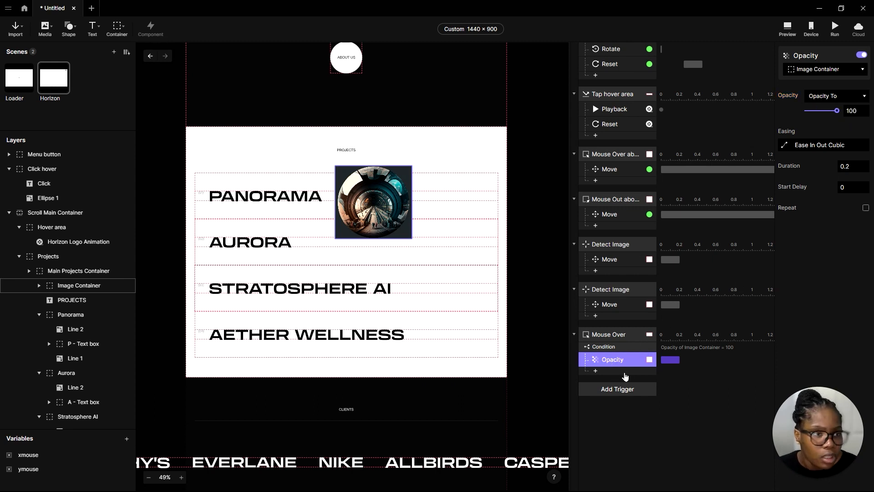
Add a second Opacity response under the Mouse Over condition that sets Cursor to 0
left_click(624, 373)
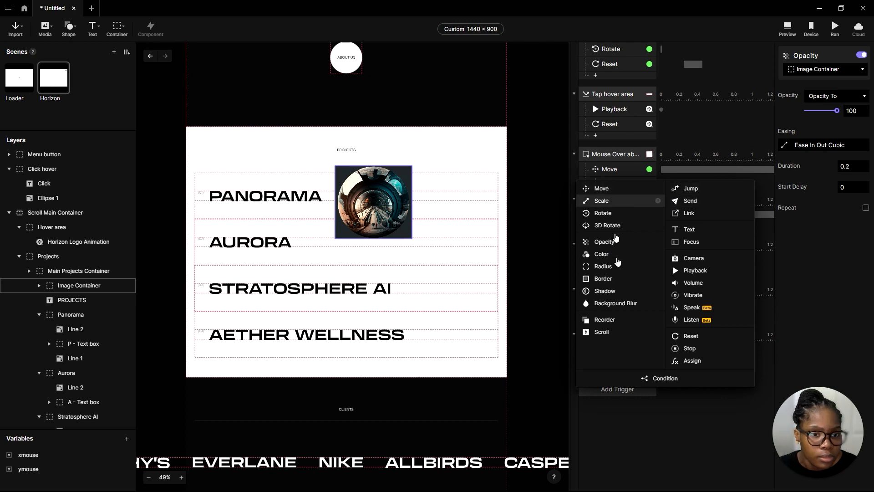
left_click(605, 242)
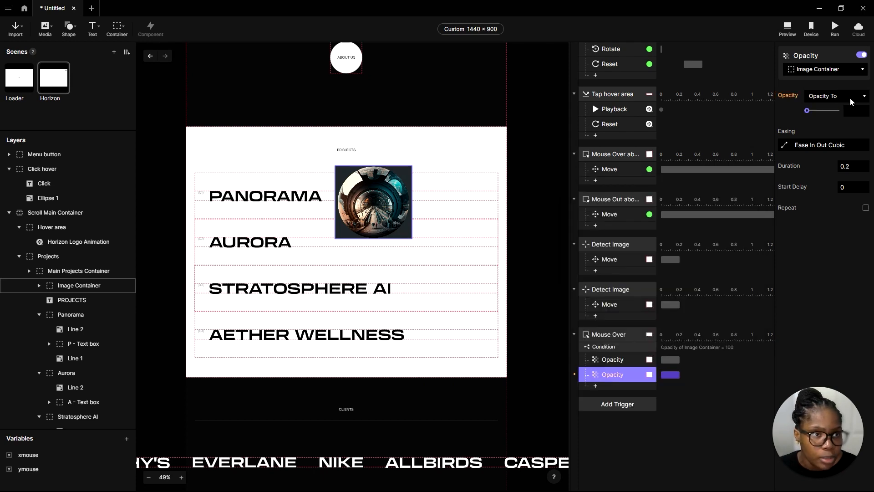
left_click(831, 70)
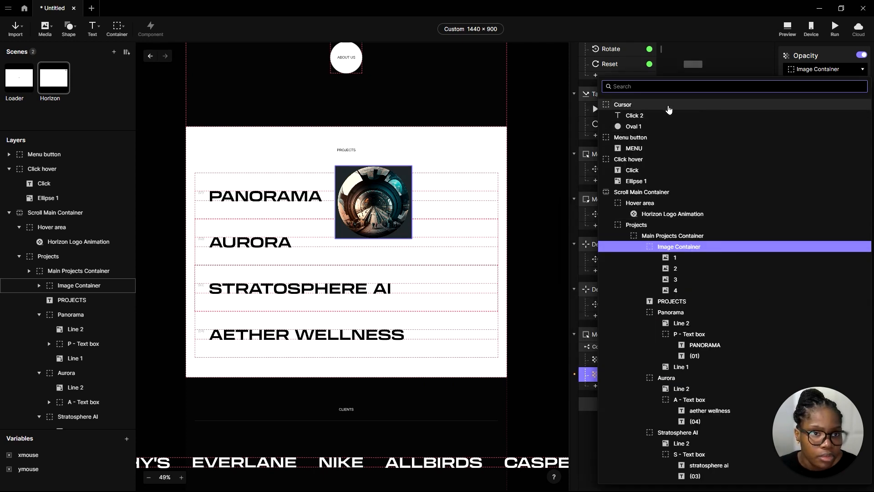
left_click(668, 106)
left_click(810, 112)
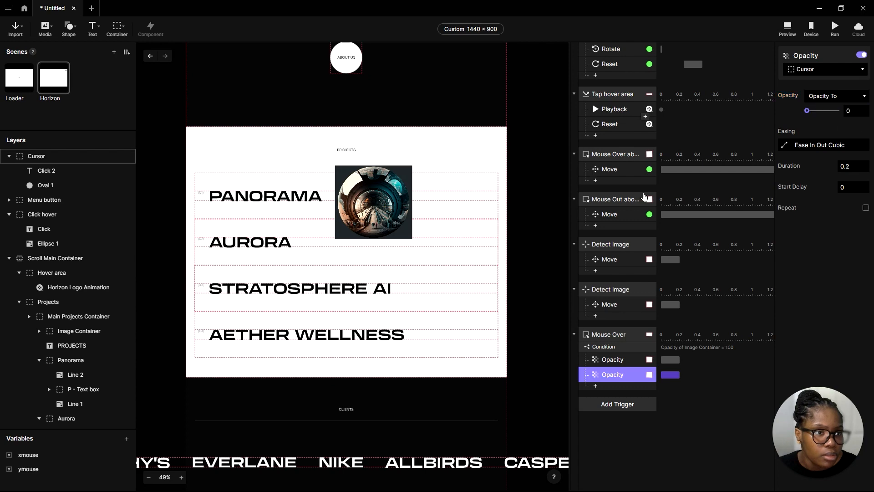
Preview the prototype and check whether the project image appears and the cursor hides when hovering over the Projects section
left_click(789, 29)
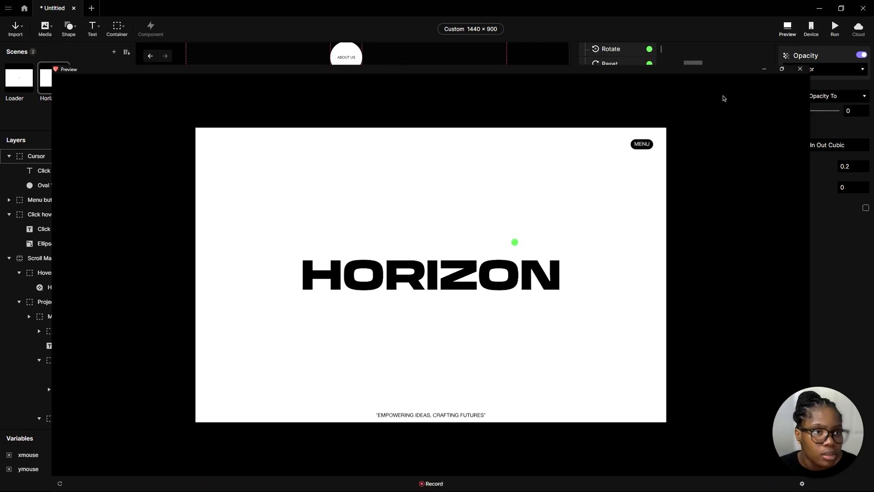
scroll(490, 268, "down", 5)
scroll(531, 129, "down", 4)
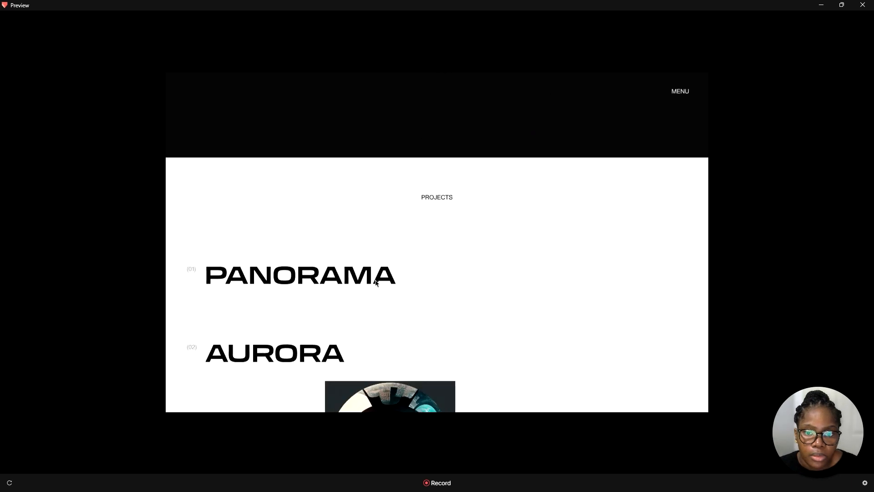
scroll(414, 251, "down", 3)
scroll(440, 182, "up", 1)
scroll(443, 173, "down", 1)
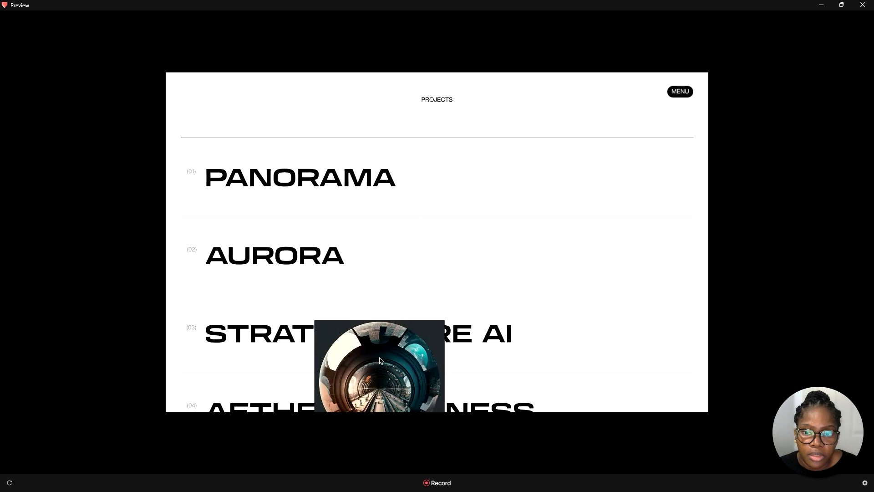
scroll(337, 168, "up", 1)
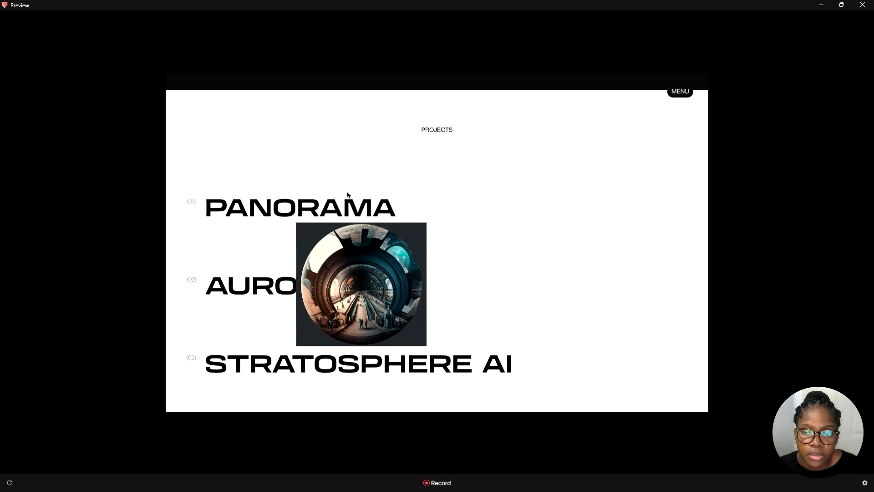
scroll(523, 182, "up", 5)
scroll(519, 218, "up", 2)
scroll(515, 182, "down", 1)
scroll(512, 146, "up", 5)
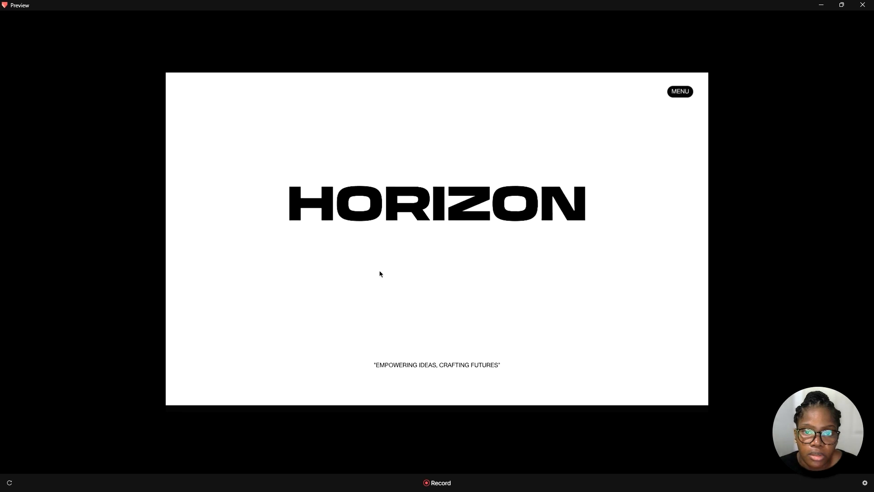
scroll(378, 273, "down", 6)
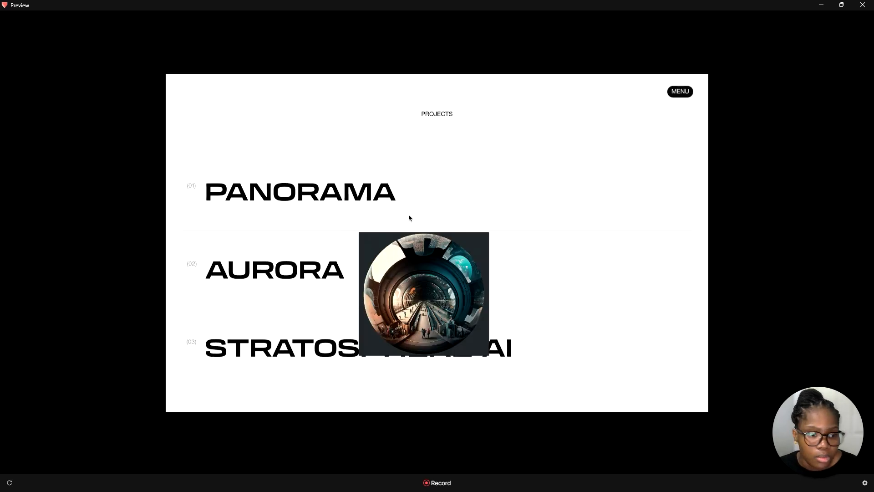
scroll(392, 180, "down", 1)
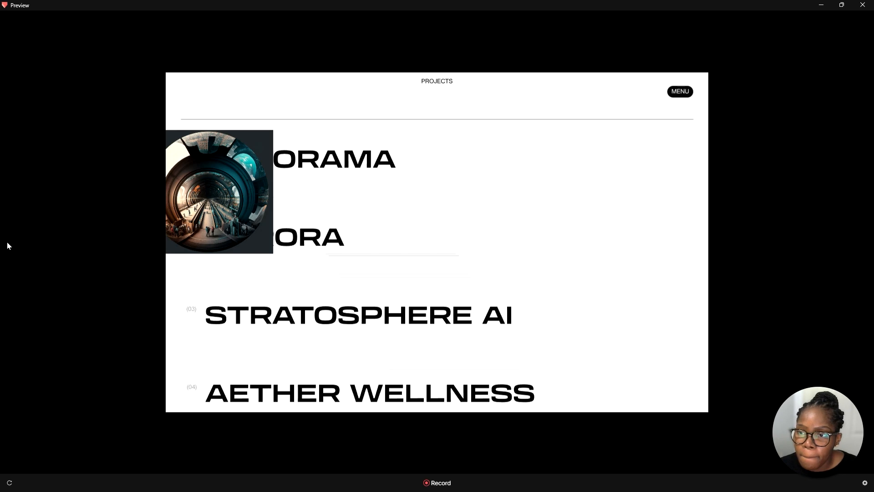
scroll(479, 157, "up", 3)
scroll(469, 264, "down", 3)
scroll(589, 119, "up", 5)
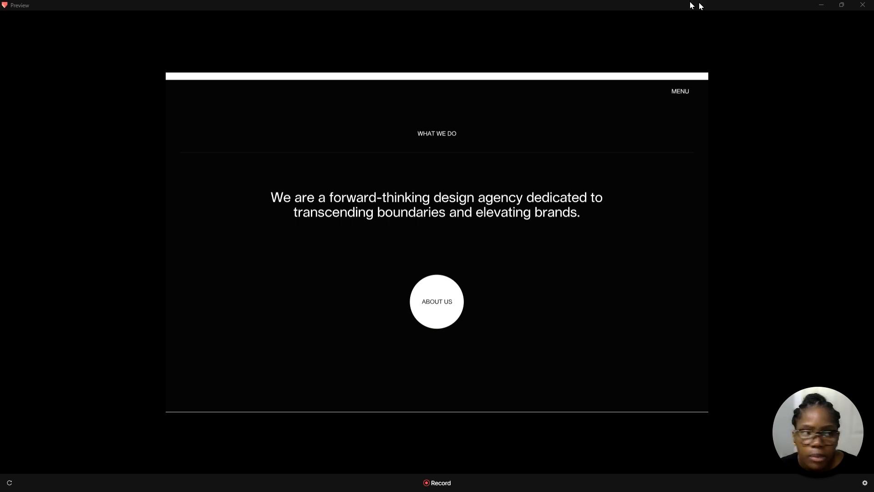
left_click(821, 5)
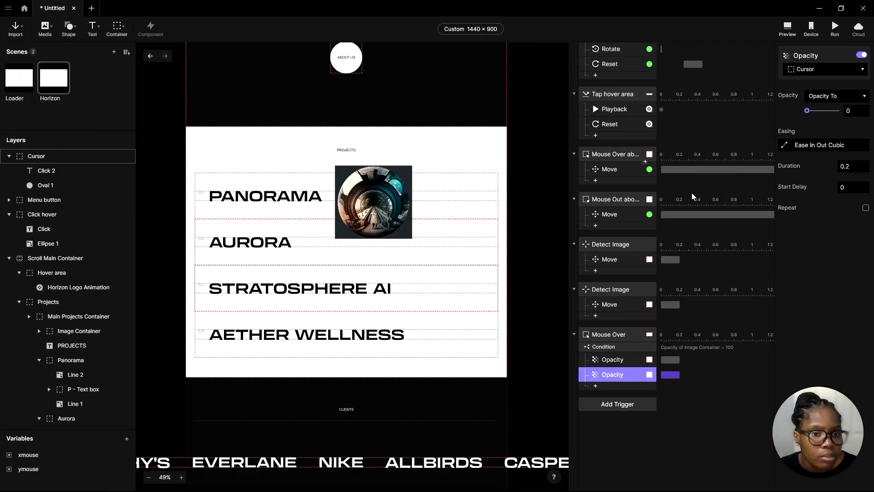
Set the Mouse Over Opacity responses to 0 for Image Container and 100 for Cursor
left_click(629, 361)
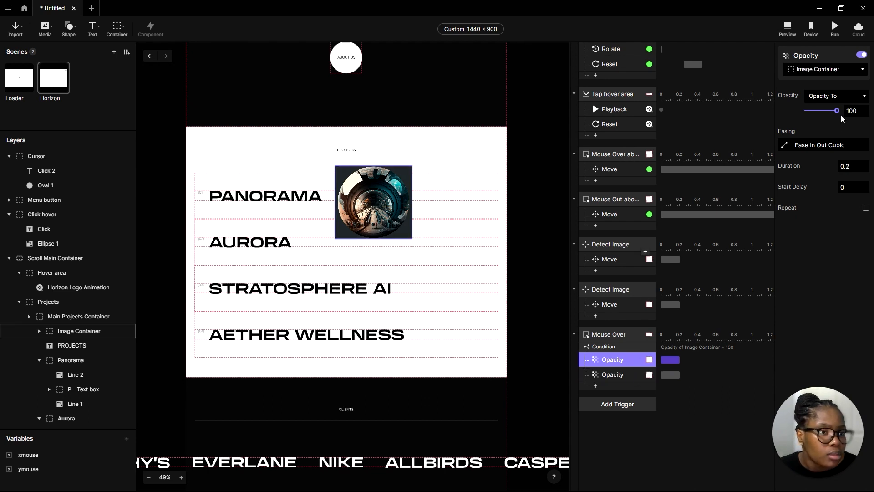
left_click_drag(840, 114, 753, 140)
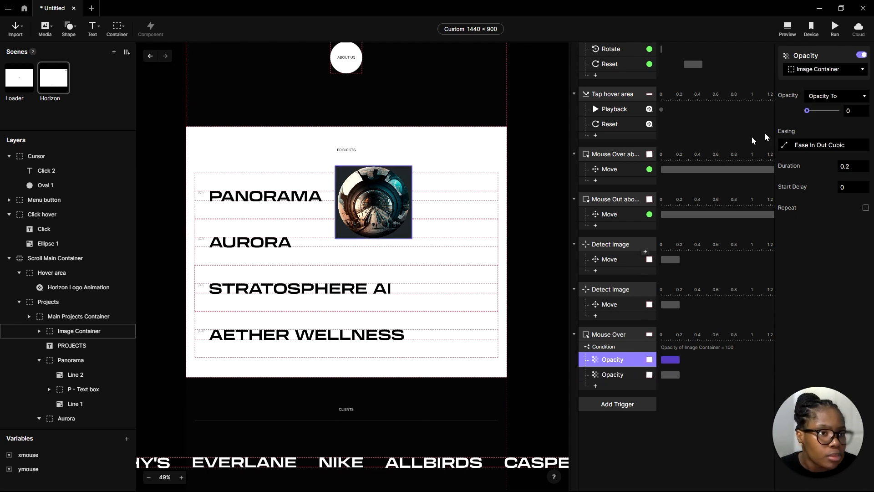
left_click(611, 373)
left_click_drag(807, 111, 838, 110)
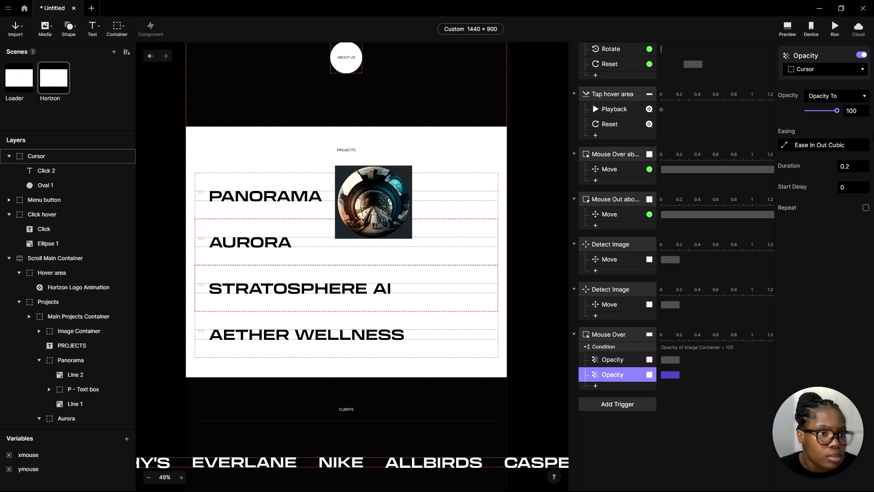
Preview the prototype from the start and check how the swapped opacity values affect the project image and cursor
left_click(787, 29)
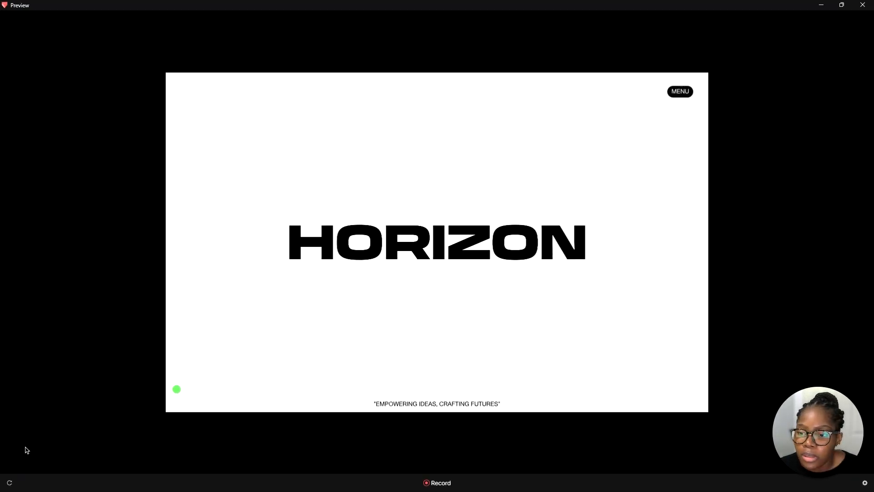
scroll(533, 367, "down", 15)
scroll(560, 261, "up", 5)
scroll(188, 364, "up", 3)
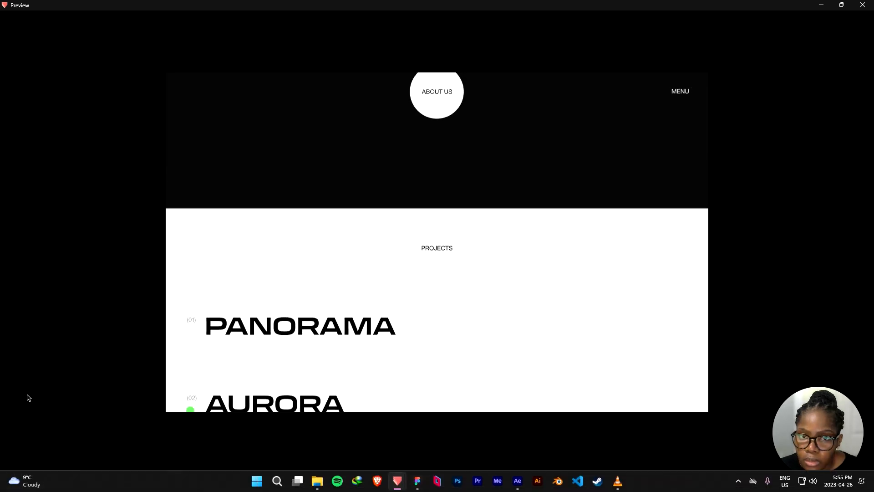
left_click(8, 485)
scroll(537, 201, "down", 10)
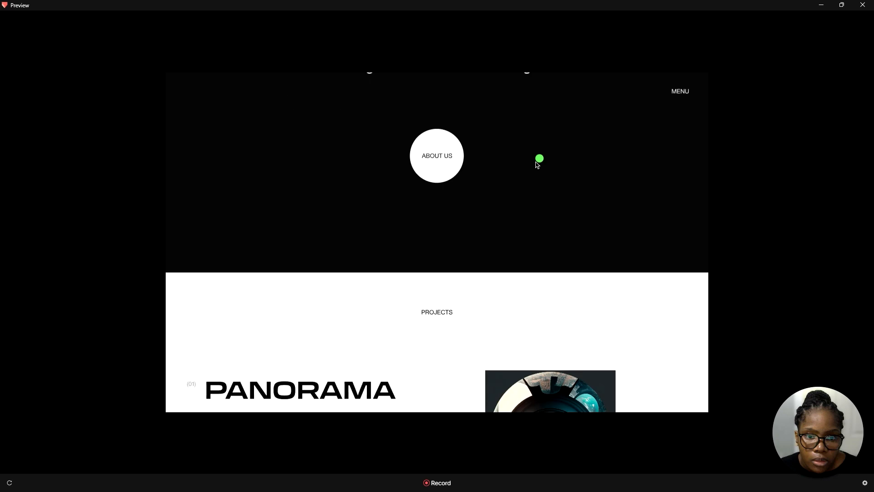
scroll(547, 133, "down", 2)
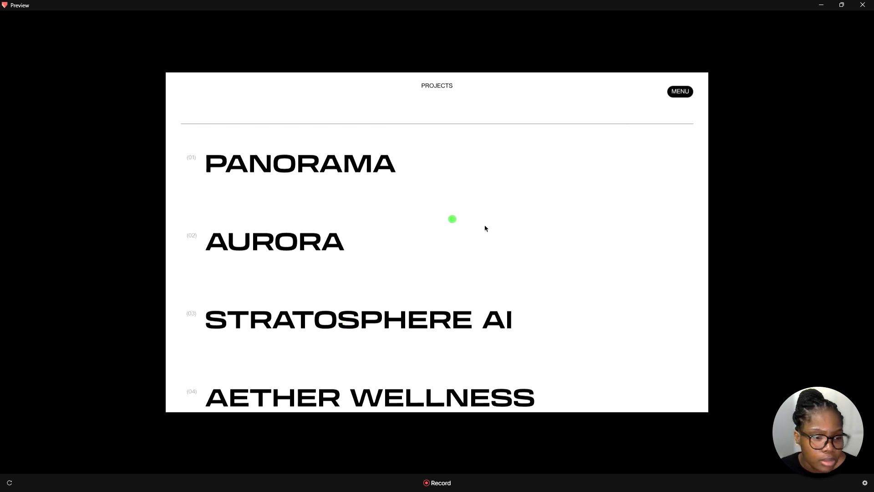
left_click(821, 6)
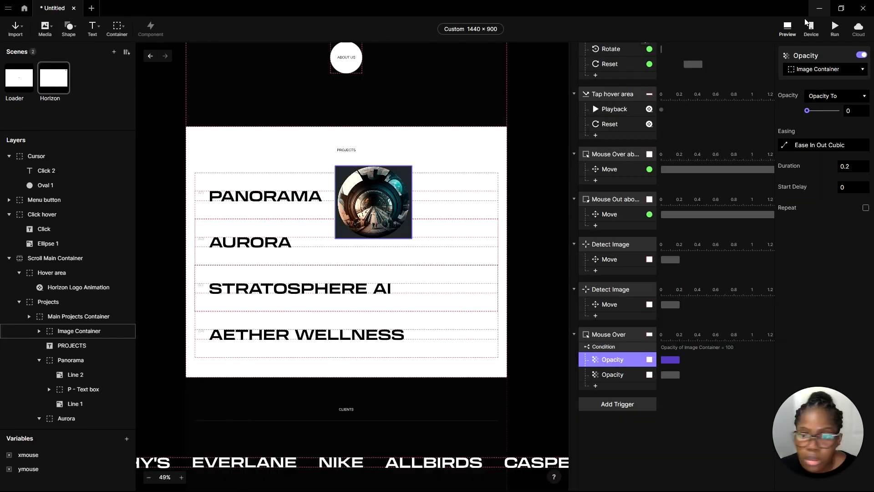
Set the opacity of the Image Container layer inside Main Projects Container to 0
left_click(616, 346)
left_click(619, 374)
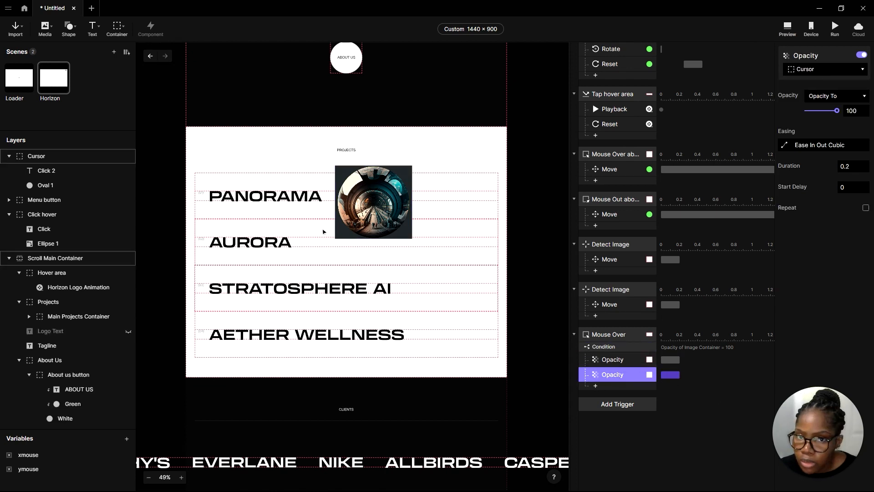
left_click(362, 212)
double_click(362, 212)
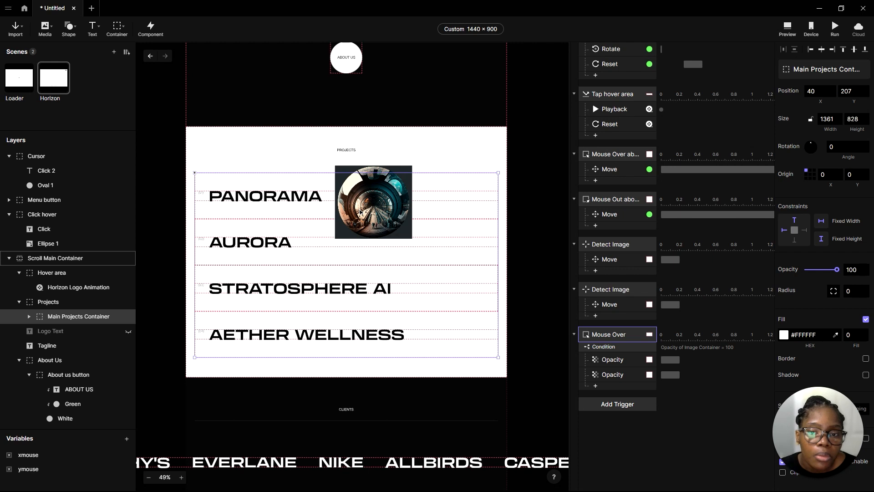
double_click(380, 182)
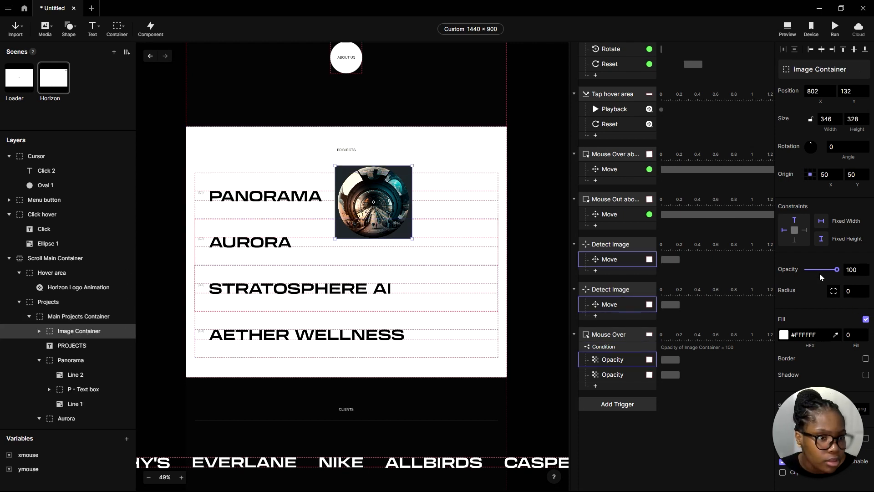
left_click_drag(837, 270, 598, 280)
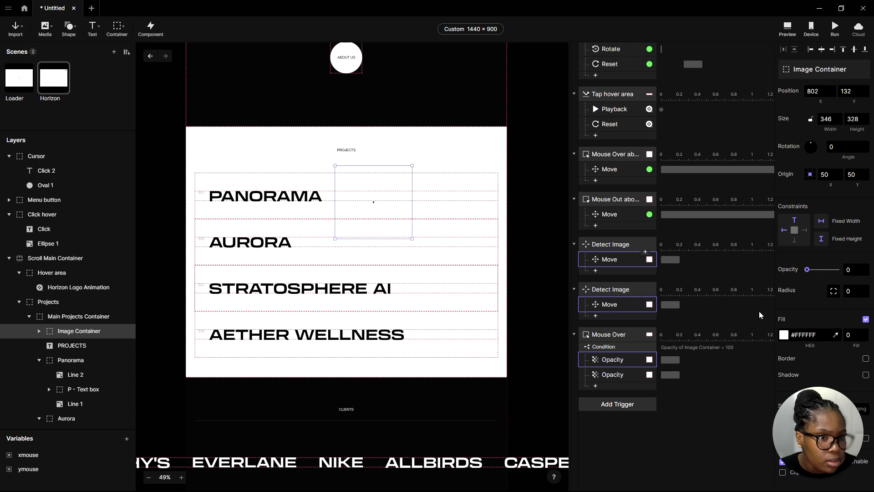
Restart the preview and check whether the hidden project image reacts to hovering over the project list
left_click(783, 31)
left_click(9, 483)
scroll(521, 220, "down", 7)
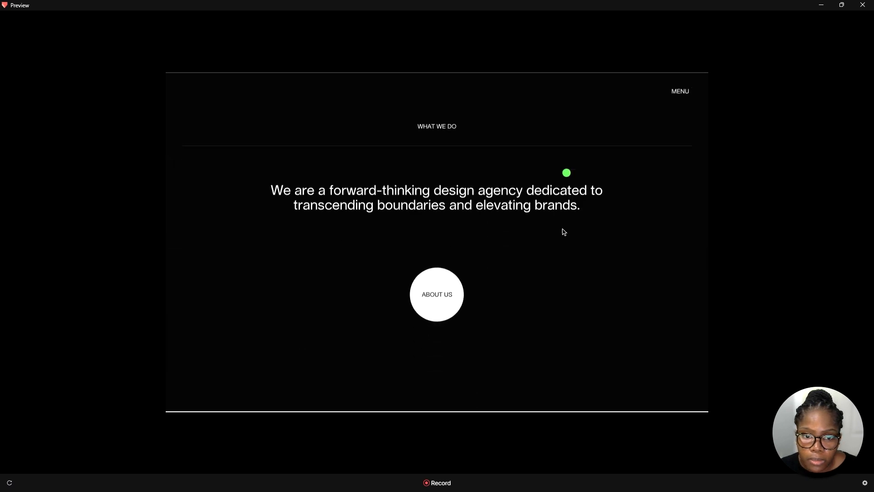
scroll(565, 232, "down", 8)
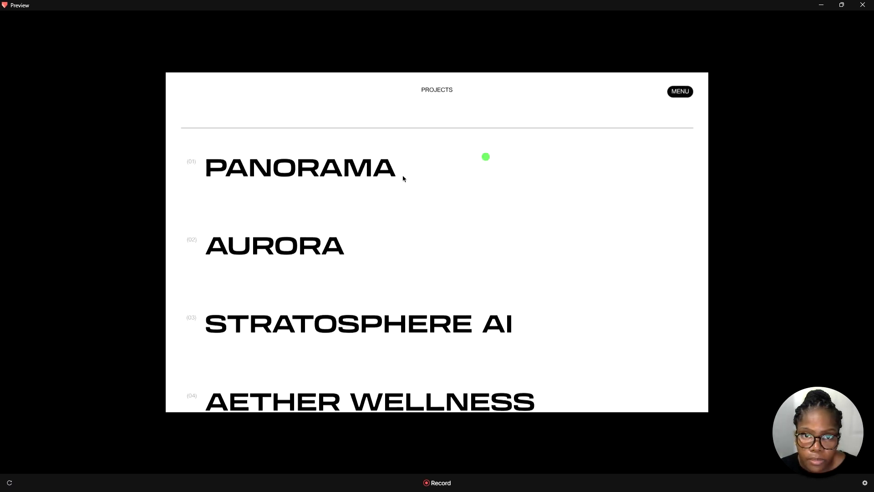
scroll(478, 128, "down", 2)
scroll(503, 228, "up", 3)
scroll(503, 257, "down", 1)
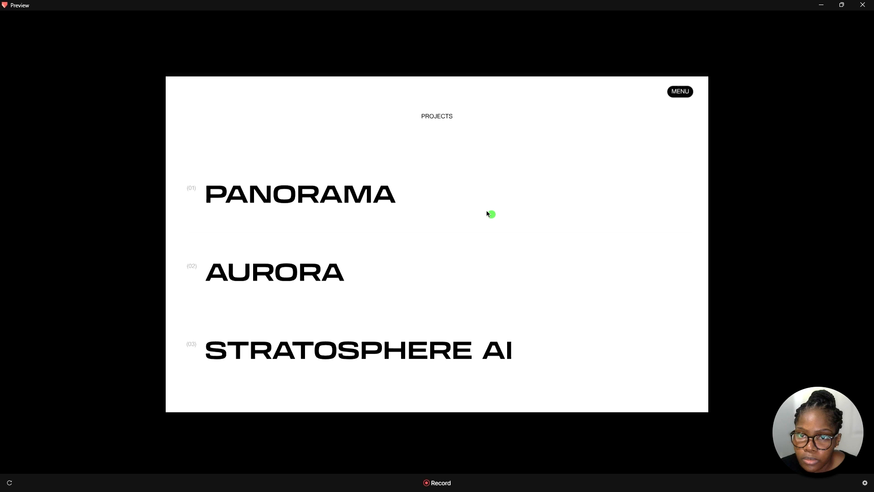
left_click(10, 483)
scroll(370, 322, "down", 15)
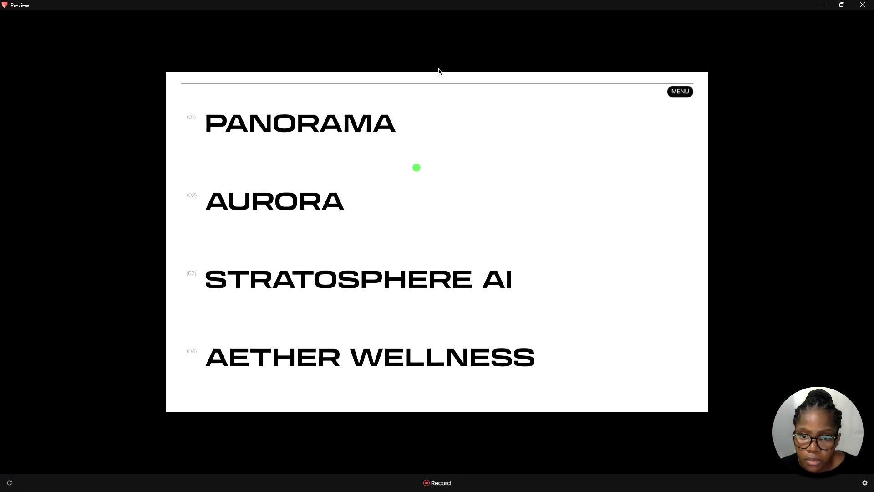
scroll(432, 116, "up", 1)
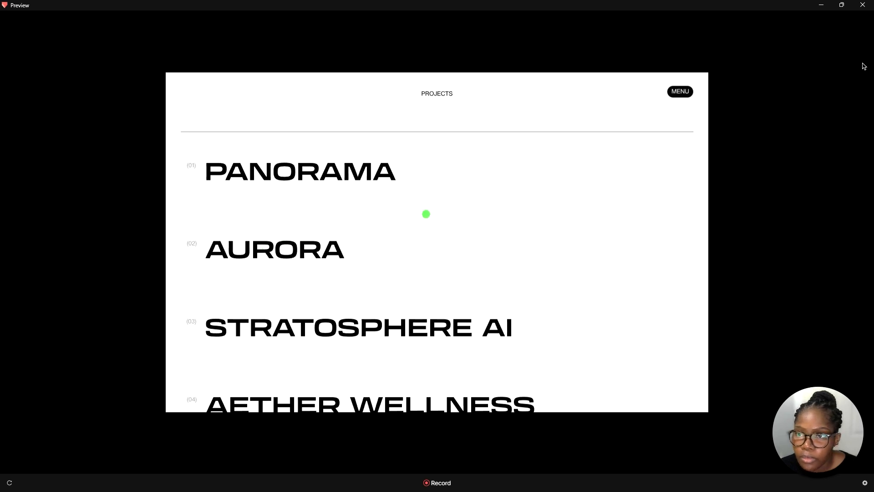
left_click(821, 5)
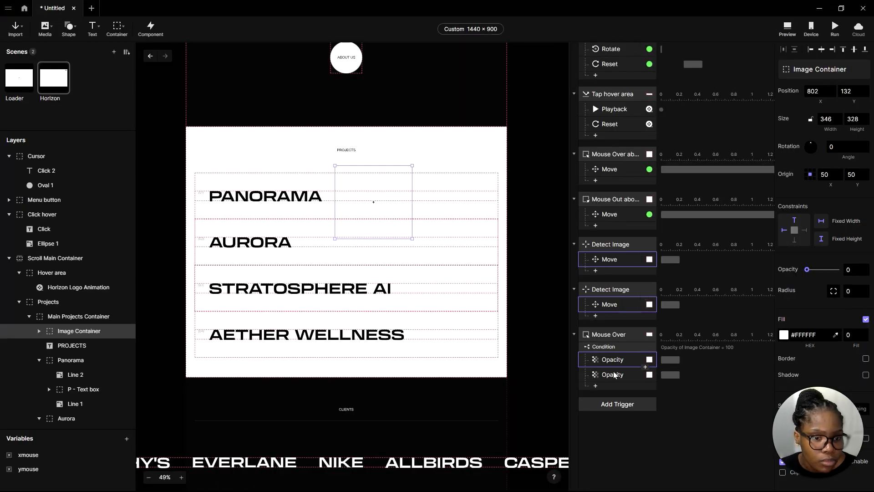
Set the Mouse Over Opacity responses to 100 for Image Container and 0 for Cursor
left_click(620, 364)
left_click(621, 380)
left_click(622, 360)
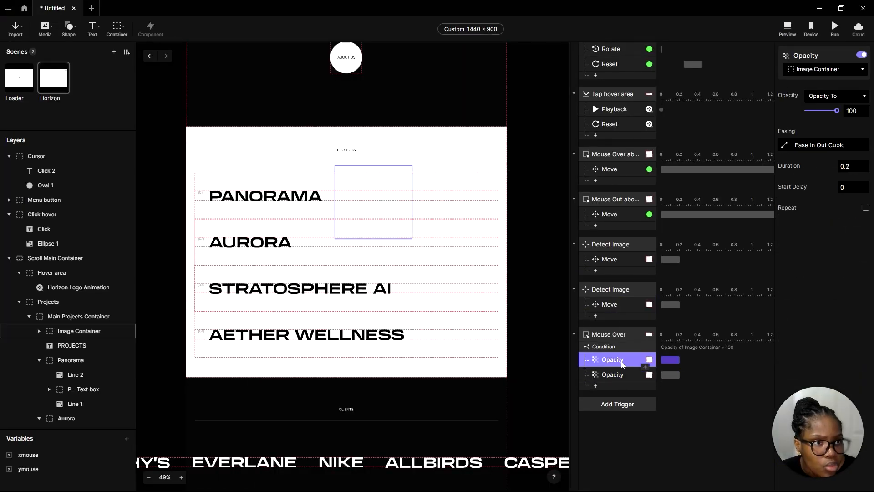
left_click(623, 374)
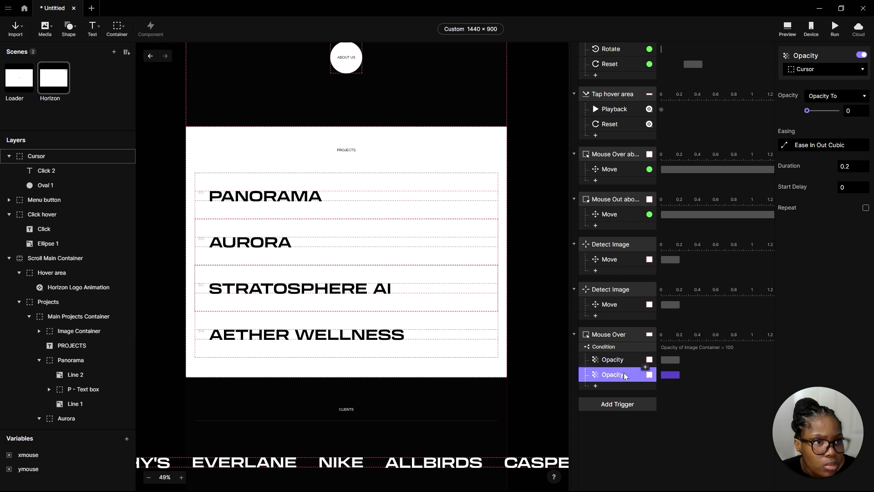
Change the Mouse Over condition so that it requires the Opacity of Image Container to equal 0
left_click(617, 348)
left_click(787, 183)
type("0")
key("Return")
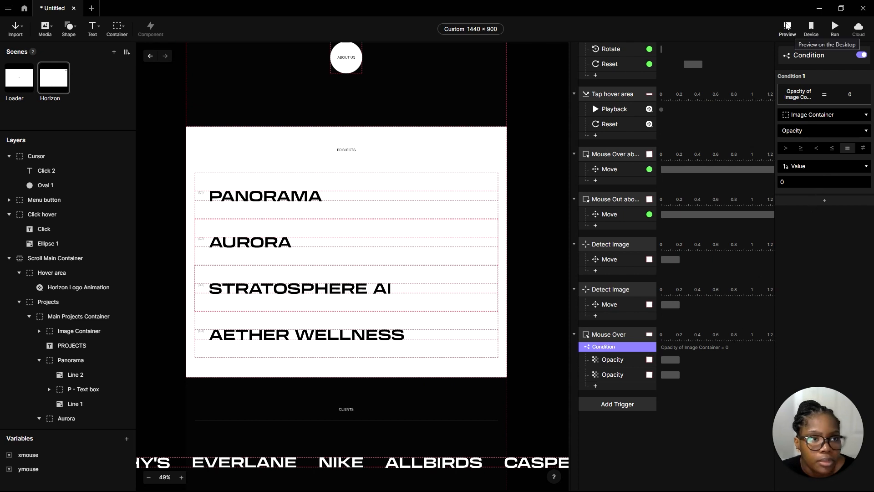
Restart the preview and examine the project image and cursor while scrolling in and out of the Projects section
left_click(787, 29)
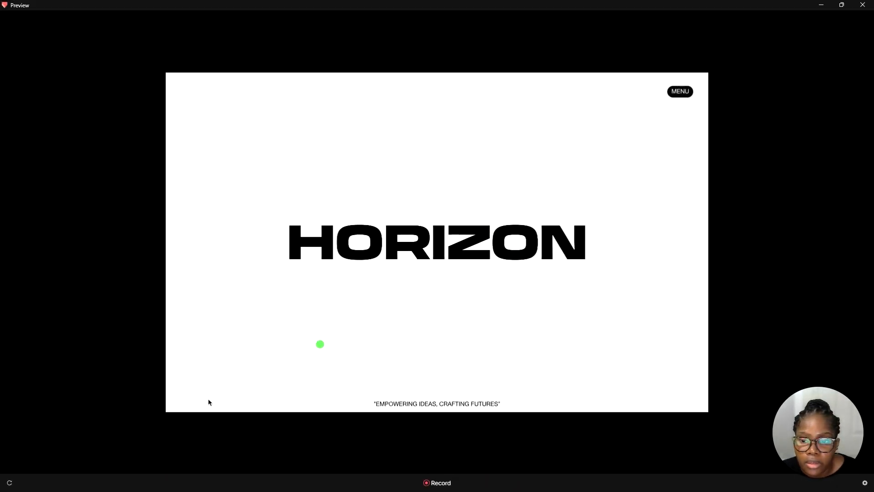
left_click(11, 483)
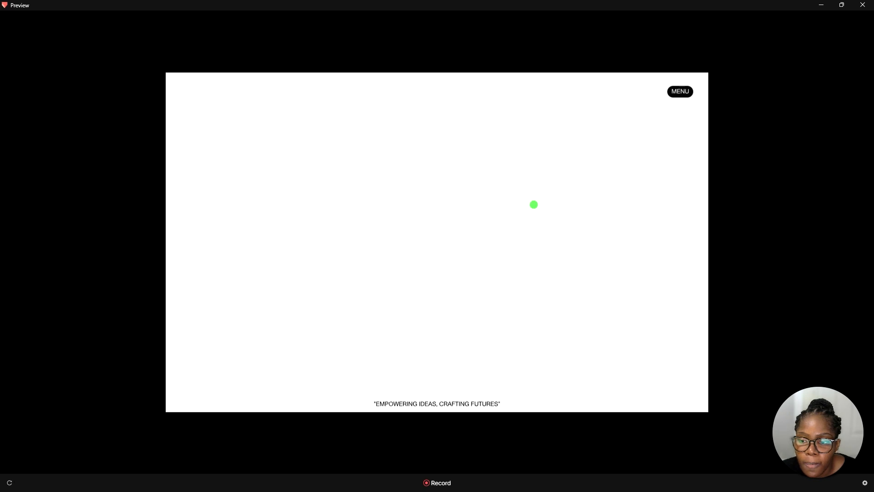
scroll(357, 342, "down", 3)
scroll(376, 273, "down", 5)
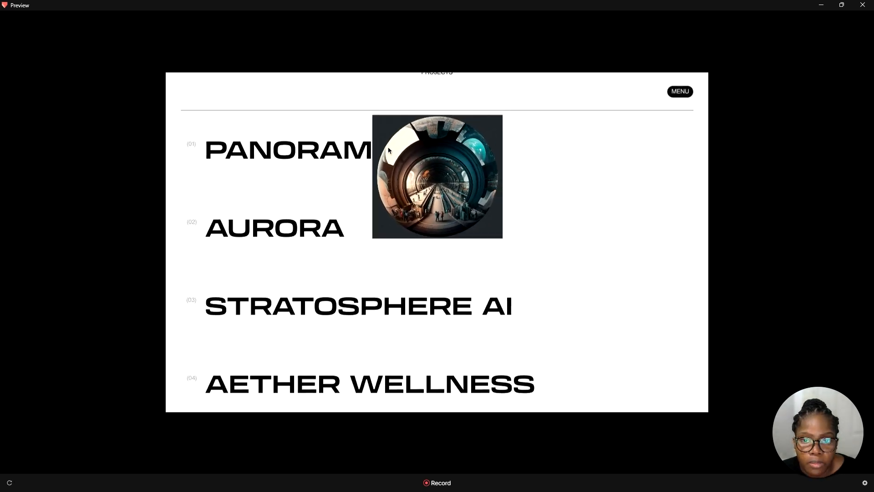
scroll(378, 237, "up", 5)
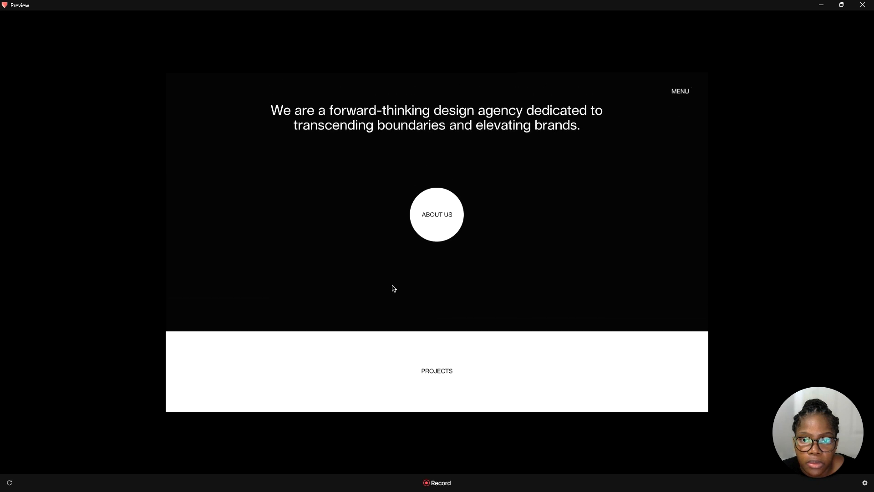
scroll(310, 273, "down", 5)
scroll(321, 244, "down", 2)
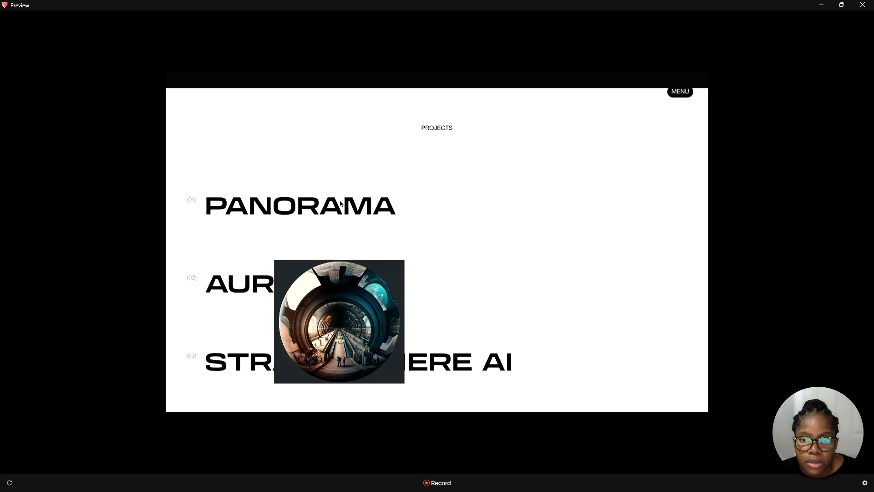
Check how the project image tracks the mouse while scrolling through the project list, and close the preview
scroll(392, 191, "down", 1)
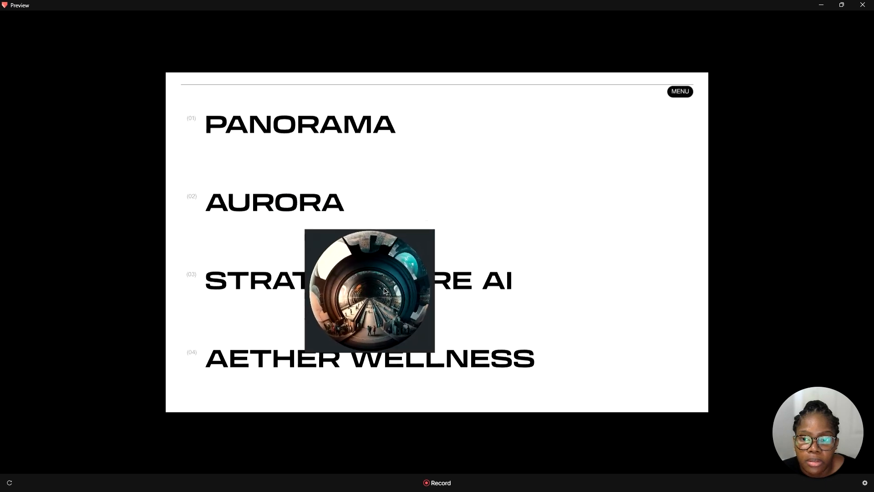
scroll(337, 254, "down", 3)
scroll(328, 273, "up", 3)
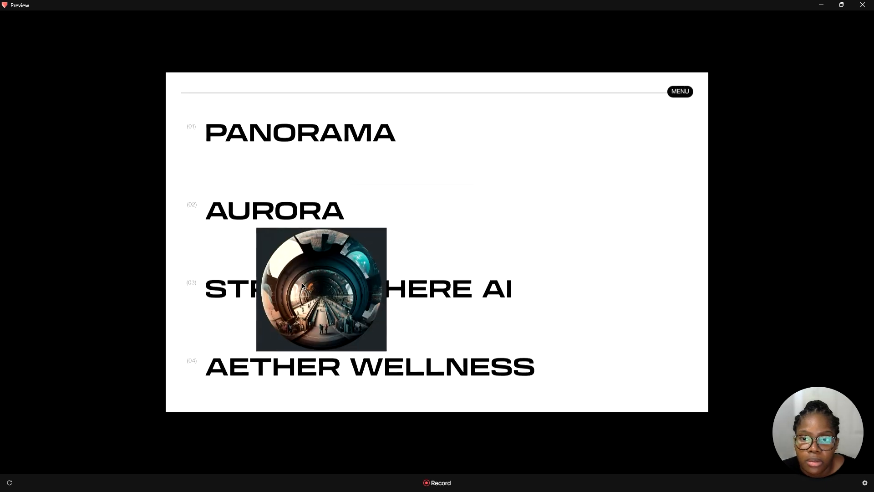
left_click(863, 4)
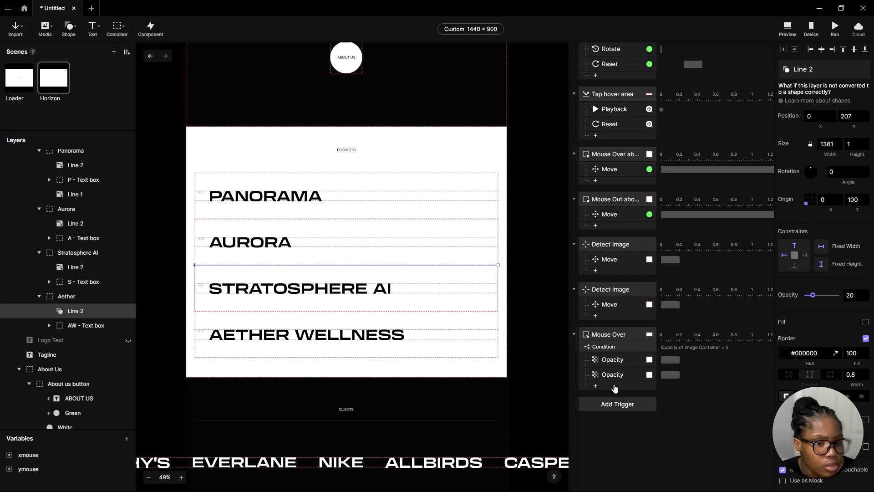
Set the easing of the Cursor's Opacity response under the Mouse Over trigger to Linear
left_click(613, 375)
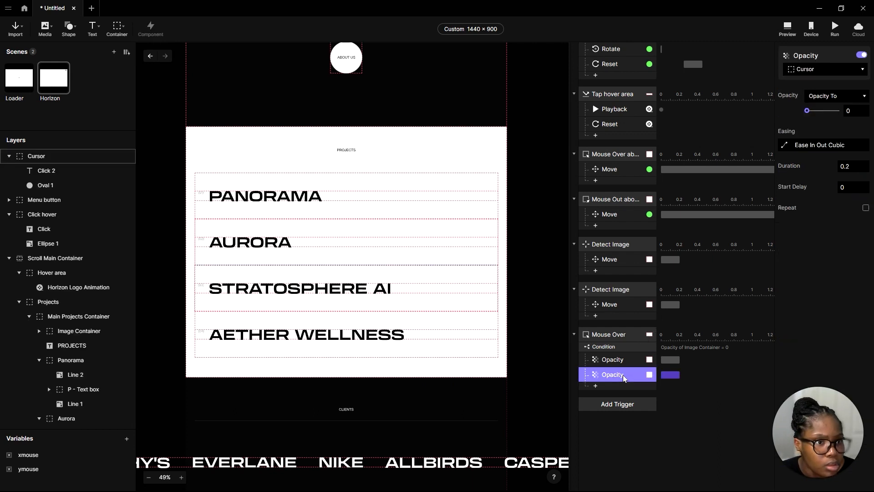
left_click(785, 145)
left_click(664, 67)
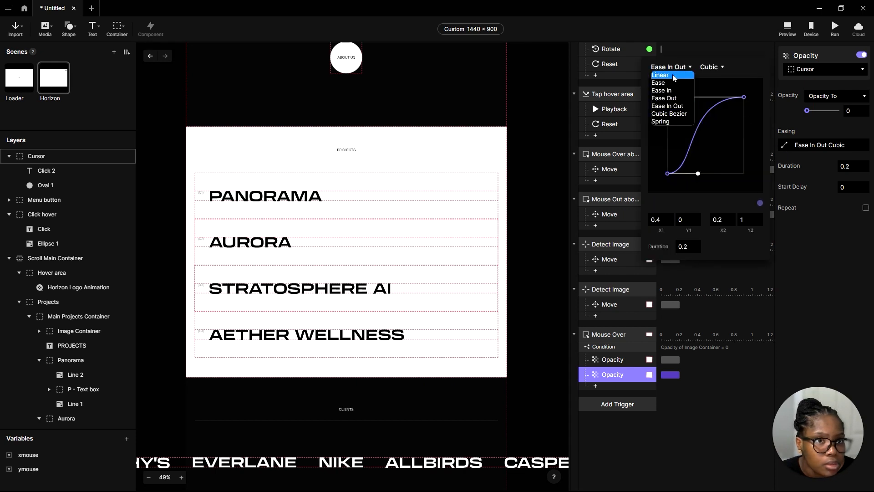
left_click(660, 74)
left_click(641, 418)
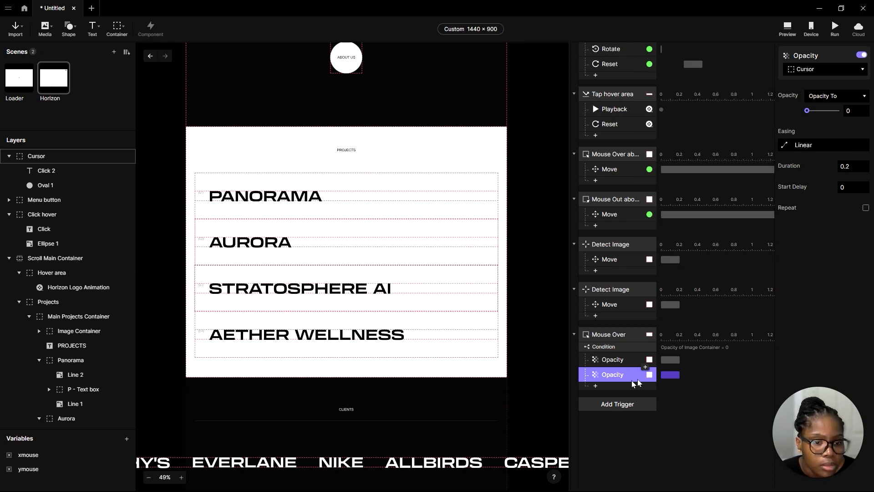
Rename the Mouse Over trigger on Main Projects Container as Mouse Over Projects
scroll(637, 354, "down", 1)
left_click(613, 290)
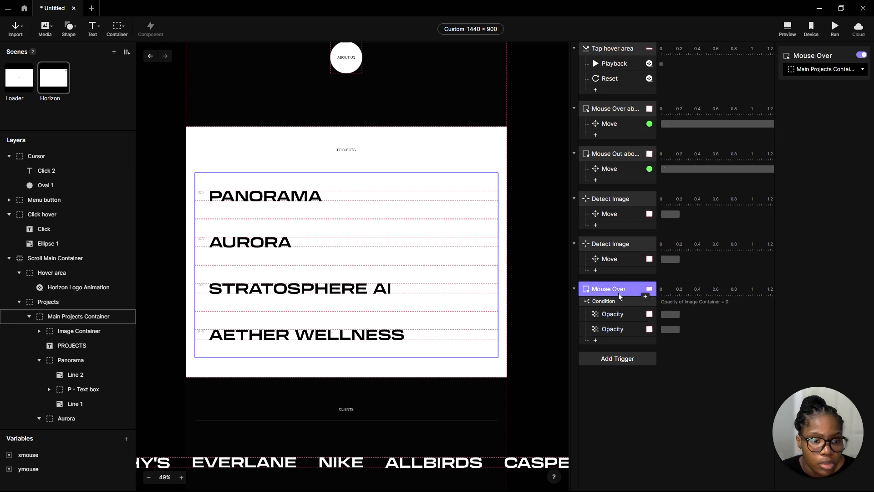
double_click(631, 288)
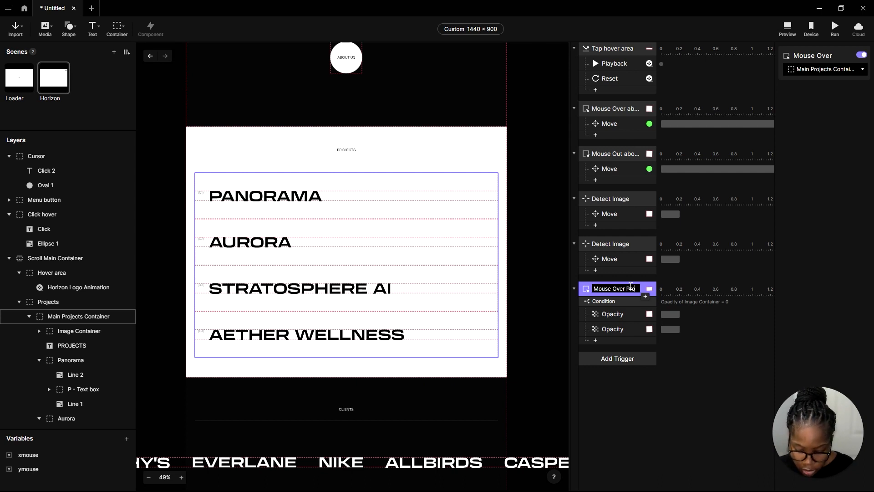
type("cts")
key("Return")
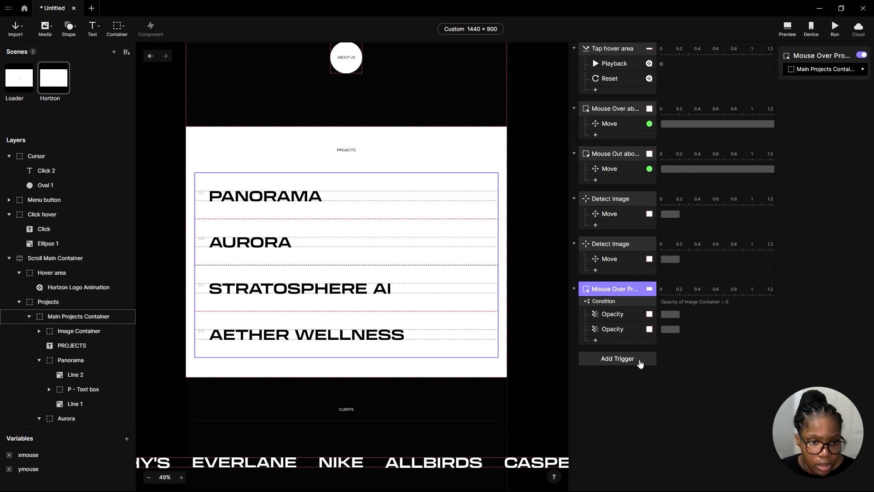
Add a Mouse Out trigger to the Horizon scene and name it Mouse Out Projects
left_click(638, 361)
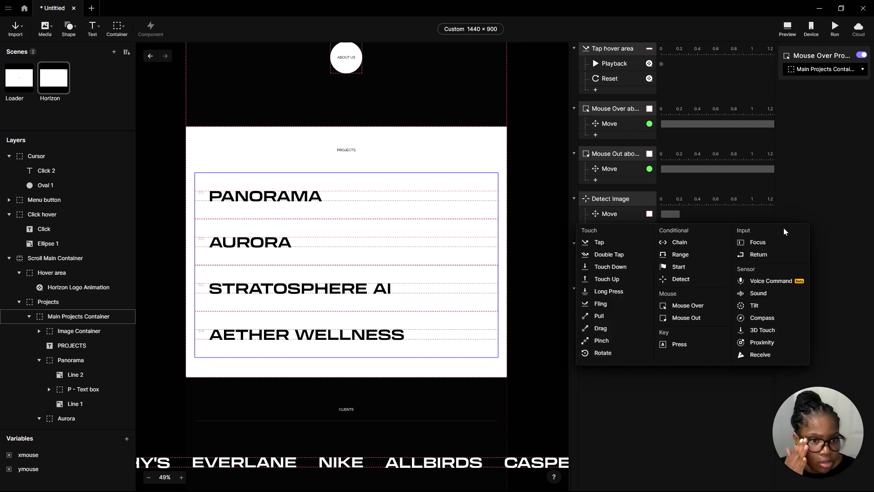
left_click(690, 390)
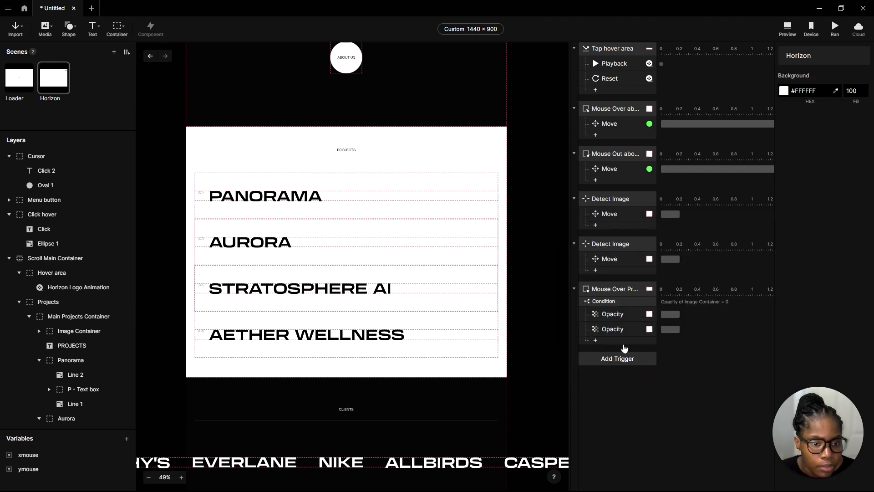
left_click(635, 362)
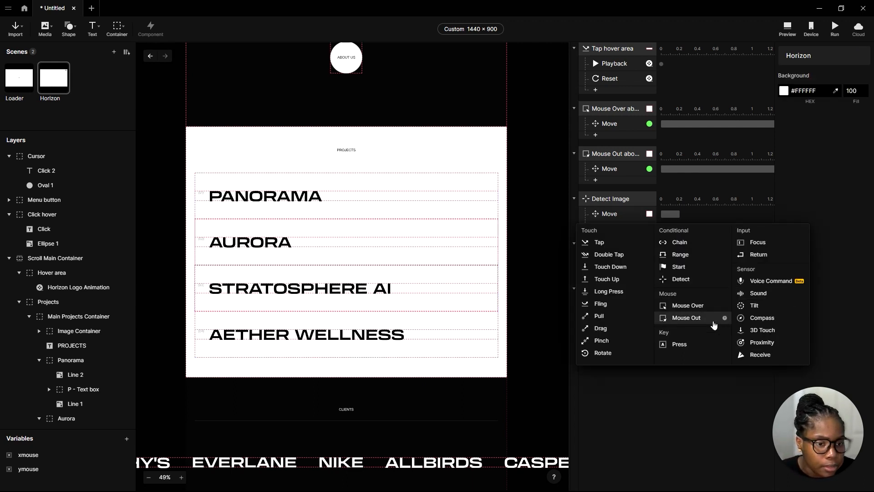
left_click(714, 325)
double_click(627, 359)
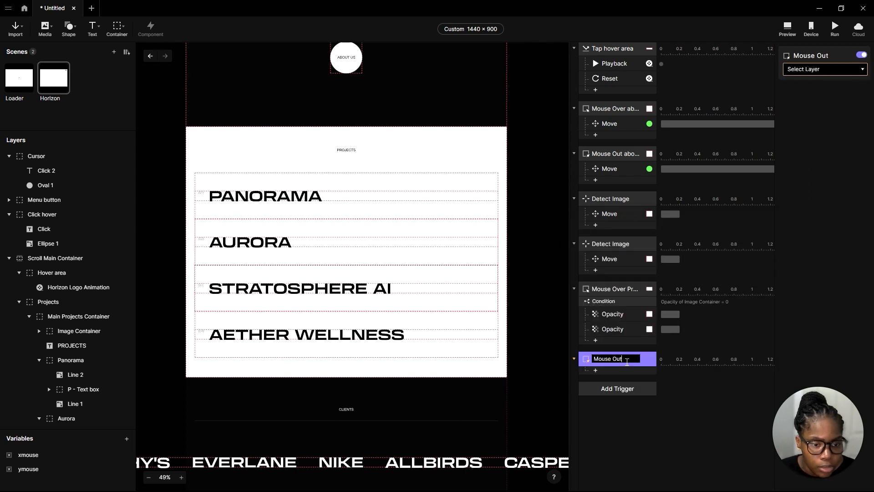
type("Projects")
left_click(716, 381)
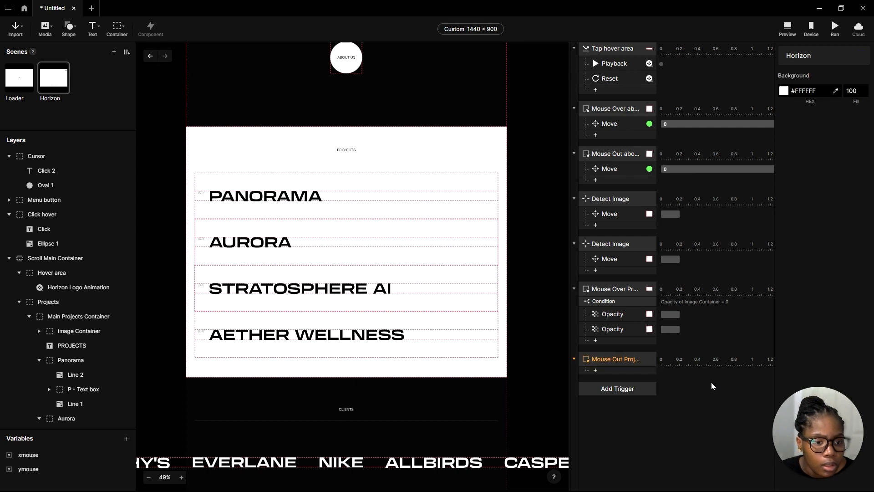
Assign Main Projects Container as the target layer of the Mouse Out Projects trigger
left_click(631, 359)
left_click(830, 73)
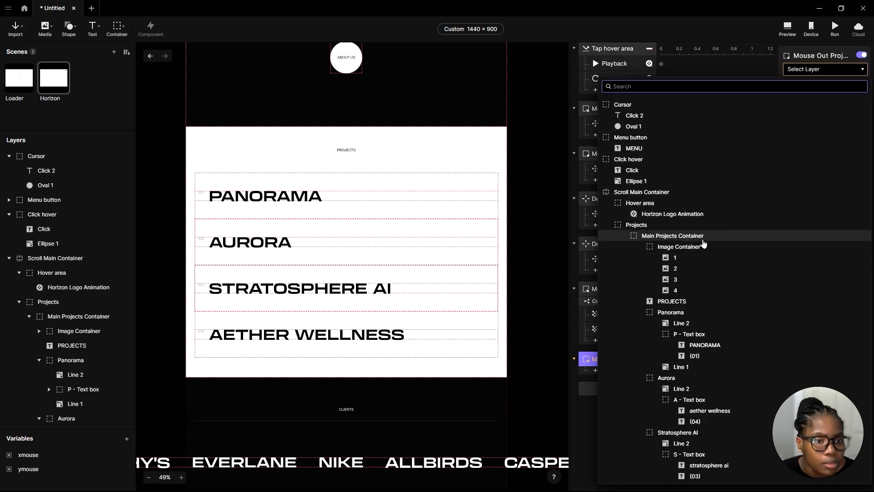
left_click(705, 237)
Duplicate the Mouse Over Projects condition with its responses into Mouse Out Projects, and set the copy's Opacity value to 100
left_click(610, 301)
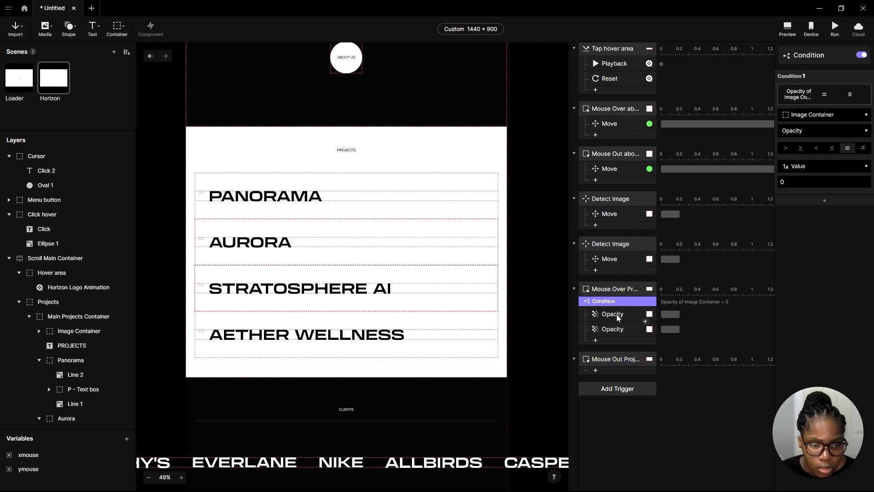
key("ctrl+d")
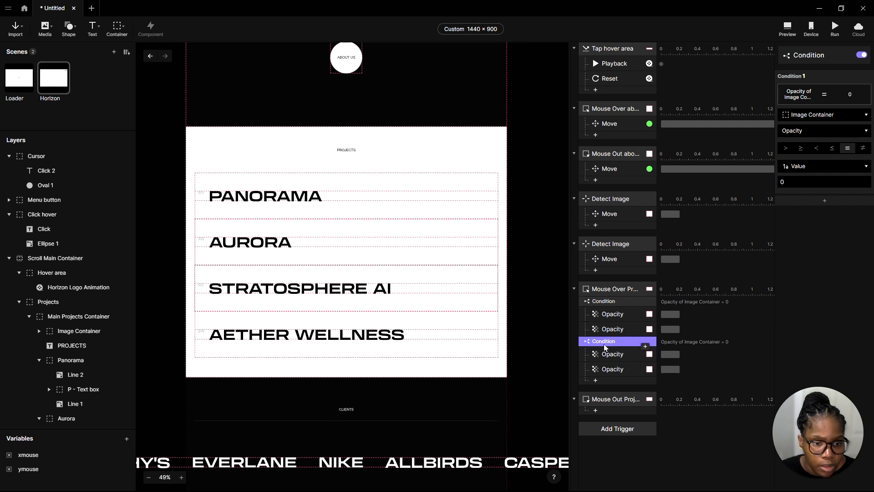
left_click_drag(607, 347, 607, 409)
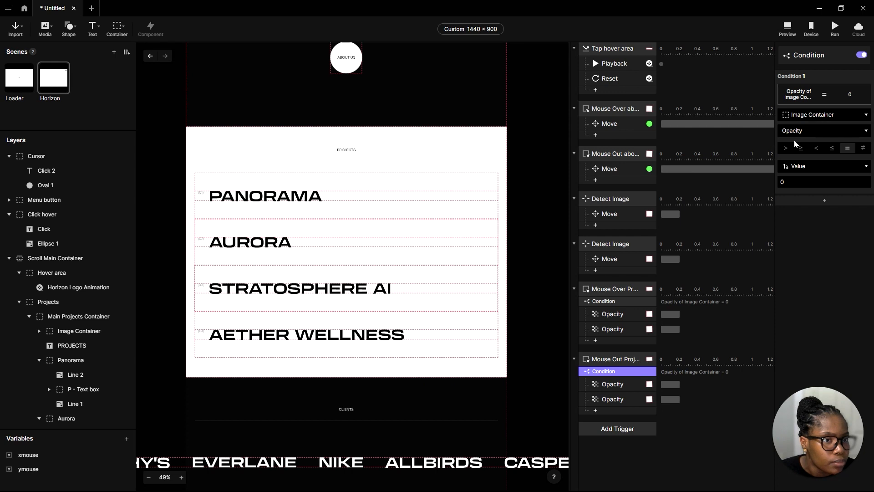
left_click(793, 182)
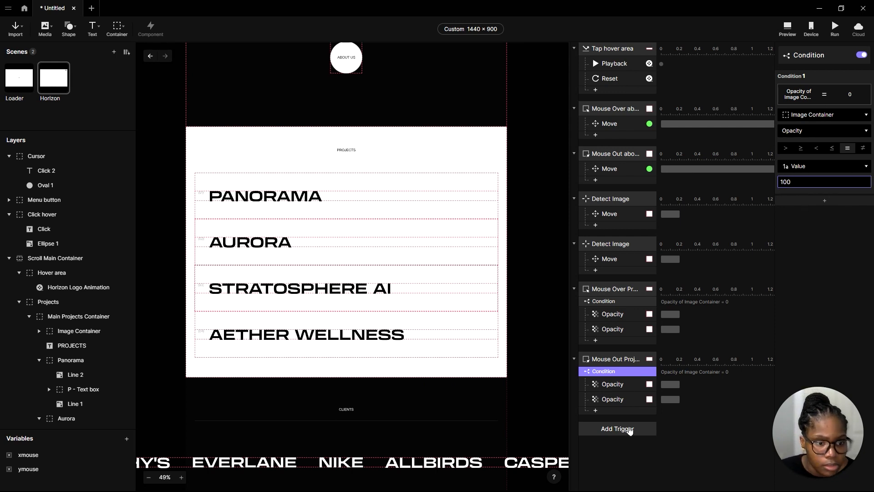
Under Mouse Out Projects, lower Image Container's Opacity response to its minimum and set the Cursor's to 100
left_click(617, 384)
left_click_drag(833, 111, 757, 177)
left_click(621, 402)
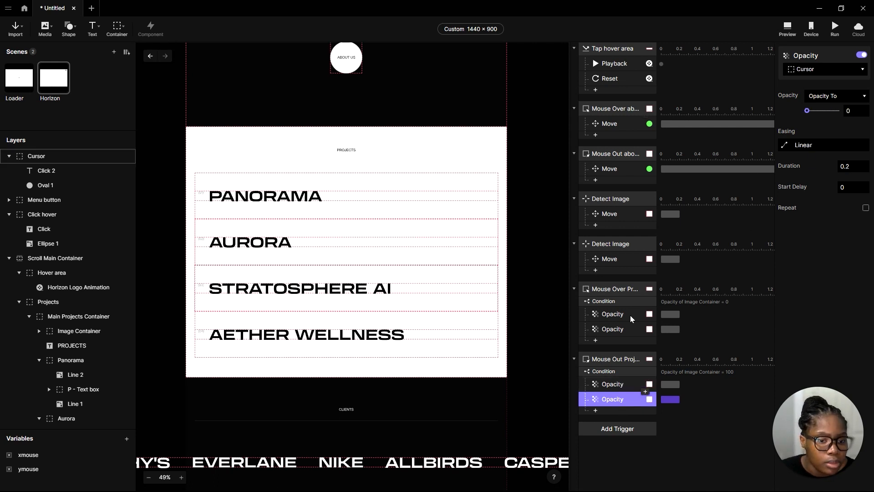
left_click_drag(808, 113, 840, 112)
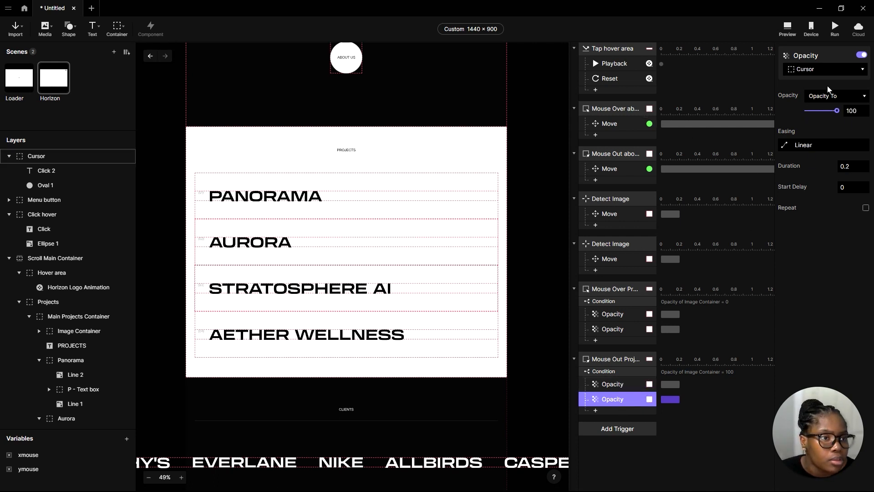
Restart the preview and examine how the project image and cursor swap when entering and leaving the project list
left_click(787, 28)
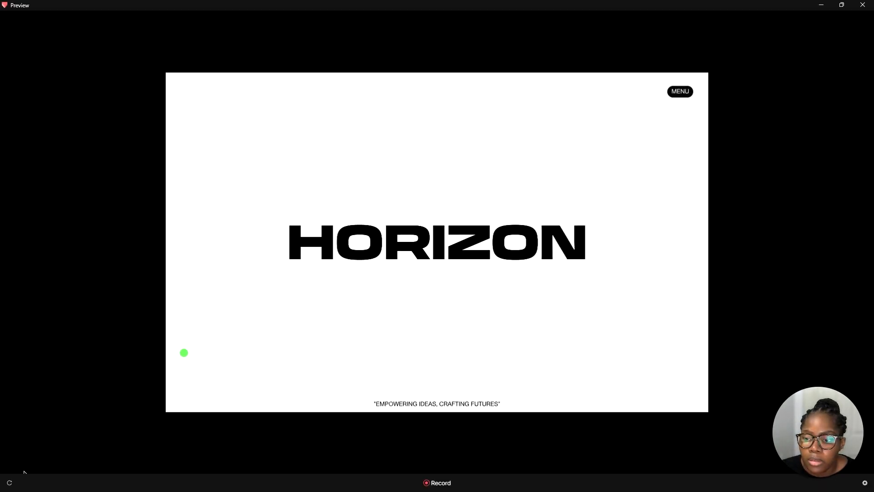
left_click(9, 482)
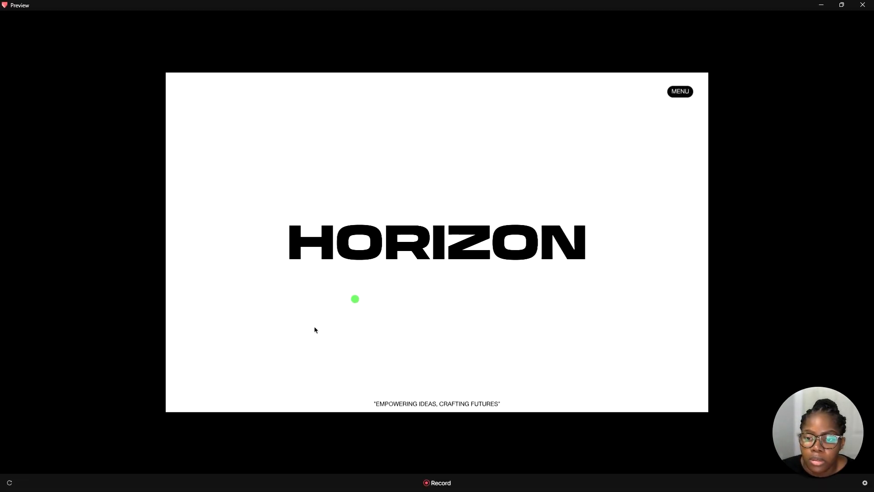
scroll(339, 363, "down", 5)
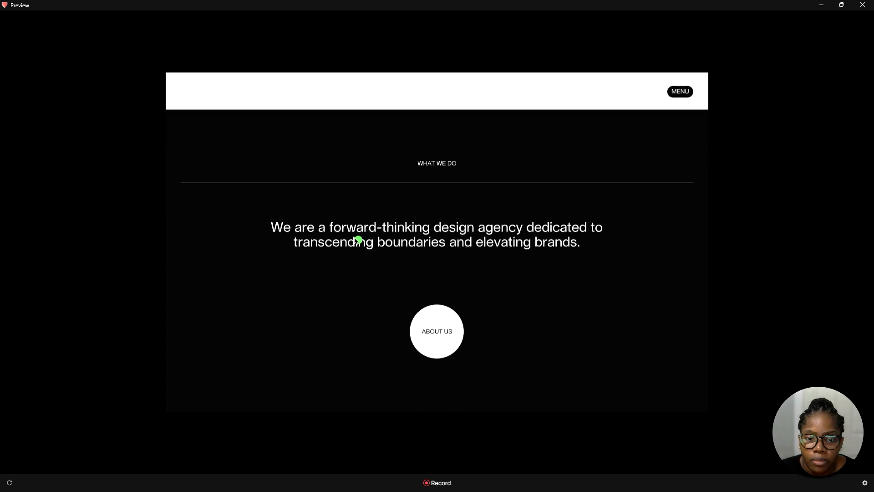
scroll(514, 273, "down", 5)
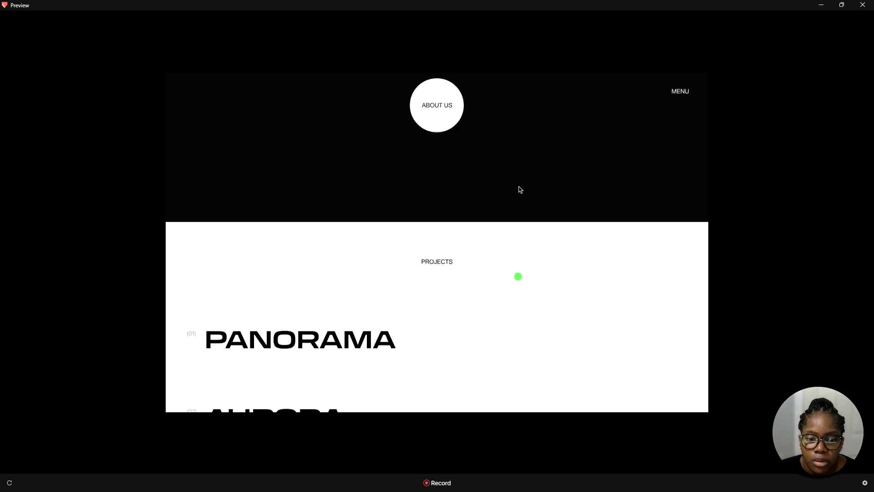
scroll(532, 96, "down", 2)
scroll(473, 184, "up", 1)
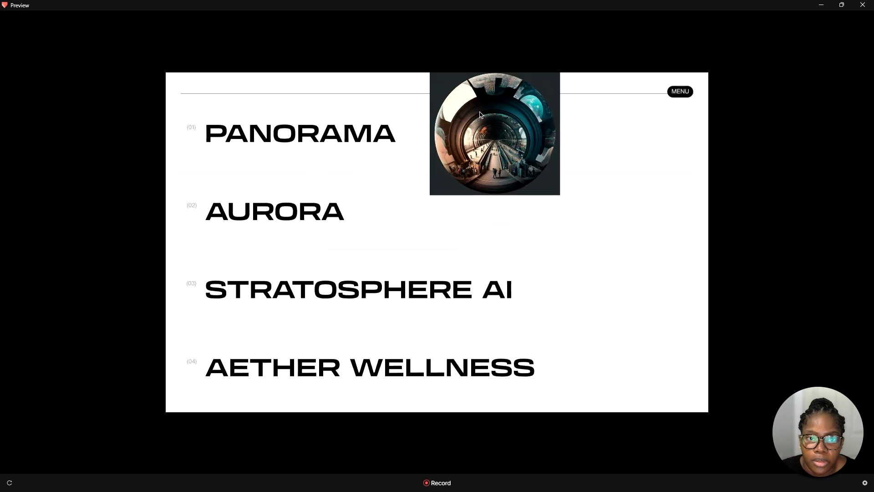
scroll(495, 132, "up", 2)
scroll(505, 106, "down", 1)
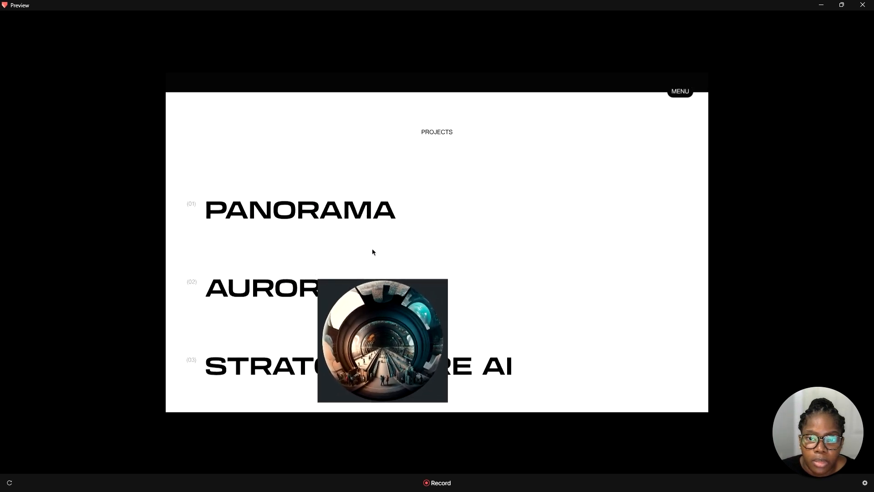
scroll(372, 252, "down", 2)
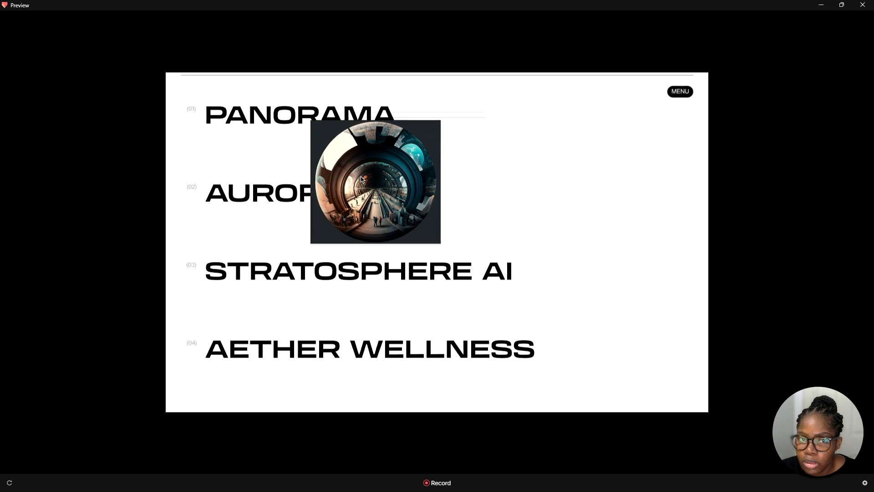
scroll(517, 156, "up", 1)
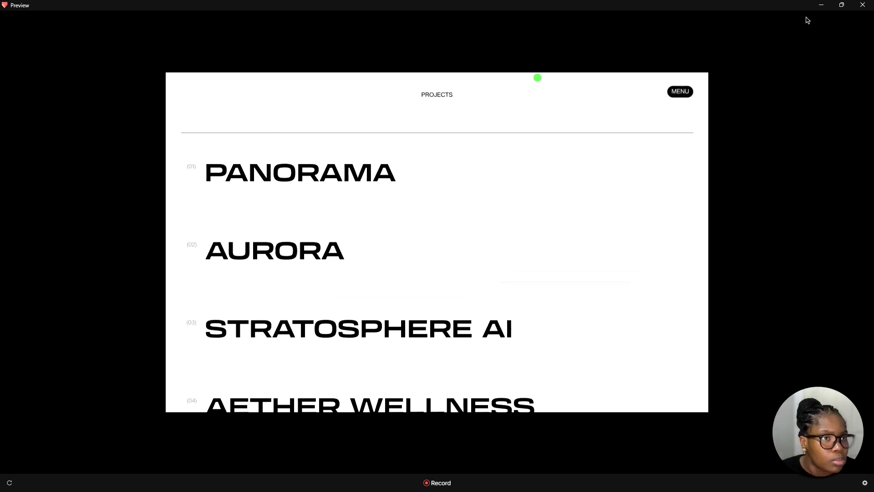
left_click(821, 5)
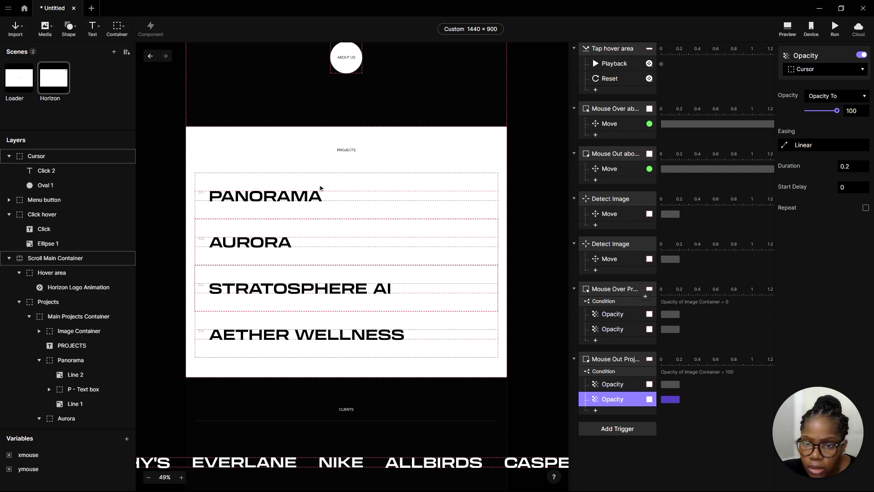
scroll(320, 188, "down", 5)
scroll(352, 172, "up", 8)
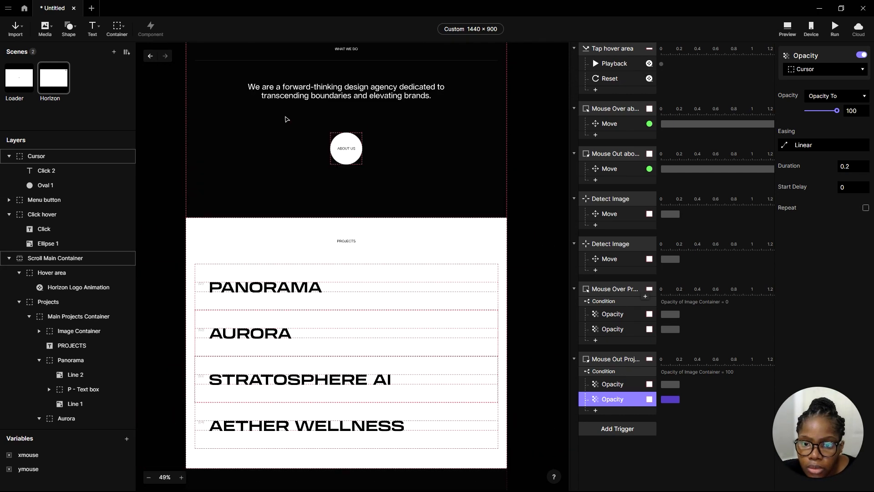
scroll(334, 226, "down", 5)
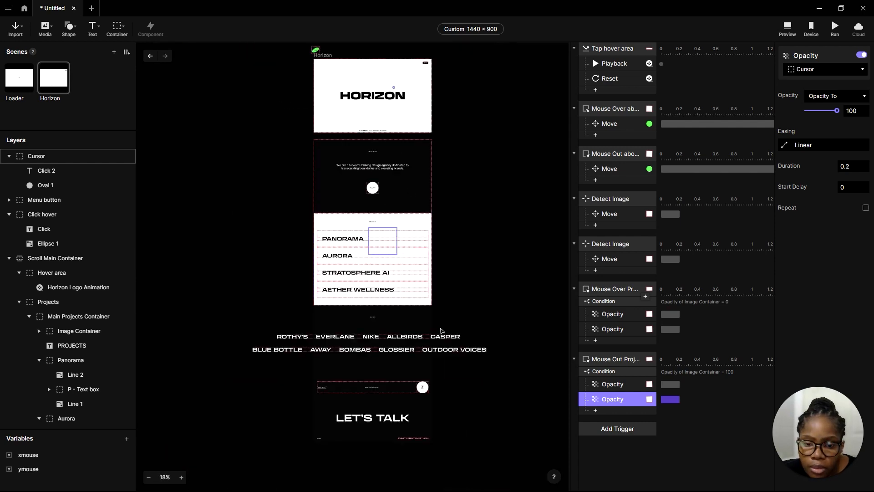
scroll(407, 201, "up", 5)
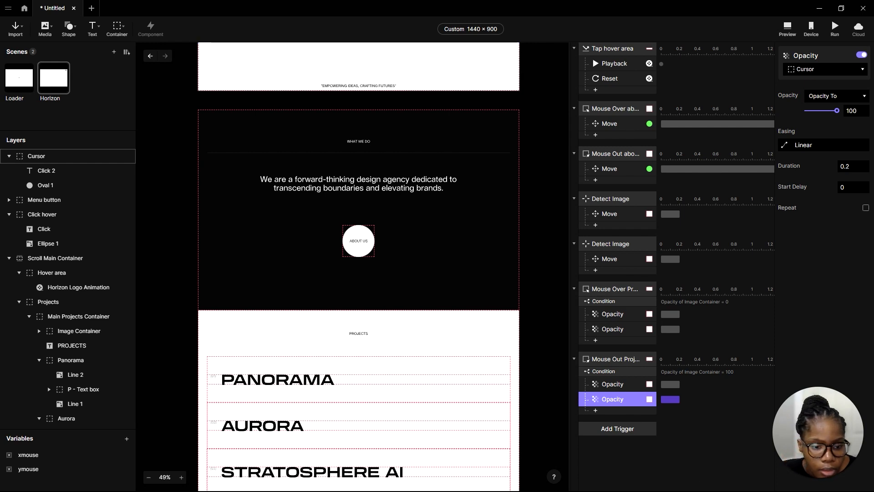
Add a Mouse Over trigger, name it Mouse Over Panorama, and assign the Panorama container as its target layer
left_click(636, 441)
left_click(630, 430)
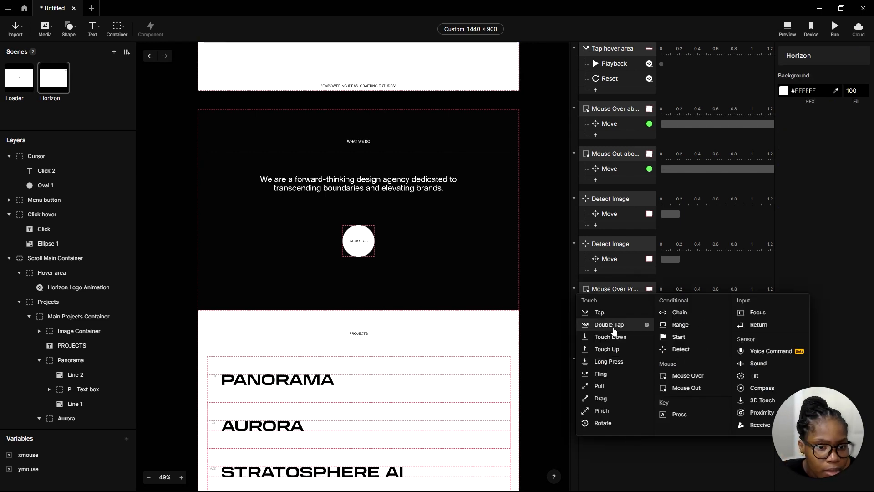
left_click(688, 375)
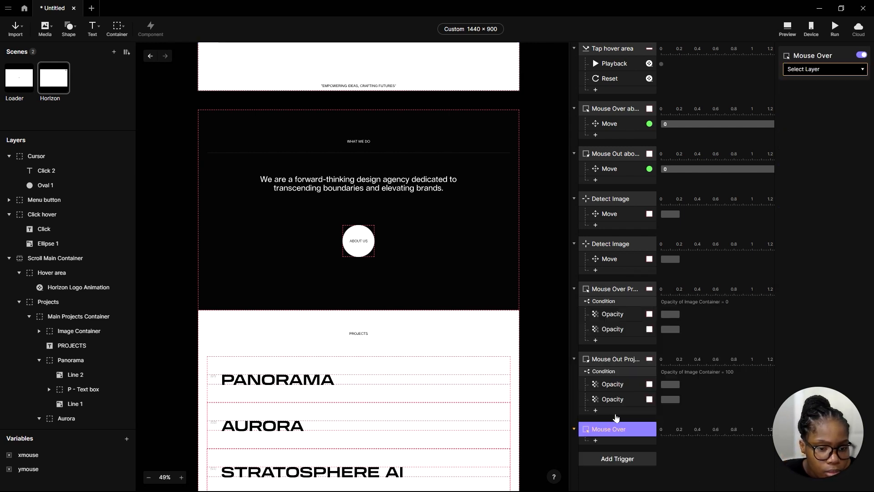
double_click(629, 434)
left_click(628, 429)
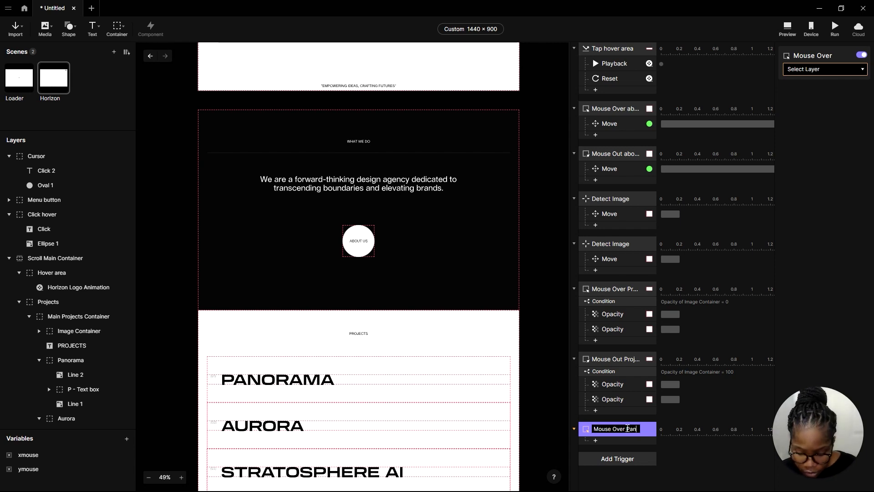
type("Panorama")
key("Return")
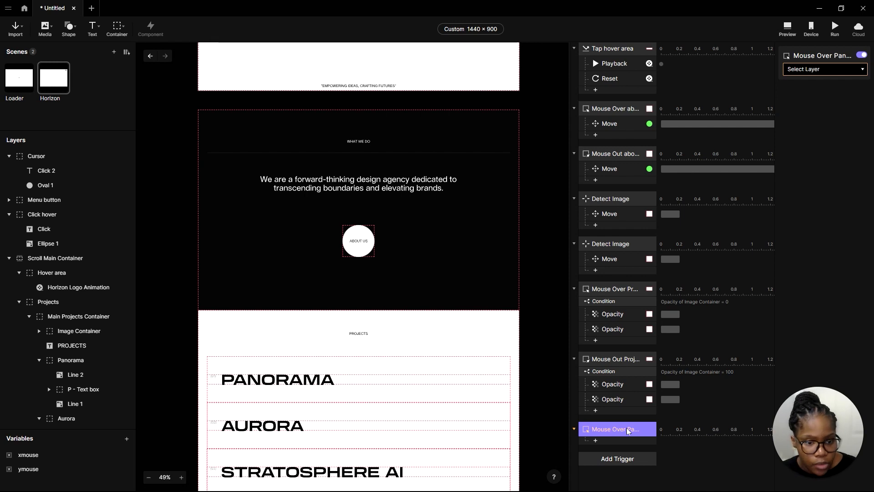
left_click(829, 72)
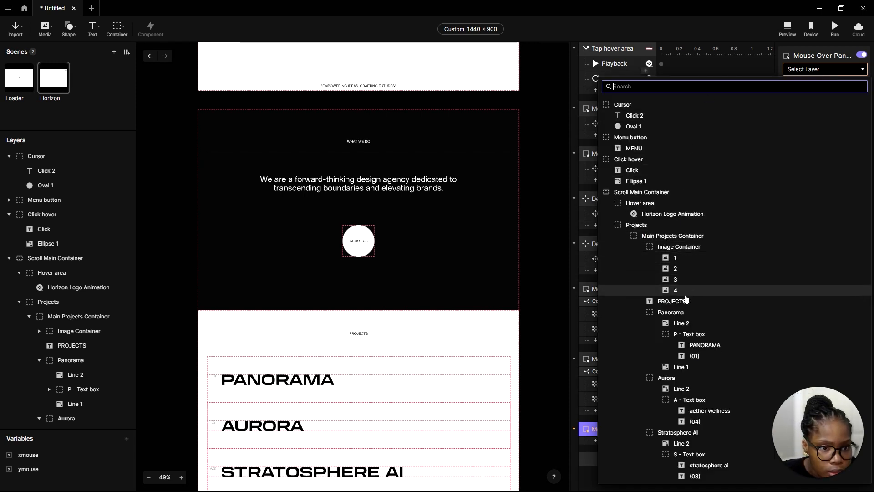
left_click(671, 313)
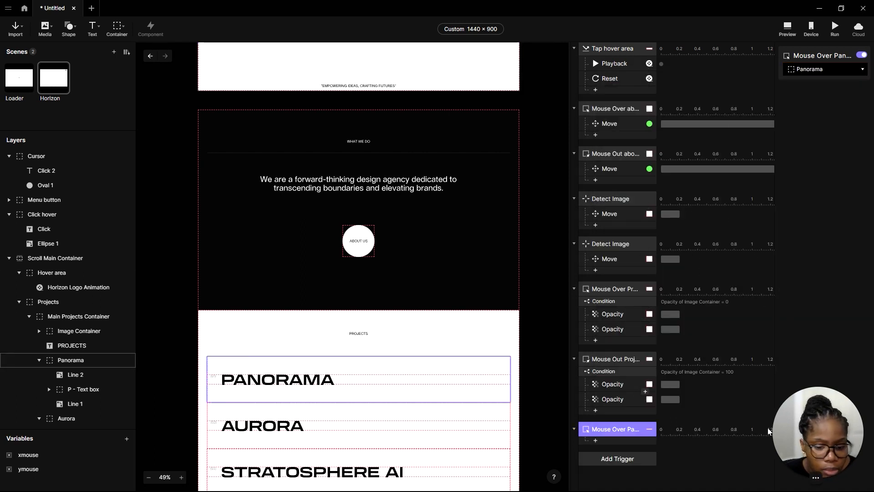
Under Mouse Over Panorama, add an Opacity response that sets image 1 to 100, and add a Move response
scroll(627, 386, "down", 3)
left_click(616, 354)
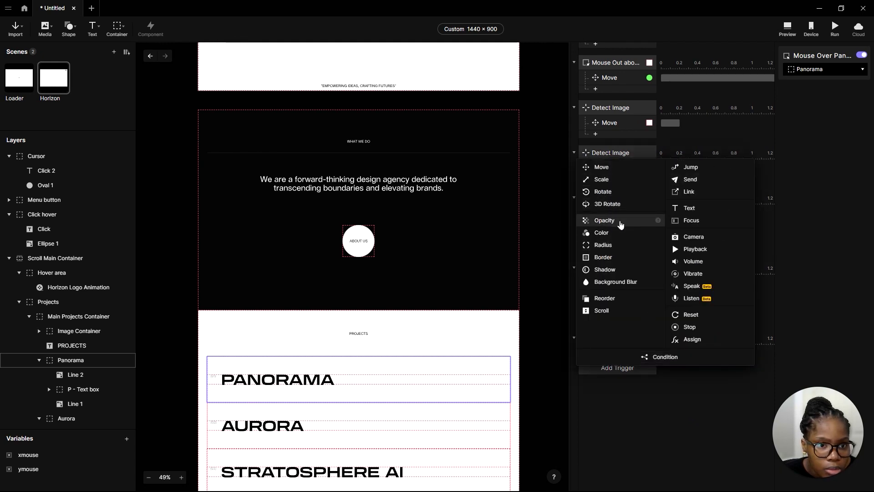
left_click(618, 222)
left_click(815, 73)
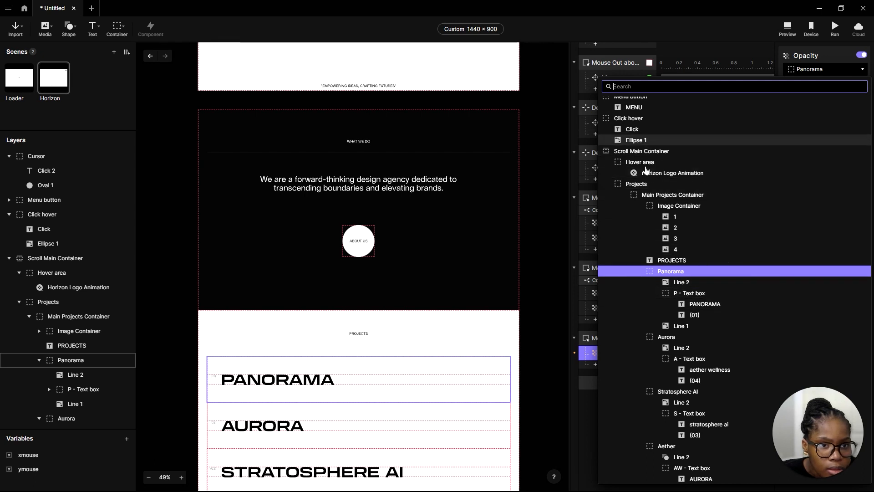
left_click(677, 218)
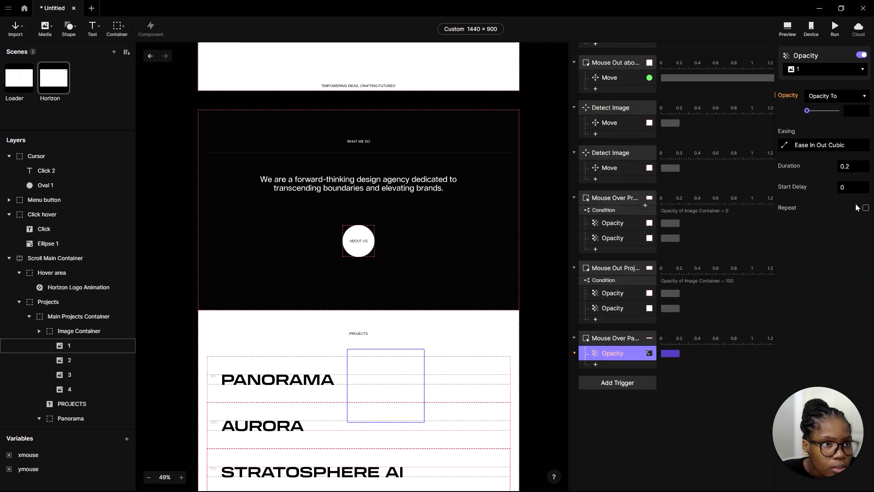
left_click_drag(808, 110, 837, 110)
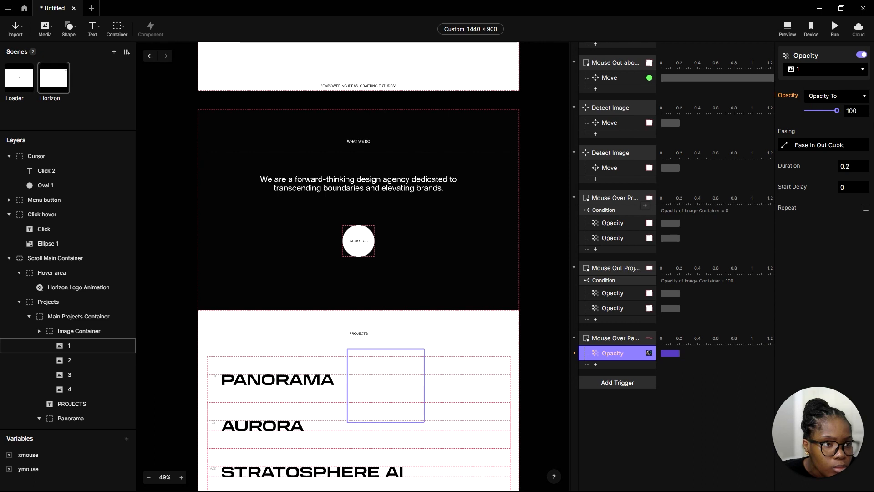
left_click(610, 366)
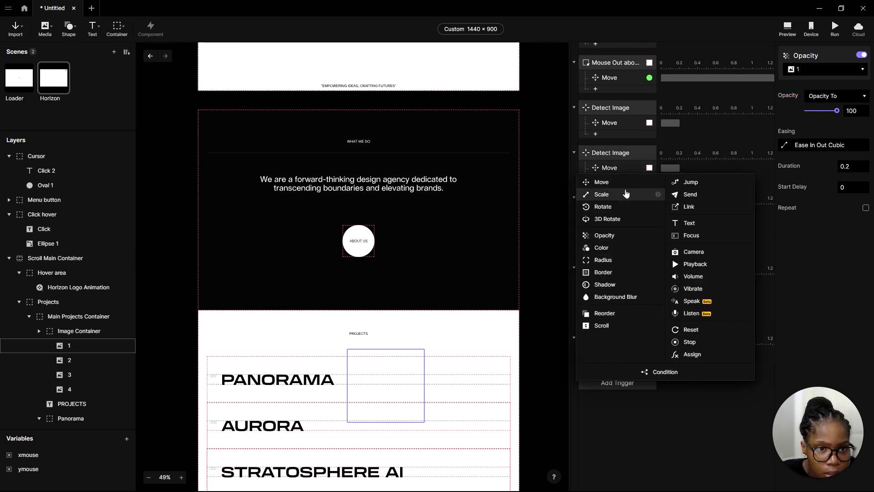
left_click(627, 182)
Try shifting the Panorama row's P - Text box horizontally to an X position of about 76
left_click(248, 381)
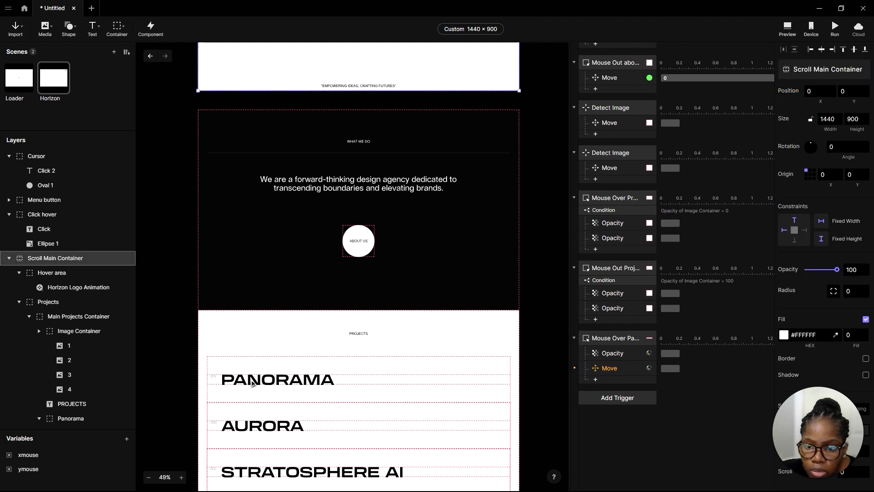
double_click(248, 382)
double_click(248, 382)
scroll(194, 416, "up", 3)
scroll(242, 377, "up", 5)
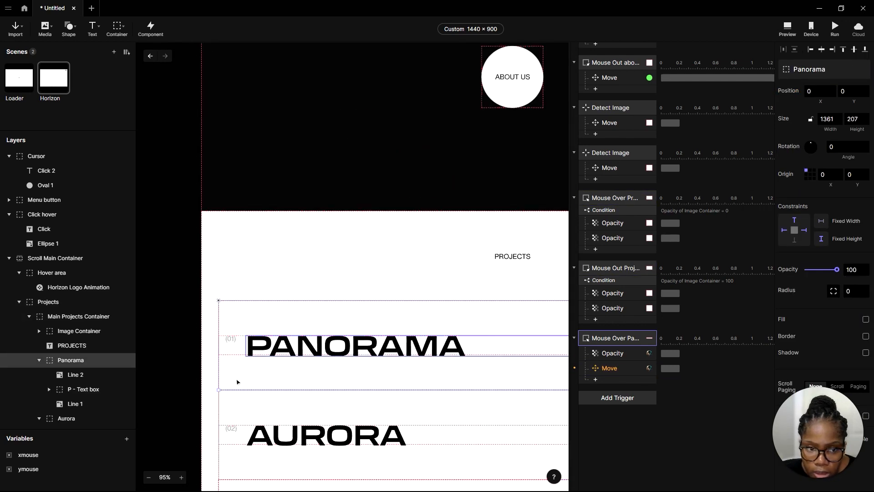
left_click(292, 346)
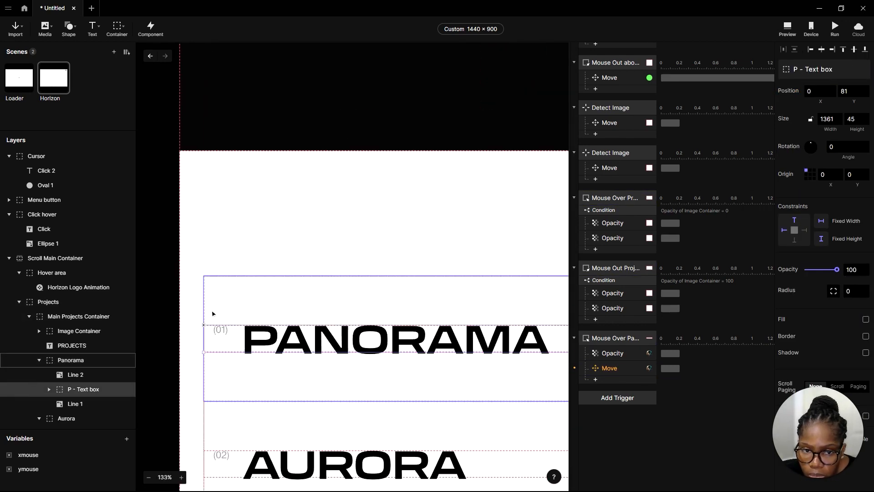
scroll(211, 312, "down", 5)
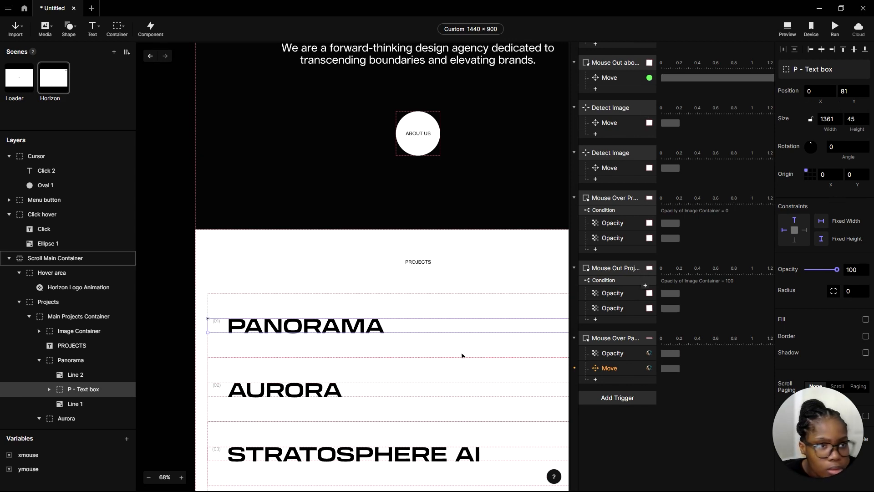
scroll(303, 328, "up", 2)
scroll(308, 258, "down", 2)
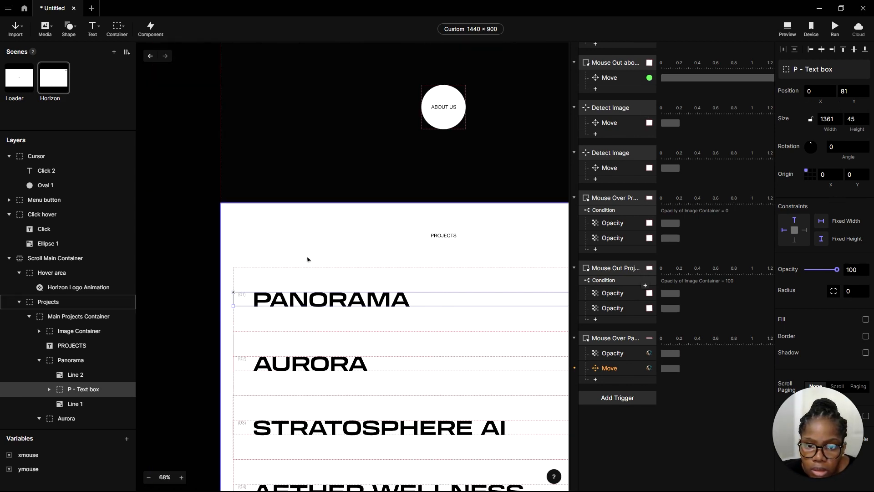
scroll(308, 260, "up", 2)
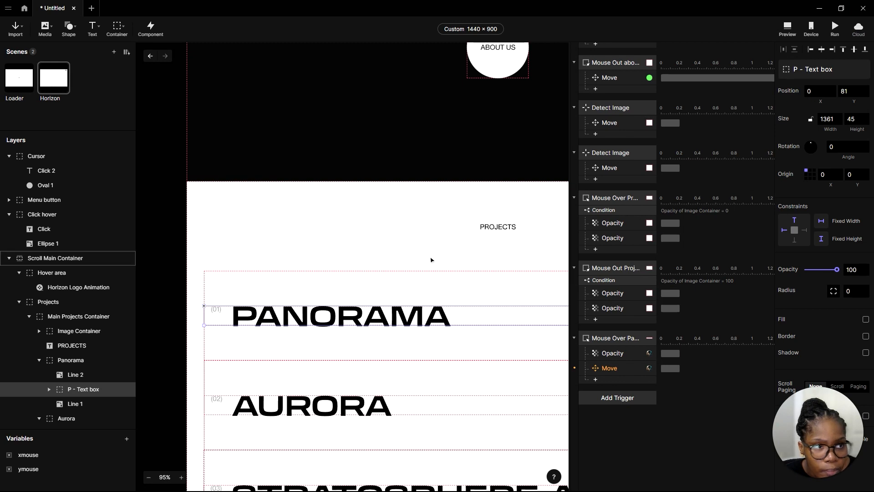
left_click_drag(306, 320, 335, 325)
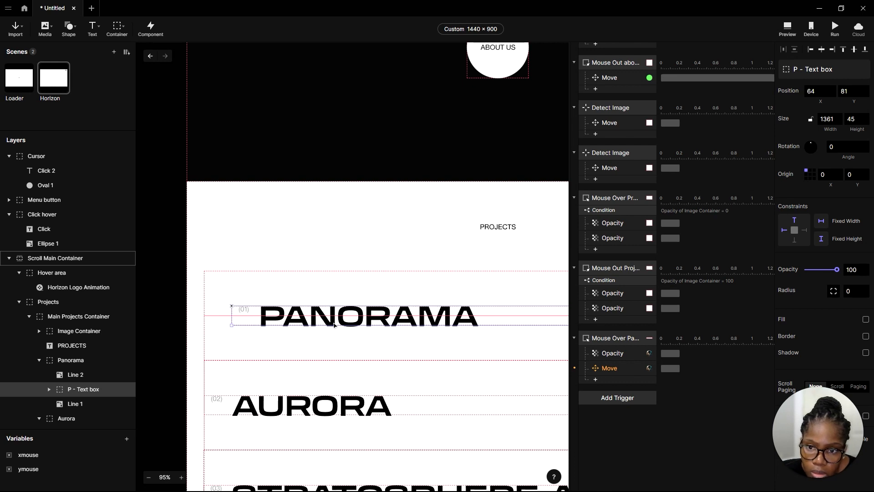
left_click_drag(334, 325, 340, 325)
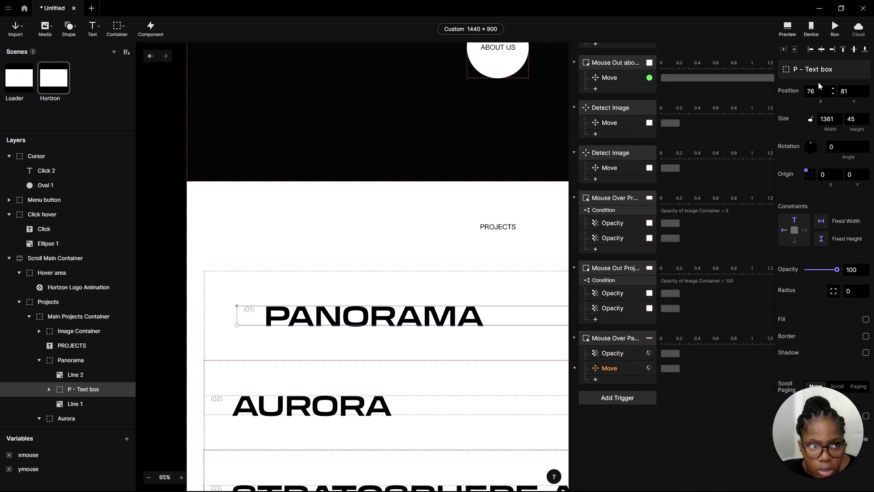
Set the X position of P - Text box back to 0
left_click(818, 87)
type("0")
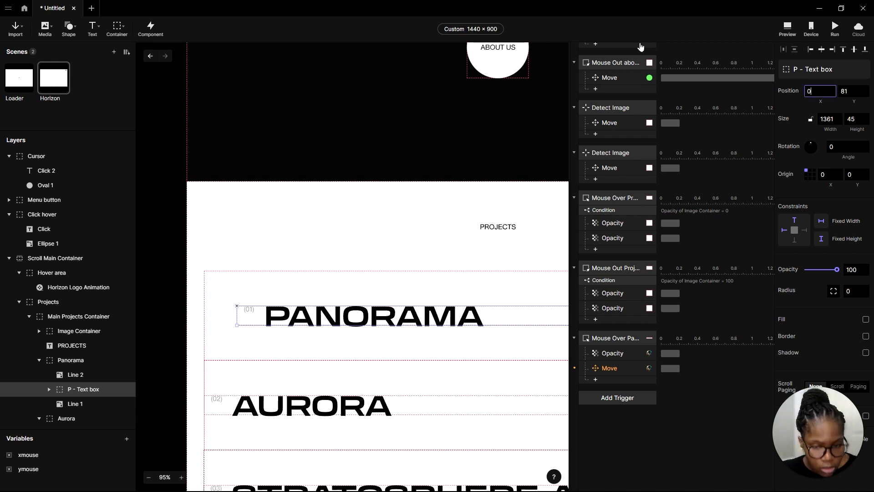
key("Return")
Target Mouse Over Panorama's Move response at P - Text box and set its Move To X position to 75
left_click(637, 370)
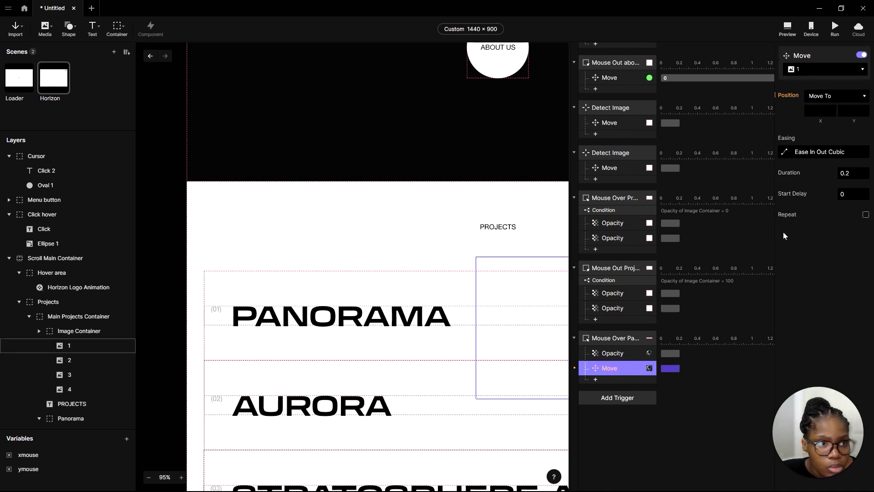
left_click(809, 72)
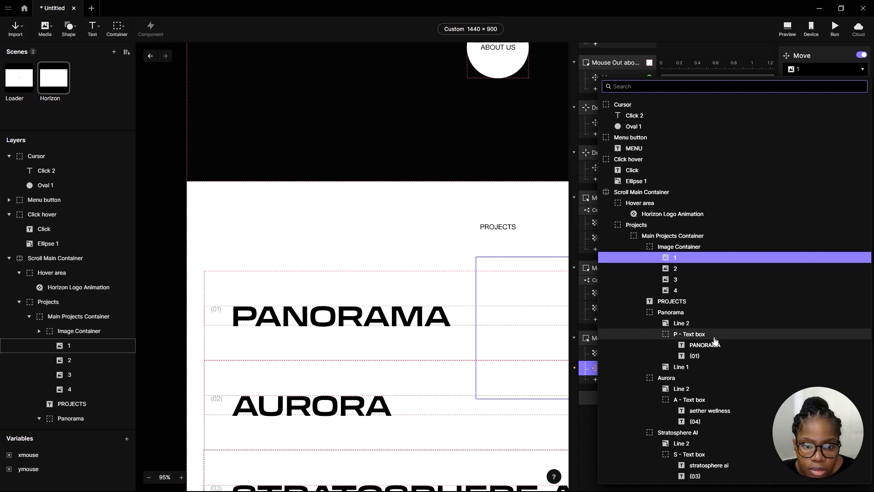
left_click(713, 335)
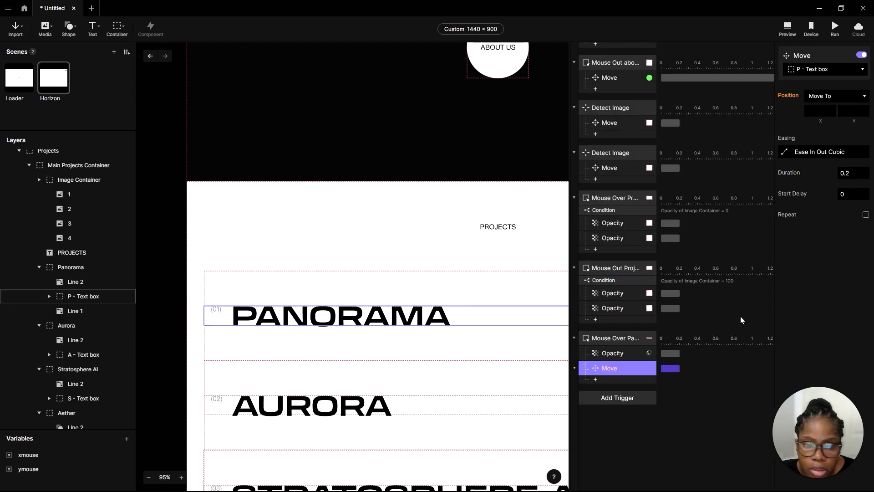
left_click(818, 111)
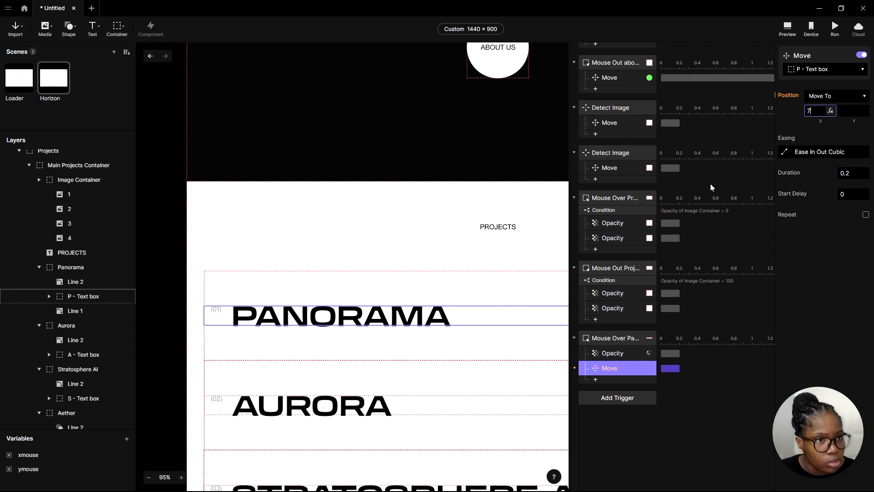
key("Return")
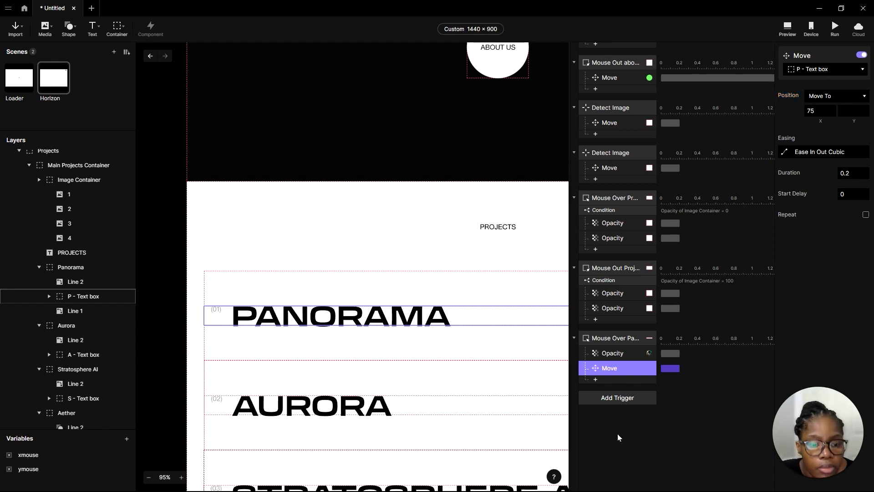
Add a Mouse Out trigger for the Panorama container and name it Mouse Out P
left_click(620, 339)
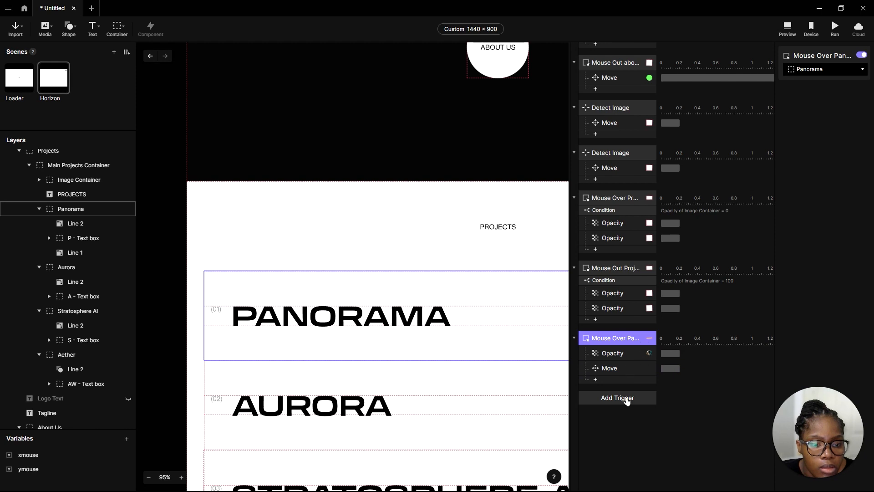
left_click(627, 399)
left_click(693, 359)
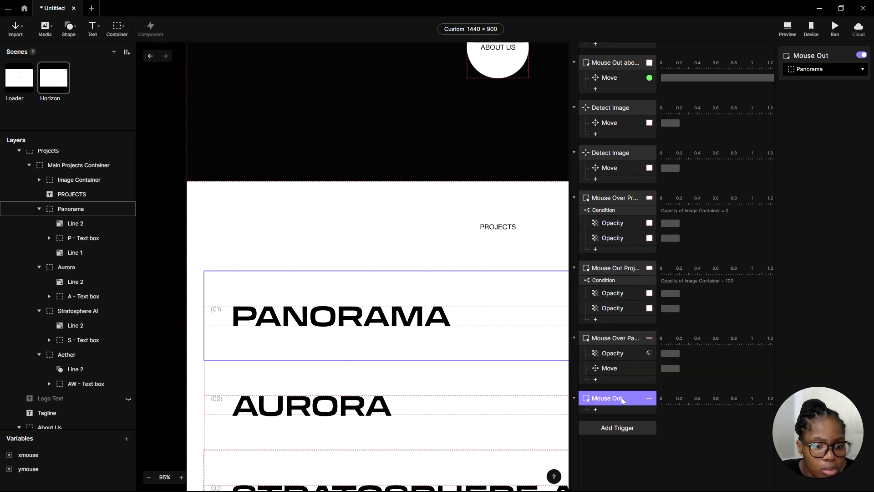
double_click(628, 399)
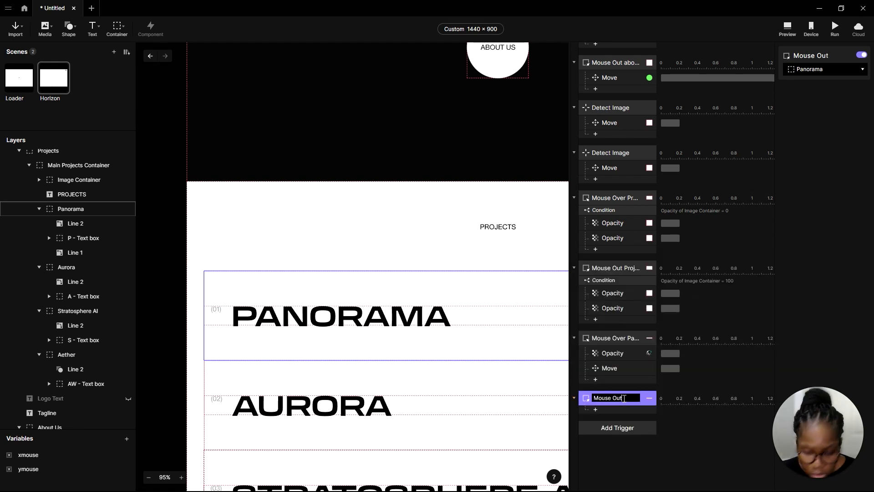
key("Return")
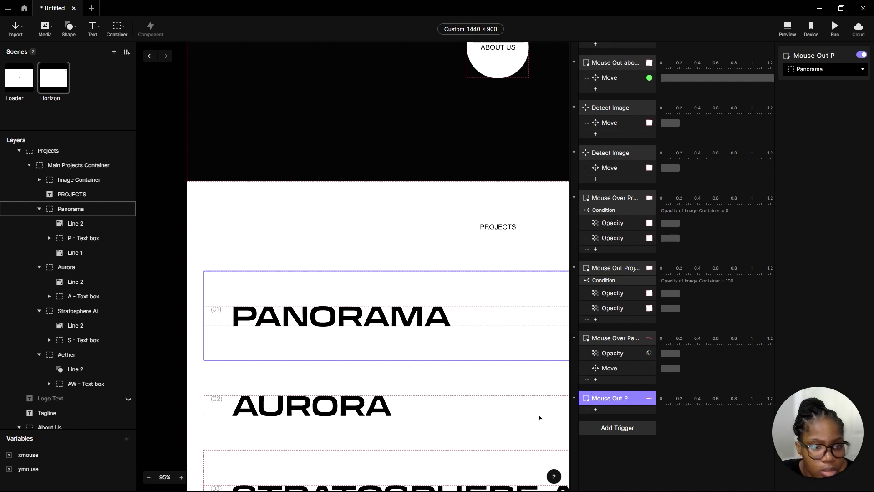
Under Mouse Out P, add an Opacity response for image 1 and set its value to 0
left_click(608, 412)
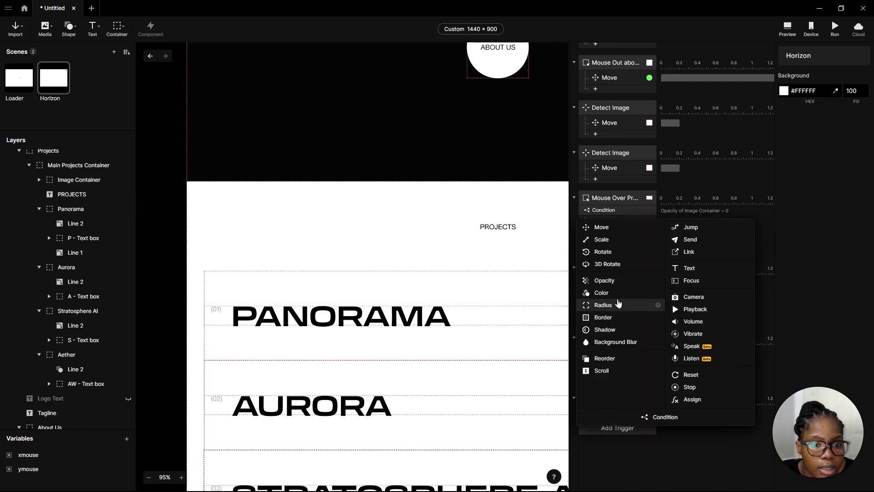
left_click(626, 283)
left_click(827, 71)
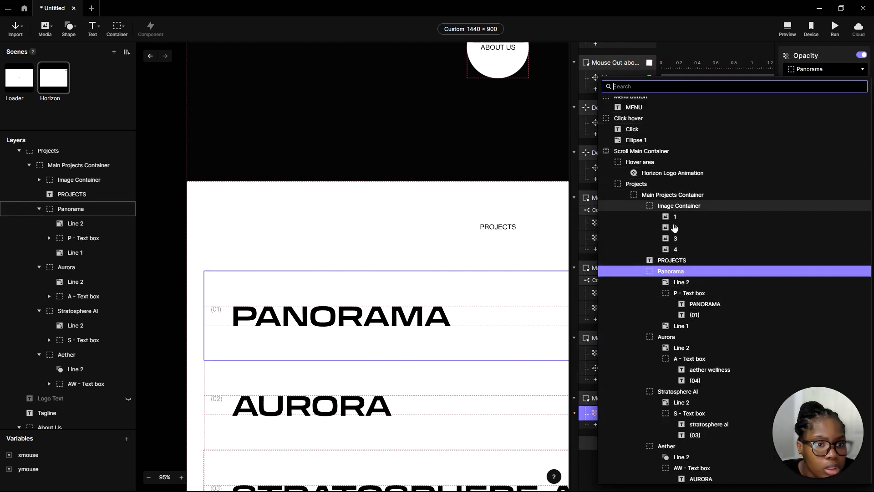
left_click(647, 217)
left_click_drag(809, 110, 613, 412)
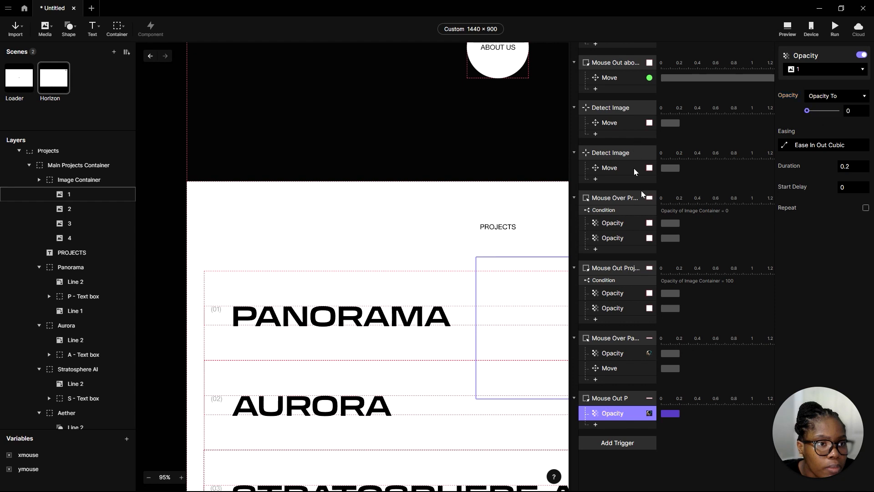
Under Mouse Out P, add a Move response for P - Text box with Move To X position 0, and preview the prototype
left_click(617, 435)
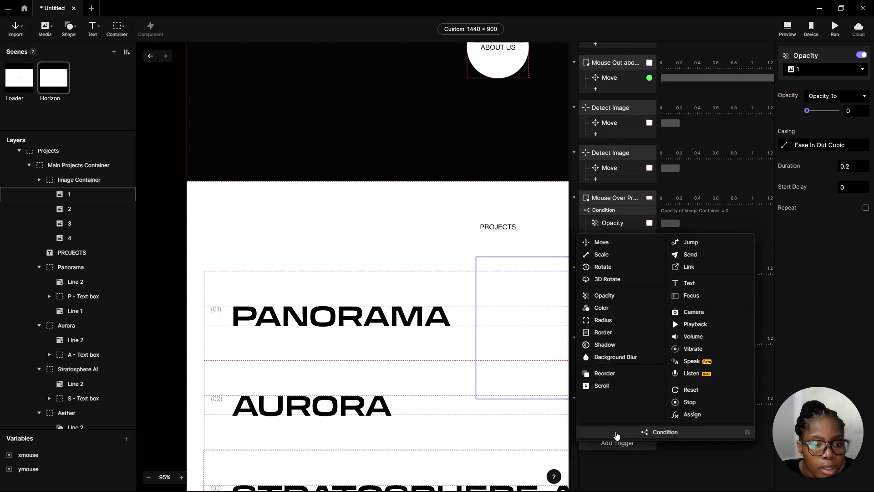
left_click(600, 242)
left_click(820, 70)
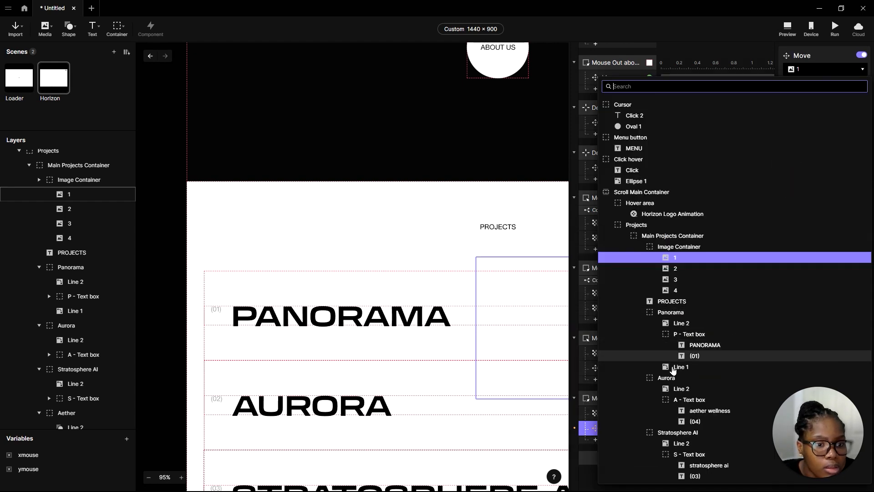
left_click(699, 337)
left_click(817, 111)
key("Return")
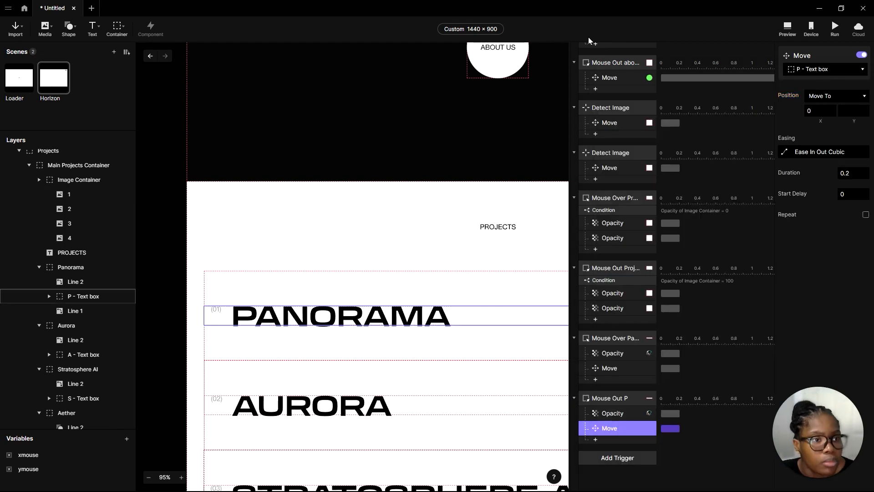
left_click(788, 28)
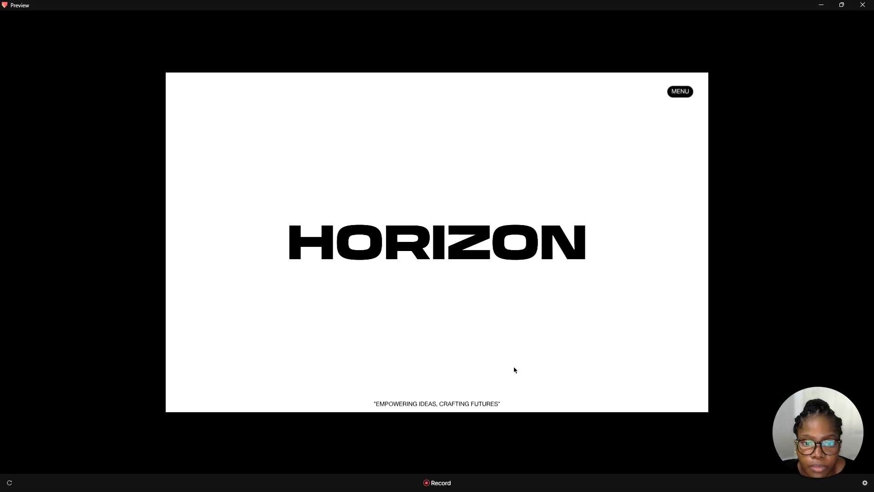
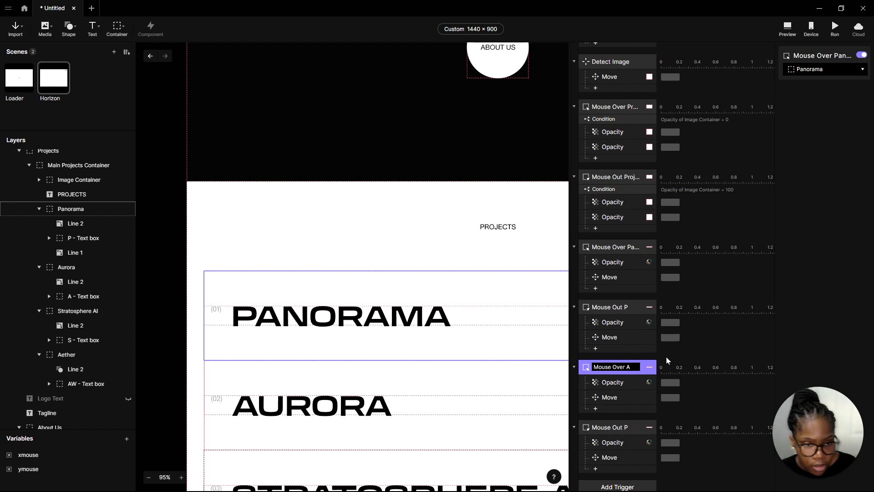
Retarget Mouse Over A's Opacity response to image 2 and set its opacity to 100
left_click(622, 384)
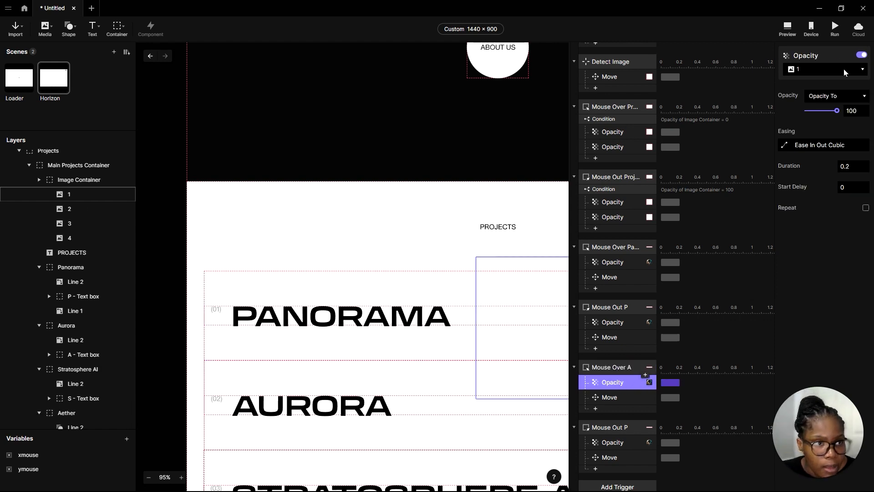
left_click(809, 70)
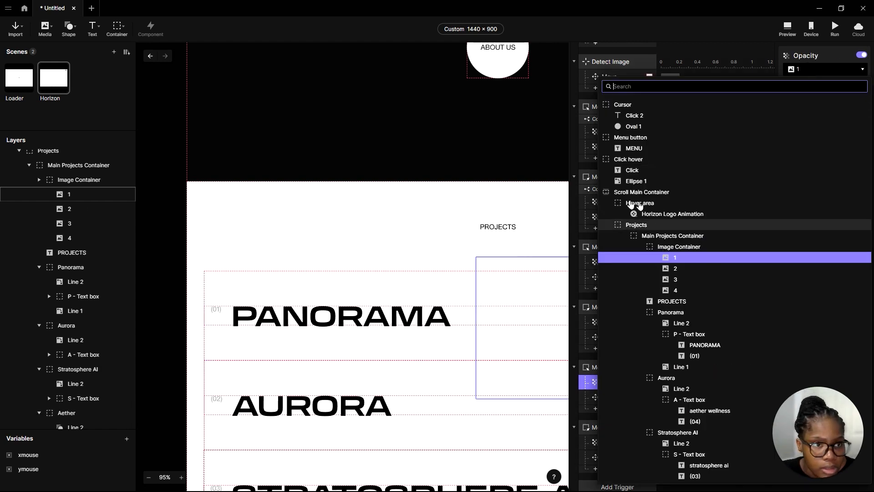
left_click(675, 269)
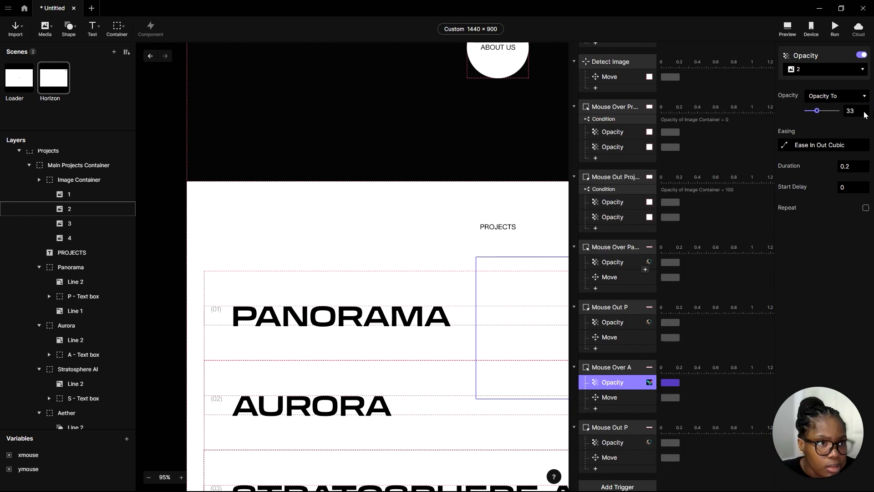
Retarget Mouse Over A's Move response to A - Text box with a Move To X position of 75
scroll(610, 394, "down", 1)
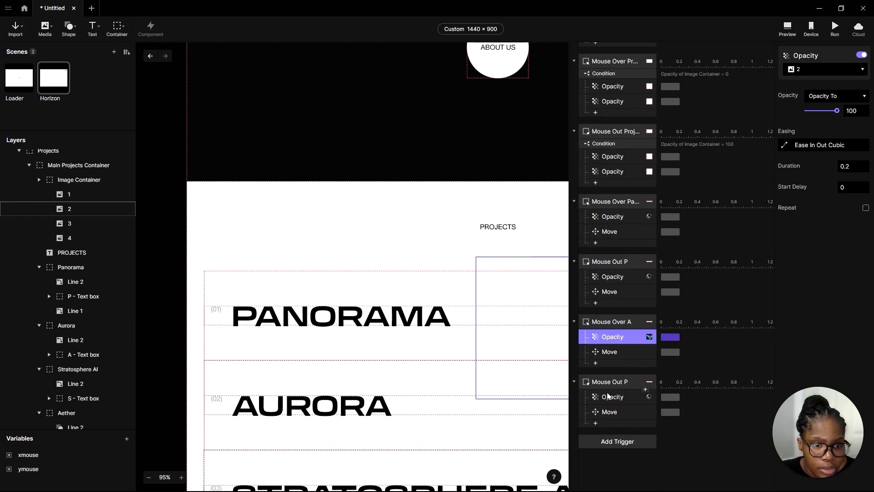
left_click(608, 352)
left_click(846, 72)
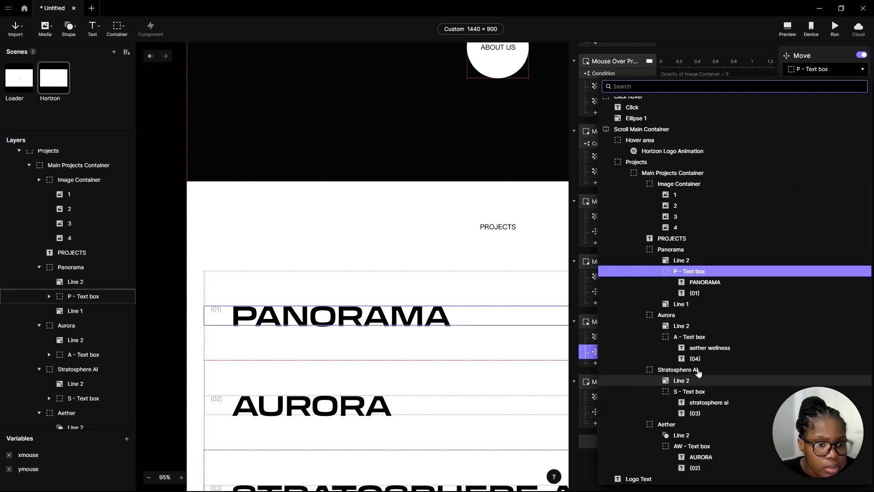
left_click(687, 335)
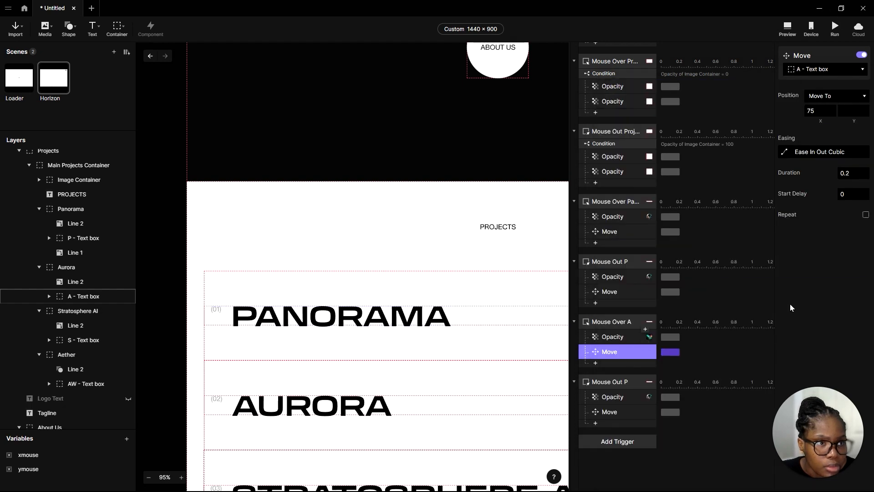
Delete the Opacity response from the duplicated Mouse Out P trigger and rename that trigger Mouse Out A
left_click(617, 399)
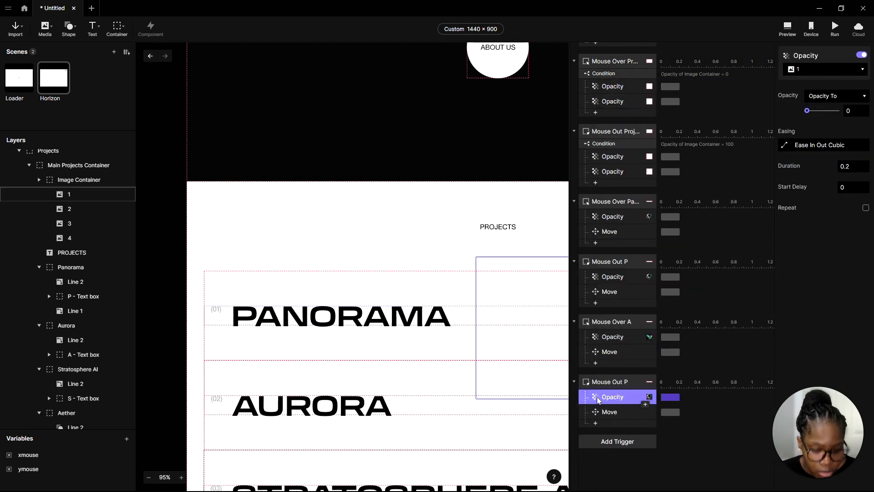
key("Delete")
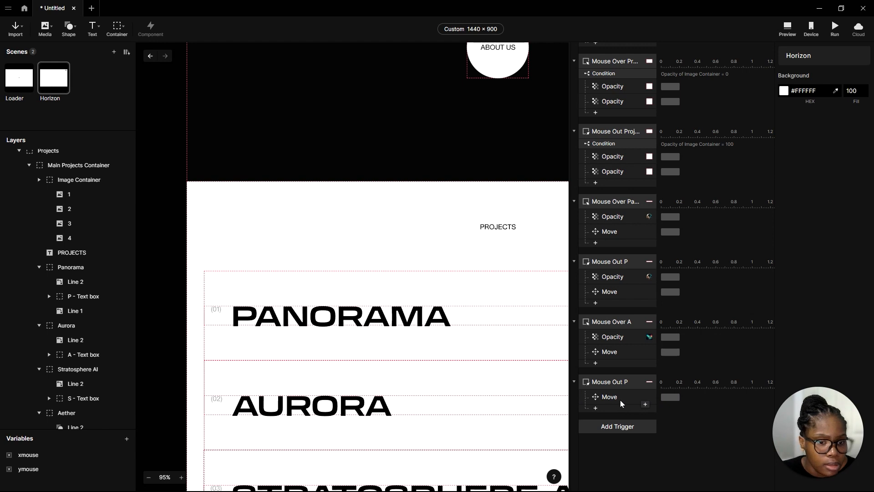
left_click(621, 397)
left_click(624, 382)
left_click(624, 382)
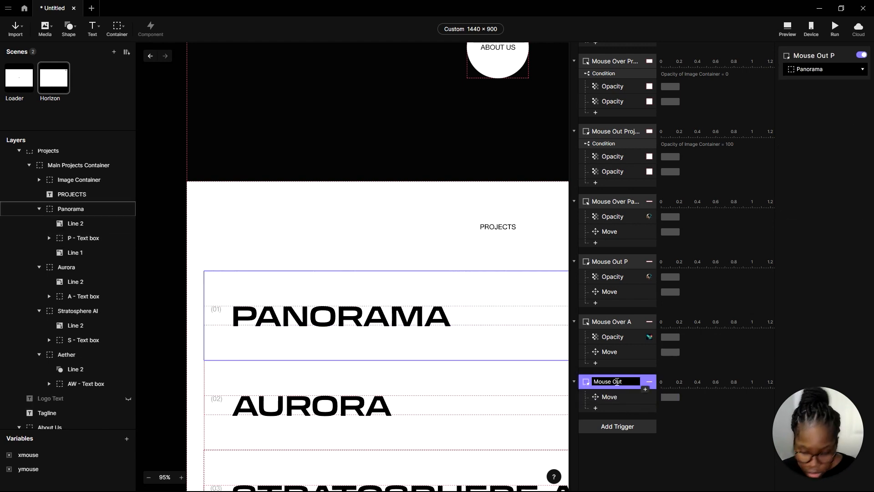
key("Return")
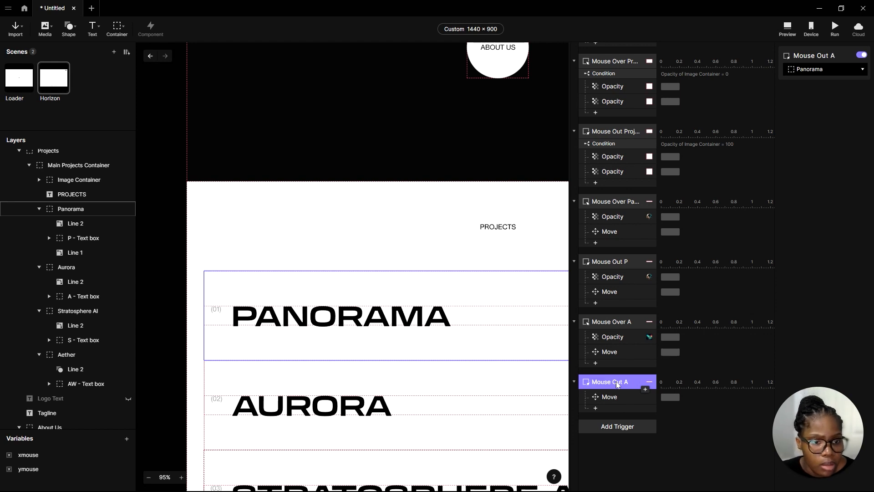
Change the target of both the Mouse Out A and Mouse Over A triggers to the Aurora container
left_click(815, 72)
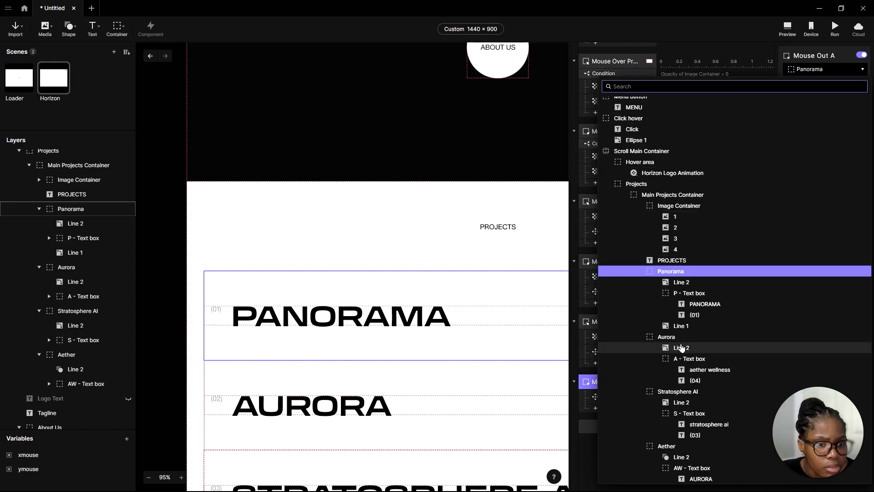
left_click(666, 338)
left_click(610, 323)
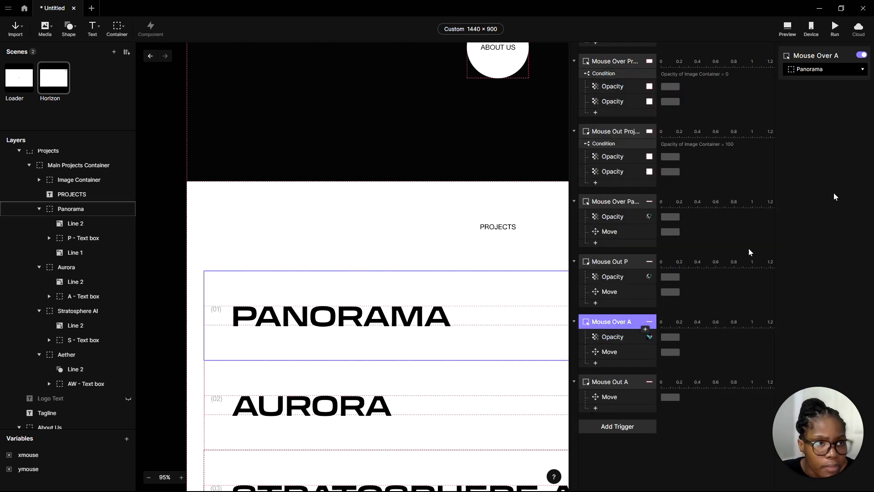
left_click(820, 69)
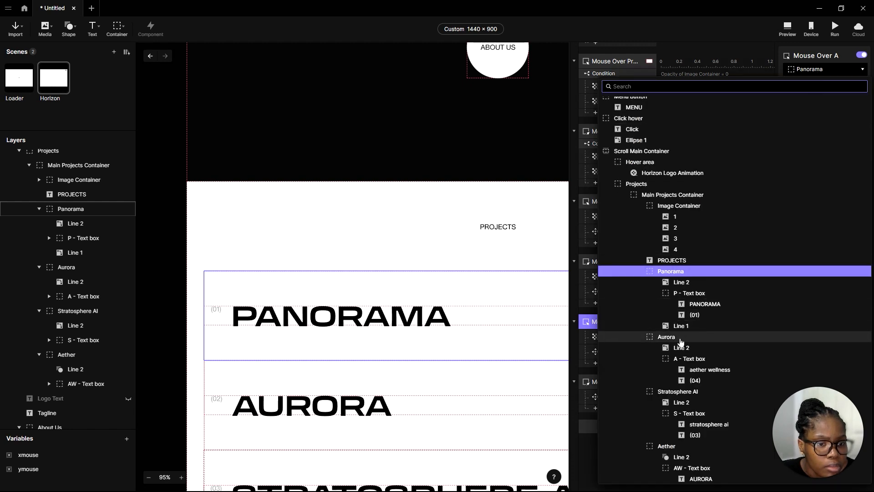
left_click(624, 339)
left_click(613, 398)
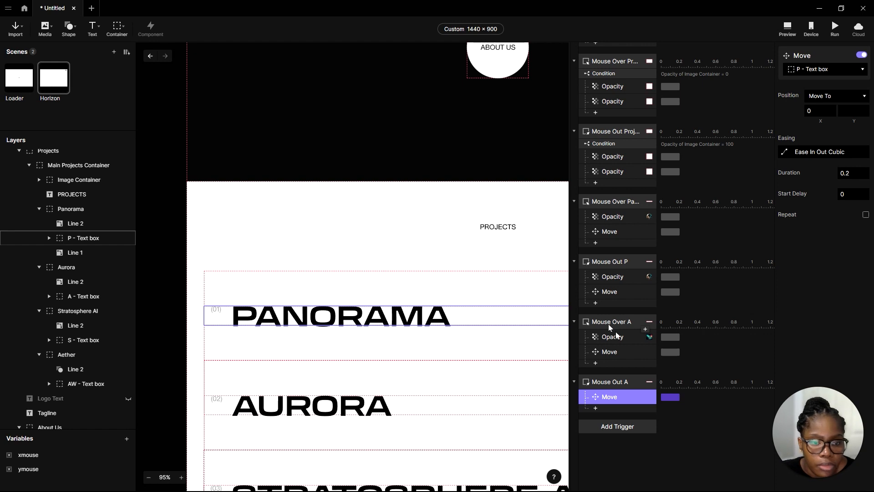
left_click(624, 322)
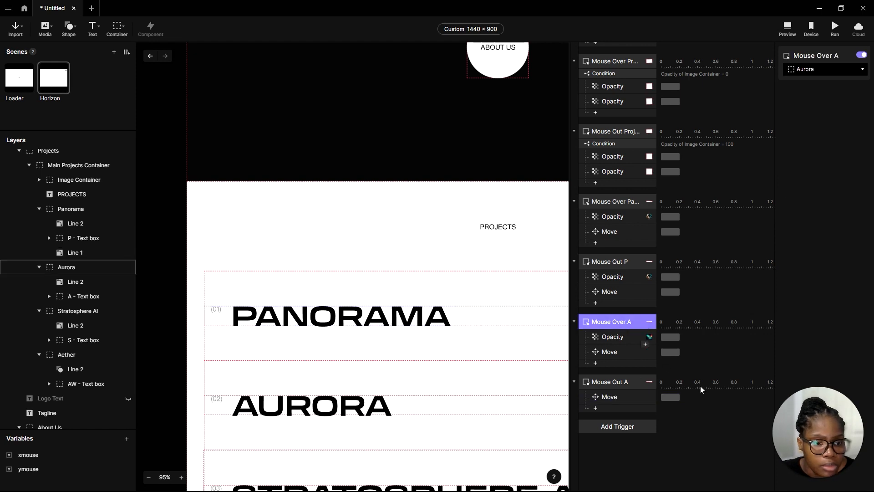
Retarget Mouse Out A's Move response to A - Text box
left_click(612, 397)
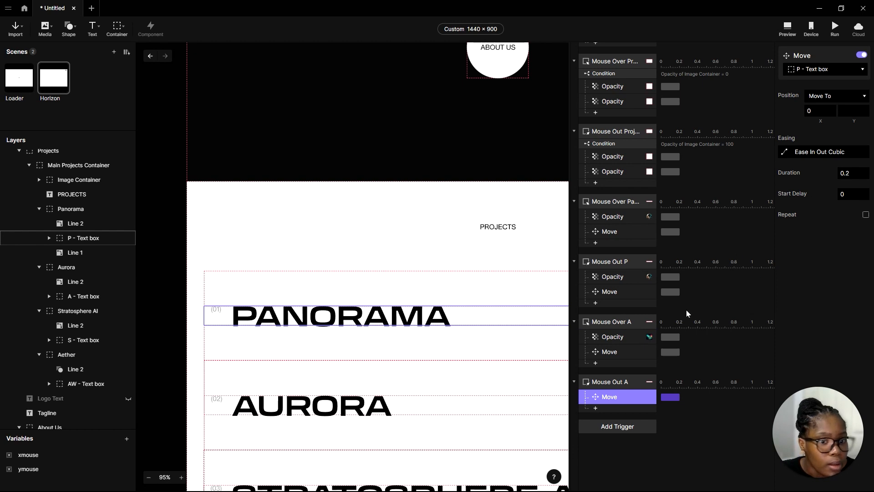
left_click(825, 71)
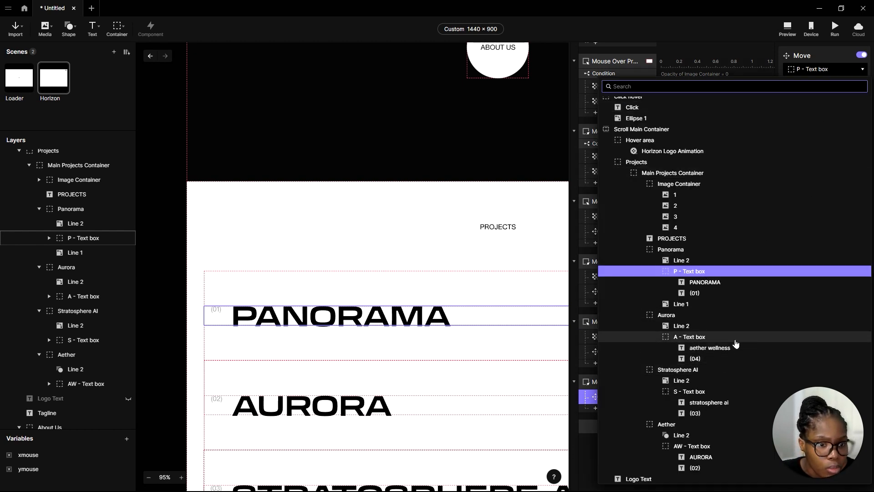
left_click(703, 338)
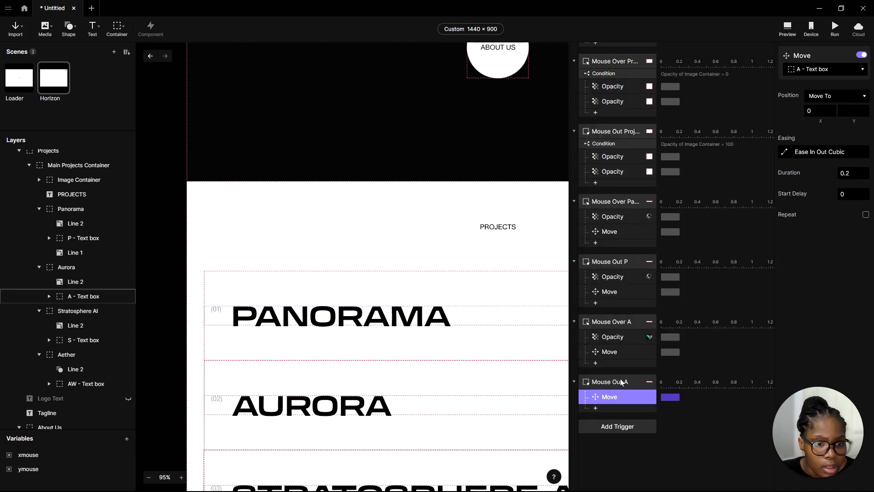
left_click(622, 355)
left_click(621, 397)
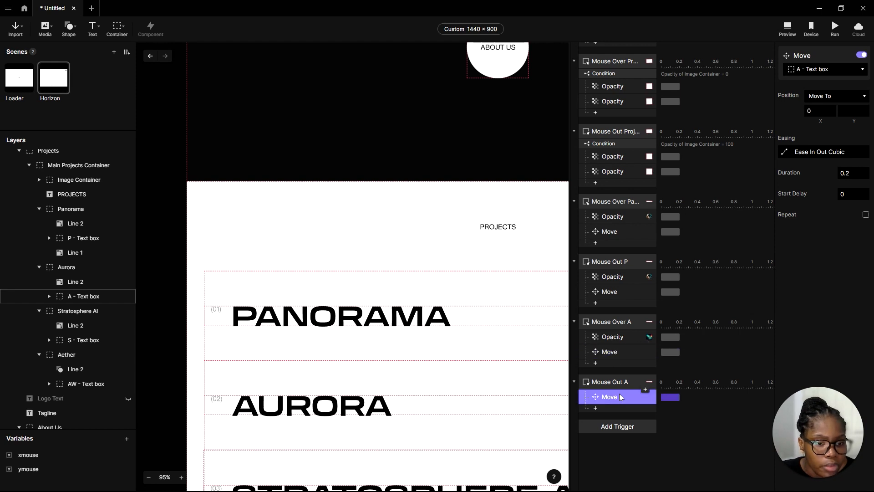
Preview the prototype down to the project list, test the Panorama and Aurora row hovers, and return to the editor
left_click(787, 28)
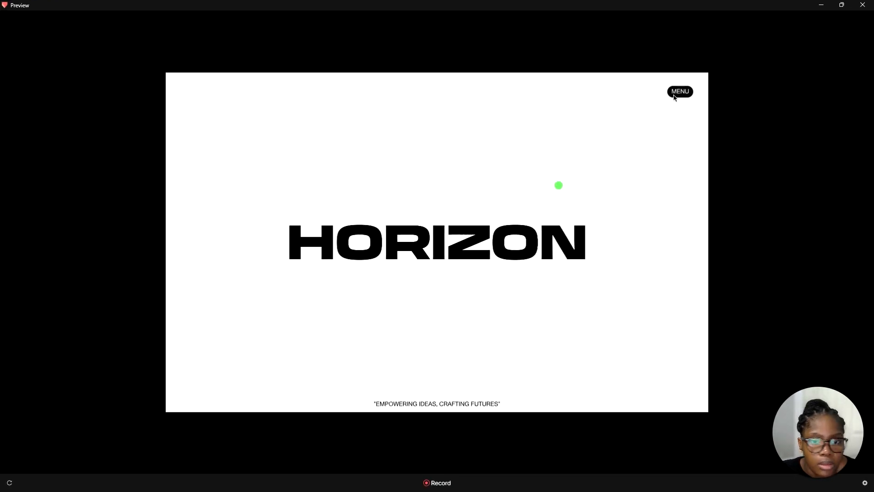
scroll(497, 338, "down", 10)
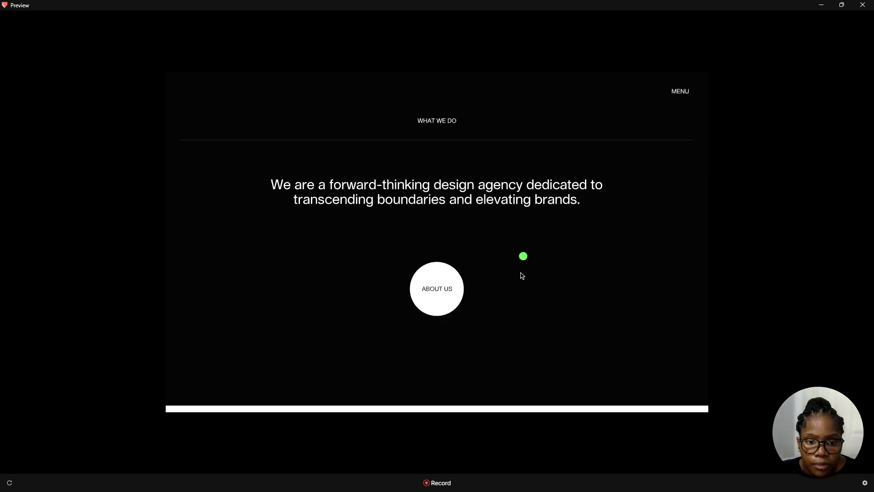
scroll(540, 187, "down", 1)
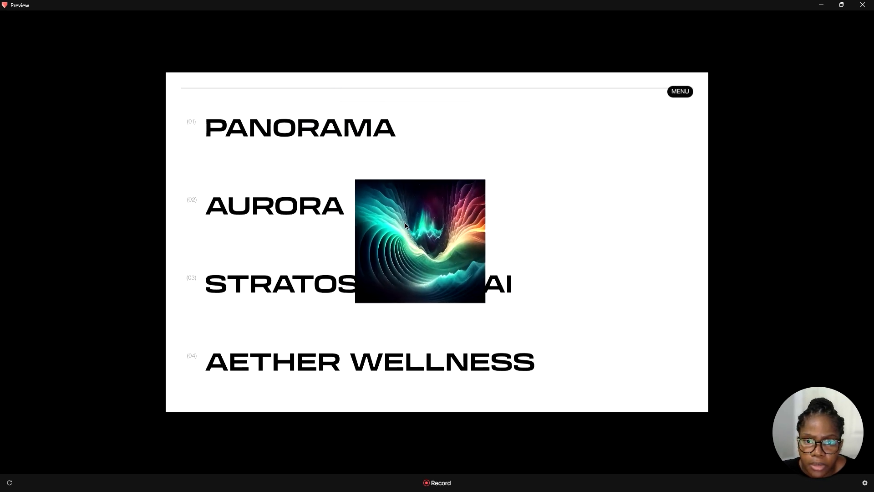
left_click(12, 483)
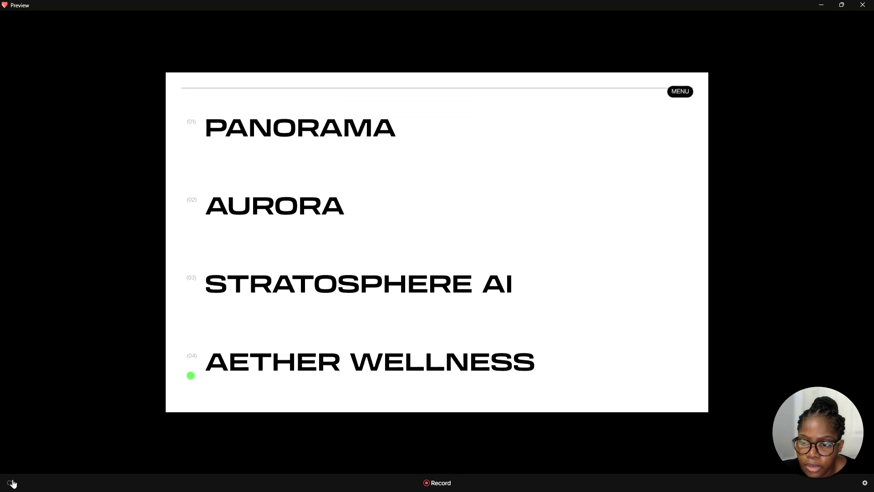
scroll(410, 227, "down", 3)
scroll(454, 151, "down", 10)
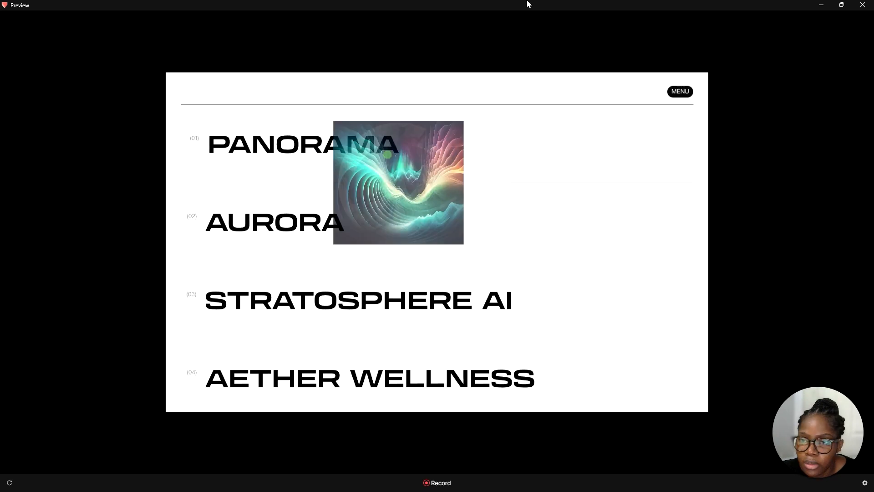
left_click(821, 5)
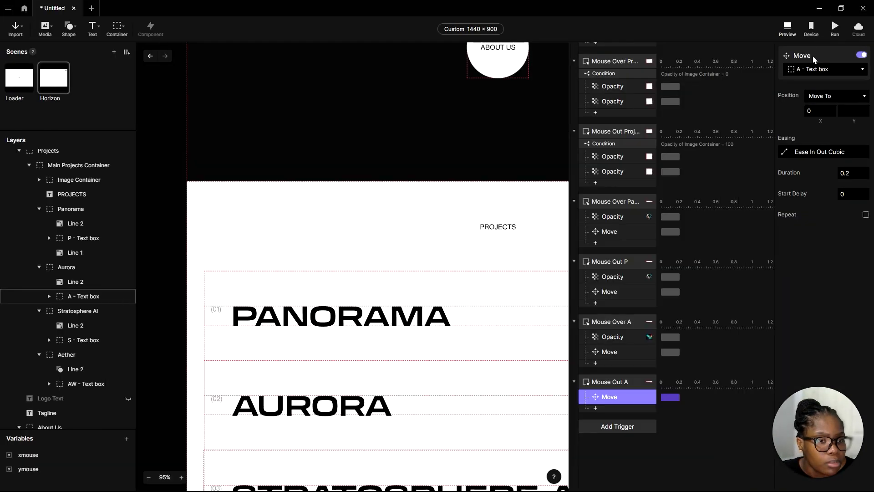
Rename the mislabelled Aurora container that holds the Aether Wellness row to Aether
left_click(615, 383)
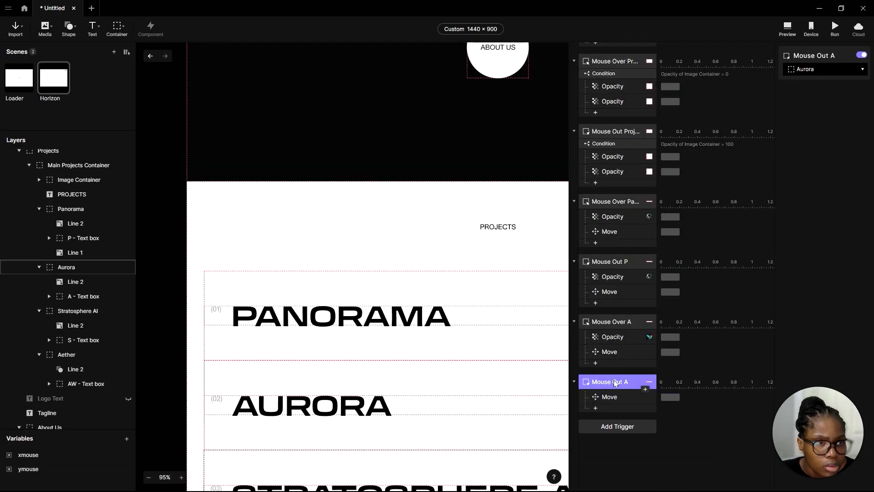
left_click(62, 269)
scroll(382, 320, "down", 3)
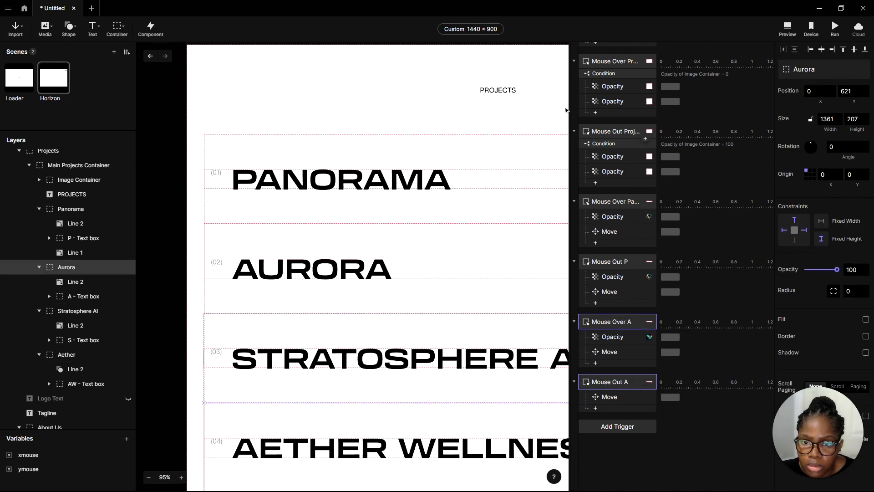
scroll(244, 129, "down", 2)
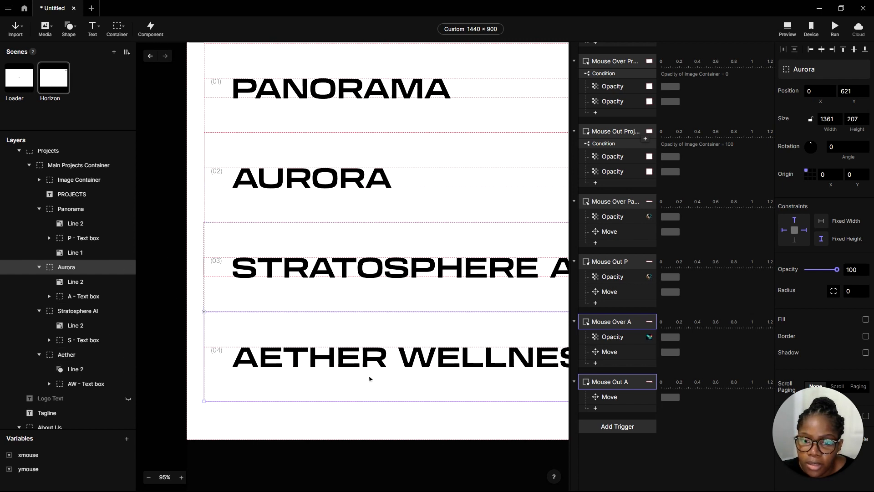
double_click(67, 267)
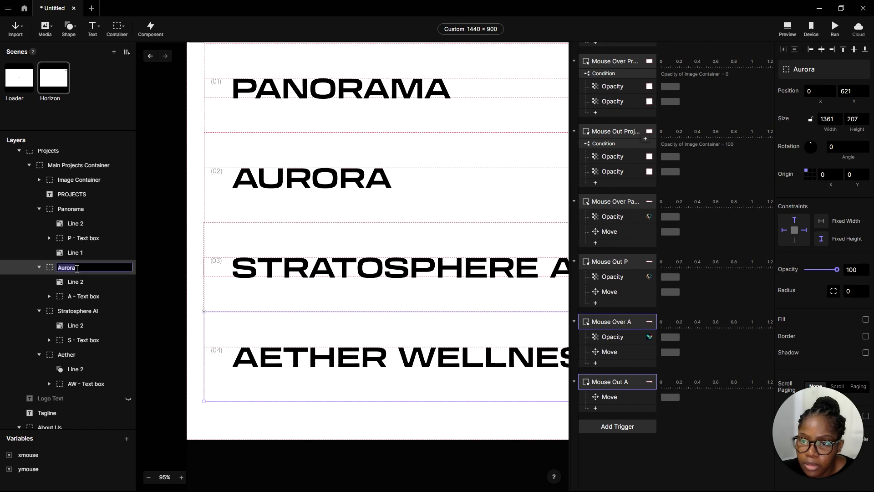
left_click(76, 268)
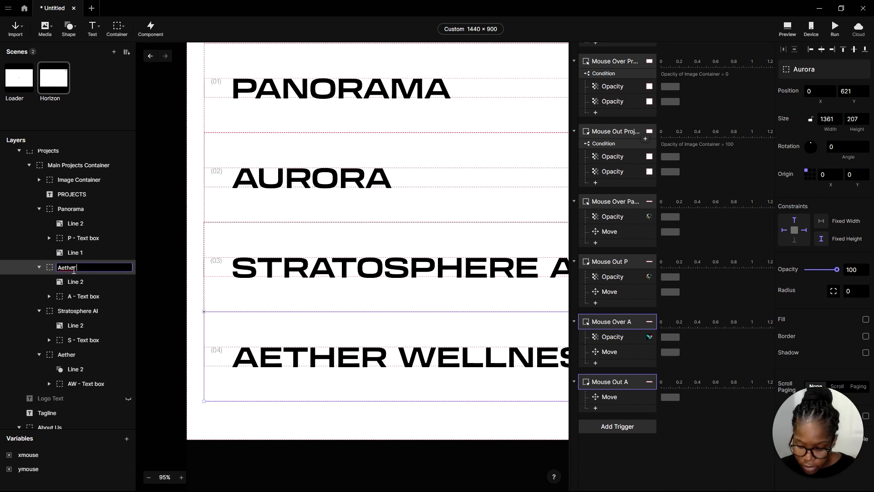
key("Return")
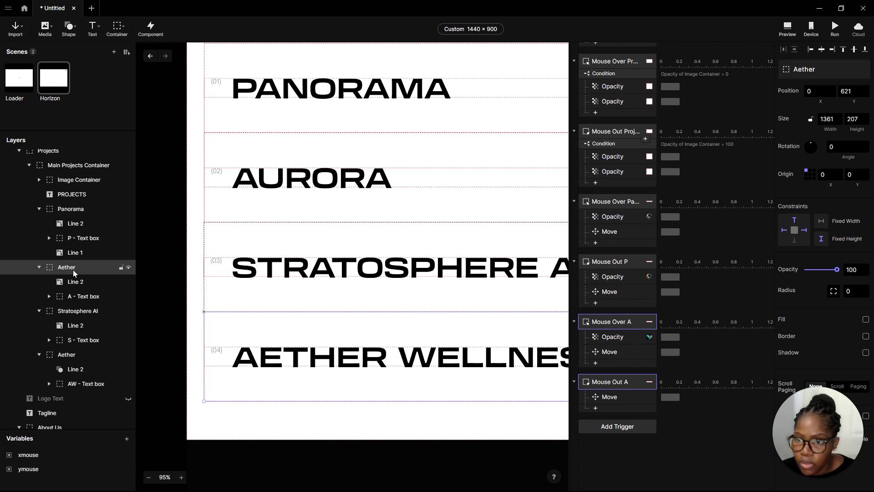
Rename the text box inside the Aether Wellness row's container to AW - Text box
double_click(72, 297)
left_click(72, 298)
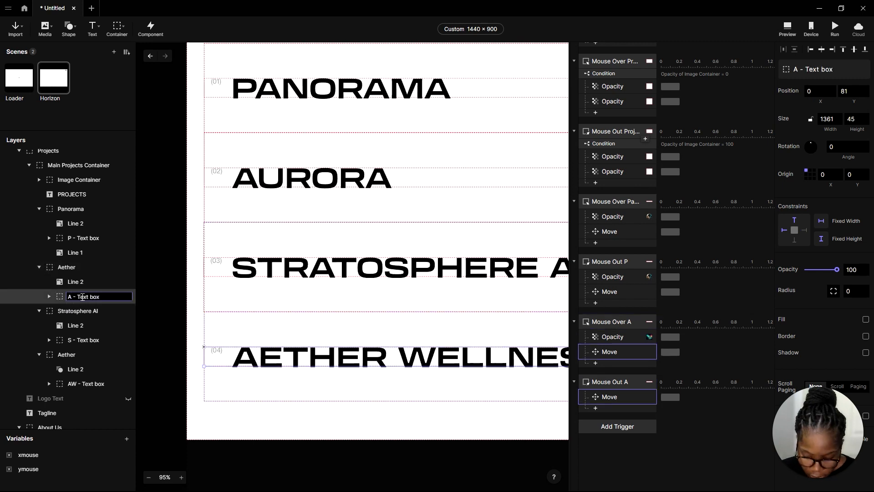
type("W")
key("Return")
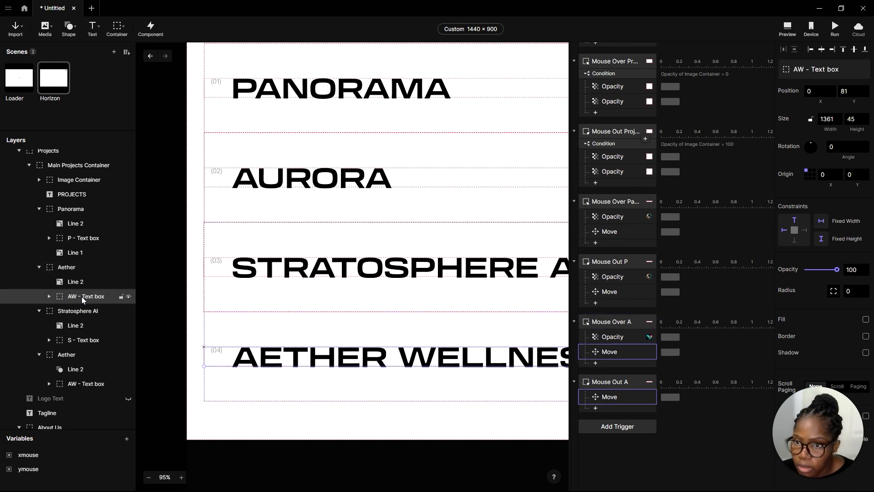
Move the container holding the Aurora row directly below Panorama in the layer order and rename it Aurora
left_click(67, 268)
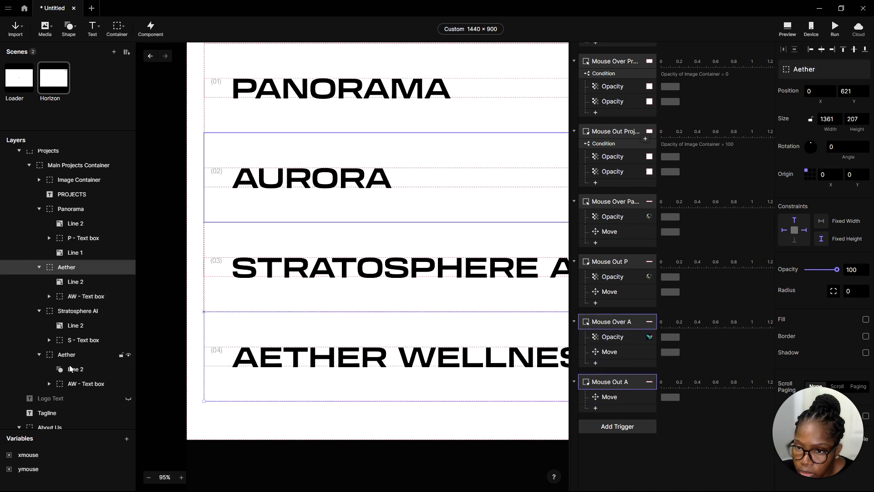
left_click(71, 356)
left_click_drag(69, 358, 67, 261)
double_click(66, 268)
type("Aurora")
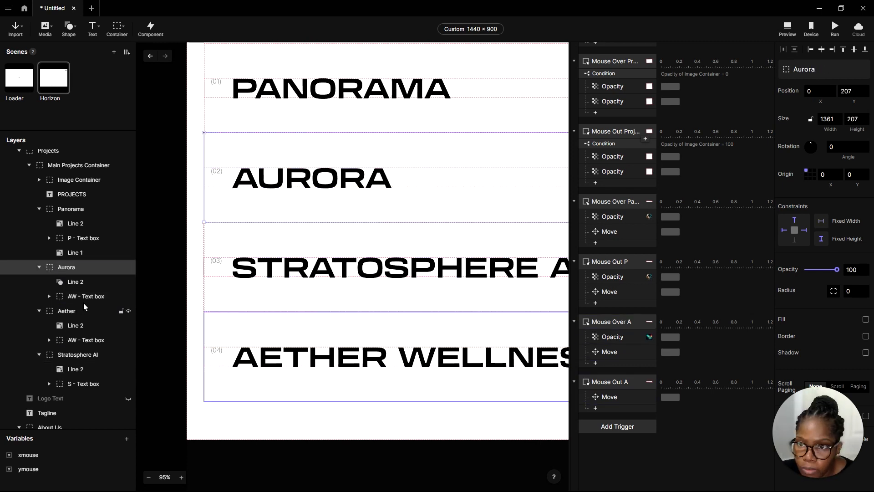
key("Return")
Rename the Aurora container's text box A - Text box and order Stratosphere AI above Aether
double_click(75, 296)
key("BackSpace")
key("Return")
left_click(77, 311)
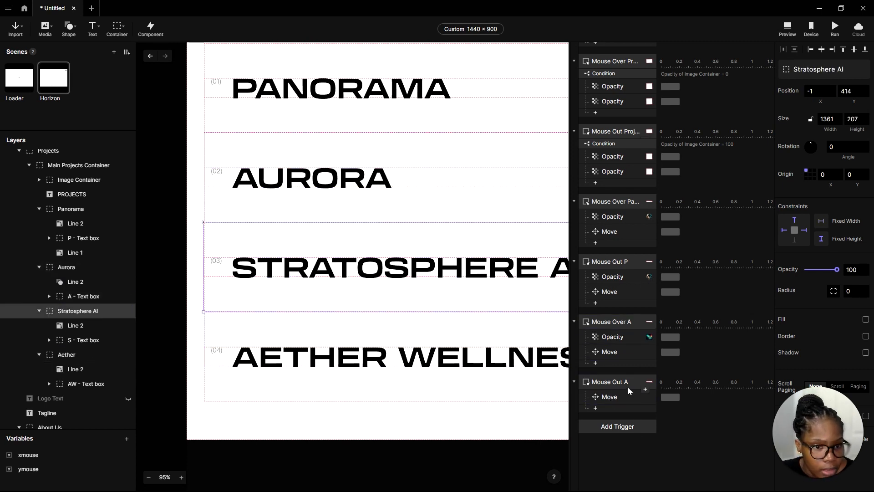
Retarget the Mouse Over A trigger to the Aurora container and its Move response to A - Text box
left_click(628, 322)
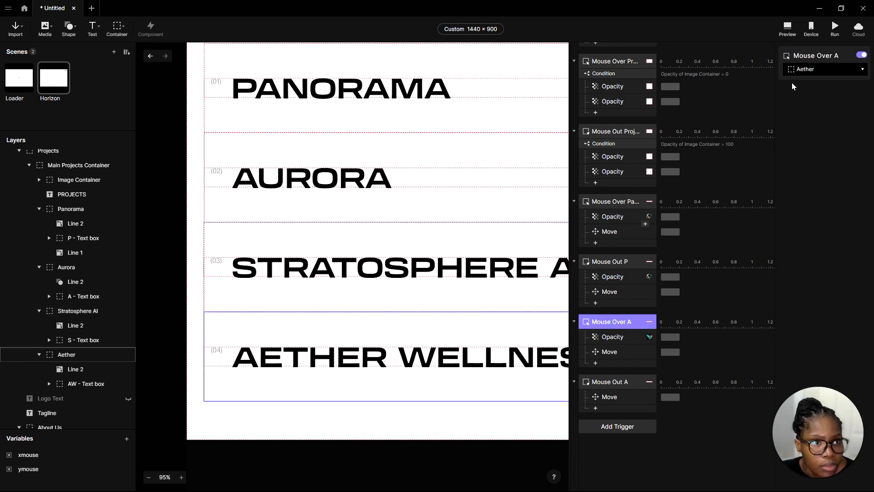
left_click(820, 72)
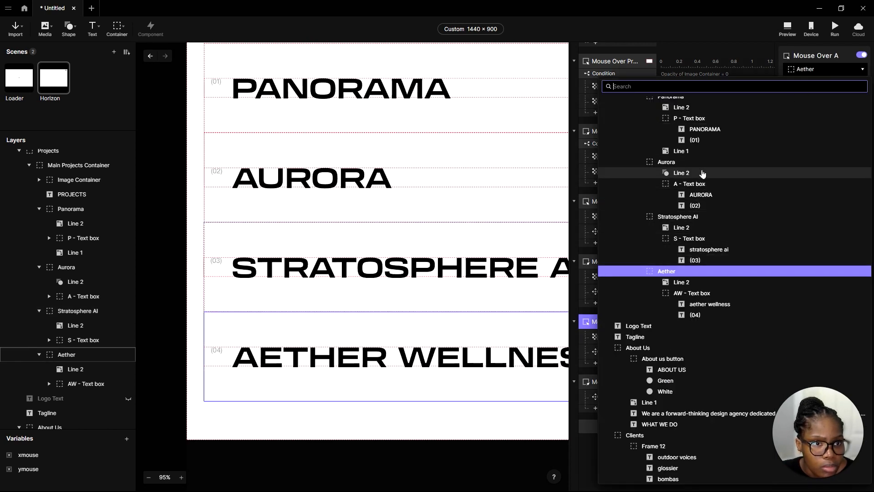
left_click(704, 164)
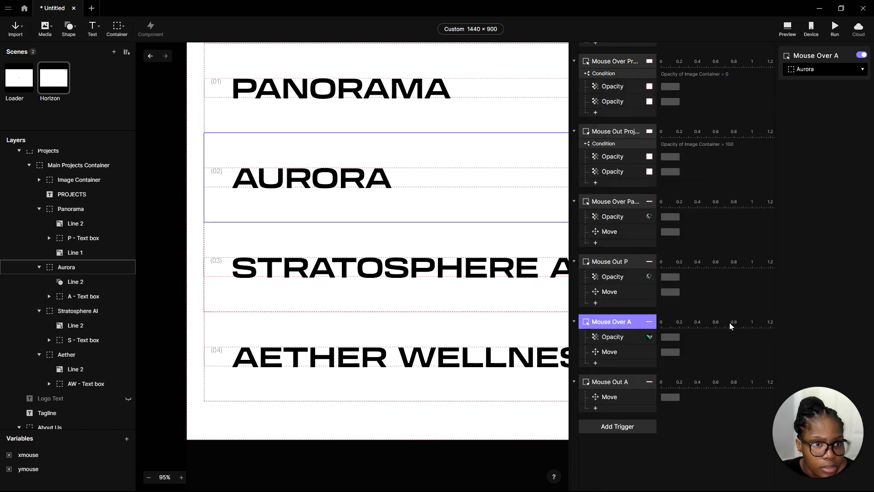
left_click(623, 340)
left_click(622, 354)
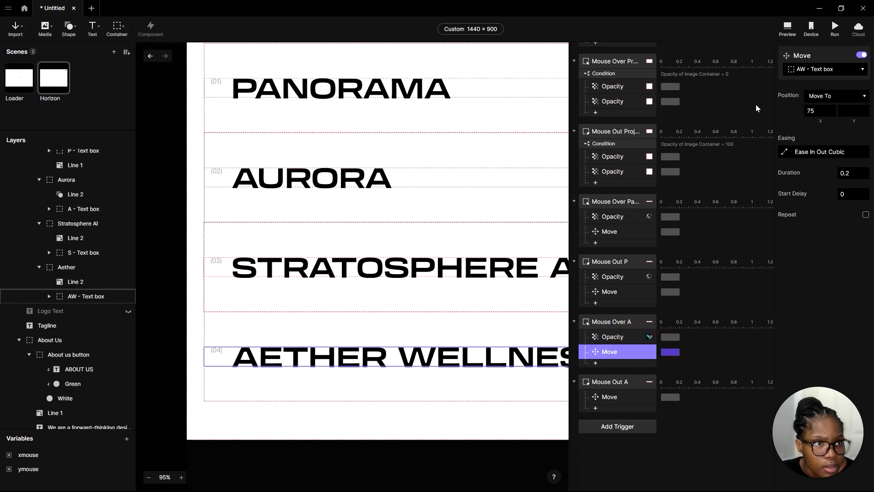
left_click(818, 71)
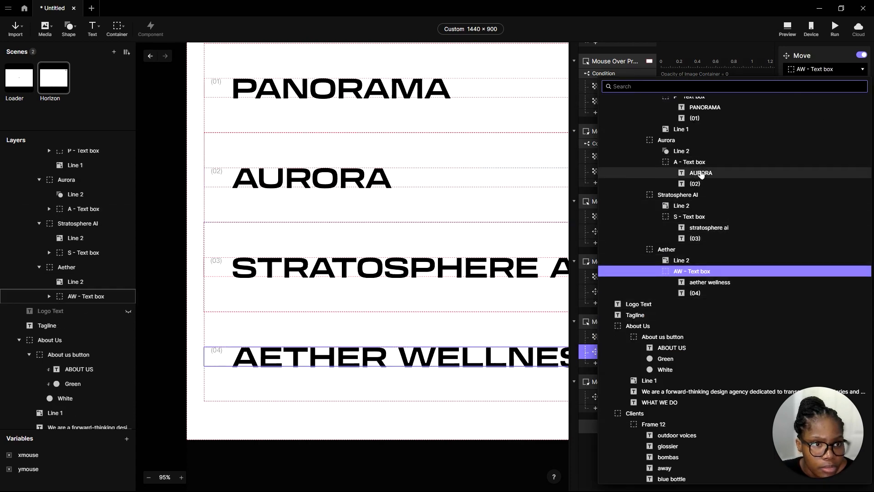
left_click(696, 163)
Retarget the Mouse Out A trigger to the Aurora container and its Move response to A - Text box
left_click(623, 385)
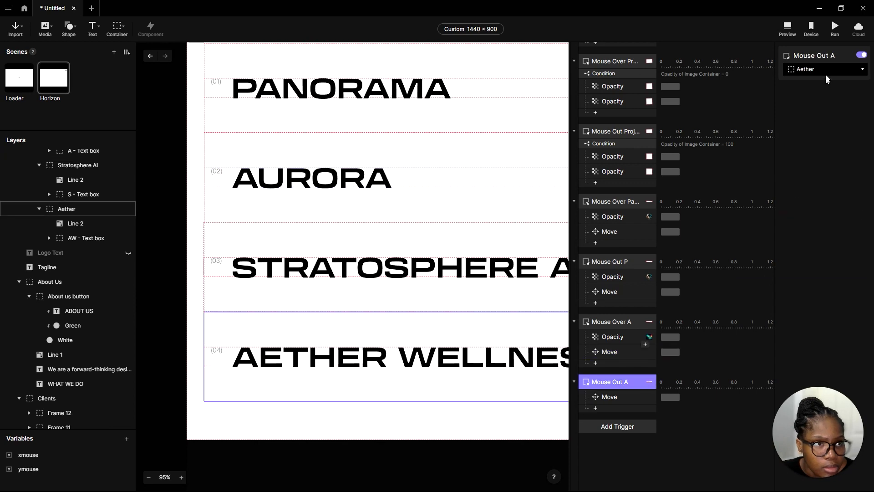
left_click(826, 73)
left_click(687, 169)
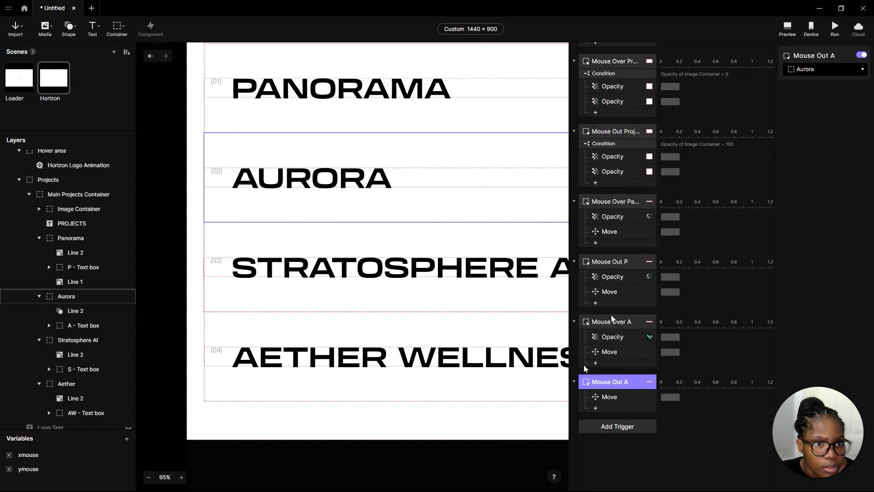
left_click(608, 397)
left_click(842, 72)
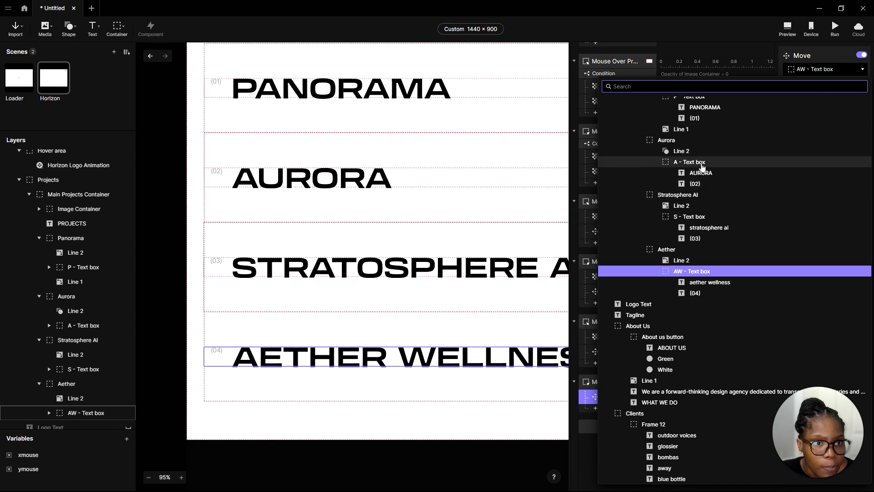
left_click(701, 163)
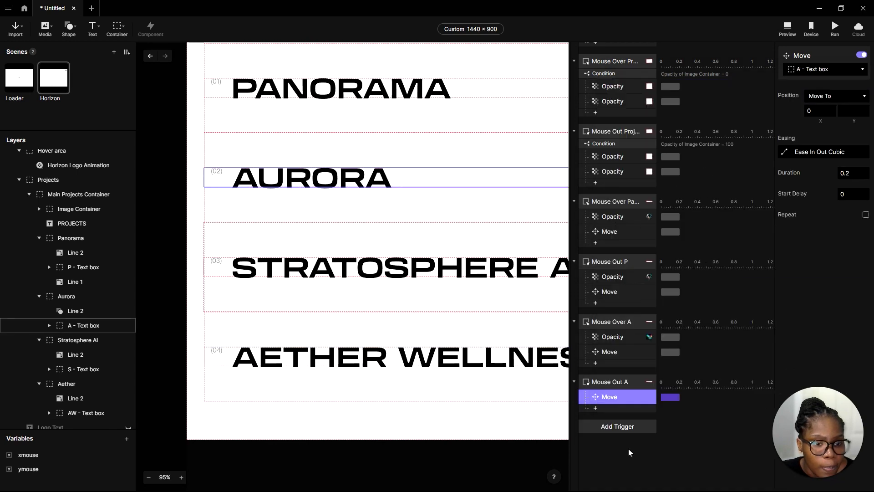
Preview the prototype down to the project list to check the row hovers, and return to the editor
left_click(787, 28)
scroll(519, 210, "down", 5)
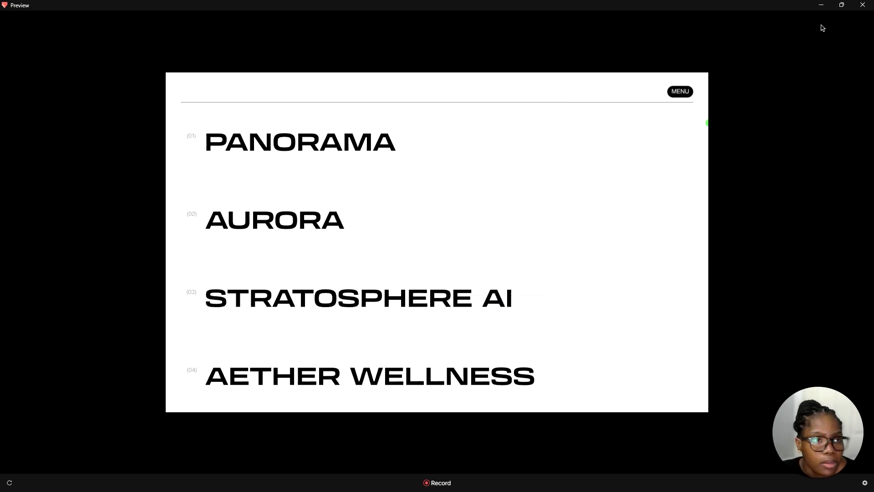
left_click(821, 6)
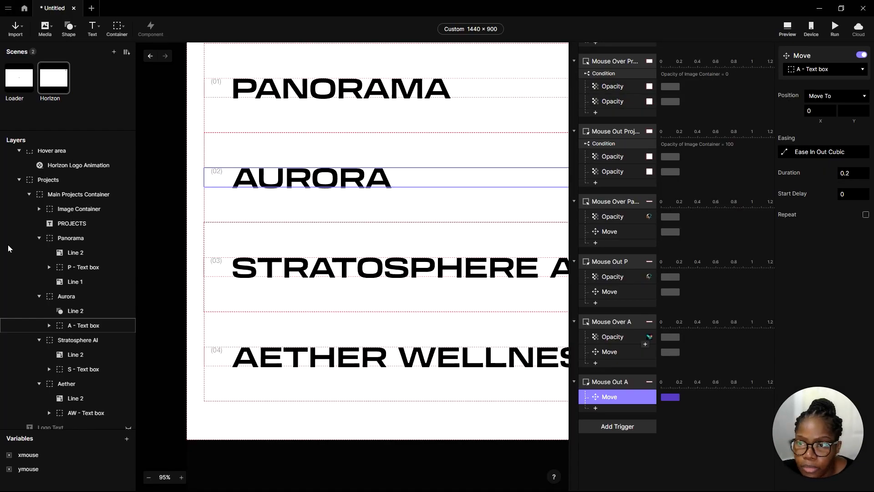
Duplicate the Mouse Over A and Mouse Out A triggers together
left_click(619, 322)
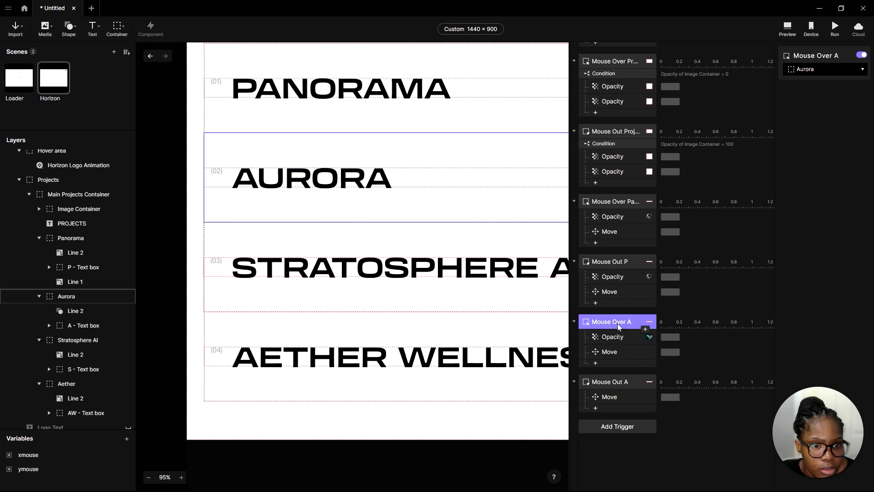
left_click(610, 382, "shift")
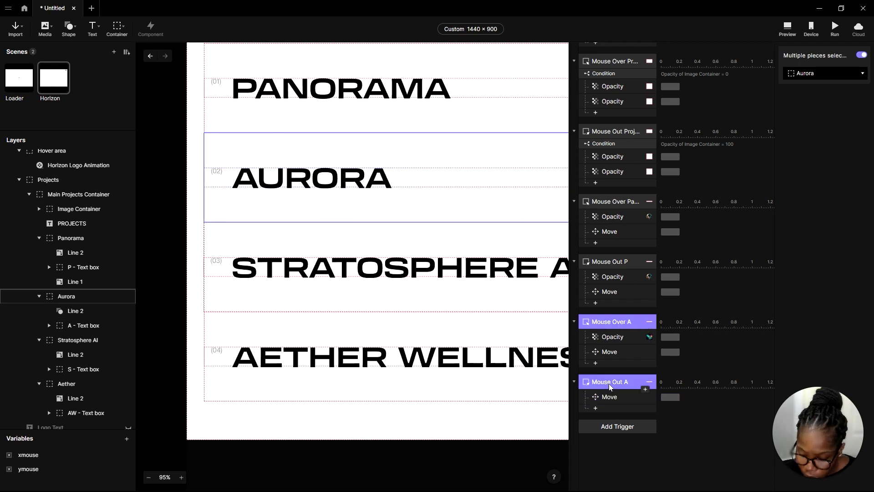
key("ctrl+d")
Rename the duplicated Mouse Over A trigger to Mouse Over S and target it at the Stratosphere AI container
left_click(632, 431)
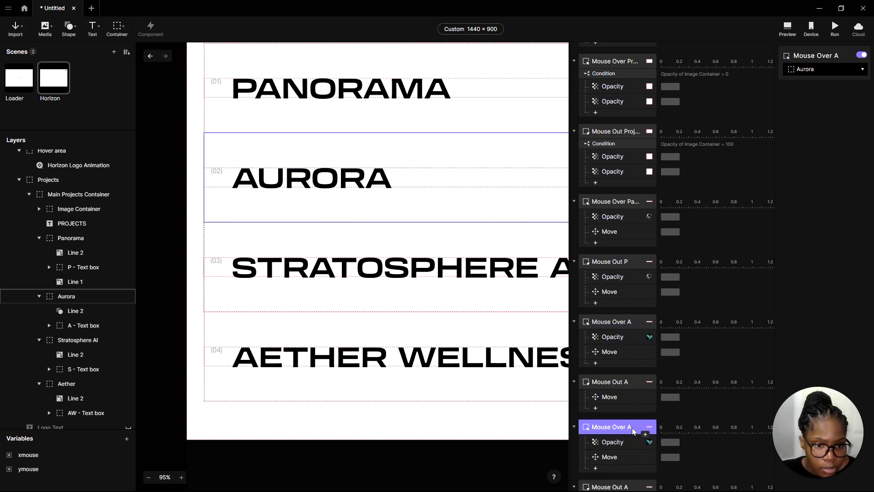
double_click(632, 428)
left_click(631, 427)
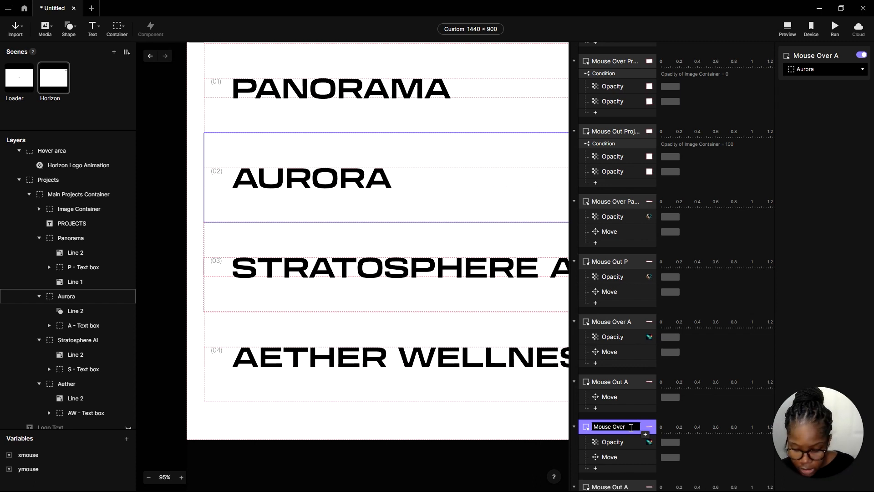
type("S")
key("Return")
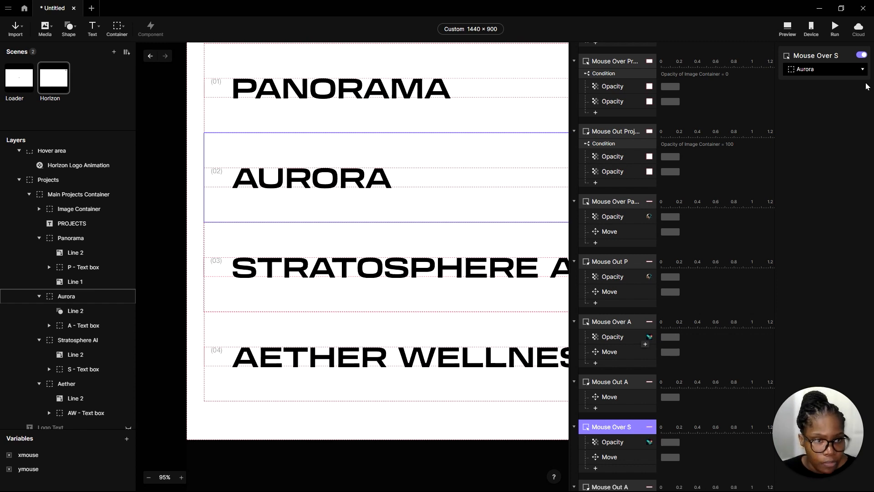
left_click(803, 70)
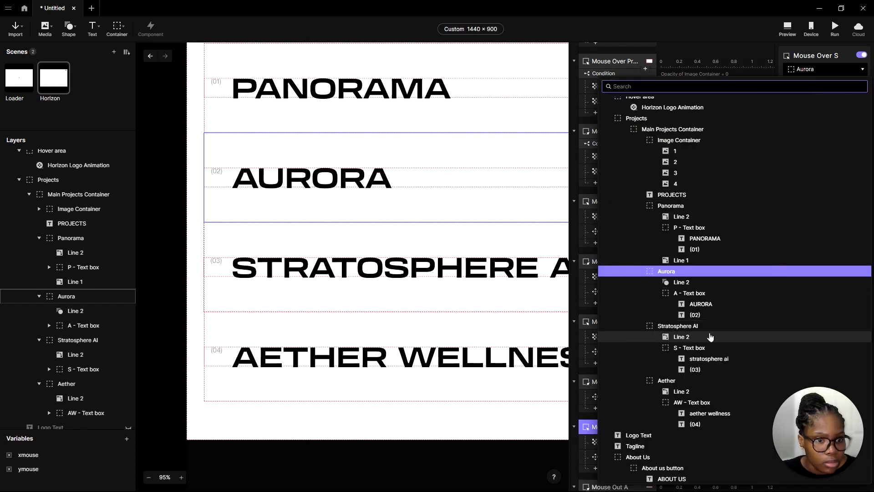
left_click(716, 326)
Set Mouse Over S's Opacity response for image 2 to 0
left_click(614, 442)
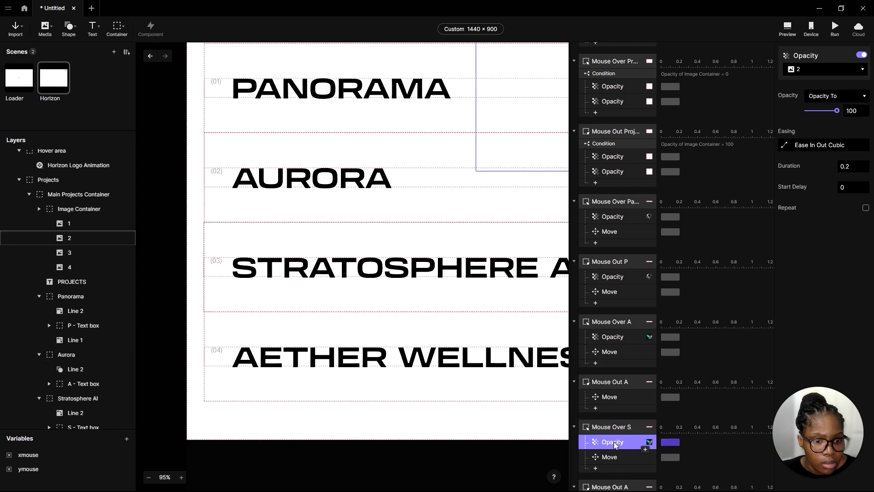
scroll(630, 404, "down", 2)
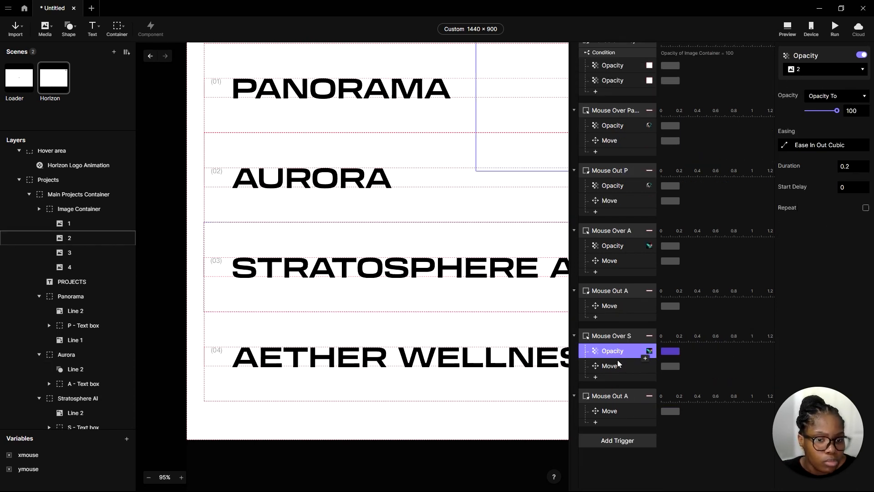
left_click_drag(837, 111, 806, 111)
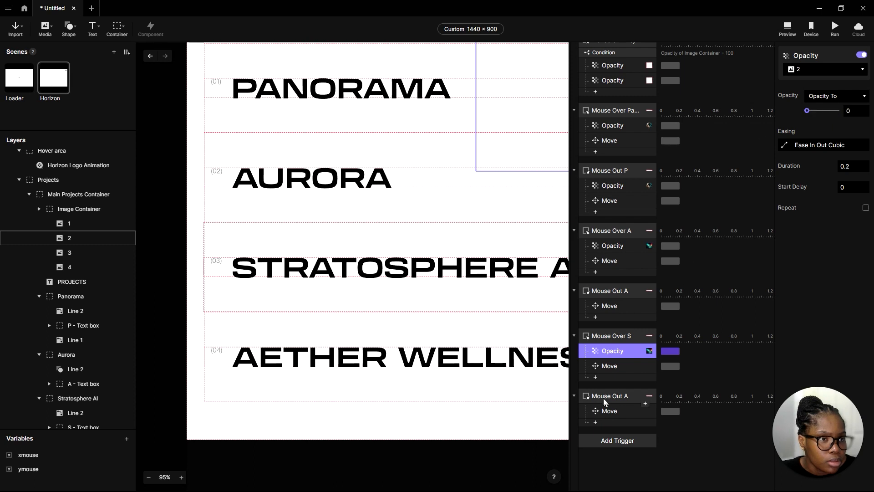
Add a second Opacity response to Mouse Over S that targets image 3 and brings it to full opacity
right_click(644, 361)
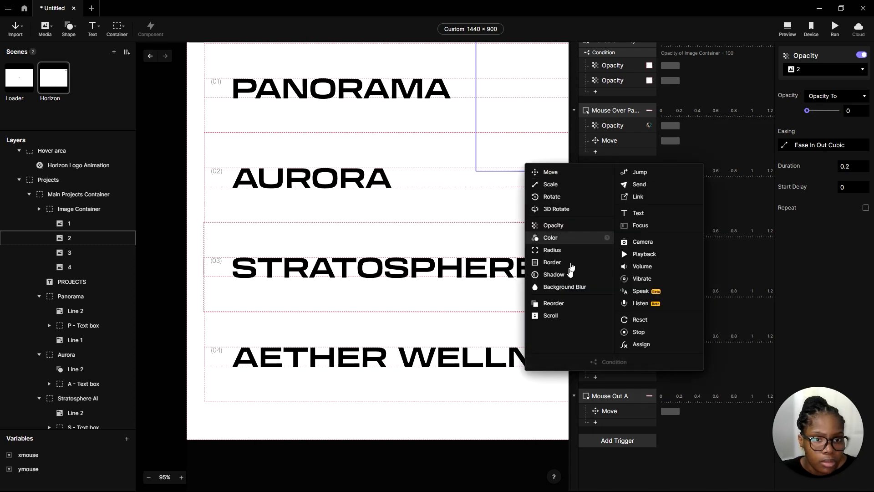
left_click(568, 228)
left_click(825, 73)
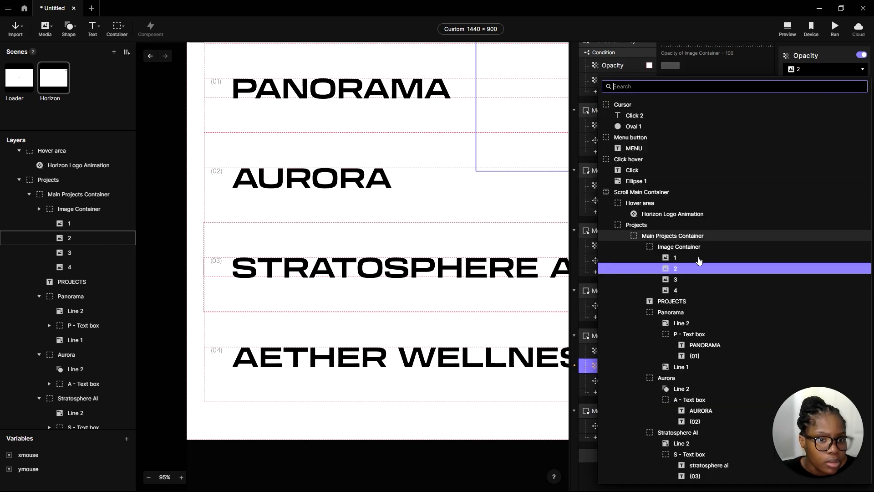
left_click(698, 281)
left_click_drag(812, 114, 838, 111)
Retarget Mouse Over S's Move response to the S - Text box container
left_click(635, 380)
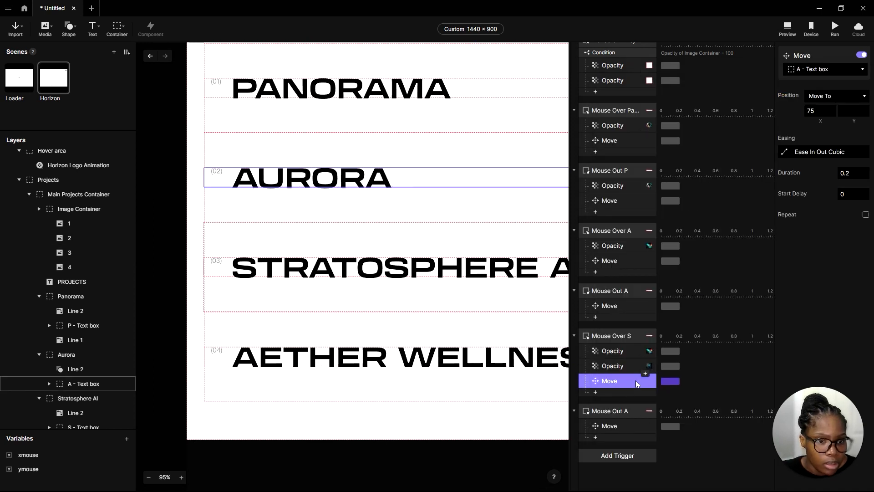
left_click(811, 70)
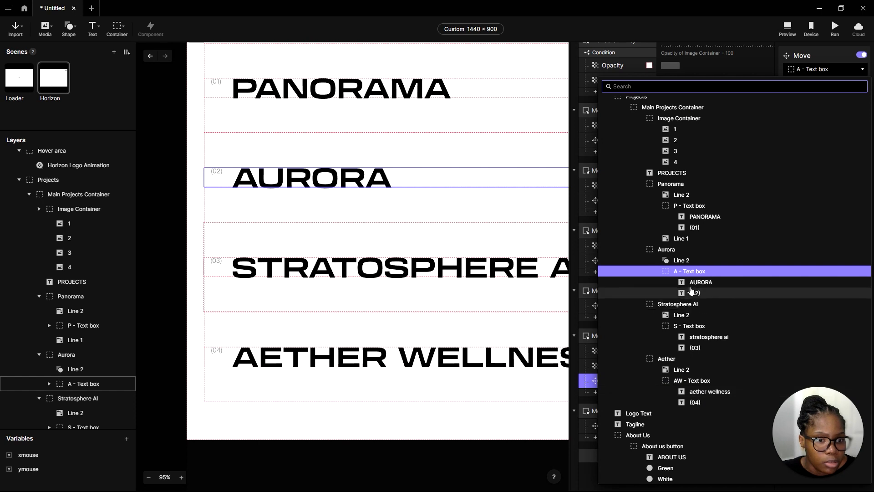
left_click(713, 334)
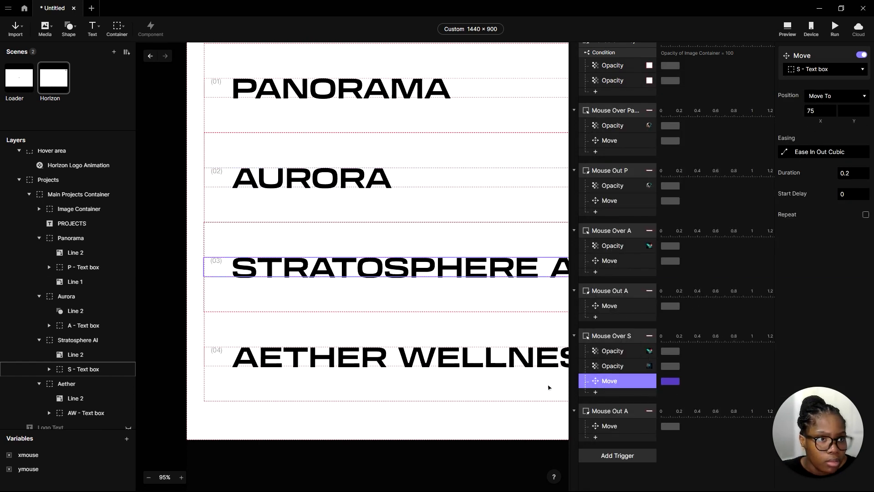
Rename the duplicated Mouse Out A trigger to Mouse Out S and target it at the Stratosphere AI container
scroll(611, 363, "down", 1)
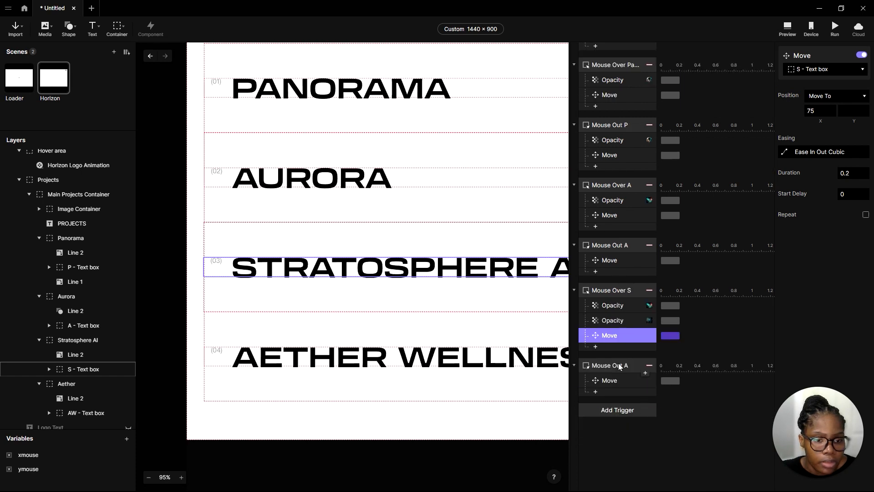
left_click(619, 365)
double_click(626, 365)
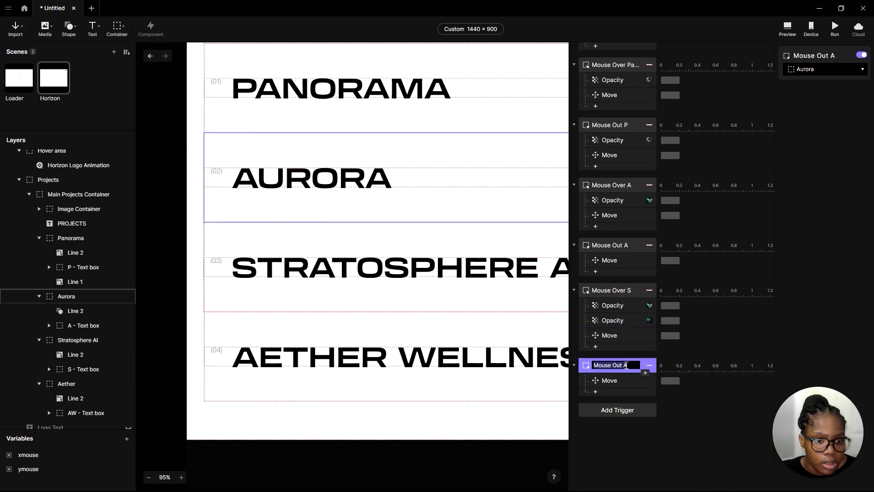
left_click(627, 365)
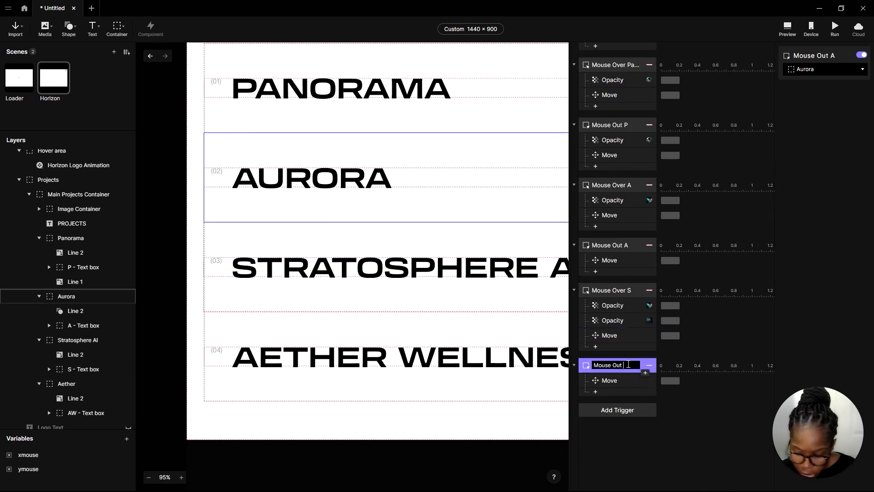
key("Return")
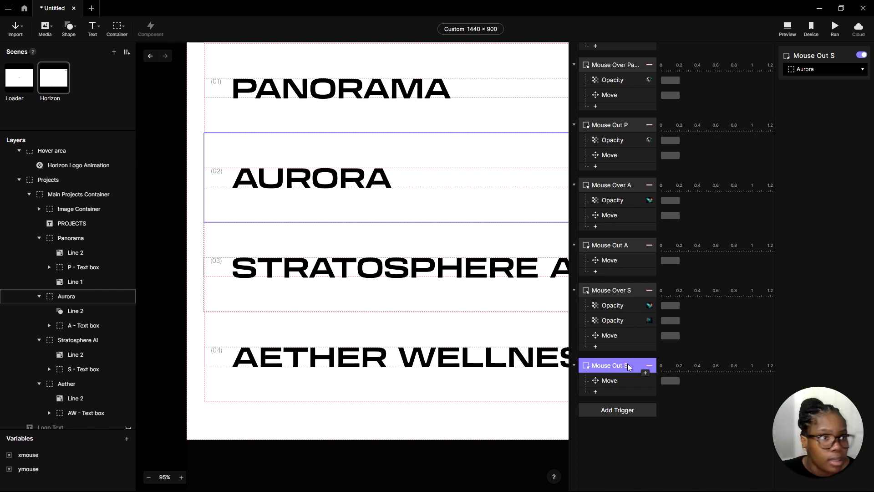
left_click(831, 68)
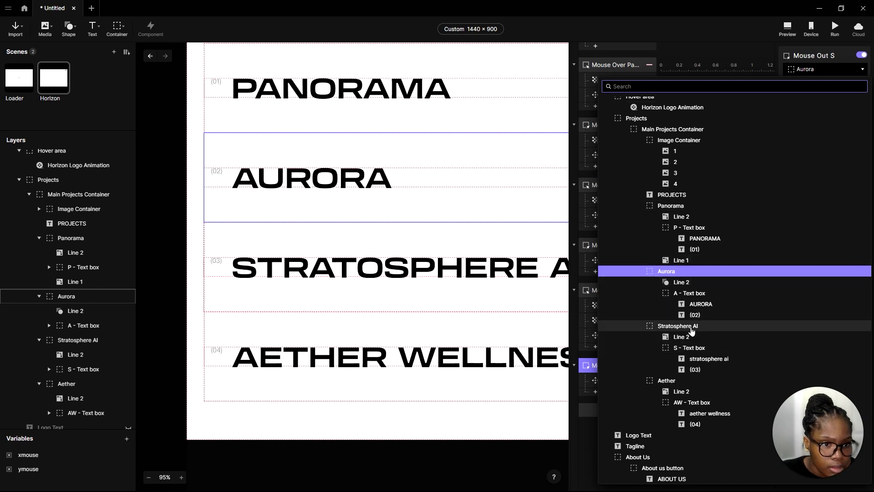
left_click(691, 327)
Retarget Mouse Out S's Move response to the S - Text box container
left_click(617, 382)
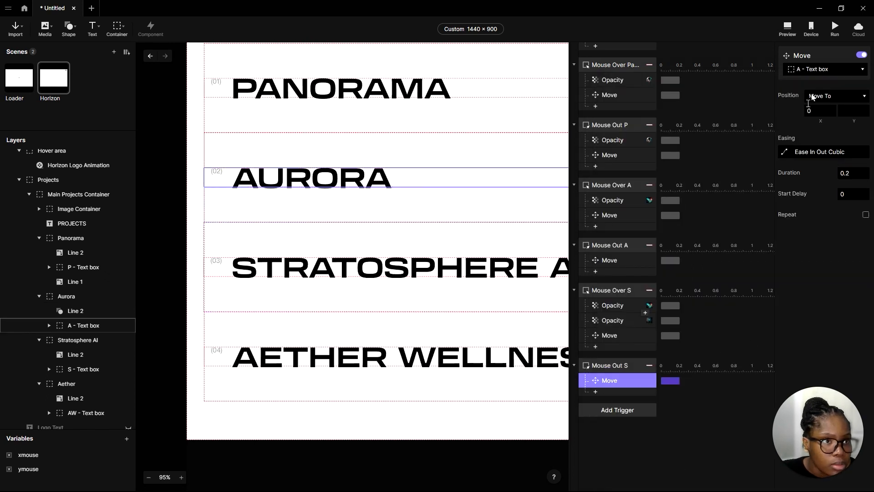
left_click(819, 69)
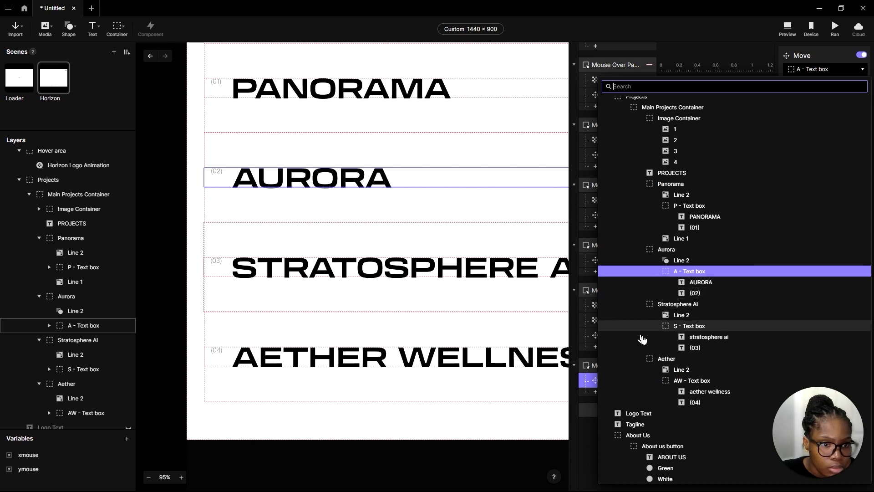
left_click(696, 326)
left_click(674, 439)
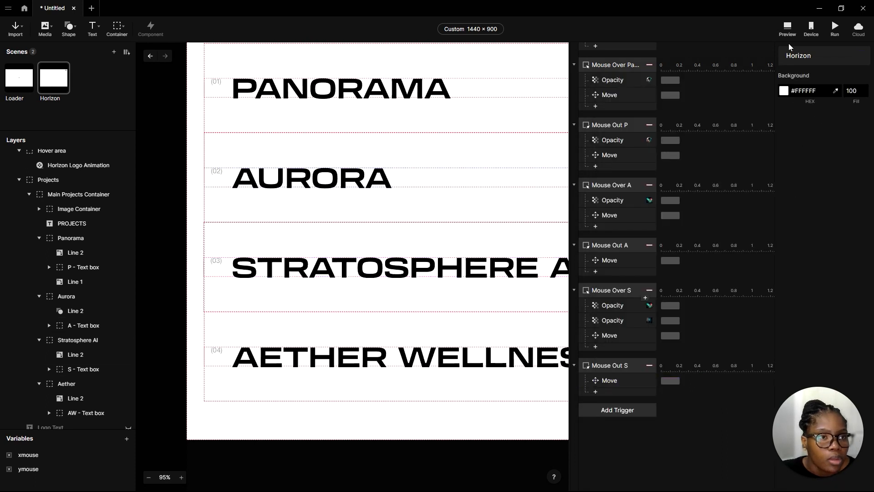
Preview the prototype and check the hover interactions on the Projects rows, including Stratosphere AI
left_click(787, 28)
scroll(525, 287, "down", 10)
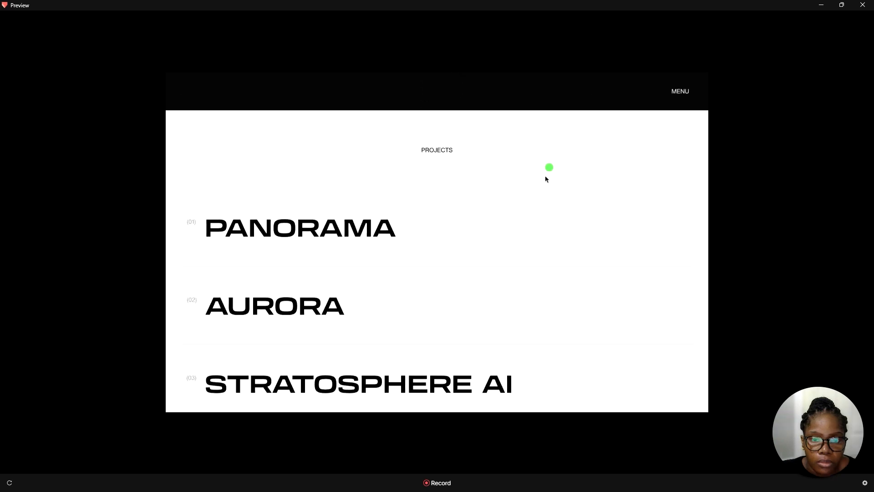
scroll(545, 178, "down", 2)
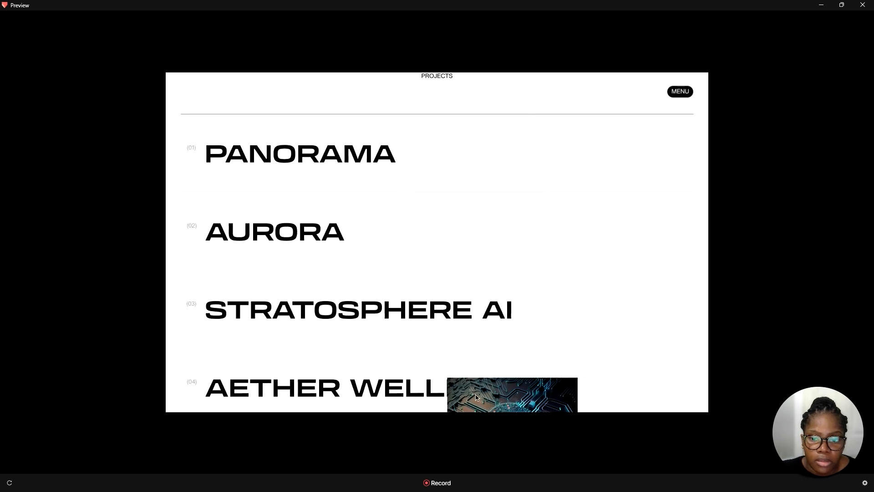
left_click(821, 6)
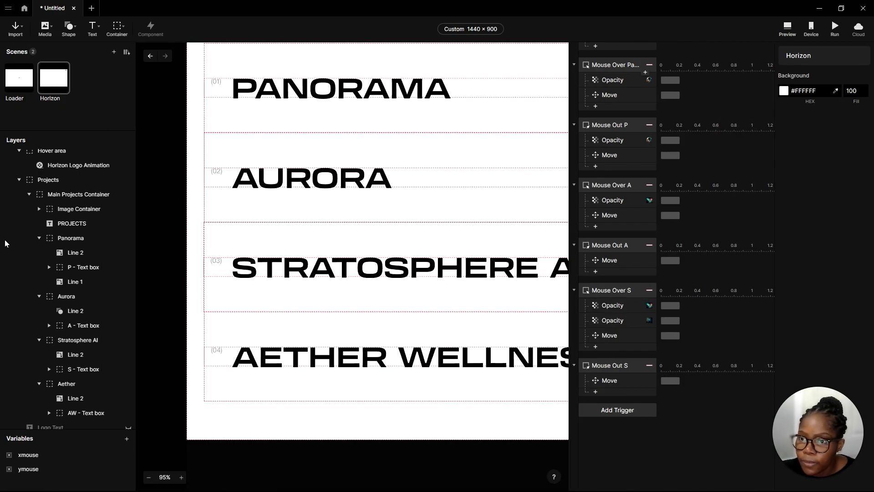
Duplicate the Mouse Over S and Mouse Out S triggers together
left_click(602, 294)
left_click(627, 374, "shift")
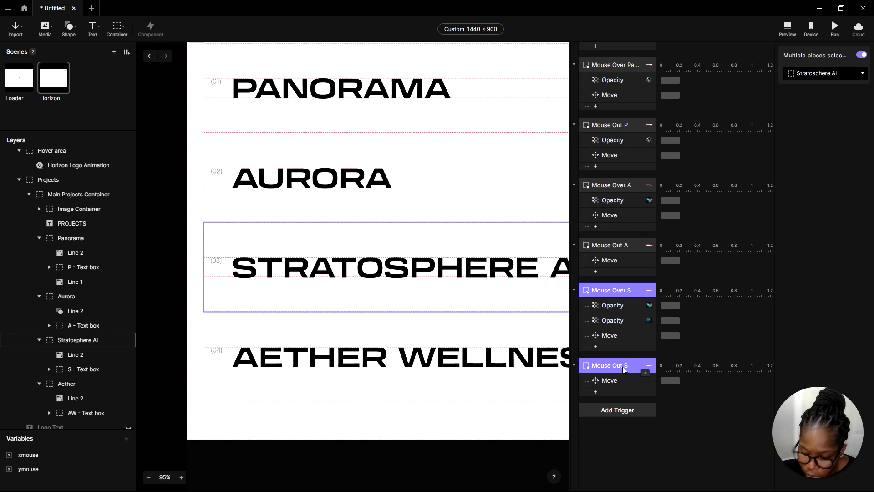
key("ctrl+d")
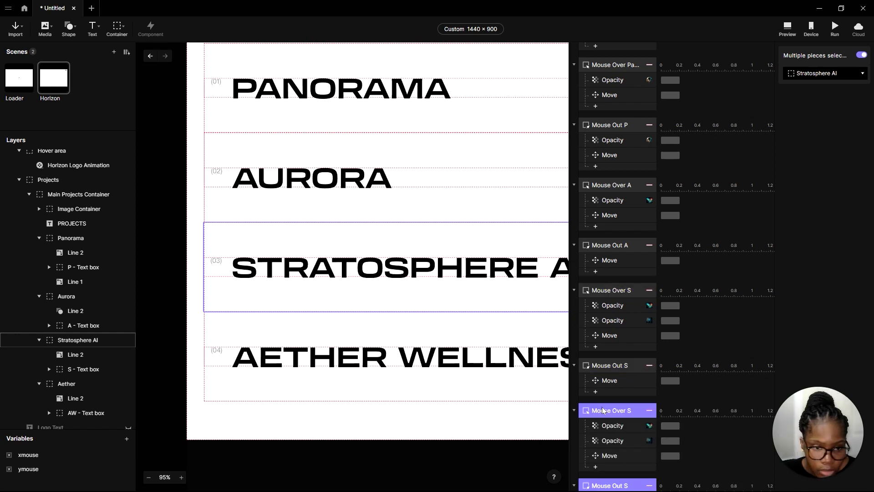
Rename the duplicated Mouse Over S trigger to Mouse Over AW and target it at the Aether container
double_click(629, 412)
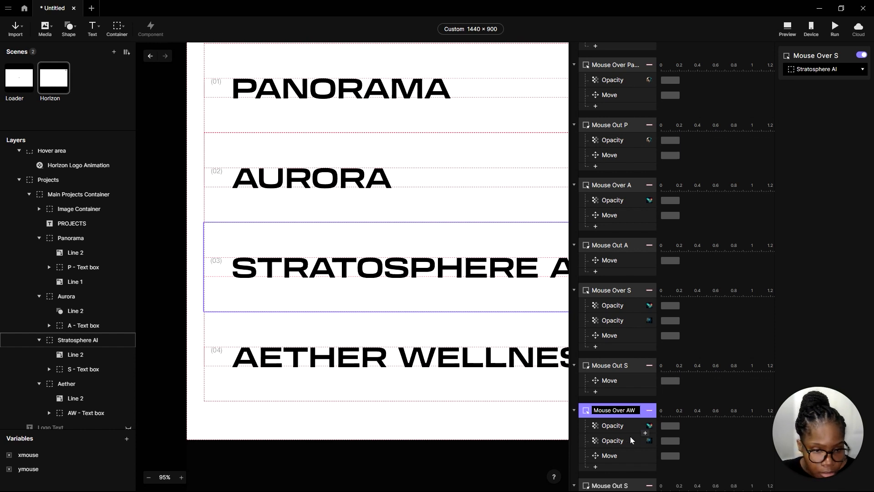
left_click(627, 425)
left_click(626, 410)
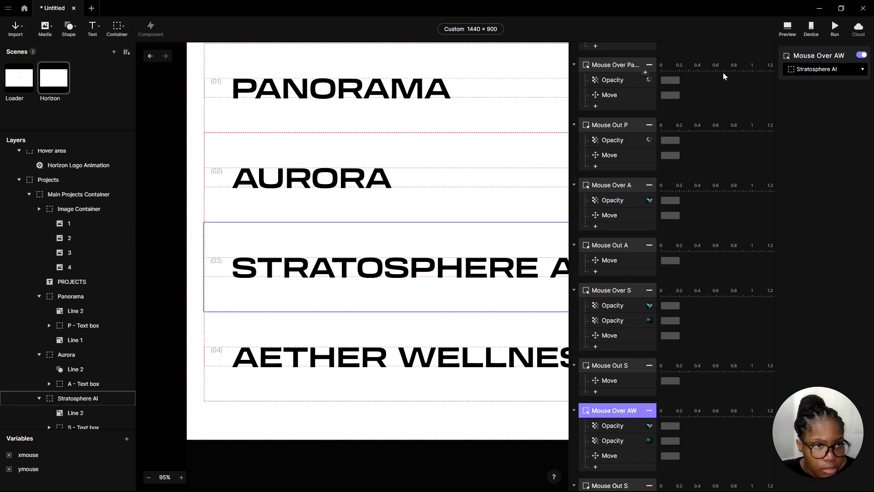
left_click(799, 69)
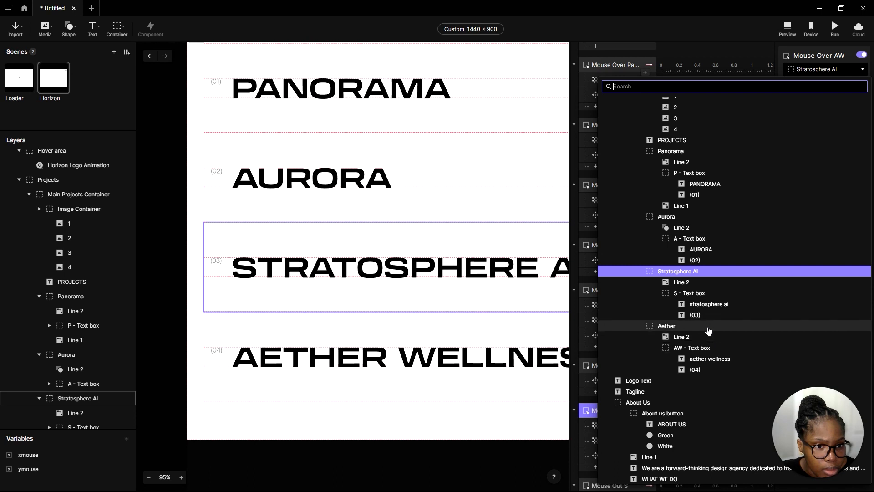
left_click(709, 325)
In Mouse Over AW, retarget the 0-opacity response to image 3 and the 100-opacity response to image 4
left_click(646, 425)
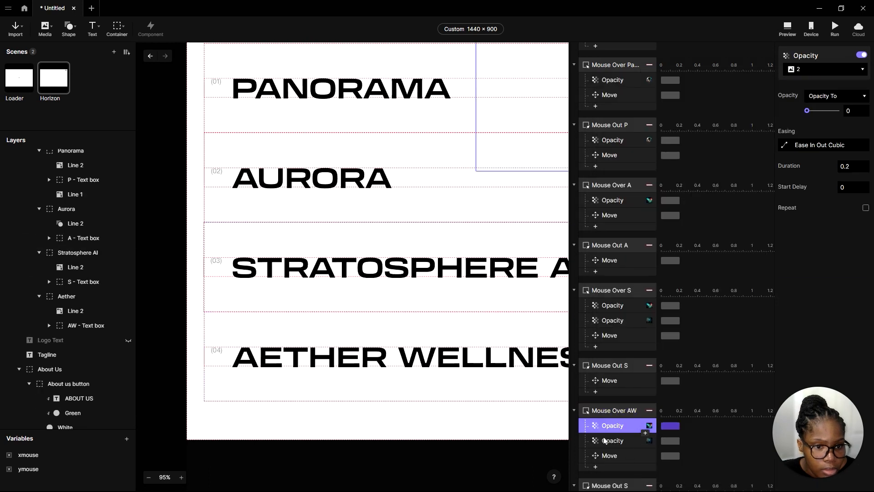
left_click(840, 73)
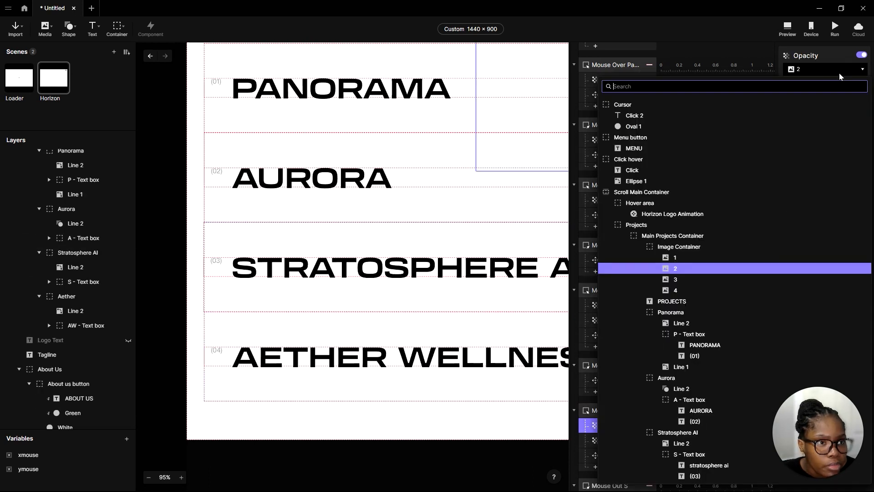
left_click(678, 282)
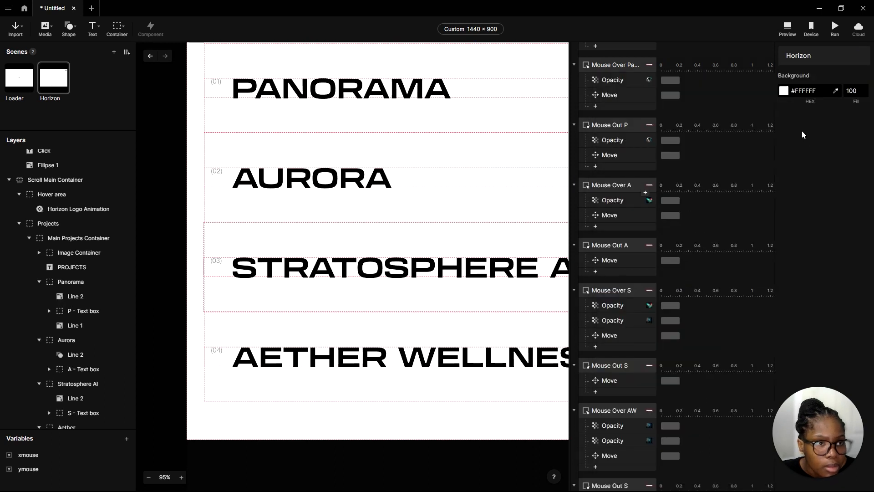
left_click(614, 430)
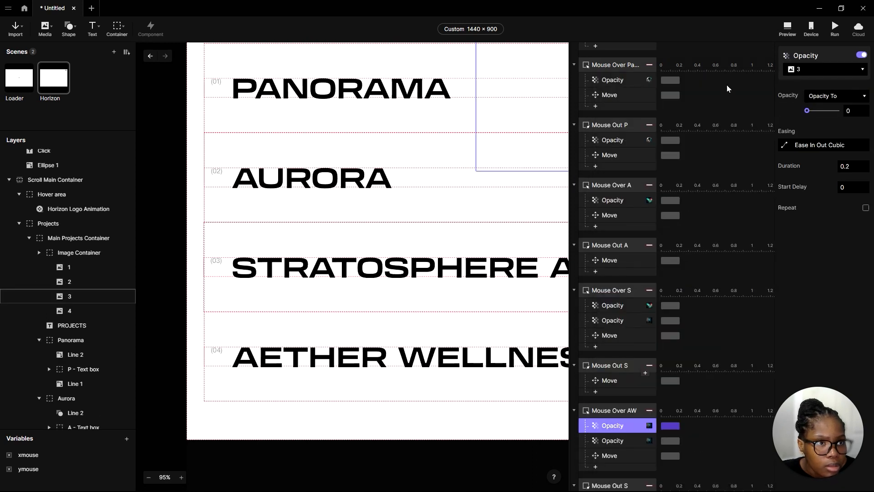
left_click(625, 440)
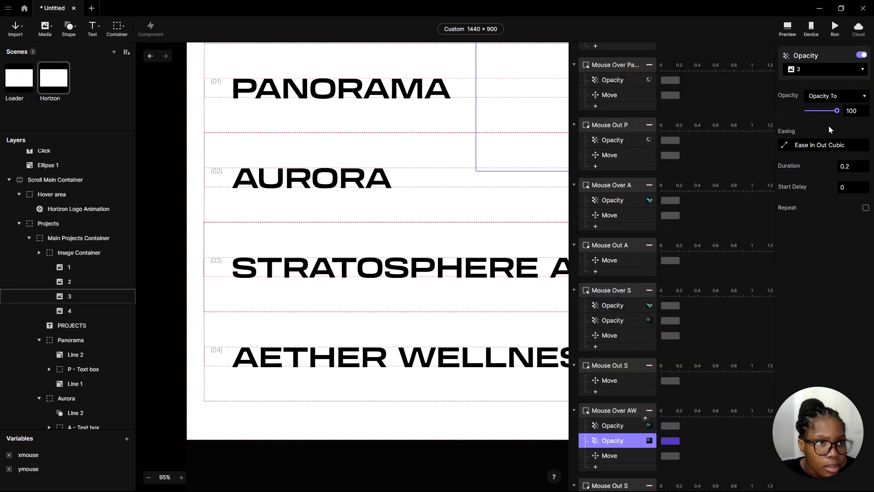
left_click(822, 71)
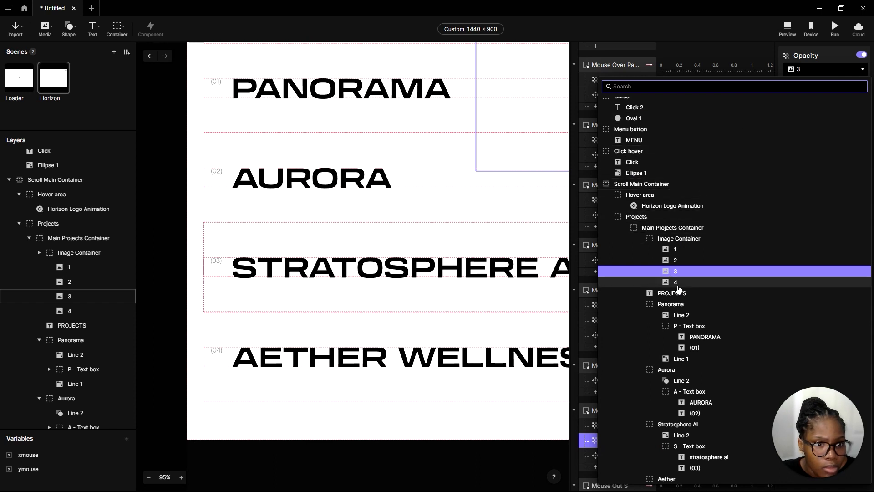
left_click(678, 282)
Rename the duplicated Mouse Out S trigger to Mouse Out AW and target it at the Aether container
scroll(622, 390, "down", 3)
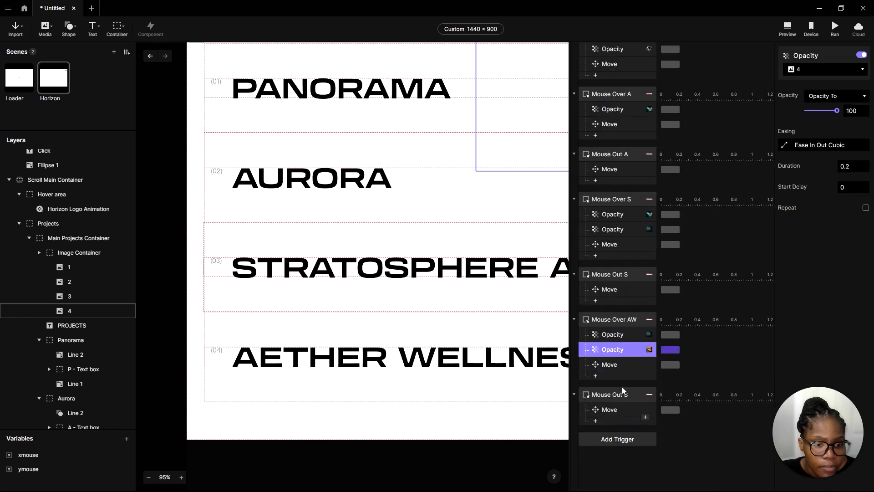
left_click(616, 395)
double_click(628, 395)
left_click(631, 396)
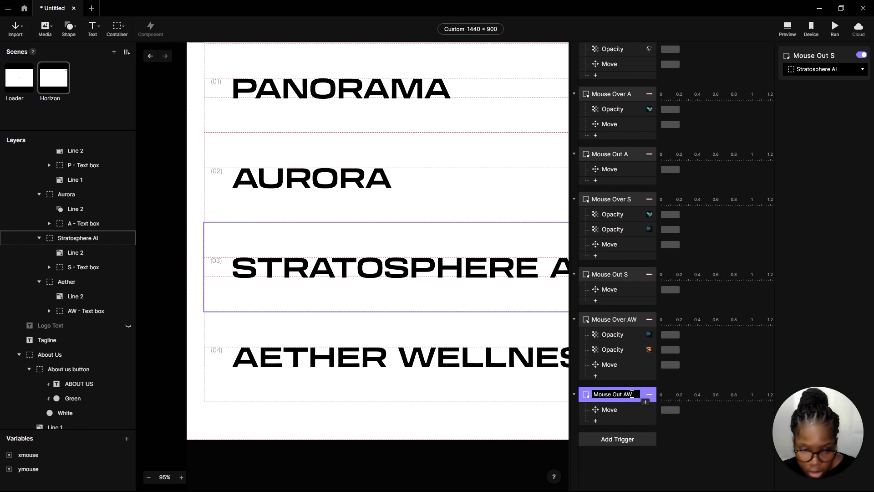
type("AW")
key("Return")
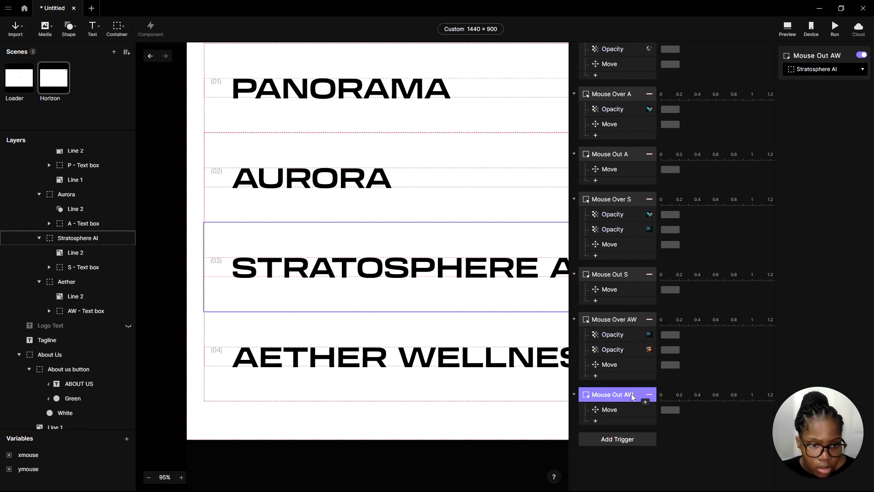
left_click(825, 69)
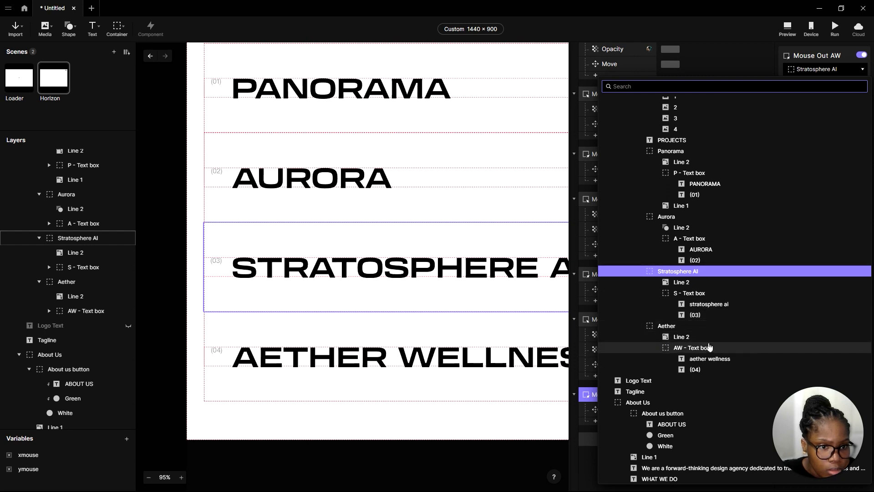
left_click(689, 330)
Retarget Mouse Out AW's Move response to the AW - Text box container
left_click(618, 411)
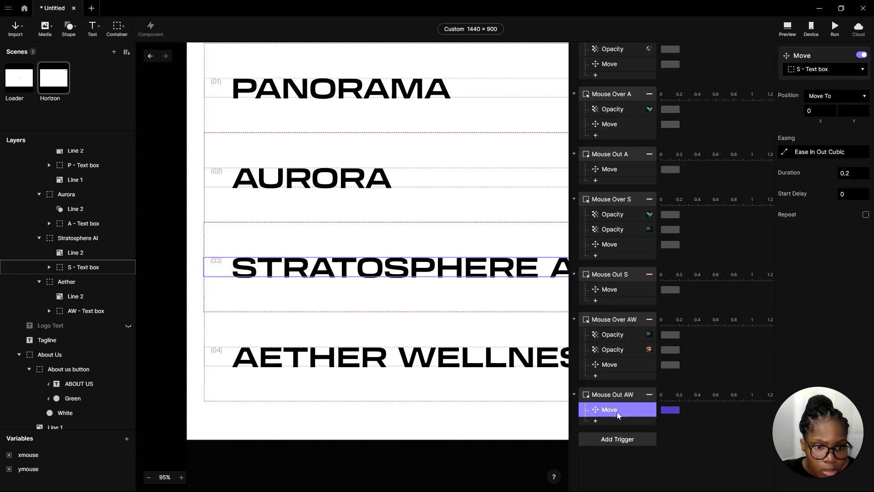
left_click(840, 72)
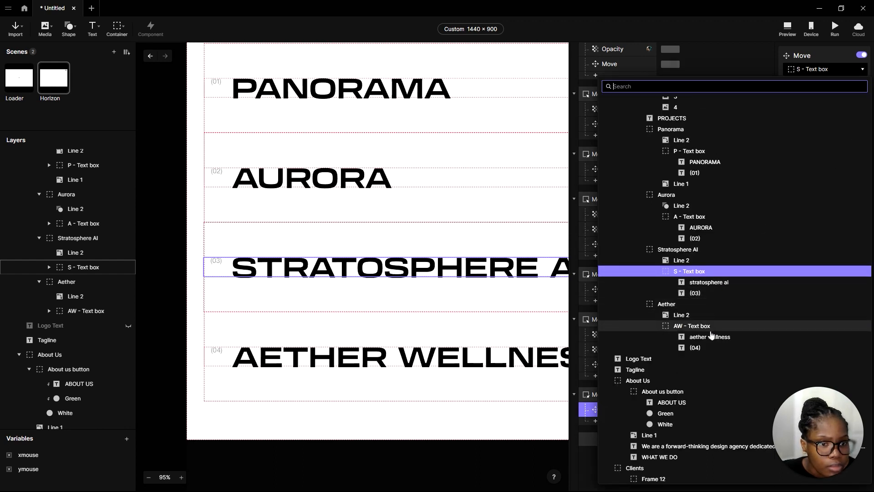
left_click(720, 331)
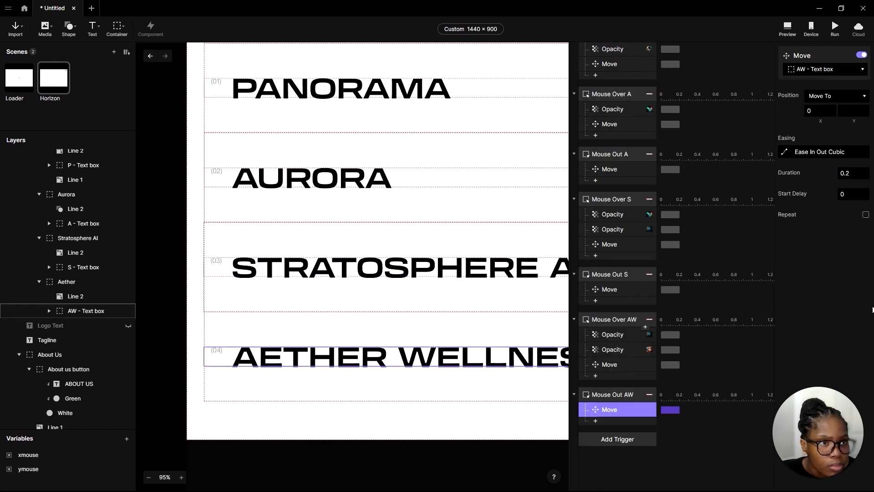
Preview the prototype again and check the hover images and text shifts on the Stratosphere AI and Aether Wellness rows
left_click(788, 27)
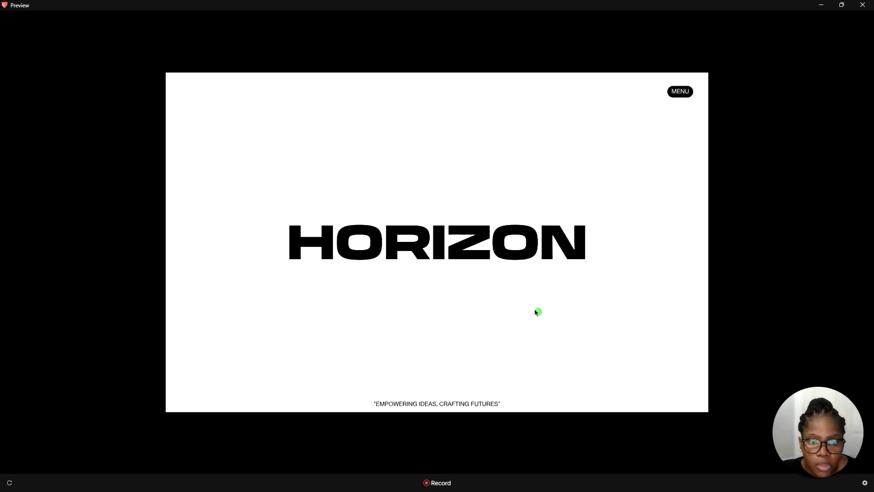
scroll(590, 390, "down", 15)
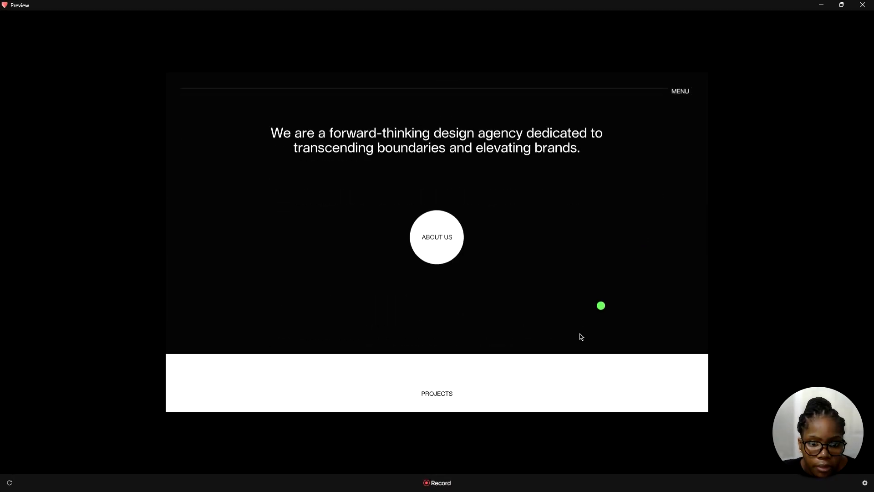
scroll(589, 162, "down", 1)
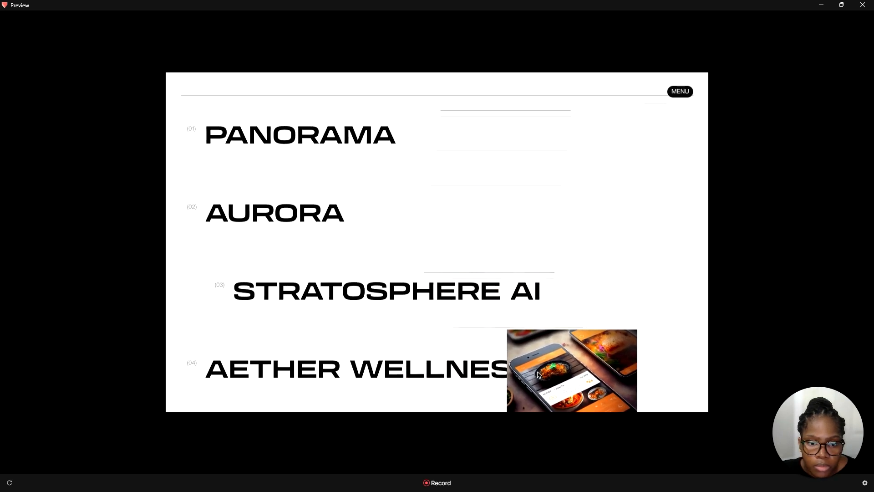
Leave the preview and inspect the Mouse Over AW trigger's target and its two Opacity responses
scroll(566, 334, "down", 1)
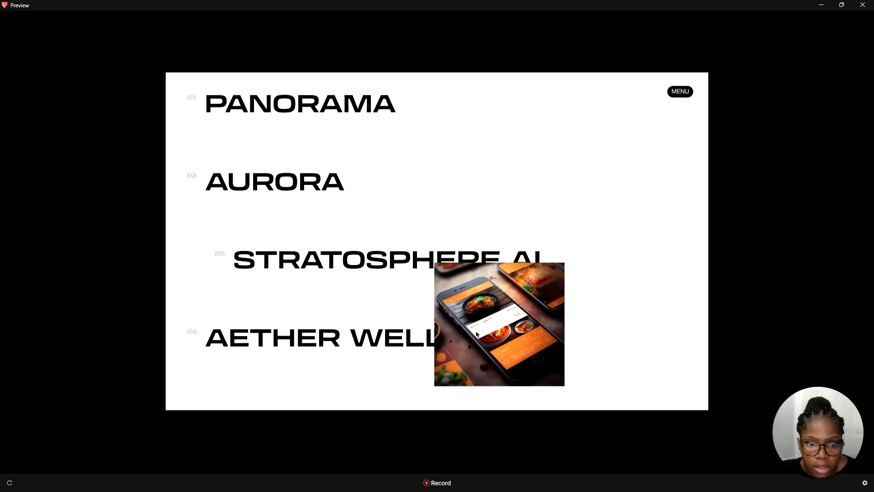
left_click(862, 6)
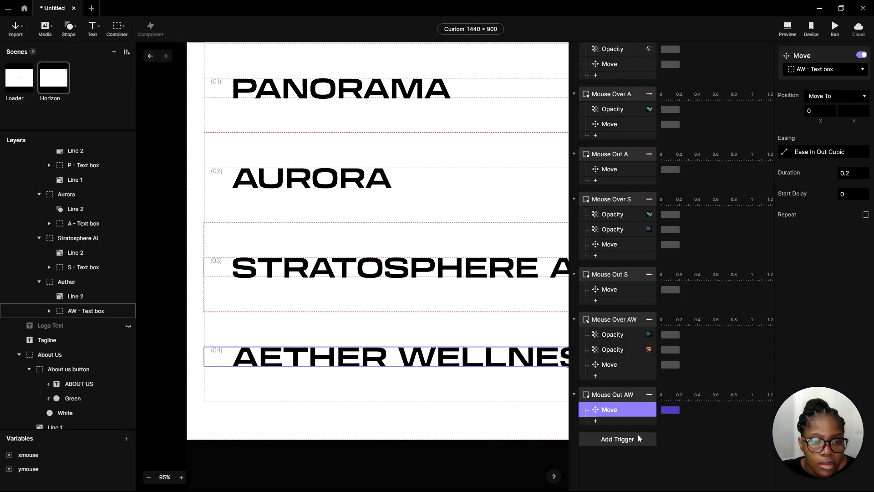
left_click(623, 321)
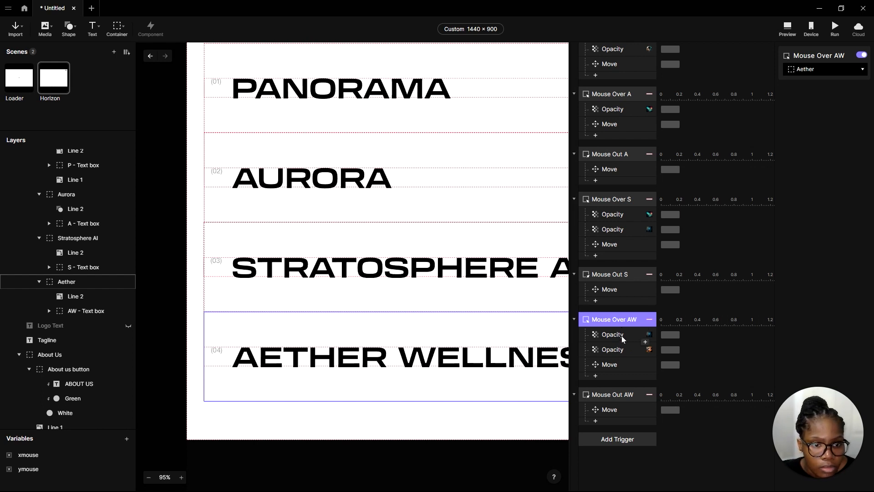
left_click(622, 337)
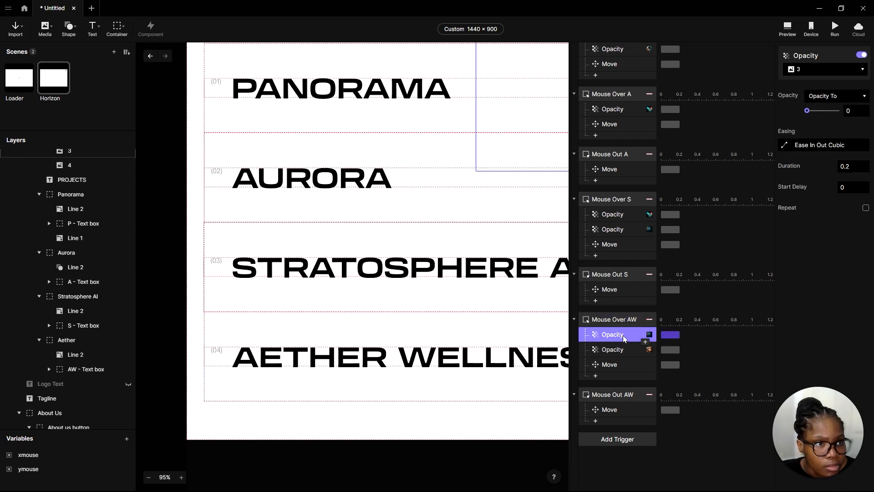
left_click(630, 322)
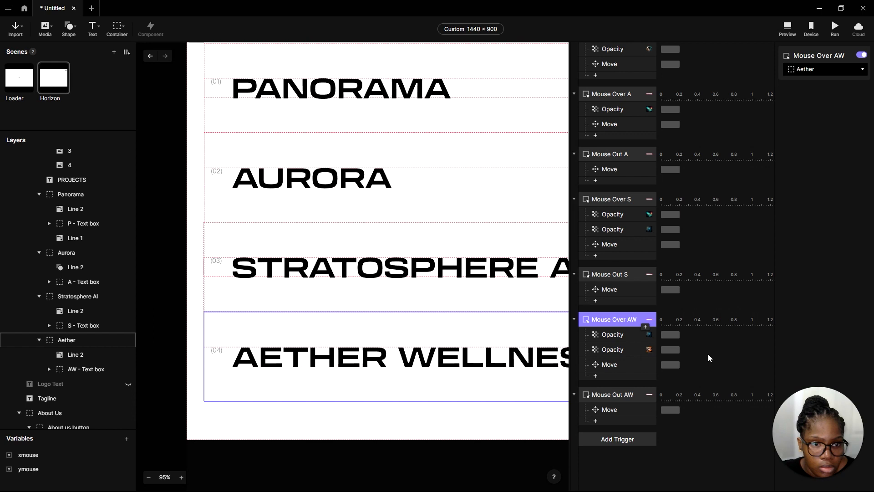
left_click(82, 341)
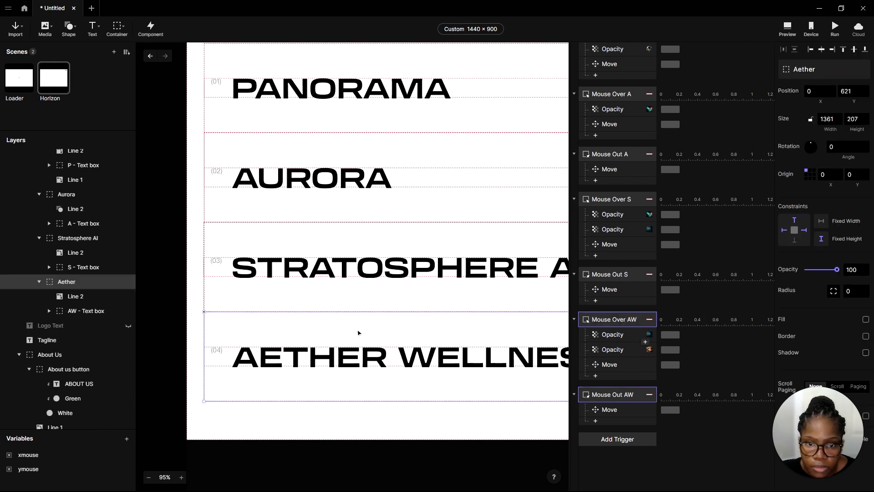
left_click(621, 337)
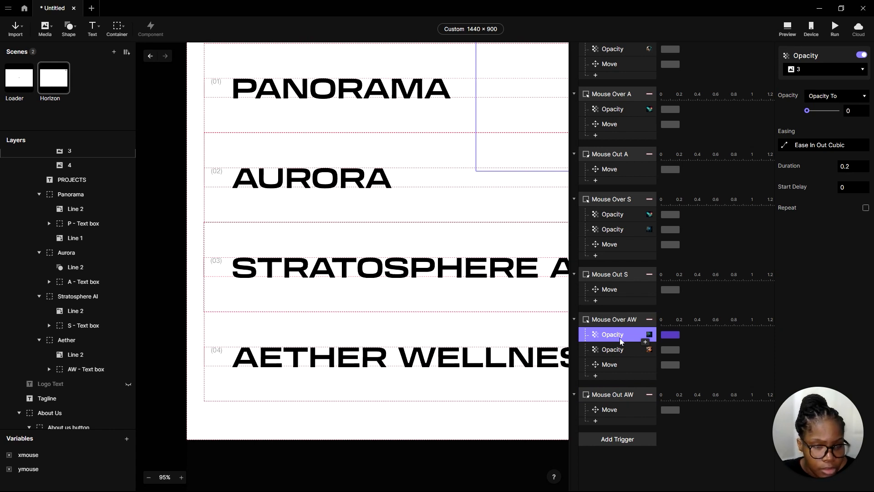
left_click(619, 353)
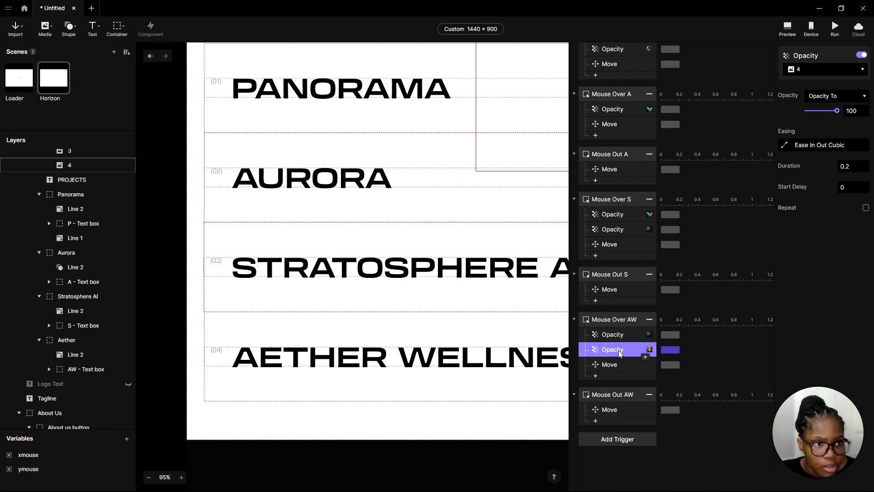
Retarget Mouse Over AW's Move response to the AW - Text box container and check the Mouse Out AW trigger's settings
left_click(619, 366)
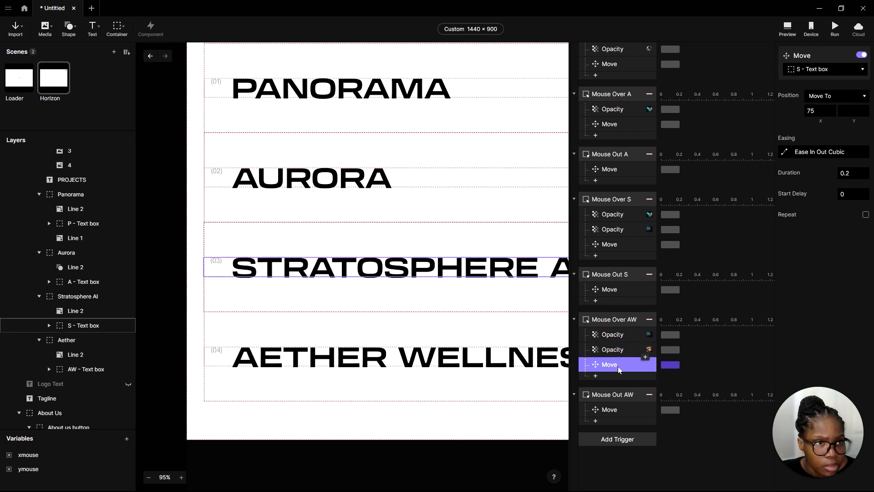
left_click(811, 70)
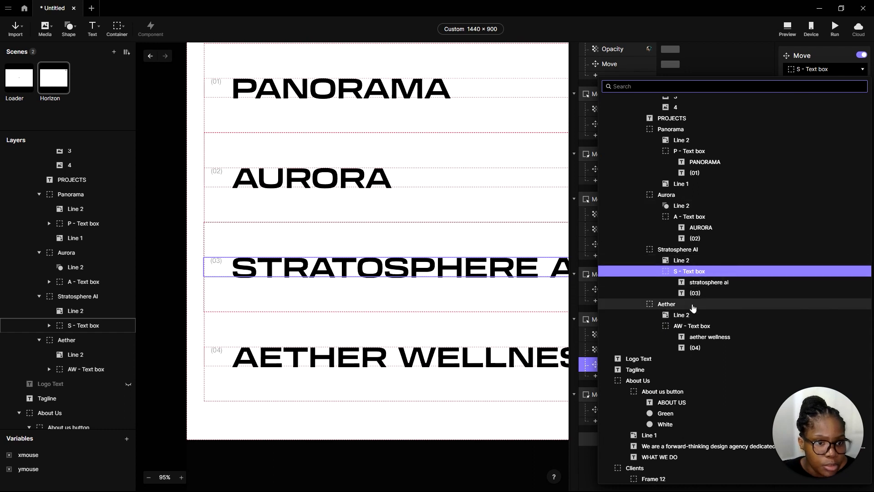
left_click(717, 326)
left_click(615, 412)
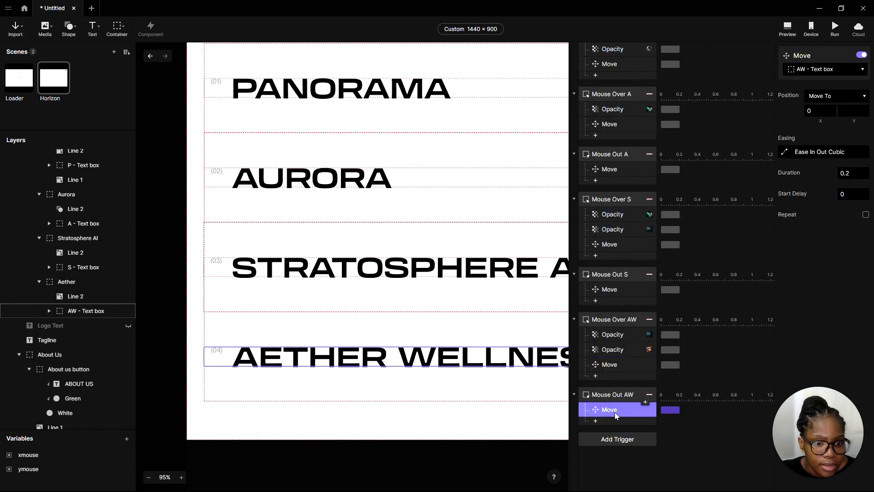
left_click(616, 396)
Preview the Horizon scene, restart it once, and check the image reveals and text shifts on all project rows
left_click(788, 28)
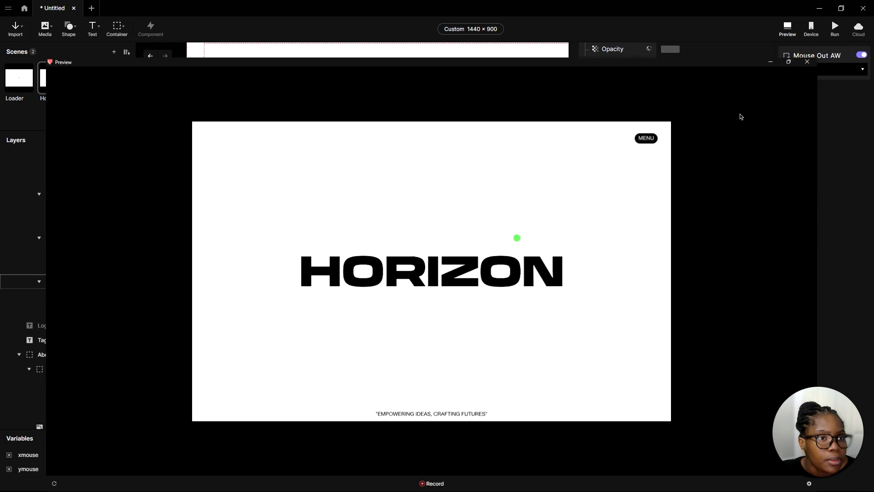
scroll(484, 305, "down", 5)
scroll(579, 243, "down", 10)
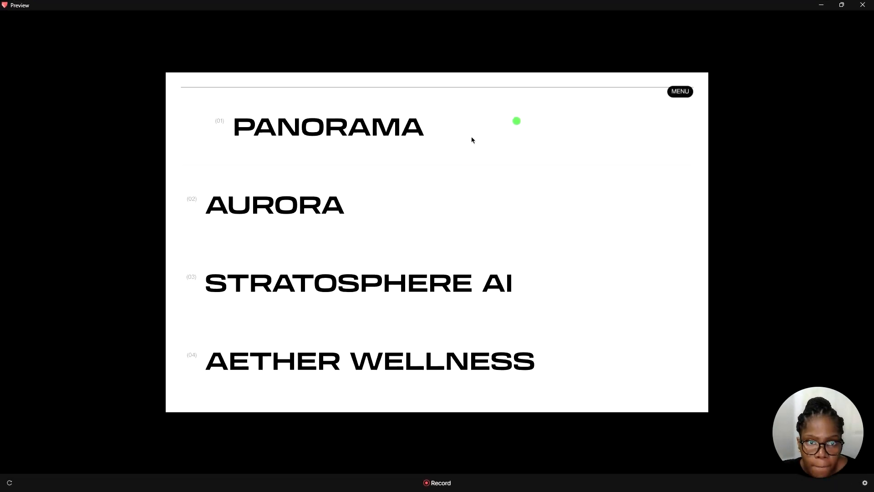
scroll(490, 132, "up", 2)
scroll(510, 222, "down", 2)
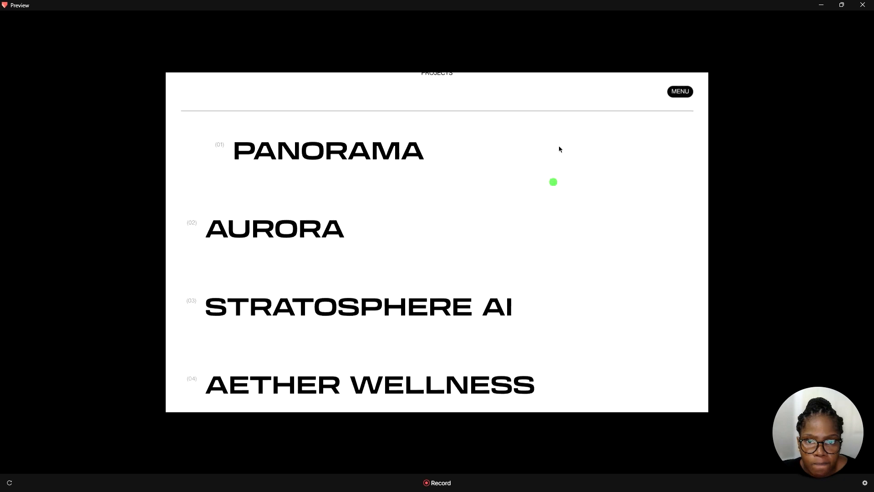
left_click(9, 483)
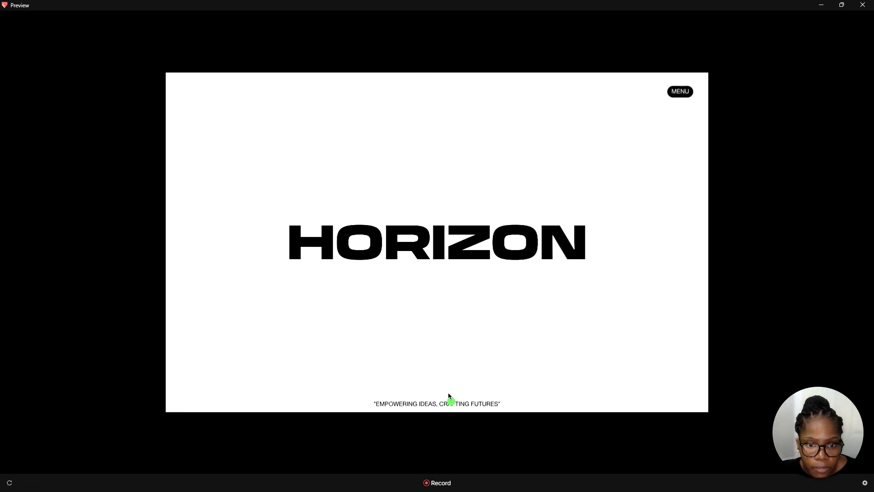
scroll(449, 397, "down", 10)
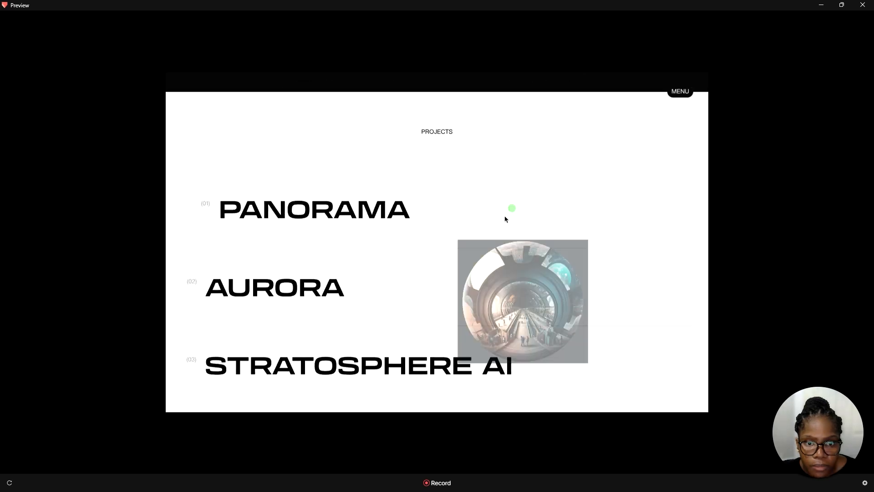
scroll(505, 219, "down", 2)
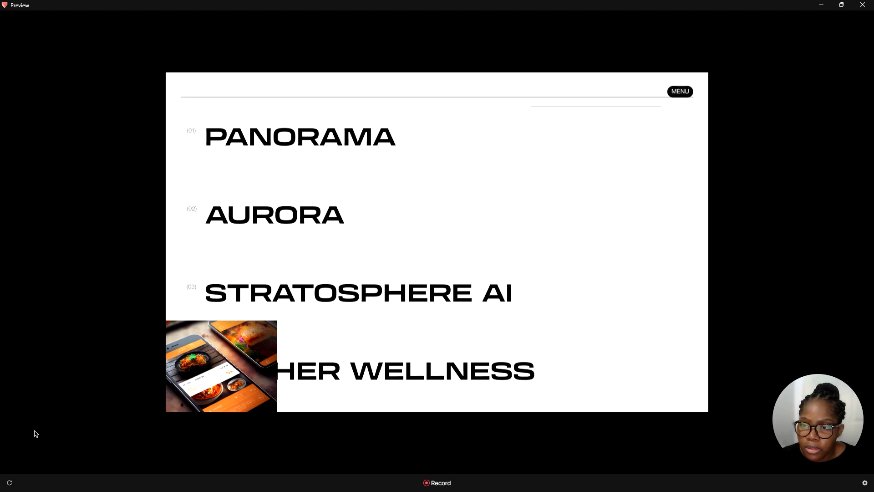
left_click(821, 6)
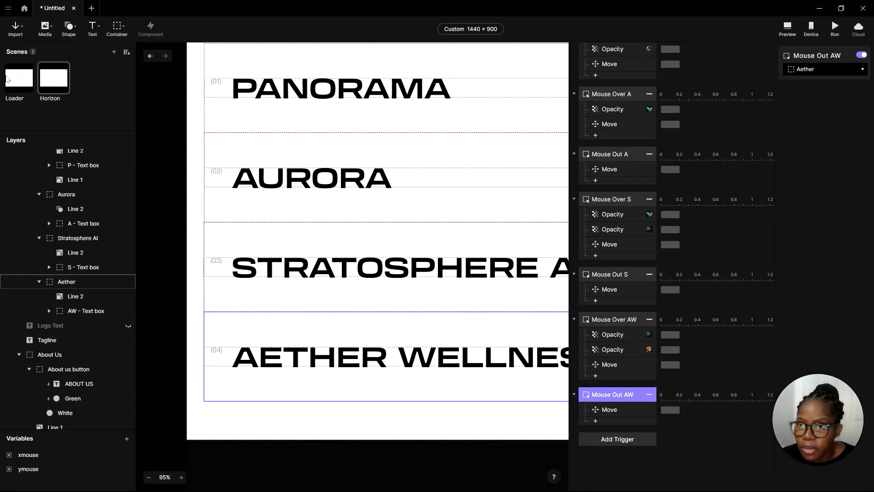
Preview the prototype from the Loader scene, replay the loading animation, and test the HORIZON letter interactions
left_click(10, 83)
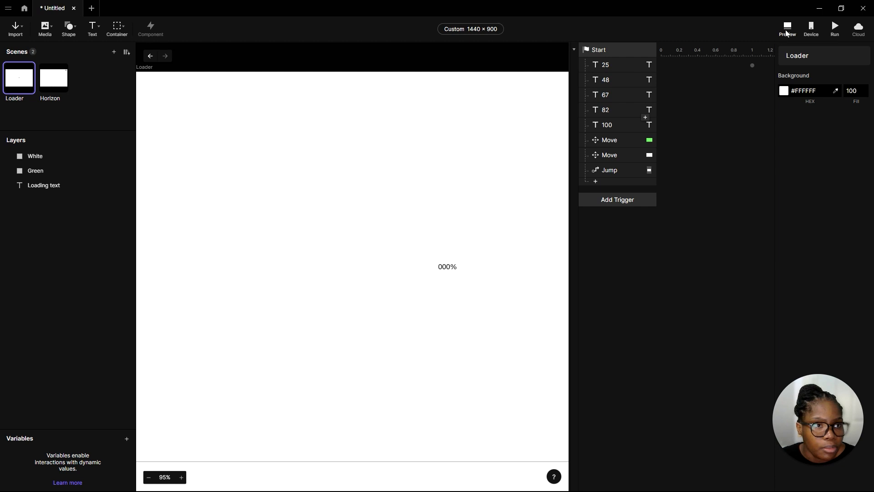
left_click(787, 29)
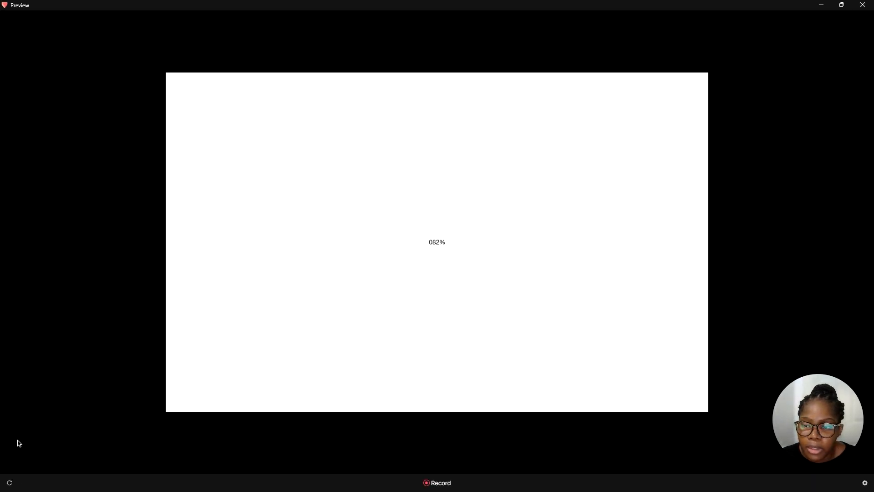
left_click(9, 483)
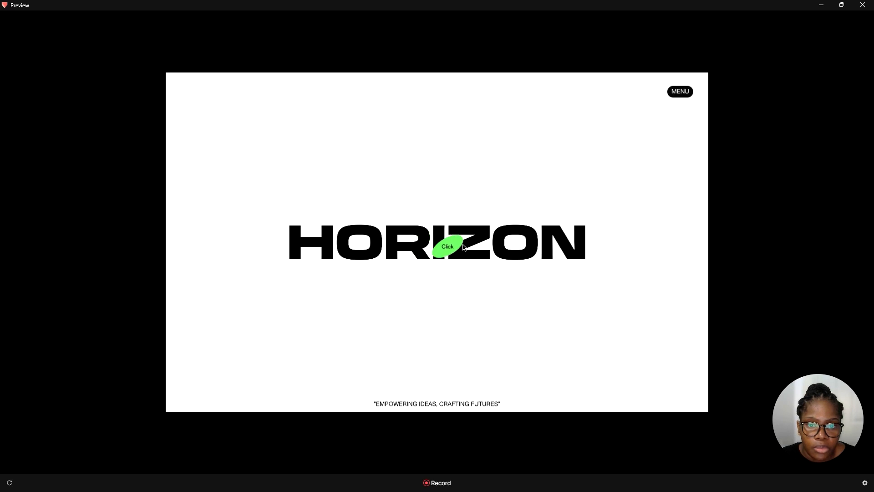
left_click(548, 234)
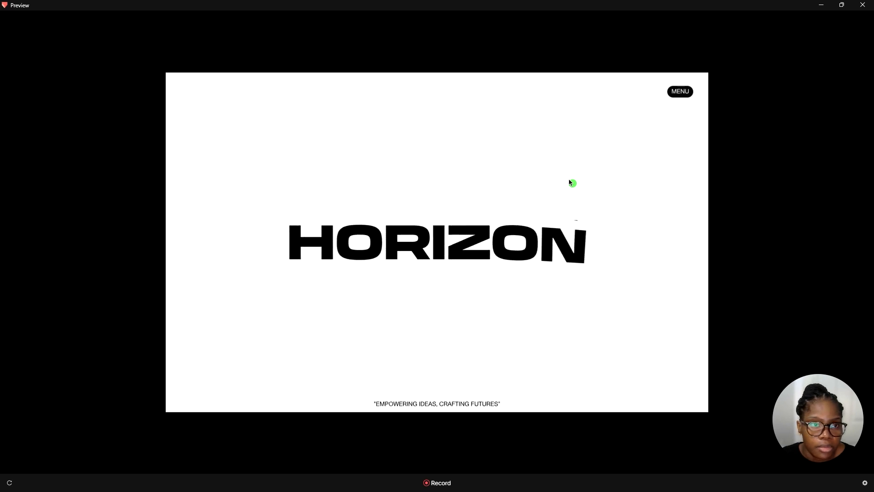
Review the What We Do section and the Projects hover effects in the running preview
scroll(555, 381, "down", 5)
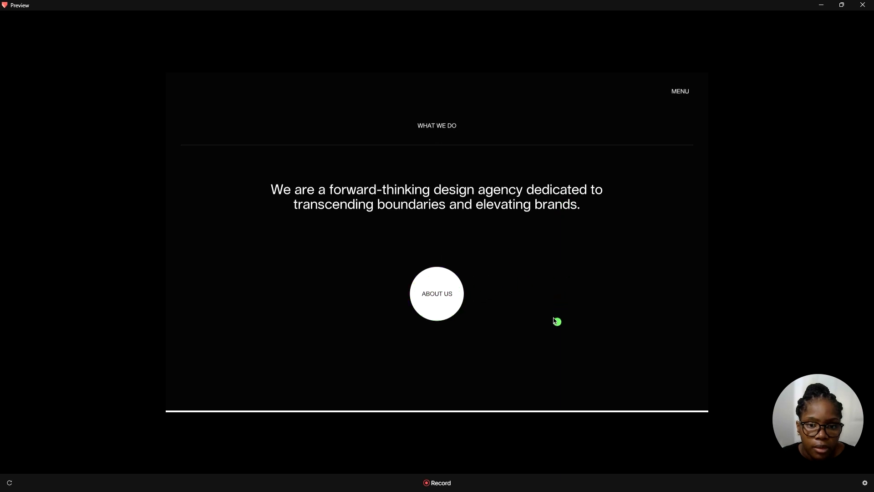
scroll(555, 314, "down", 1)
left_click_drag(553, 300, 554, 278)
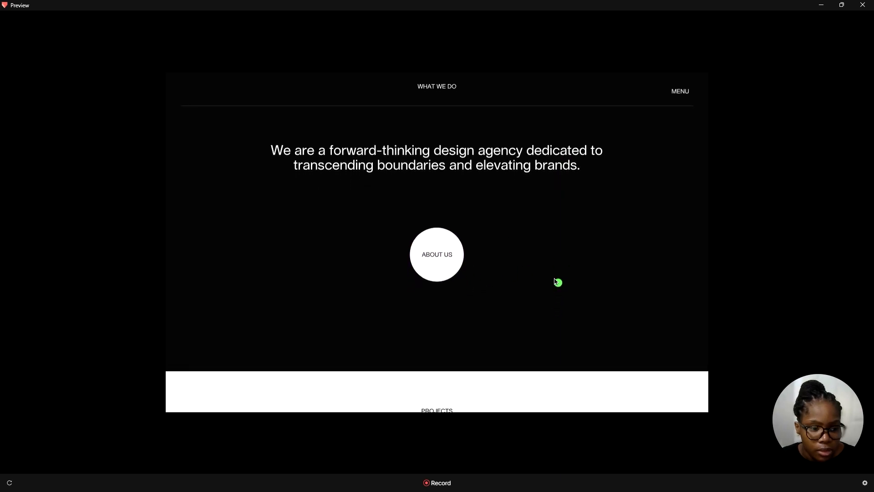
scroll(565, 255, "down", 2)
scroll(573, 220, "down", 3)
scroll(587, 182, "down", 3)
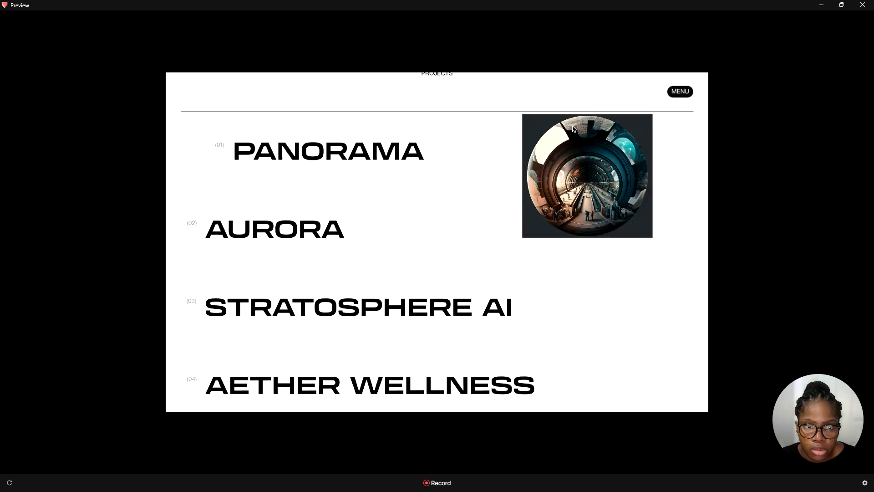